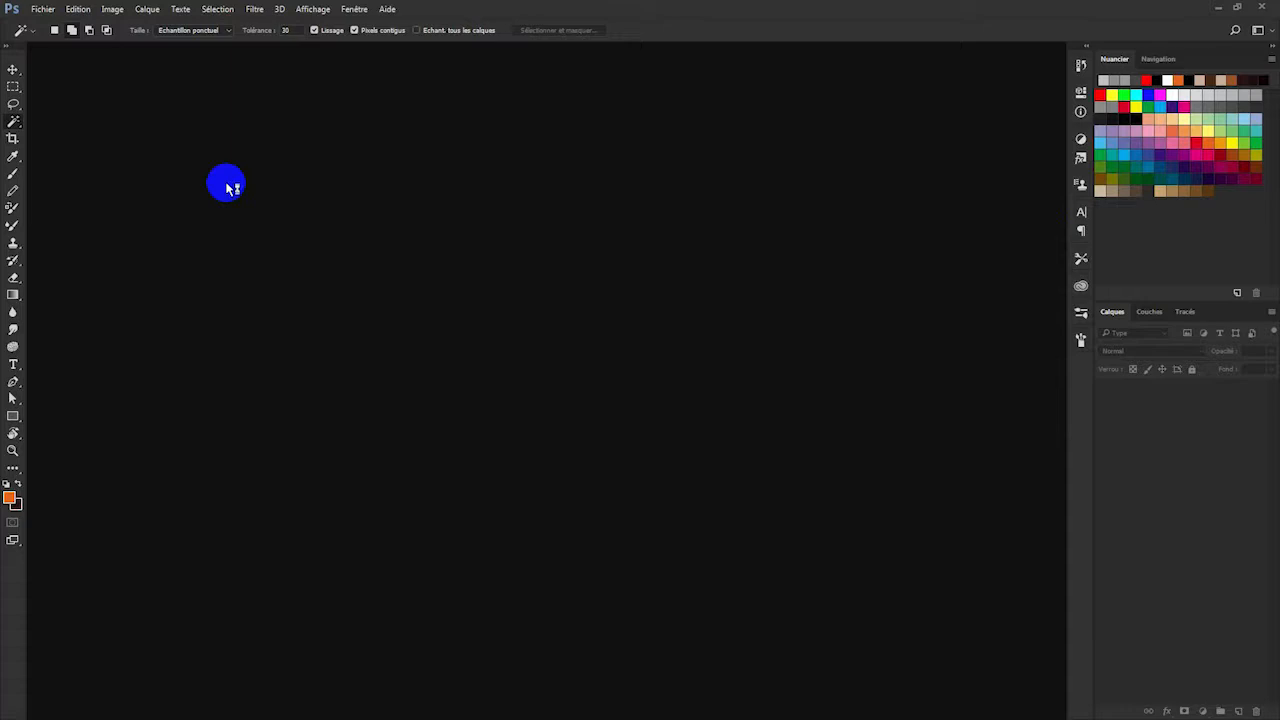
Create a new portrait A4 document, 210 x 297 mm at 300 pixels/inch, with a white background.
click(45, 13)
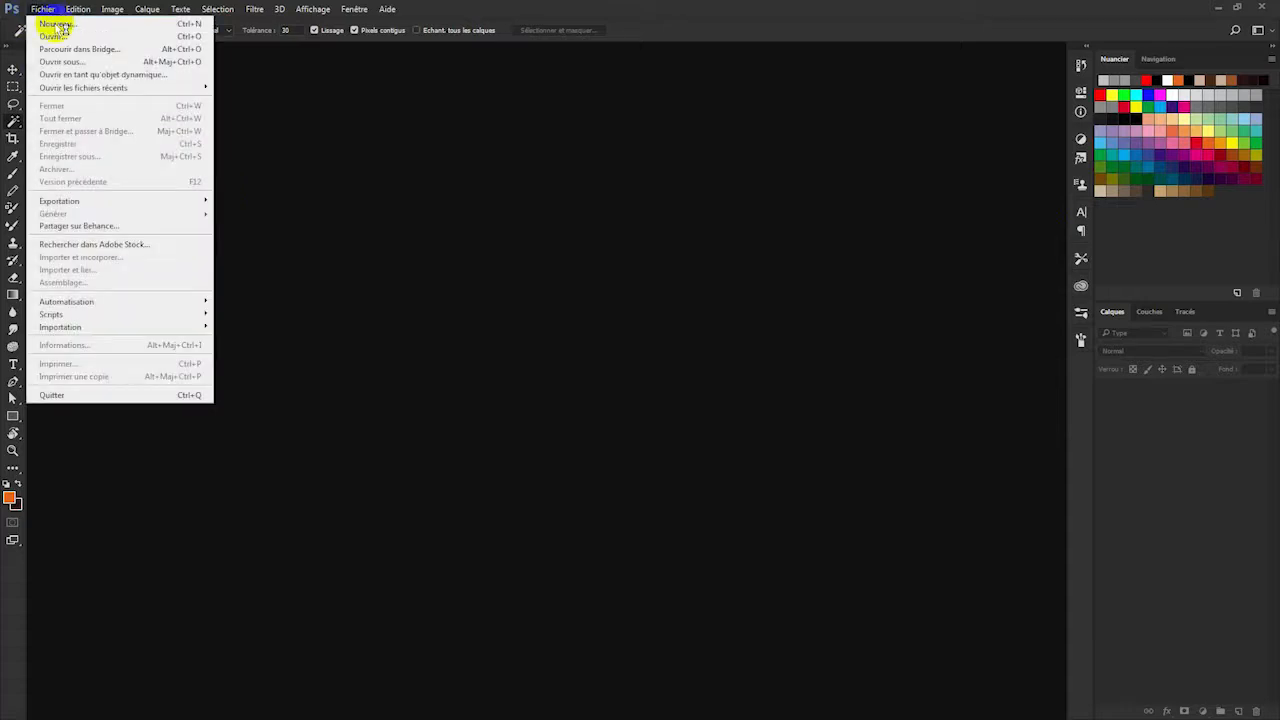
click(48, 22)
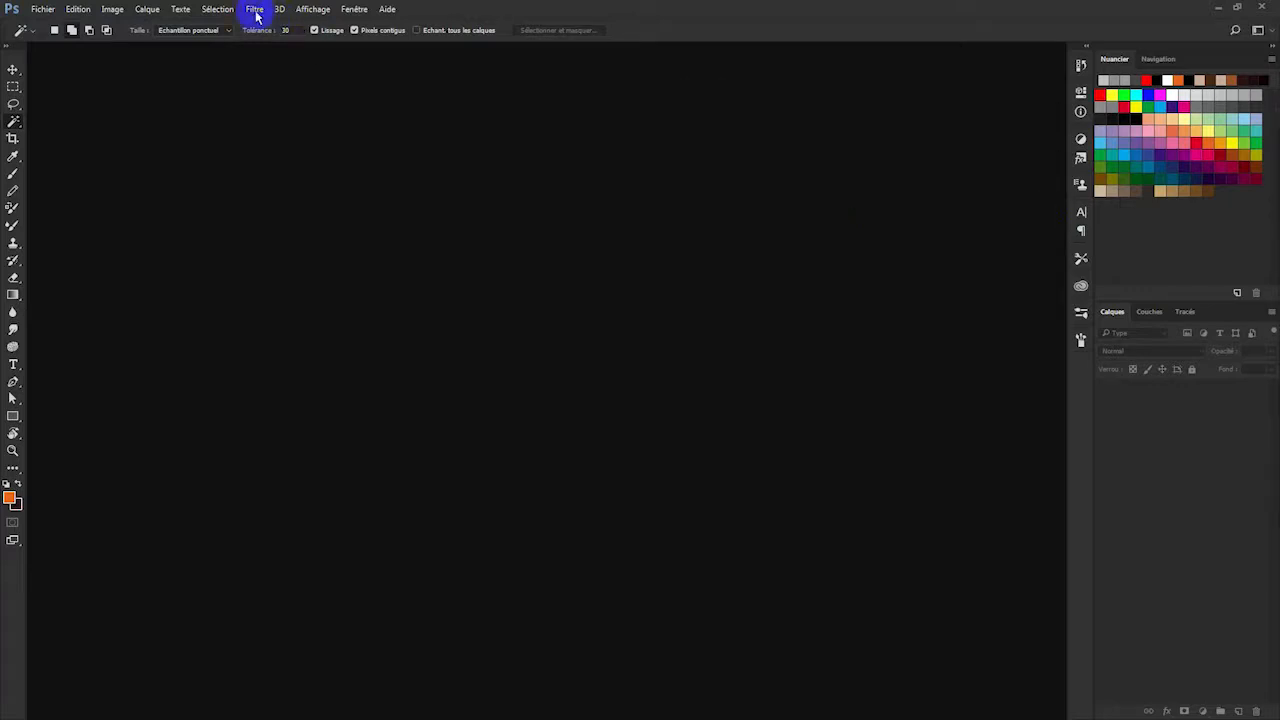
click(44, 10)
click(48, 22)
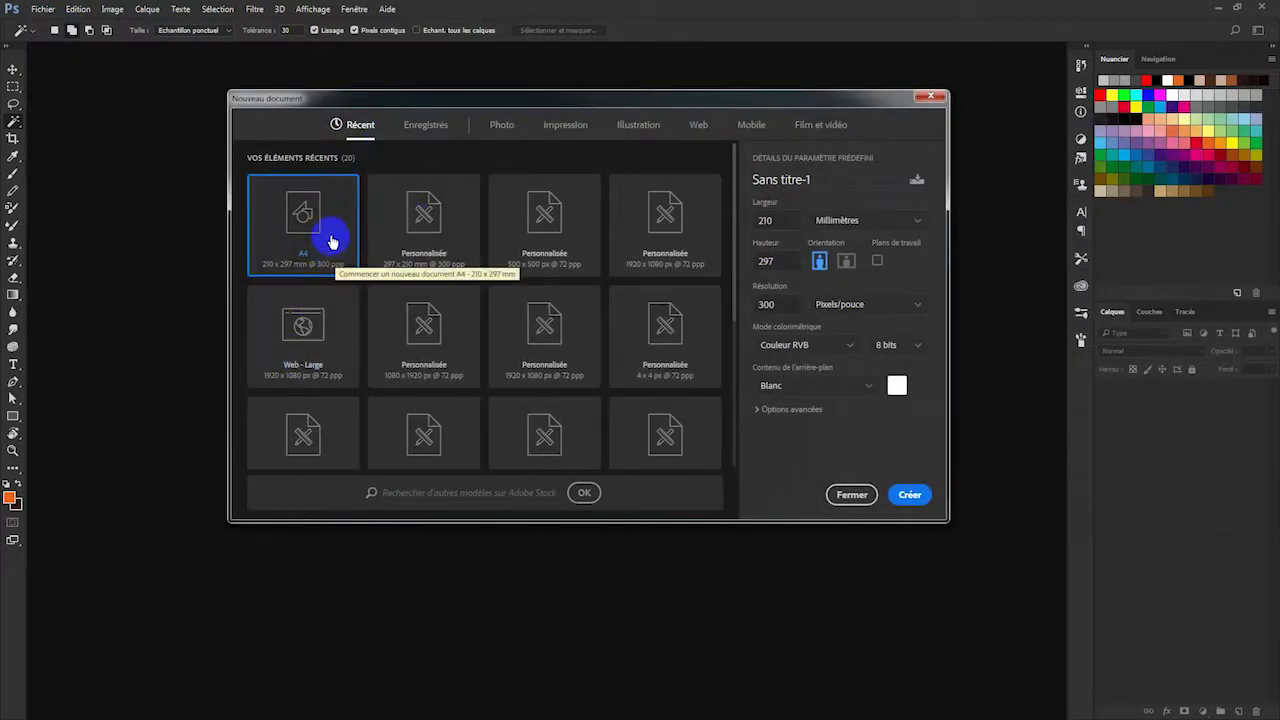
click(911, 497)
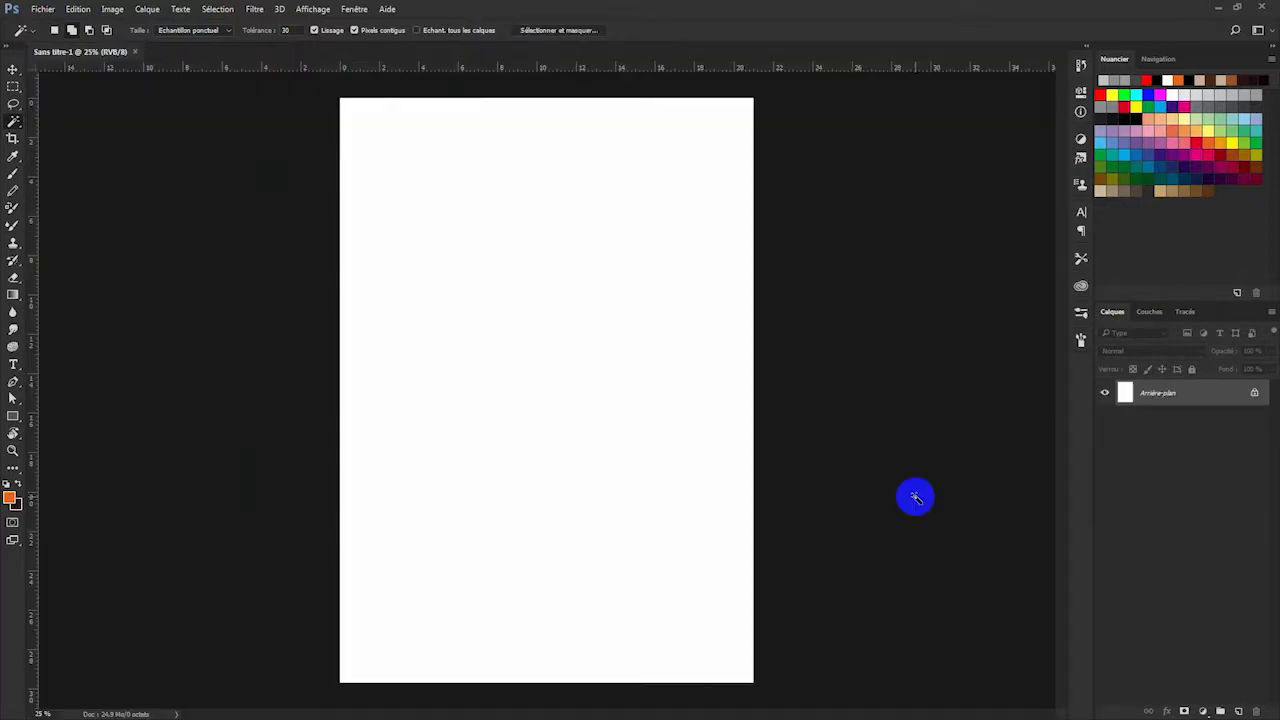
Unlock the background layer and fill it with the dark grey foreground colour 393838.
click(1255, 395)
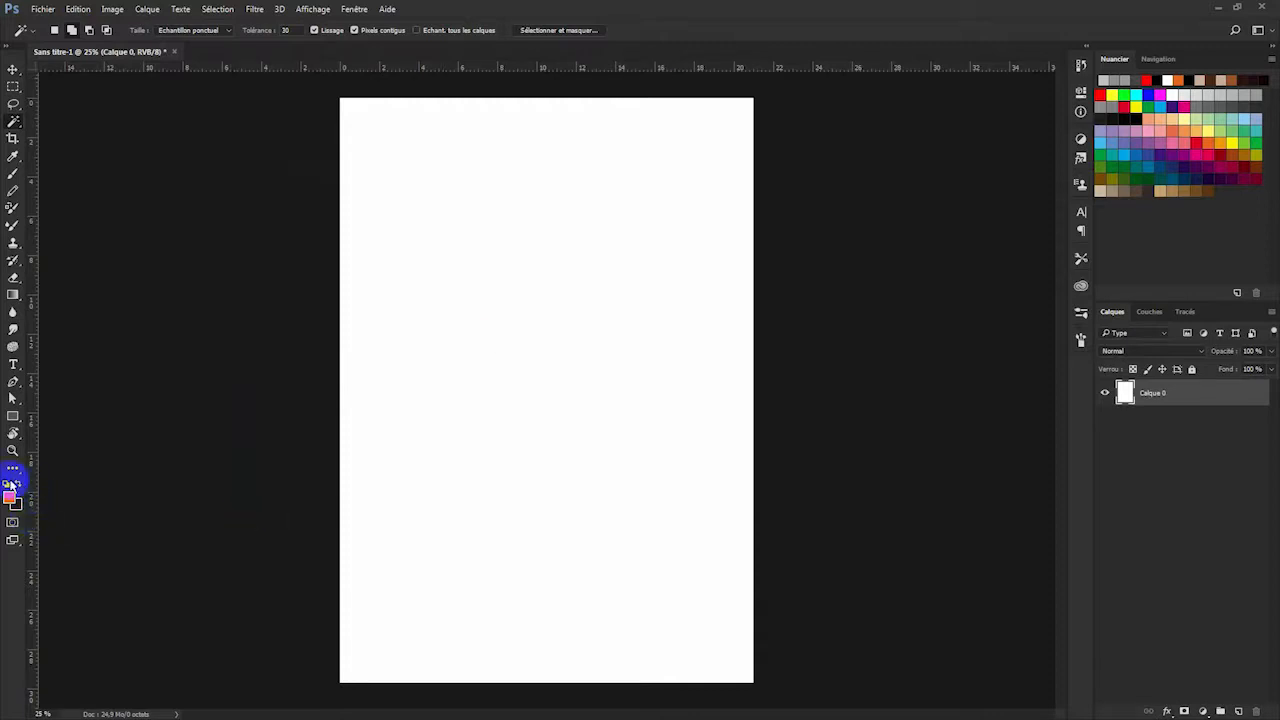
click(9, 484)
click(12, 497)
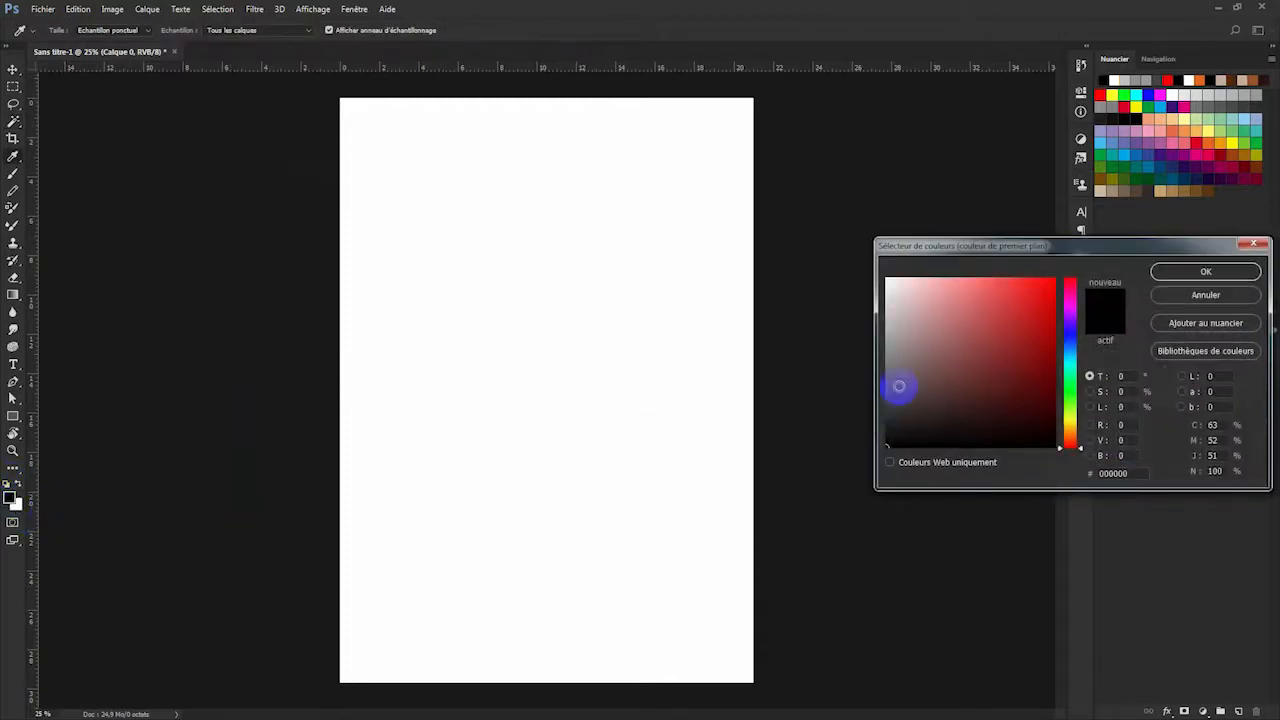
click(887, 409)
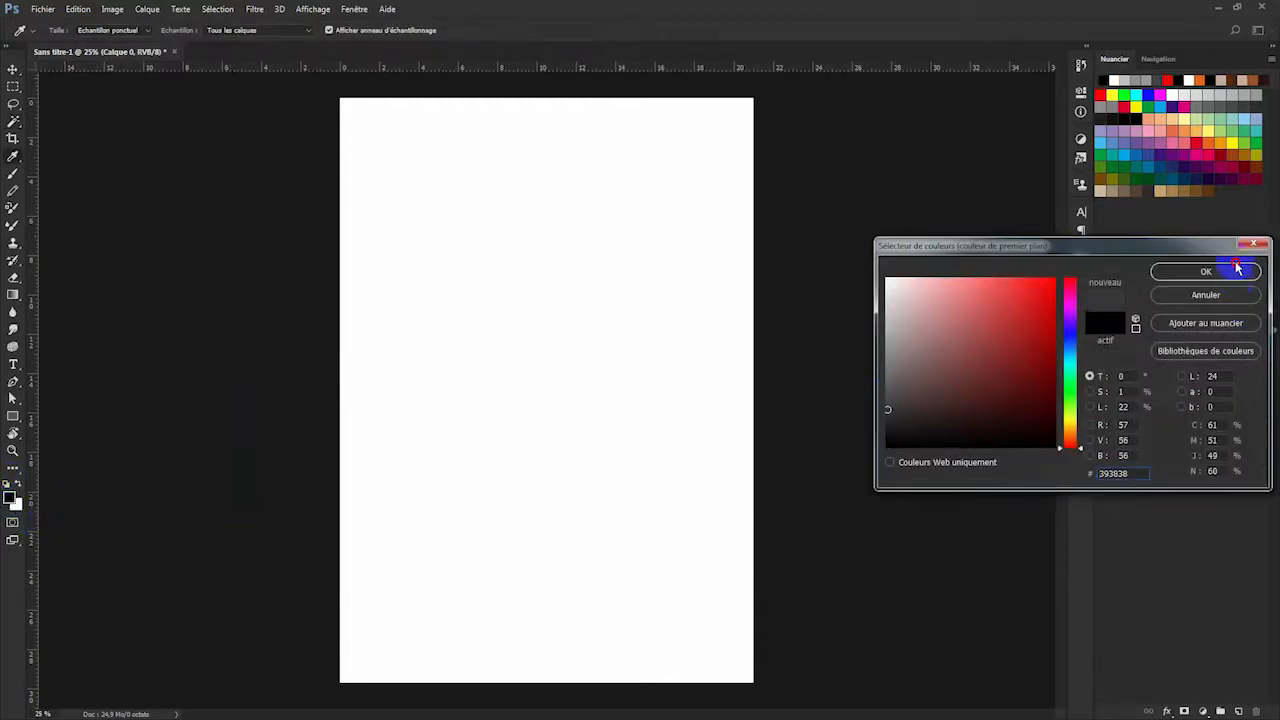
click(1238, 273)
key(i)
key(shift+F5)
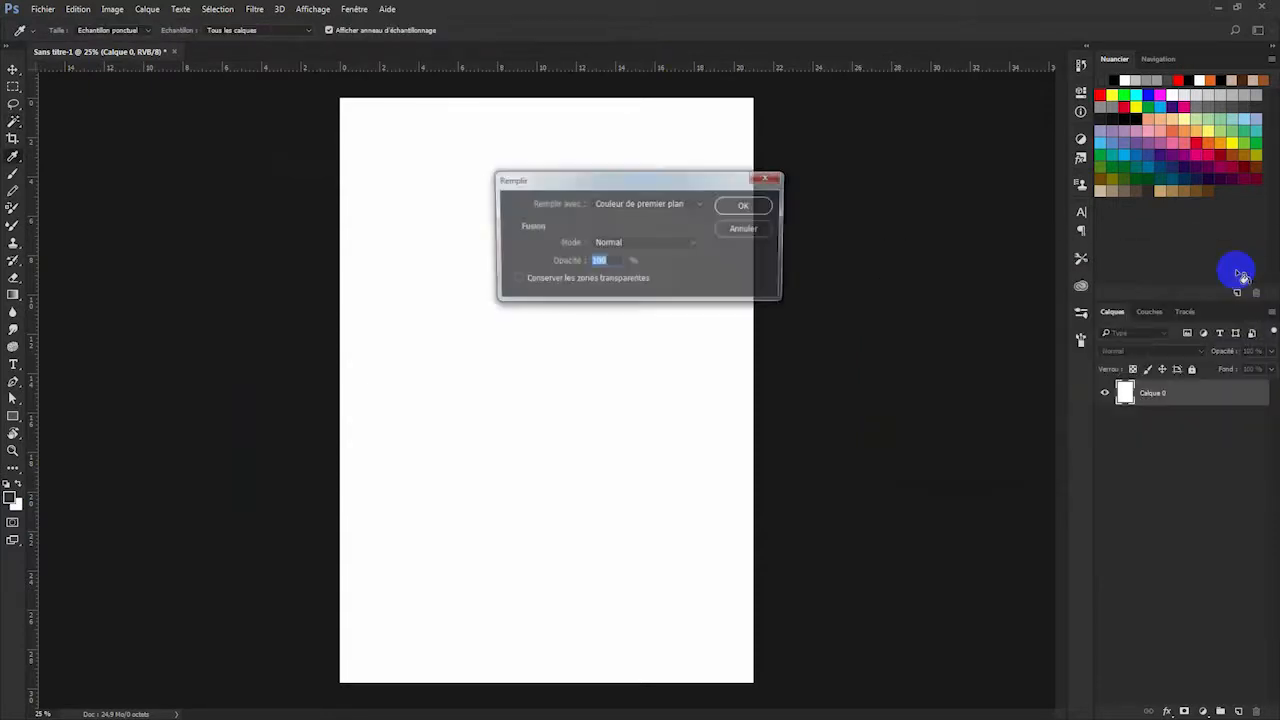
key(Return)
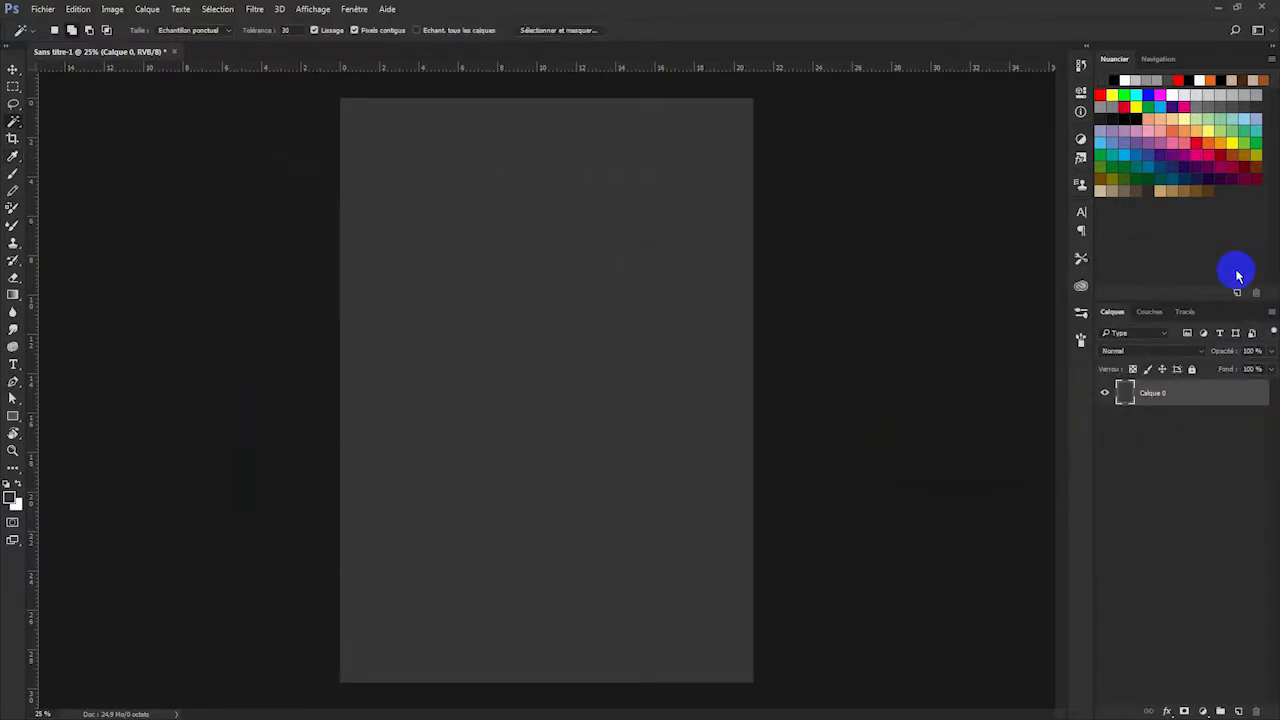
Add a guide layout with 0.5 cm margins on all four sides and an empty column count.
click(320, 12)
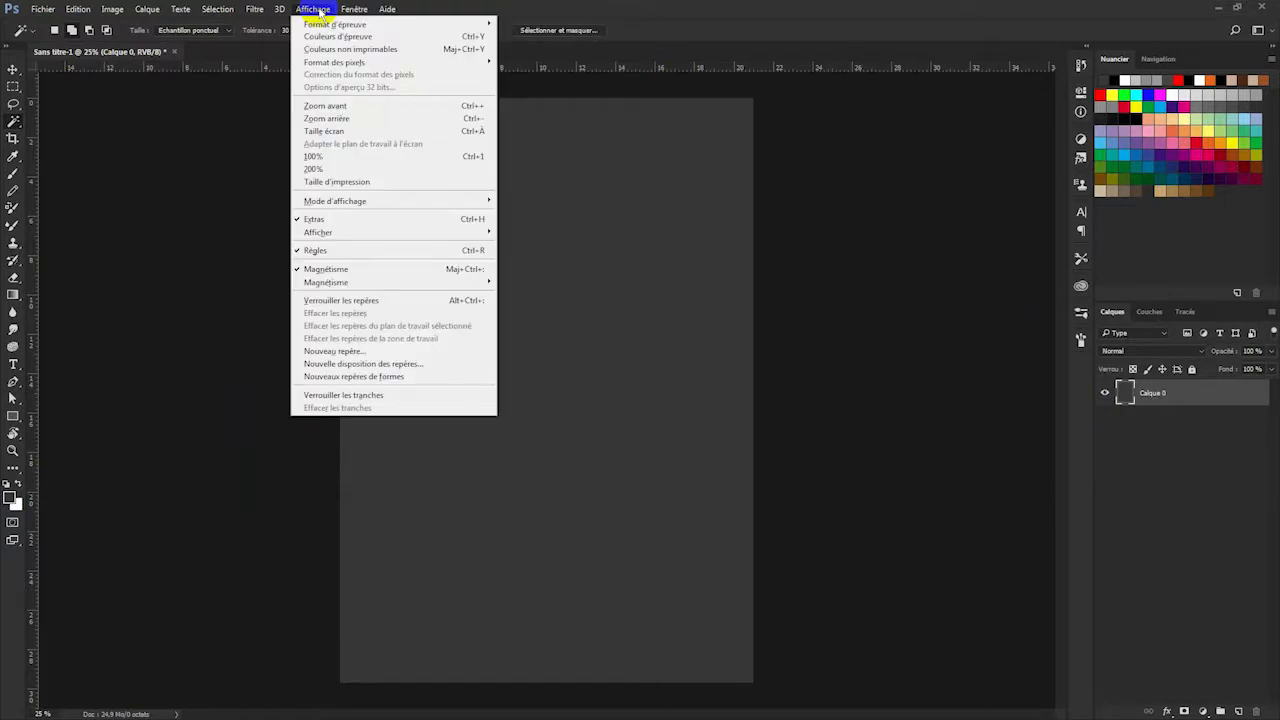
click(381, 366)
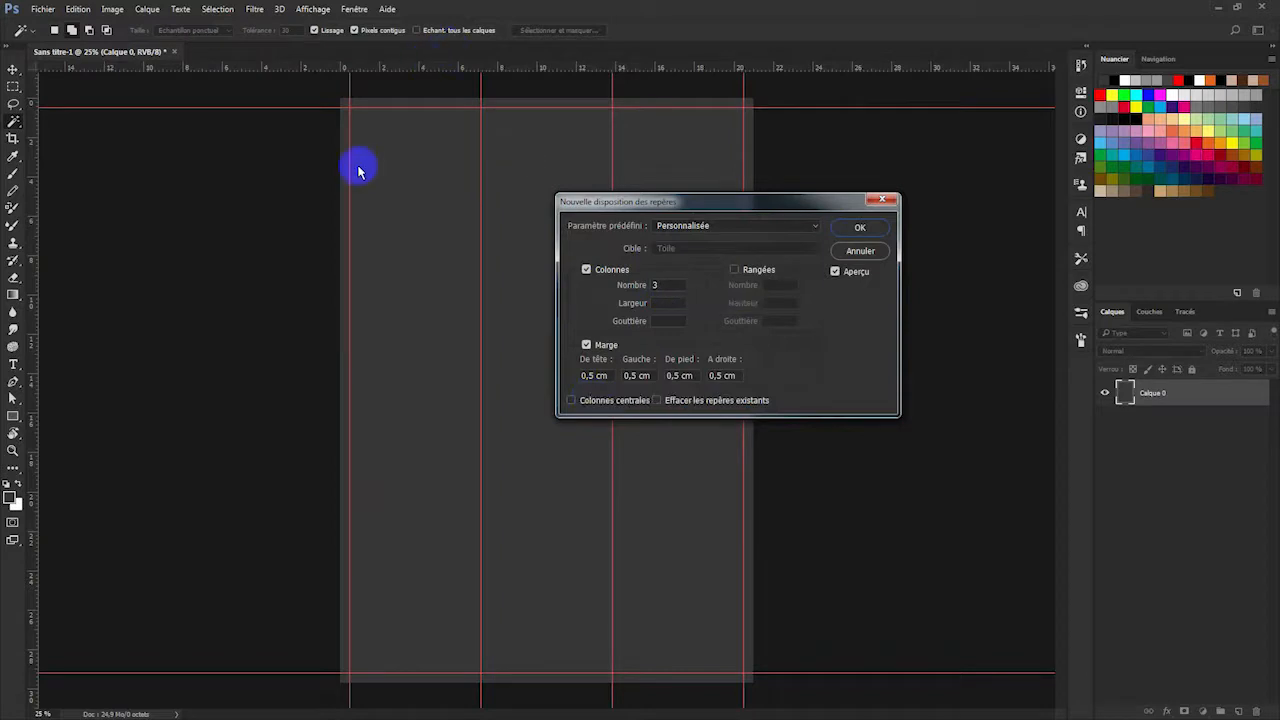
drag(667, 281, 623, 293)
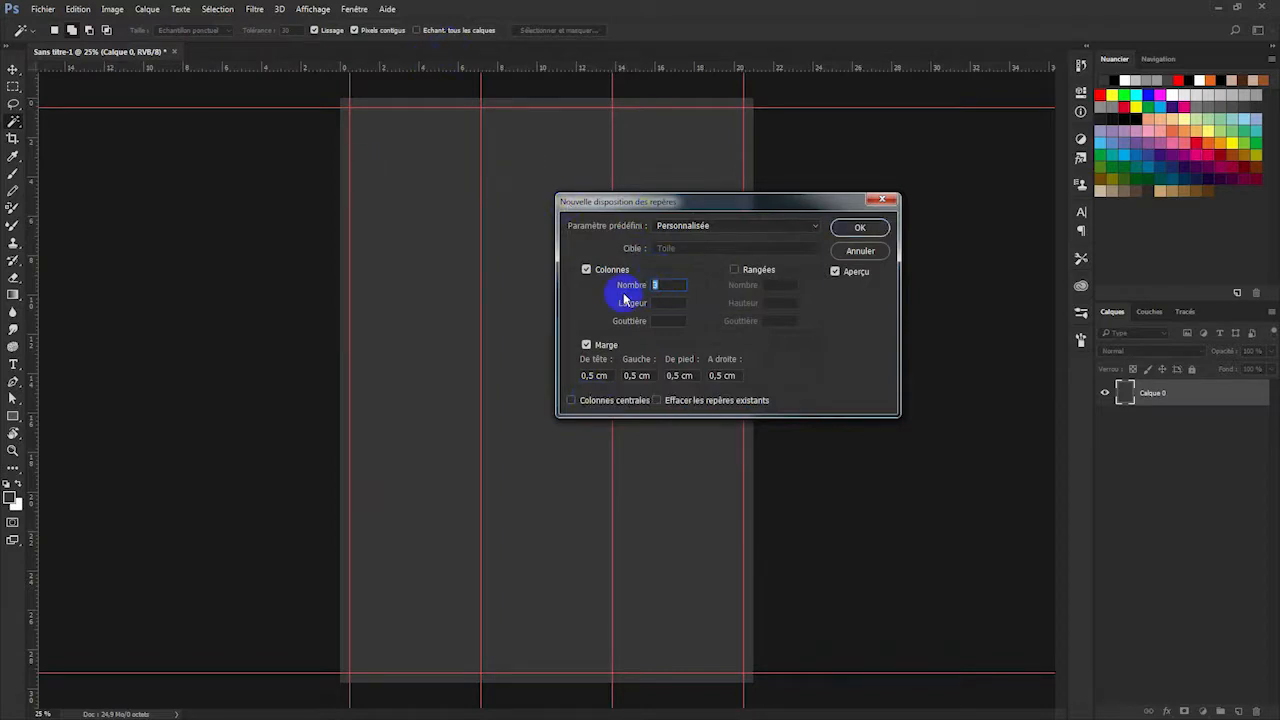
key(BackSpace)
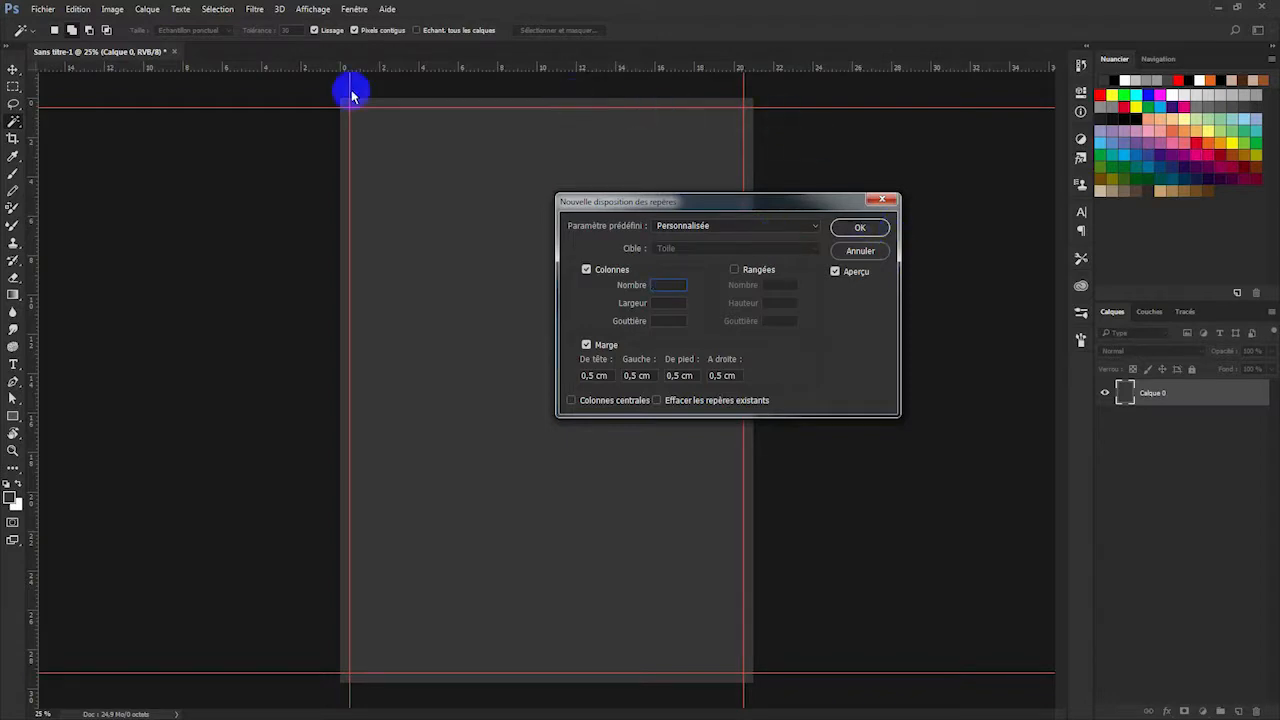
click(876, 228)
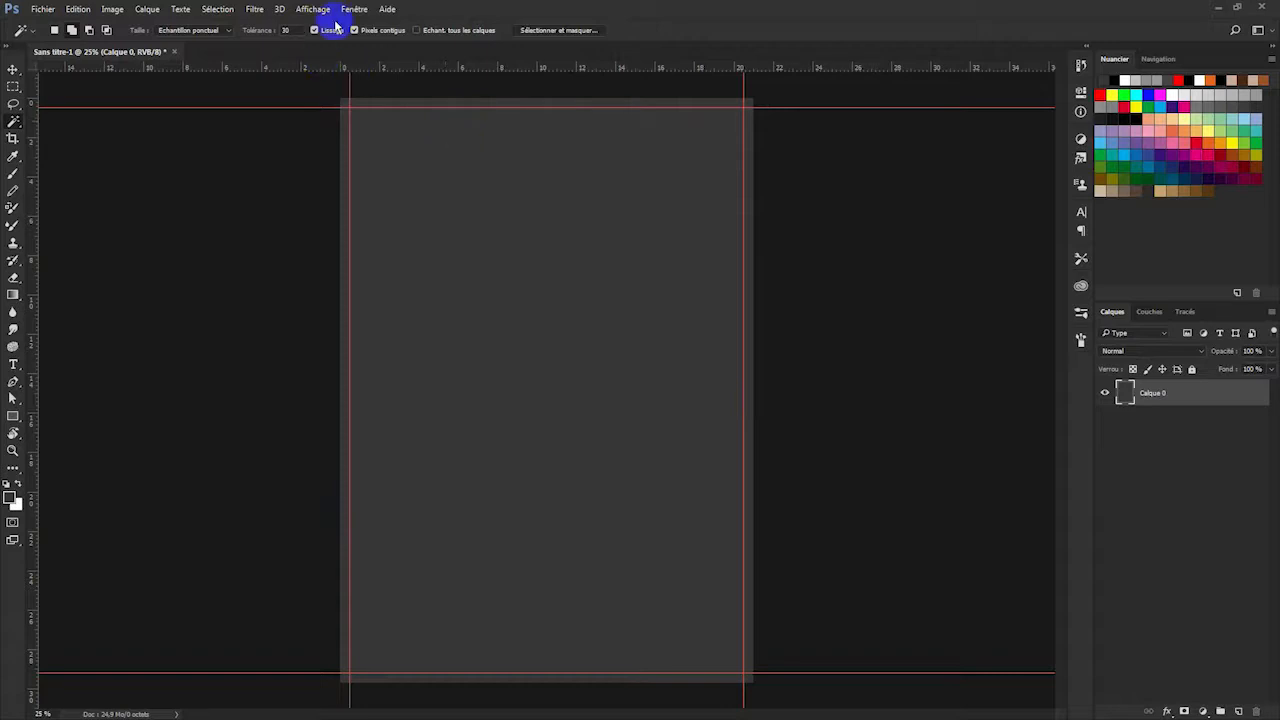
Add a new vertical guide at the 50% position.
click(320, 9)
click(320, 9)
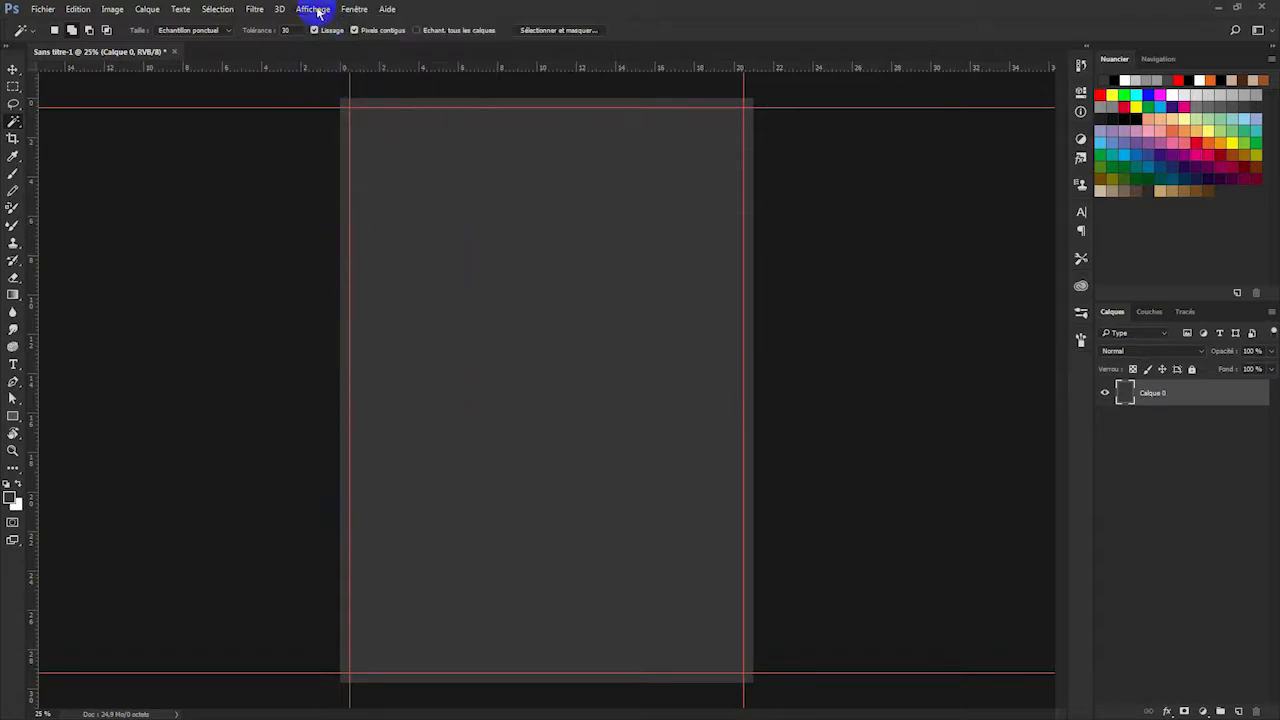
click(325, 9)
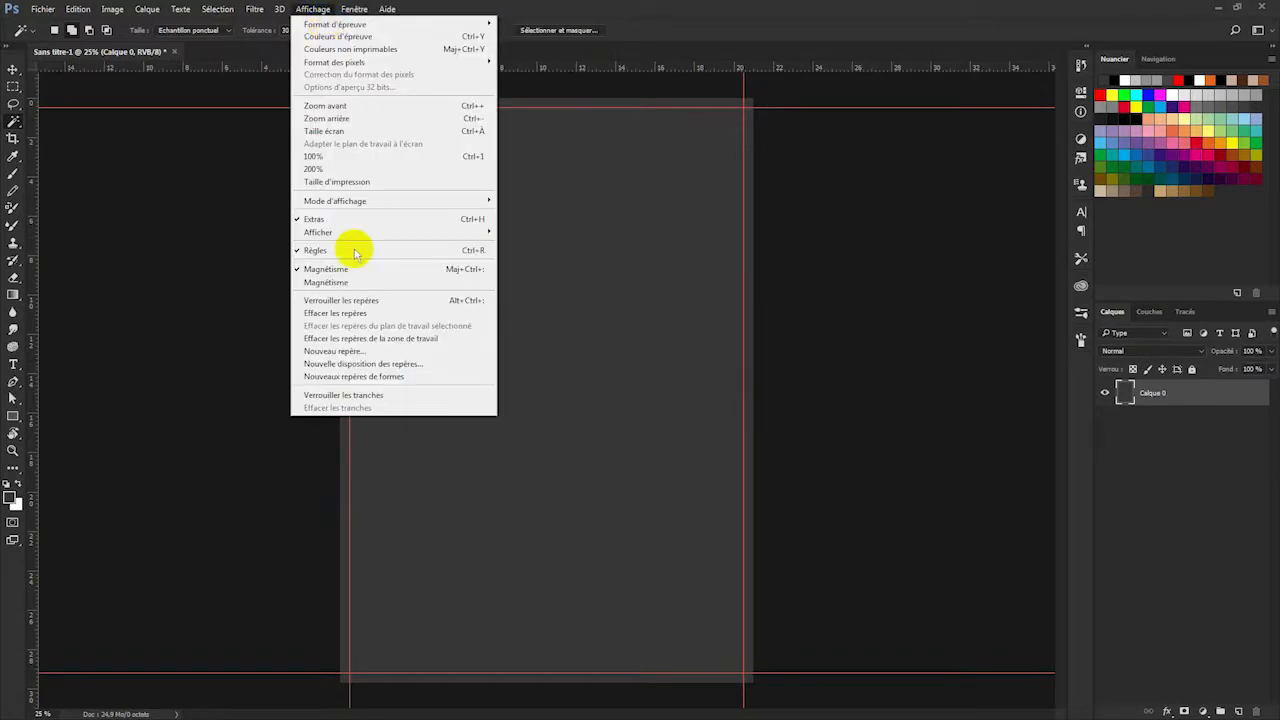
click(367, 352)
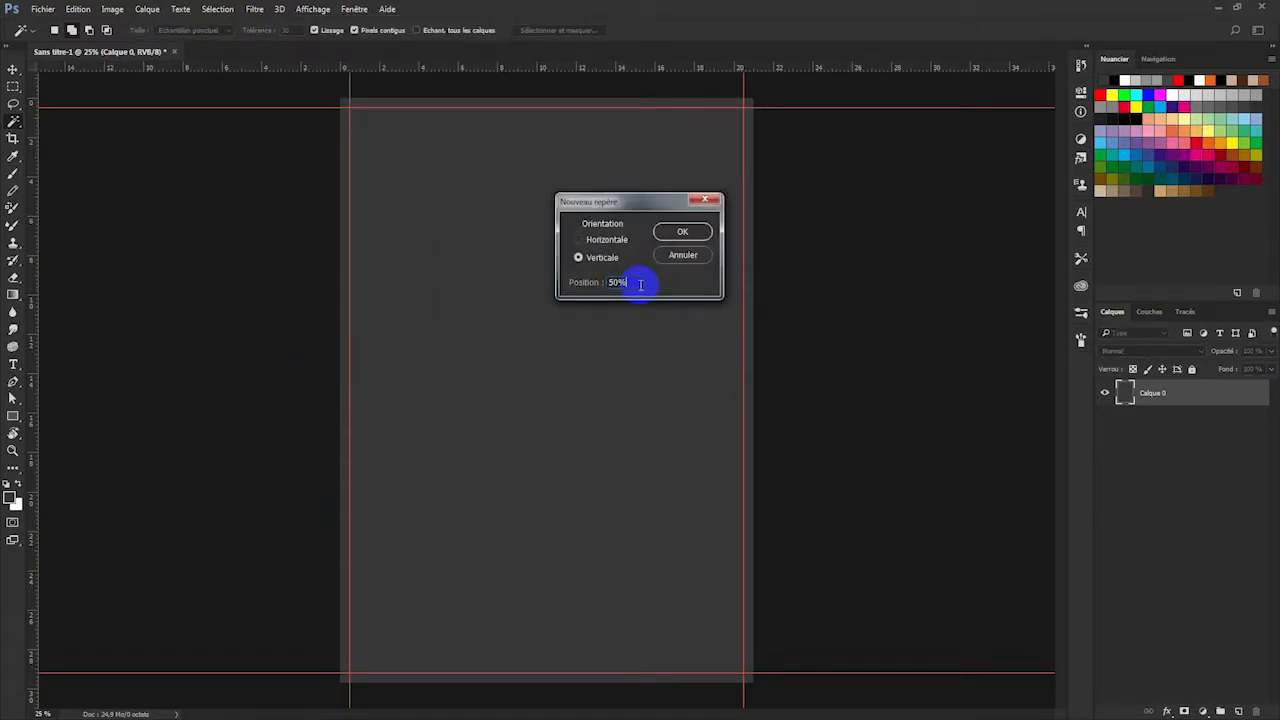
key(Return)
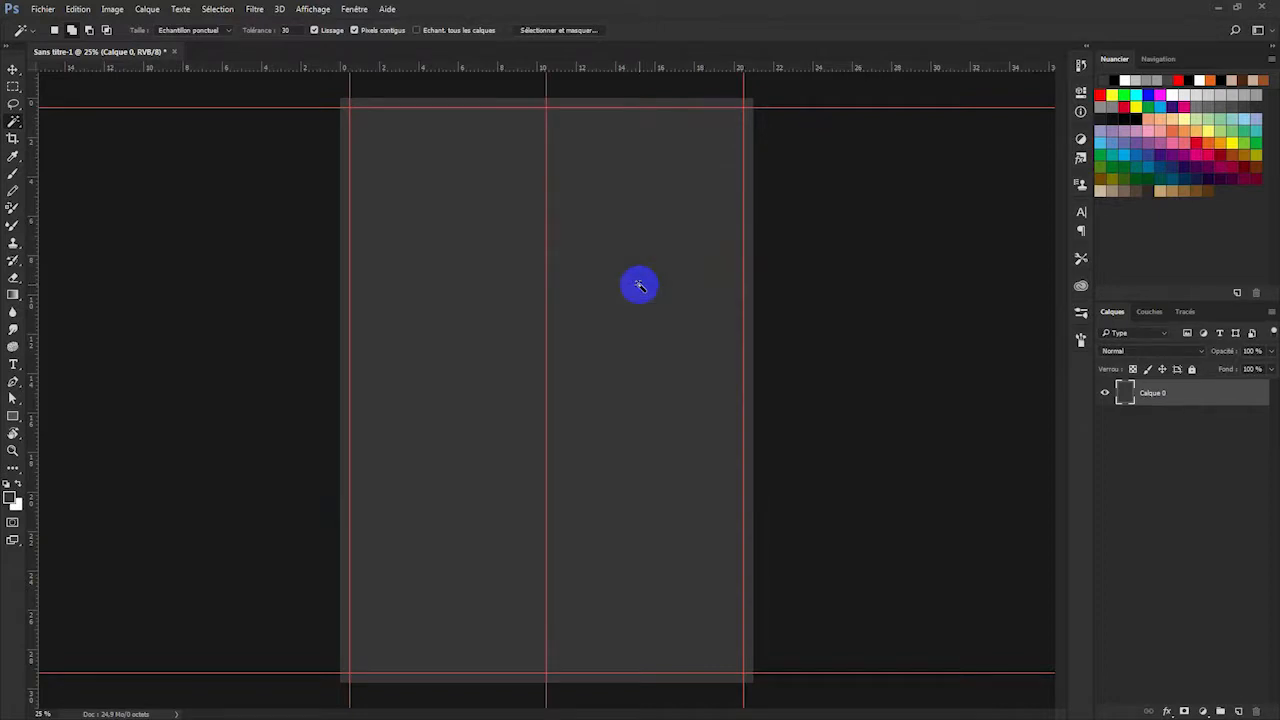
Add a new horizontal guide through the middle of the page.
click(314, 10)
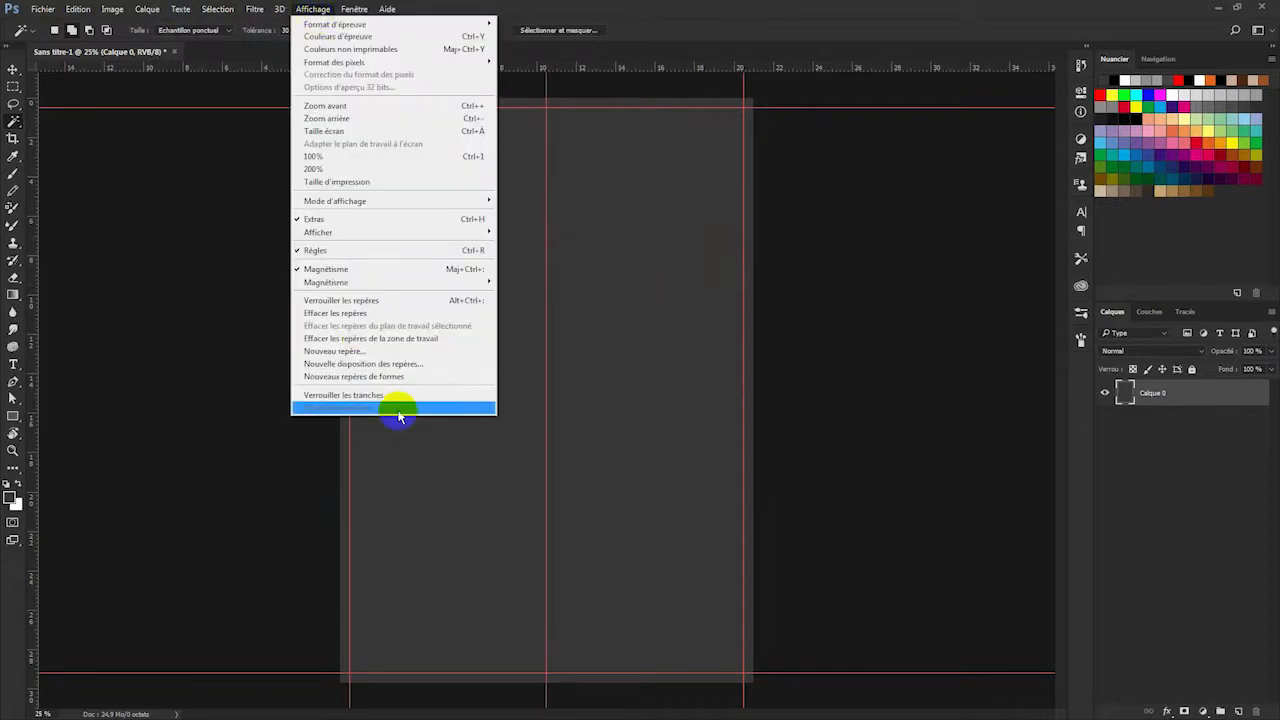
click(340, 351)
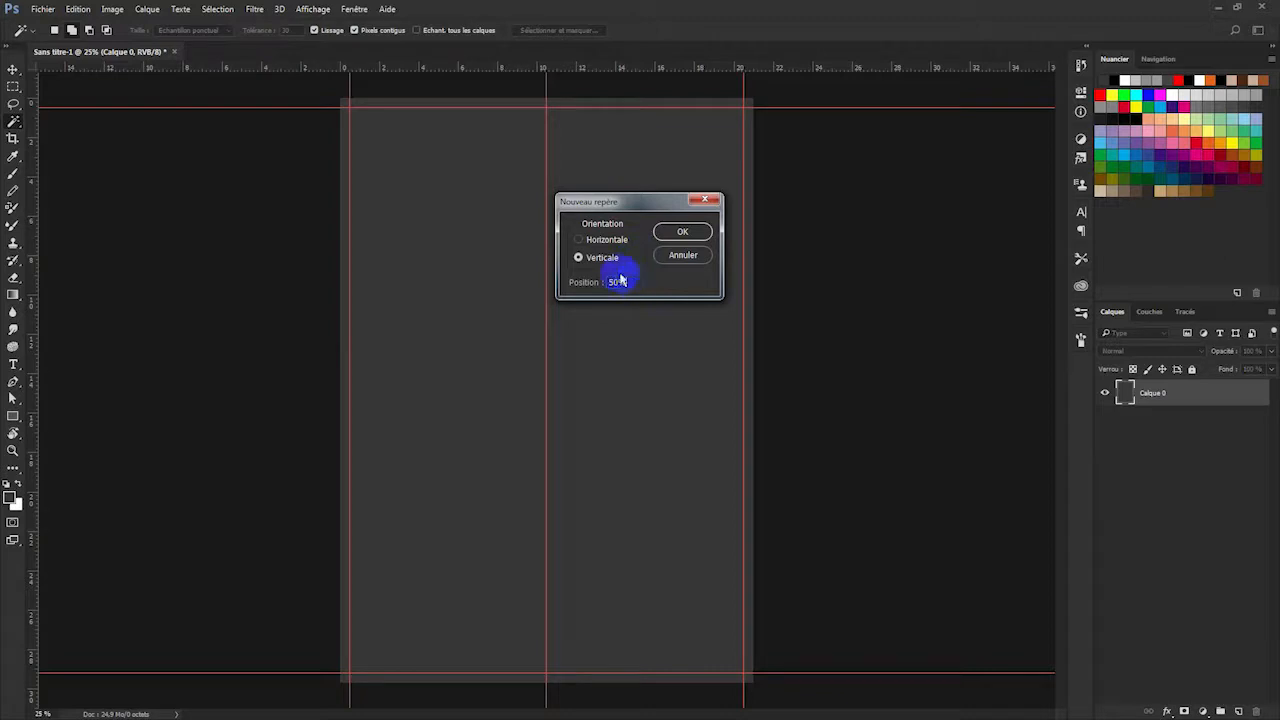
click(683, 231)
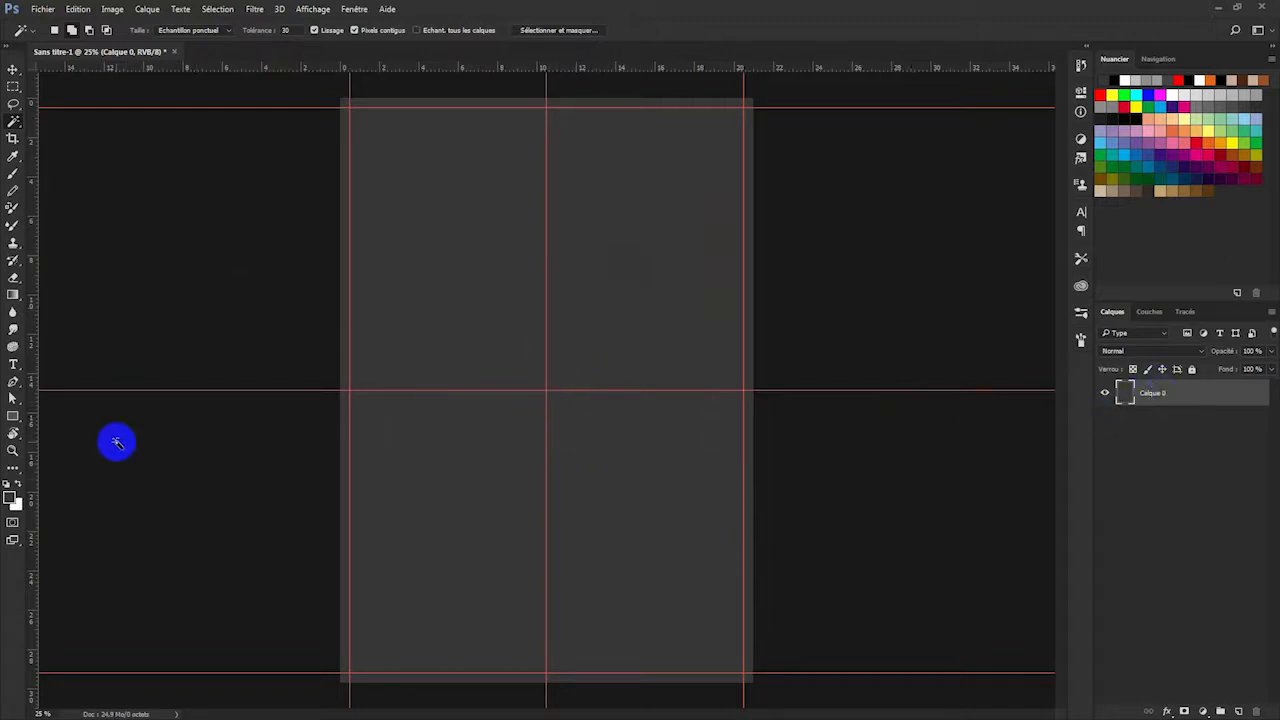
Draw a rectangle shape about 1293 x 2385 px from the upper-left margin corner and give it a light blue fill.
click(13, 418)
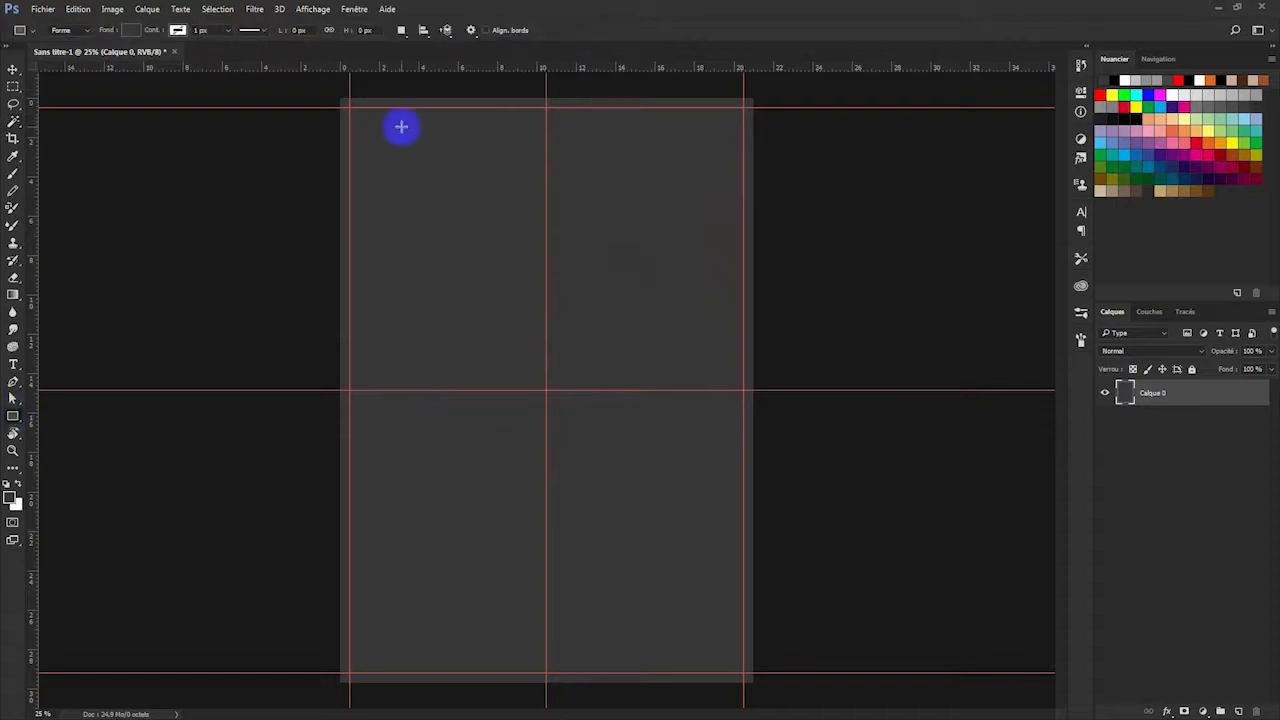
drag(350, 108, 566, 505)
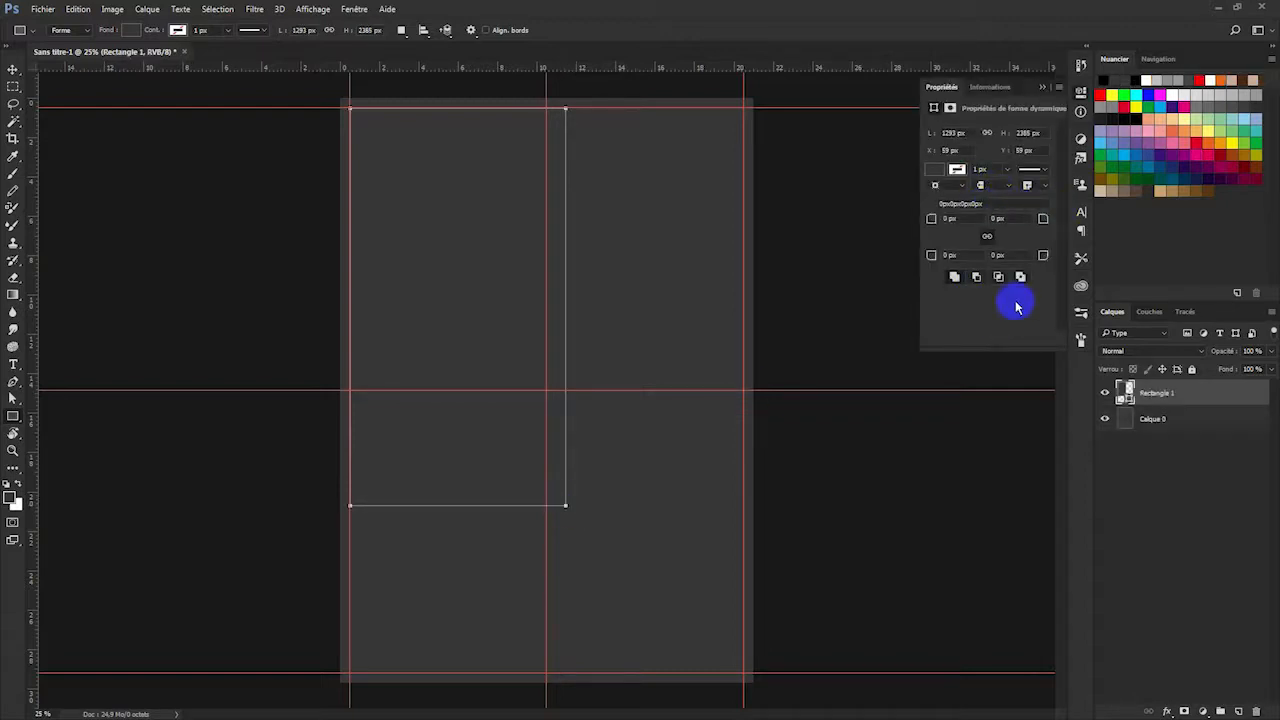
click(937, 174)
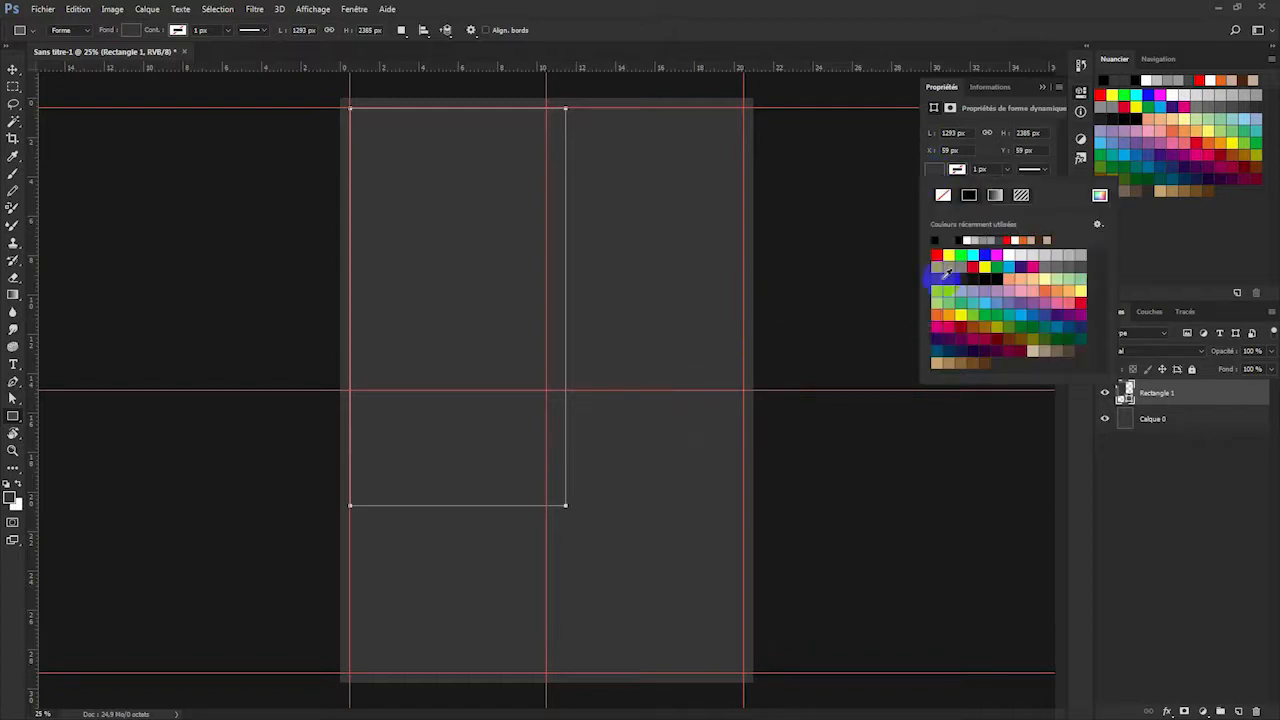
click(936, 303)
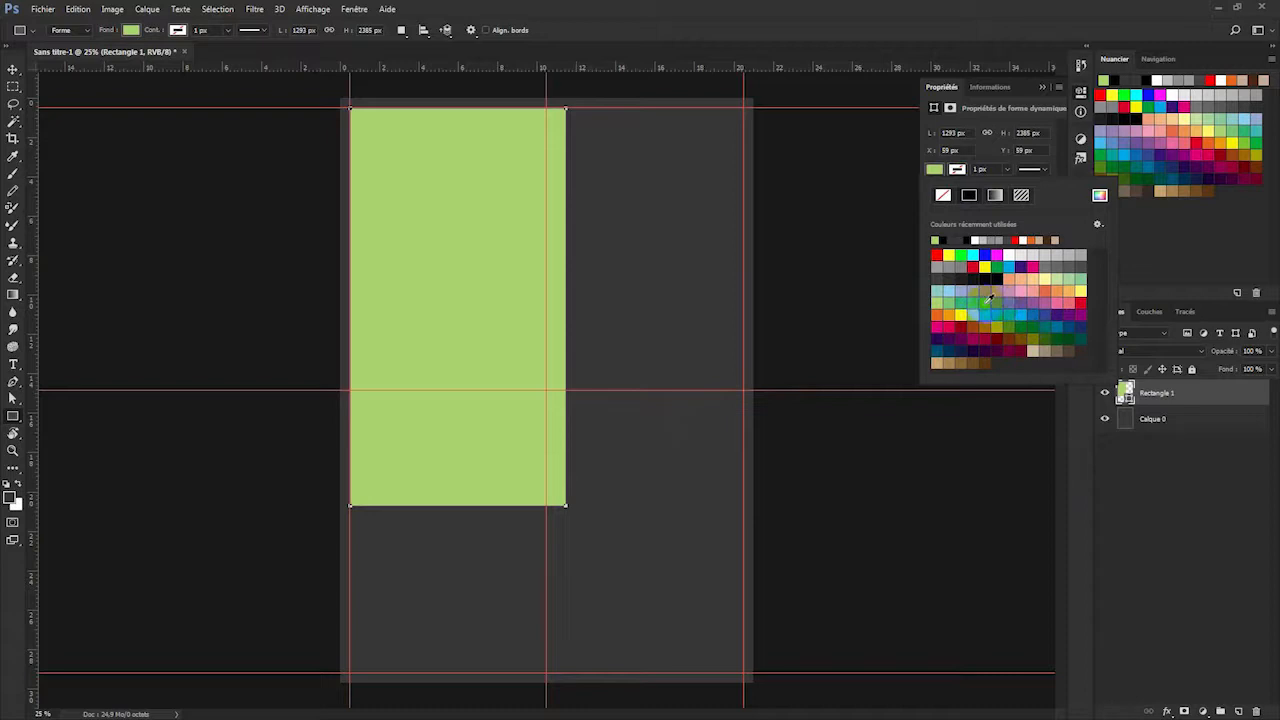
click(989, 302)
click(1080, 480)
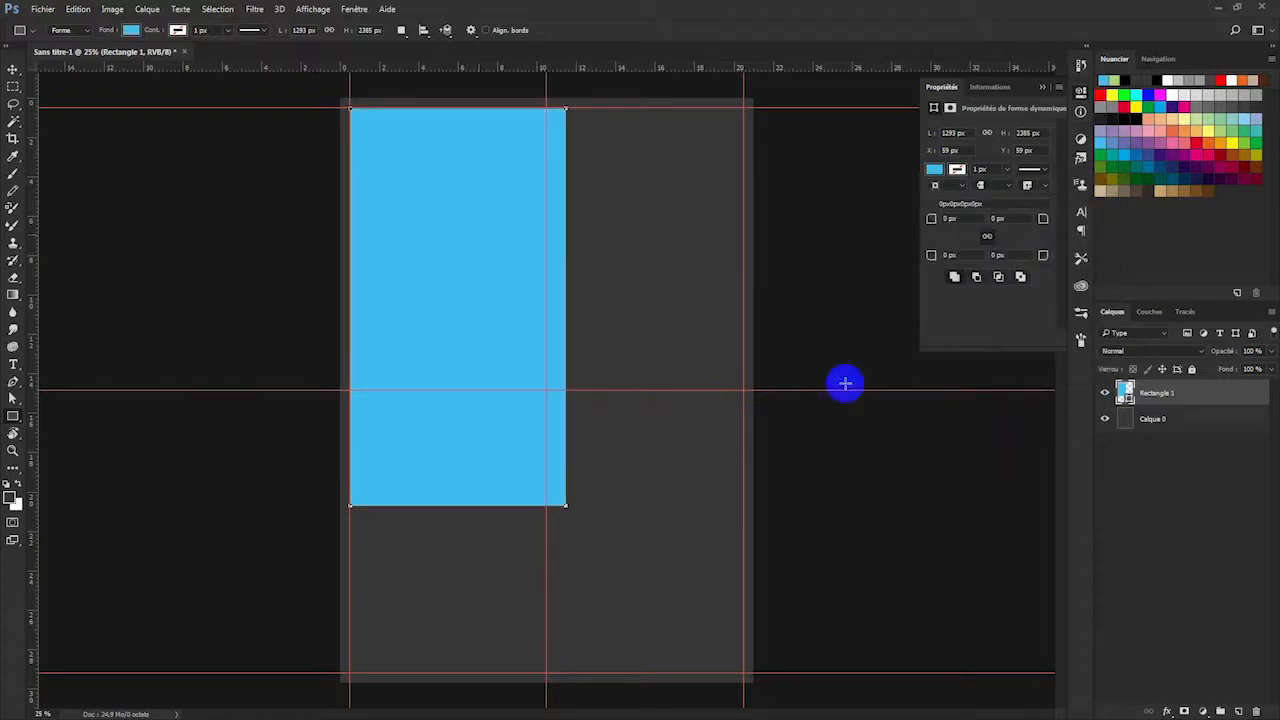
key(Return)
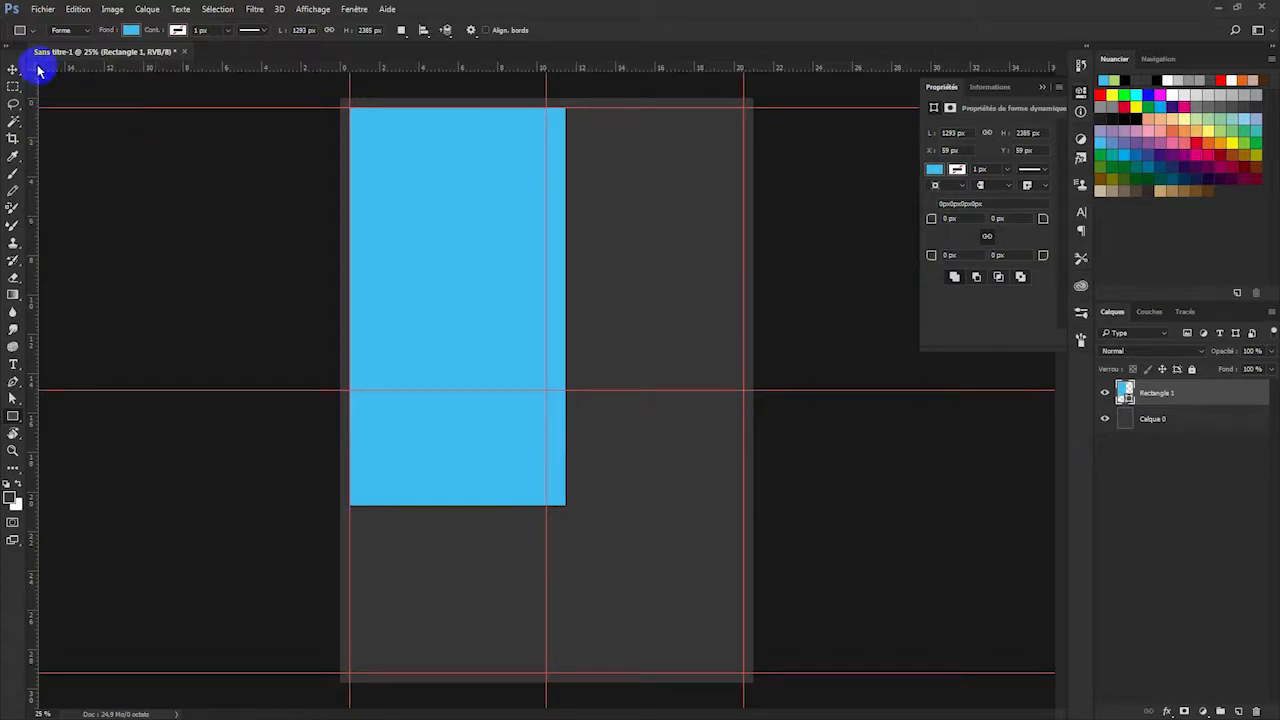
Move the ruler origin to the intersection of the two centre guides.
drag(31, 69, 547, 391)
click(548, 392)
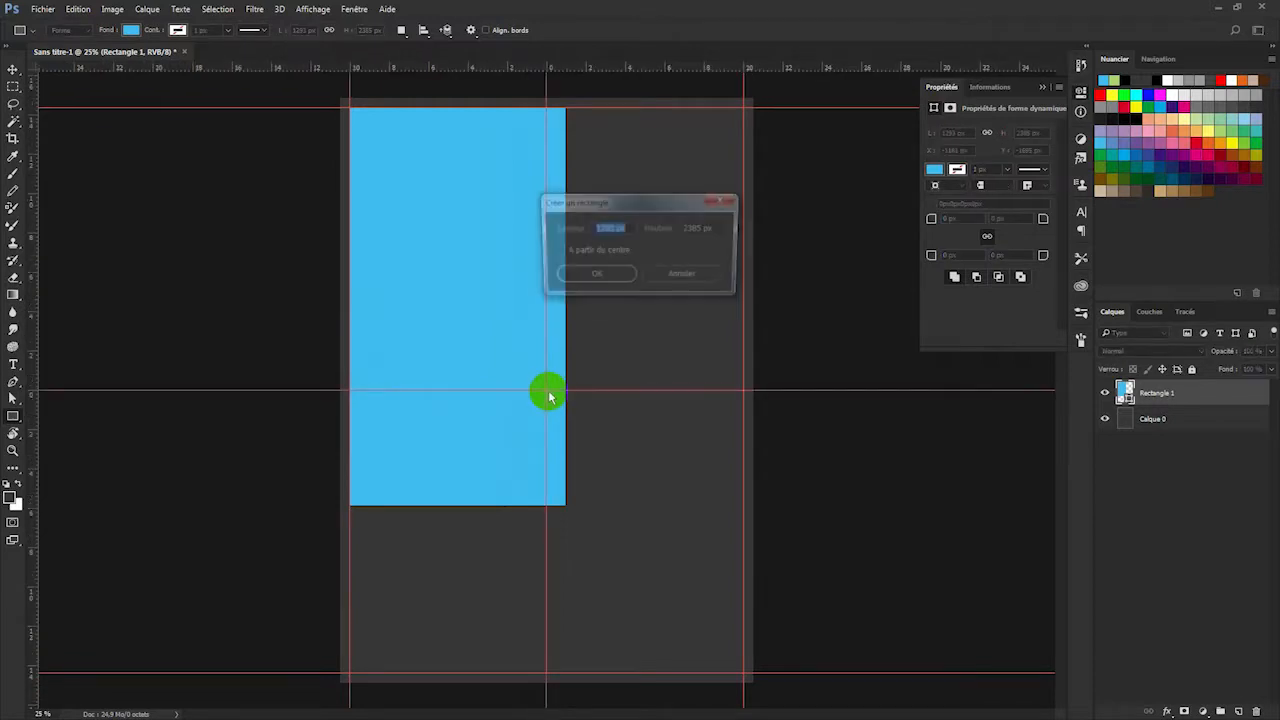
click(670, 270)
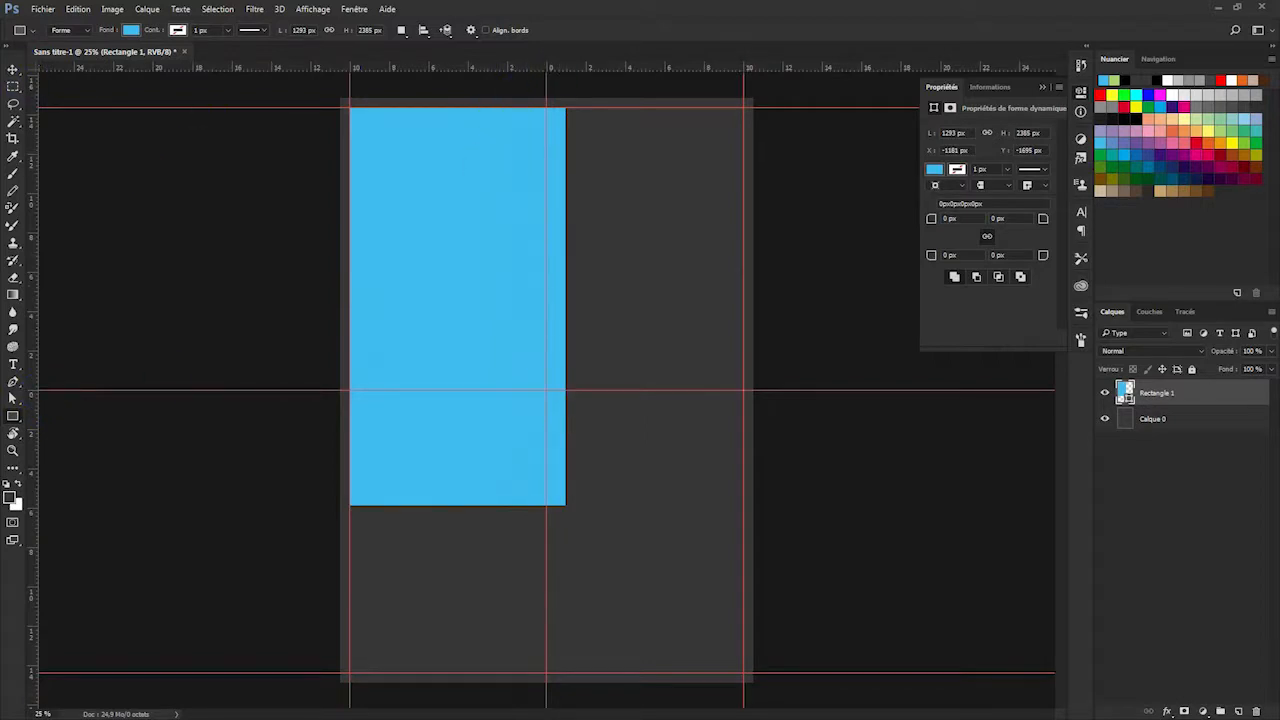
click(408, 208)
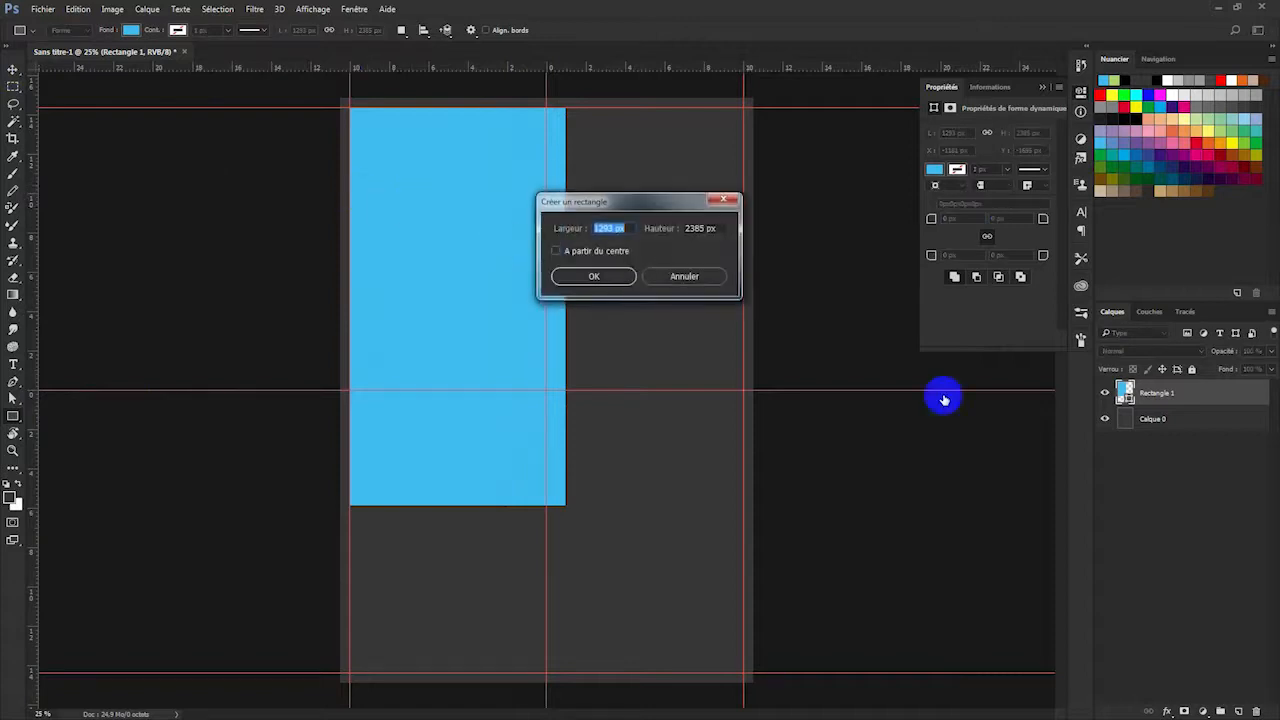
click(700, 280)
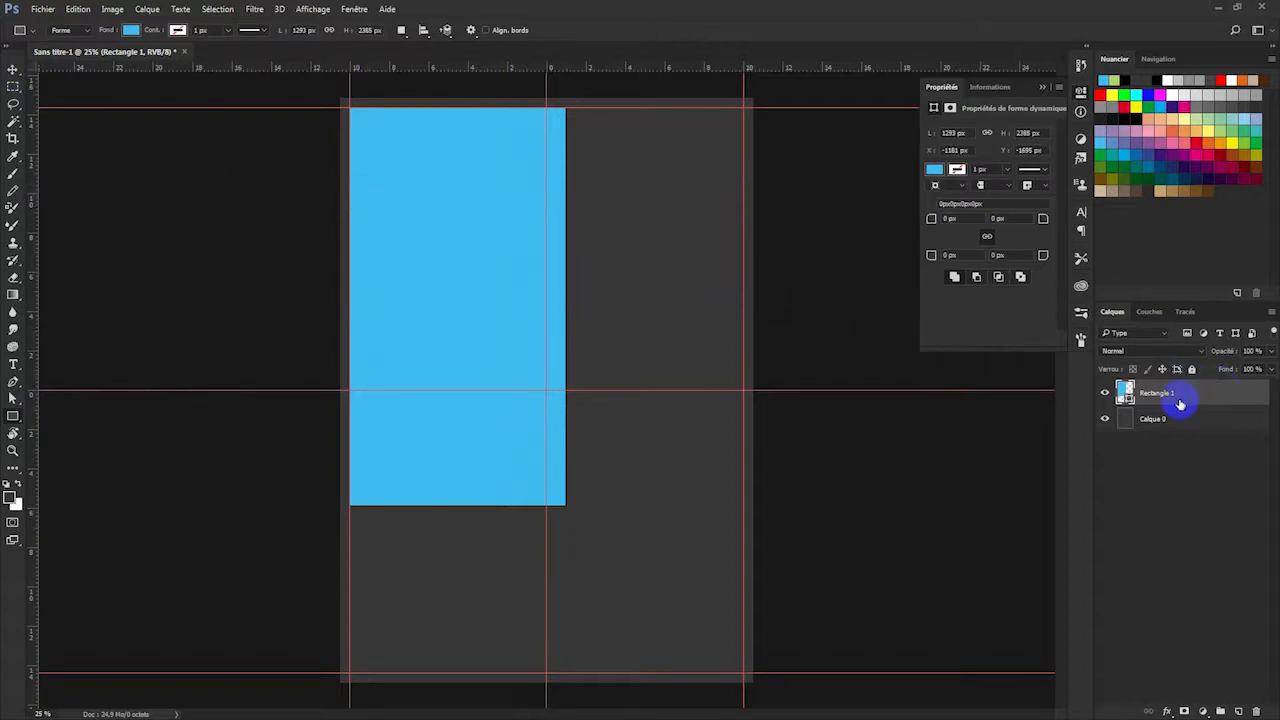
Narrow the blue rectangle to a width of about 1277 px from its right edge with Free Transform.
key(ctrl+t)
mouse_move(566, 307)
mouse_down()
mouse_move(578, 309)
mouse_move(565, 310)
mouse_up()
key(Return)
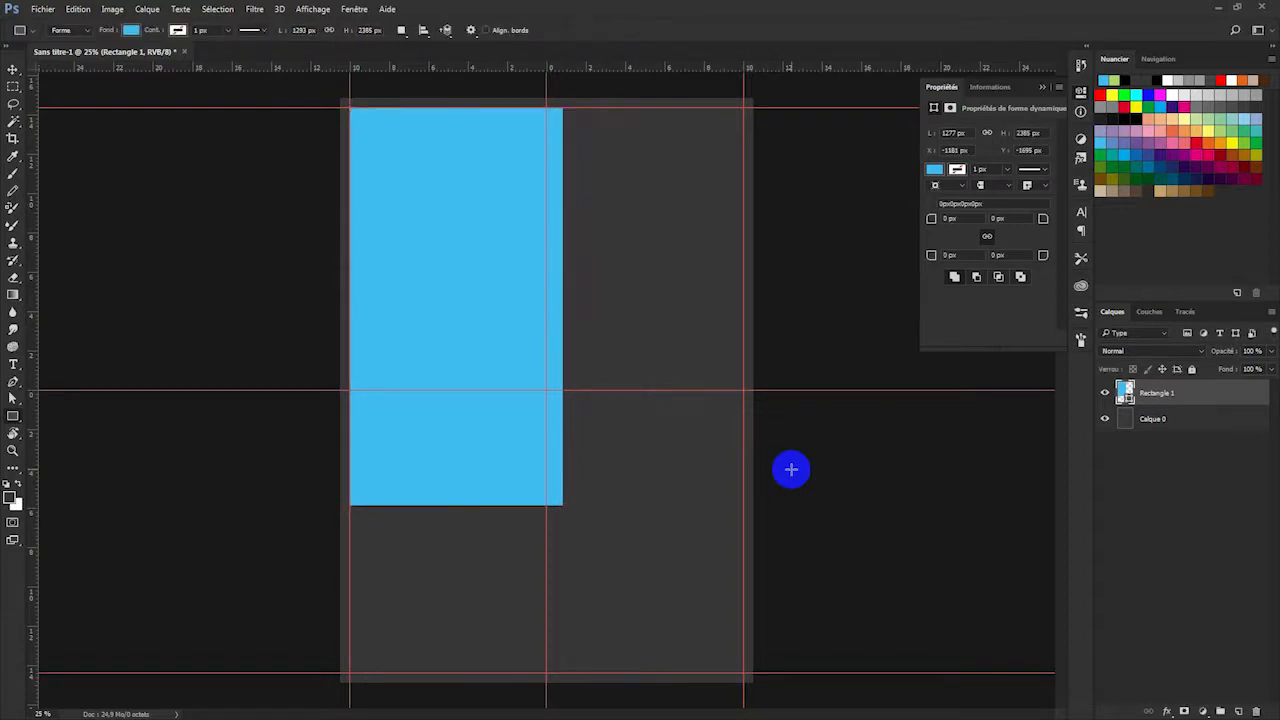
click(1239, 394)
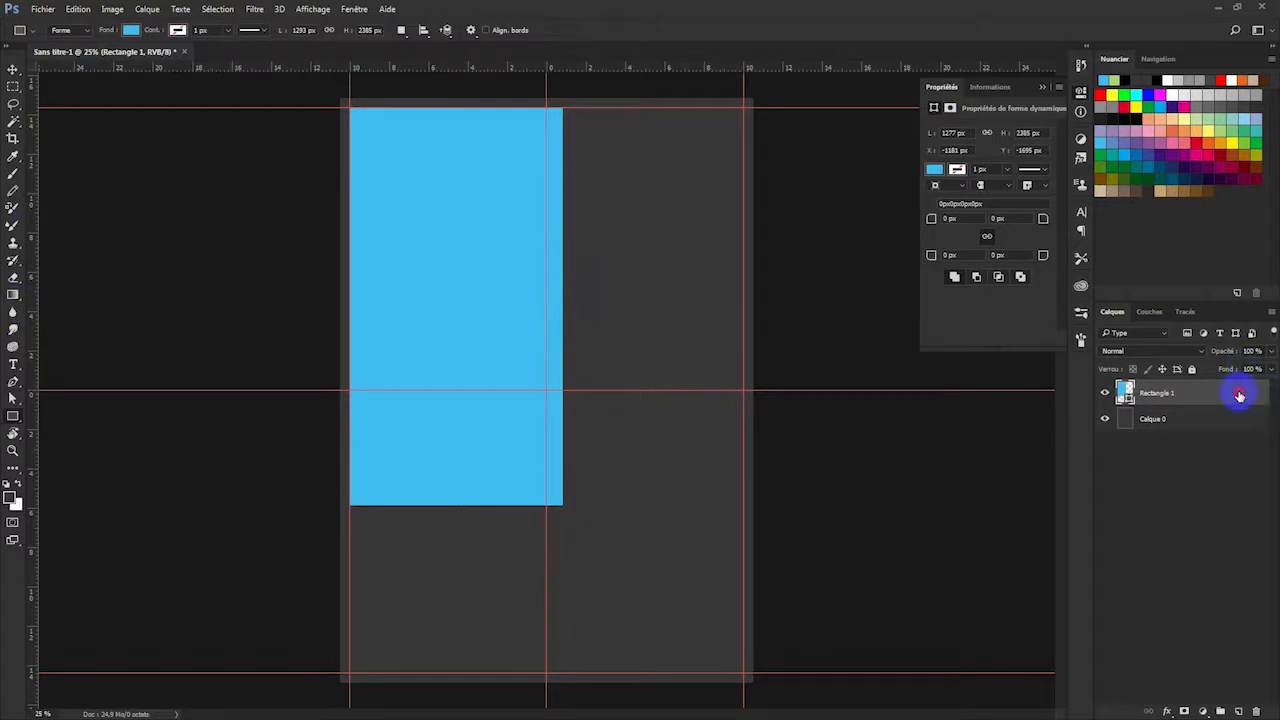
click(1238, 396)
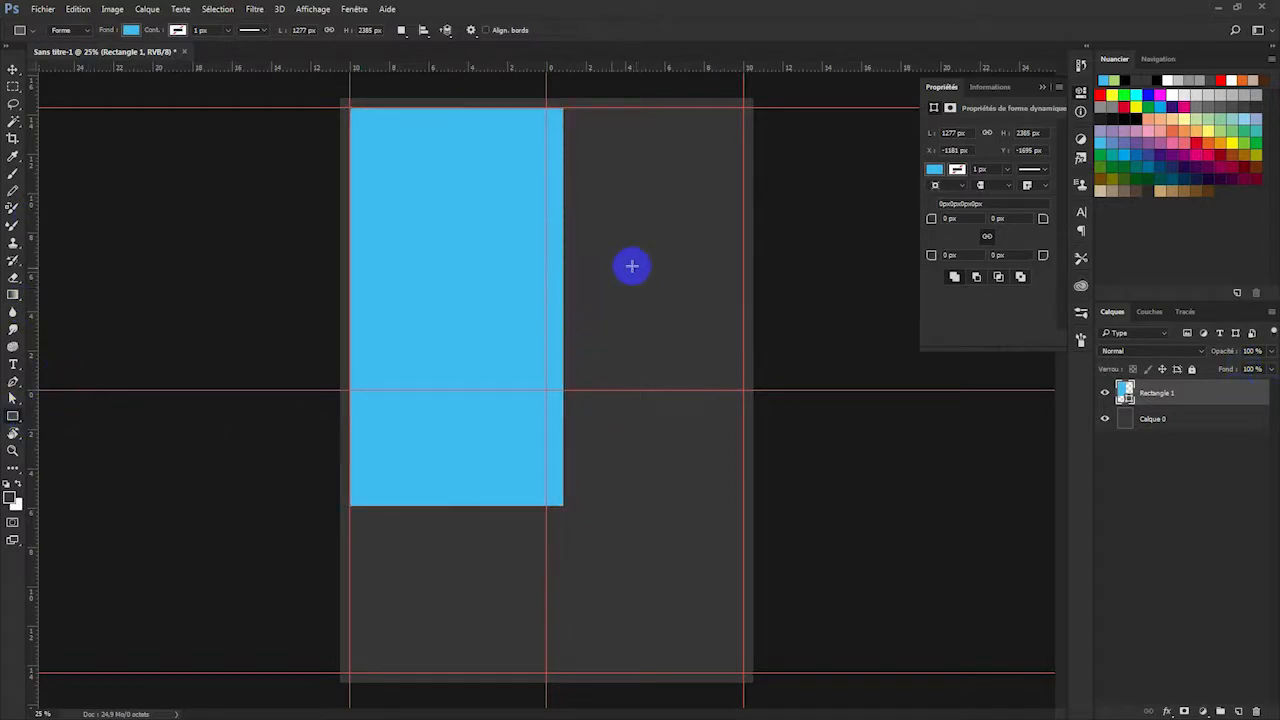
drag(443, 173, 717, 466)
click(717, 466)
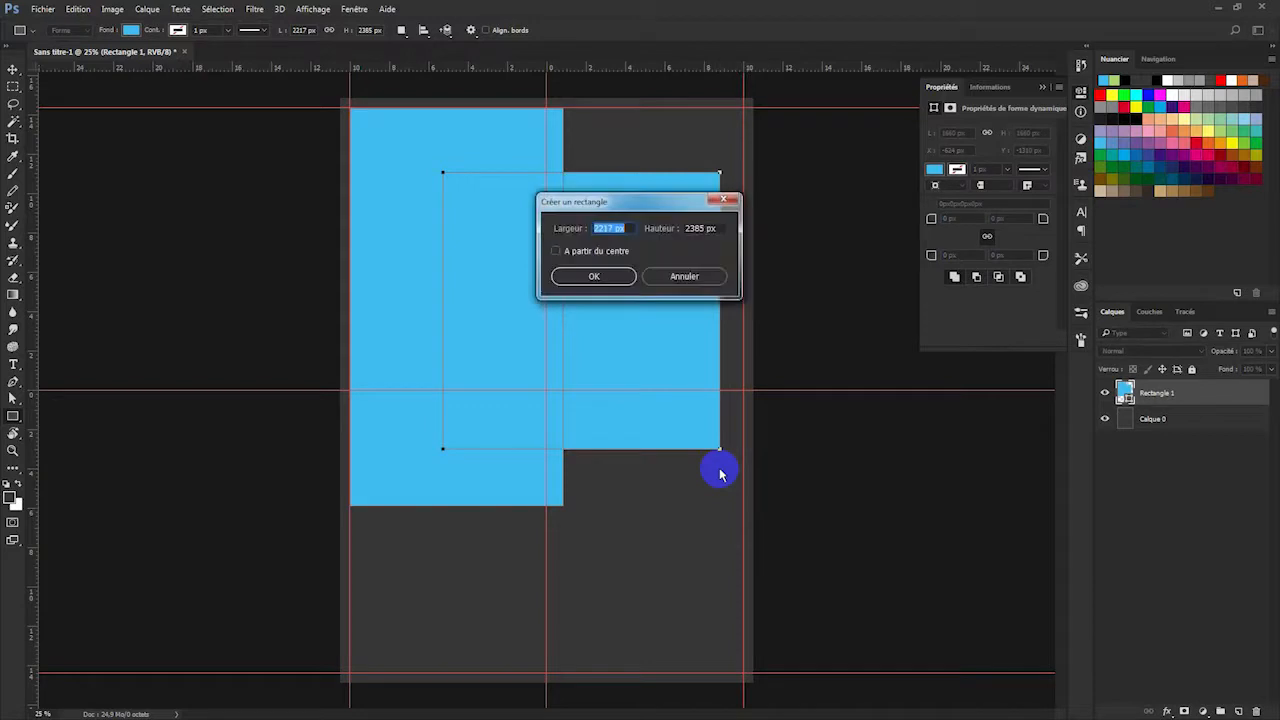
click(682, 277)
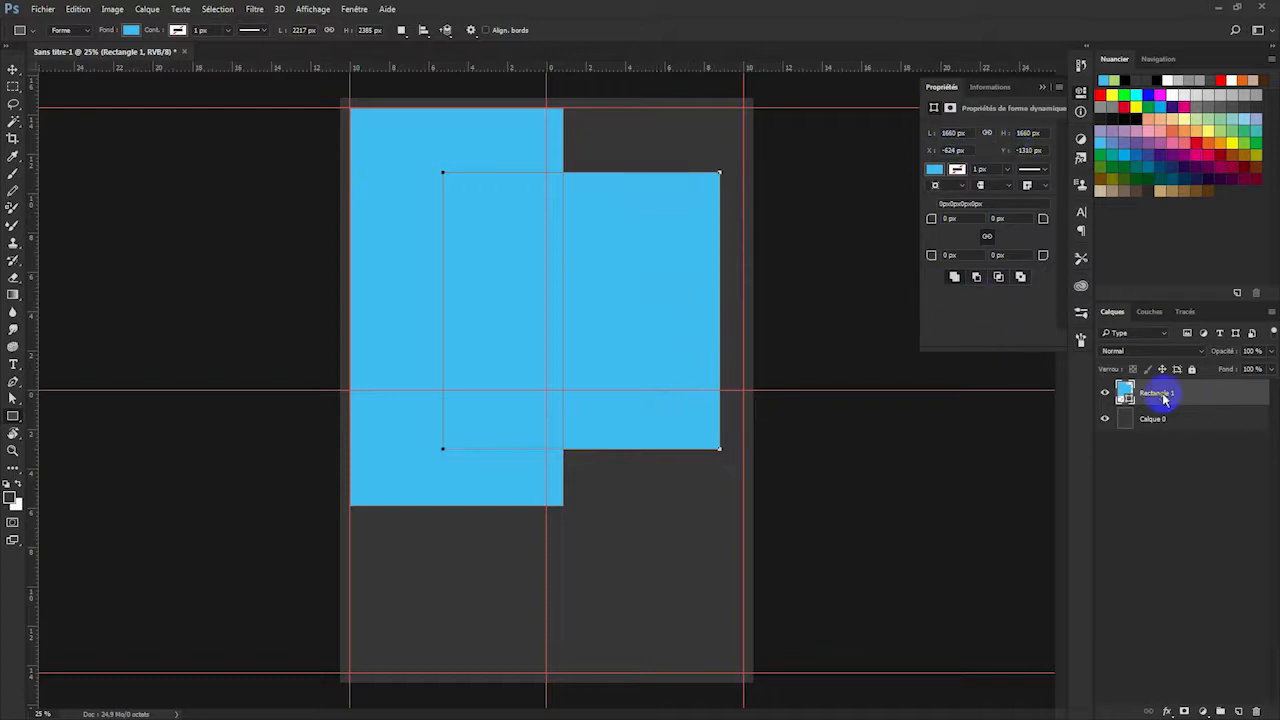
click(932, 170)
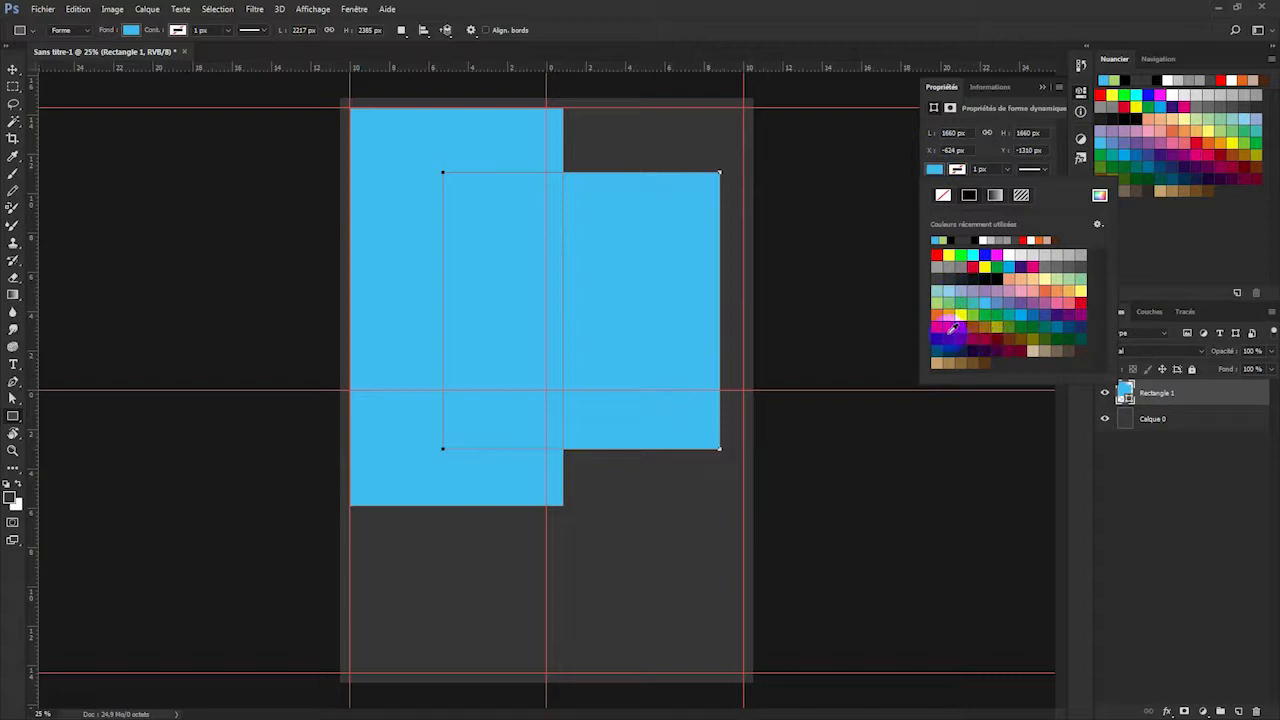
click(960, 326)
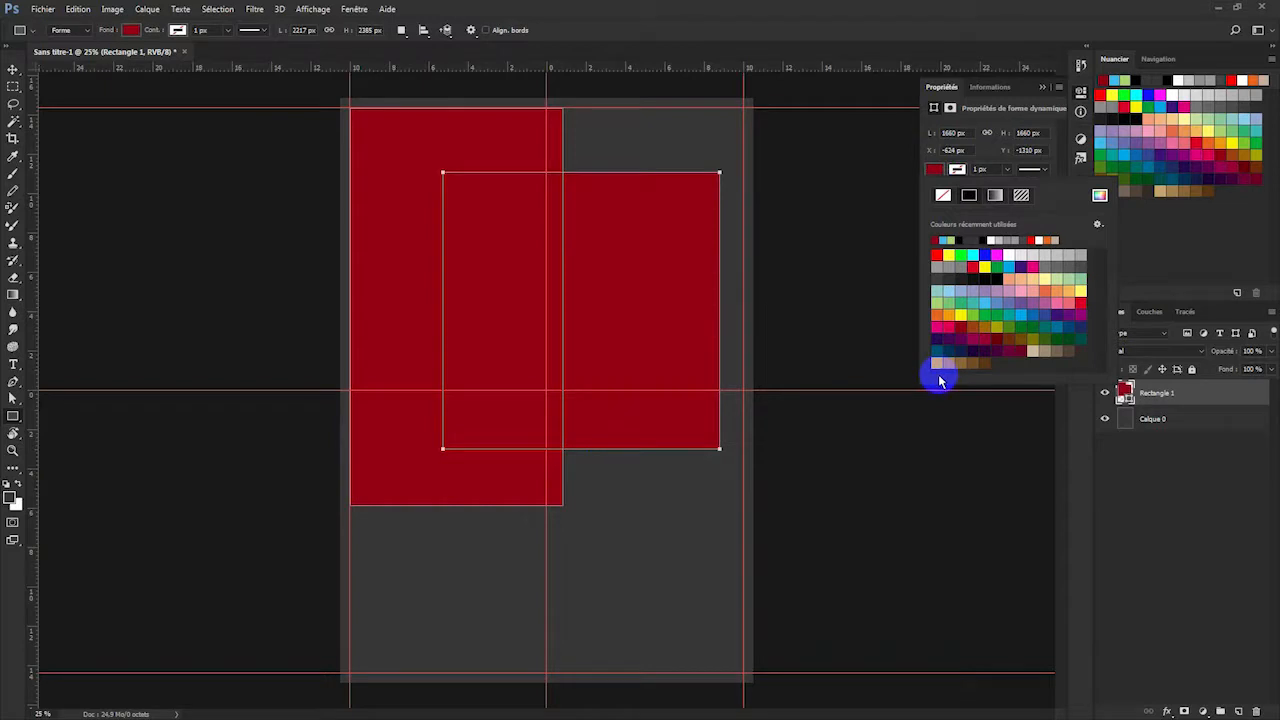
click(1160, 393)
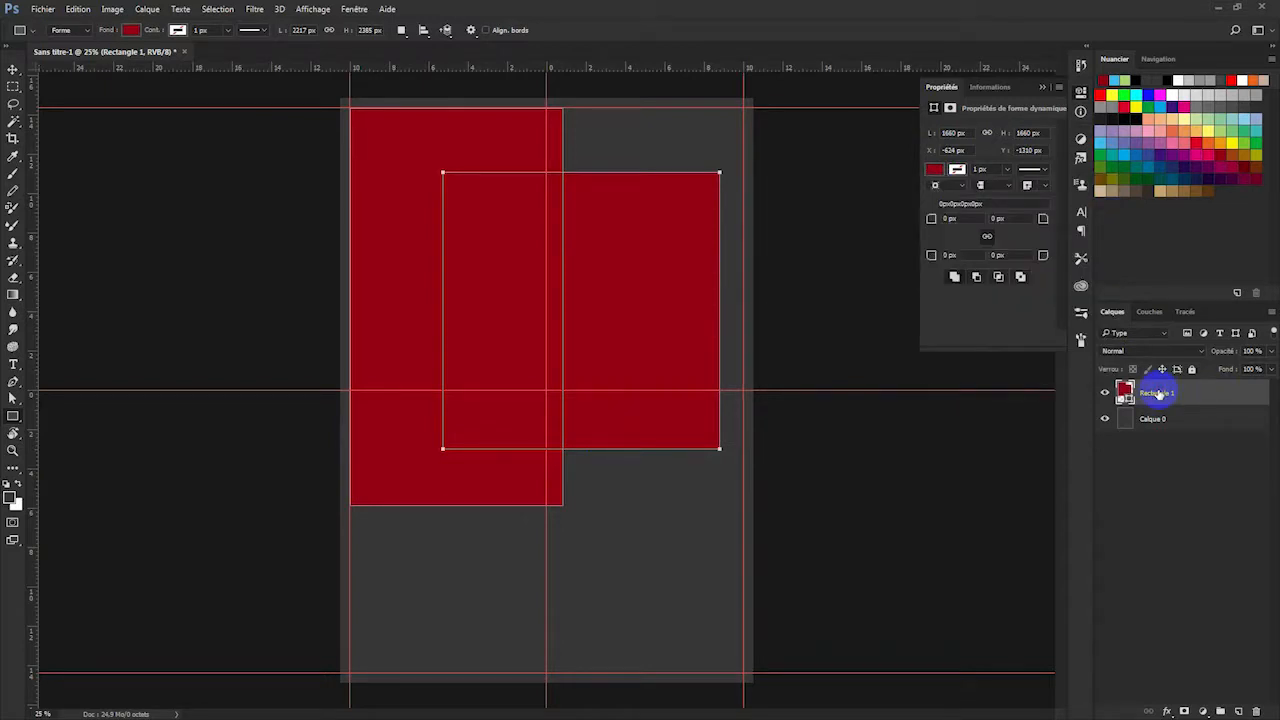
key(ctrl+z)
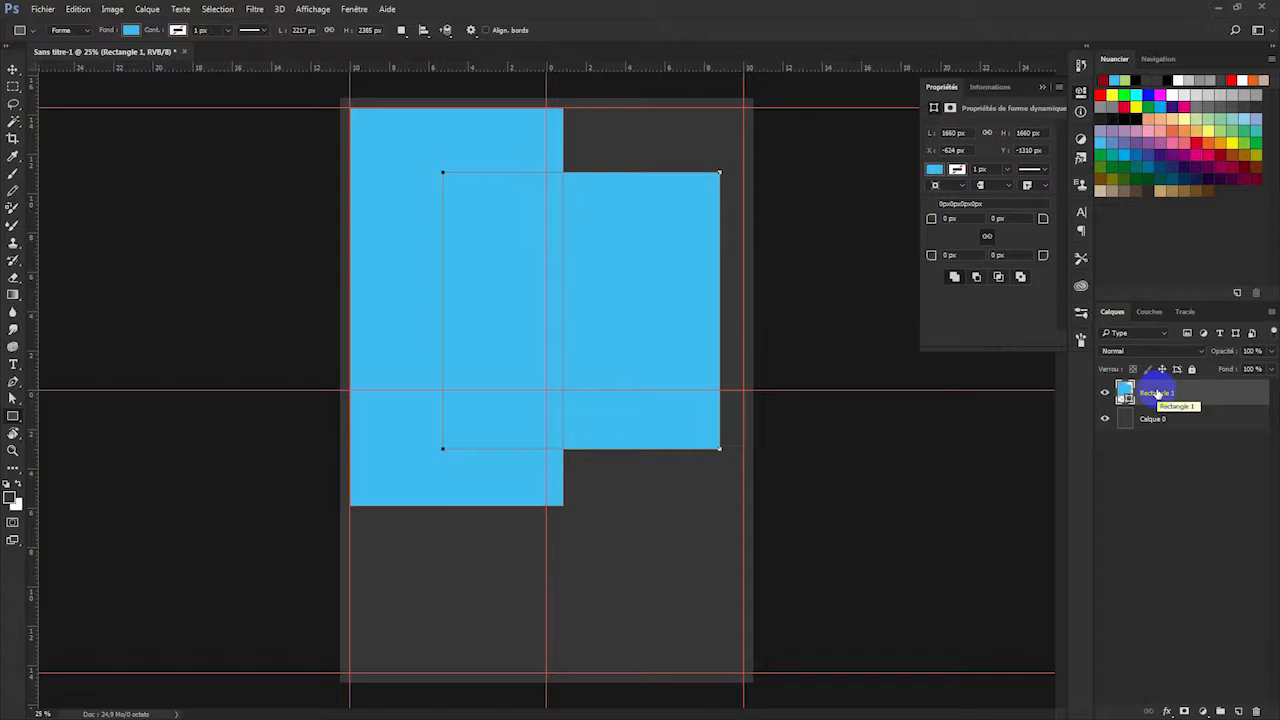
key(ctrl+z)
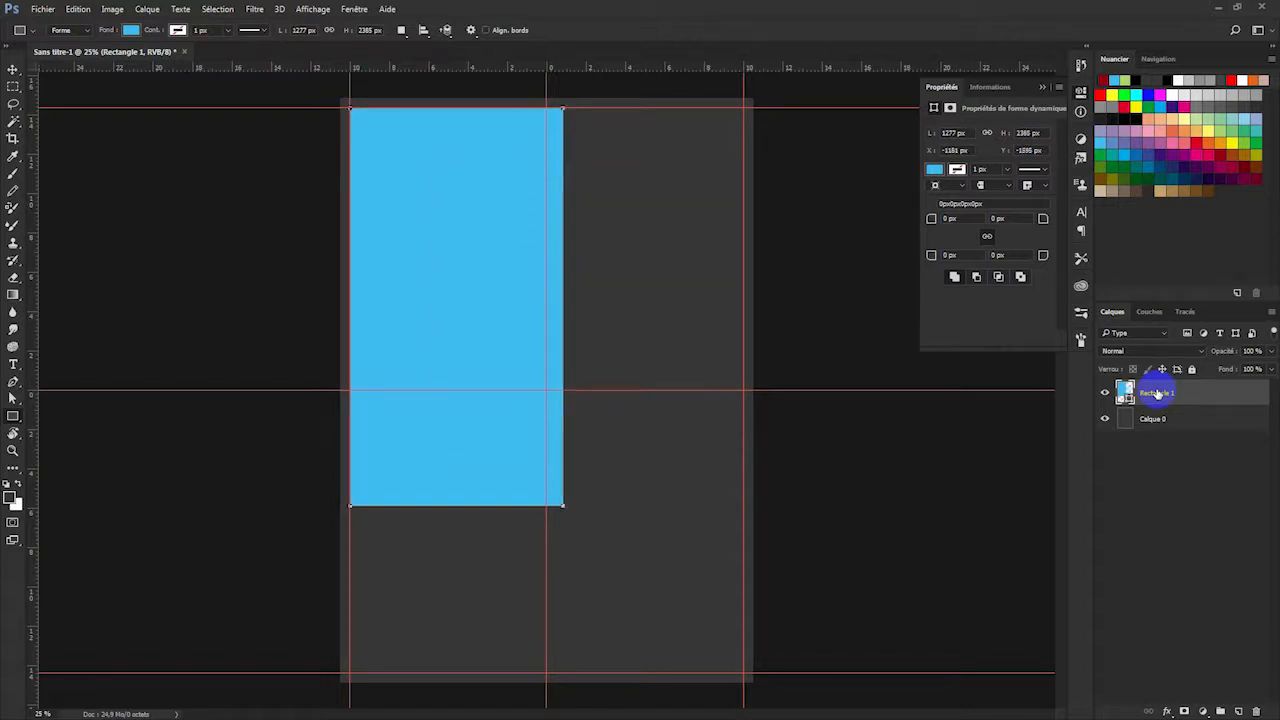
click(1194, 434)
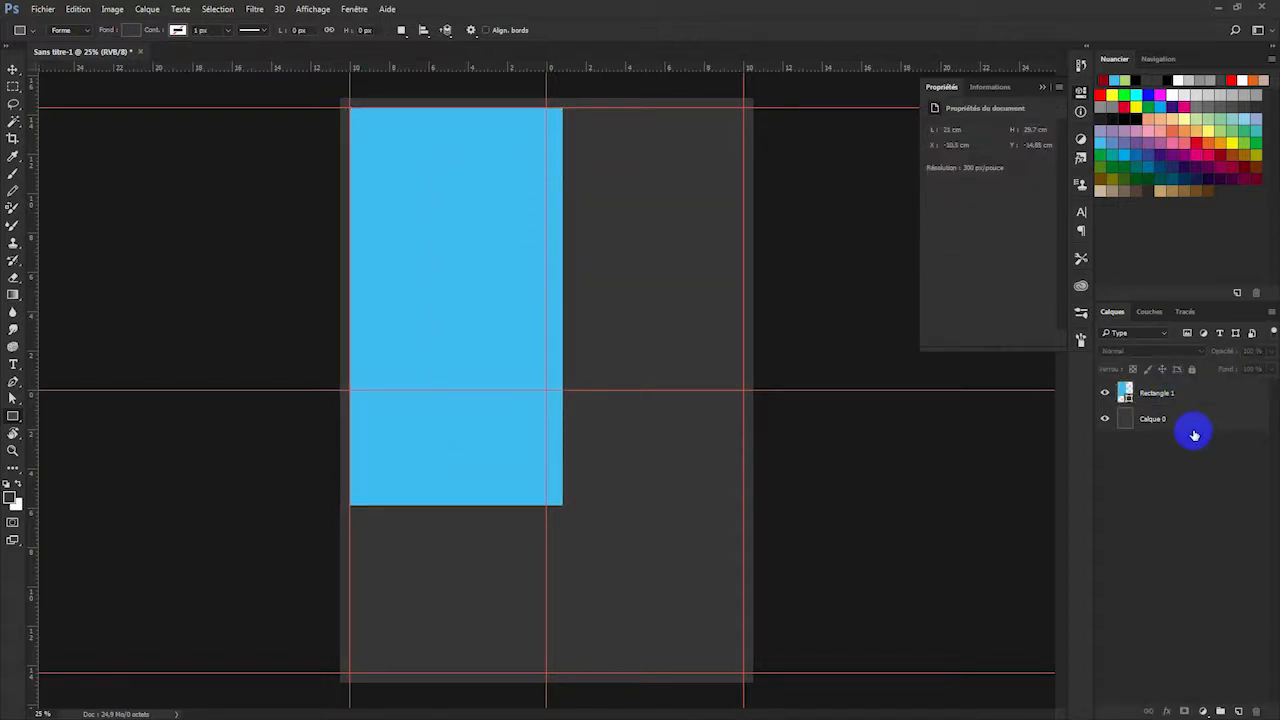
click(1170, 396)
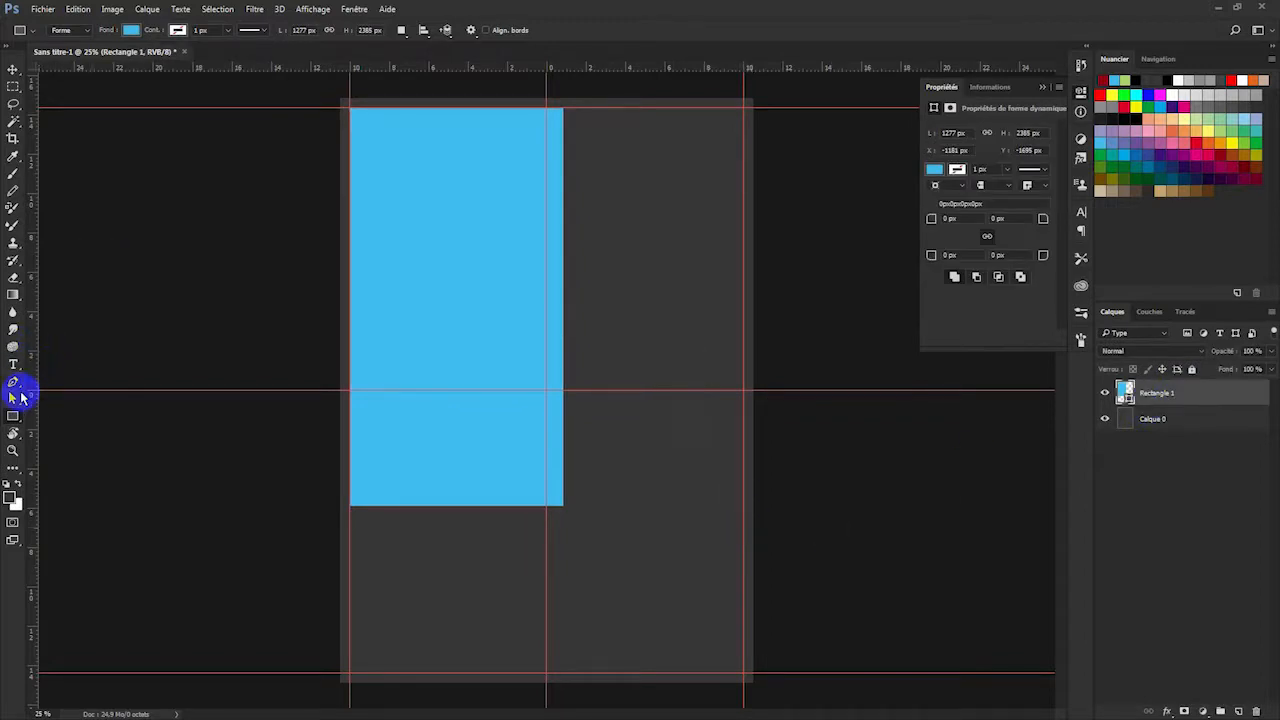
drag(427, 183, 698, 559)
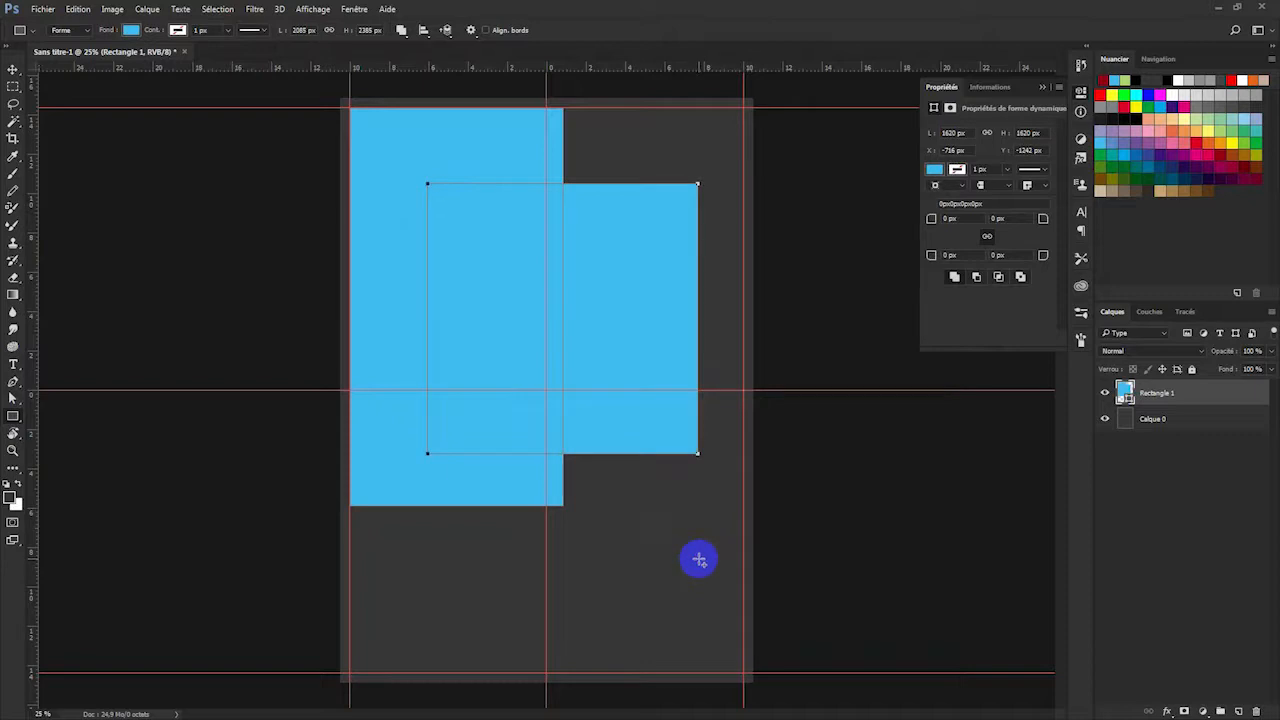
key(ctrl+z)
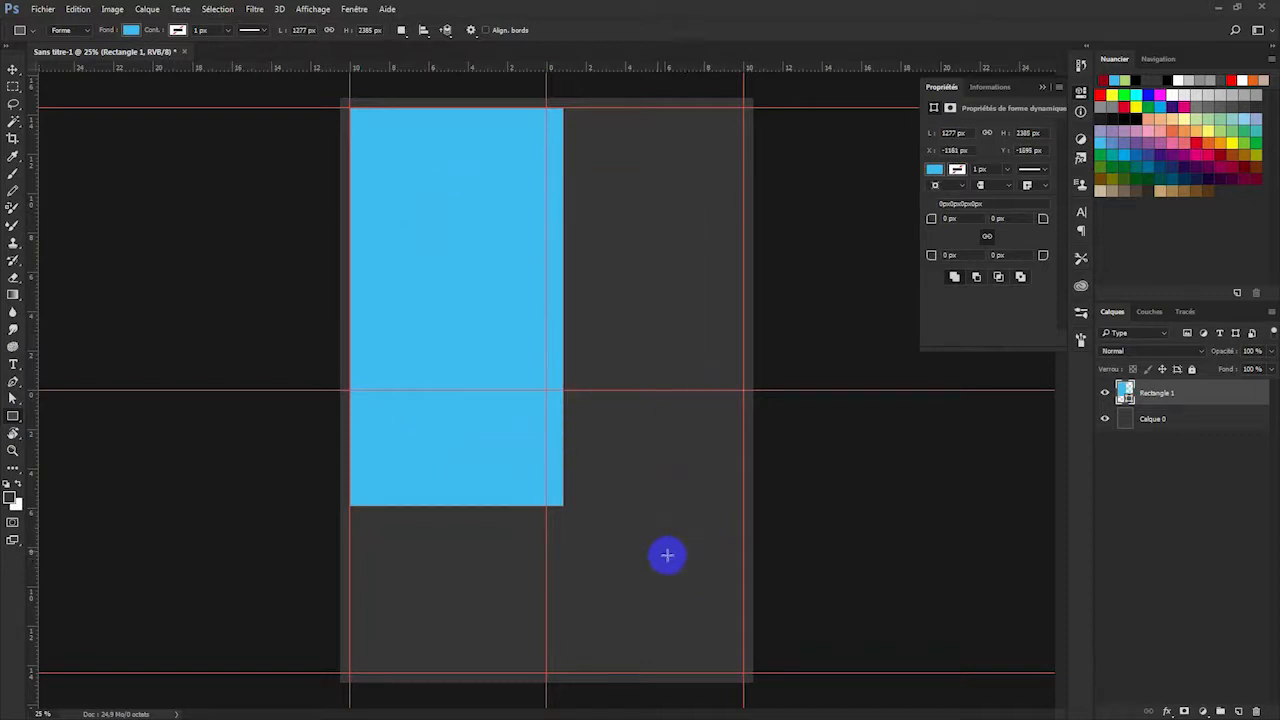
drag(685, 537, 419, 264)
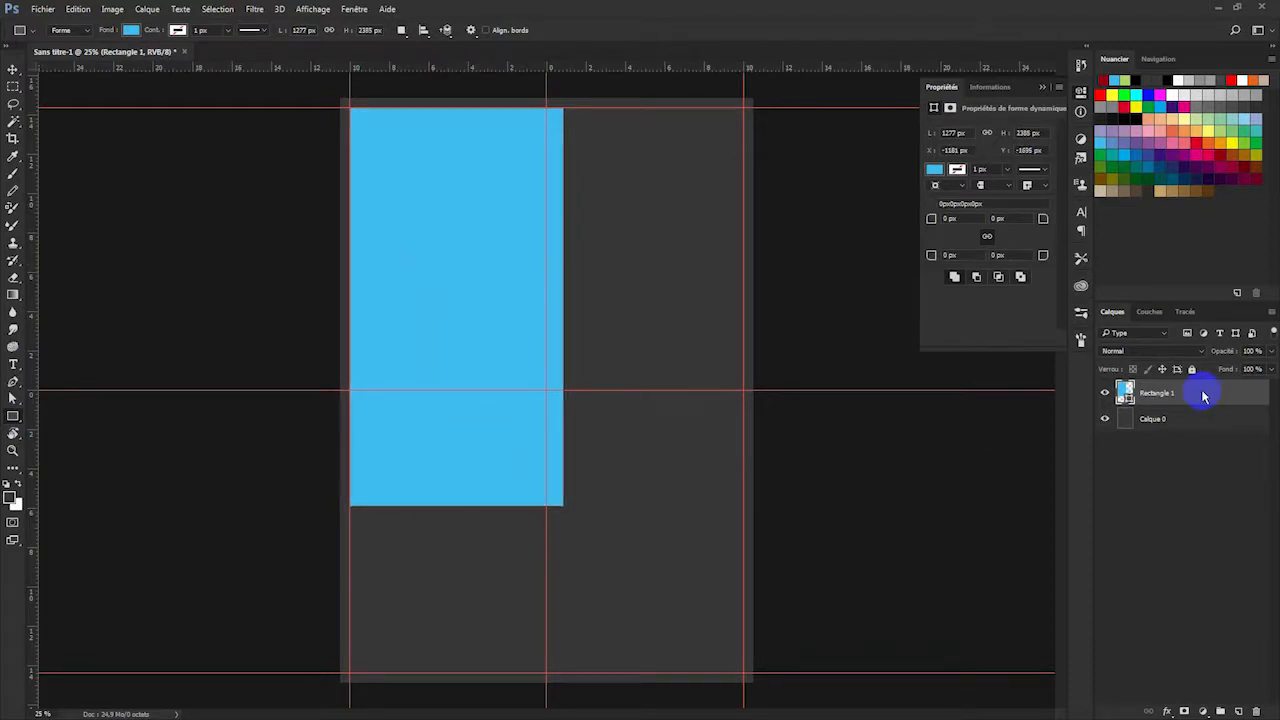
Draw a square about 1676 x 1676 px on its own shape layer and move that layer above Rectangle 1.
click(1205, 424)
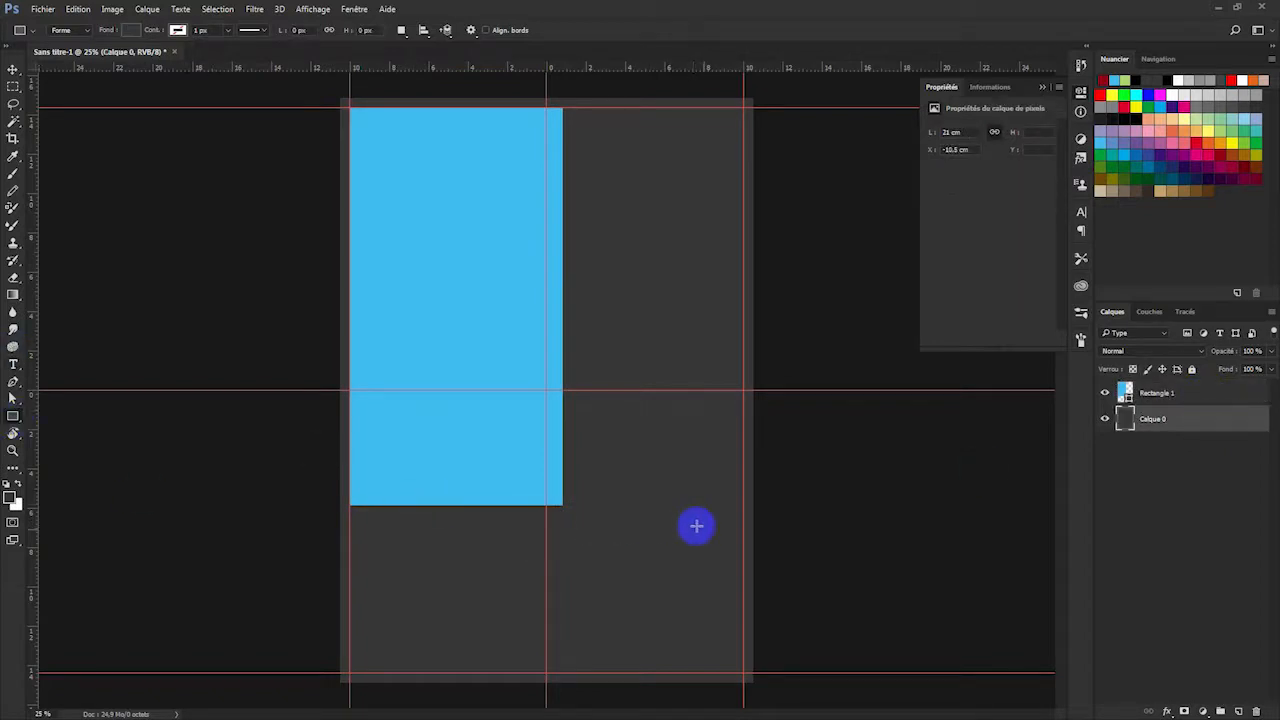
drag(705, 531, 381, 253)
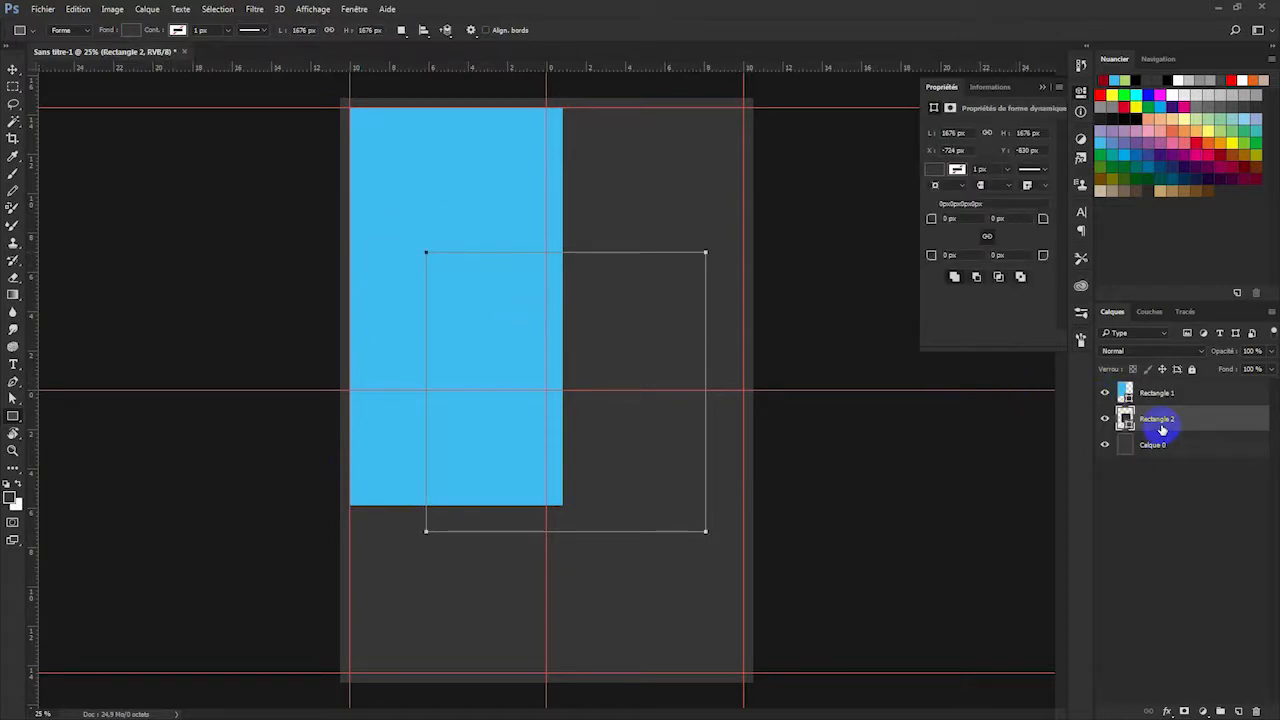
shift+click(1157, 393)
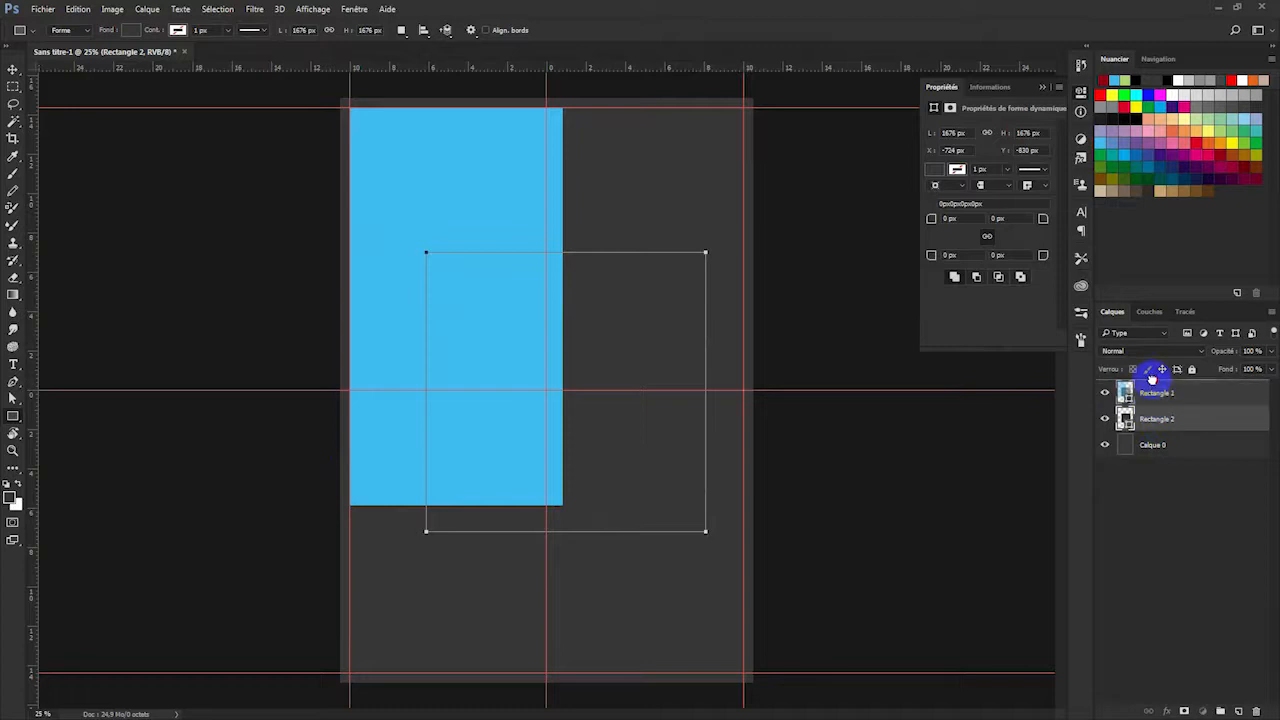
drag(1151, 378, 1143, 374)
Set the fill colour of the Rectangle 2 square to dark red.
click(934, 168)
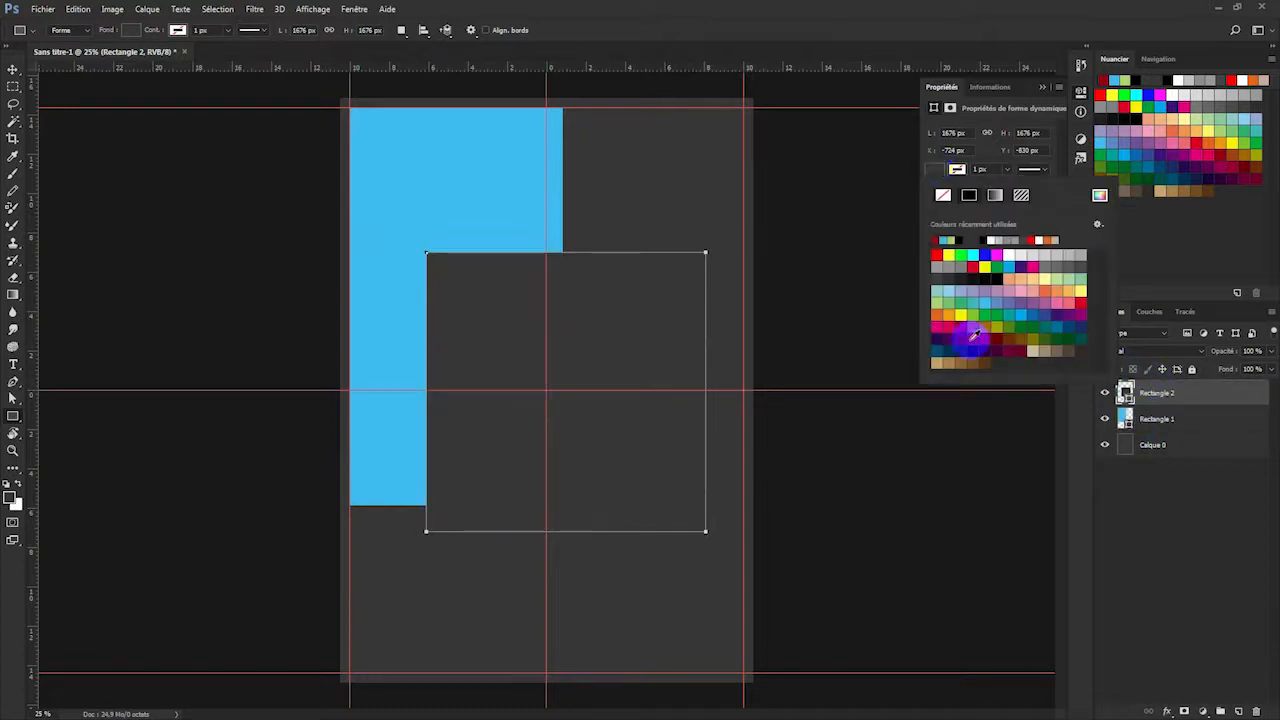
click(961, 326)
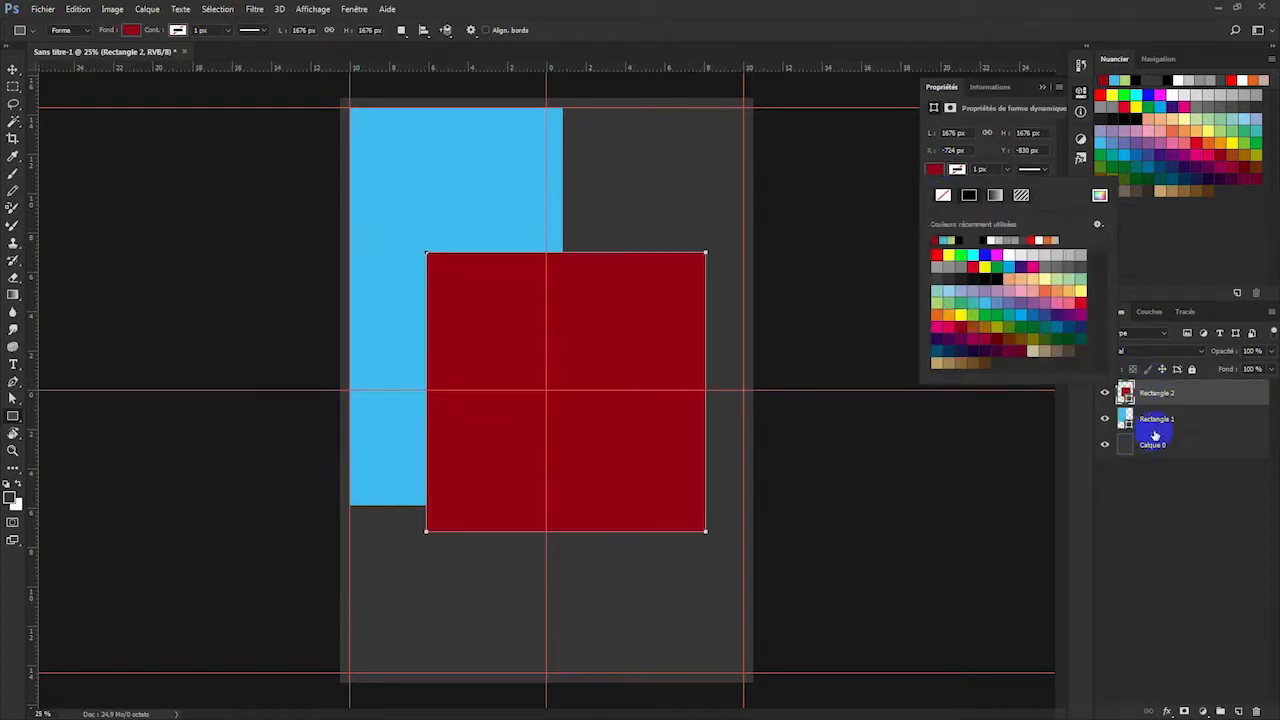
click(1189, 390)
Rotate the red square 45° with Free Transform and place its right corner on the blue rectangle's lower-right corner.
click(13, 69)
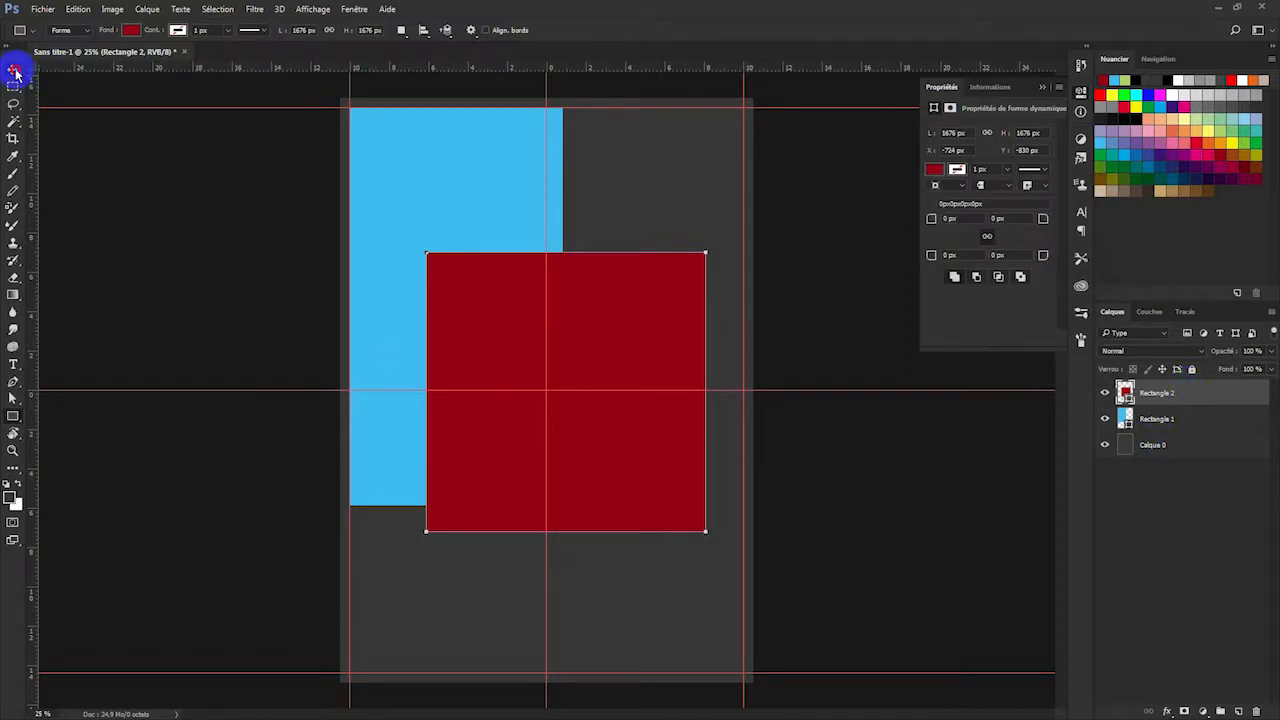
click(184, 288)
click(653, 421)
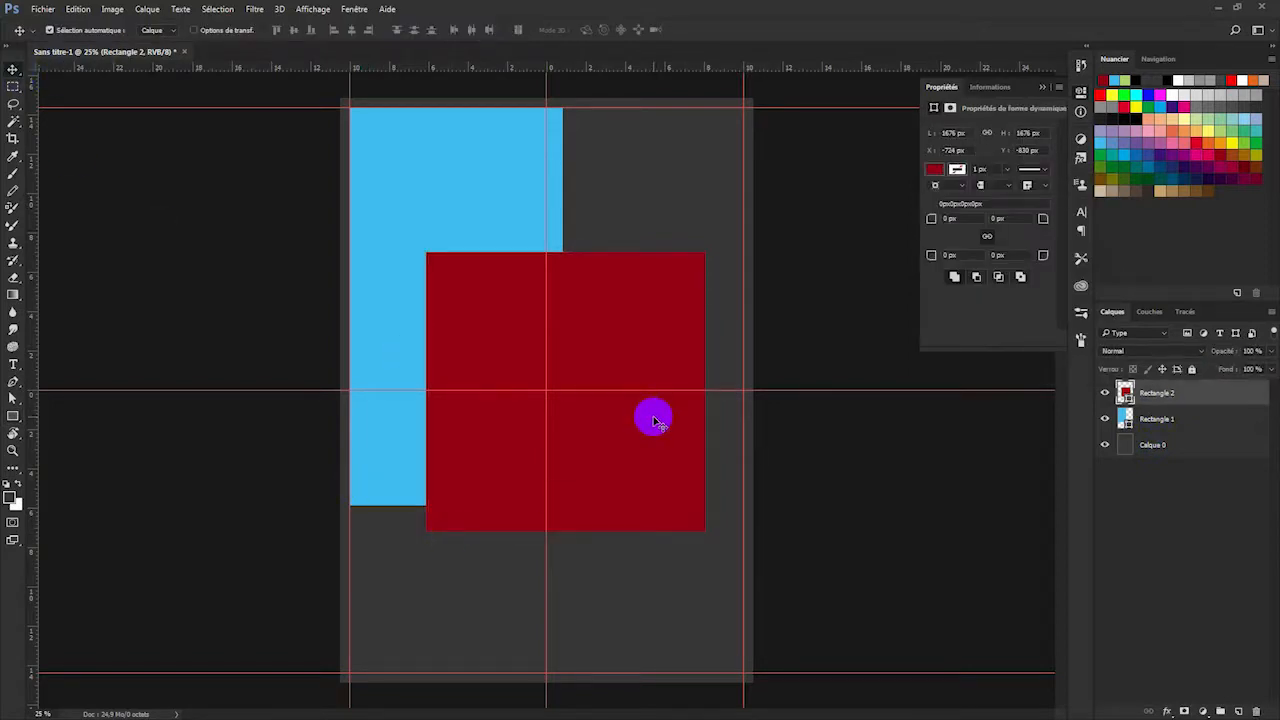
key(ctrl+t)
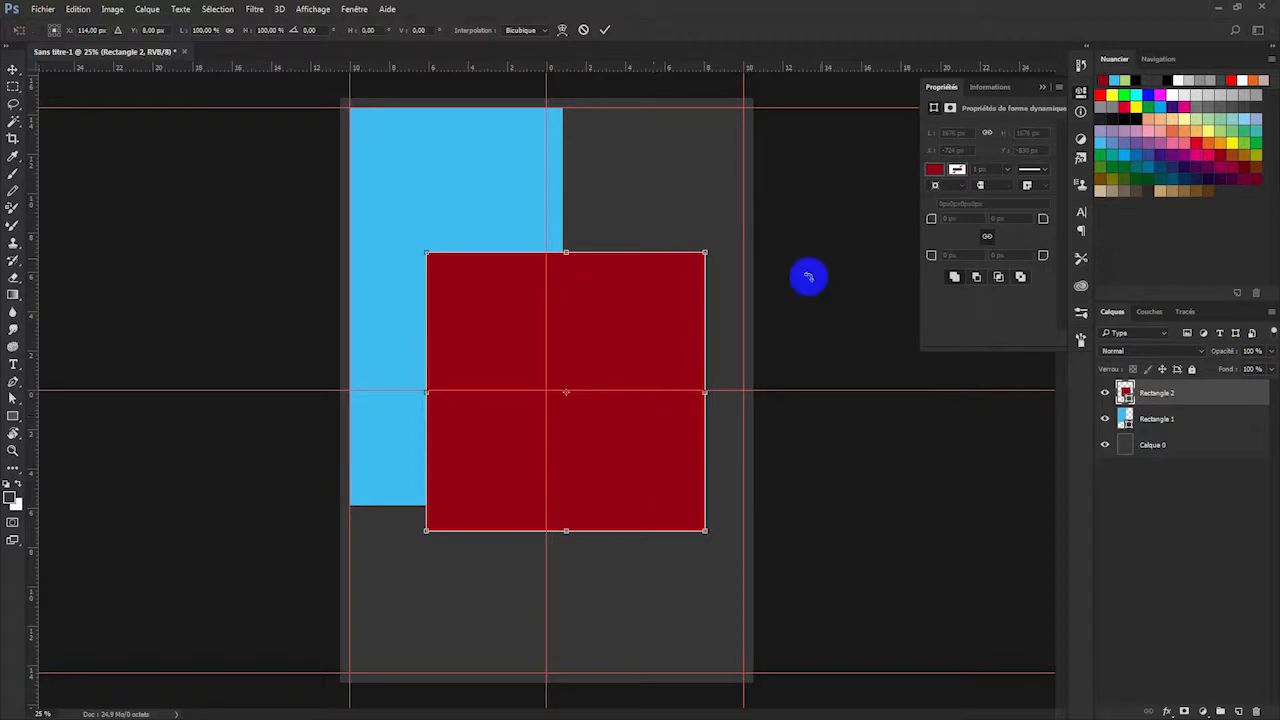
drag(729, 243, 801, 397)
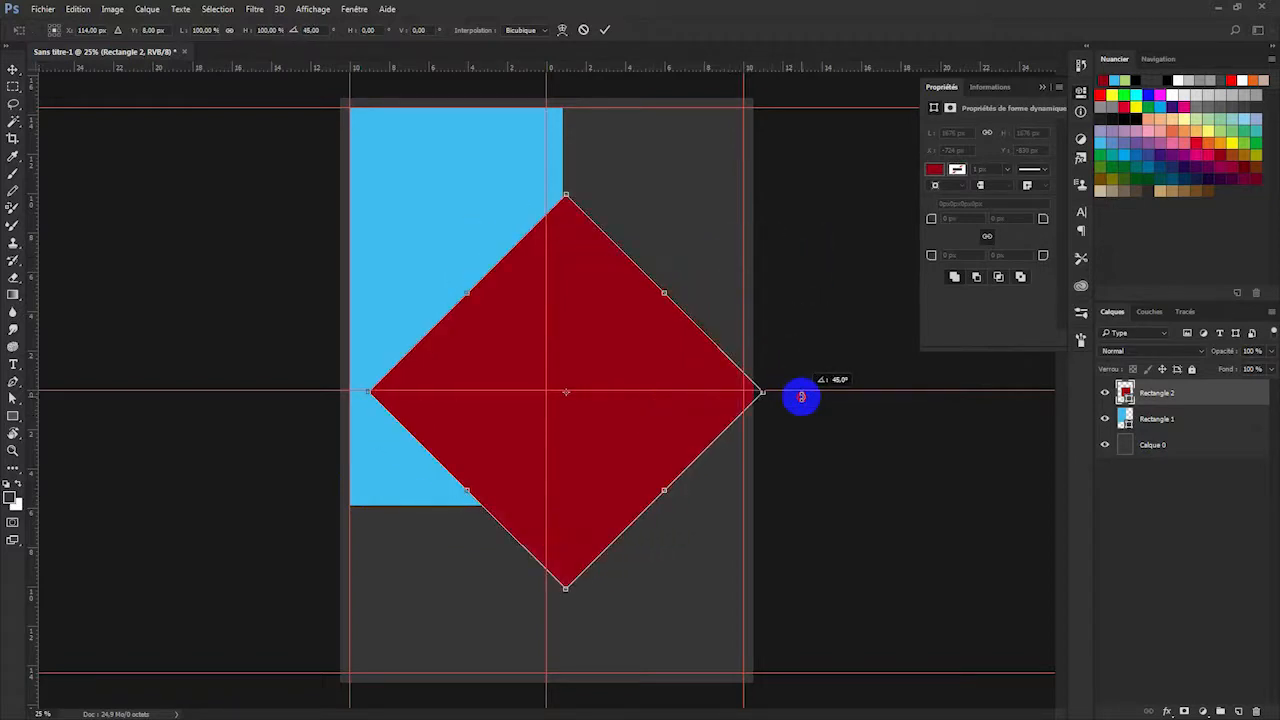
drag(663, 386, 457, 545)
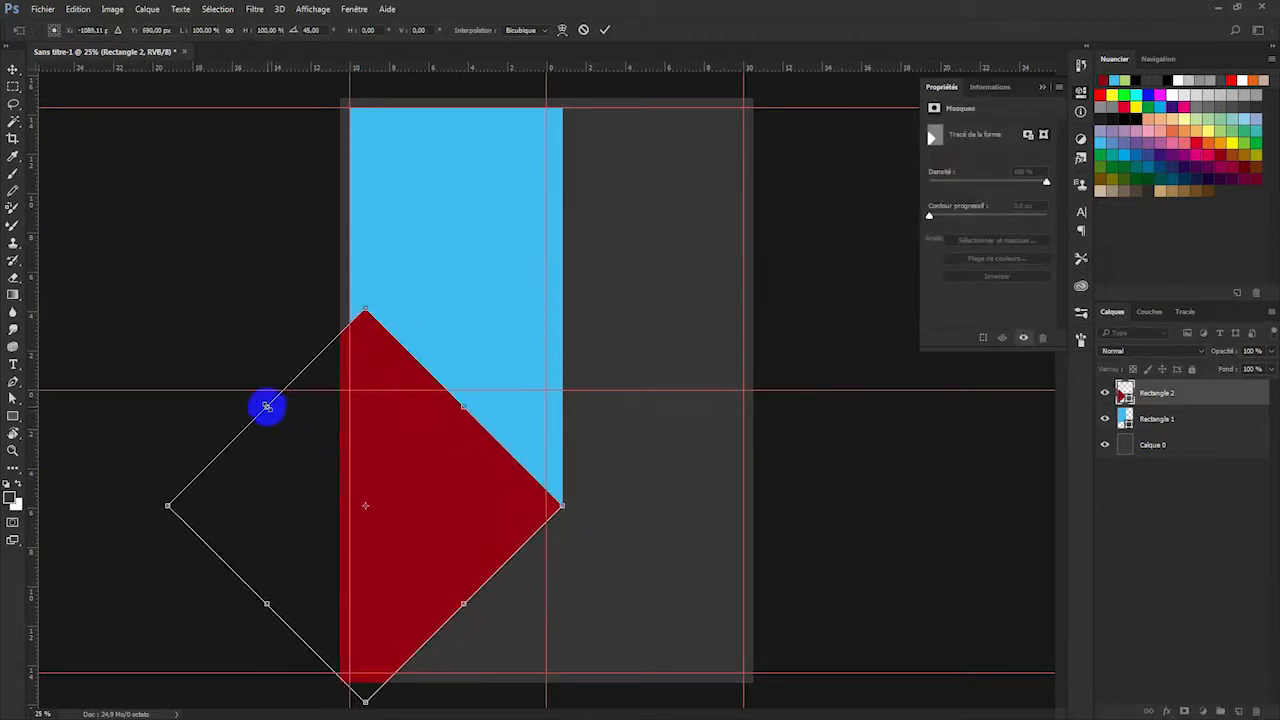
Enlarge the red diamond proportionally and reposition it with its centre on the page's left edge and its right corner at the blue rectangle's lower-right corner.
drag(266, 406, 238, 374)
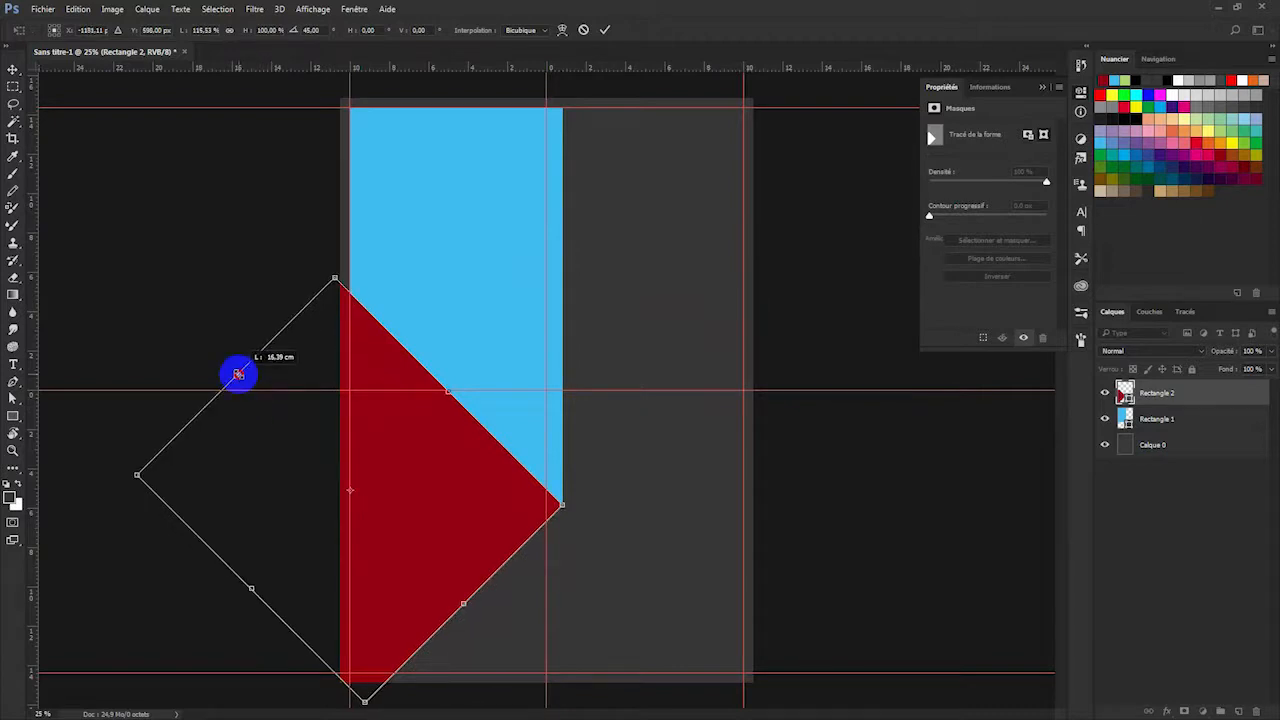
key(ctrl+z)
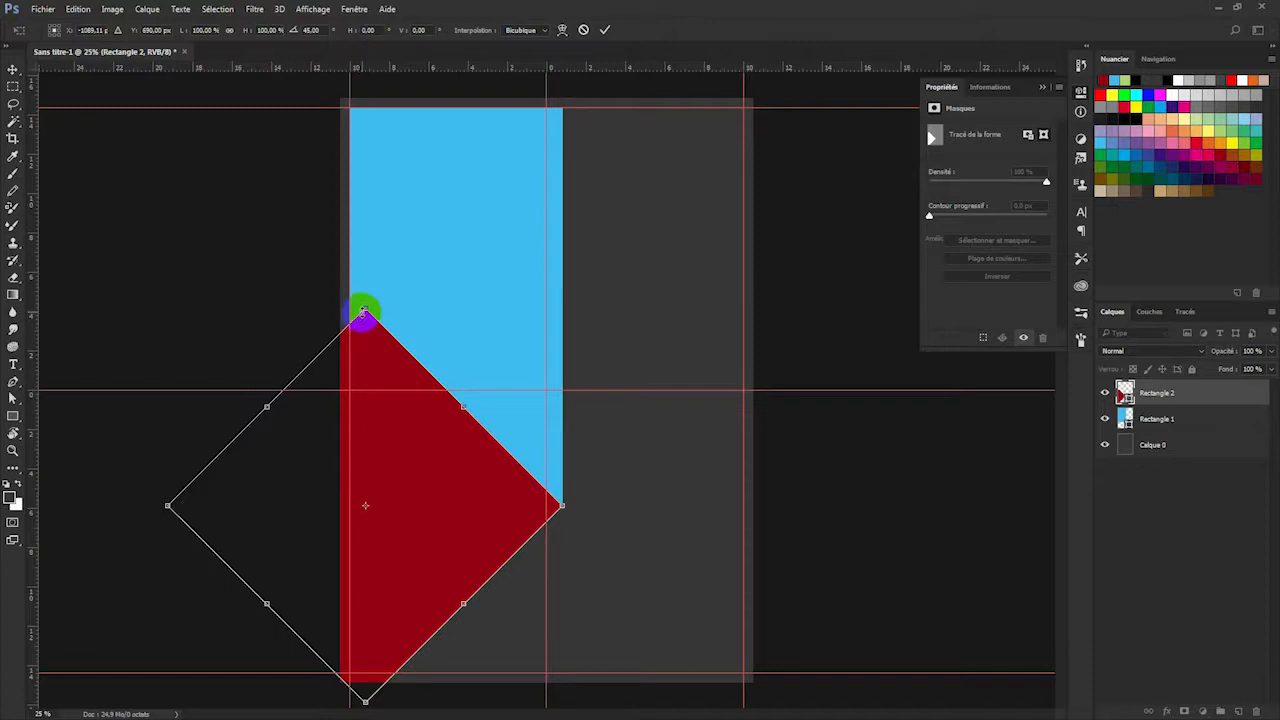
drag(363, 312, 367, 257)
drag(437, 443, 417, 478)
key(Return)
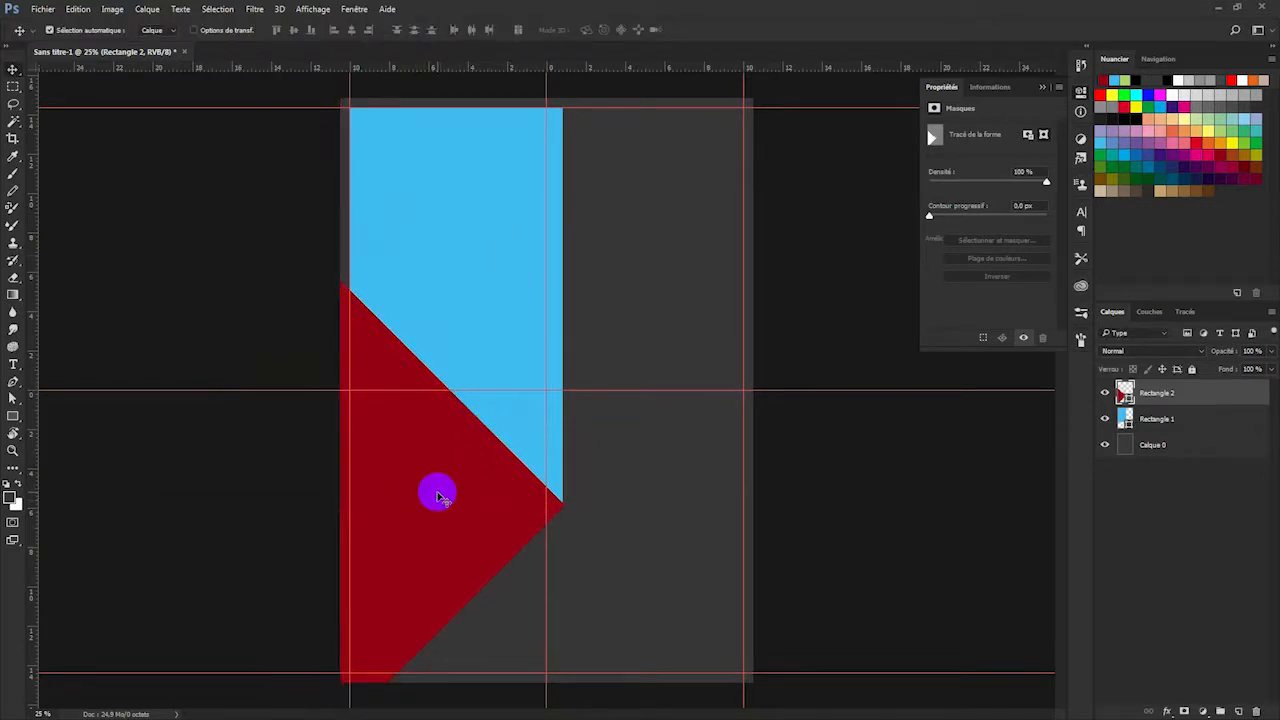
Add a layer mask to Rectangle 1 from the red diamond's outline and invert it to cut away the overlapping area.
click(1152, 418)
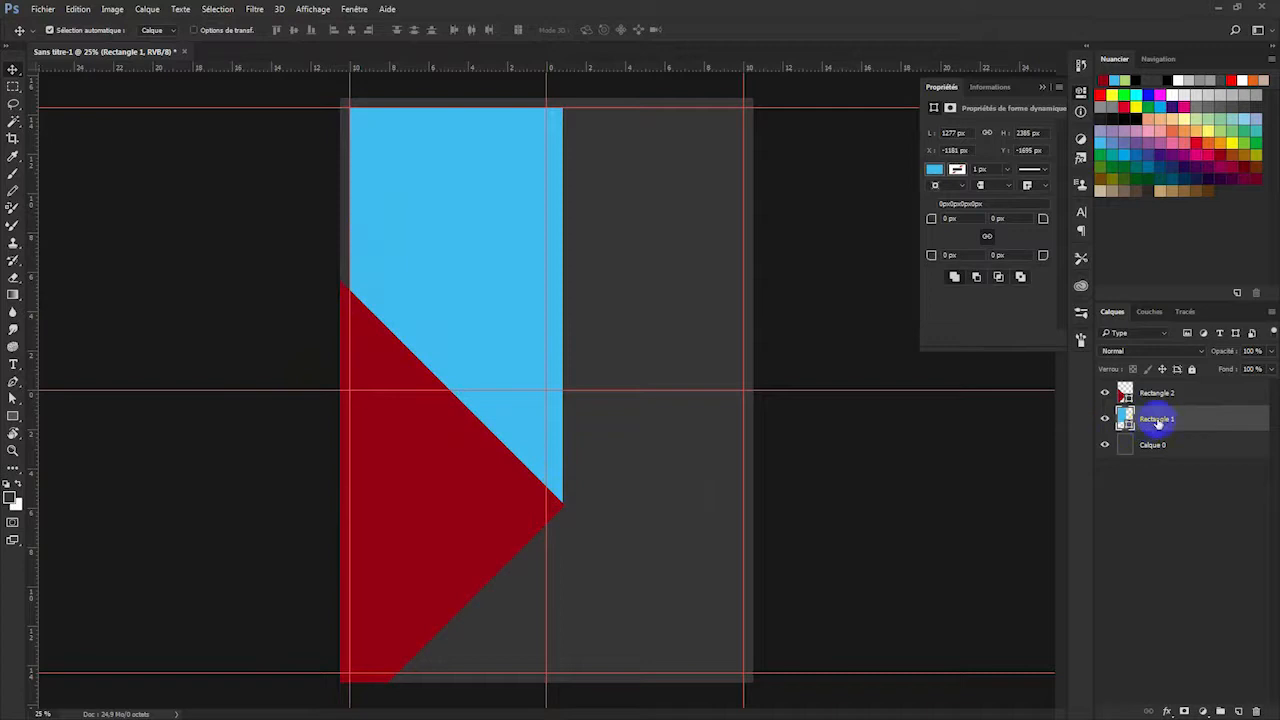
drag(1159, 425, 1116, 398)
ctrl+click(1125, 391)
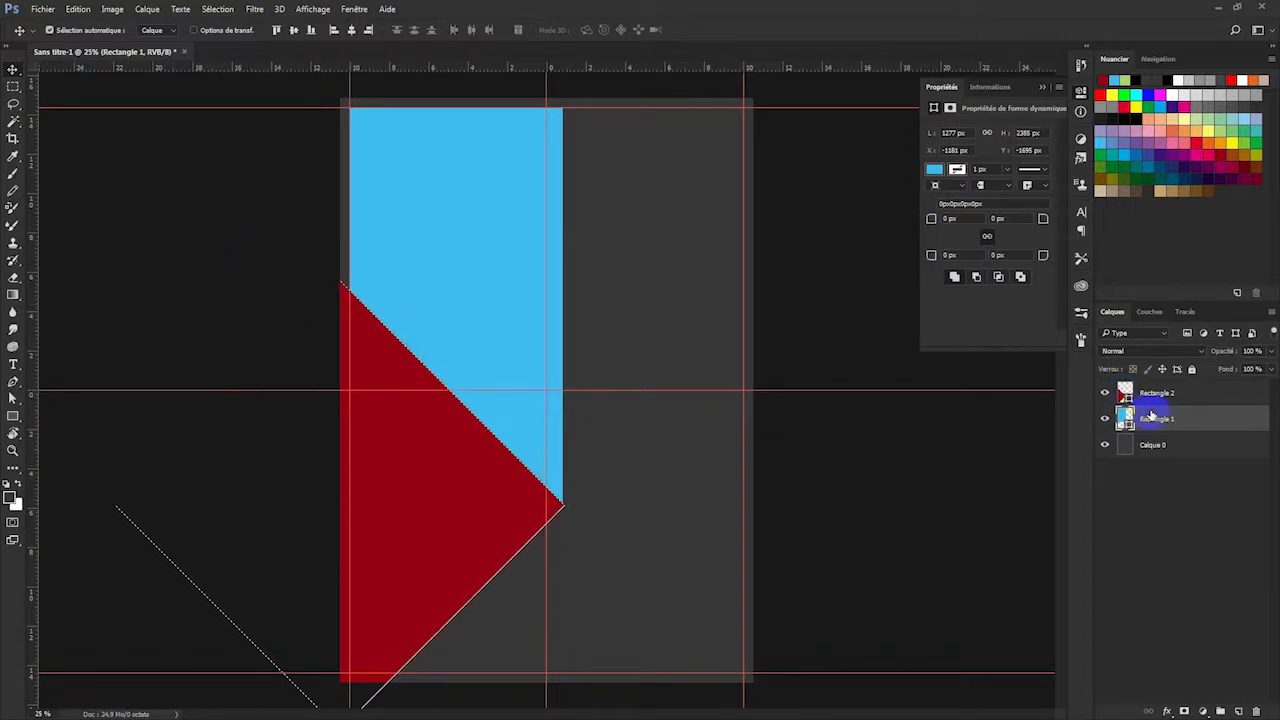
click(1183, 710)
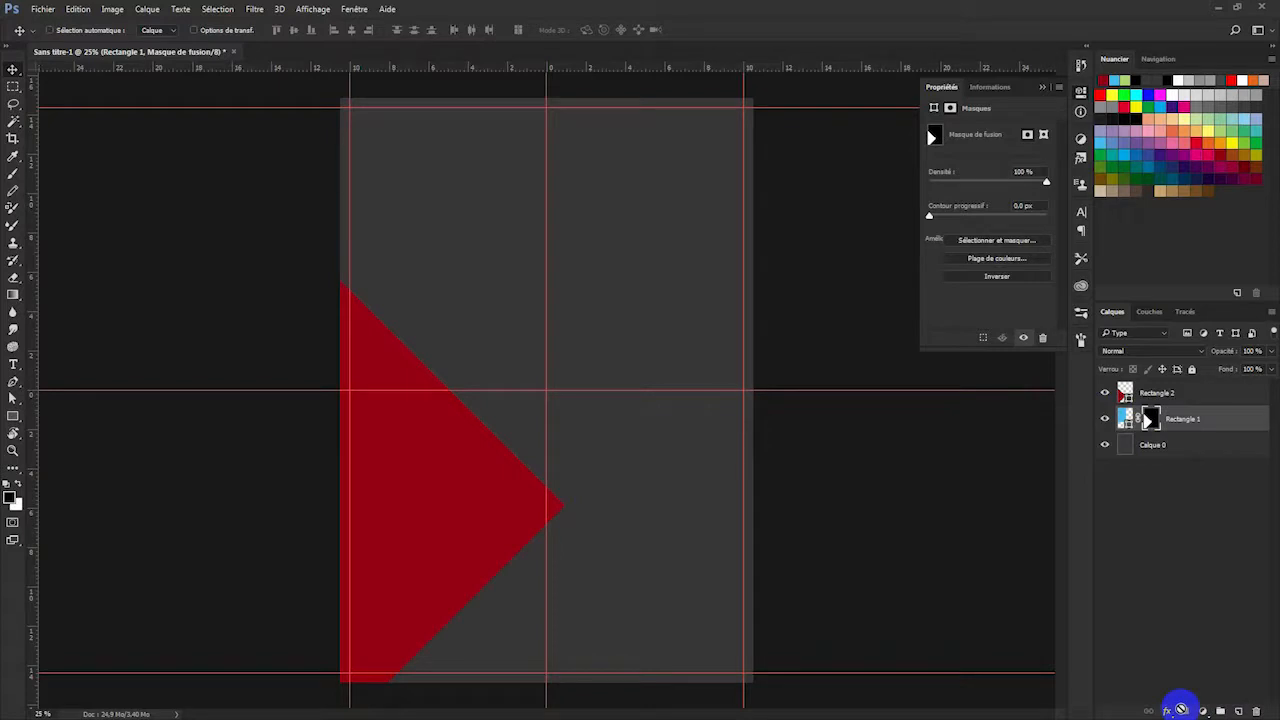
key(ctrl+i)
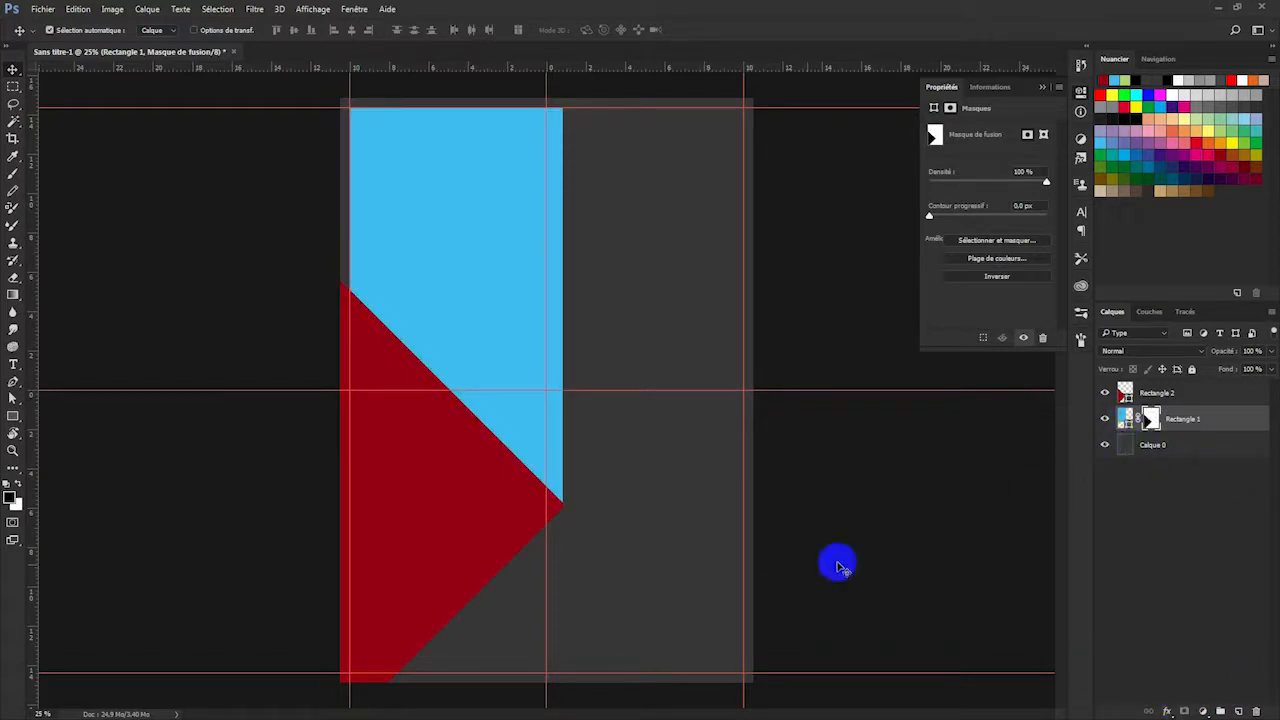
Scale the red diamond down to about 11.19 cm wide and move it right of the page centre, overlapping the blue shape's right edge.
click(1198, 396)
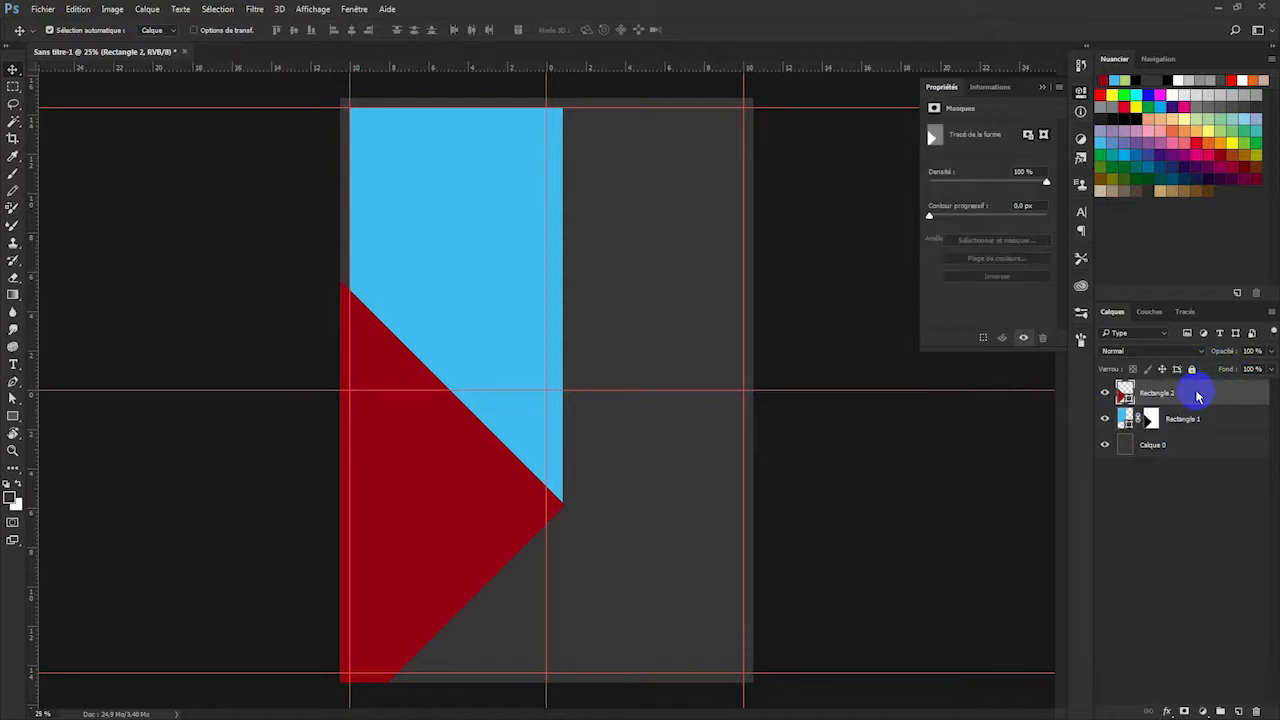
key(ctrl+t)
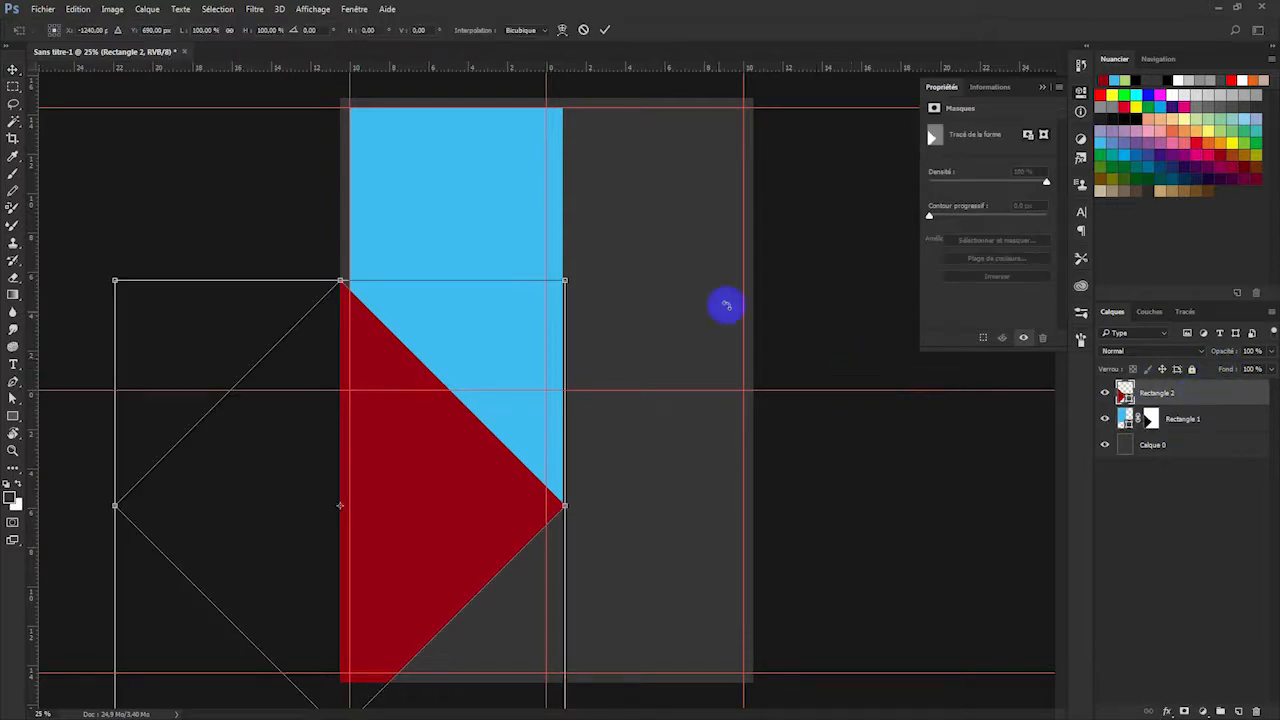
drag(565, 281, 366, 509)
drag(280, 574, 700, 303)
mouse_move(771, 223)
mouse_down()
mouse_move(731, 266)
mouse_move(760, 246)
mouse_up()
drag(671, 369, 655, 404)
key(Return)
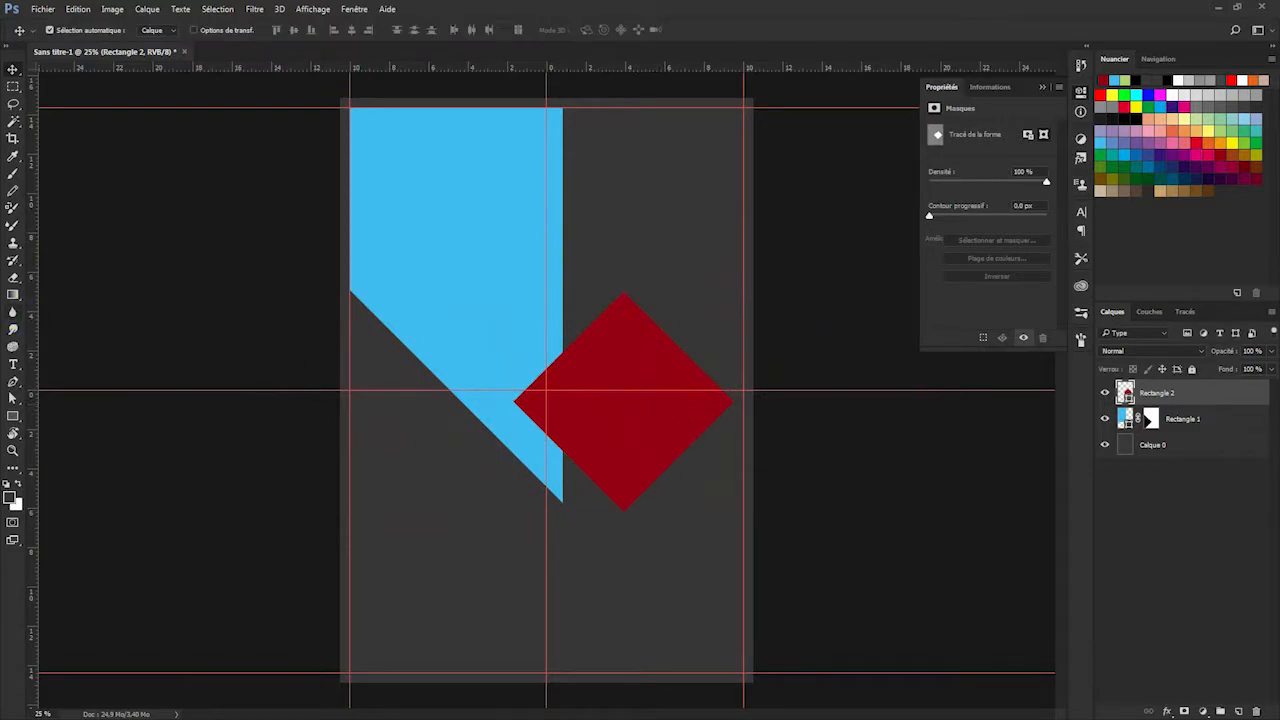
Add a vertical guide through the red diamond's centre and rasterize the Rectangle 2 layer.
drag(36, 288, 625, 380)
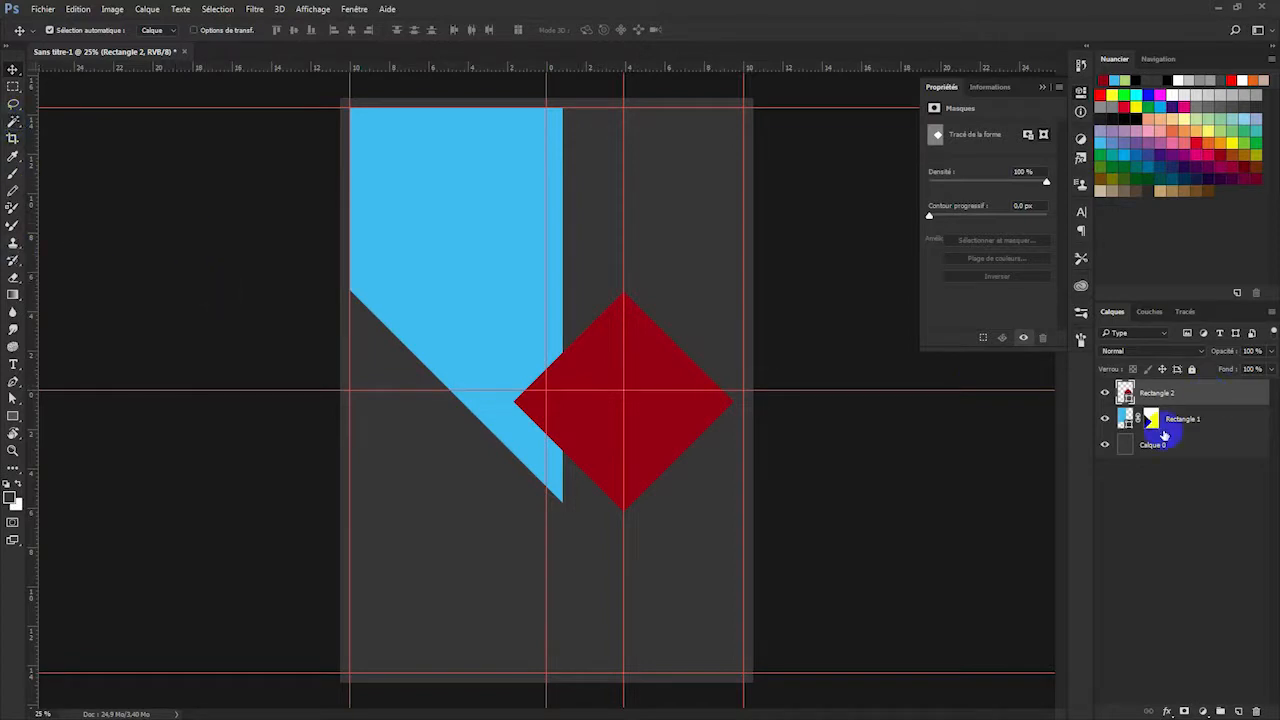
right_click(1176, 393)
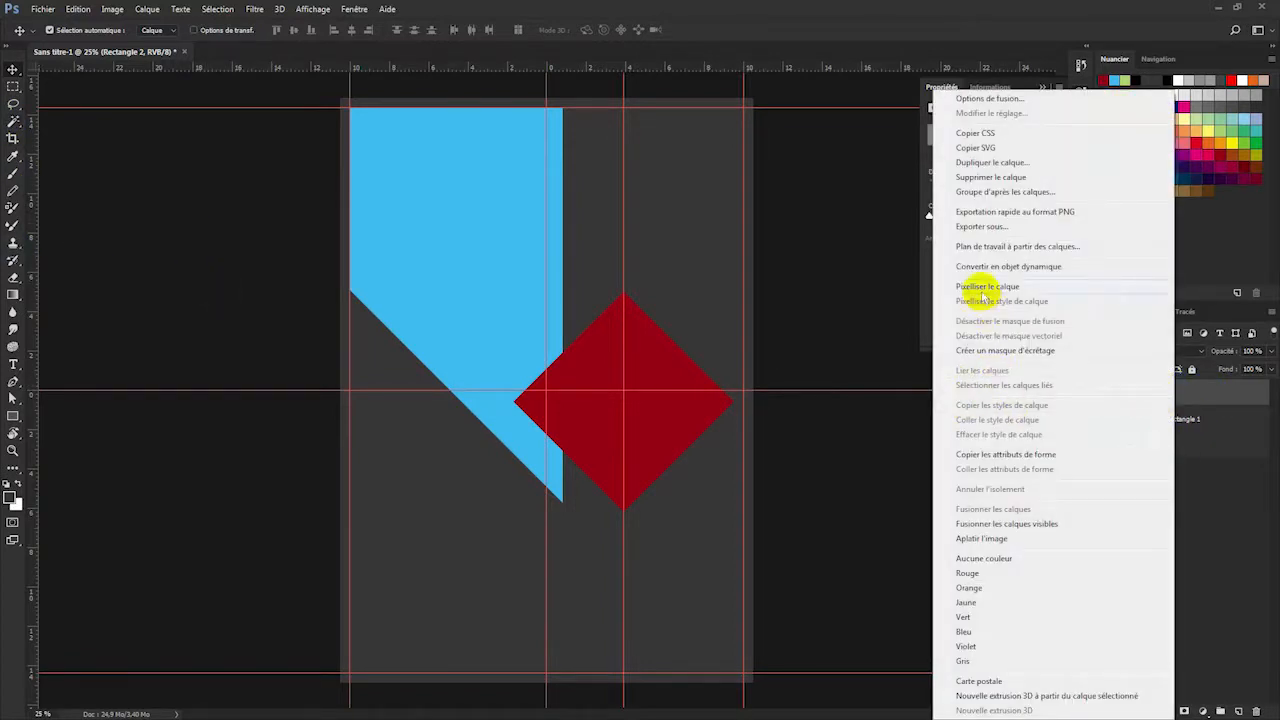
click(985, 286)
click(823, 643)
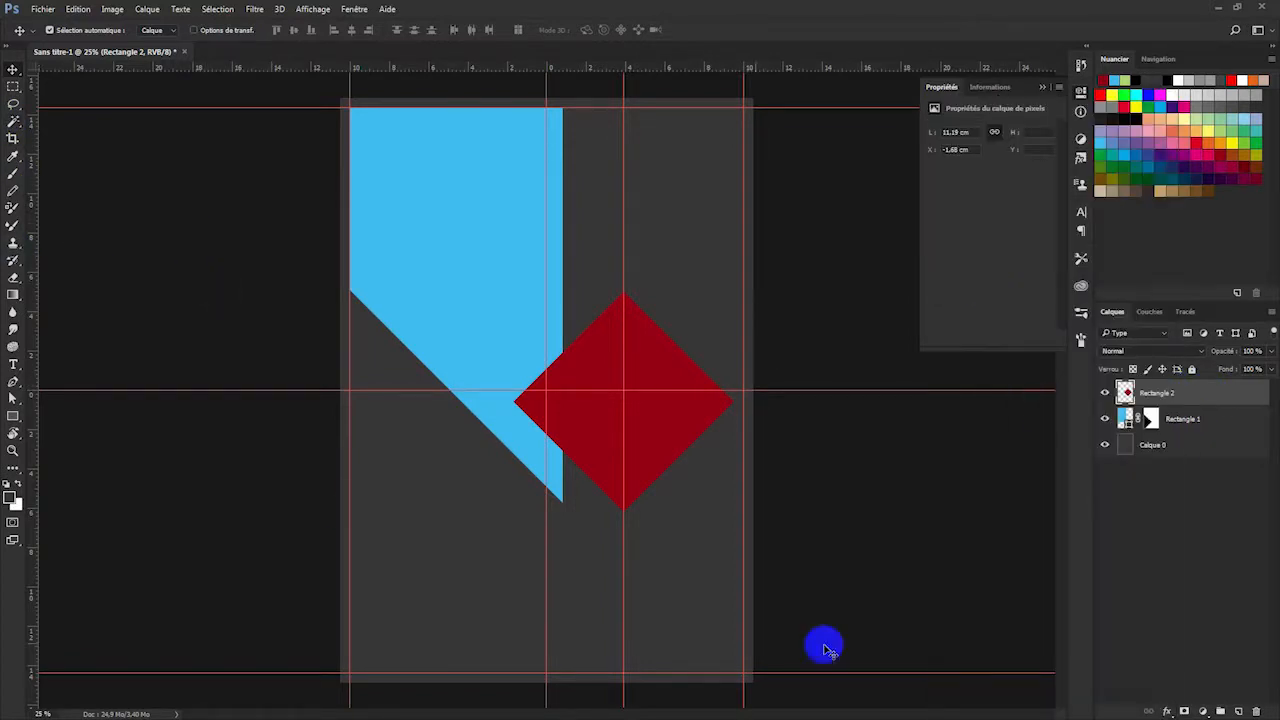
Delete the left half of the red diamond on Rectangle 2 up to the vertical guide and clear the selection.
click(12, 86)
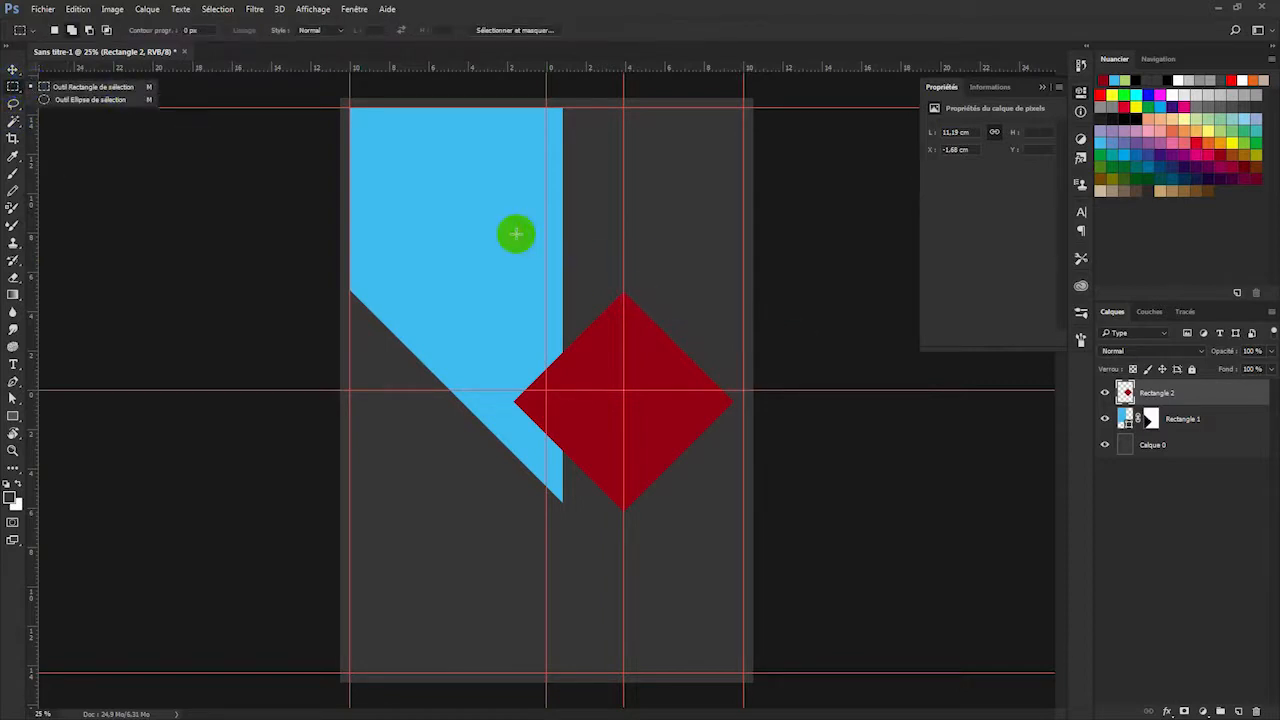
drag(490, 226, 624, 658)
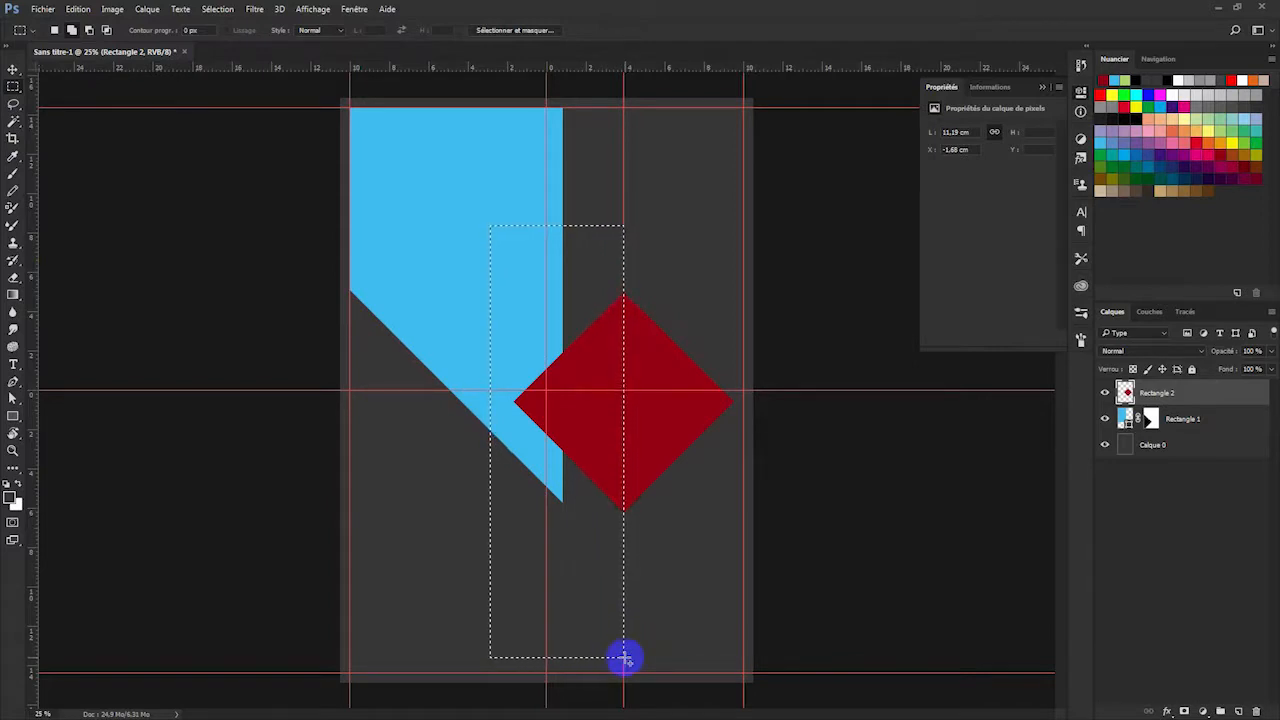
key(Delete)
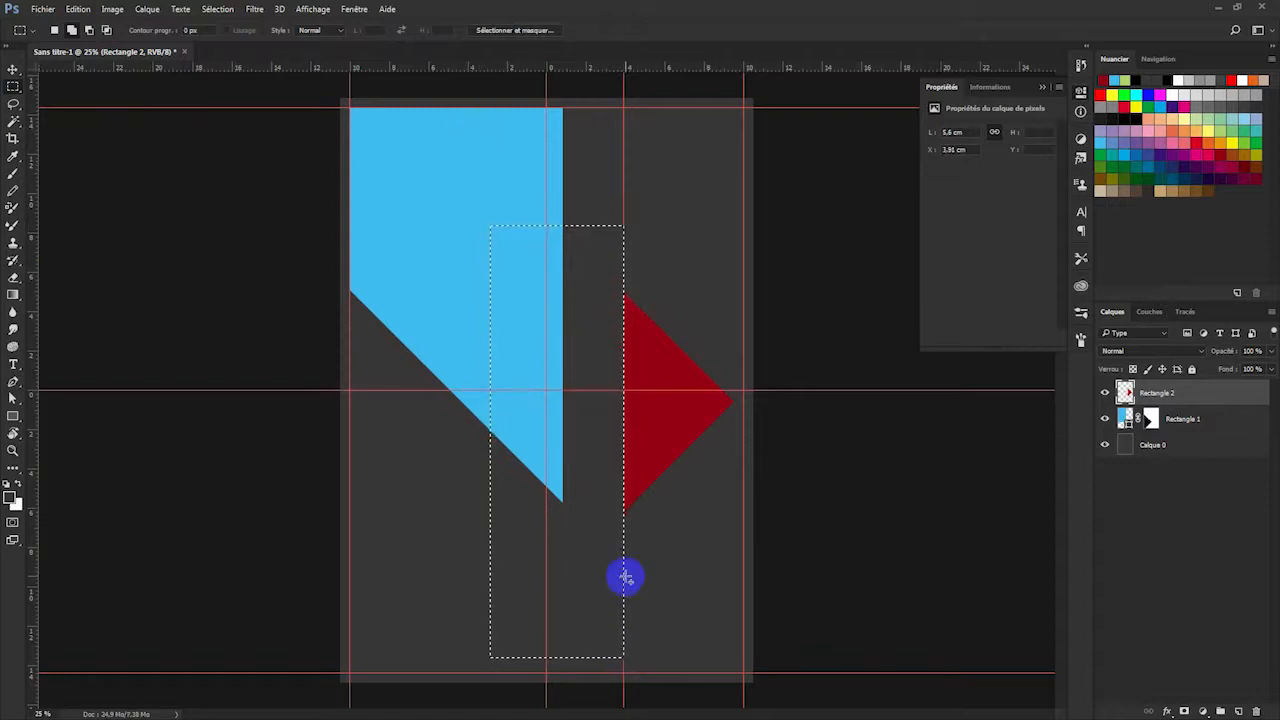
key(ctrl+d)
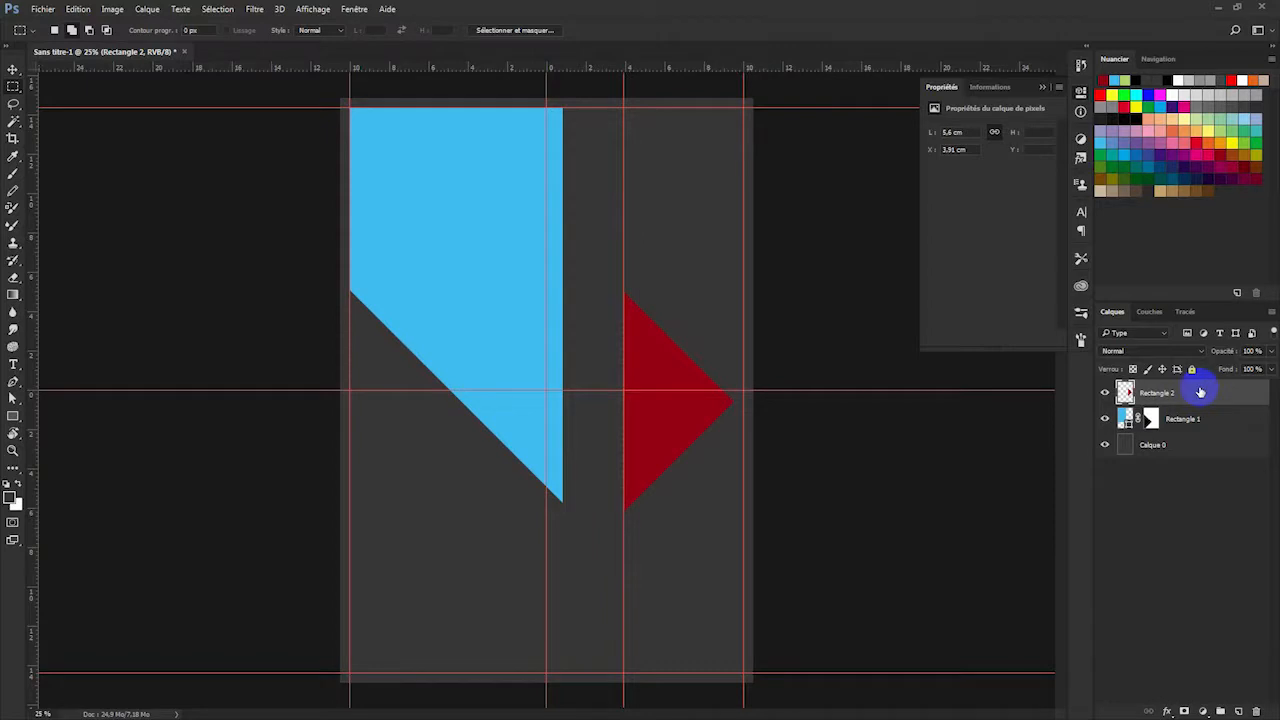
Move the red triangle left so its vertical edge sits just beside the blue shape's right edge, leaving a narrow gap.
key(ctrl+t)
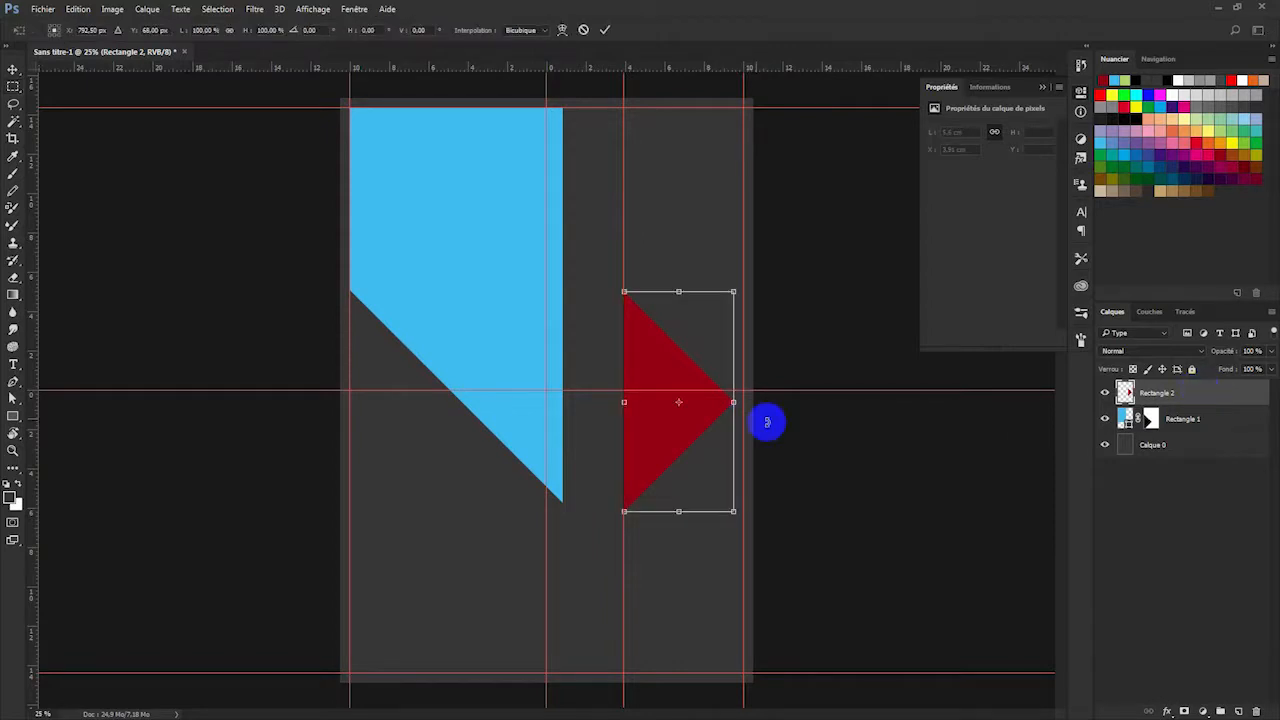
drag(689, 417, 645, 409)
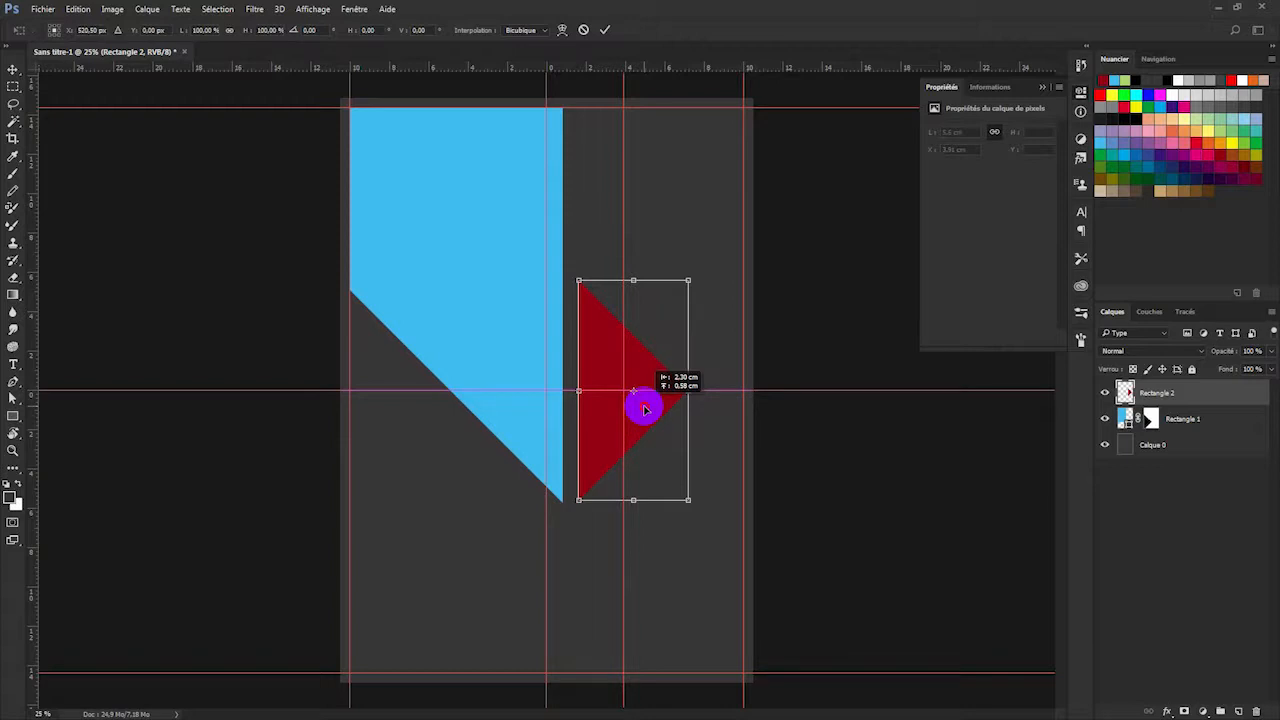
drag(645, 409, 655, 411)
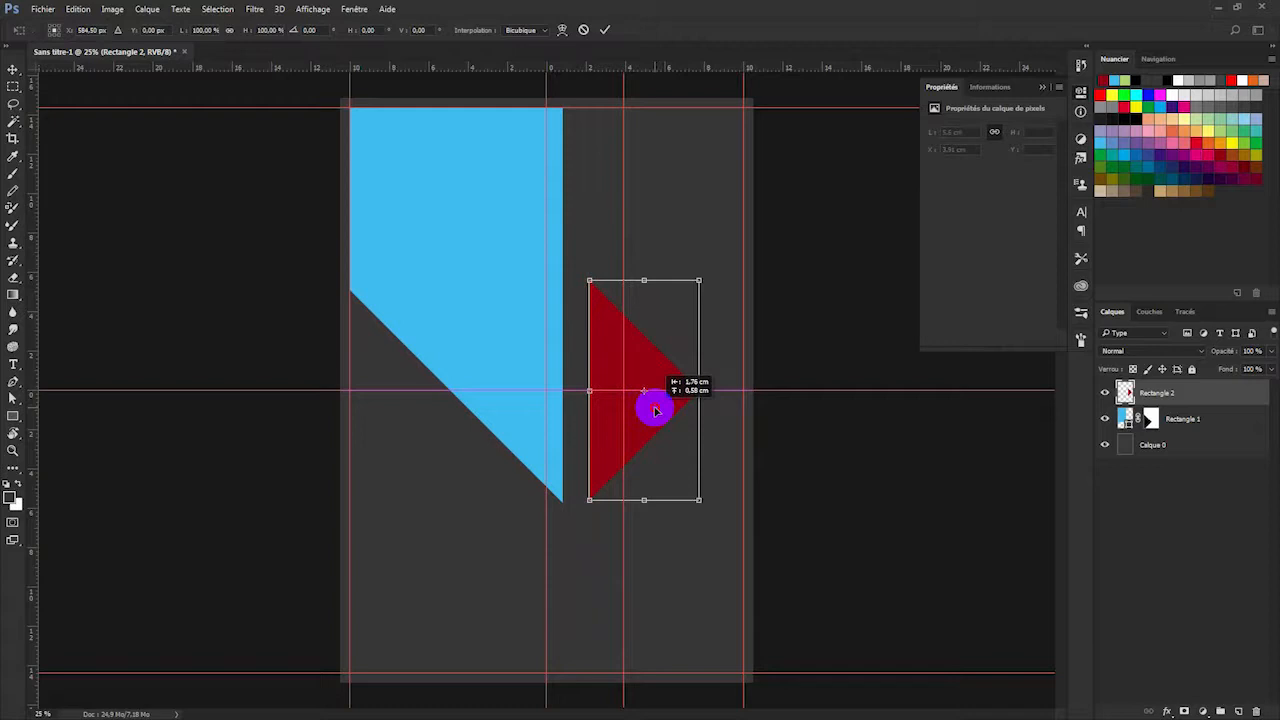
drag(655, 410, 666, 415)
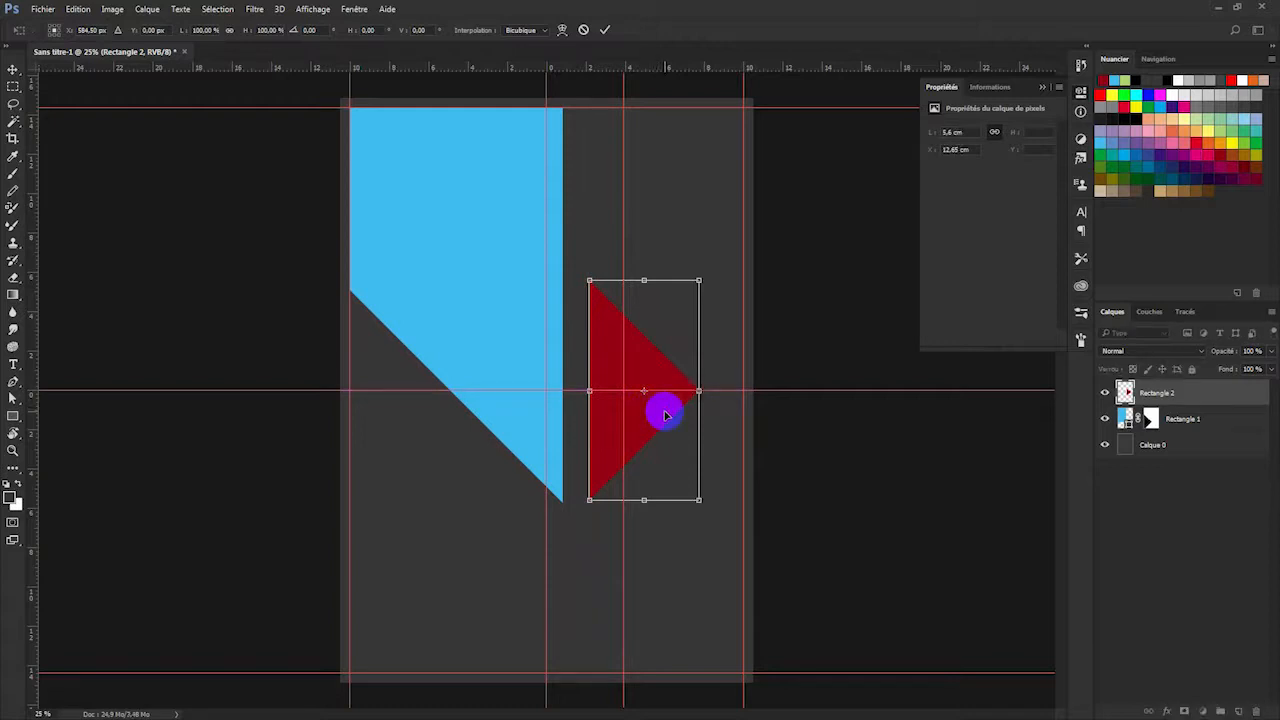
mouse_move(674, 409)
mouse_down()
mouse_move(647, 410)
mouse_move(663, 409)
mouse_up()
key(Return)
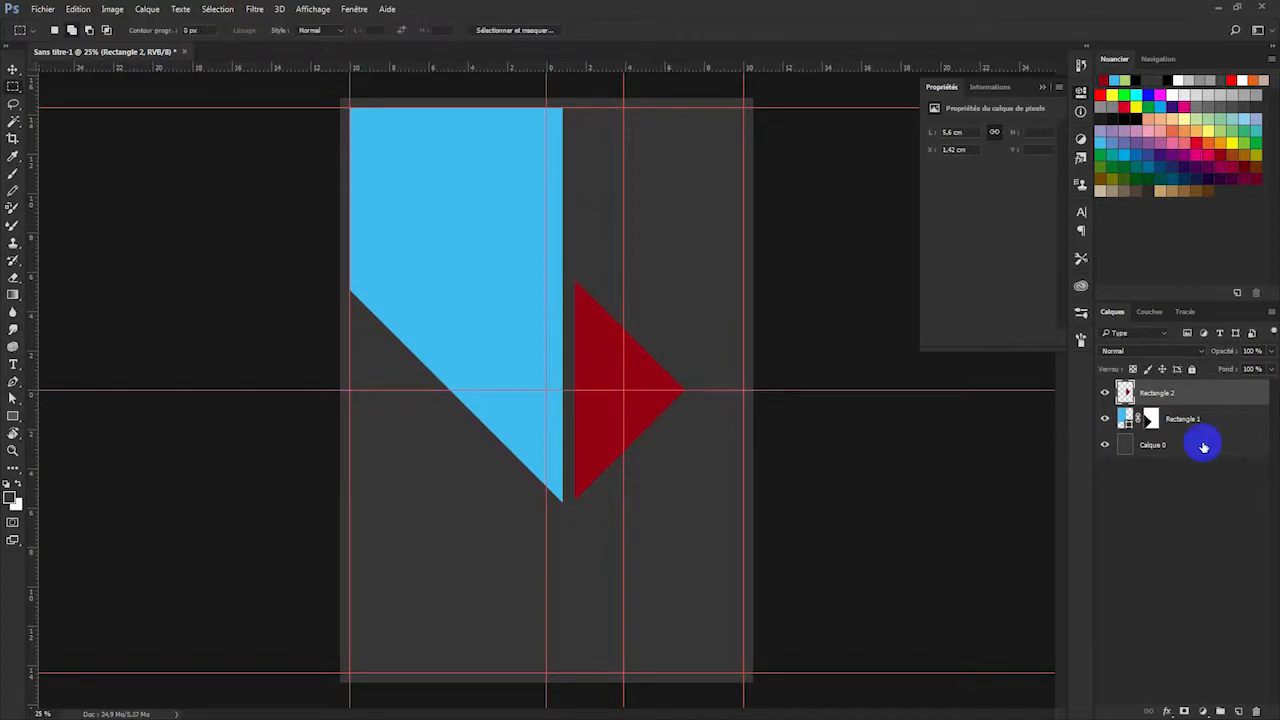
Align Rectangle 1 and Rectangle 2 by their bottom edges, and remove the vertical guide crossing the red triangle.
ctrl+click(1178, 418)
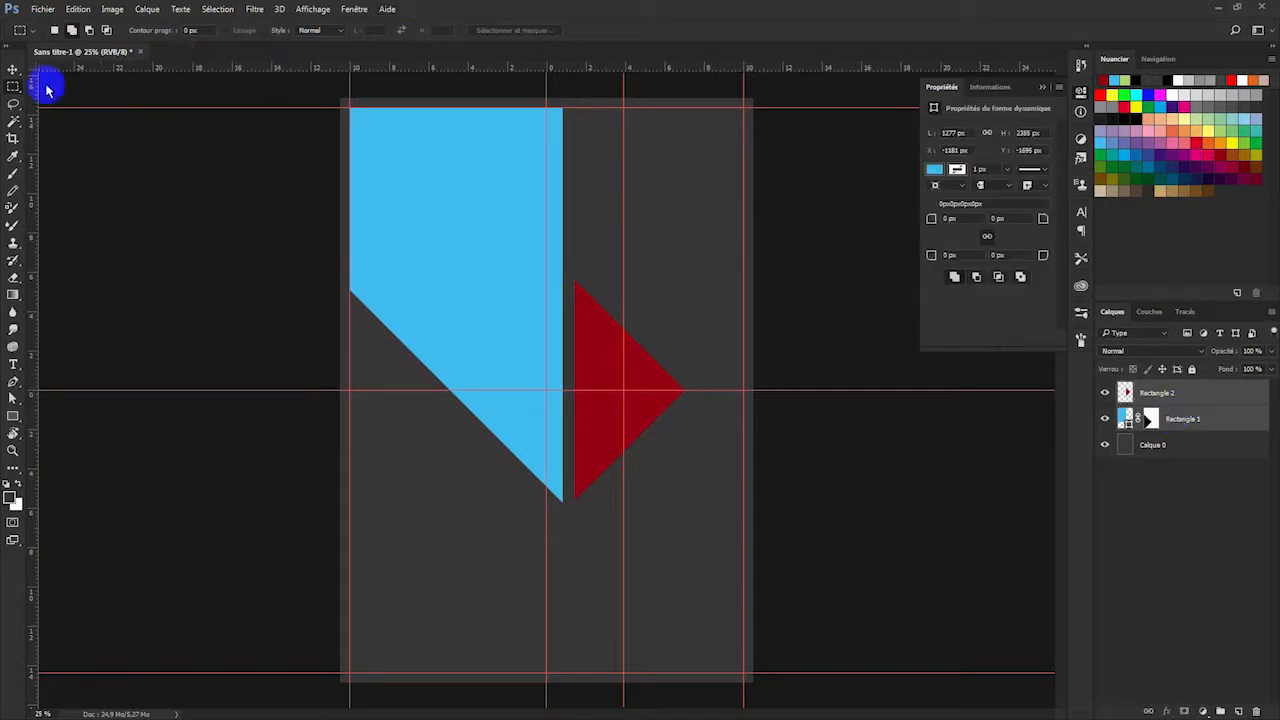
click(8, 70)
click(295, 31)
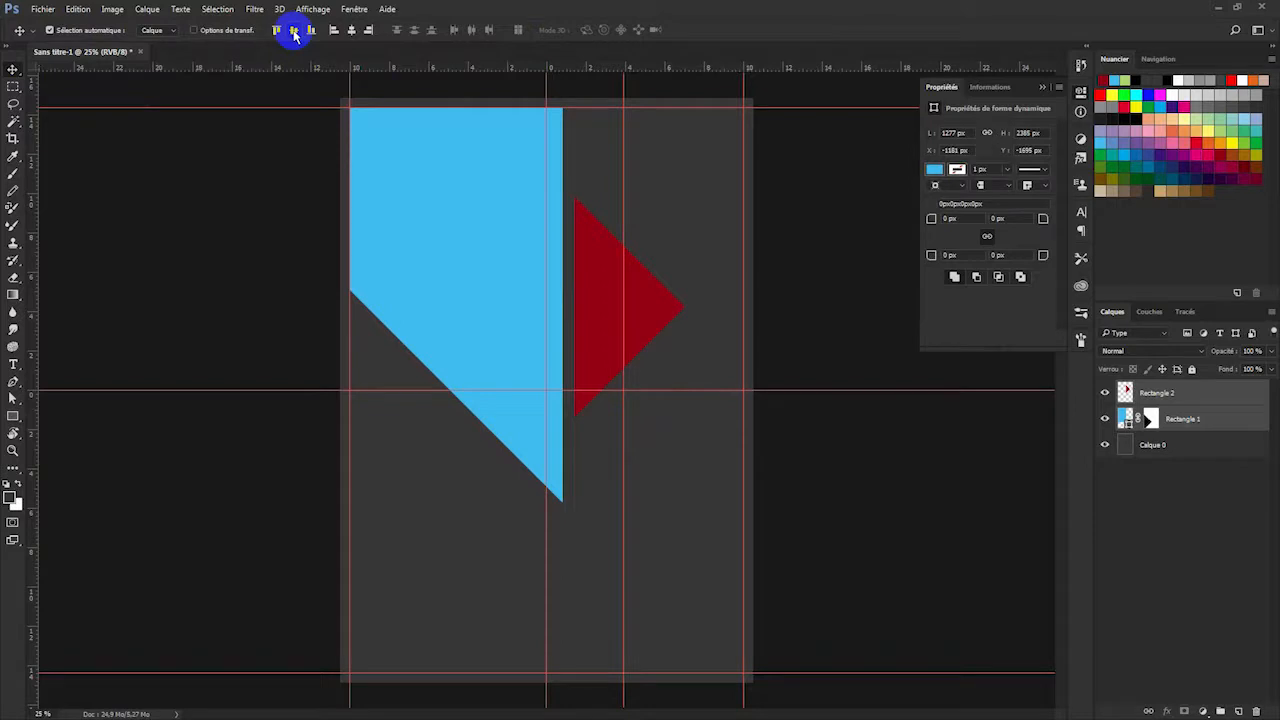
click(312, 30)
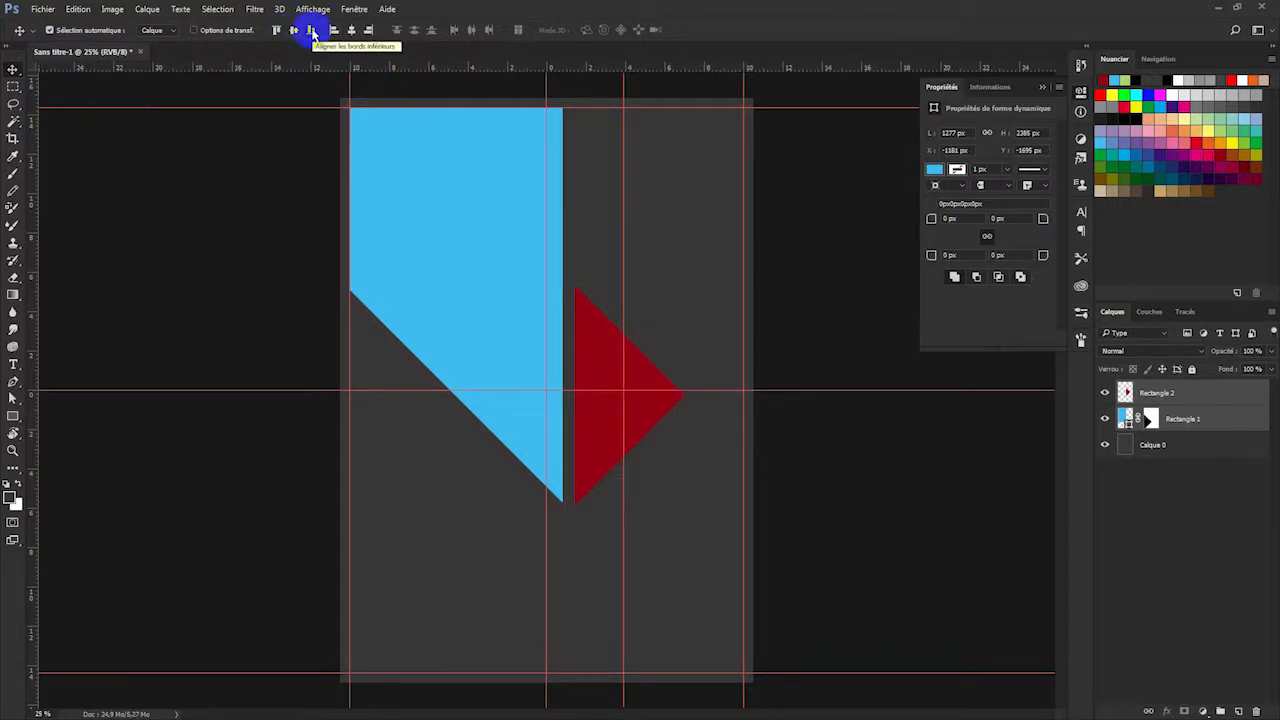
drag(696, 70, 723, 69)
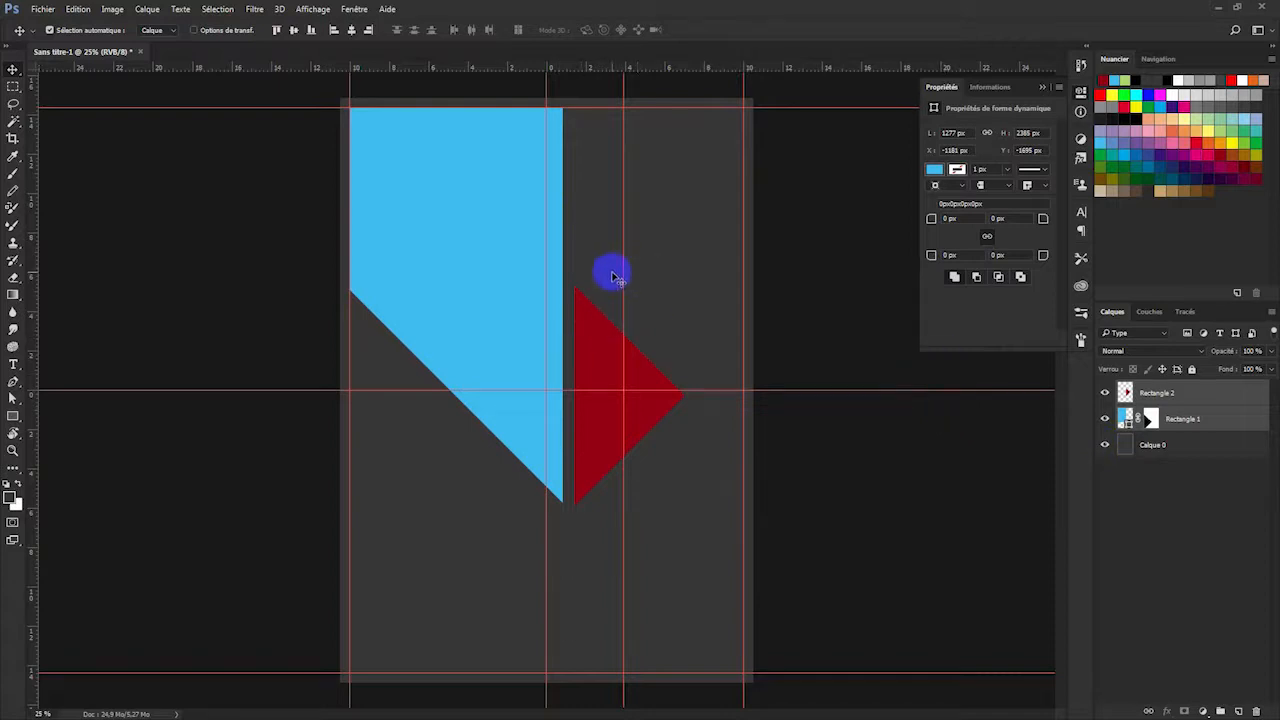
drag(623, 274, 24, 315)
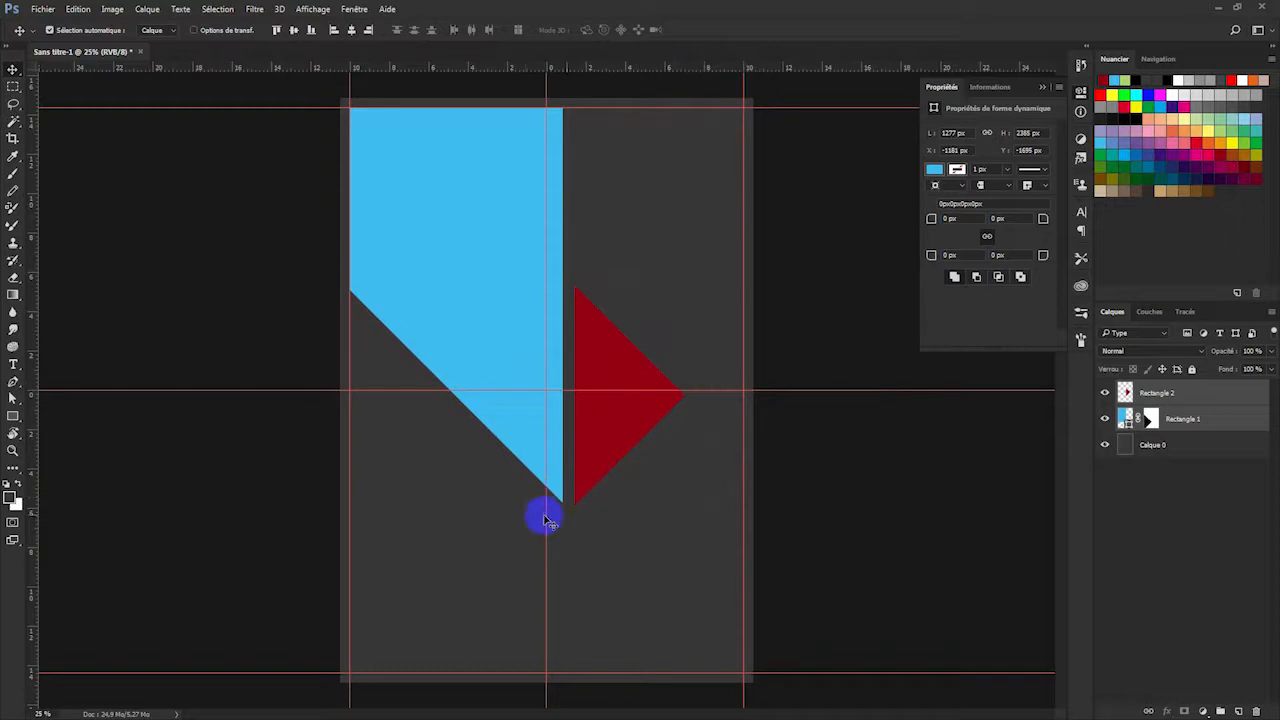
Draw a 908 × 908 px square below the blue shape, ending at the vertical centre guide, and fill it with a darker grey.
click(1205, 393)
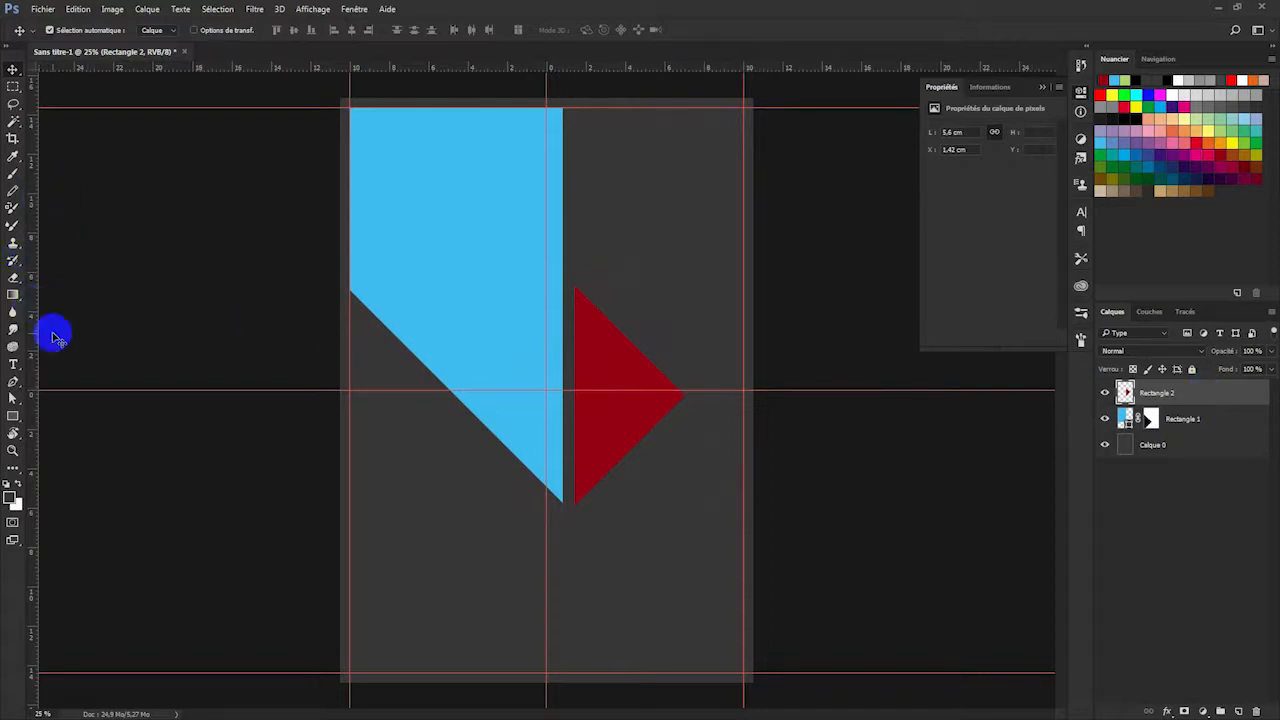
click(13, 417)
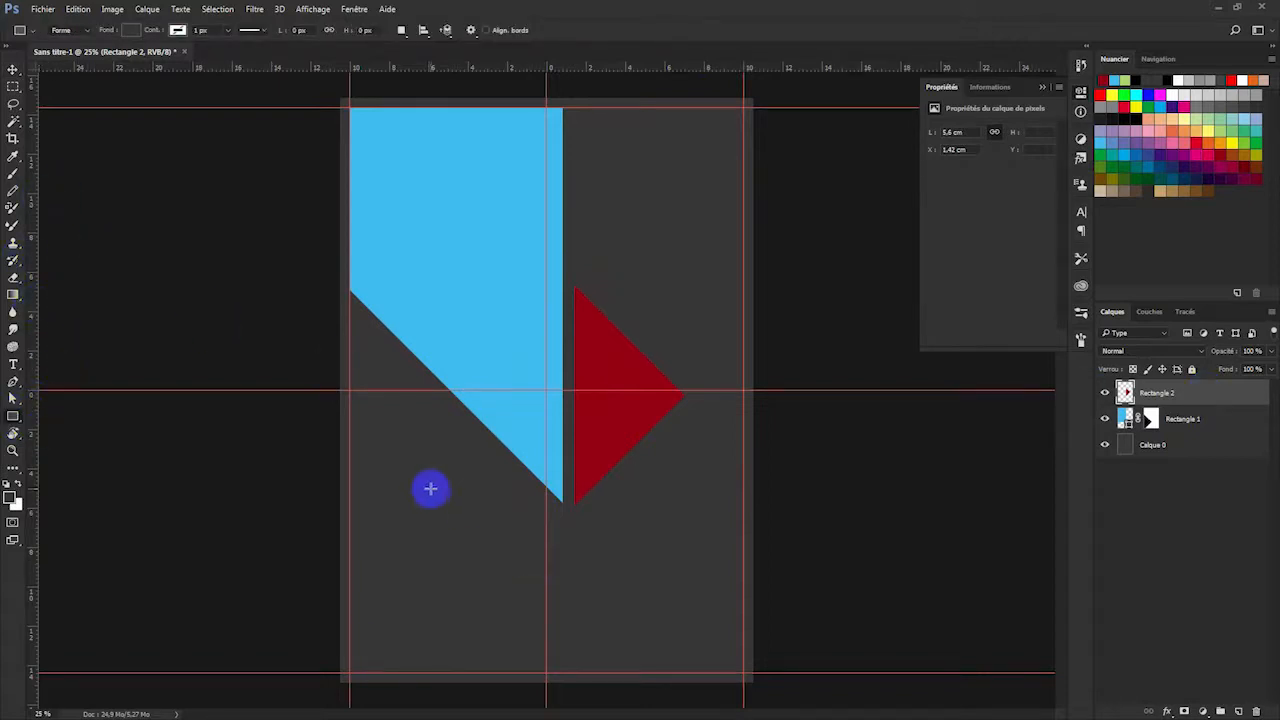
drag(395, 457, 546, 638)
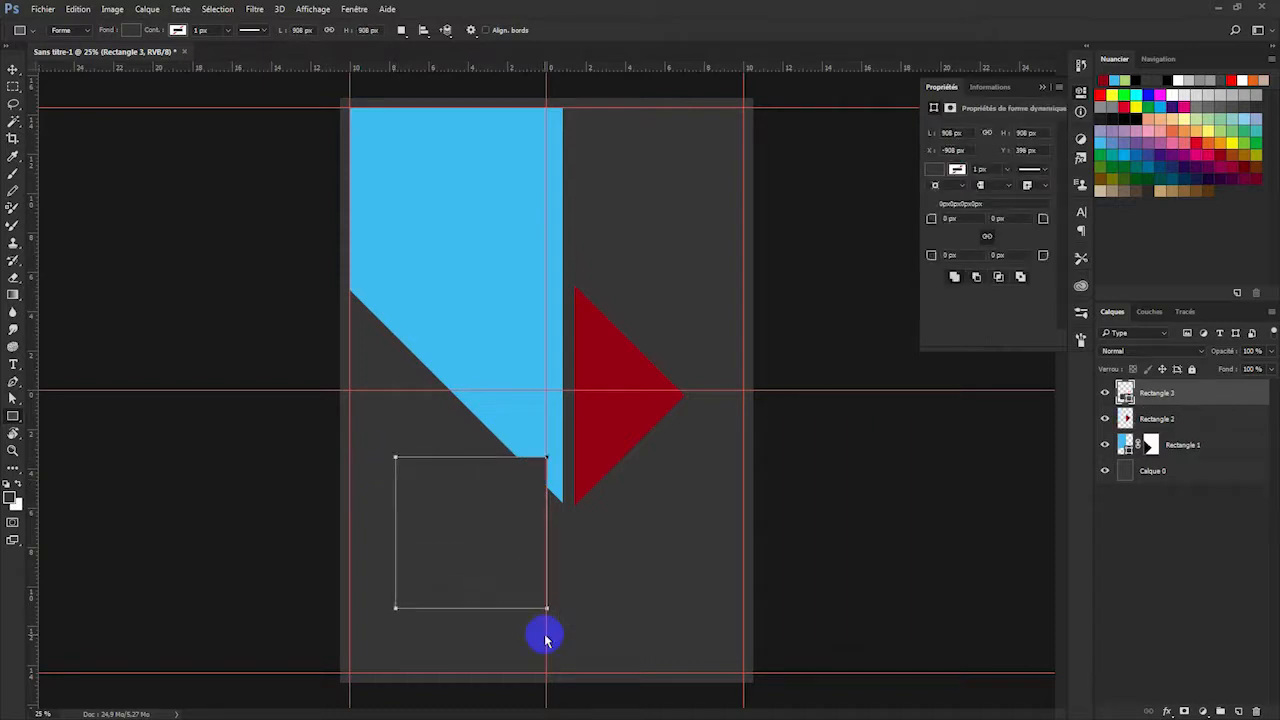
click(935, 169)
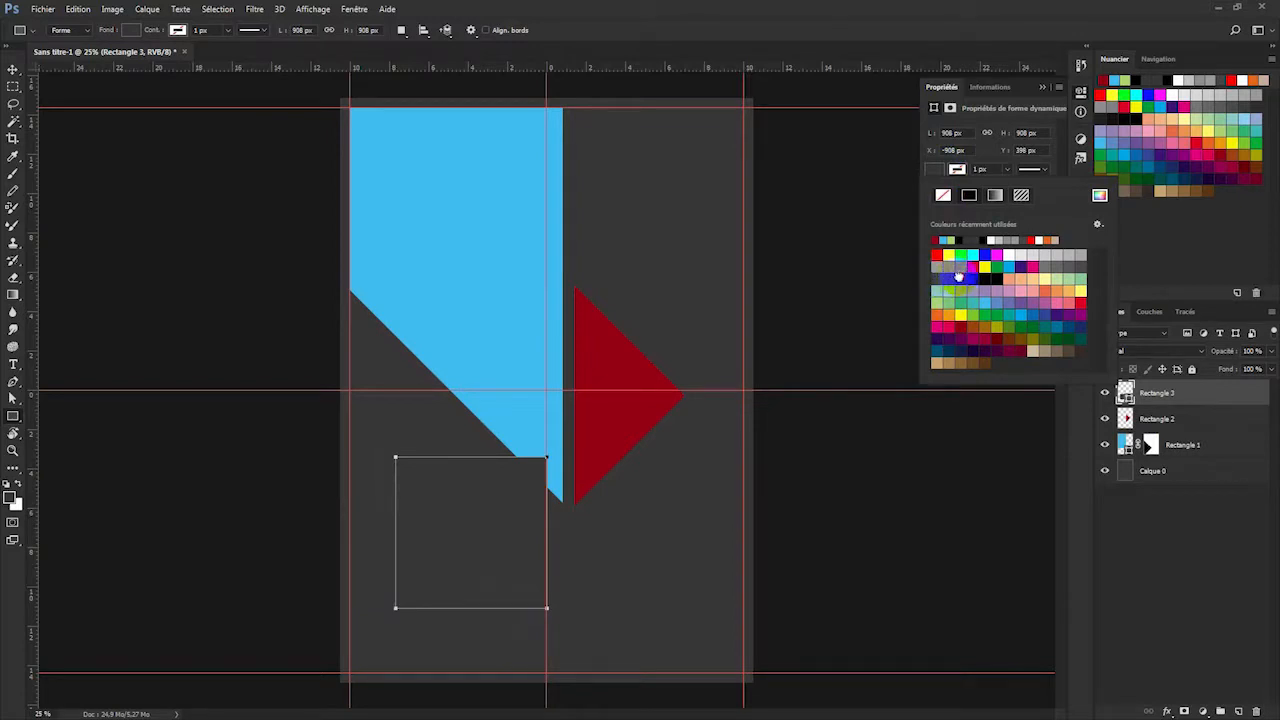
click(958, 276)
click(965, 417)
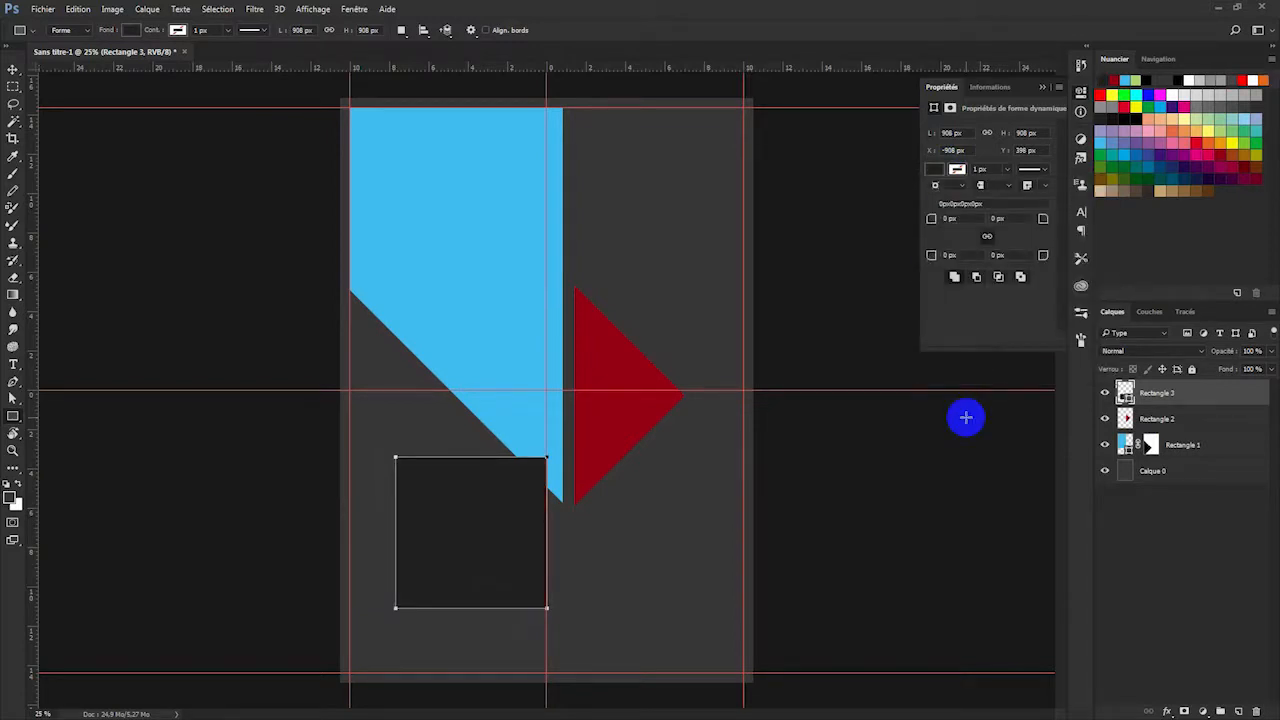
Rotate the dark square into an upright diamond and accept its conversion to a regular path.
click(1178, 396)
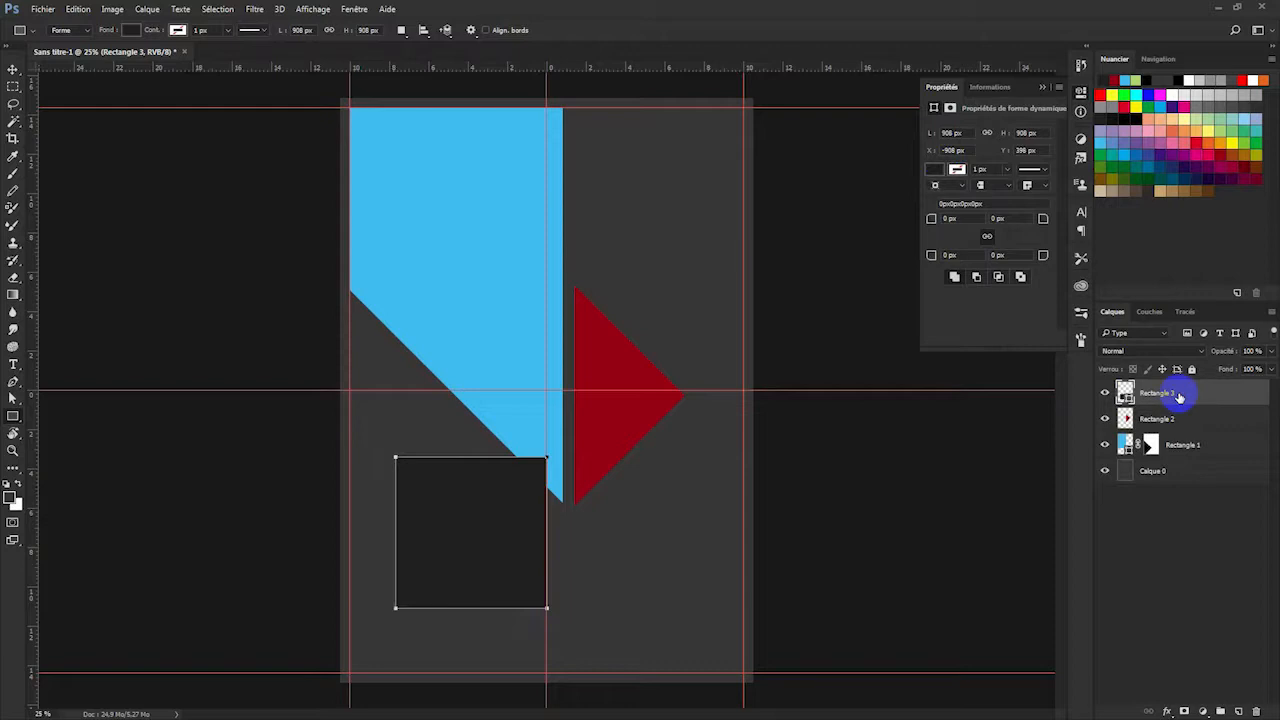
key(ctrl+t)
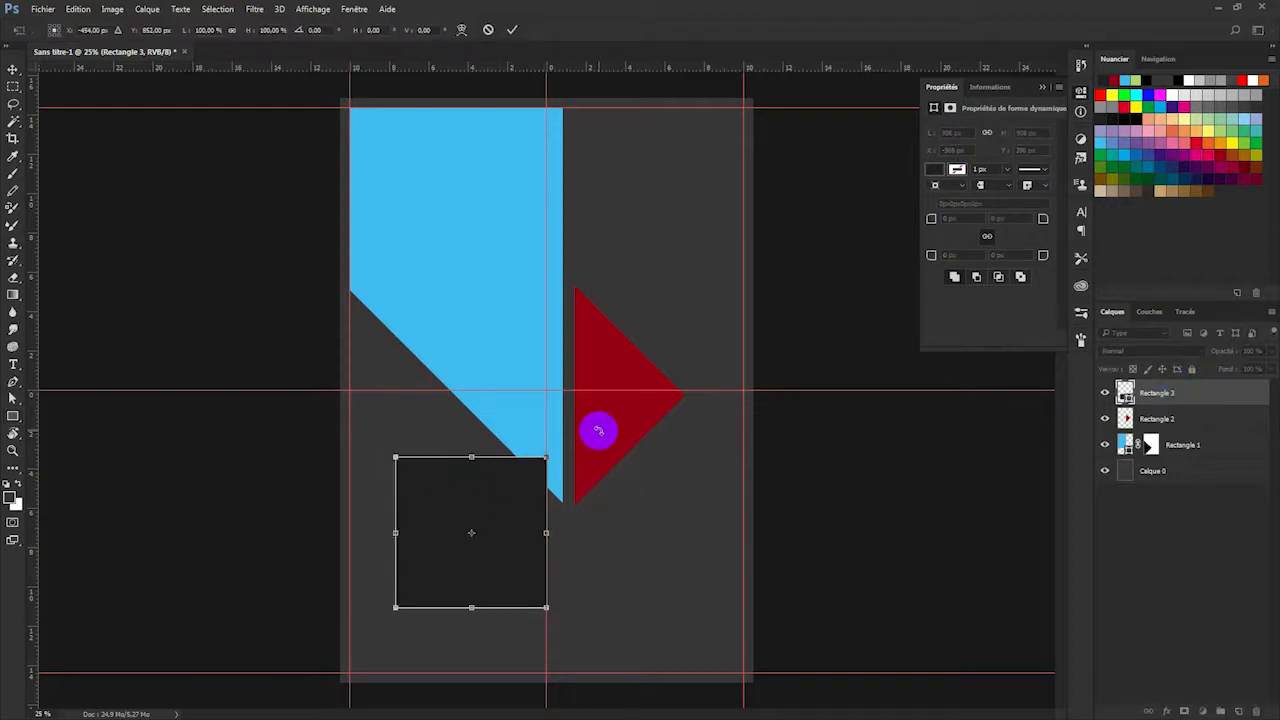
drag(597, 430, 620, 558)
key(Return)
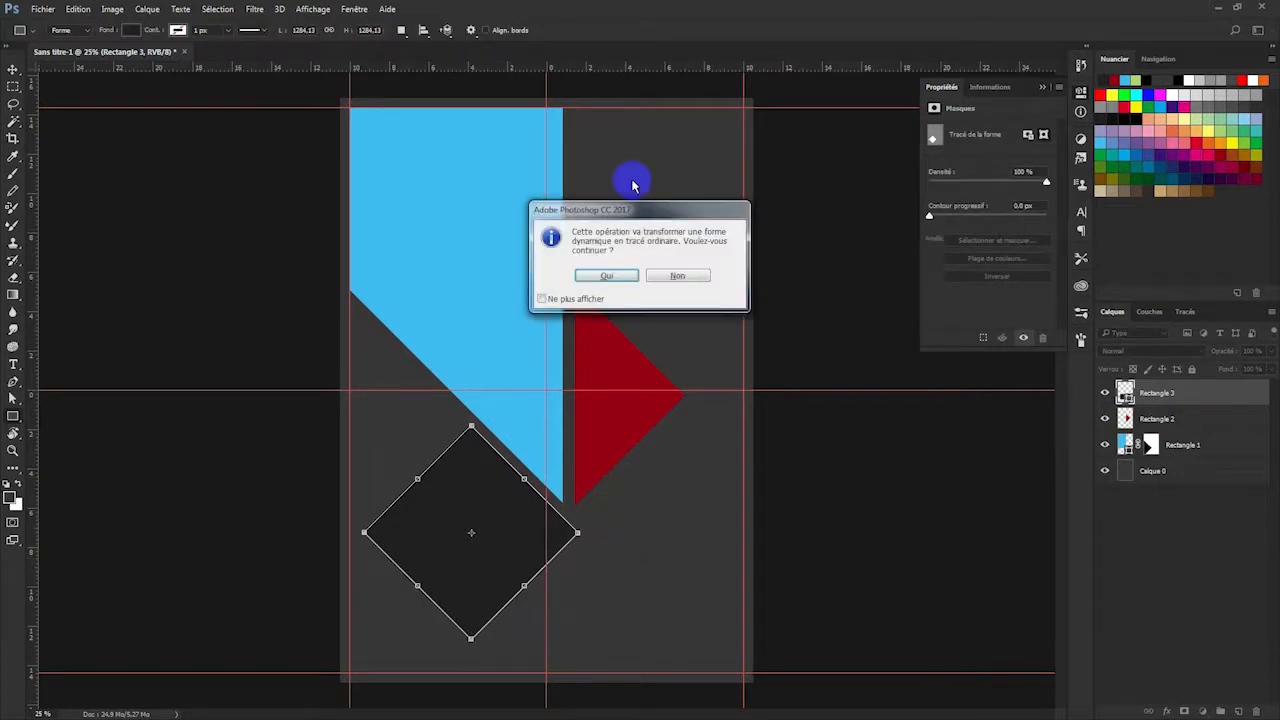
click(610, 278)
click(612, 280)
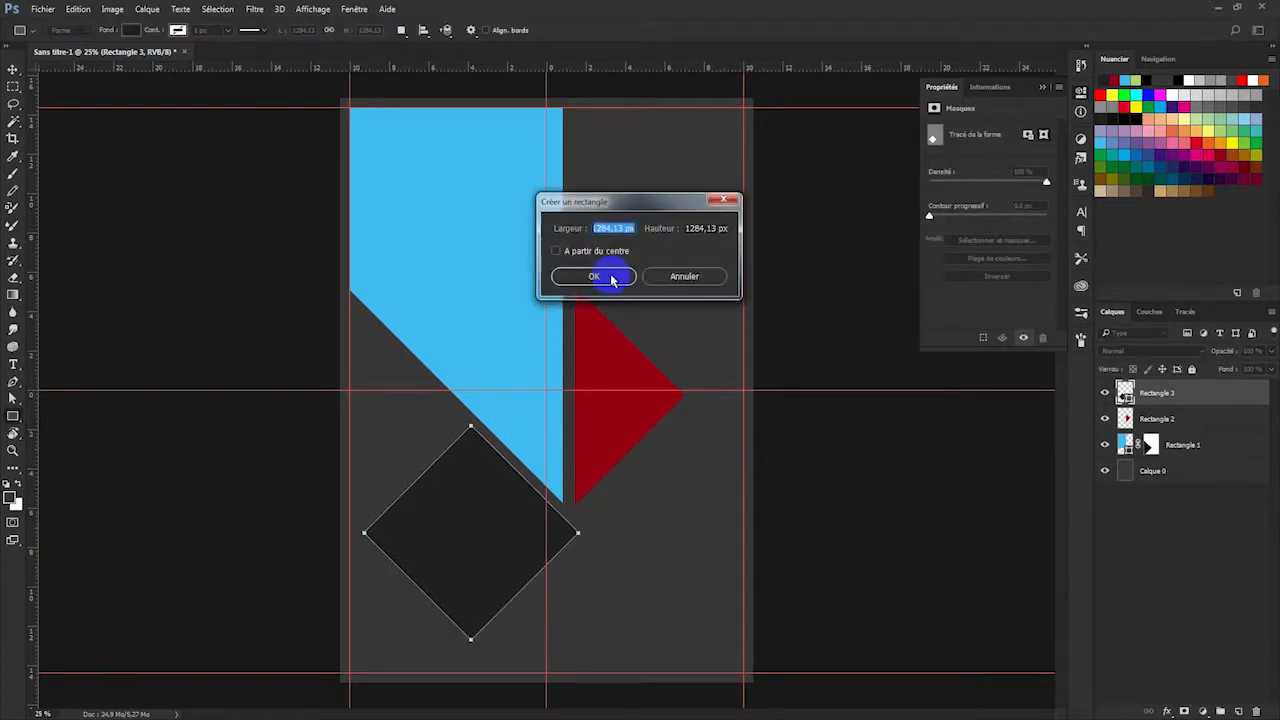
key(Return)
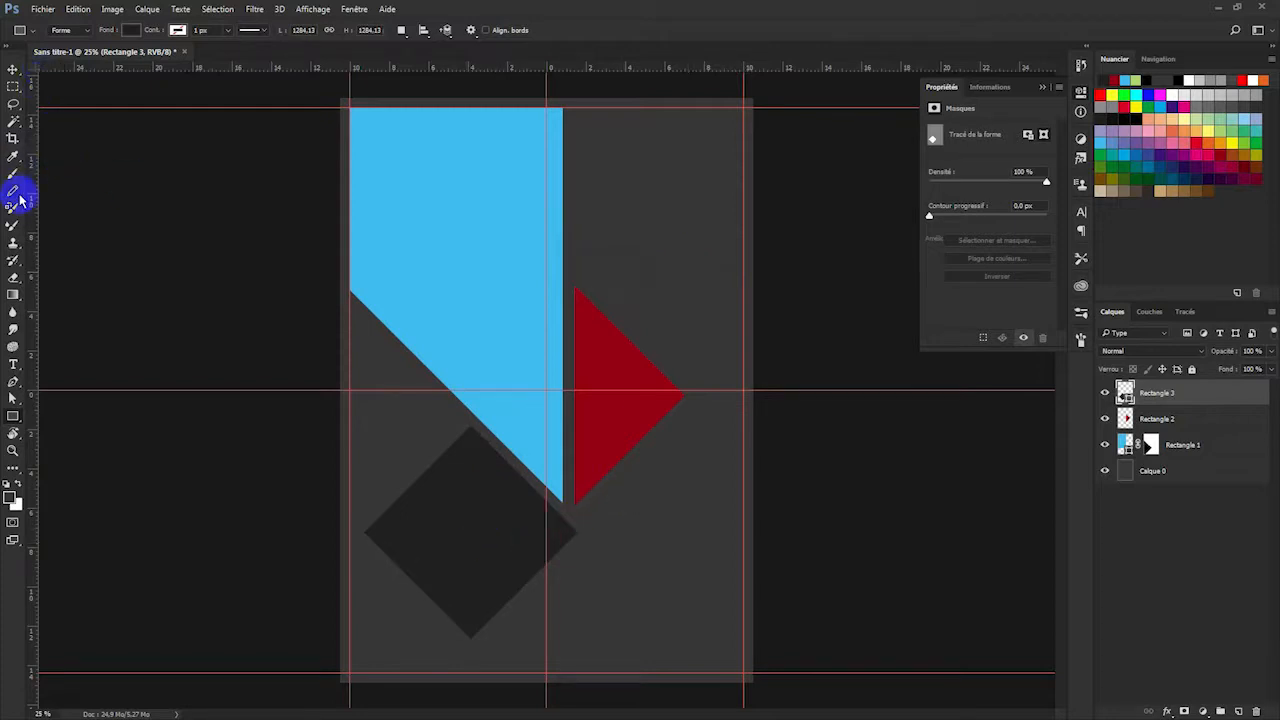
Add a vertical and a horizontal guide through the dark diamond's centre and rasterize the Rectangle 3 layer.
drag(32, 200, 470, 300)
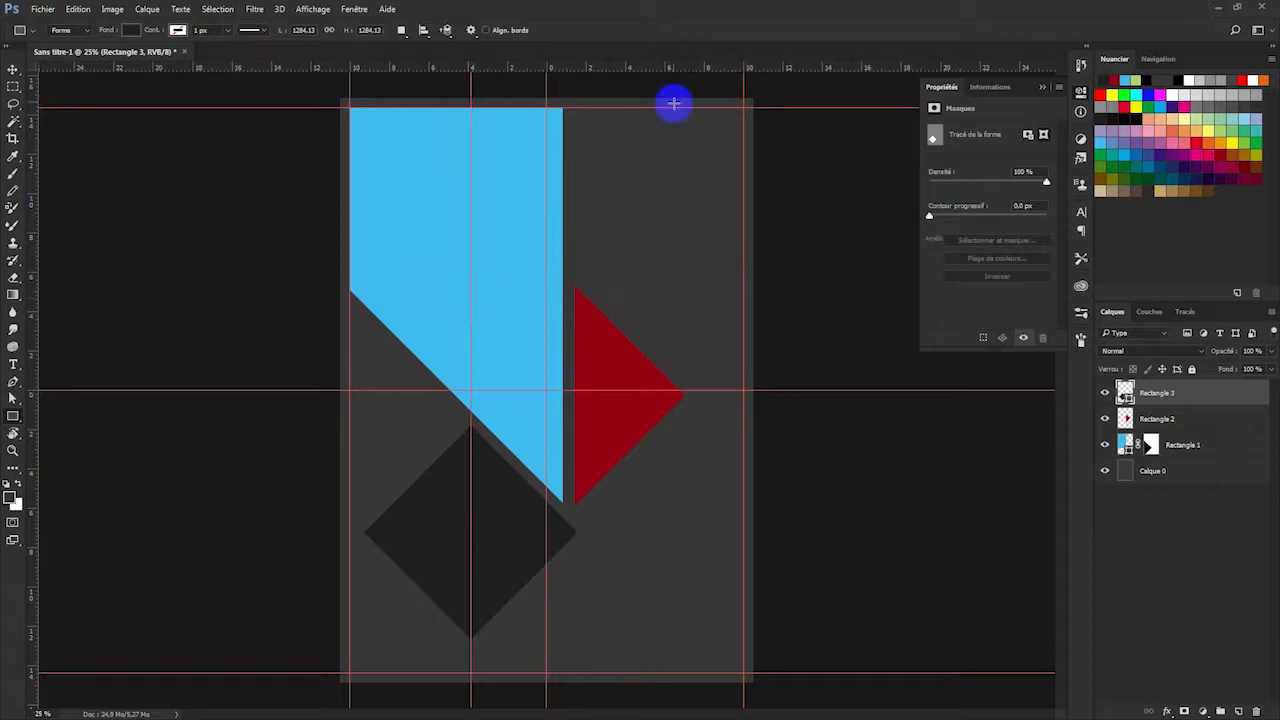
drag(651, 70, 654, 531)
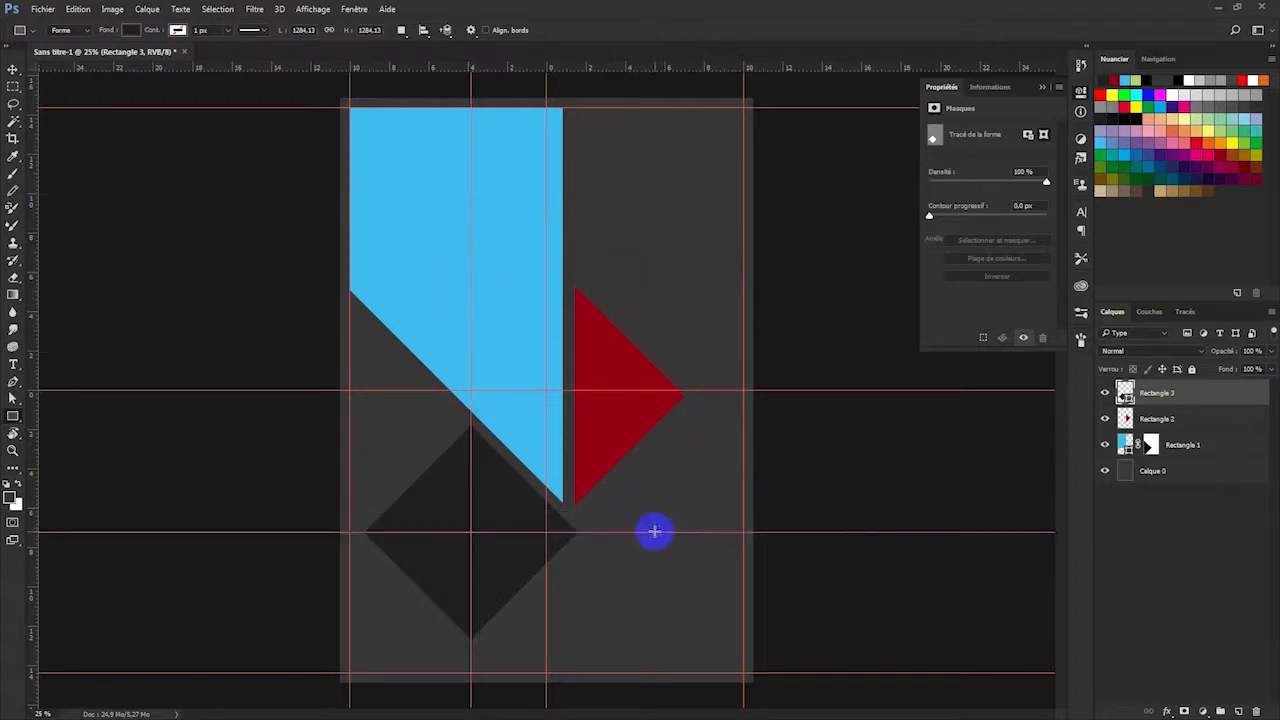
right_click(1208, 397)
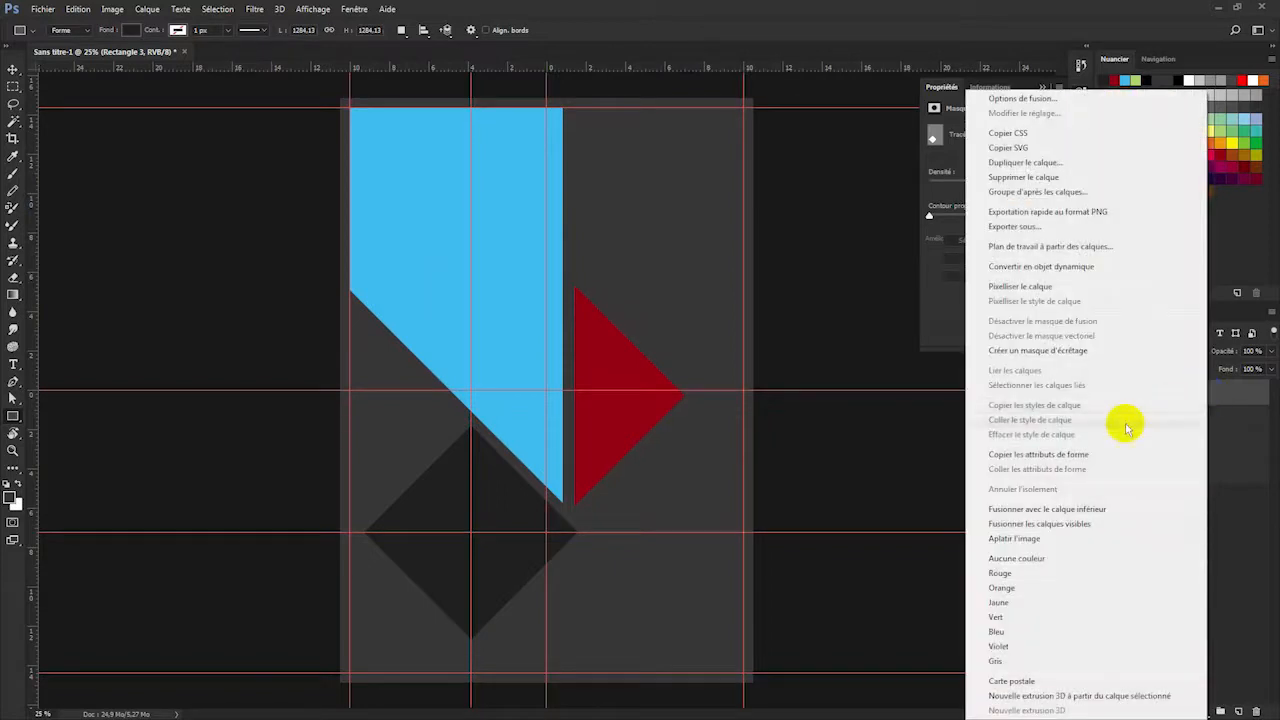
click(1023, 286)
Delete the left and lower halves of the dark diamond along the guides, keeping its upper-right quarter, and clear the selection.
click(13, 86)
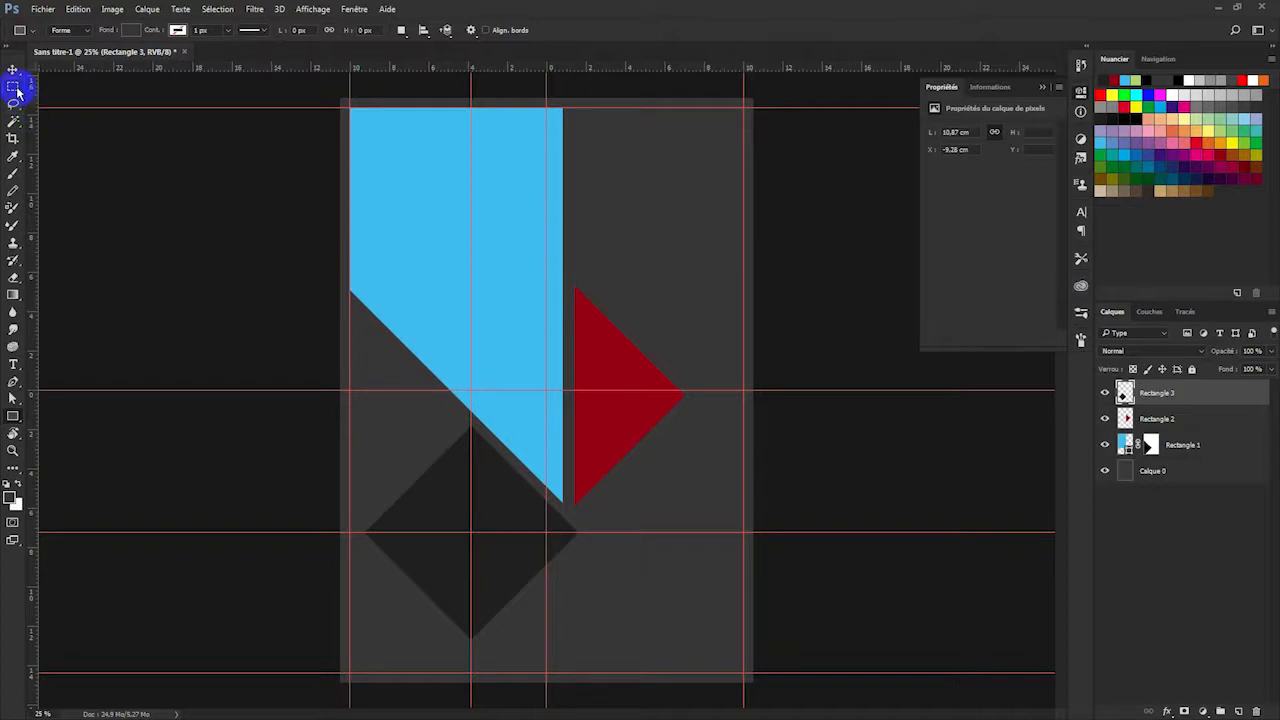
drag(345, 390, 473, 668)
key(Delete)
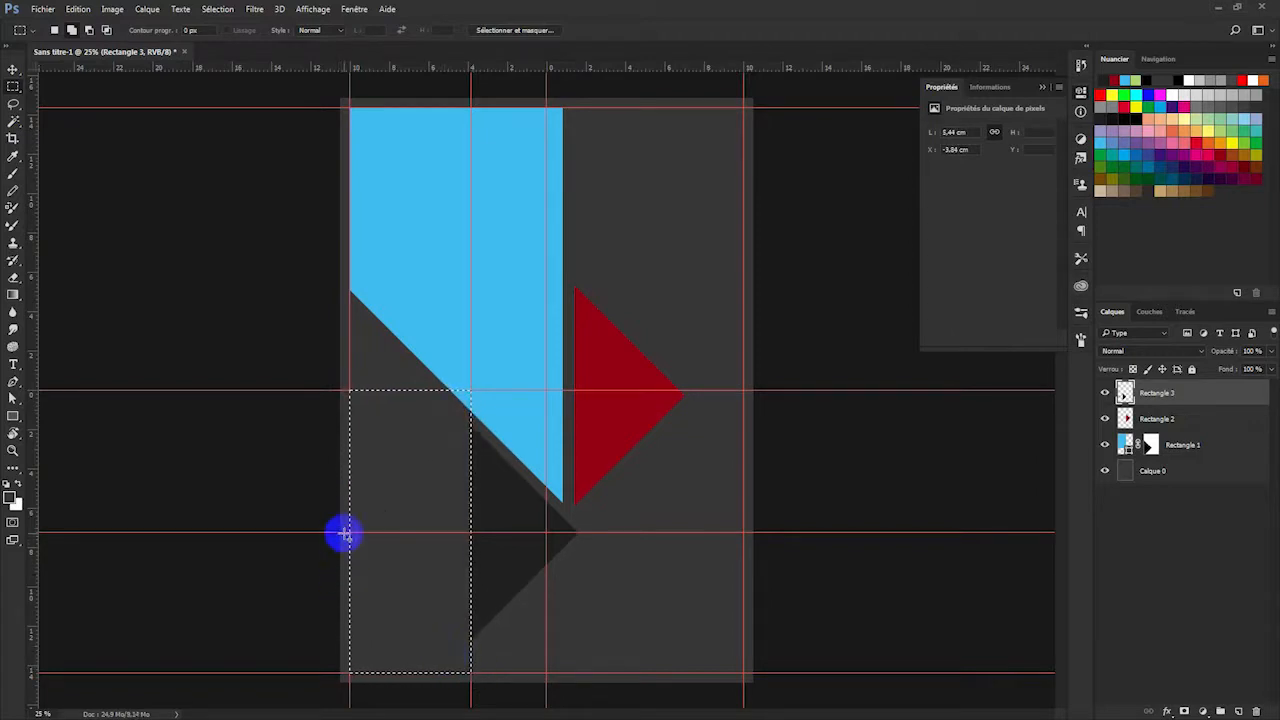
mouse_move(344, 532)
mouse_down()
mouse_move(574, 563)
mouse_move(606, 607)
mouse_move(606, 653)
mouse_up()
key(Delete)
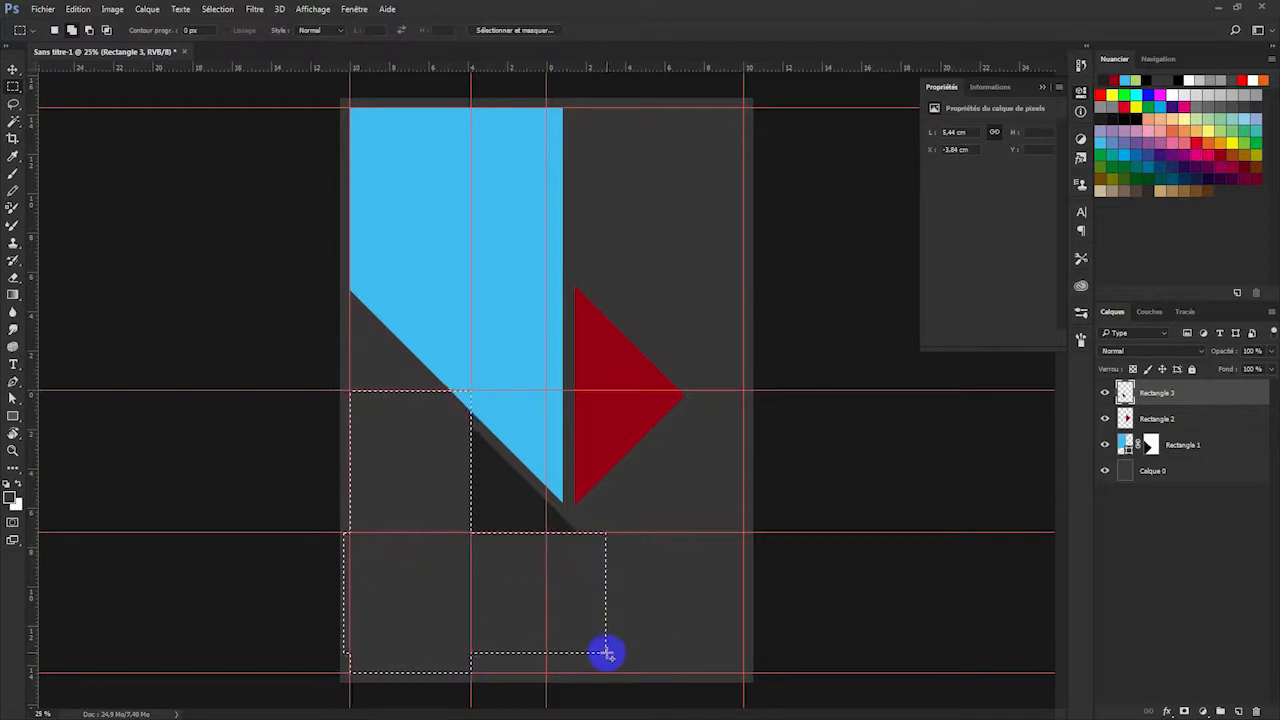
key(ctrl+d)
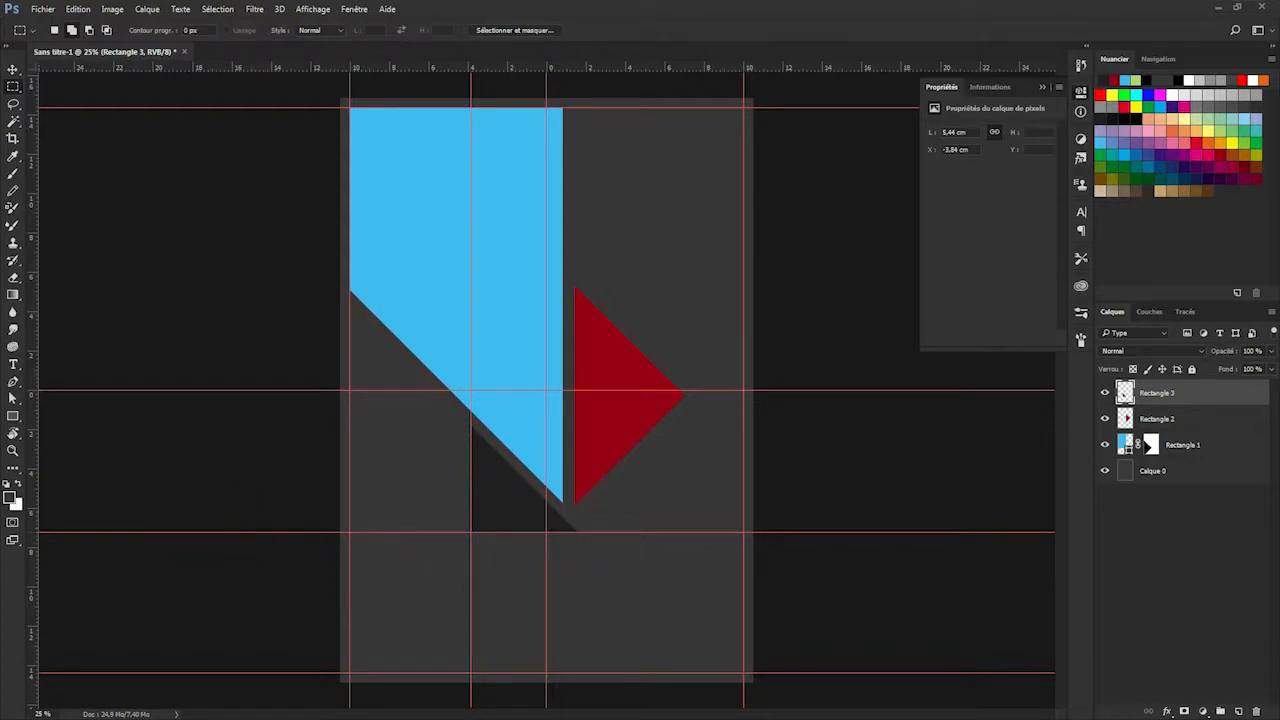
Remove the two guides through the dark triangle and move it down-left so its right corner lines up with the blue shape's right edge.
click(13, 69)
drag(247, 533, 215, 62)
drag(471, 328, 31, 337)
drag(520, 503, 506, 531)
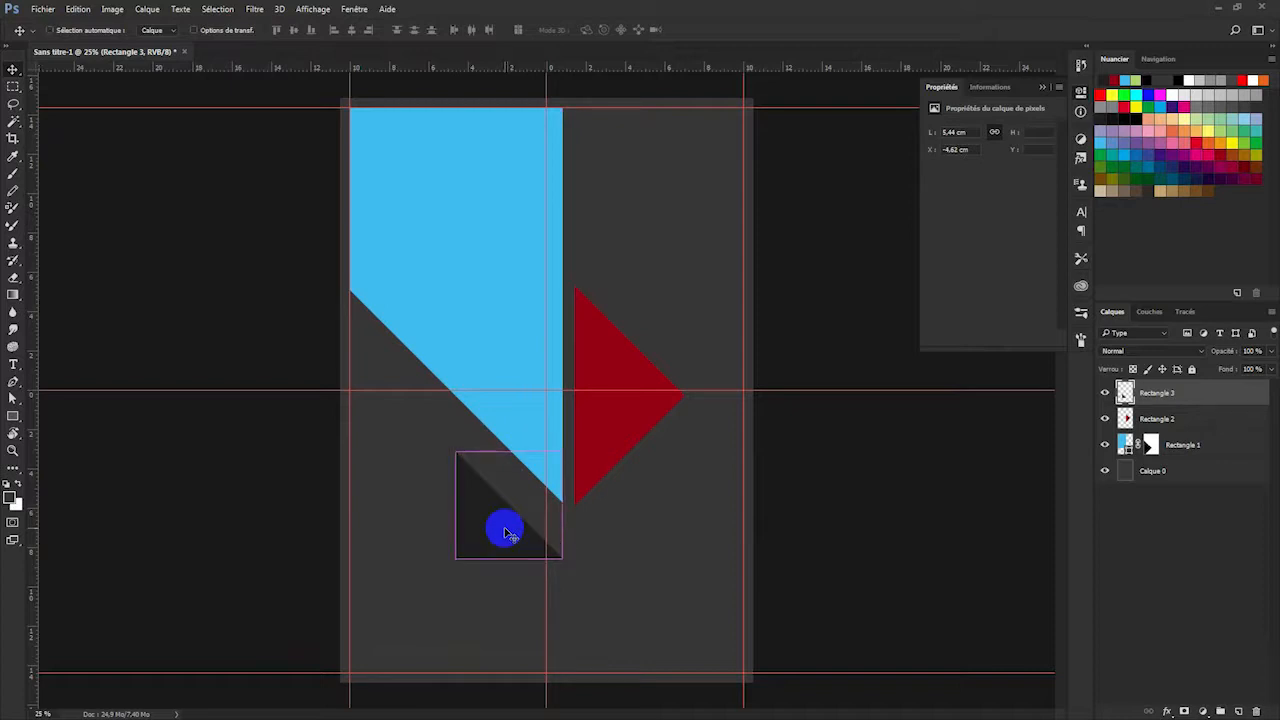
Duplicate the dark triangle, flip the copy horizontally and place it left of the original with a narrow gap.
alt+click(508, 533)
key(ctrl+t)
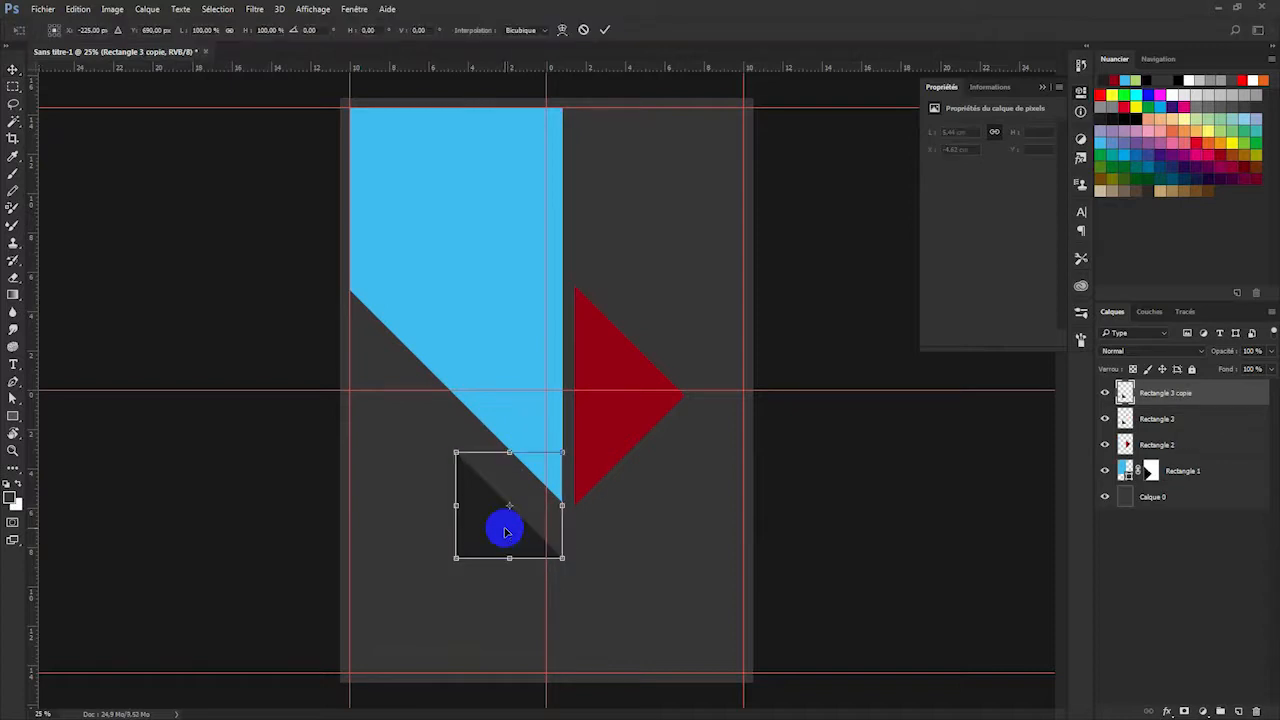
right_click(505, 531)
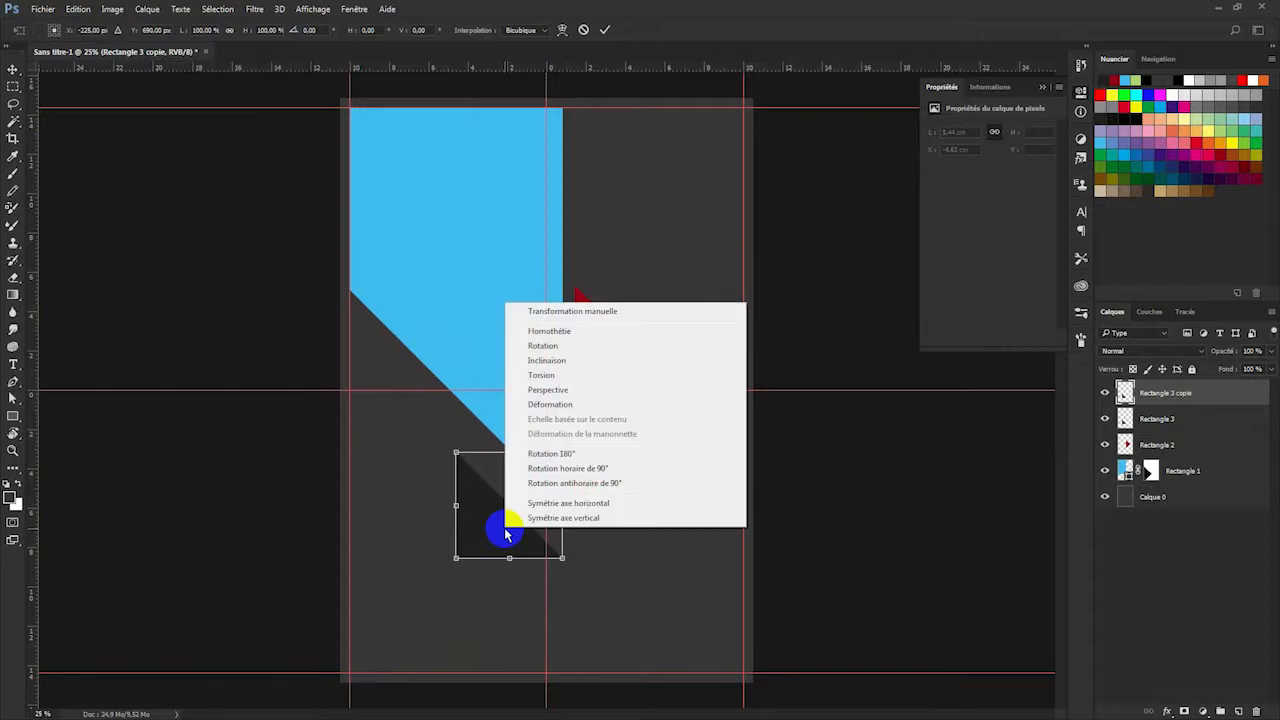
click(613, 507)
drag(560, 523, 432, 530)
key(Return)
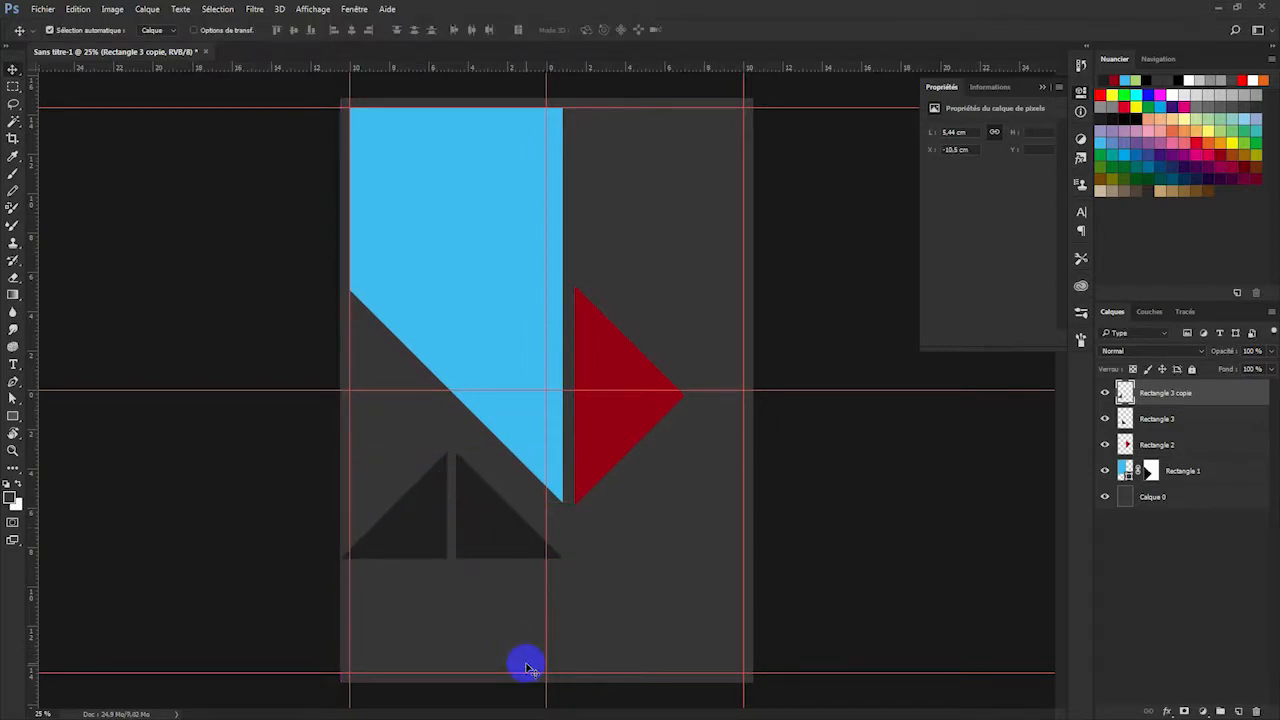
Select both dark triangles and move them slightly to the right so they sit inside the left margin guide.
click(491, 543)
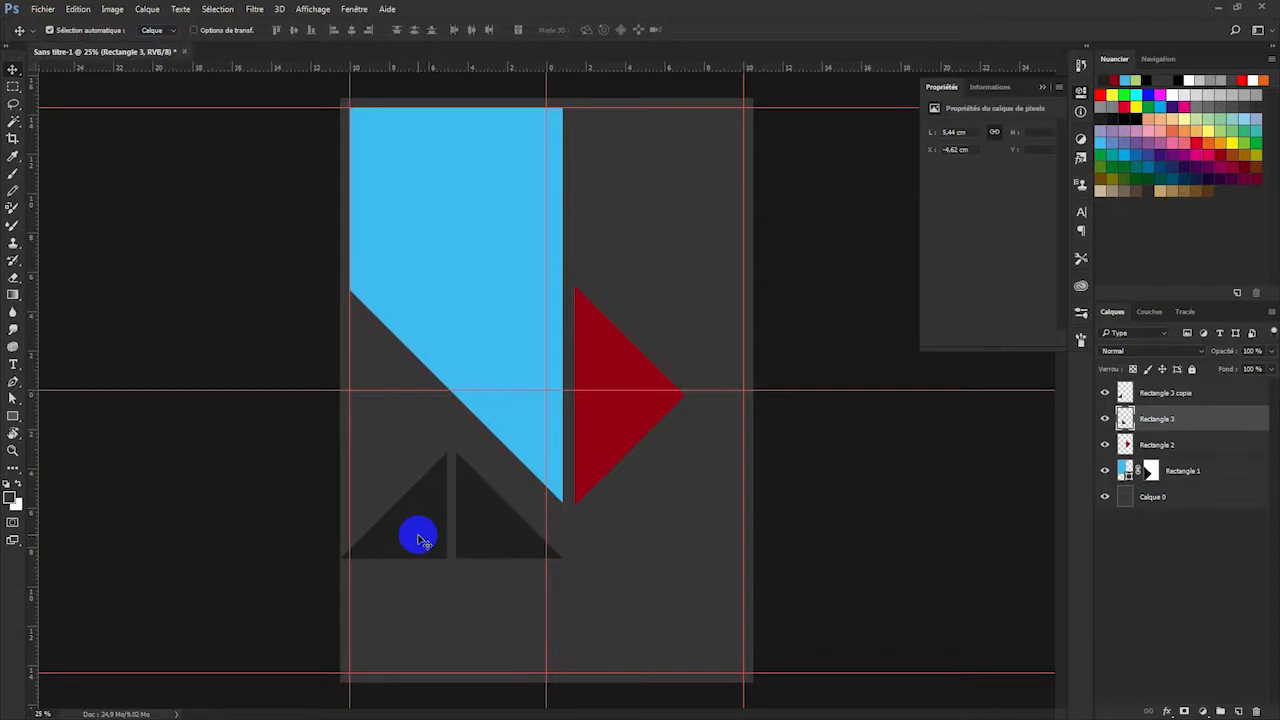
mouse_move(418, 536)
mouse_down()
mouse_move(434, 537)
mouse_move(419, 535)
mouse_up()
shift+click(476, 543)
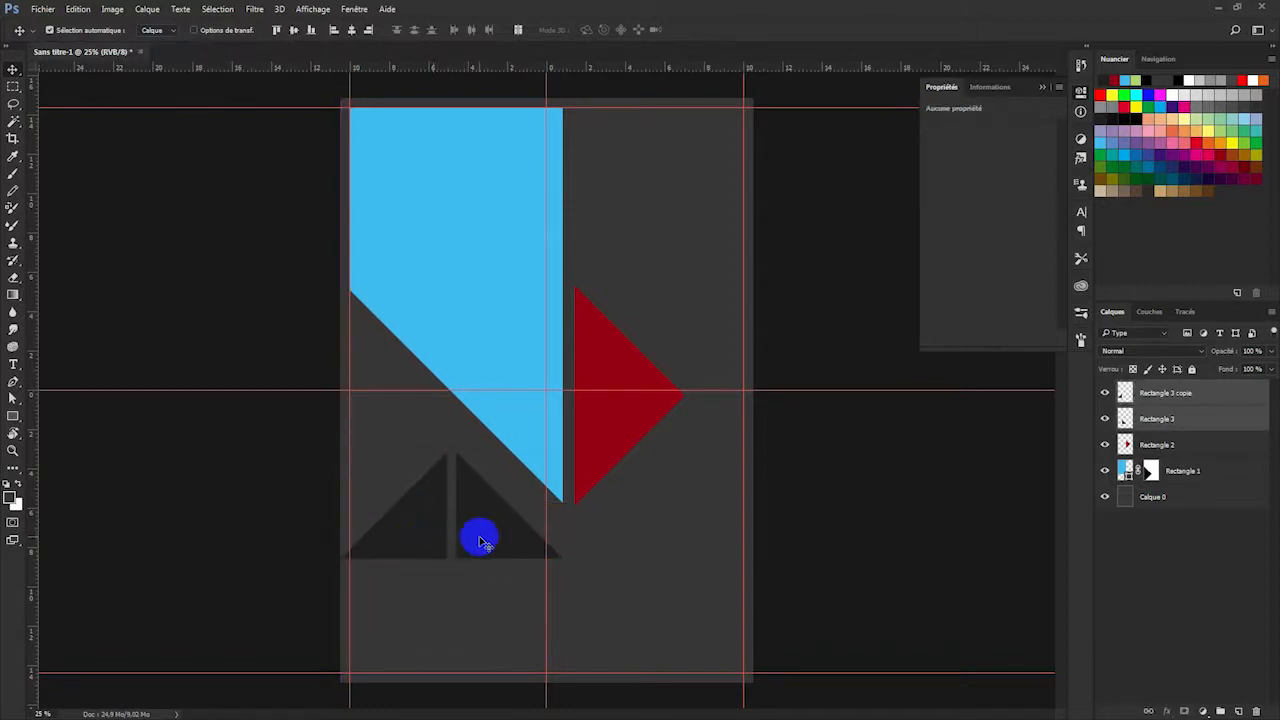
shift+click(436, 538)
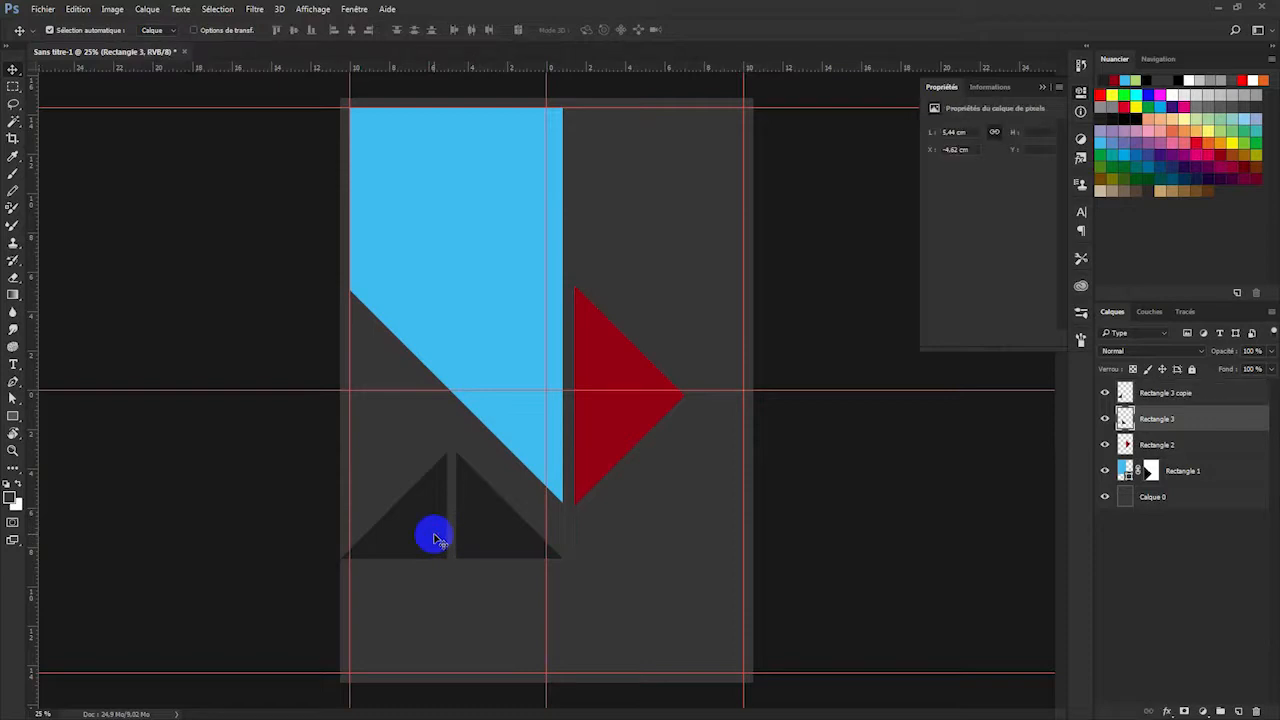
drag(436, 538, 436, 535)
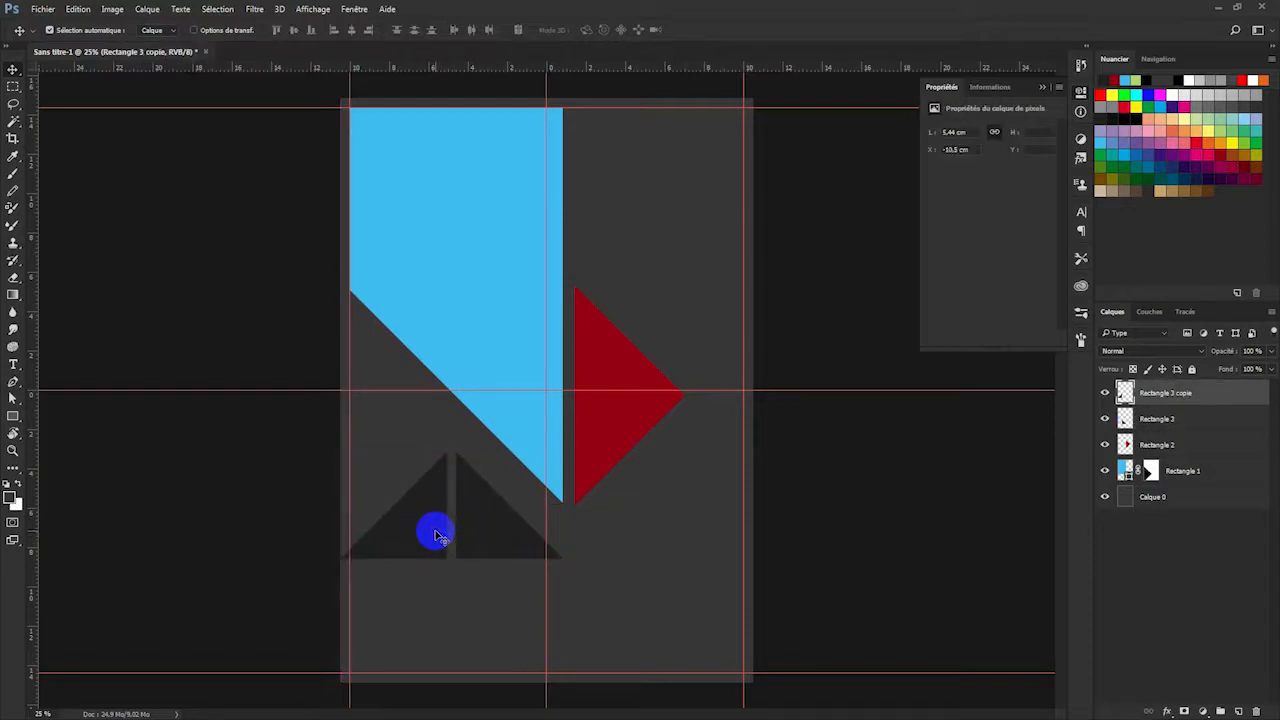
shift+click(480, 534)
drag(480, 533, 502, 540)
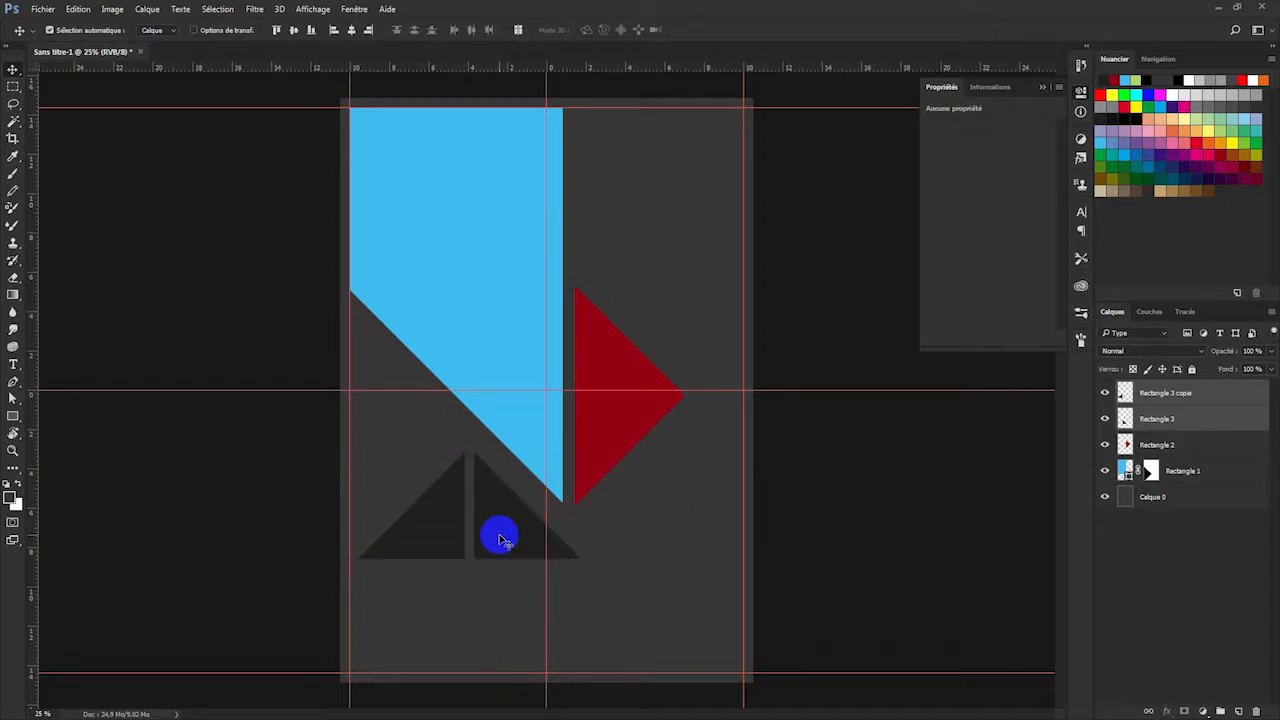
Duplicate the two dark triangles, rotate the copies 180° and place them below the originals with a narrow gap to form a diamond.
key(ctrl)
key(ctrl+j)
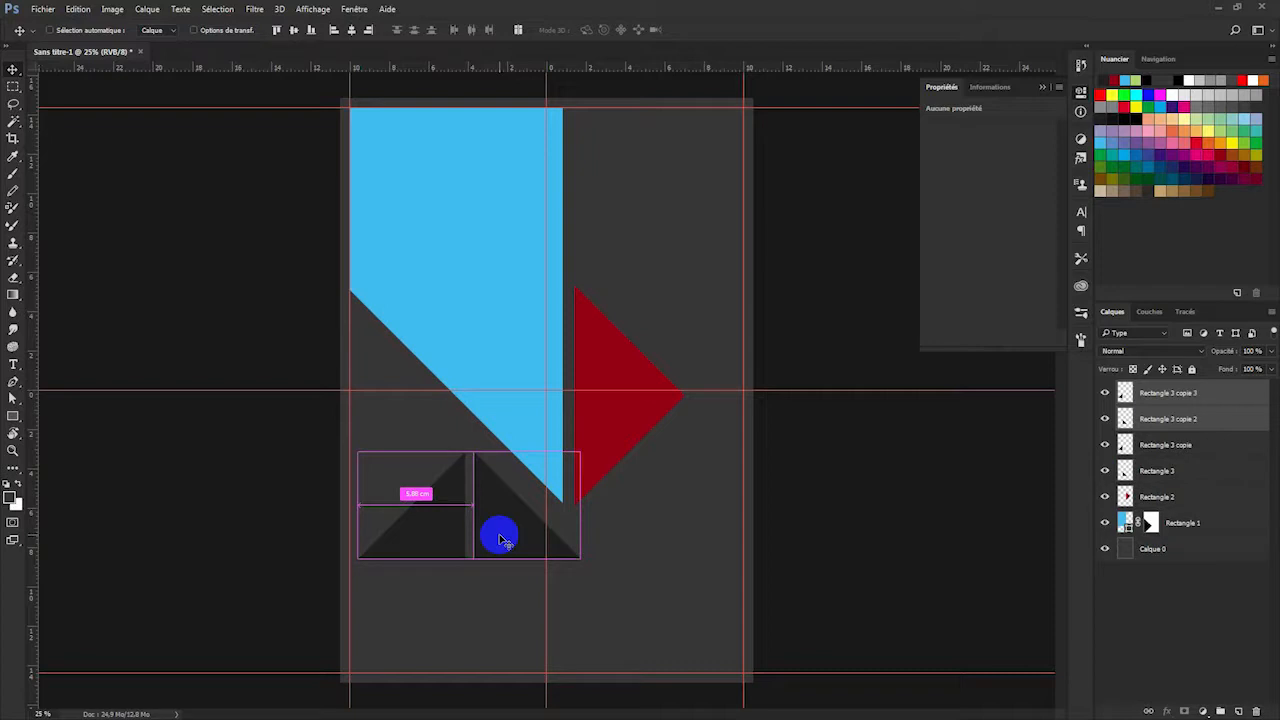
key(ctrl+t)
right_click(499, 535)
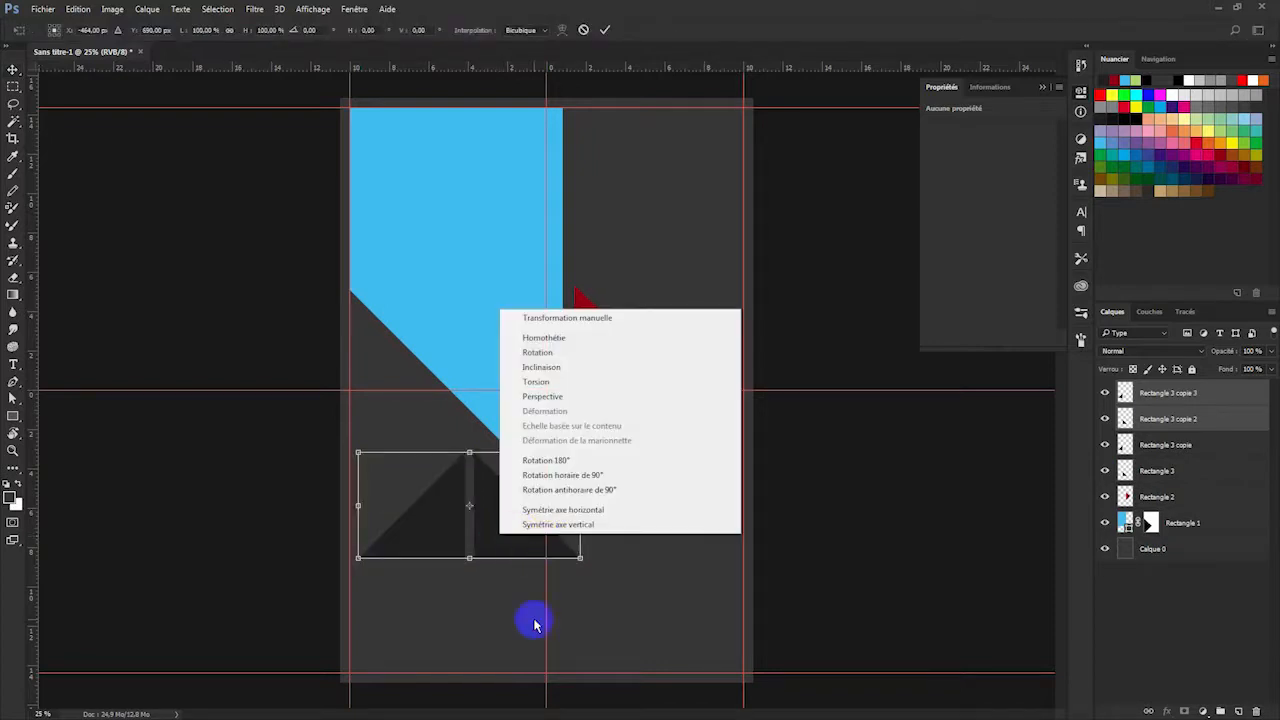
click(560, 460)
drag(494, 489, 507, 605)
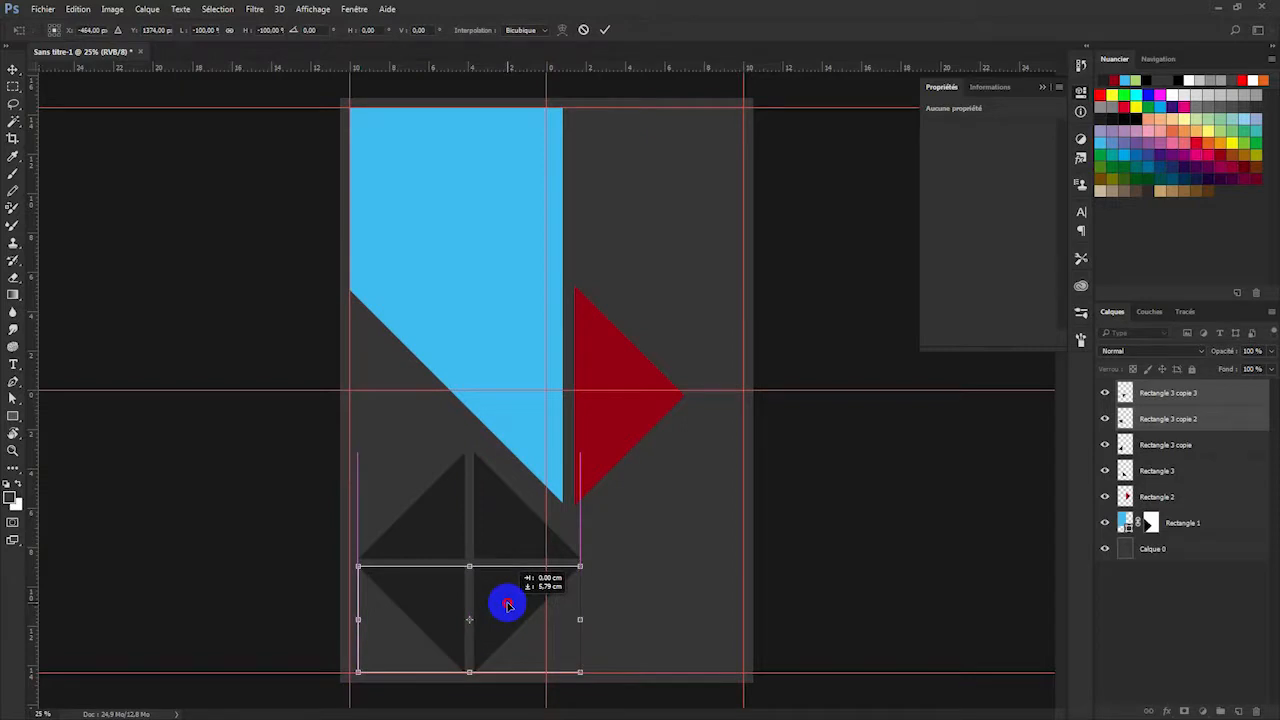
drag(507, 605, 508, 606)
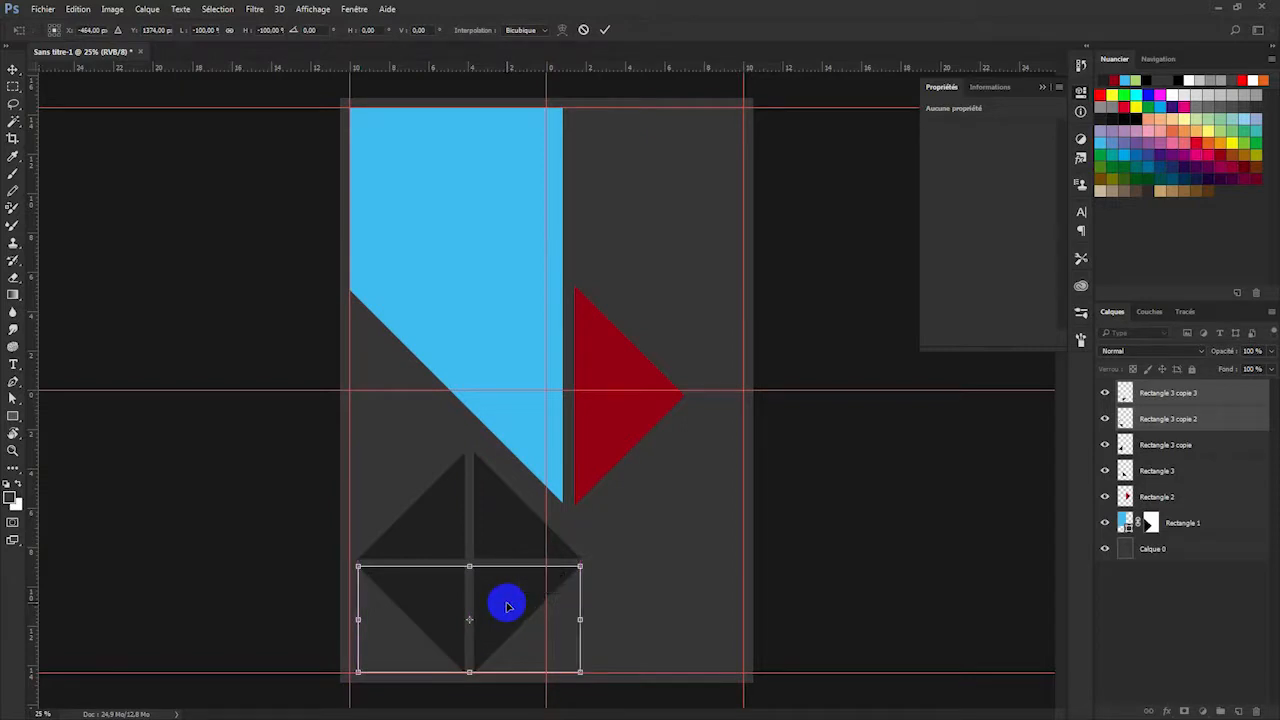
key(Return)
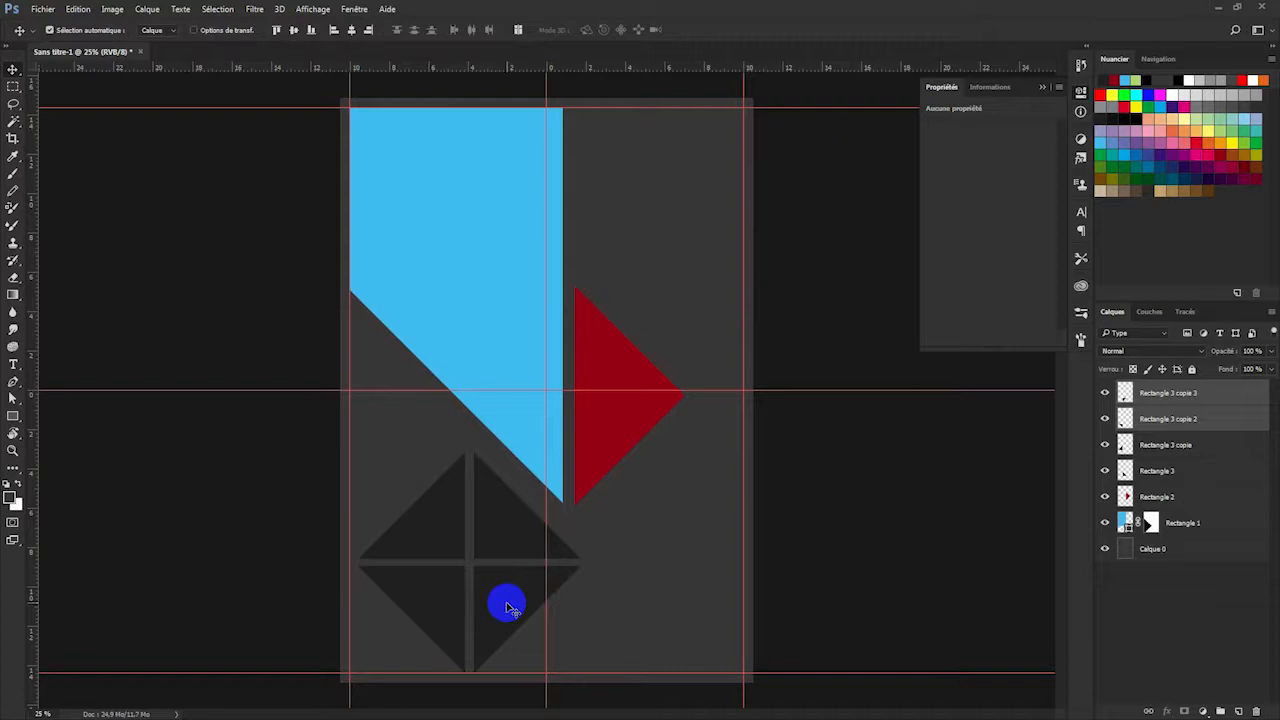
Group the four dark triangle layers and name the group c_ent.
shift+click(1183, 474)
ctrl+click(1168, 393)
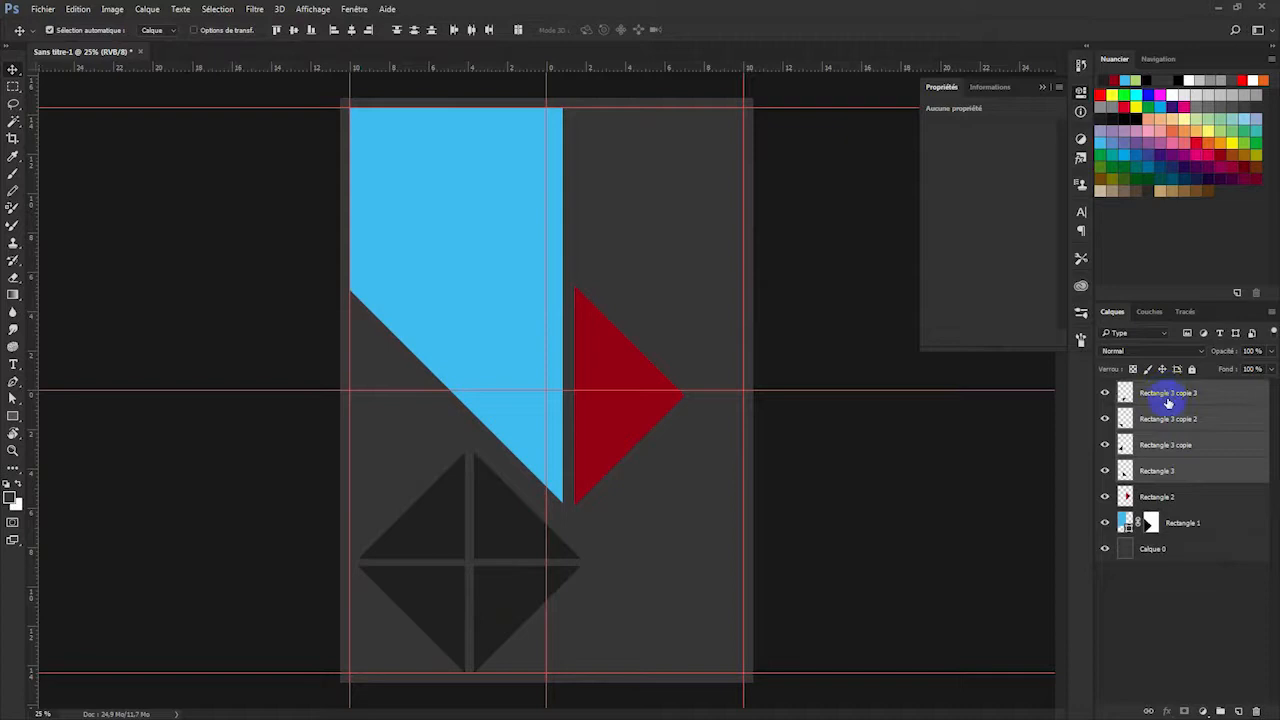
click(1174, 474)
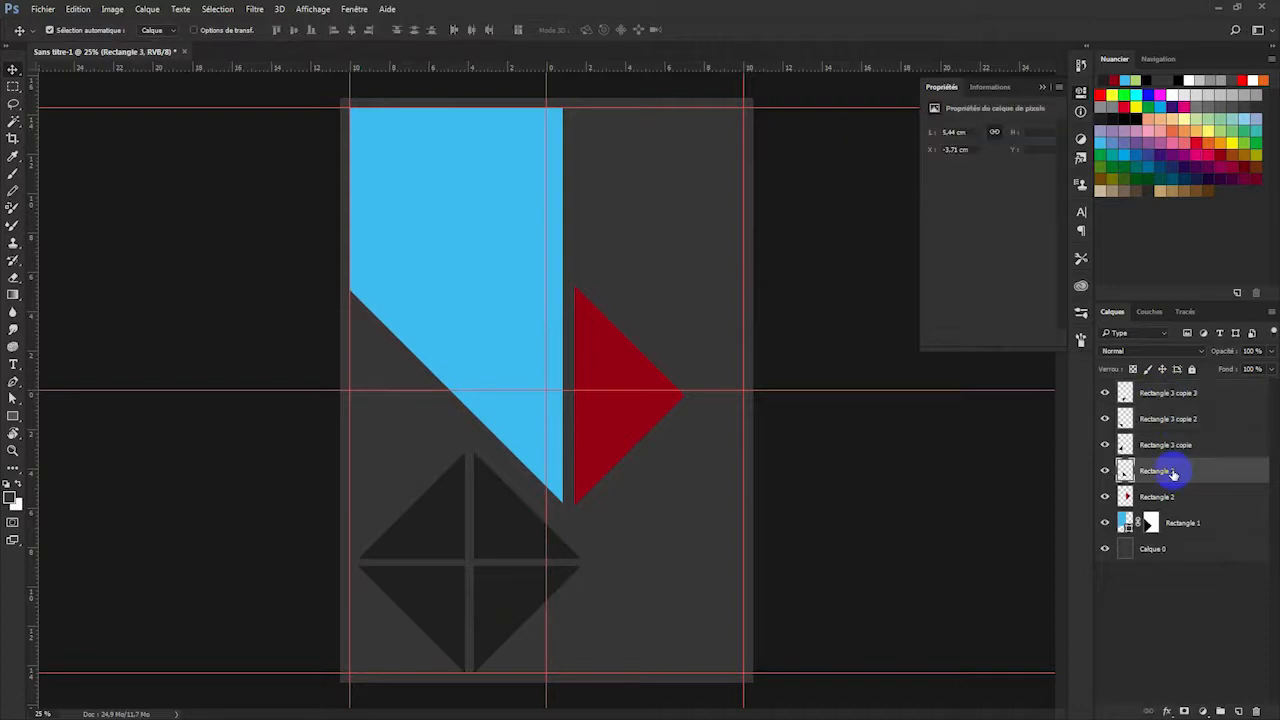
shift+click(1178, 394)
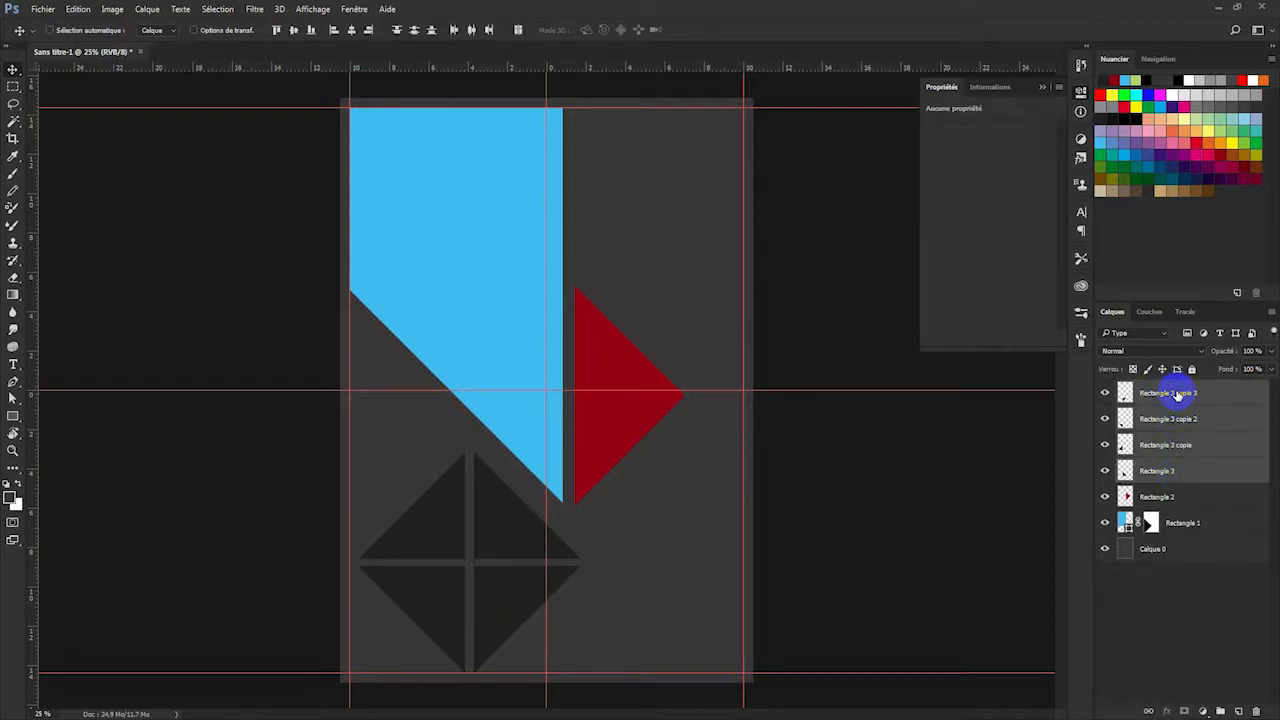
key(ctrl+g)
double_click(1158, 388)
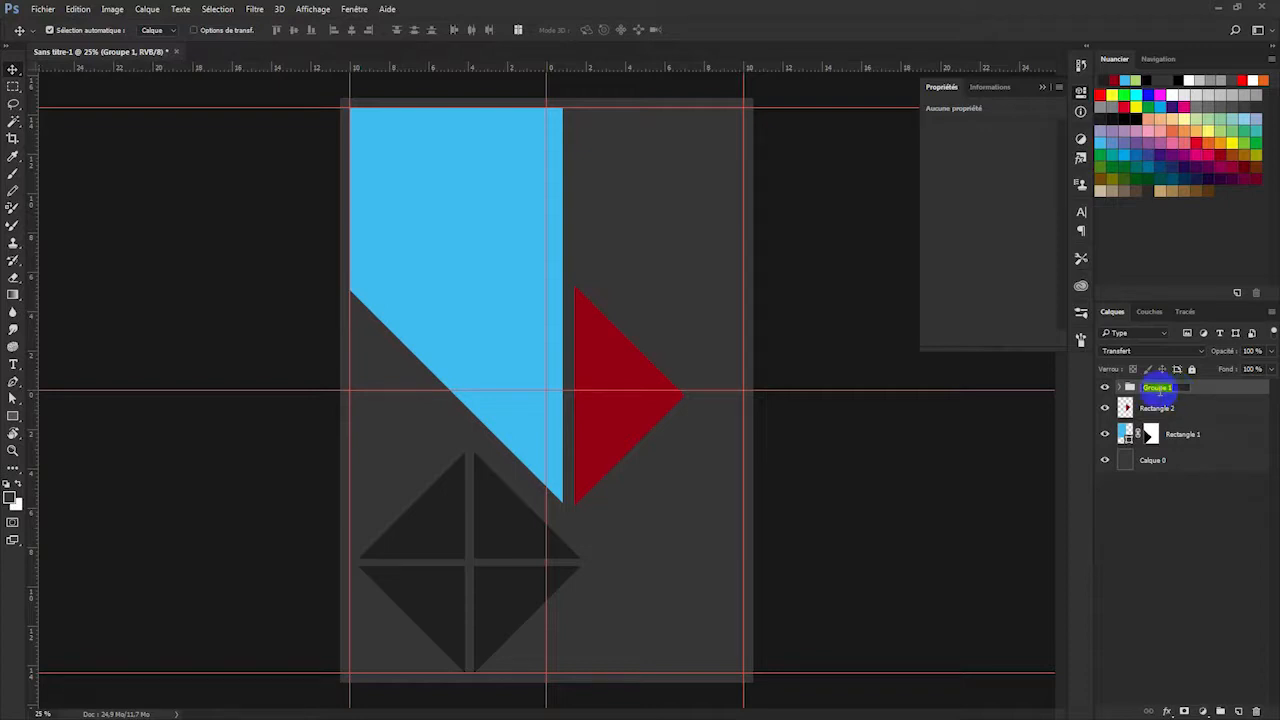
text(d)
click(1195, 391)
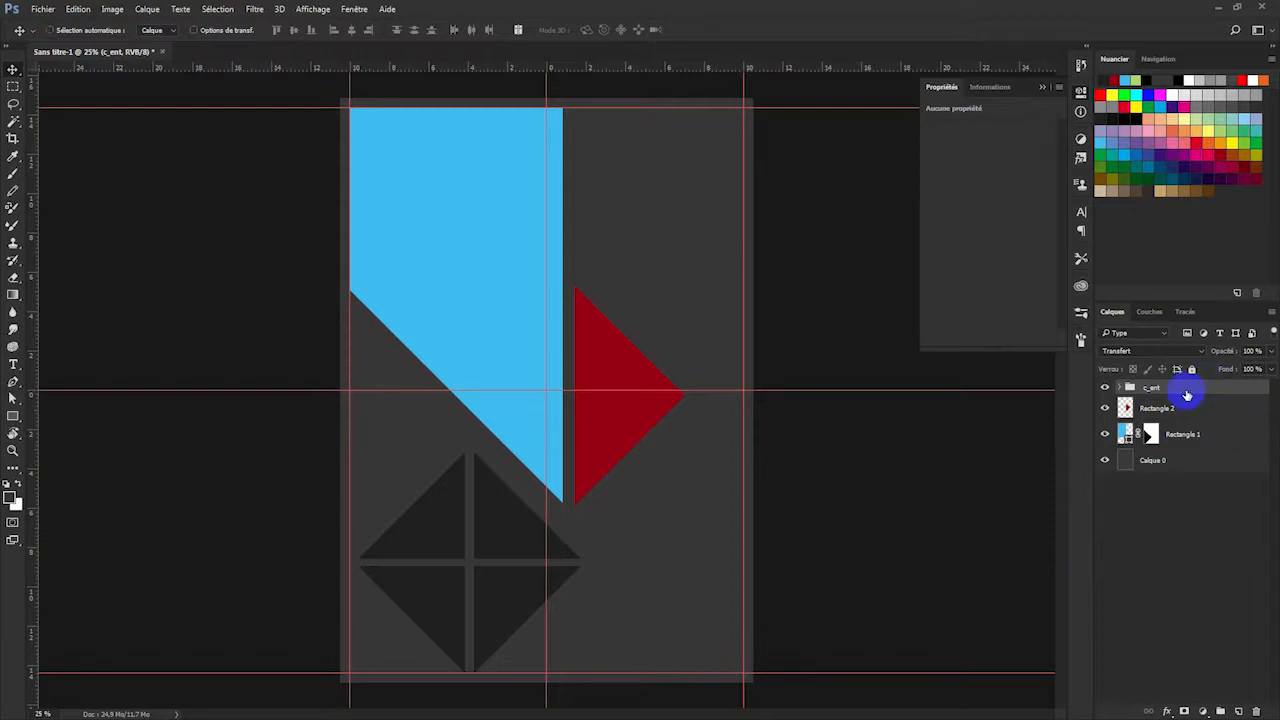
Scale the c_ent group down to about 43% and place it near the page's bottom, left of the centre guide.
key(ctrl+t)
drag(514, 517, 694, 526)
drag(768, 460, 480, 565)
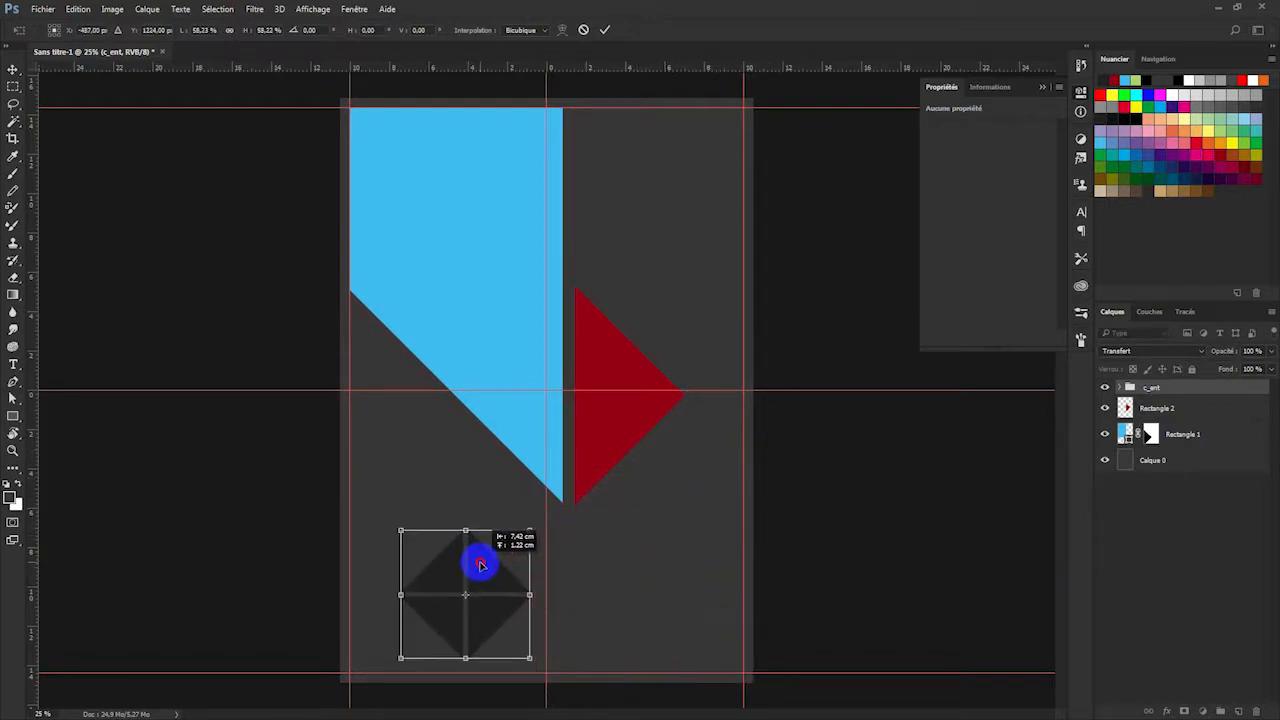
drag(530, 530, 482, 596)
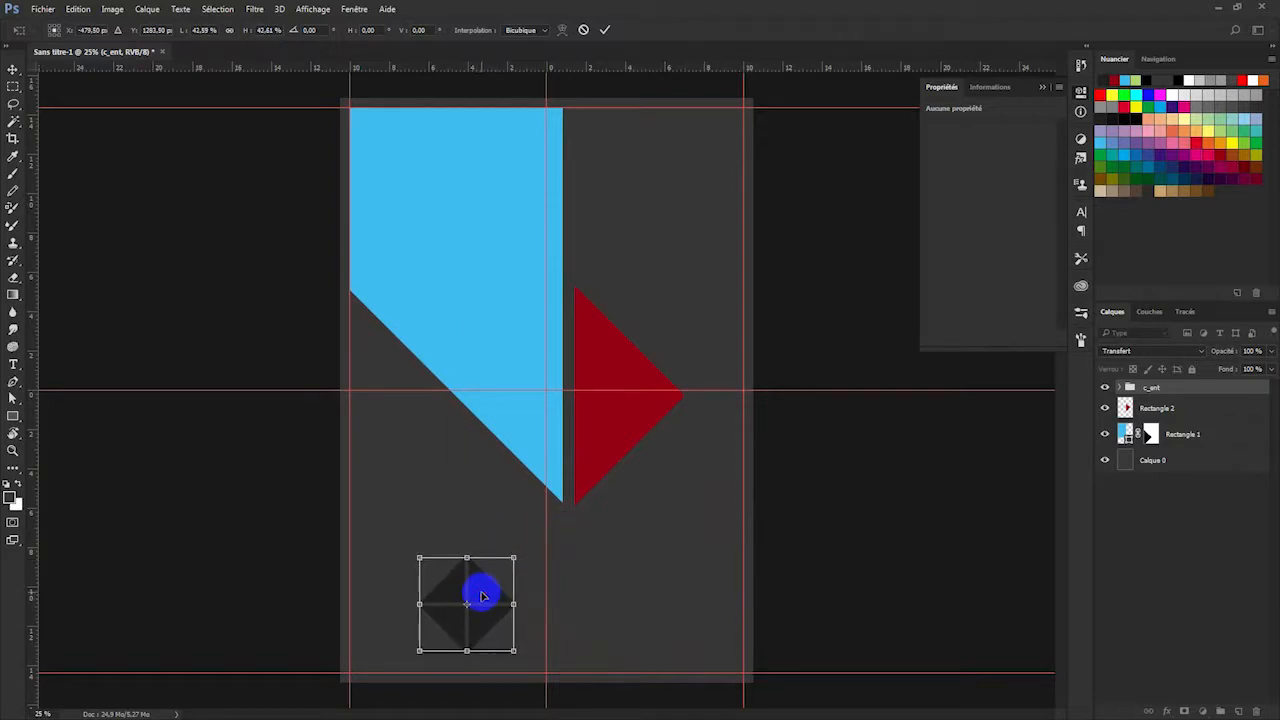
key(Return)
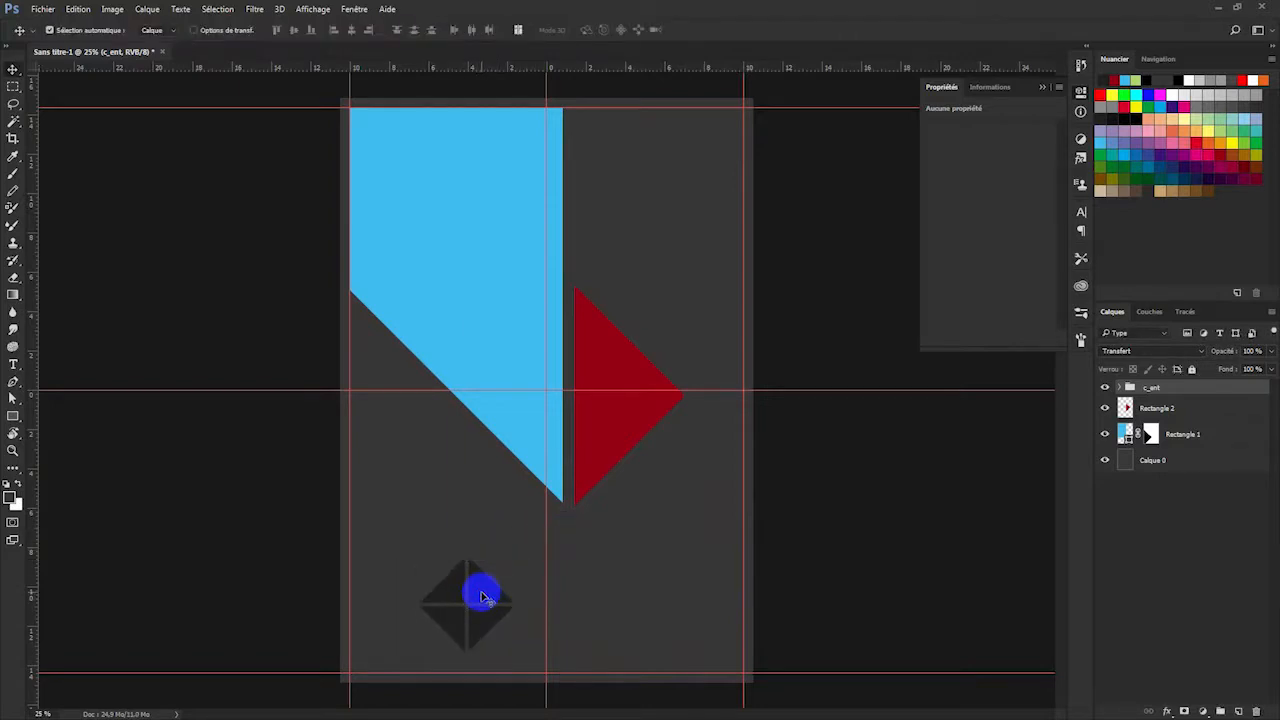
Rename the c_ent group as c_ent_g.
double_click(1152, 388)
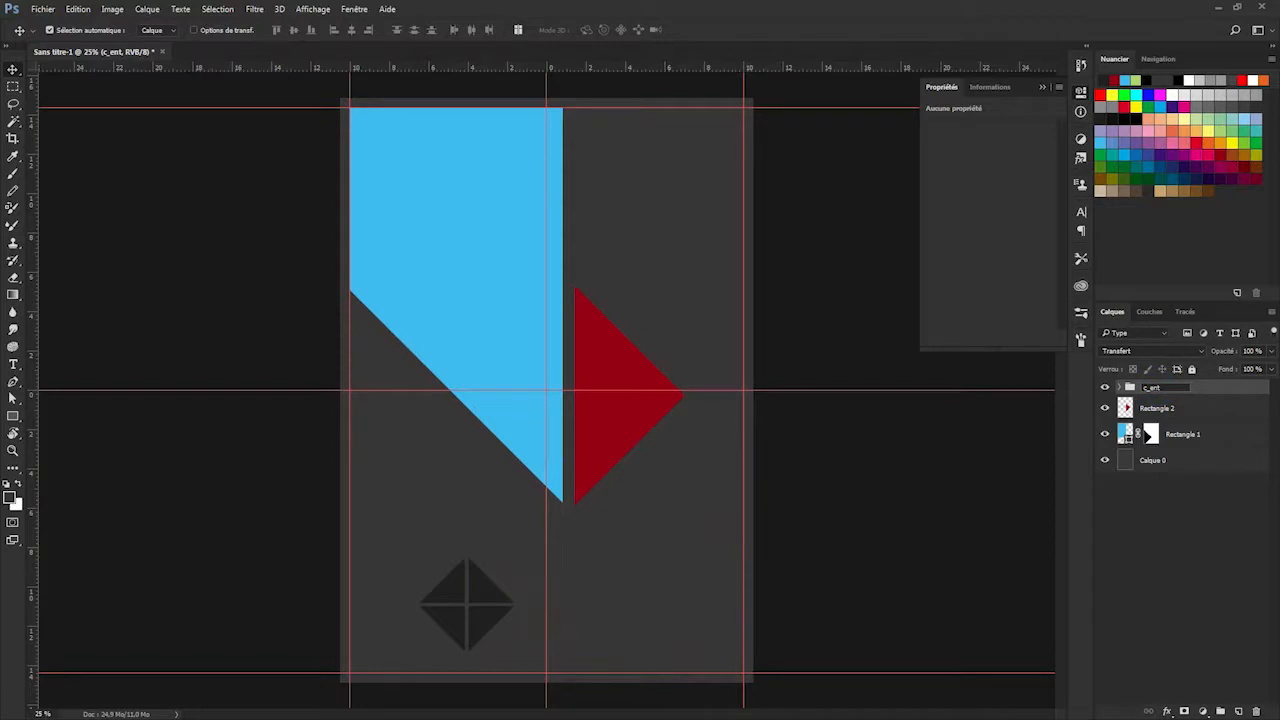
text(_g)
click(1226, 390)
Duplicate the c_ent_g group and name the copy c_ent_d.
key(ctrl+j)
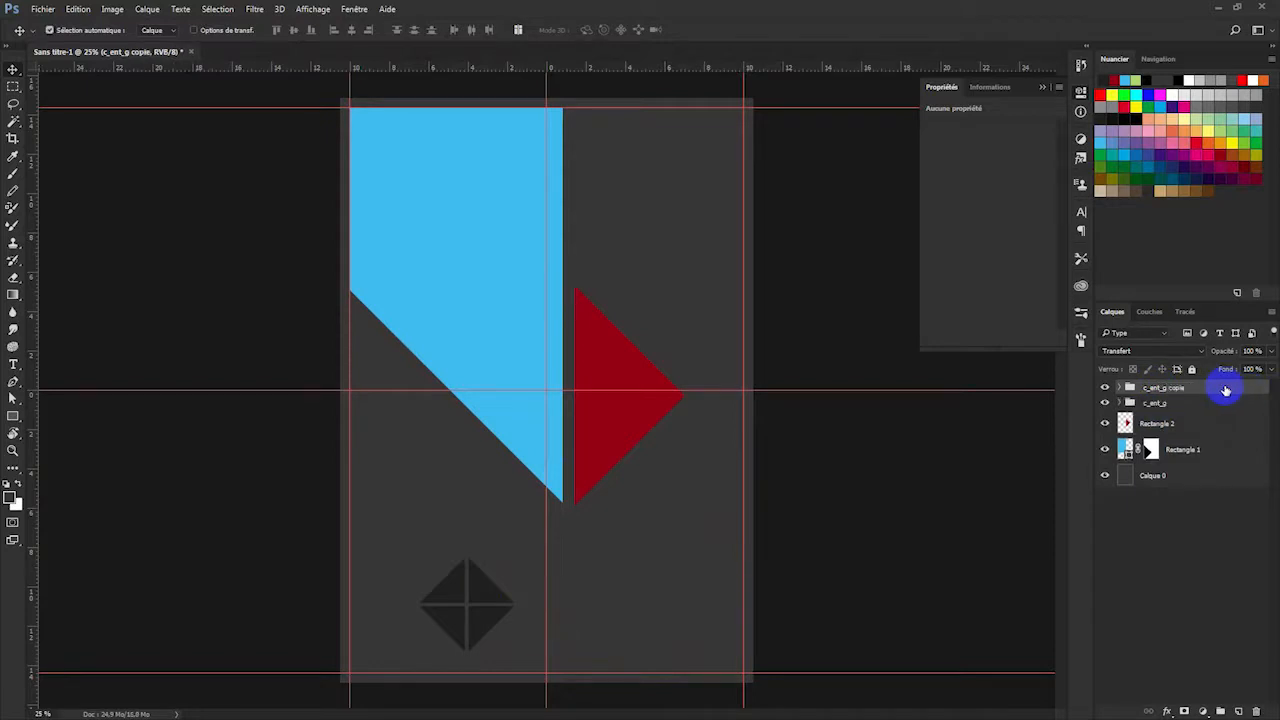
double_click(1165, 388)
drag(1163, 388, 1198, 389)
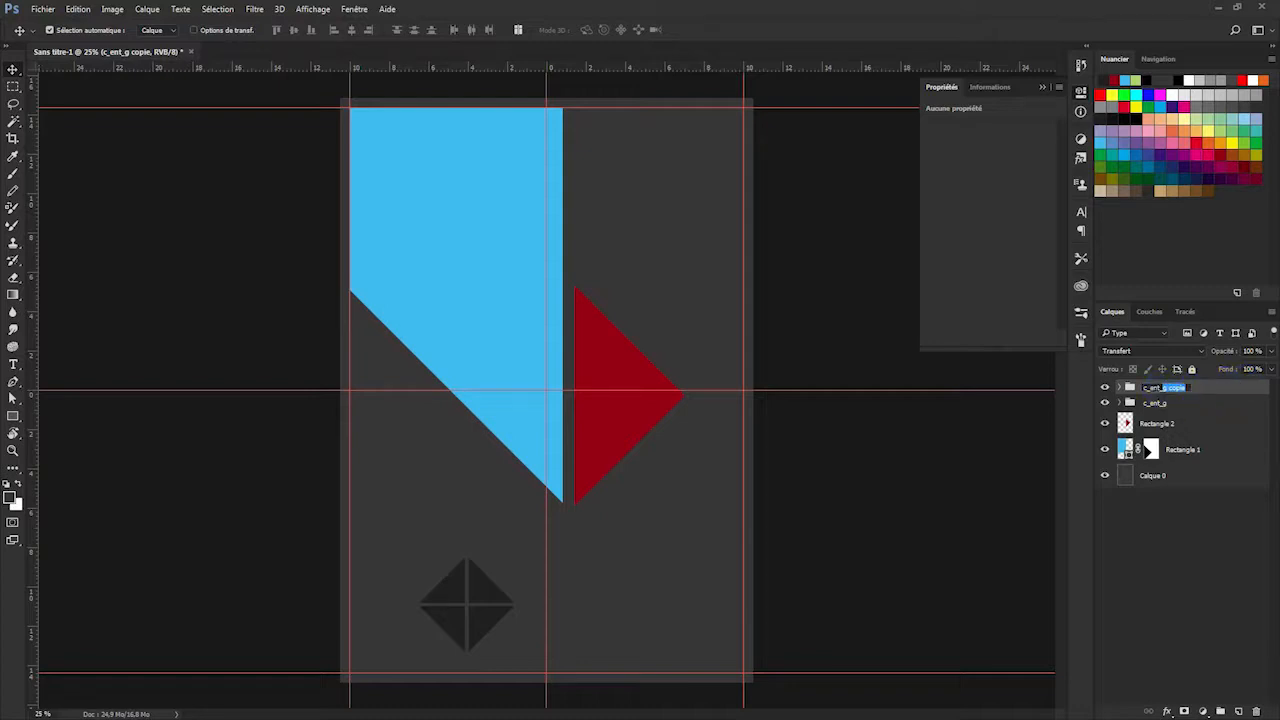
text(d)
click(1235, 394)
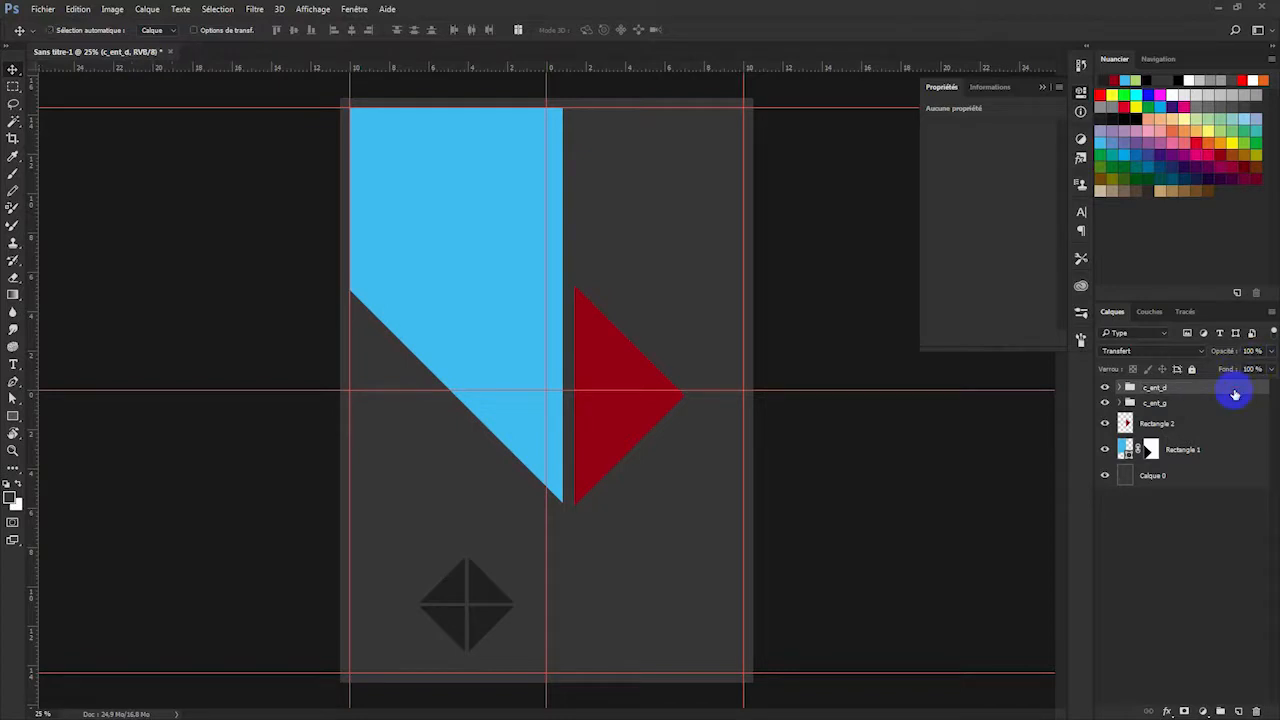
Enlarge the c_ent_d diamond and place it to the right of the small diamond, just below the red triangle.
key(ctrl+t)
drag(480, 574, 711, 506)
key(Return)
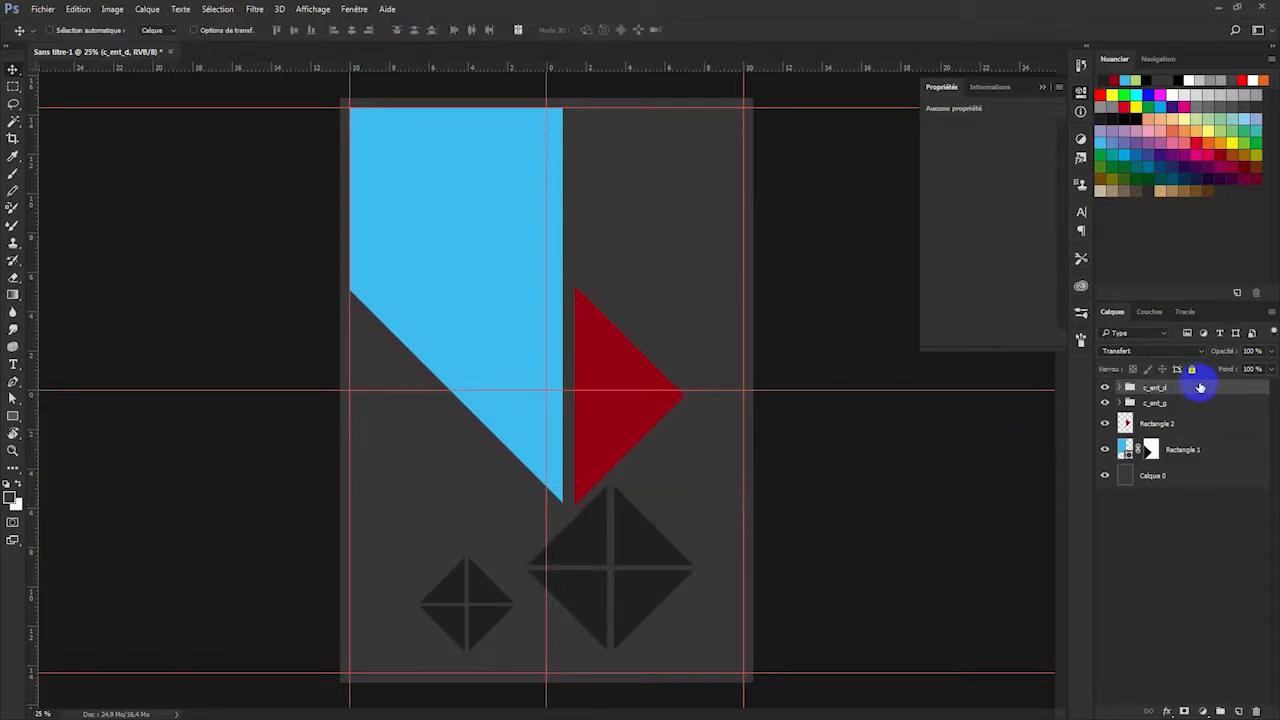
Duplicate the c_ent_d group and name the copy c_ent_h.
key(ctrl+j)
double_click(1165, 388)
drag(1180, 390, 1163, 388)
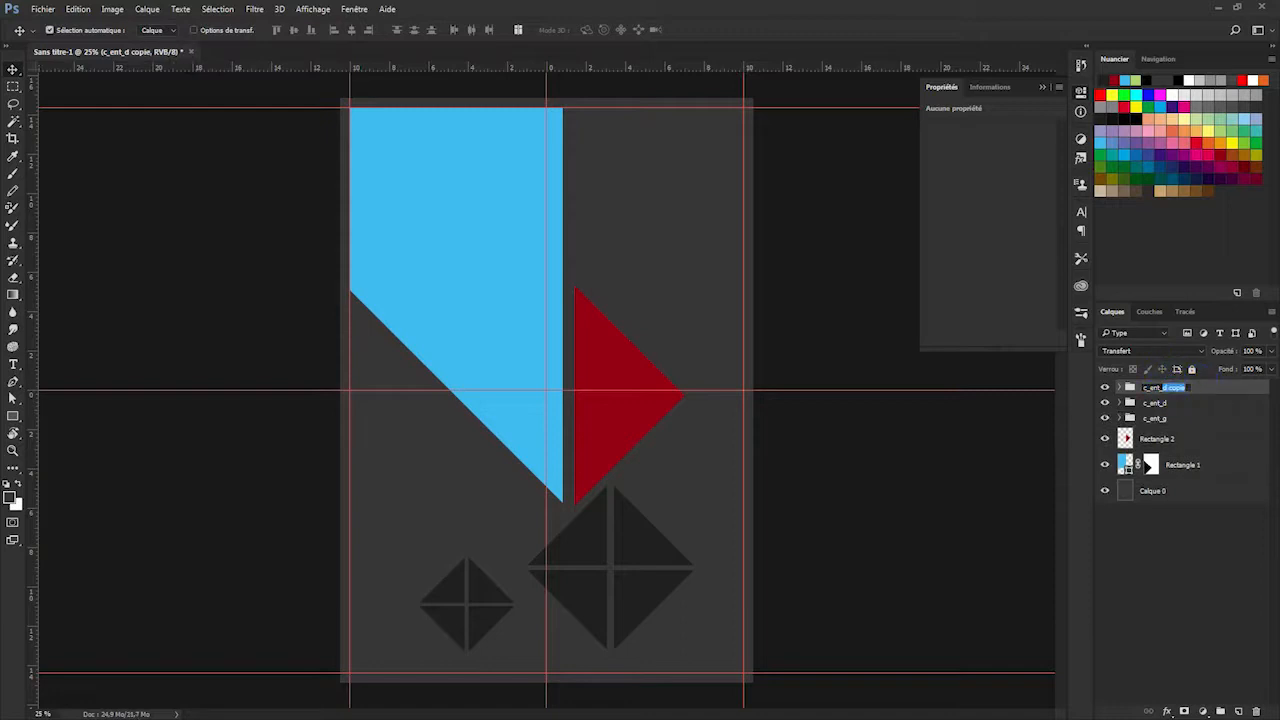
text(h)
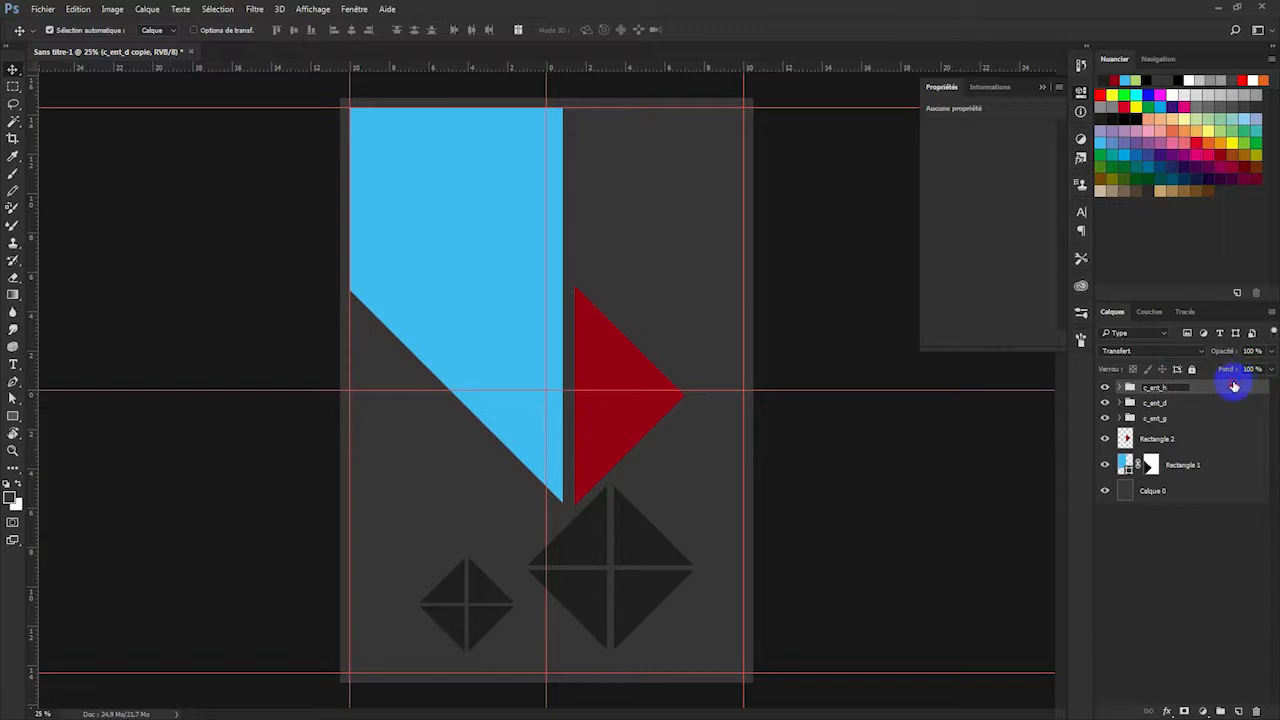
key(Return)
Move the c_ent_h diamond up and left so it sits beneath the blue shape's diagonal edge, against the centre guide.
key(ctrl+t)
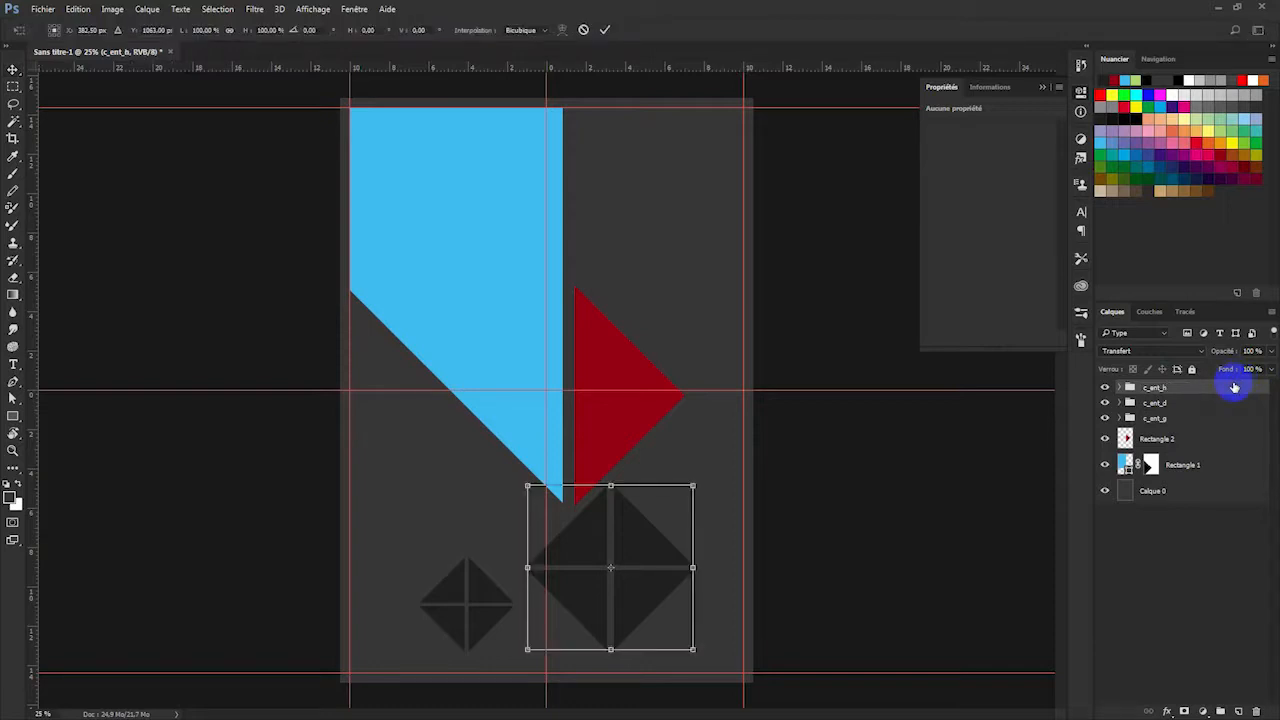
drag(611, 537, 481, 481)
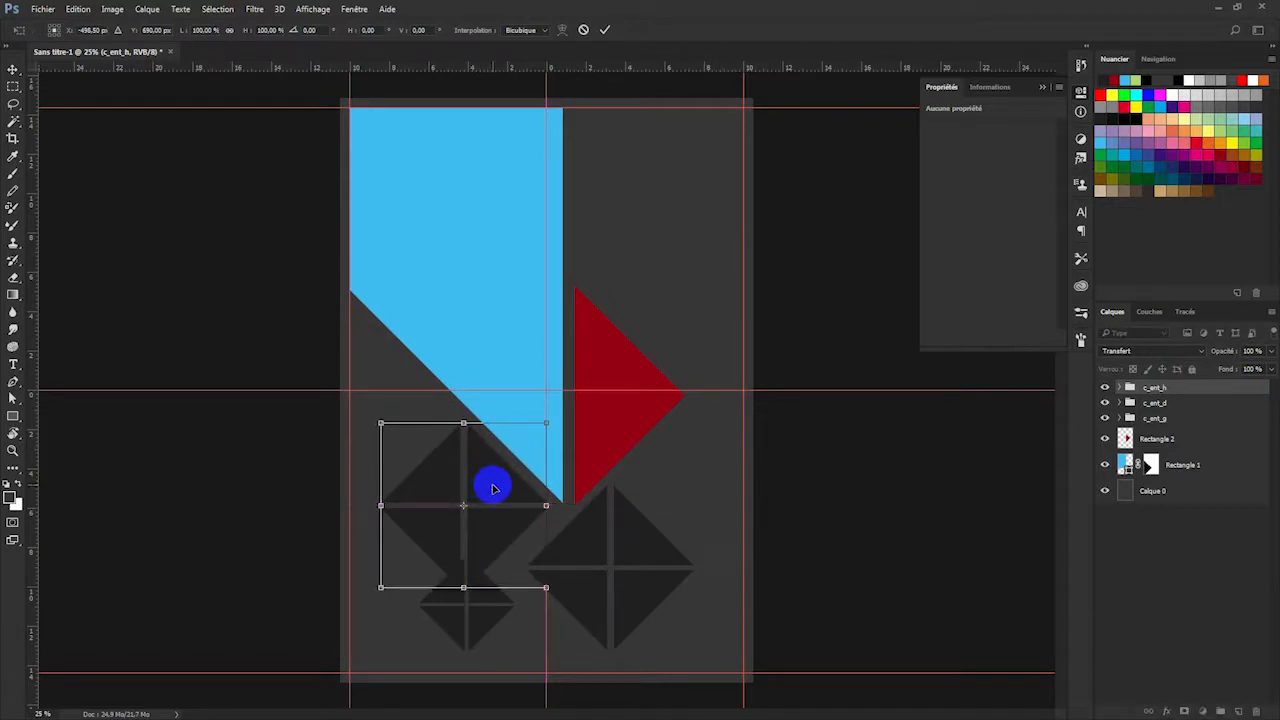
key(Return)
Delete the upper-left triangle of the c_ent_h diamond and collapse its group.
click(455, 490)
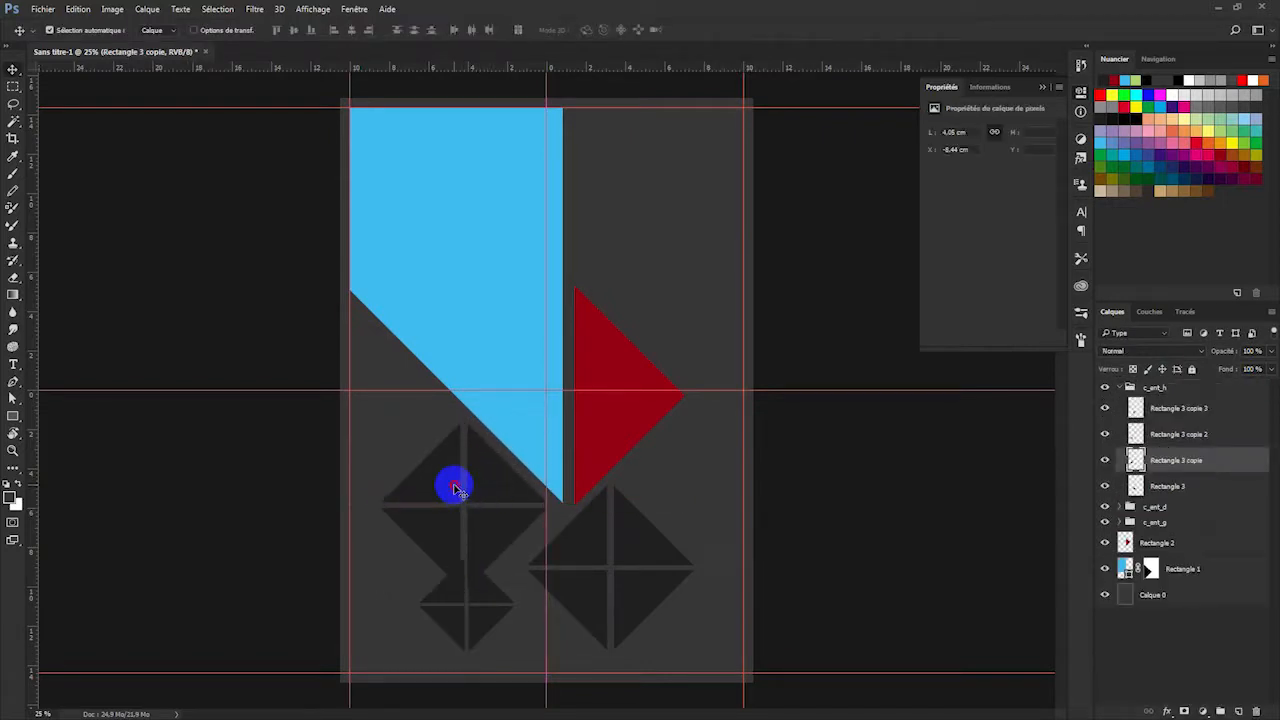
key(Delete)
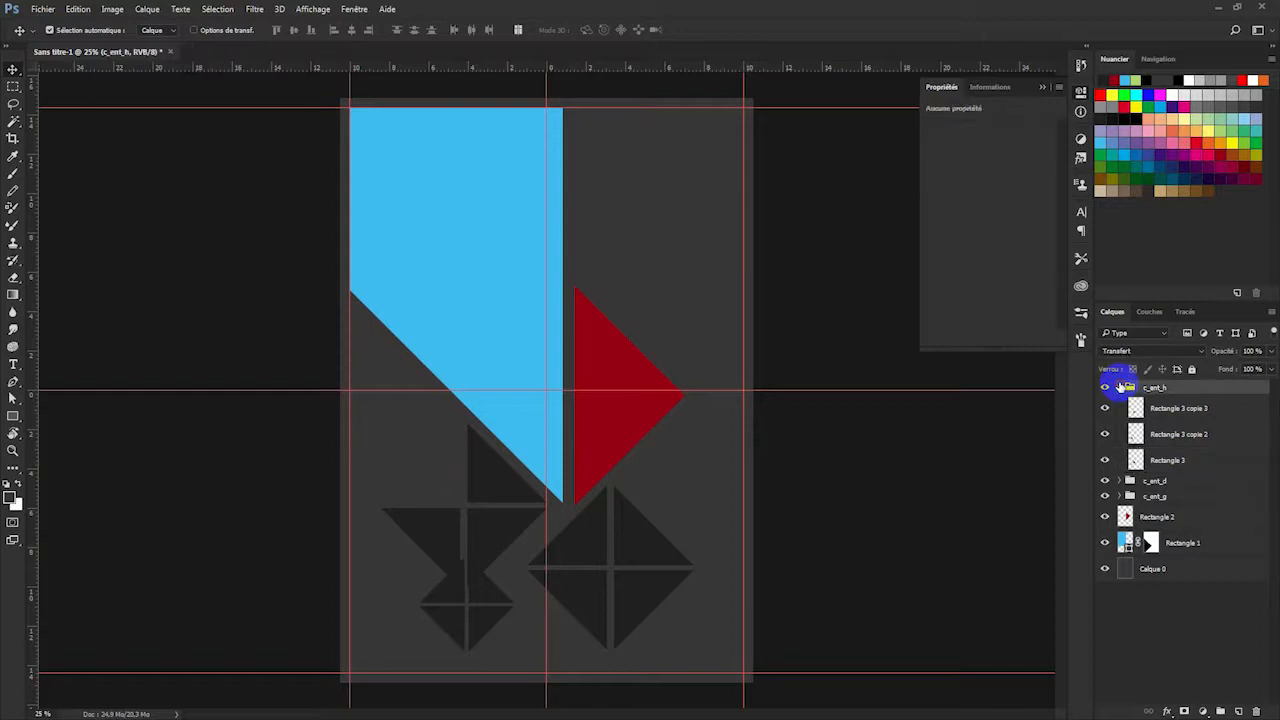
click(1121, 386)
click(1165, 404)
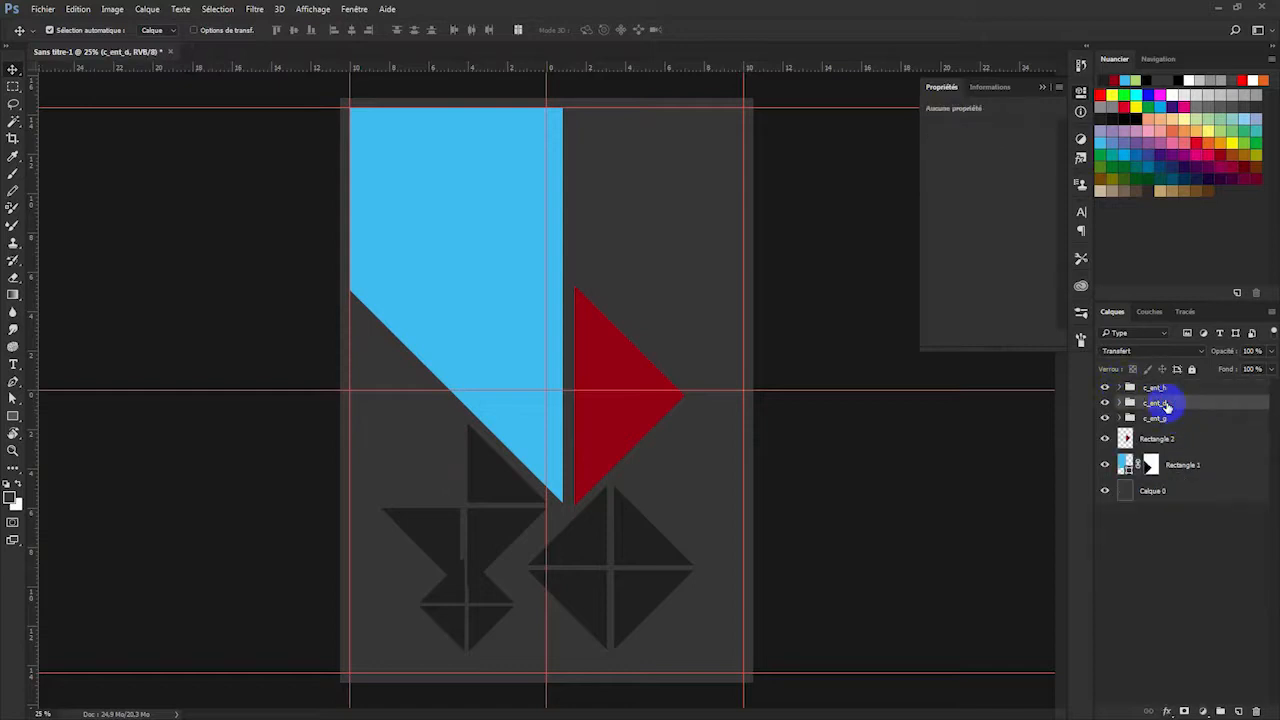
key(ctrl+t)
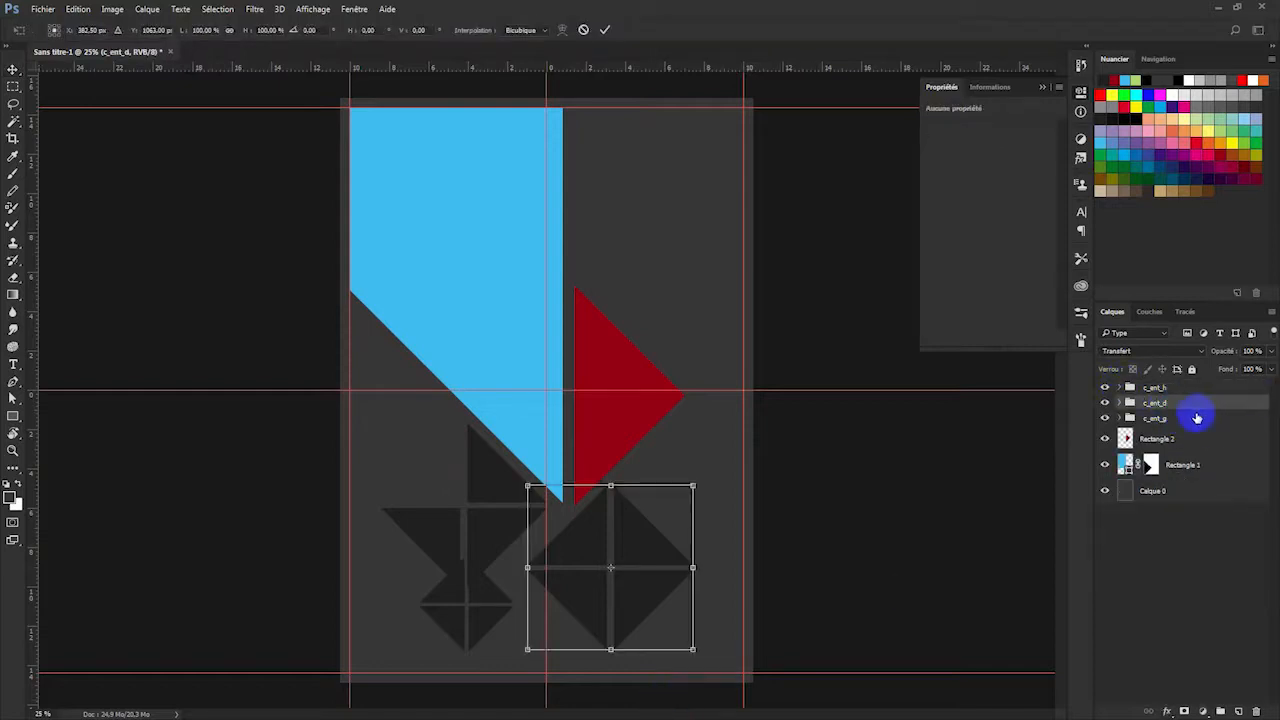
key(Escape)
Move the small c_ent_g diamond toward the page's lower-left corner, then delete its group.
click(1175, 422)
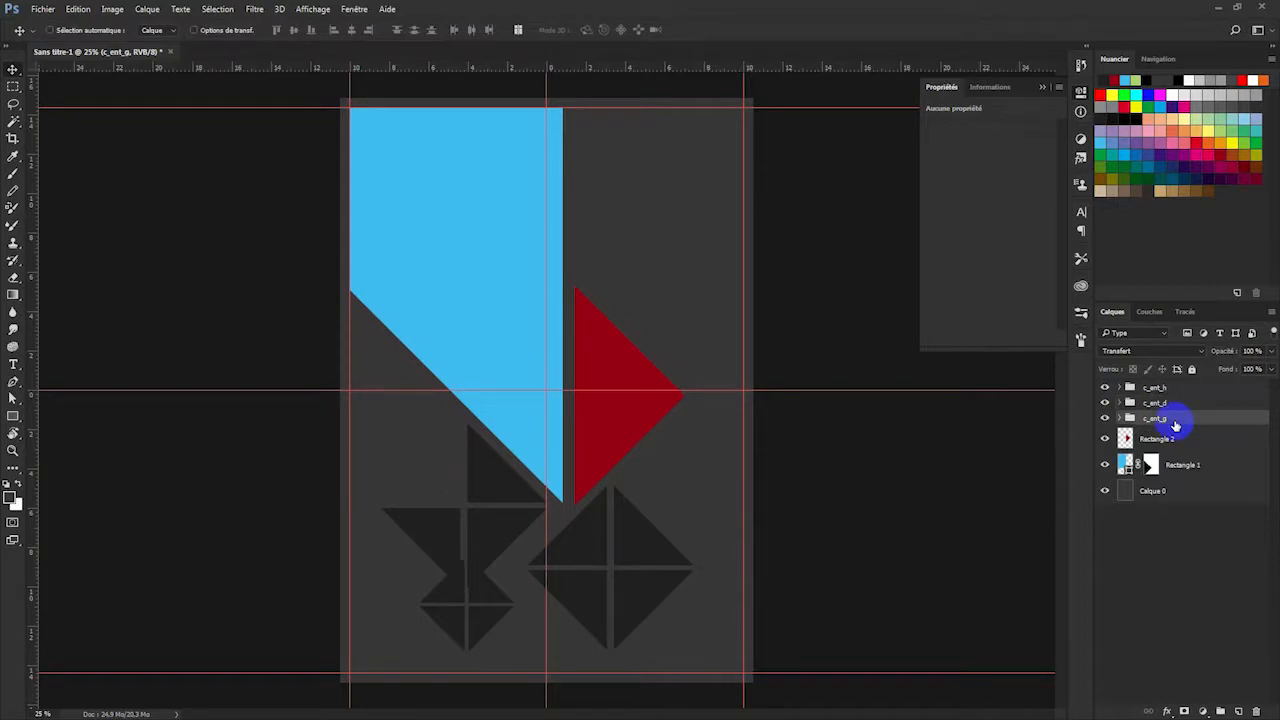
key(ctrl+t)
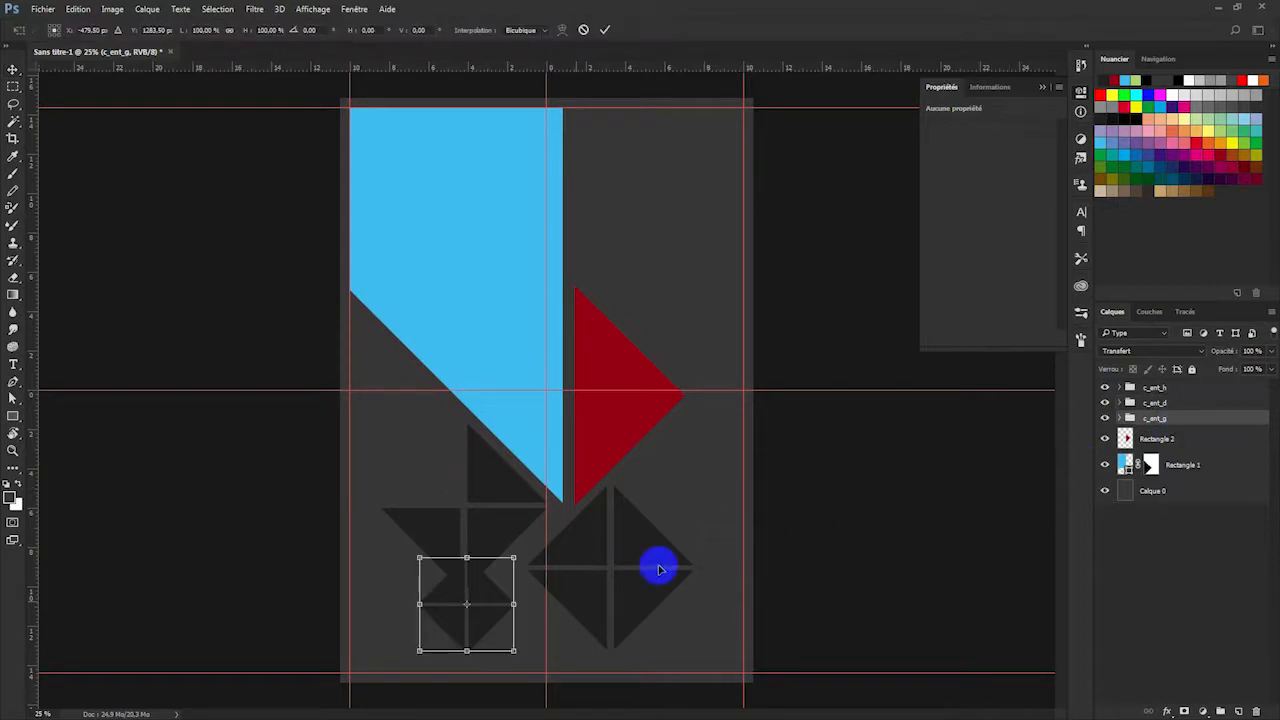
drag(474, 623, 423, 635)
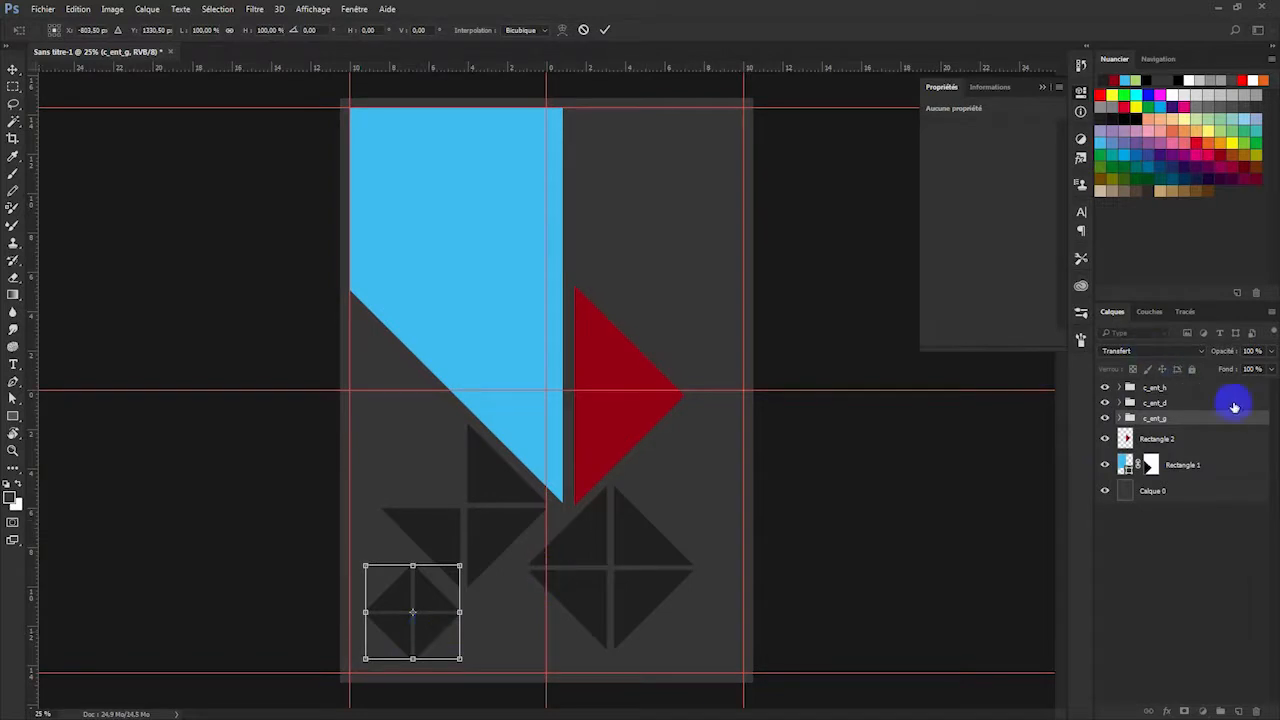
key(Delete)
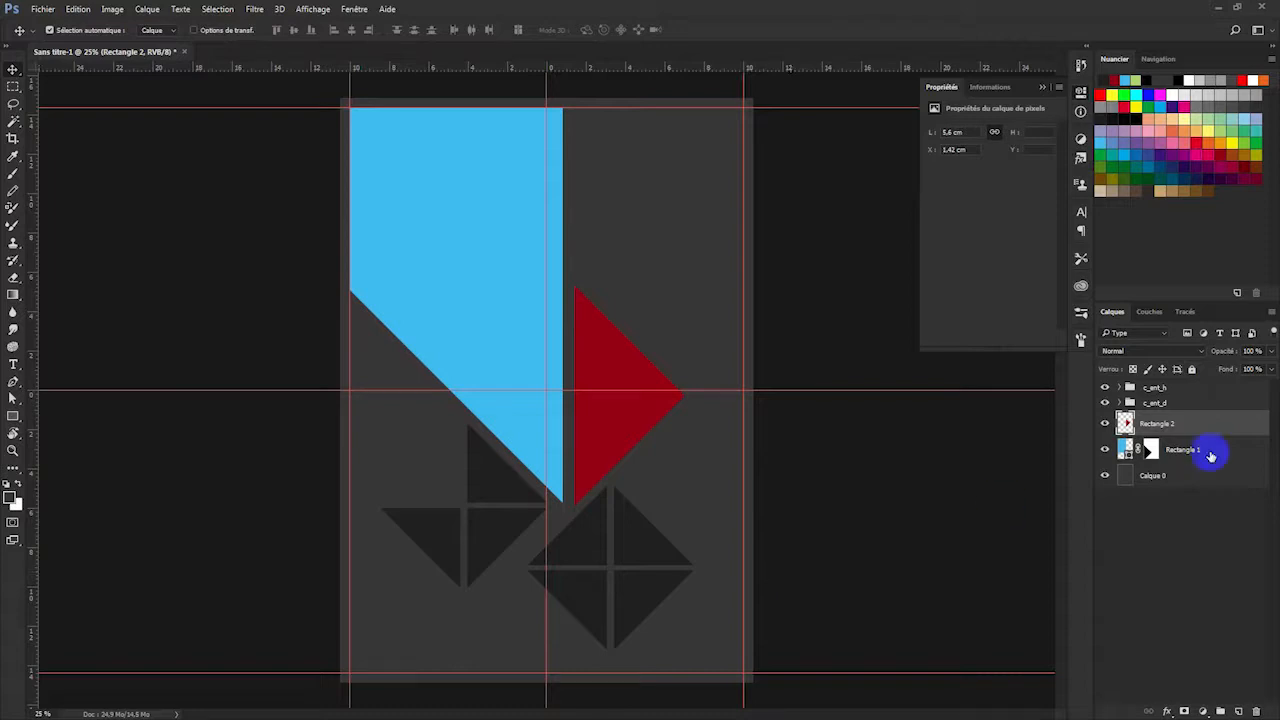
Shift the two lower triangles of the c_ent_d diamond left, keeping them level, by about one triangle width so they sit offset from the upper pair.
drag(1153, 427, 529, 651)
click(660, 590)
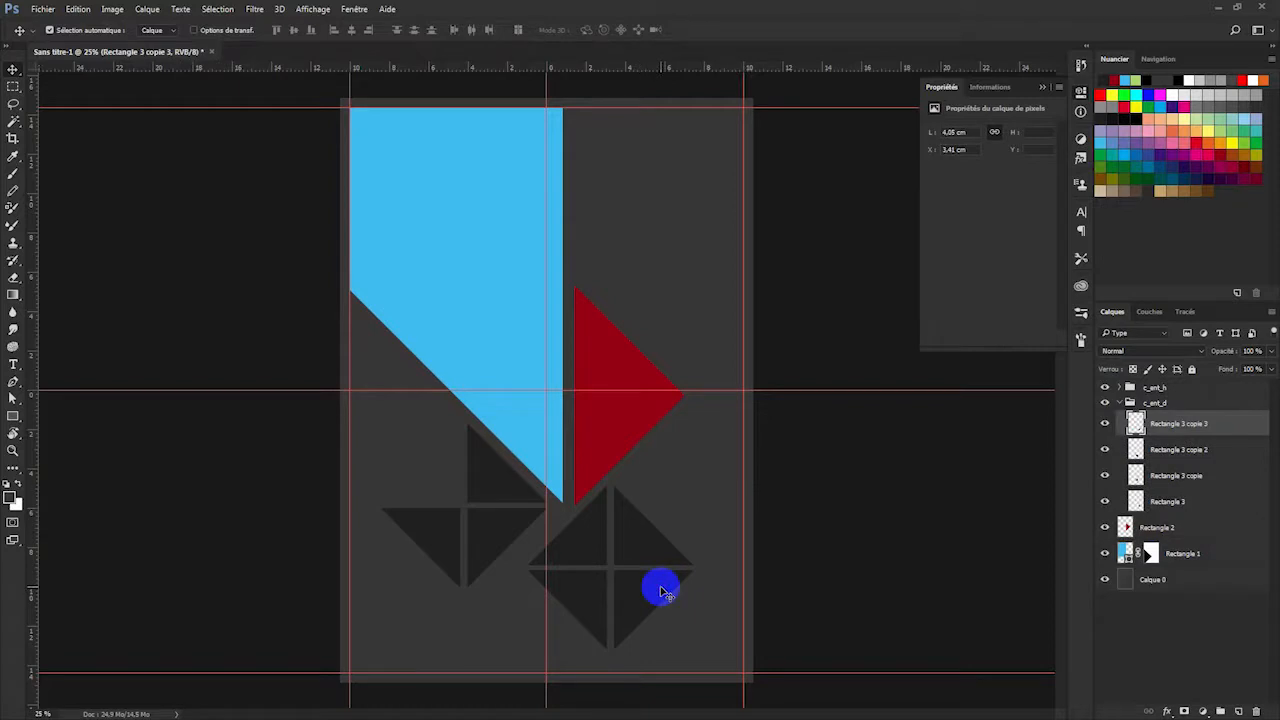
shift+click(580, 607)
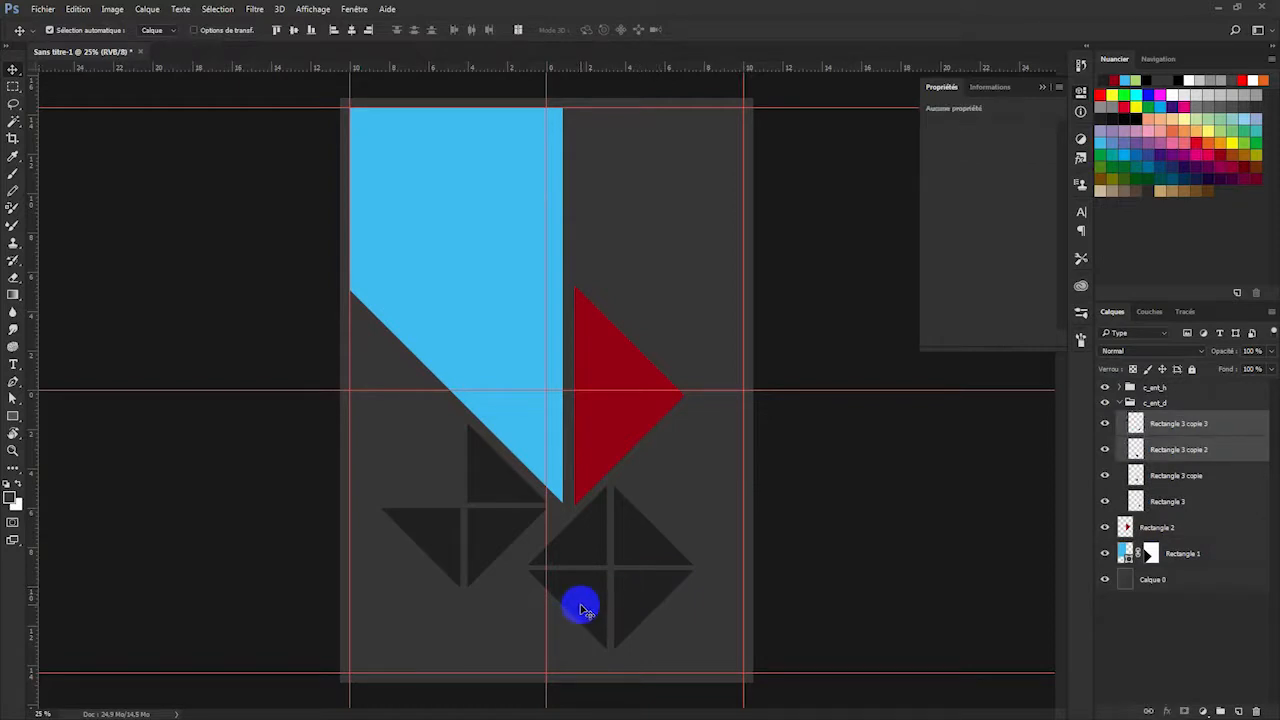
key(shift+Left)
key(shift+Left)
key(shift+Left)
key(shift+Left)
key(shift+Left)
key(shift+Left)
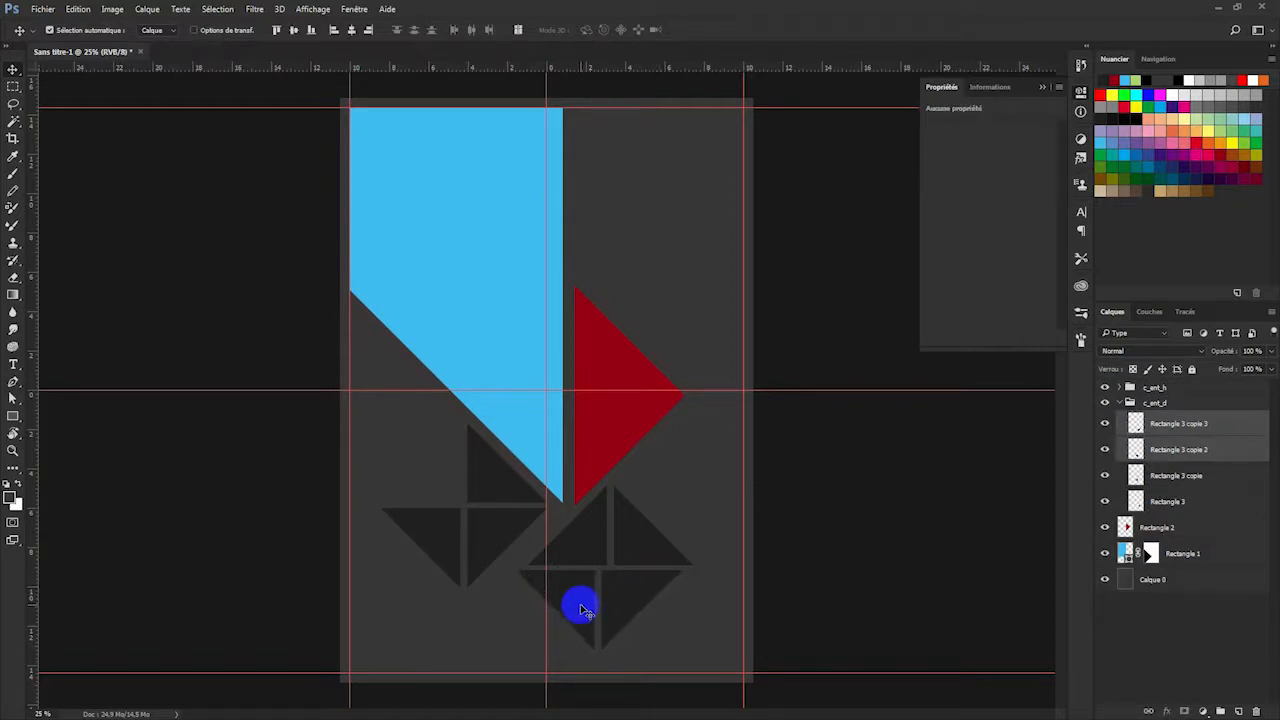
key(shift+Left)
key(shift+Left)
key(shift+Left)
key(shift+Left)
key(shift+Left)
key(shift+Left)
key(shift+Left)
key(shift+Left)
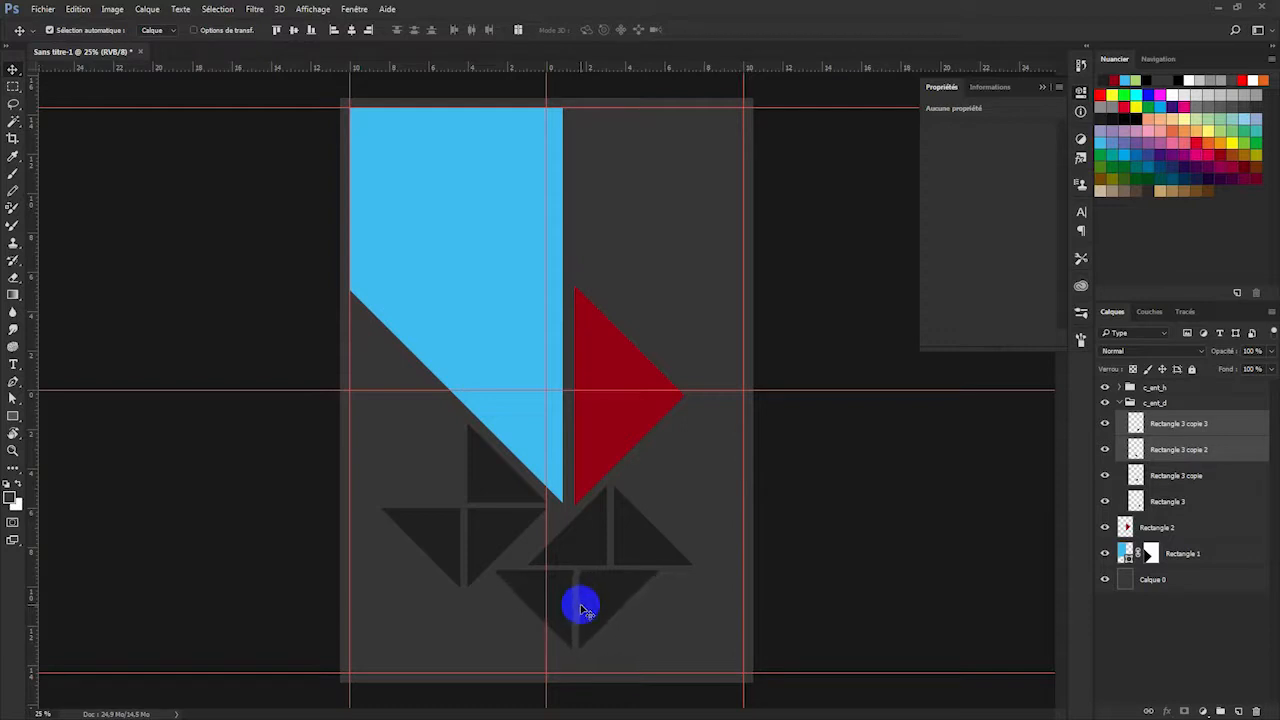
key(shift+Left)
key(shift+Left)
key(shift+Left)
key(shift+Left)
key(shift+Left)
key(shift+Left)
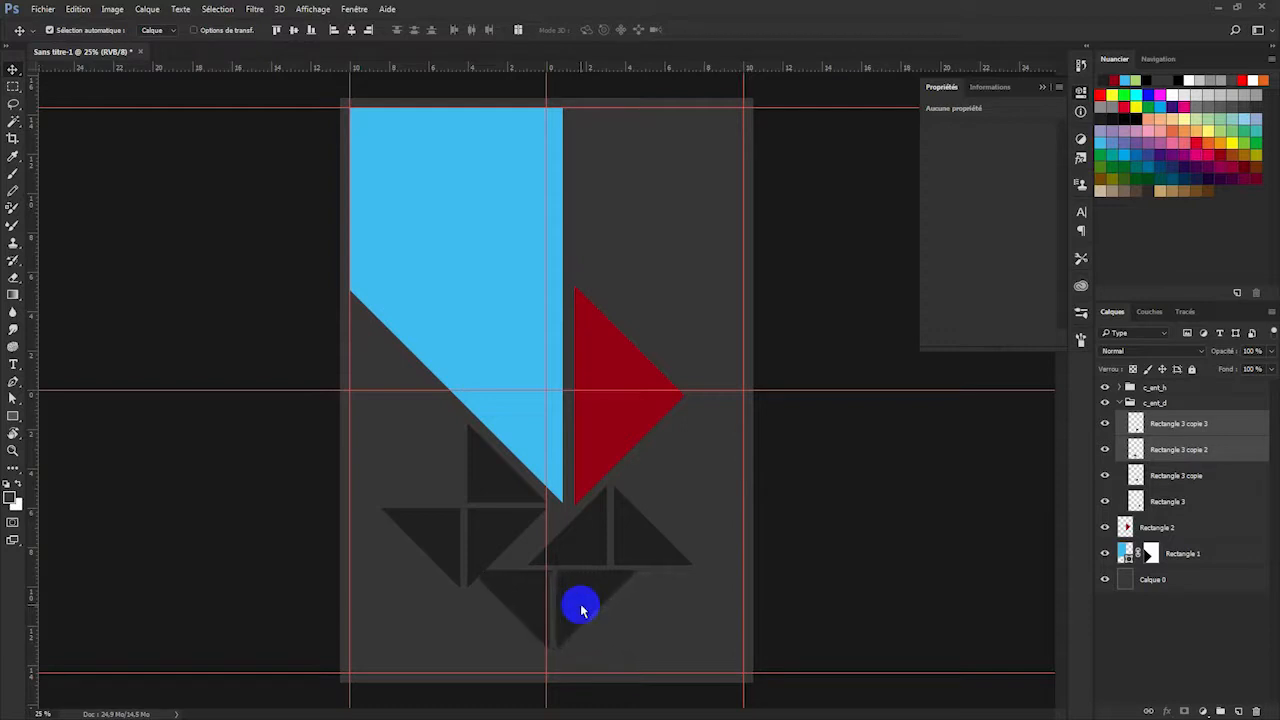
key(shift+Left)
key(shift+Left)
key(shift+Left)
key(shift+Left)
key(shift+Left)
key(shift+Left)
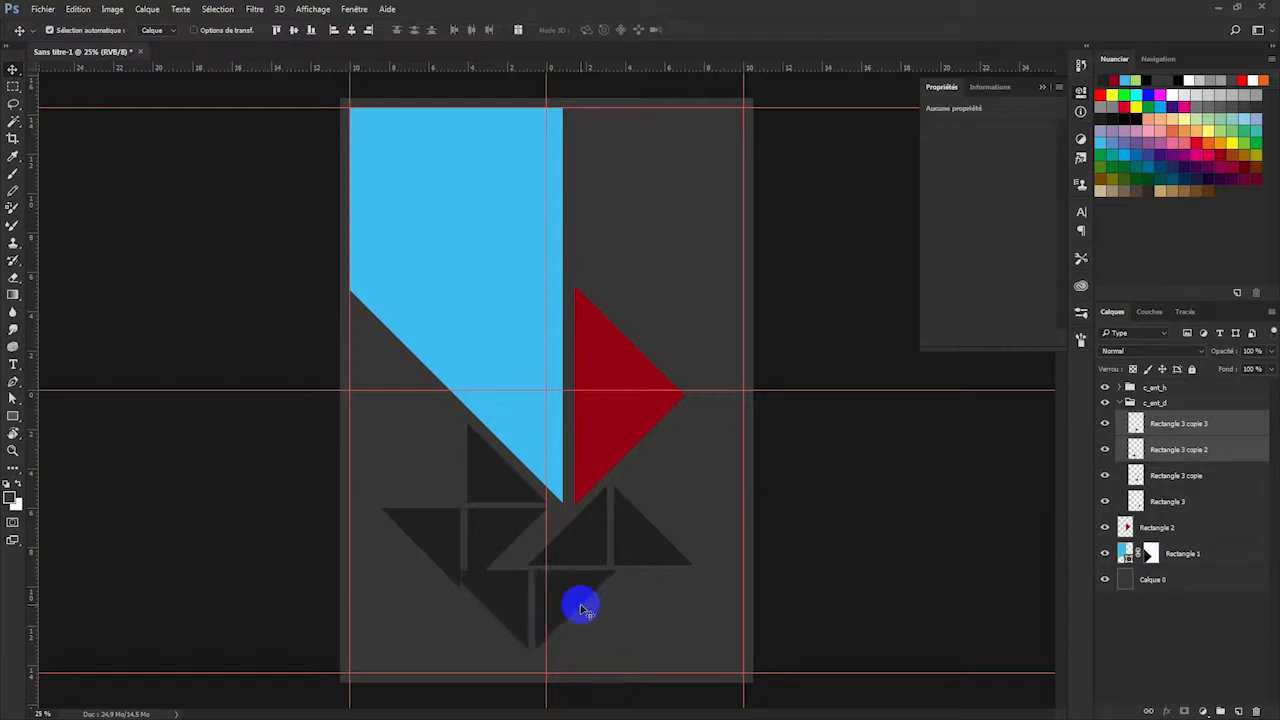
key(shift+Left)
key(shift+Left)
key(shift+Left)
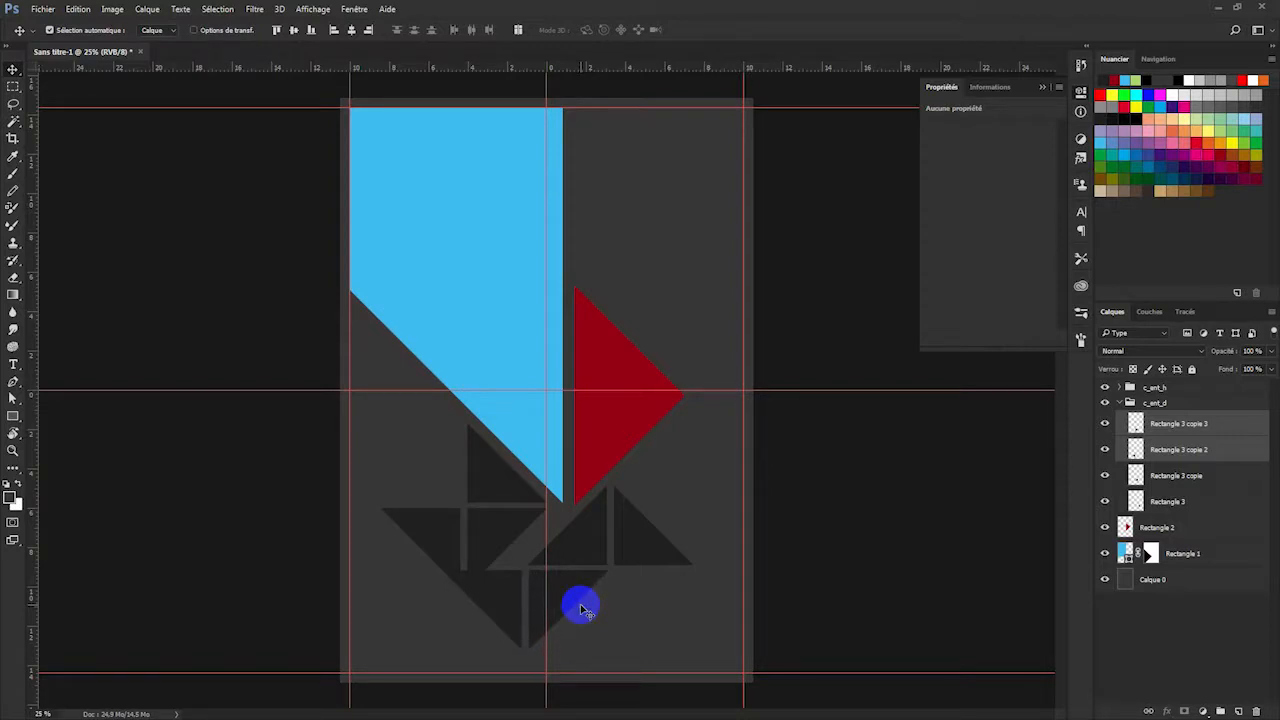
Move the whole c_ent_d group slightly up and to the right, parallel to the red triangle's lower edge.
click(1189, 406)
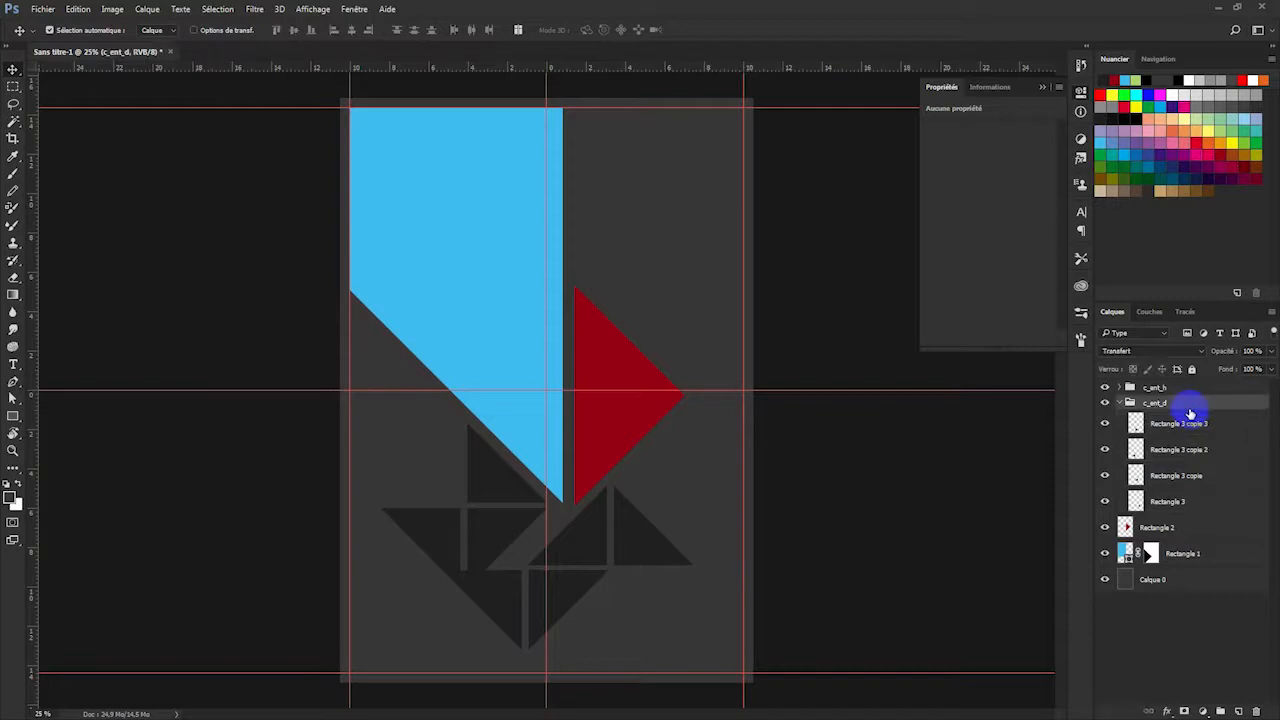
key(ctrl+t)
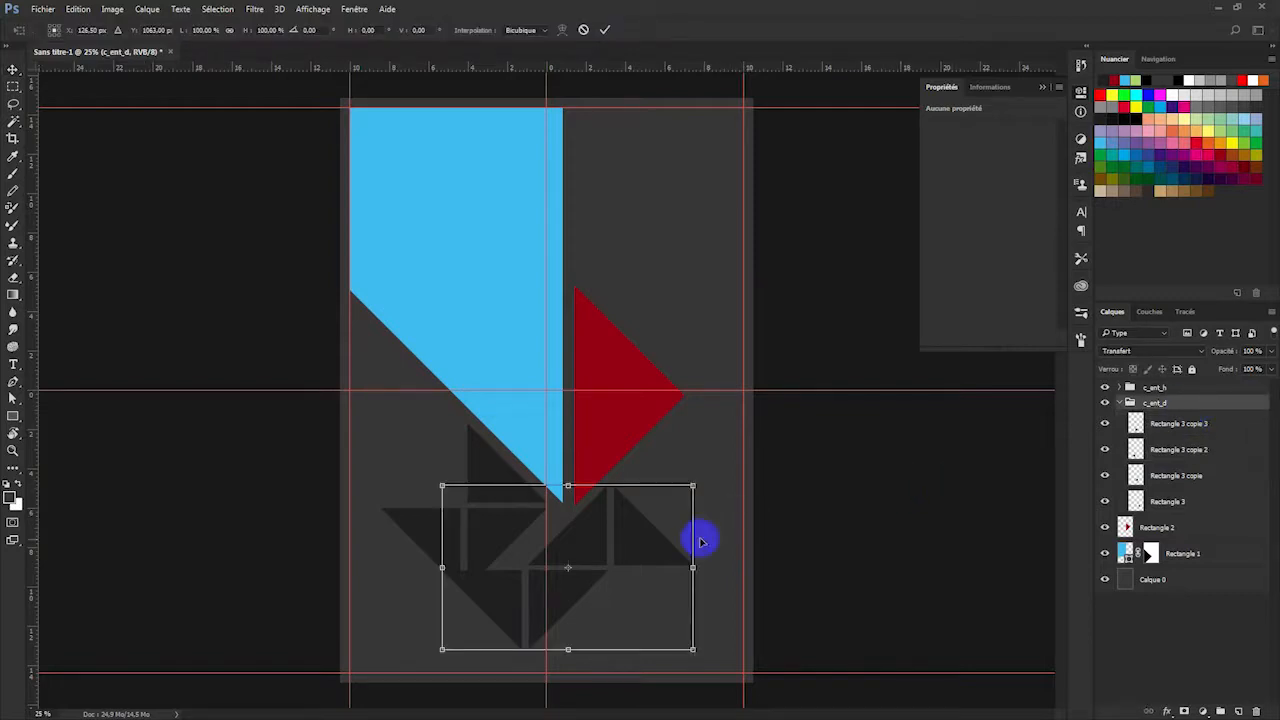
drag(648, 551, 684, 541)
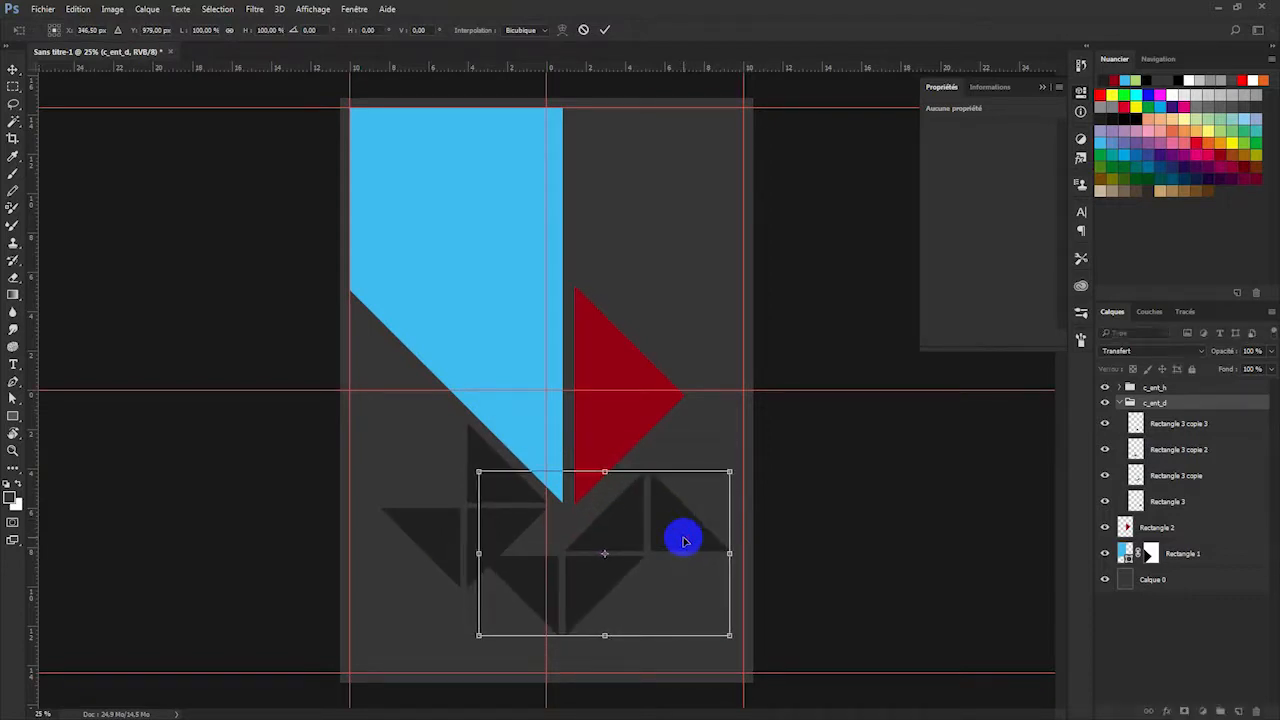
key(Return)
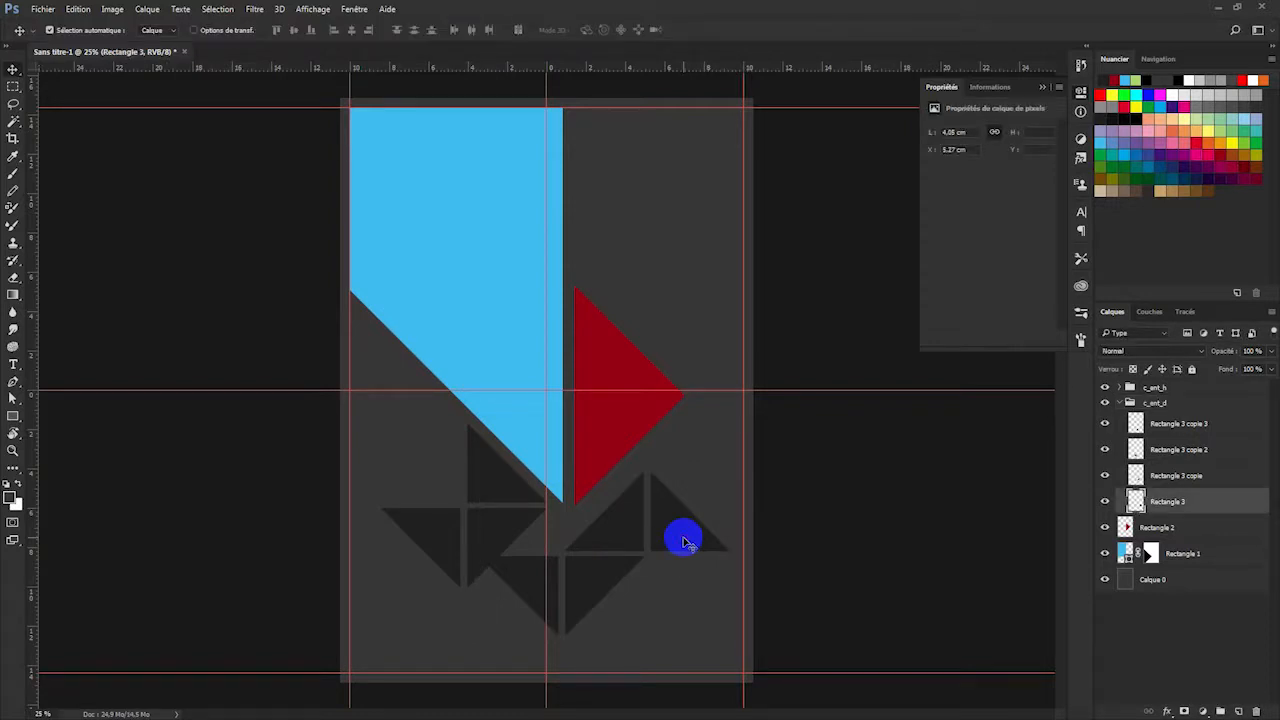
Delete the upper-right and lower-left triangles of the c_ent_d group.
key(Delete)
click(530, 575)
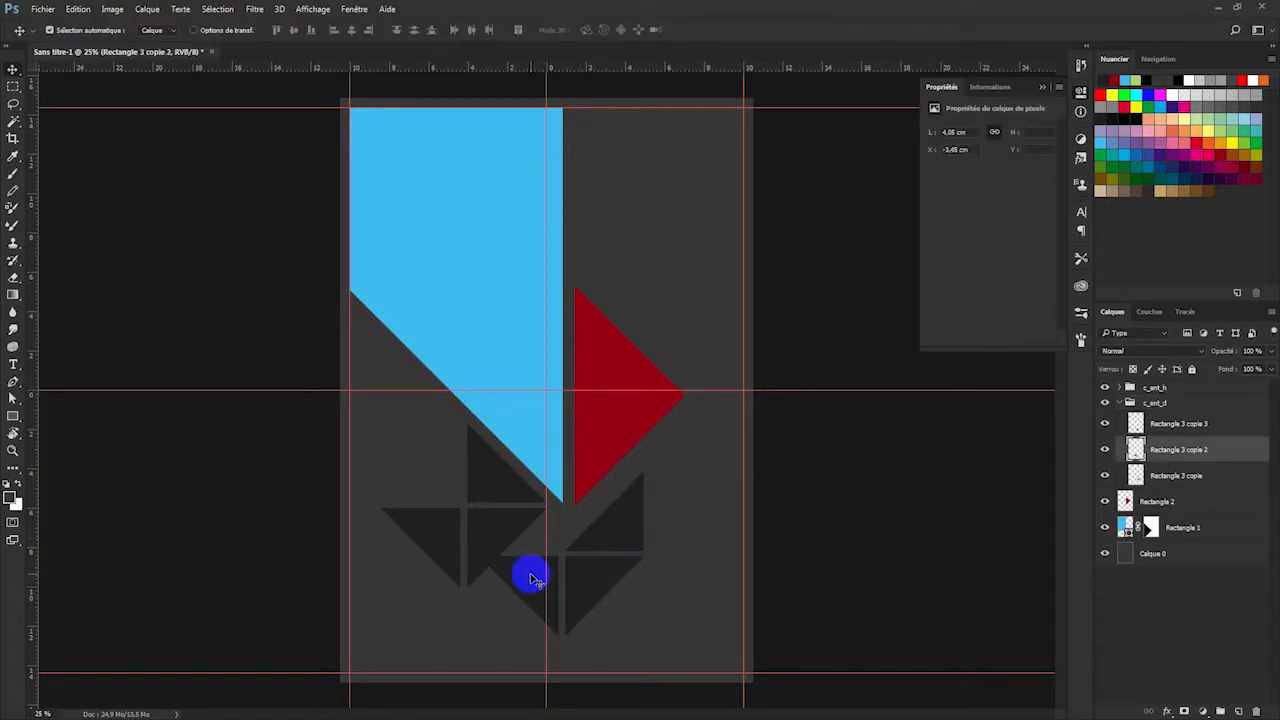
key(Delete)
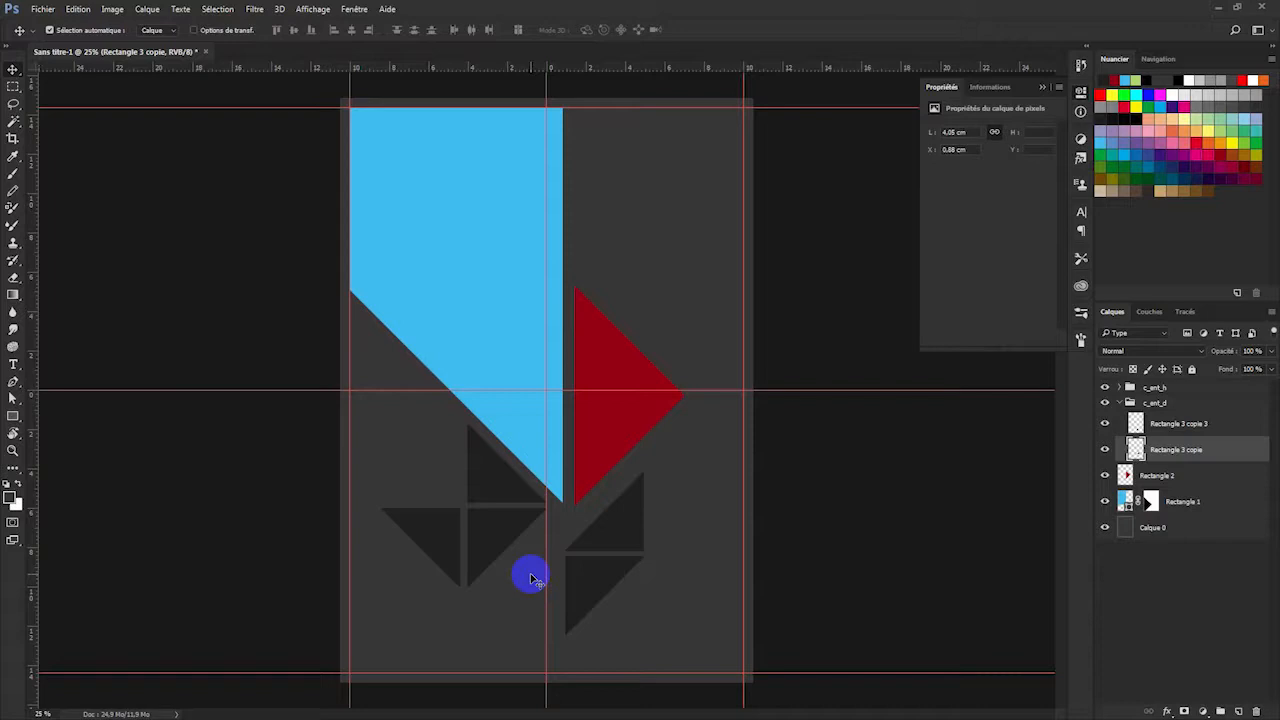
Duplicate the two remaining c_ent_d triangles and place the copies up and to the right, continuing the diagonal band beneath the red triangle.
shift+click(1187, 432)
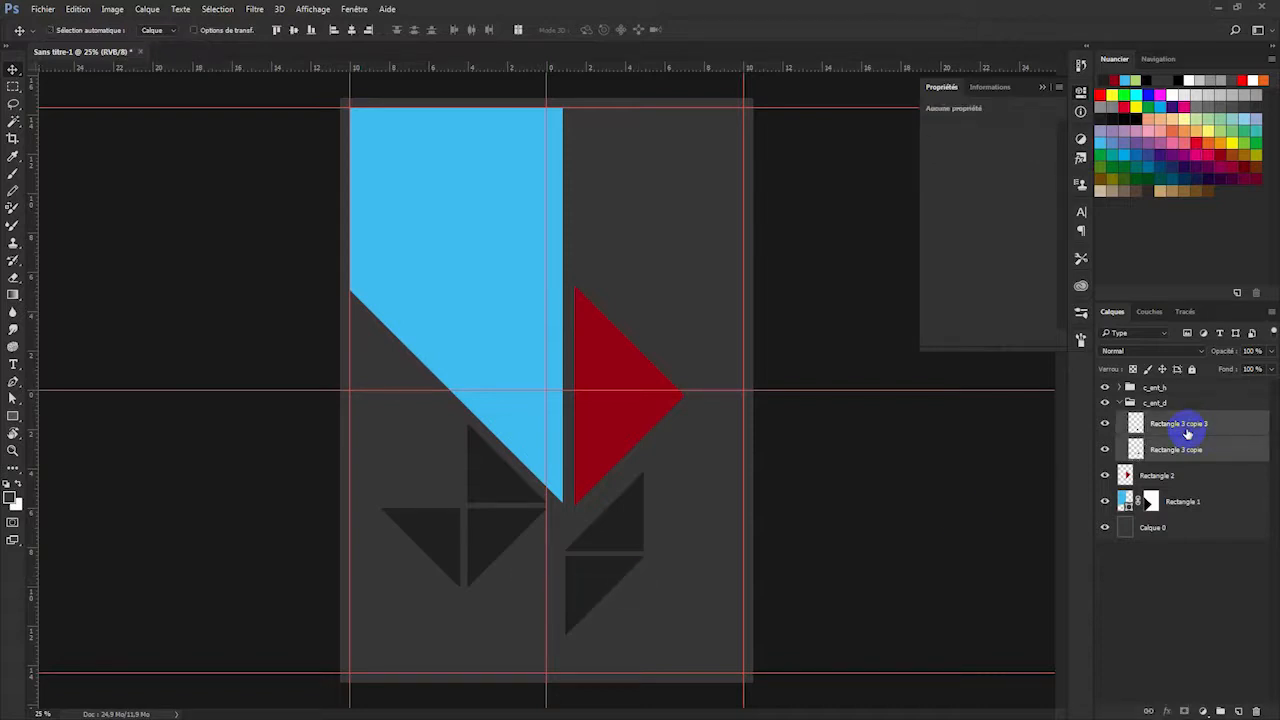
key(ctrl+j)
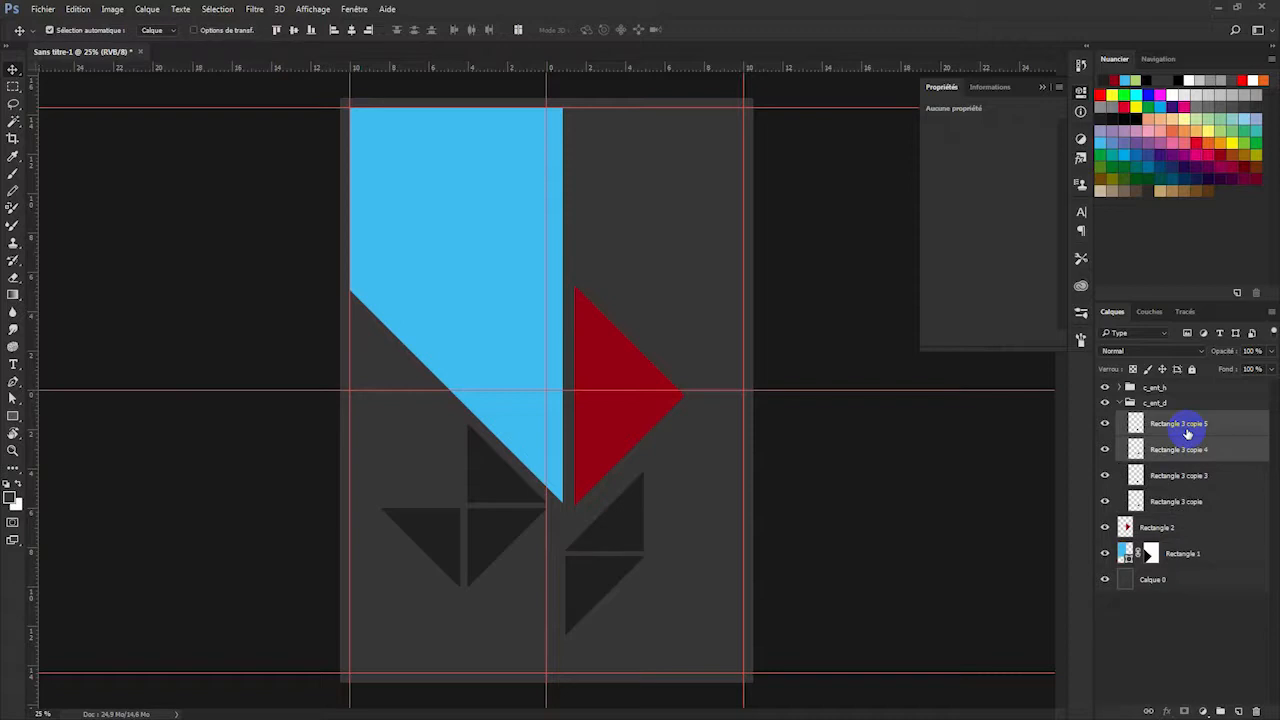
key(ctrl+t)
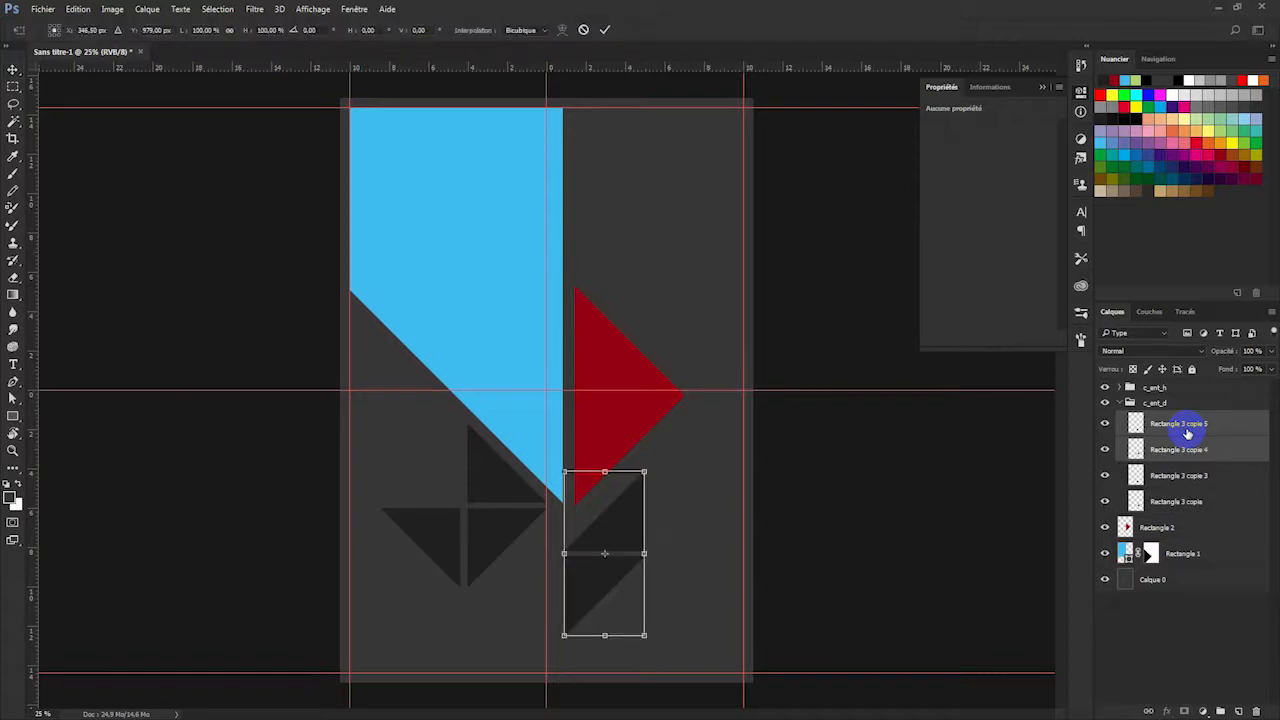
drag(611, 531, 698, 453)
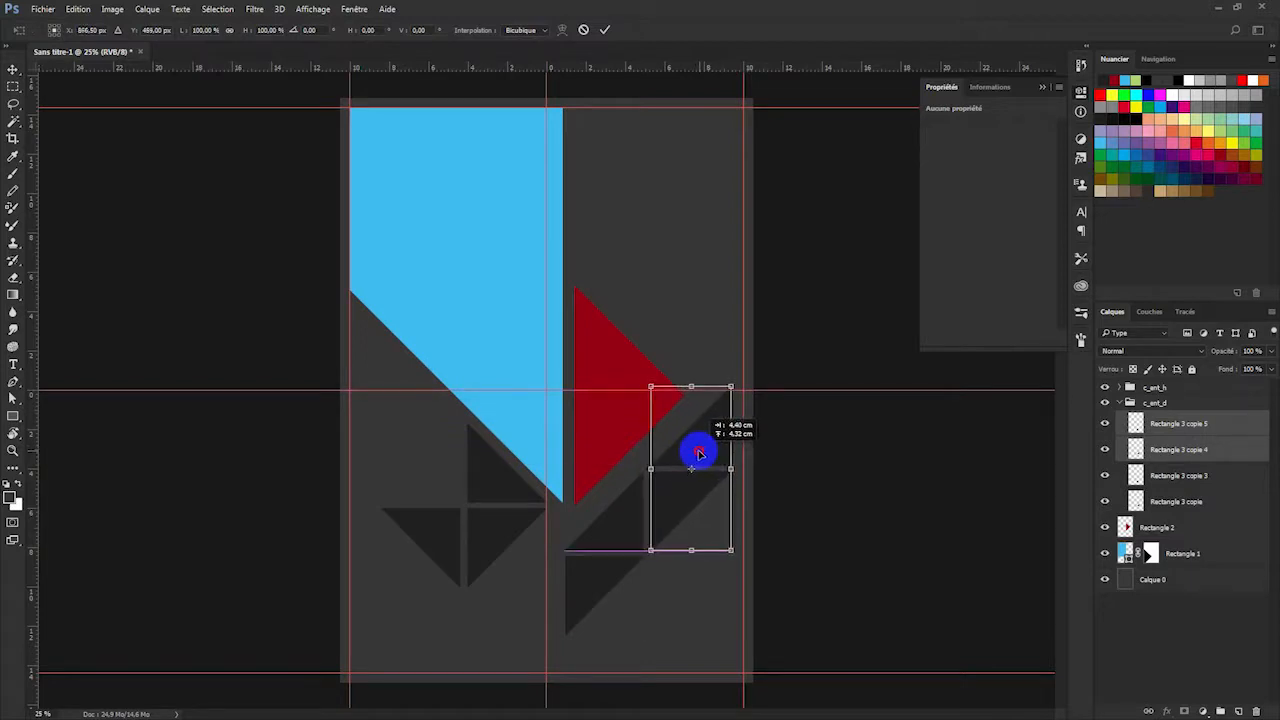
drag(698, 453, 699, 455)
key(Return)
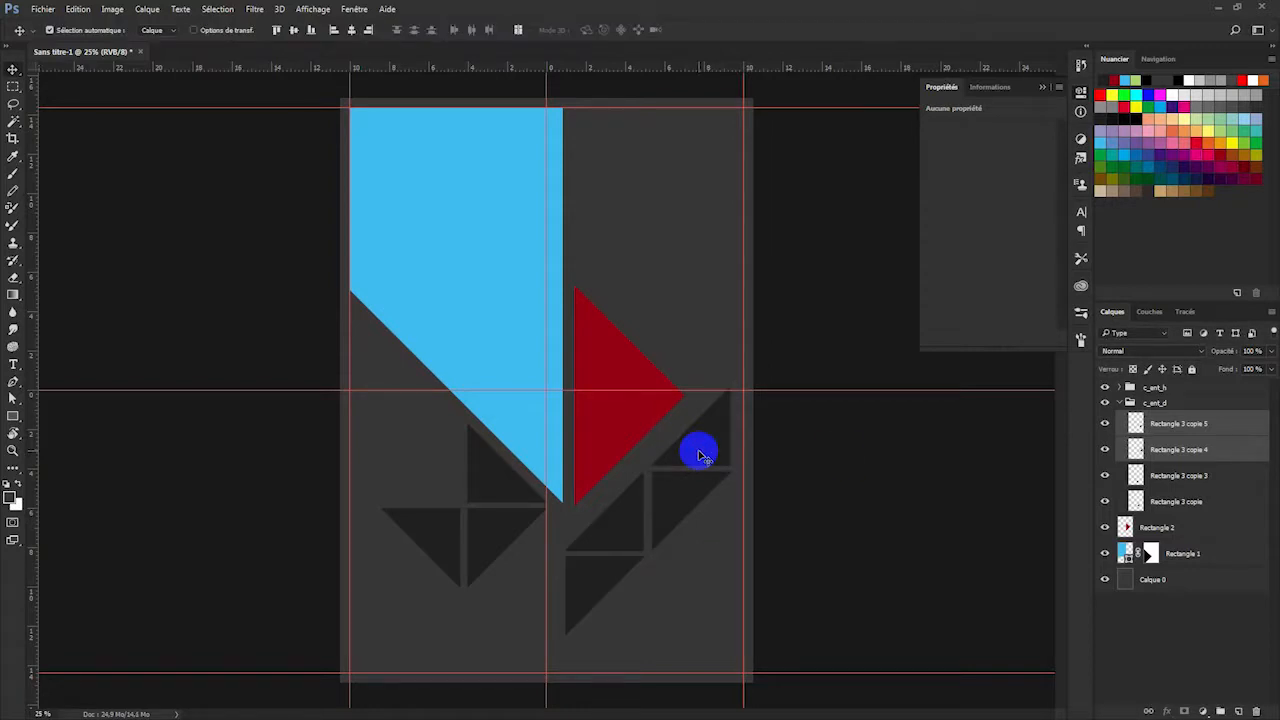
Move the whole c_ent_d group straight down, keeping its left edge in line with the blue shape's right edge.
click(1175, 403)
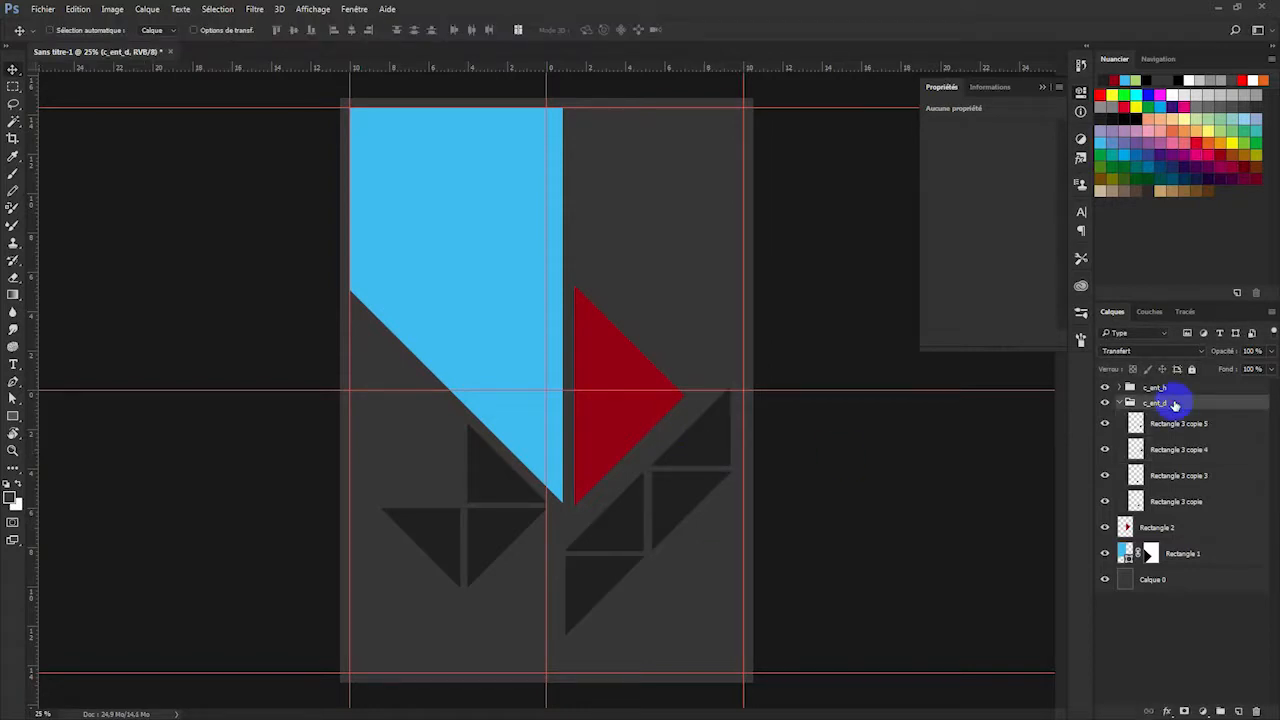
key(ctrl+t)
drag(691, 489, 682, 518)
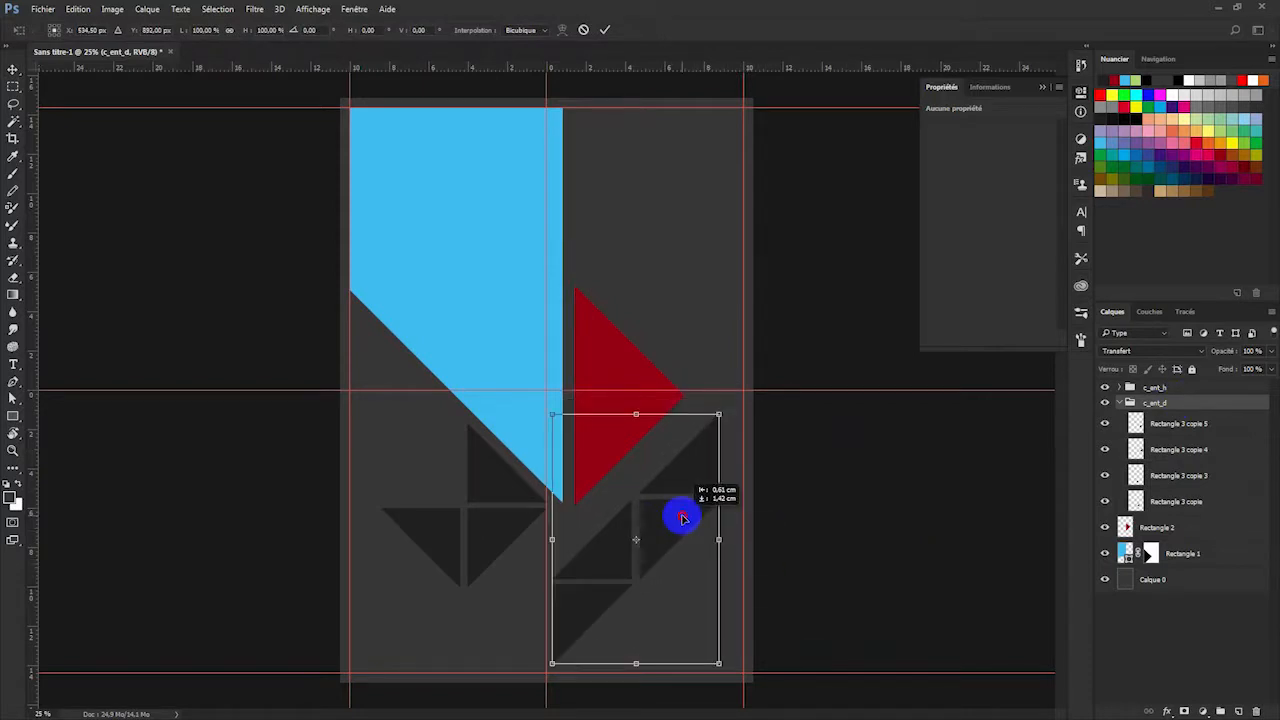
drag(682, 518, 692, 518)
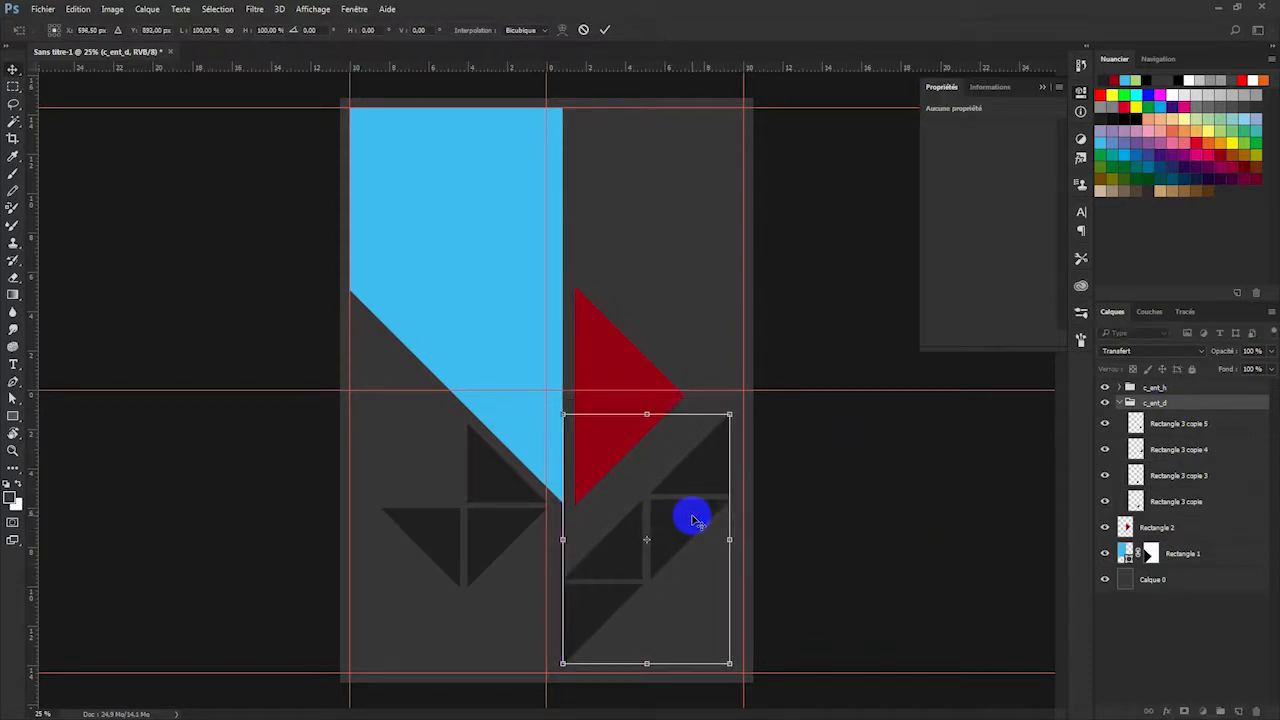
key(Return)
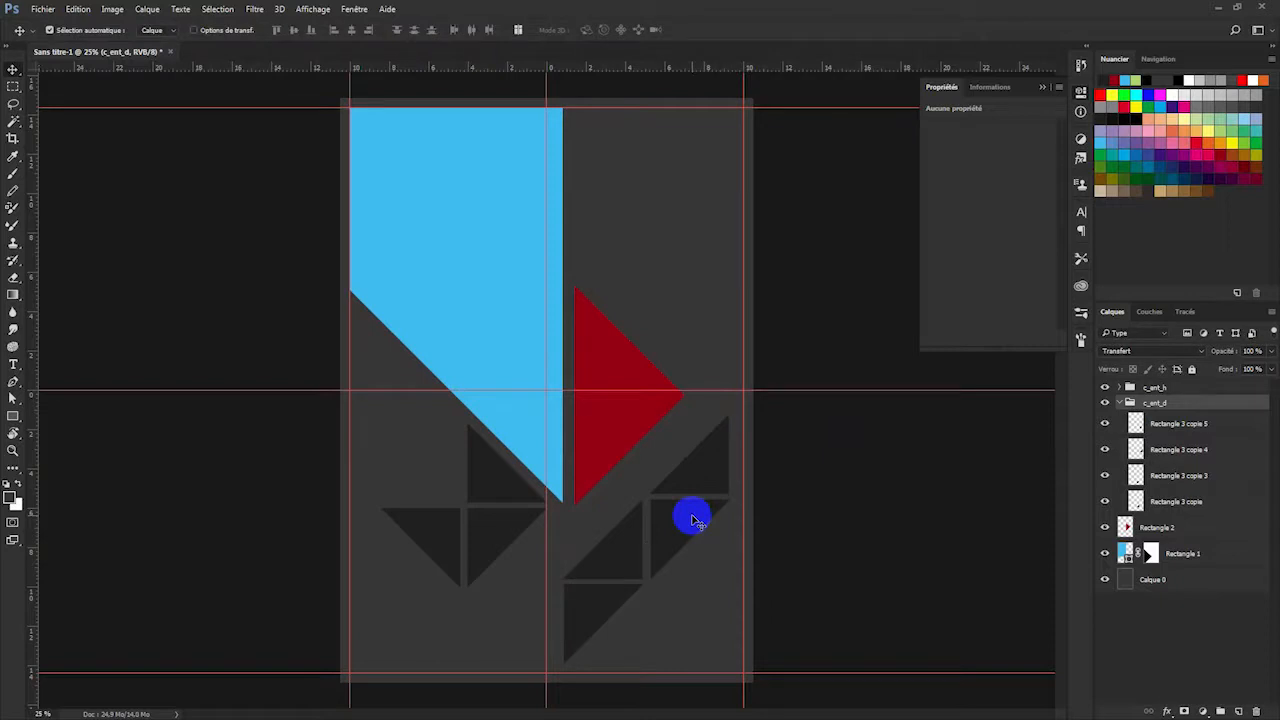
Draw a rectangle about 70 px wide and 98 px high spanning the gap between the blue shape and the red triangle.
key(ctrl+plus)
key(ctrl+plus)
key(ctrl+plus)
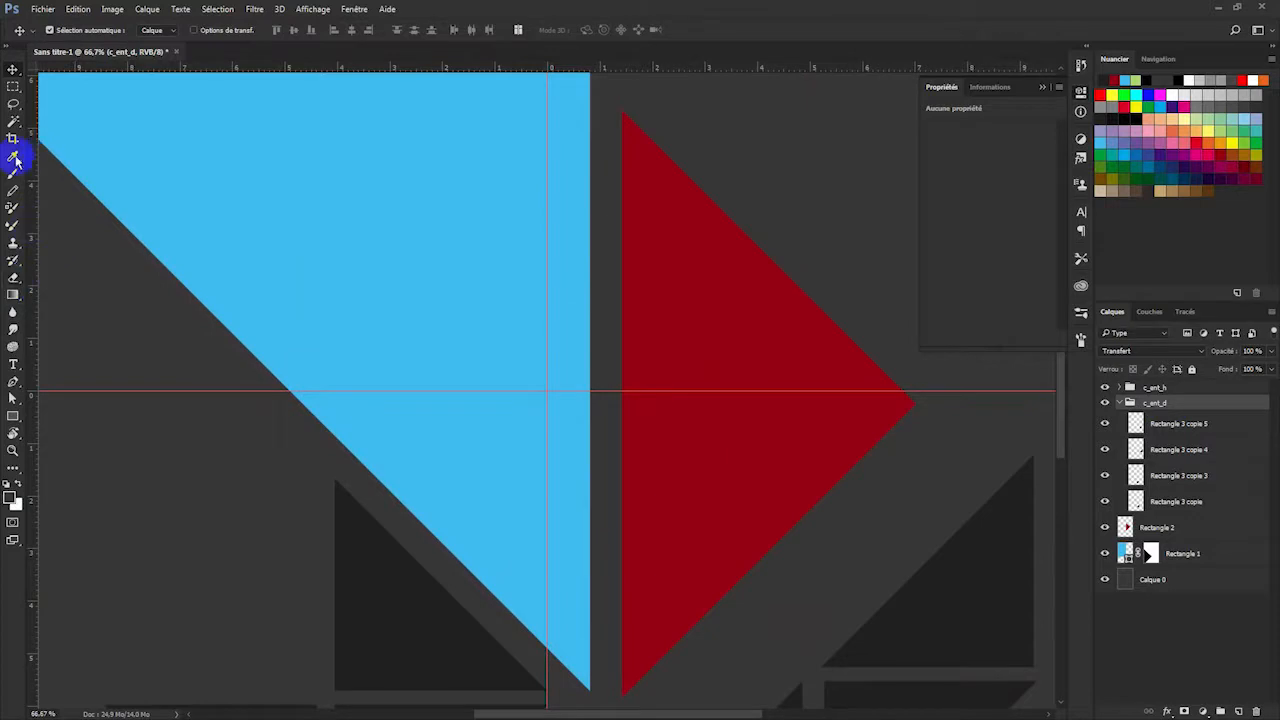
click(13, 416)
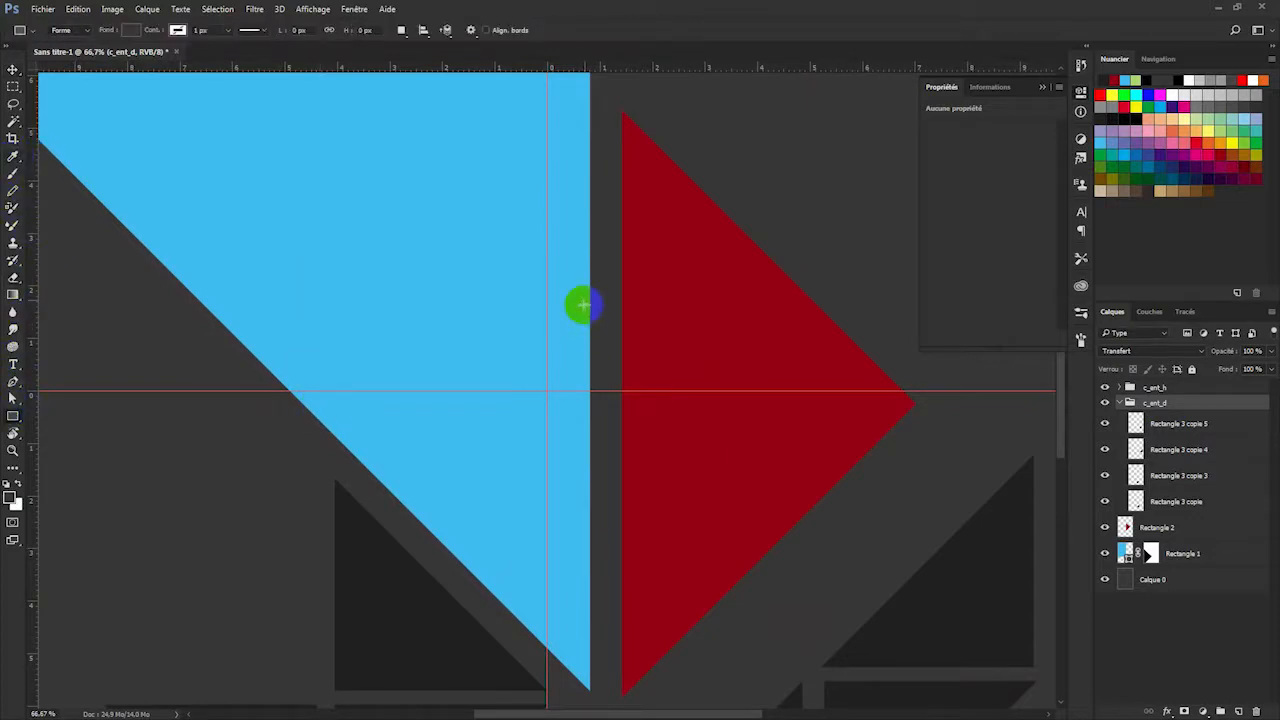
drag(590, 286, 620, 327)
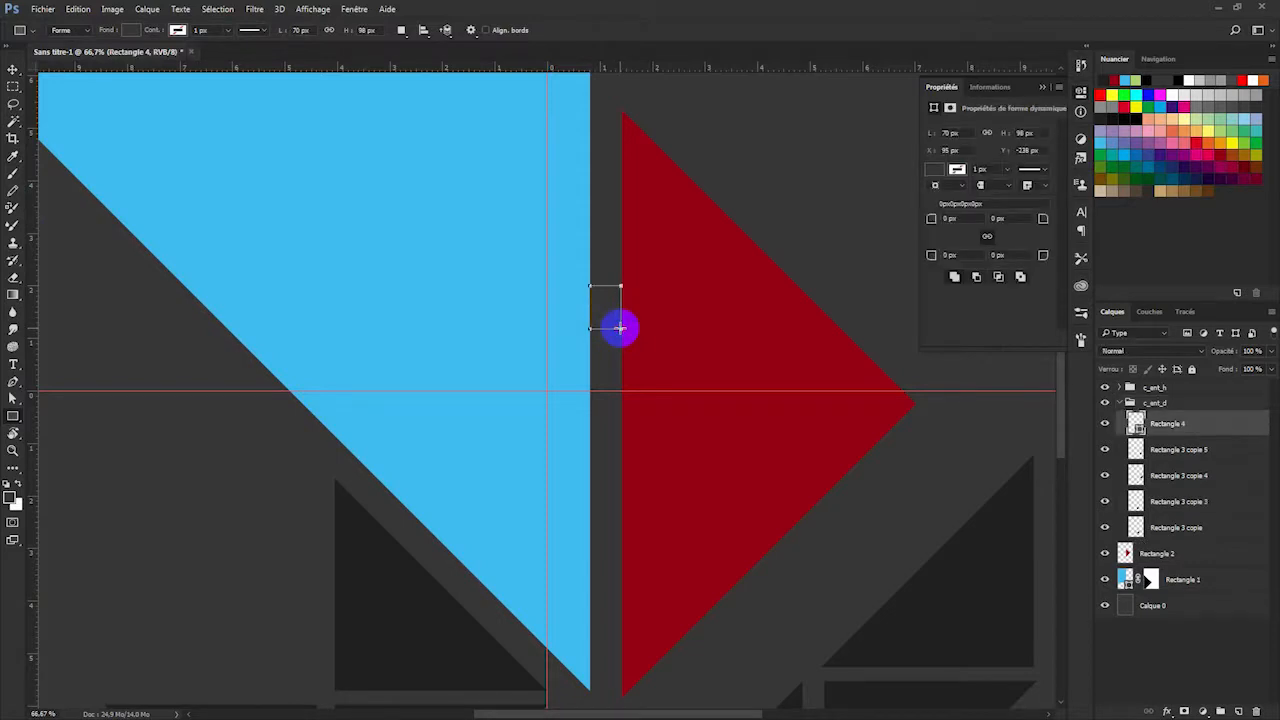
Fill the gap rectangle with black and set its height to 70 px.
click(930, 168)
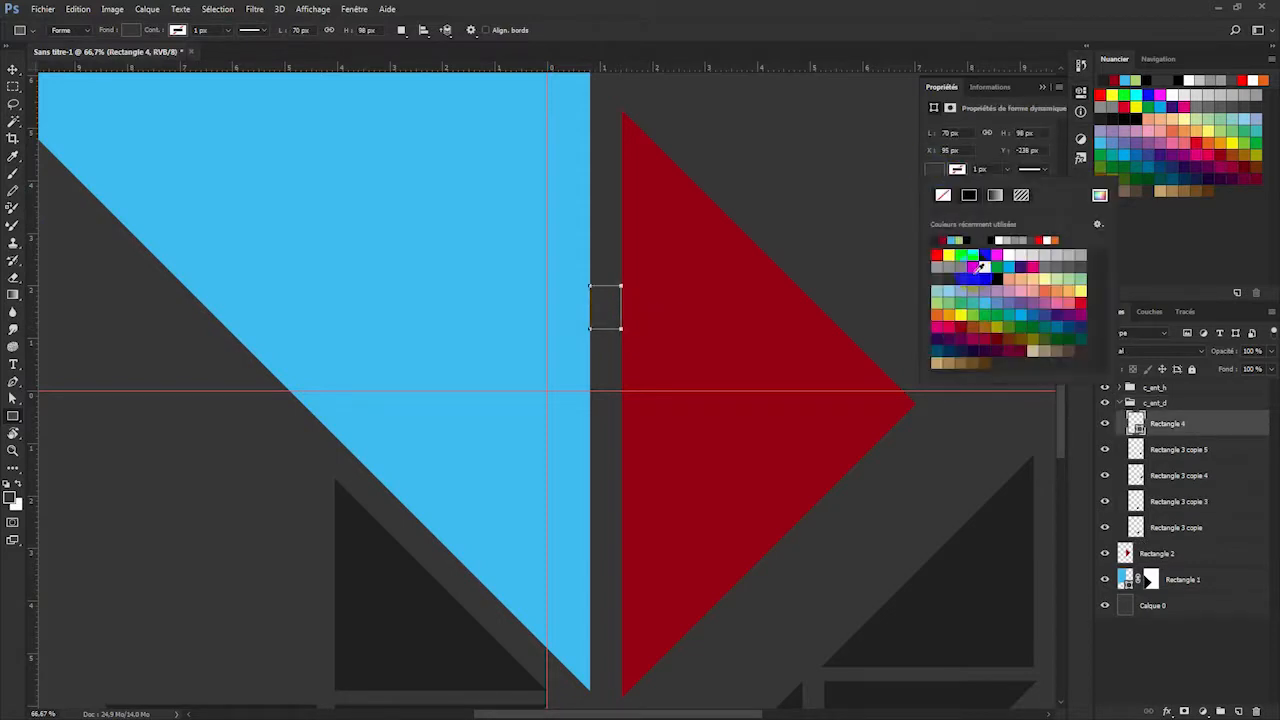
click(995, 272)
click(14, 70)
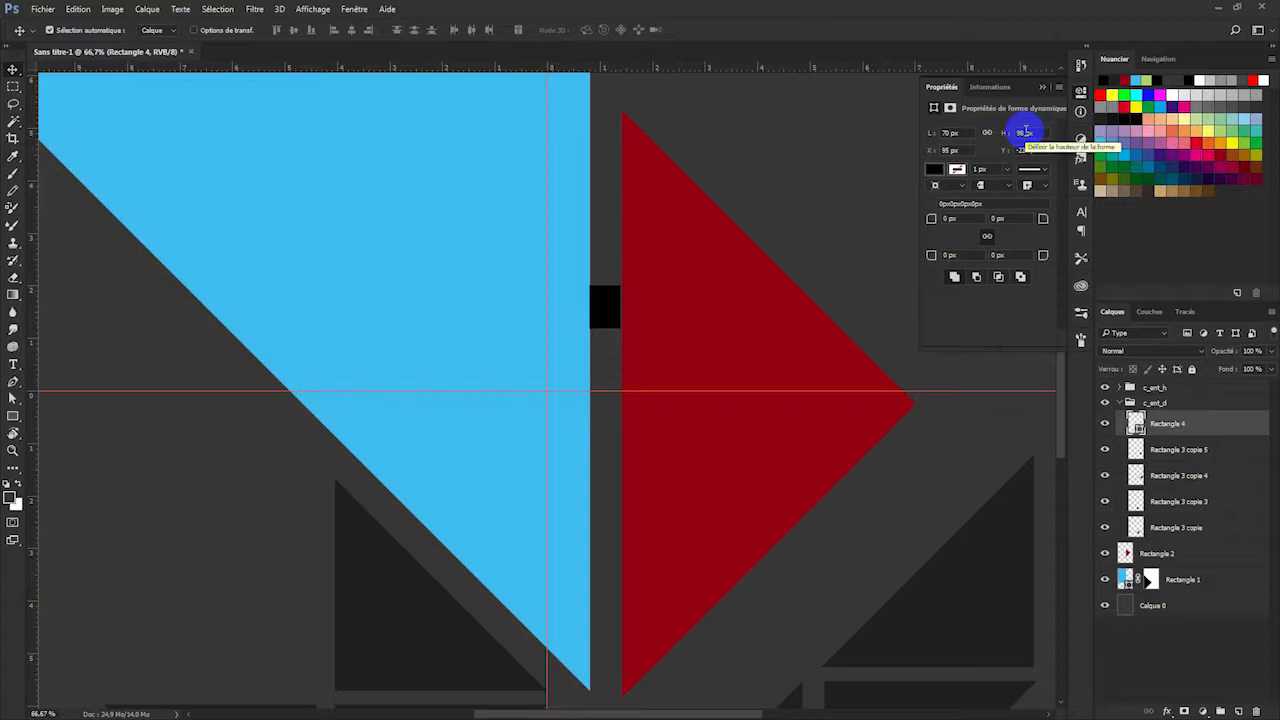
drag(1026, 132, 1004, 135)
text(70)
key(Return)
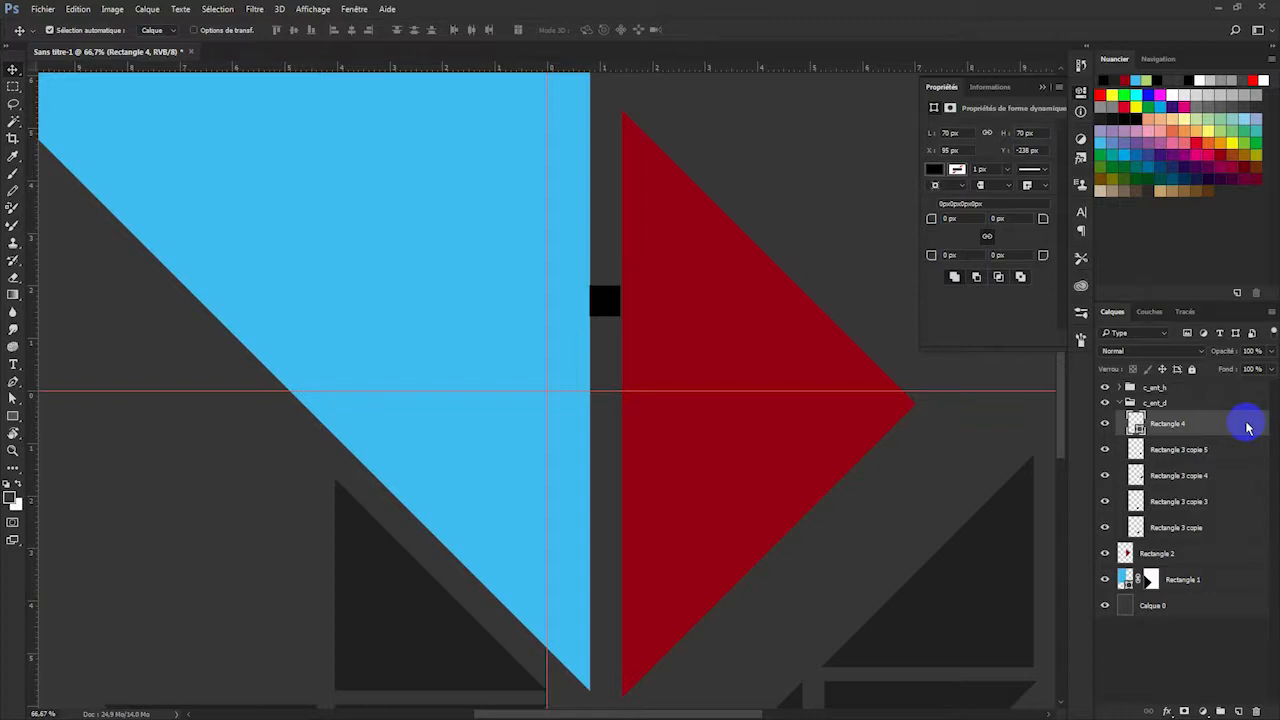
Rotate the black square by -45° and fit it between the blue shape's diagonal edge and the upper c_ent_h triangle.
key(ctrl+t)
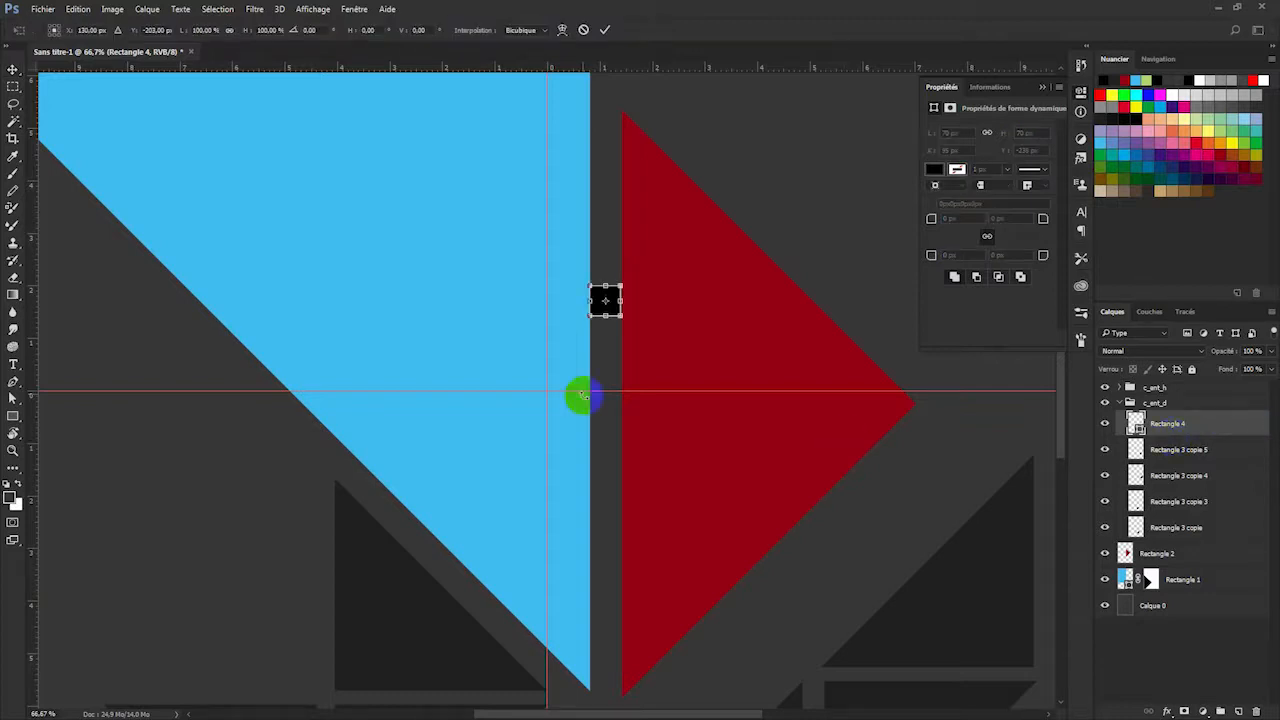
drag(608, 301, 472, 541)
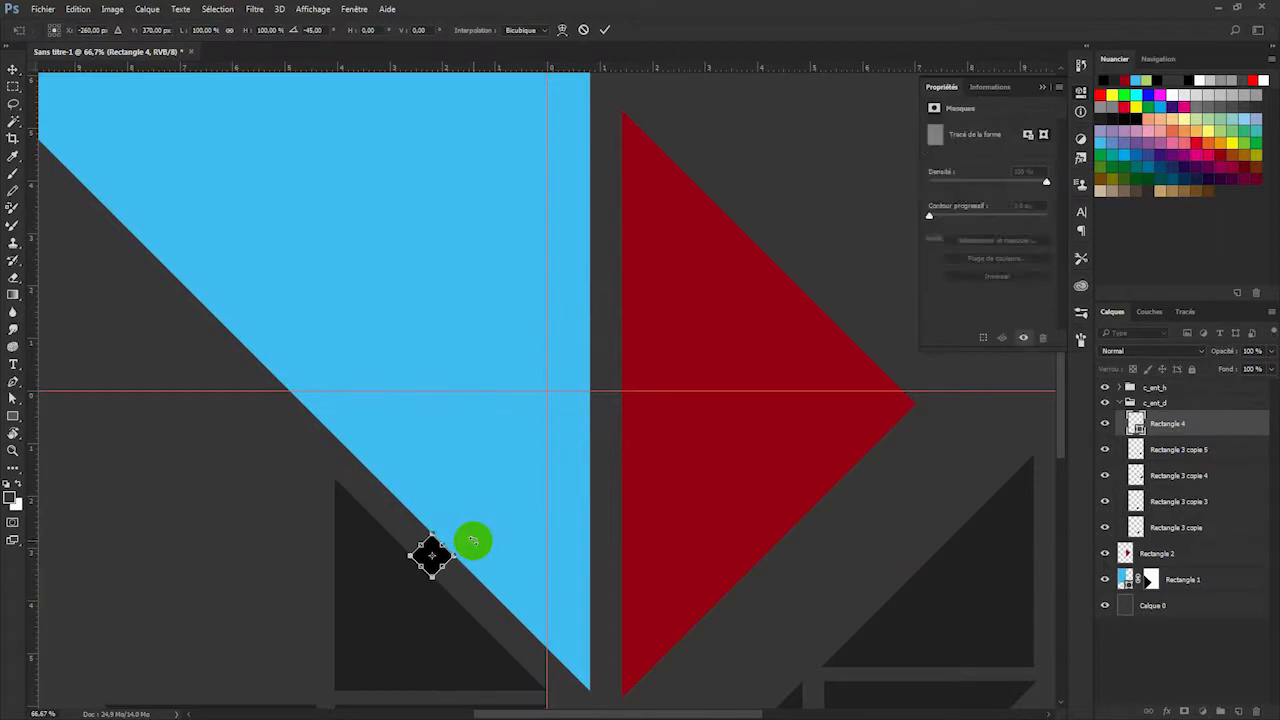
key(Return)
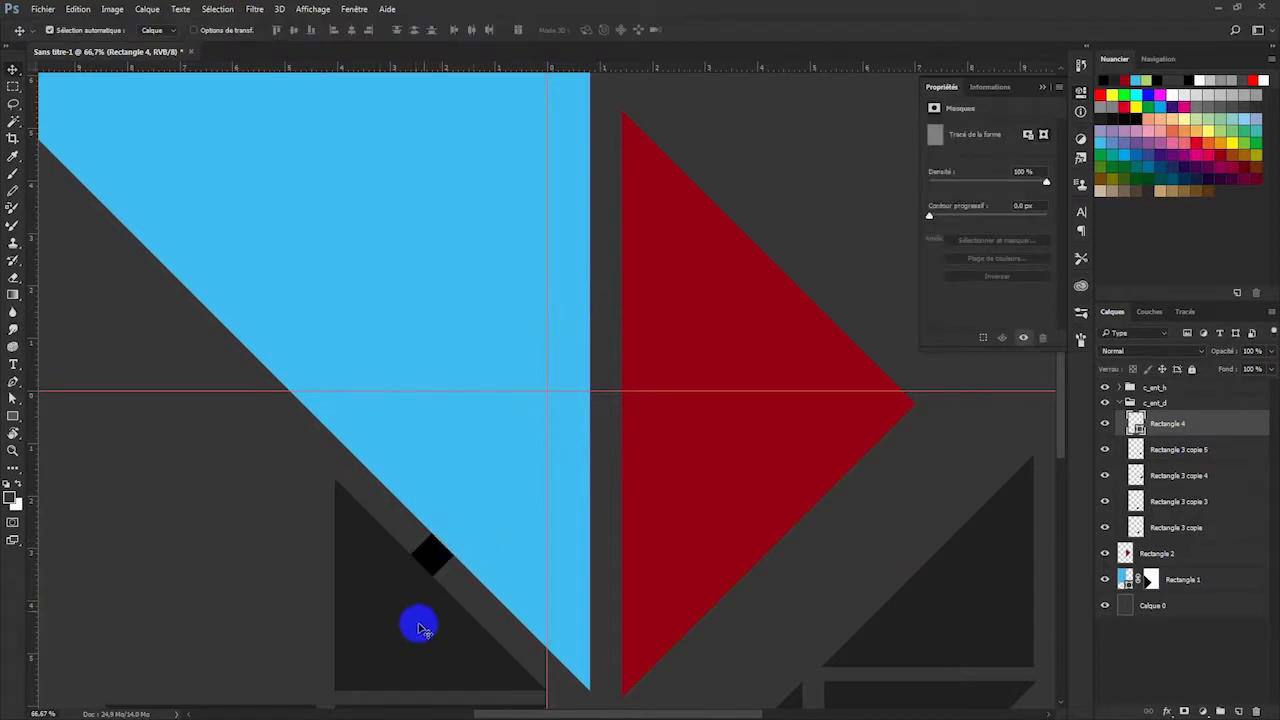
Rotate the black square back by 45° and move it to the inner corner of the c_ent_h group, beneath the upper triangle.
drag(606, 600, 588, 250)
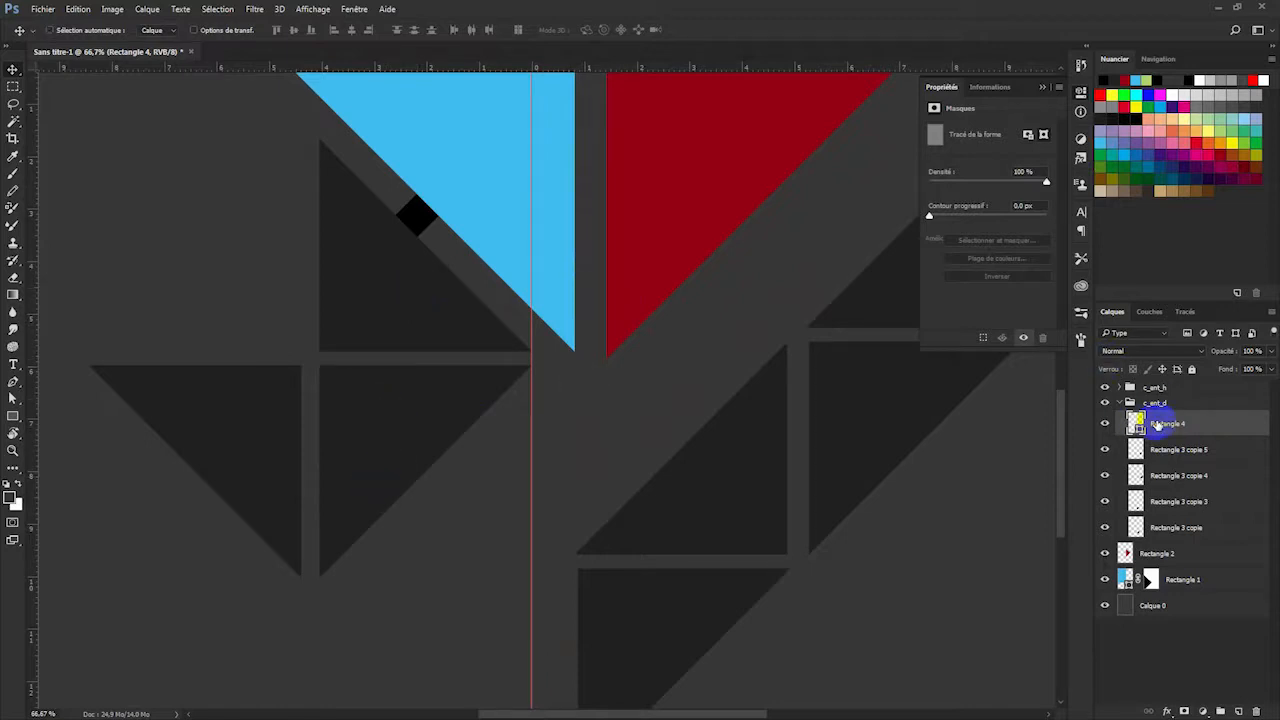
key(ctrl+t)
drag(451, 249, 341, 372)
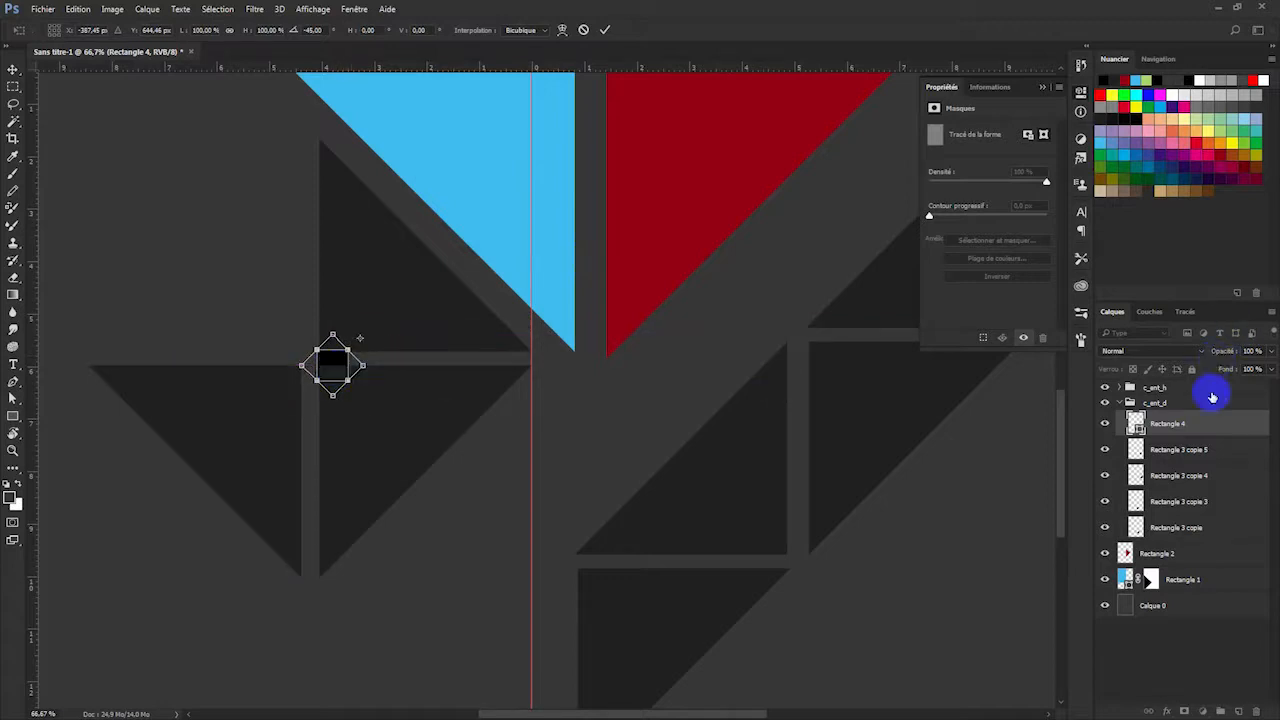
key(Return)
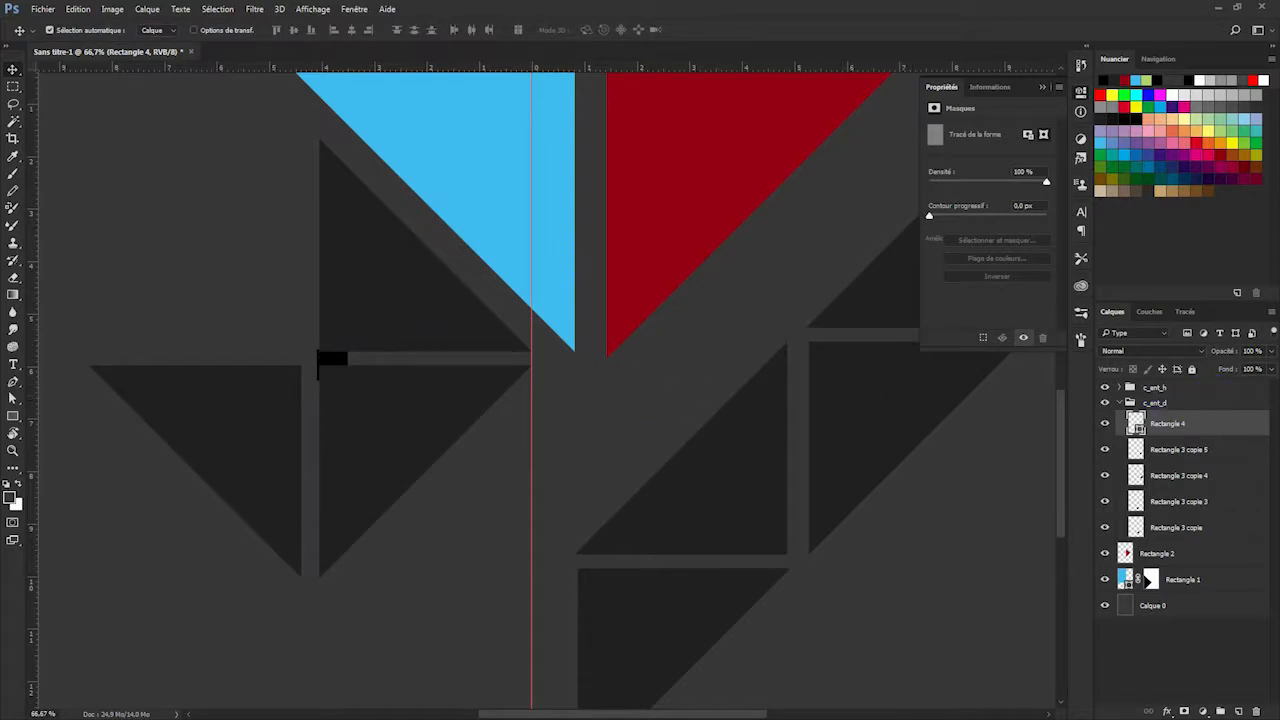
drag(328, 362, 331, 362)
Move the lower-right triangle of the c_ent_h group straight down until the gap below the upper triangle matches the black square's height.
click(409, 441)
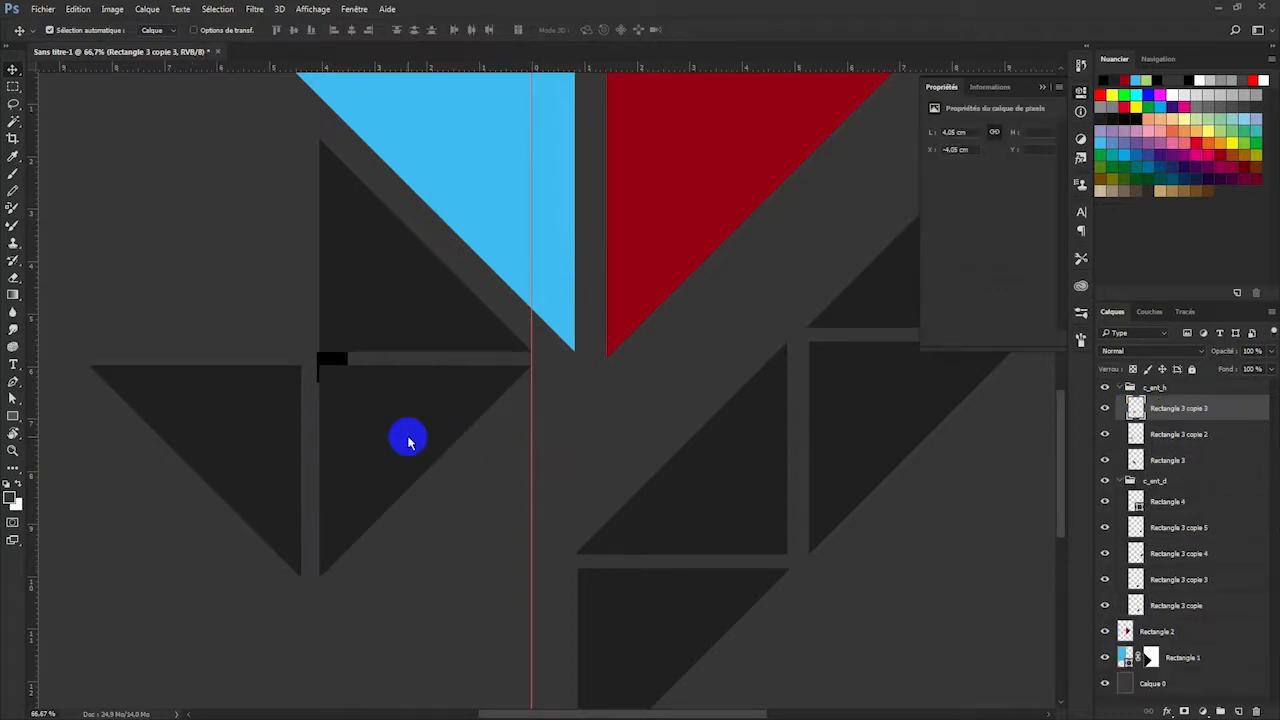
key(Down)
key(Down)
key(Down)
key(Down)
key(Down)
key(Down)
key(Down)
key(Down)
key(Down)
key(Down)
key(Down)
key(Down)
key(Down)
key(Down)
key(Down)
key(Down)
key(Down)
key(Down)
key(Down)
key(Down)
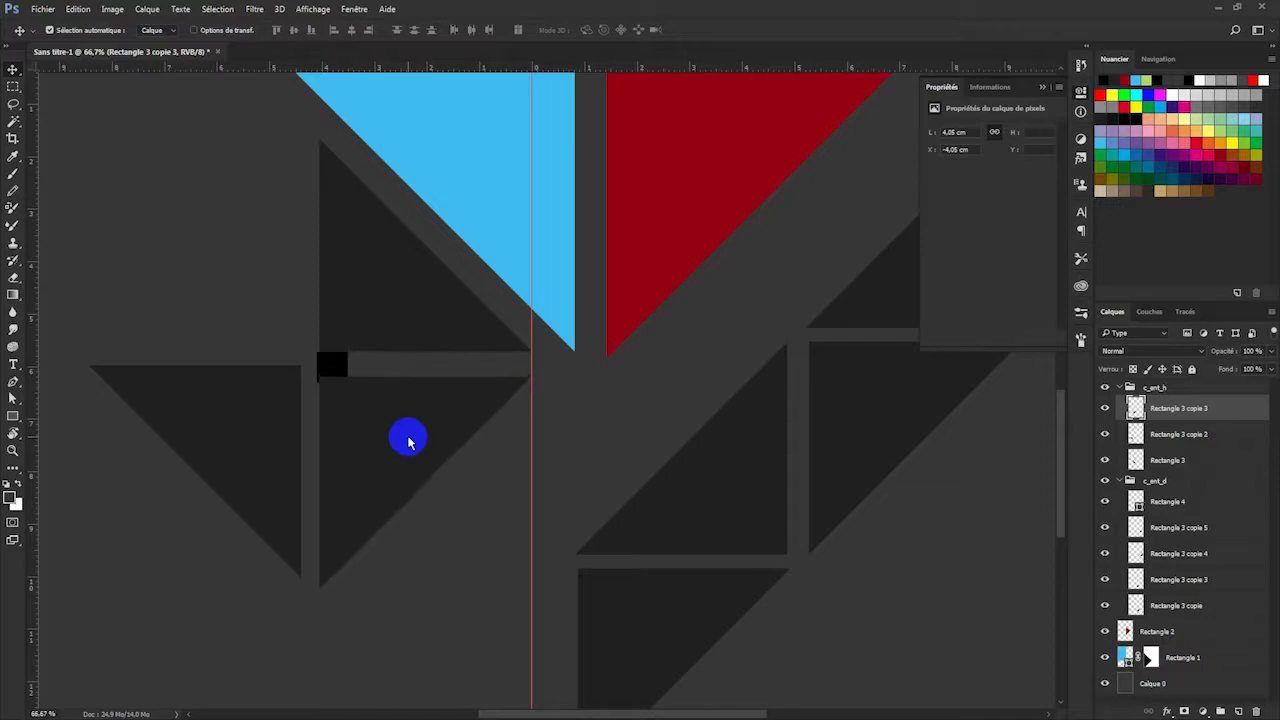
key(Down)
key(Down)
key(Down)
key(Down)
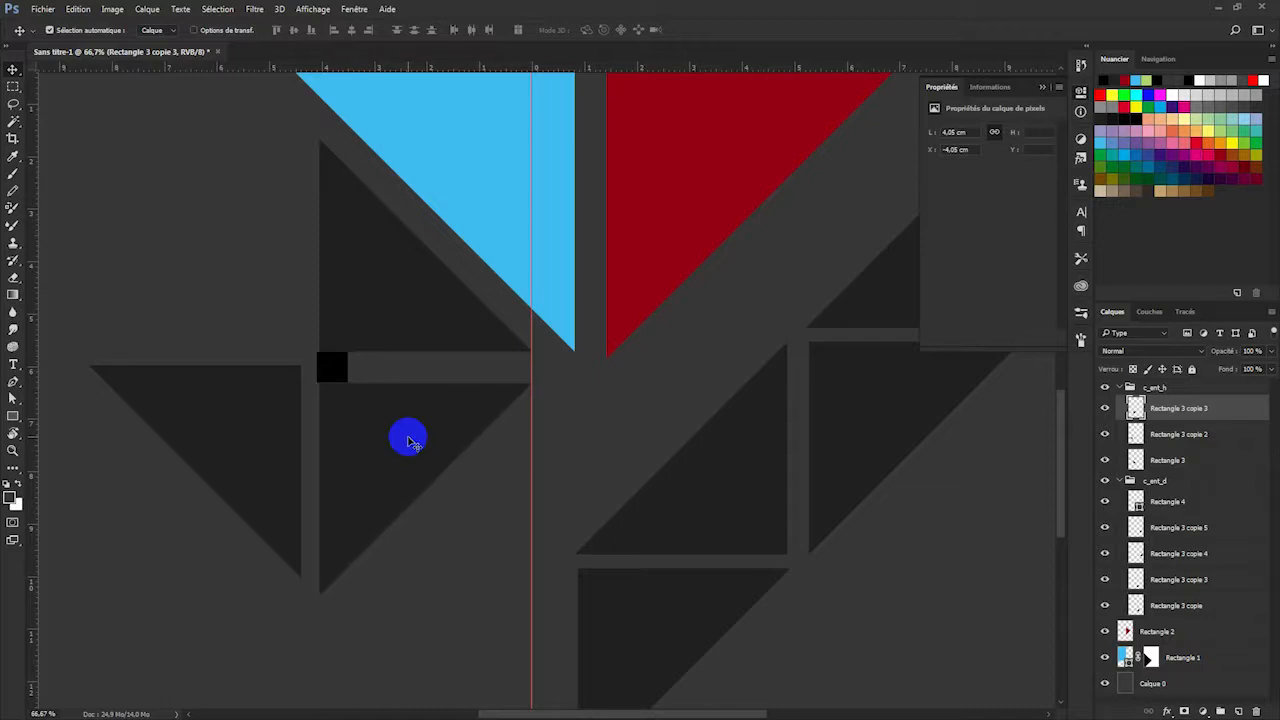
Place the black square in the vertical gap between the two lower c_ent_h triangles and shift the left triangle outward to the square's width.
drag(331, 366, 307, 424)
click(212, 420)
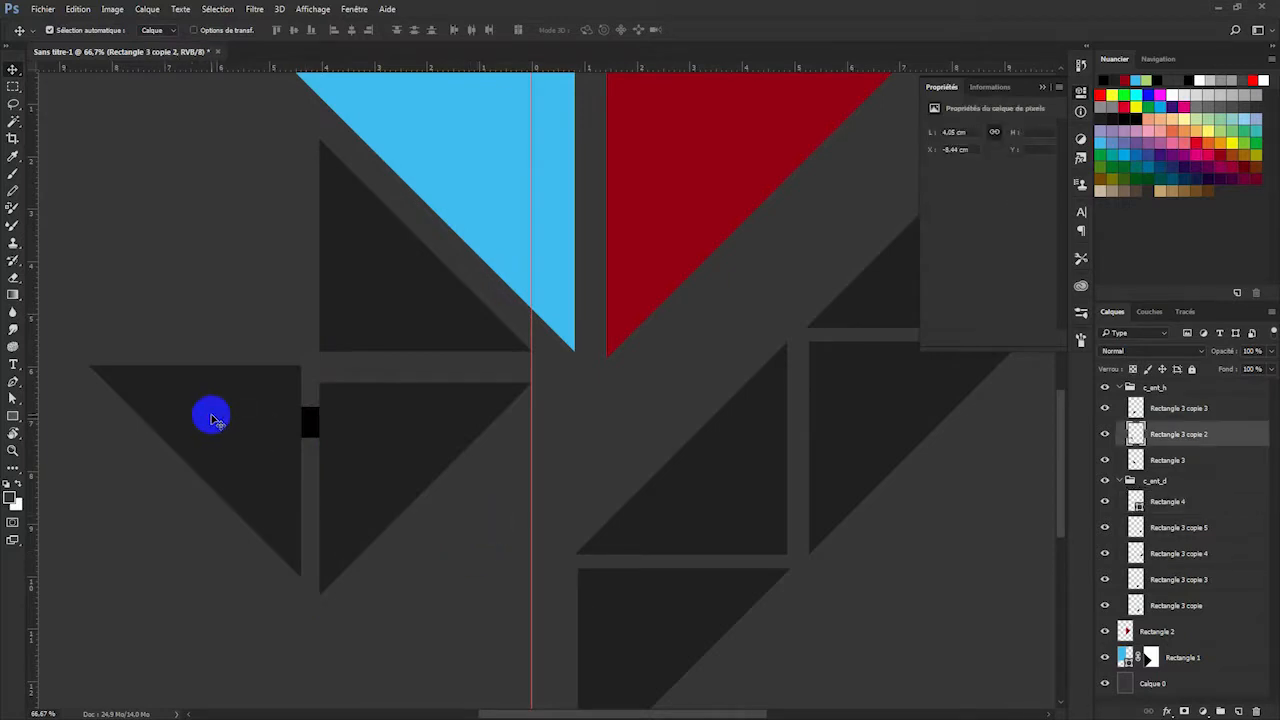
key(Left)
key(Left)
key(Left)
key(Left)
key(Left)
key(Left)
key(Left)
key(Left)
key(Left)
key(Left)
key(Left)
key(Left)
key(Left)
key(Left)
key(Left)
key(Left)
key(Left)
key(Left)
key(Left)
key(Left)
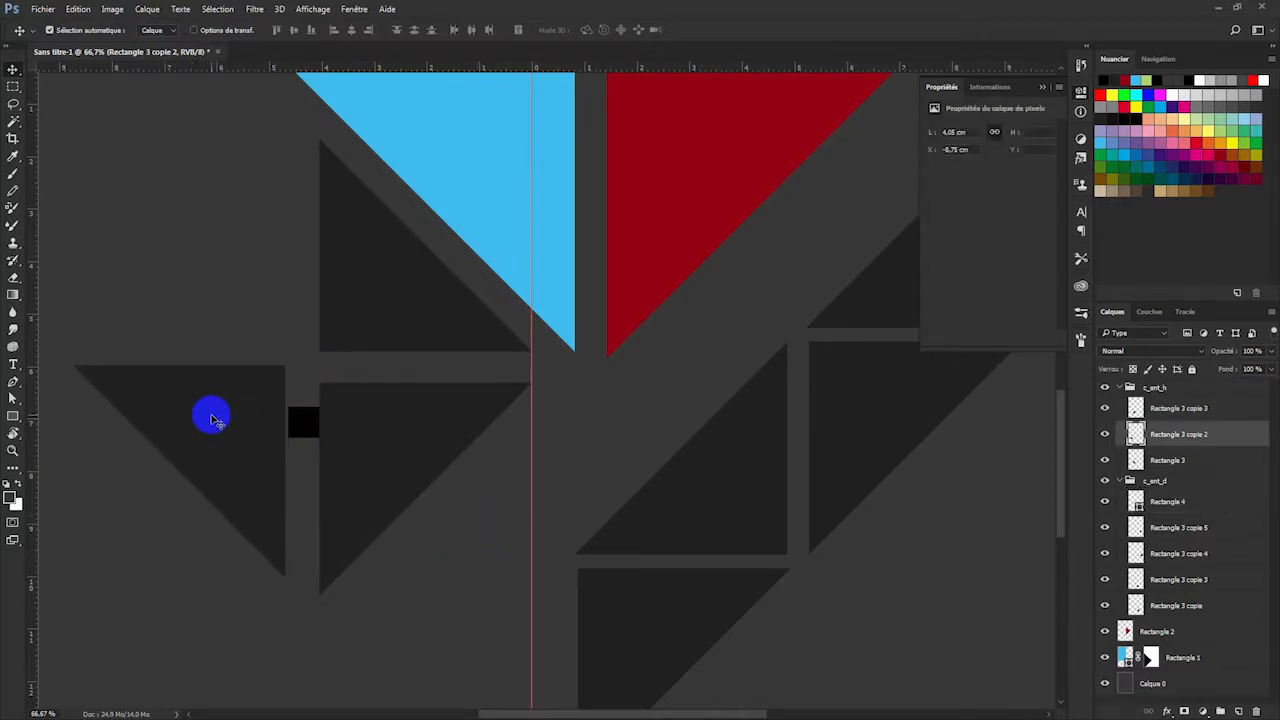
key(Right)
key(Right)
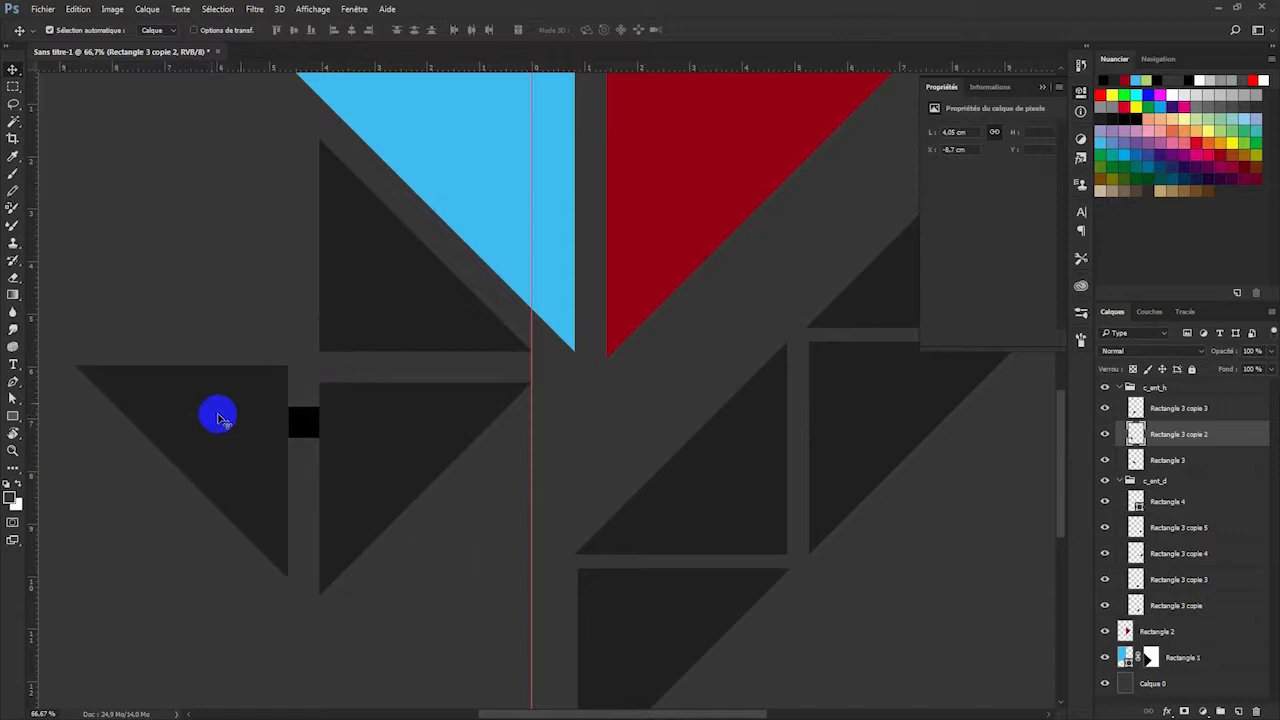
Add a horizontal guide at the lower tip of the c_ent_h group's right triangle and lower the left triangle level with it.
drag(648, 66, 545, 598)
key(Down)
key(Down)
key(Down)
key(Down)
key(Down)
key(Down)
key(Down)
key(Down)
key(Down)
key(Down)
key(Down)
key(Down)
key(Down)
key(Down)
key(Down)
key(Down)
key(Down)
key(Down)
key(Down)
key(Down)
key(Down)
key(Down)
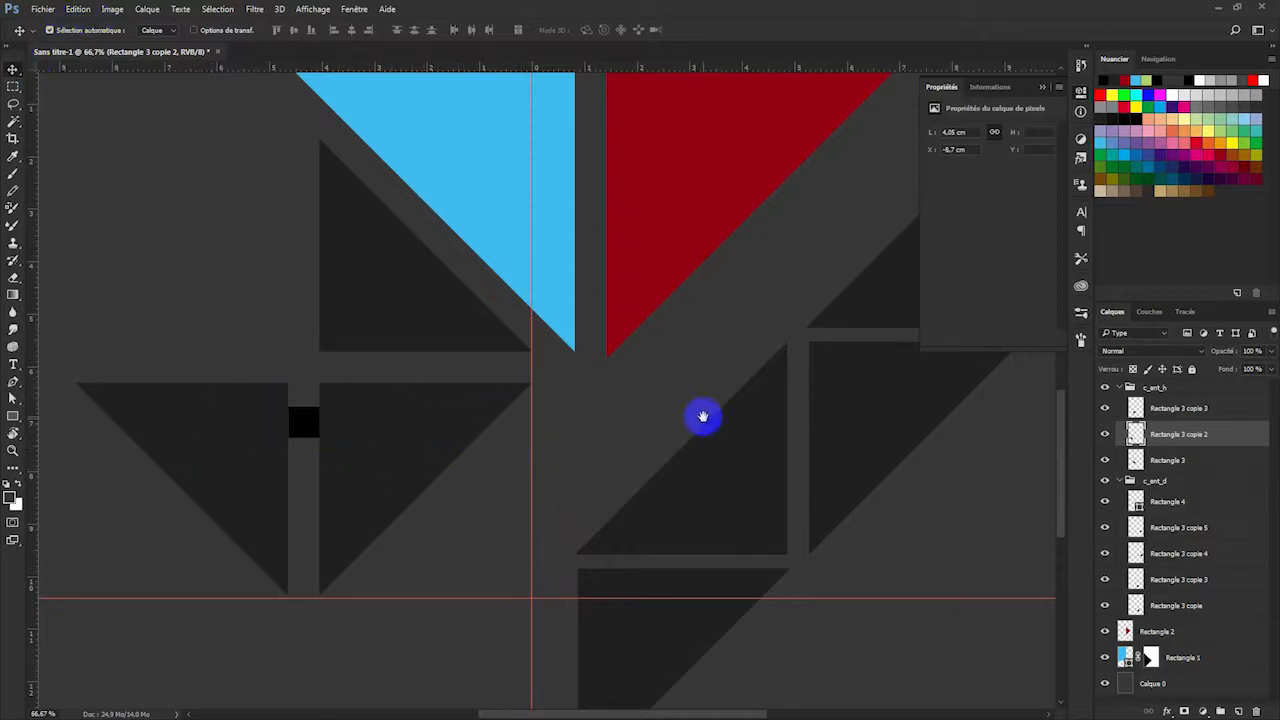
Move the black square under the lower-left c_ent_d triangle and lower the bottommost triangle until the gap equals the square's height.
drag(700, 420, 641, 204)
drag(246, 214, 541, 372)
click(587, 422)
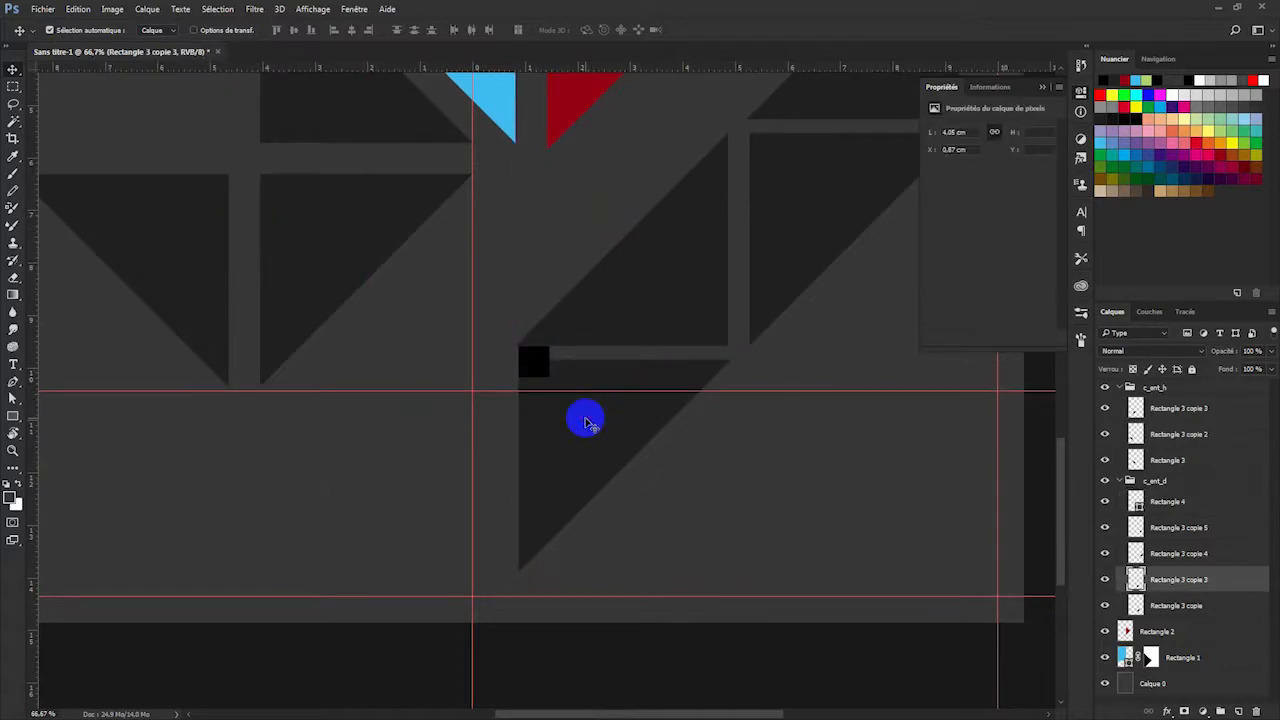
key(Down)
key(Down)
key(Down)
key(Down)
key(Down)
key(Down)
key(Down)
key(Down)
key(Down)
key(Down)
key(Down)
key(Down)
key(Down)
key(Down)
key(Down)
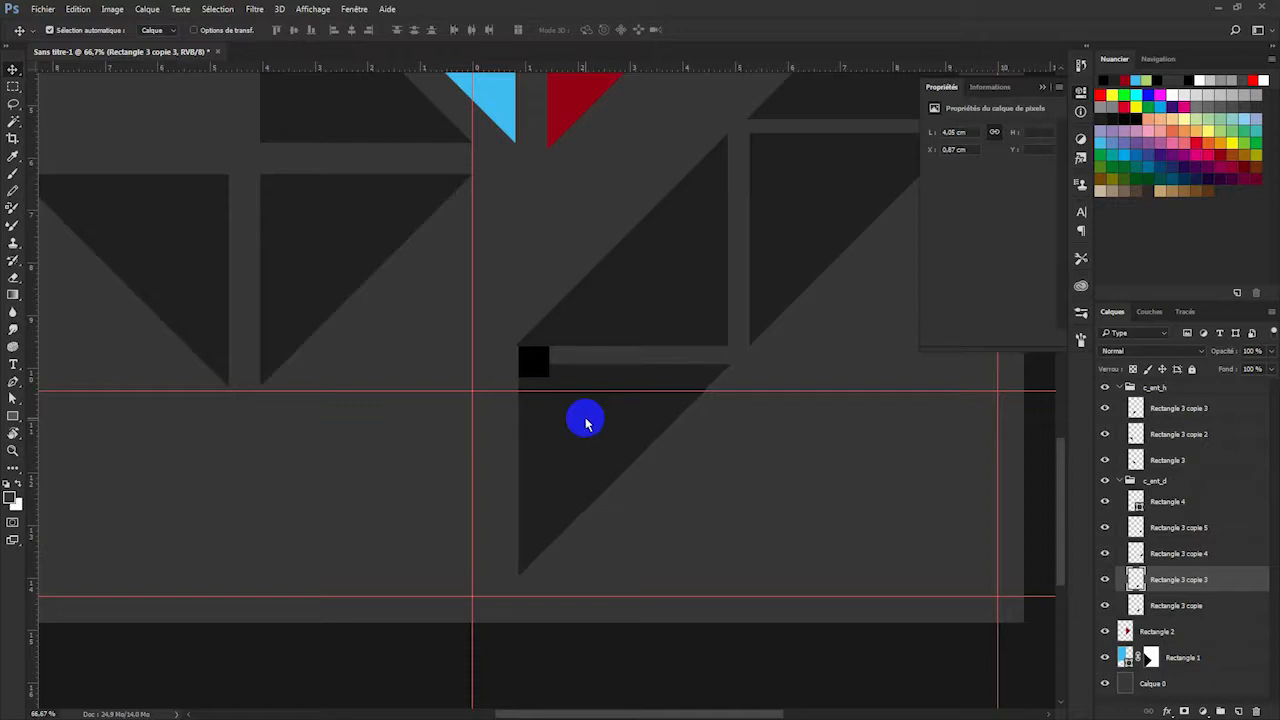
key(Down)
key(Down)
key(Down)
key(Down)
key(Down)
key(Down)
key(Down)
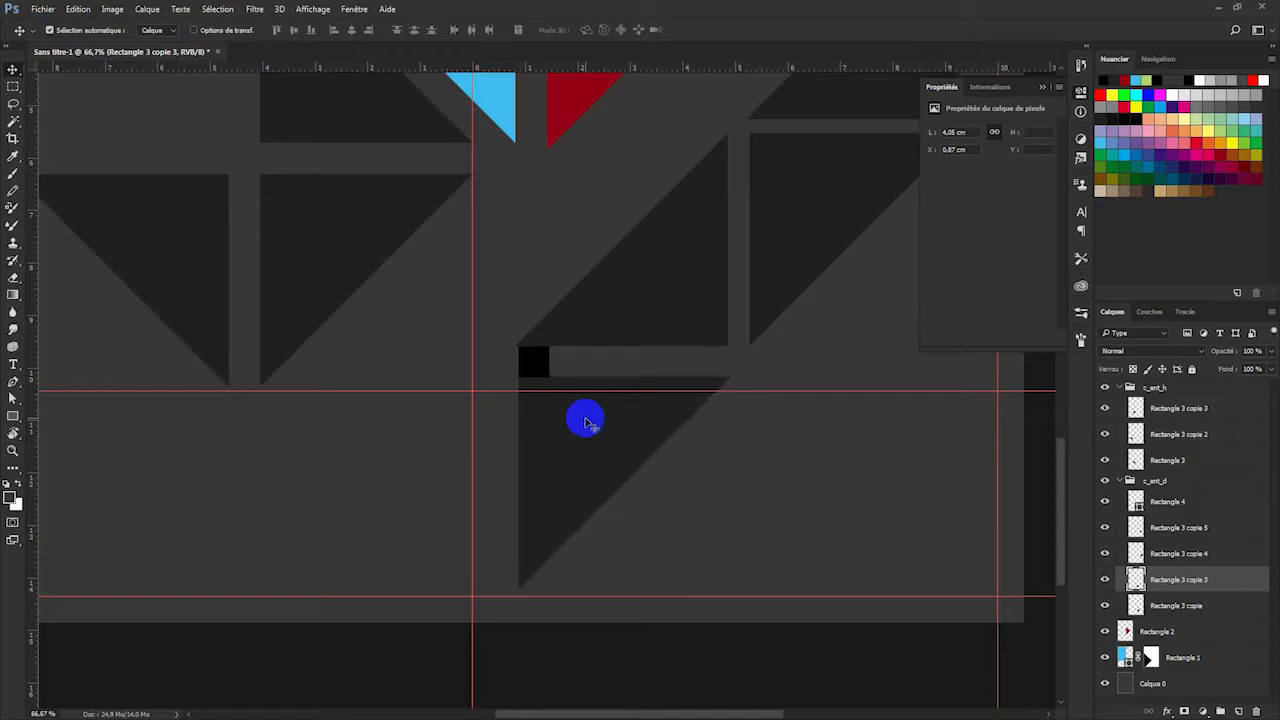
key(Down)
key(Down)
key(Down)
key(Up)
key(Up)
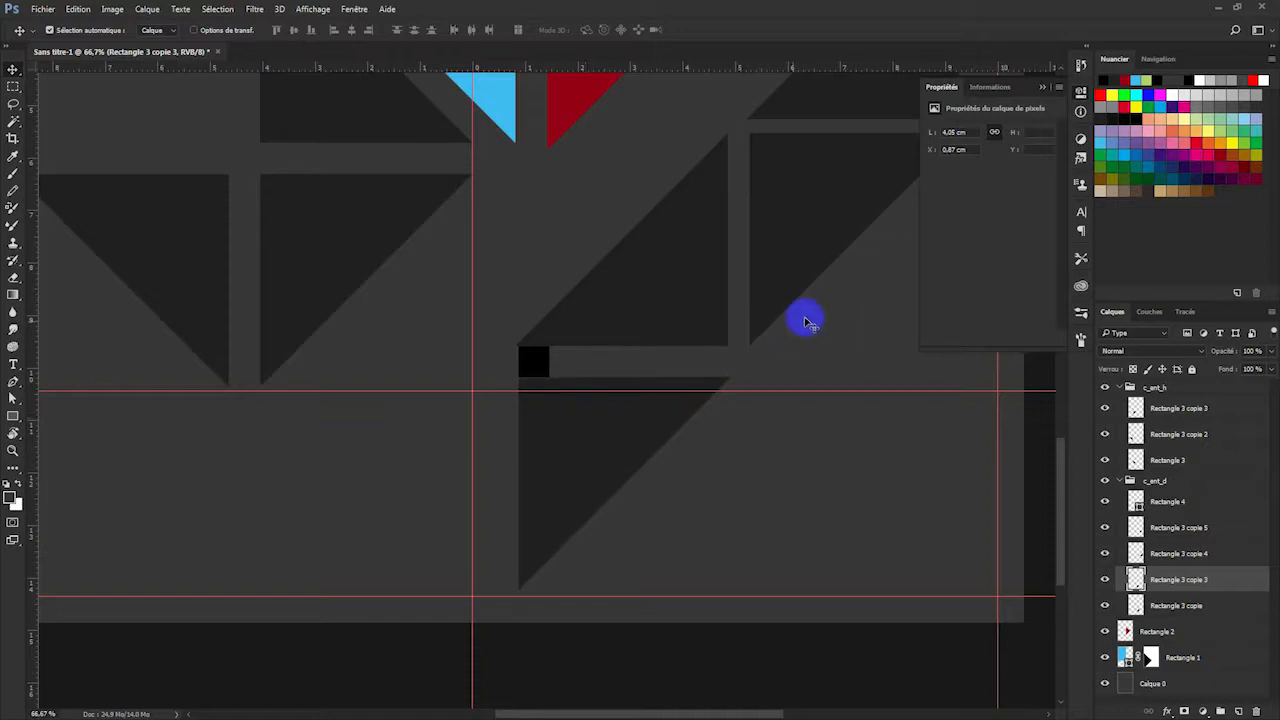
Place the black square between the two middle c_ent_d triangles and shift the right one outward until the gap equals the square's width.
click(535, 361)
drag(535, 361, 745, 271)
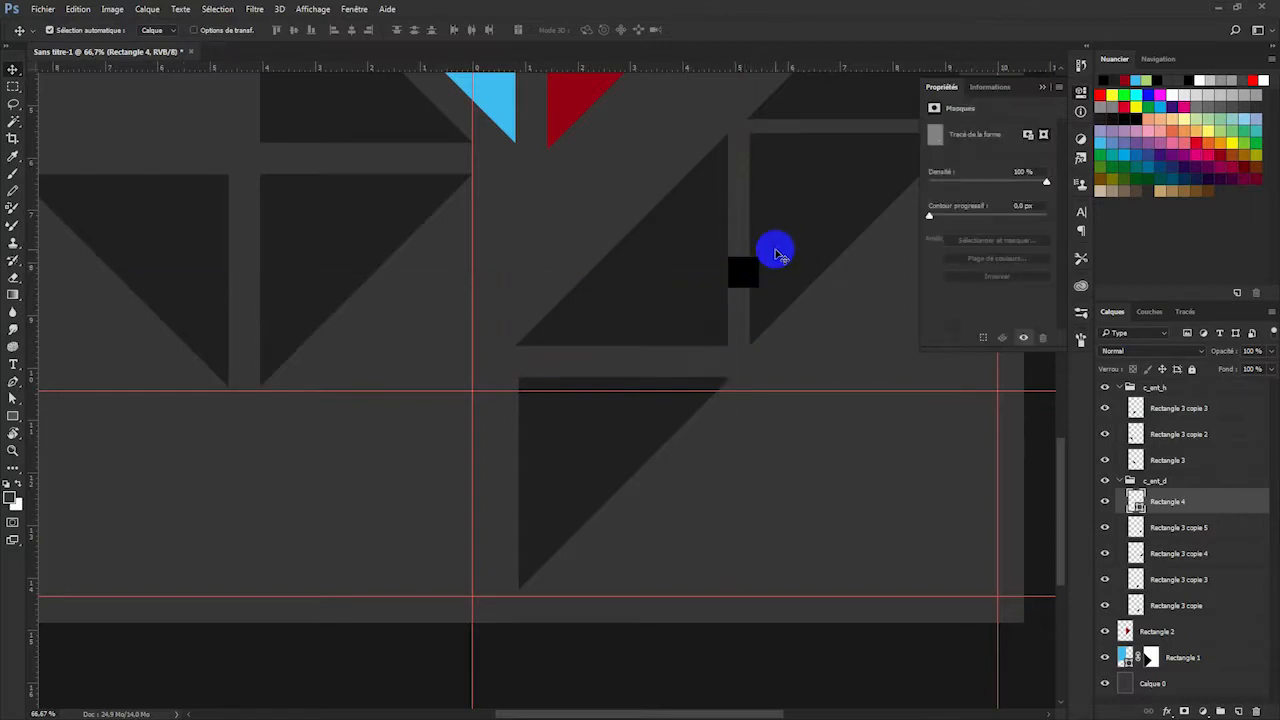
click(776, 252)
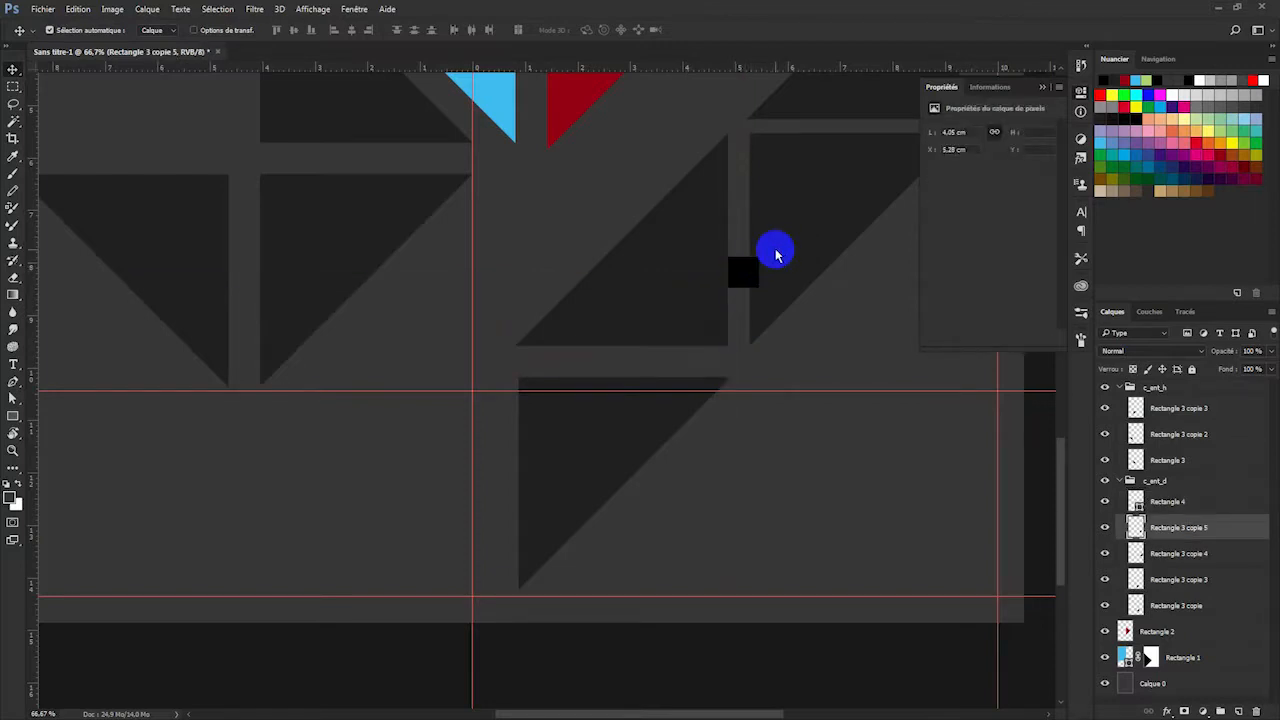
key(Right)
key(Right)
key(Right)
key(Right)
key(Right)
key(Right)
key(Right)
key(Right)
key(Right)
key(Right)
key(Right)
key(Right)
key(Right)
key(Right)
key(Right)
key(Right)
key(Right)
key(Right)
key(Right)
key(Right)
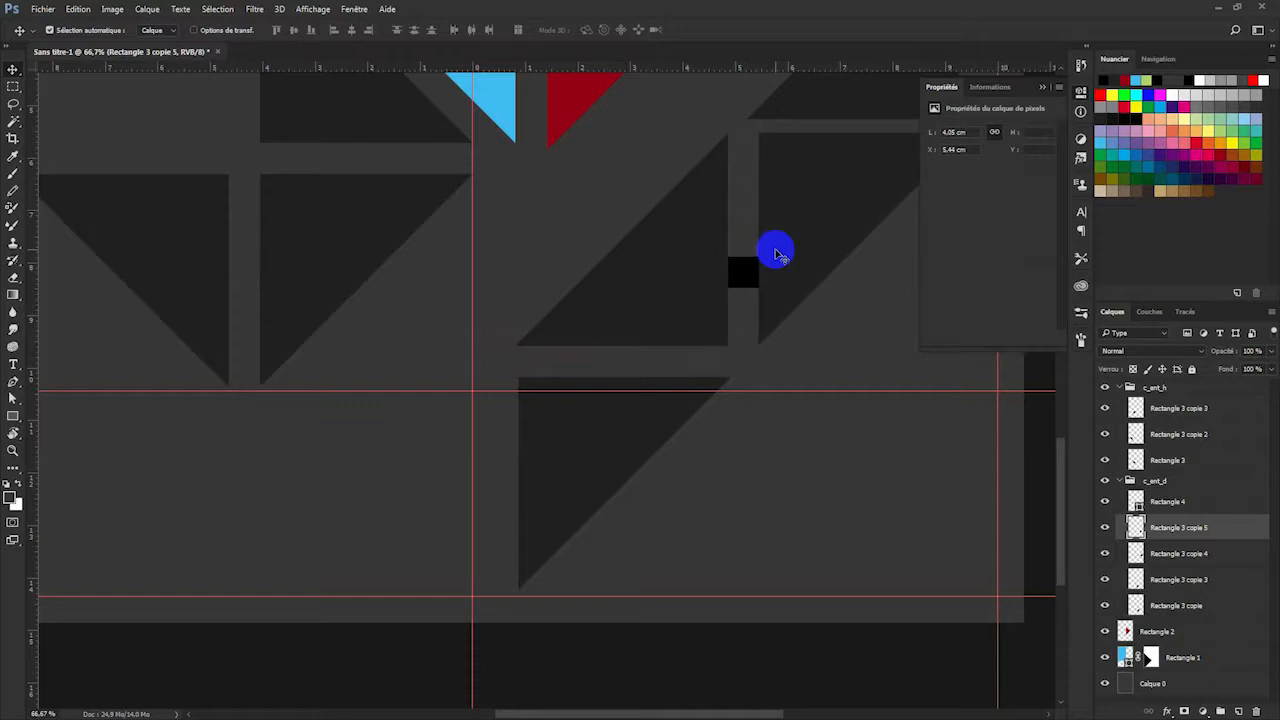
Move the black square above the middle-right c_ent_d triangle and raise the upper triangle until the gap equals the square's height.
drag(829, 303, 658, 467)
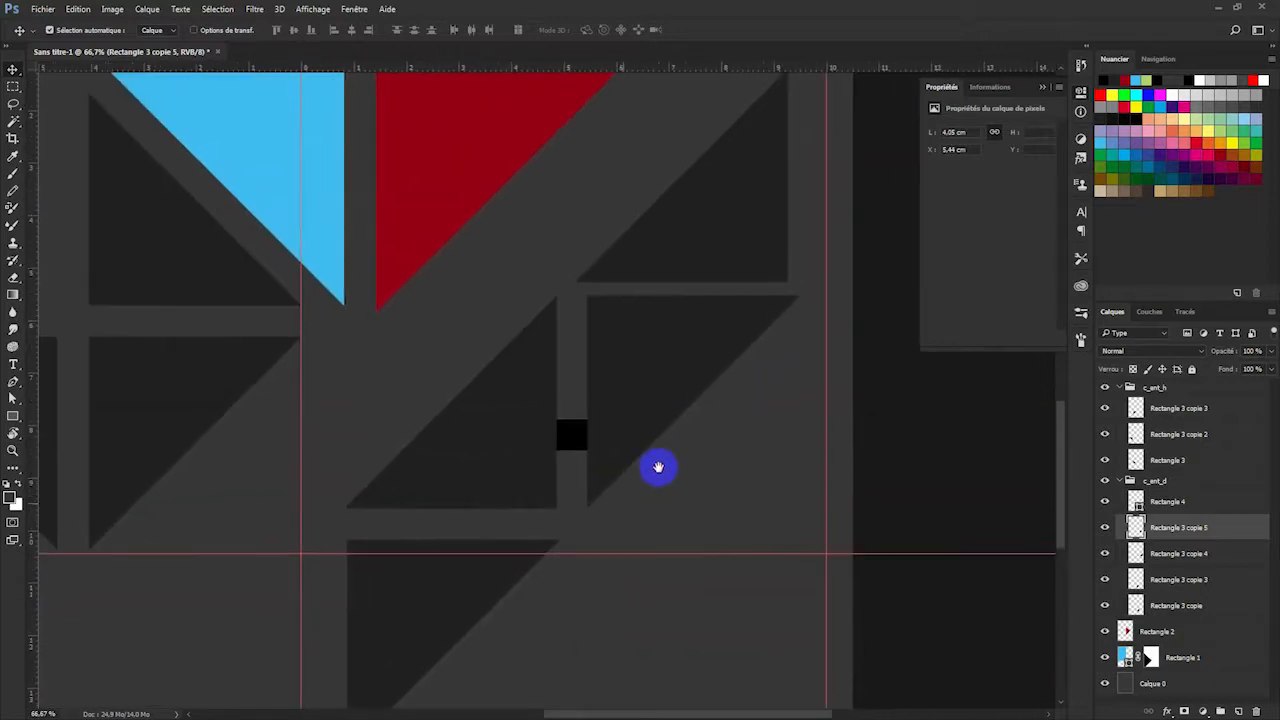
drag(566, 441, 643, 280)
click(728, 265)
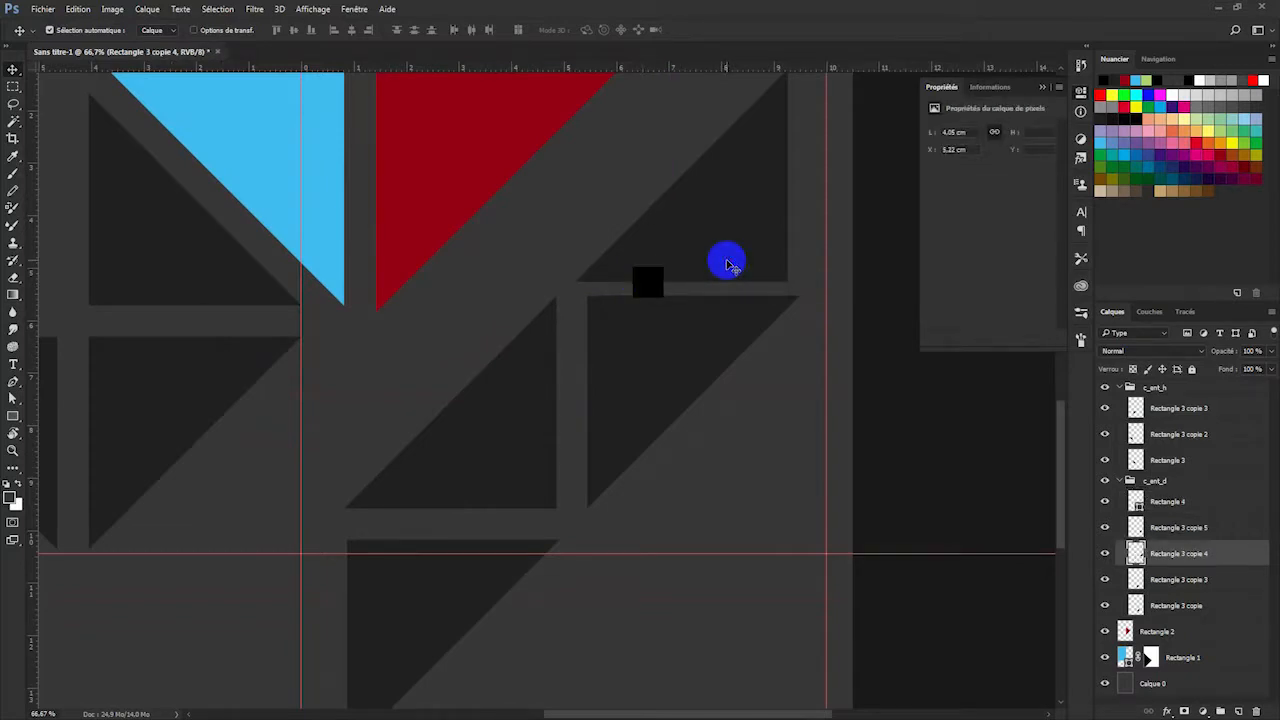
key(Up)
key(Up)
key(Up)
key(Up)
key(Up)
key(Up)
key(Up)
key(Up)
key(Up)
key(Up)
key(Up)
key(Up)
key(Up)
key(Up)
key(Up)
key(Up)
key(Up)
key(Up)
key(Up)
key(Up)
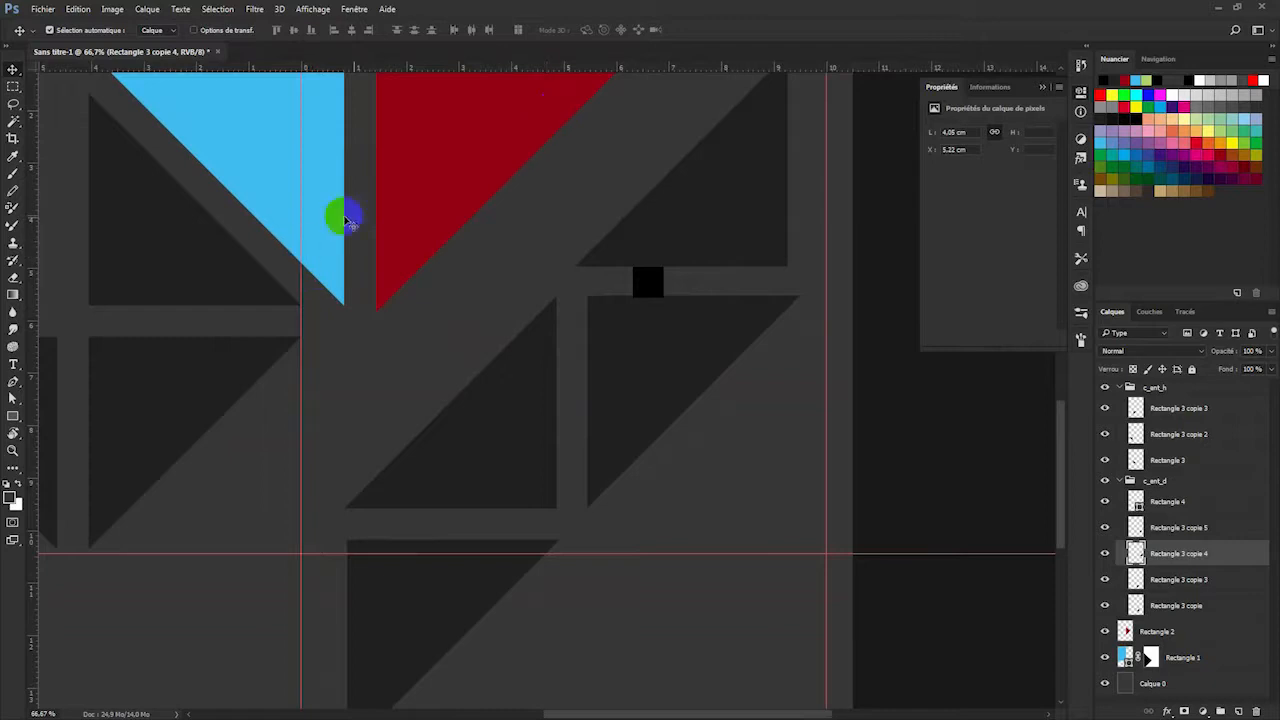
Add a vertical guide at about 5.4 cm on the middle-right c_ent_d triangle's left edge and shift the upper triangle right to align with it.
drag(34, 185, 587, 222)
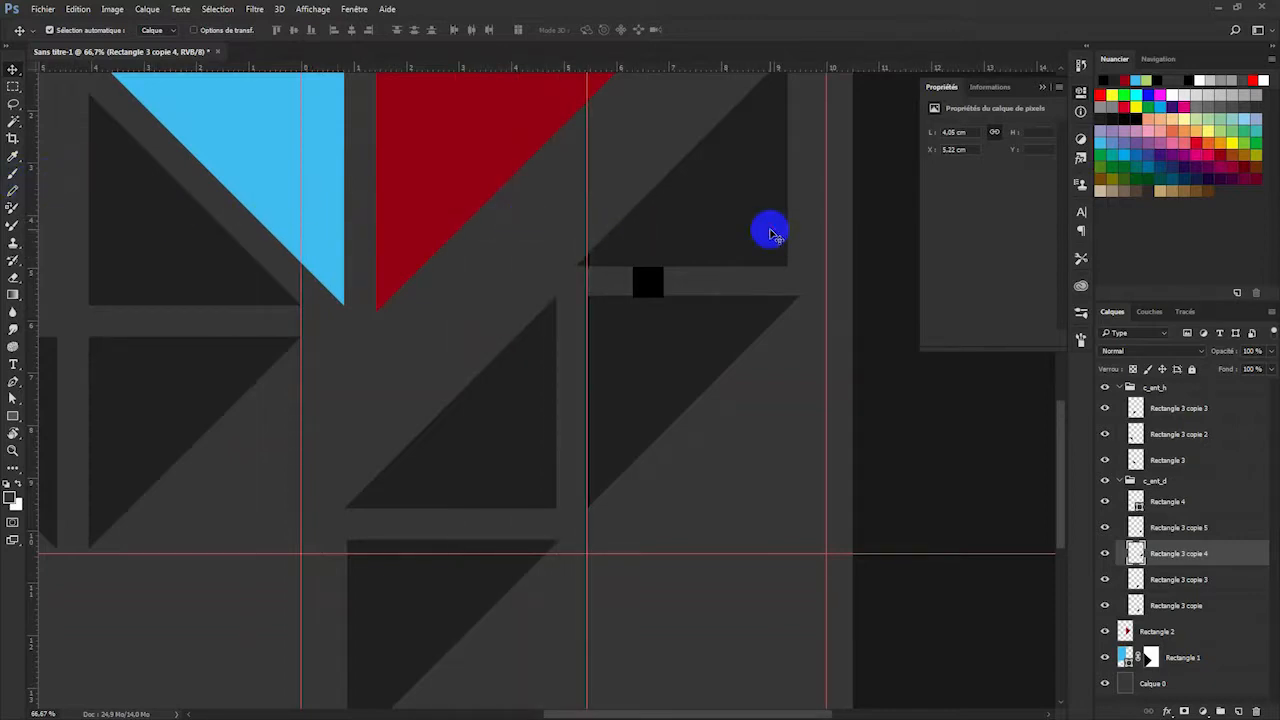
key(Right)
key(Right)
key(Right)
key(Right)
key(Right)
key(Right)
key(Right)
key(Right)
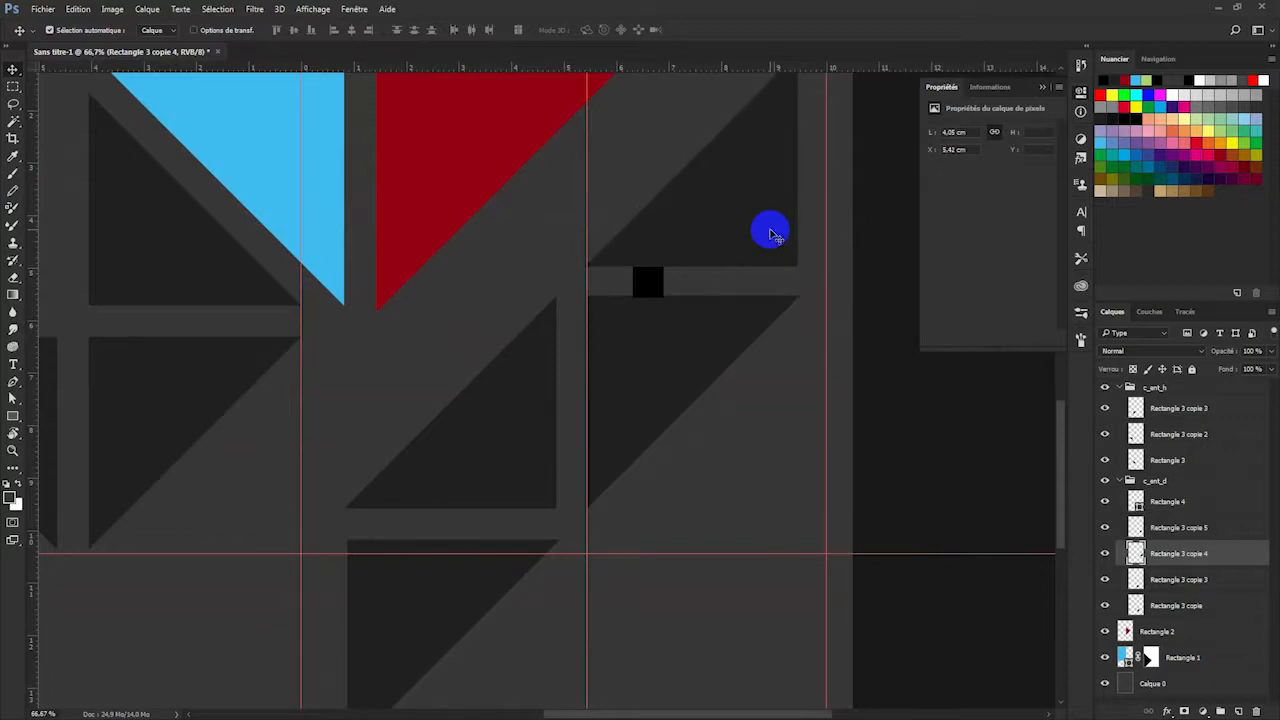
Delete the black spacing square and remove the vertical guide at about 5.4 cm and the horizontal guide at about 10 cm.
click(650, 283)
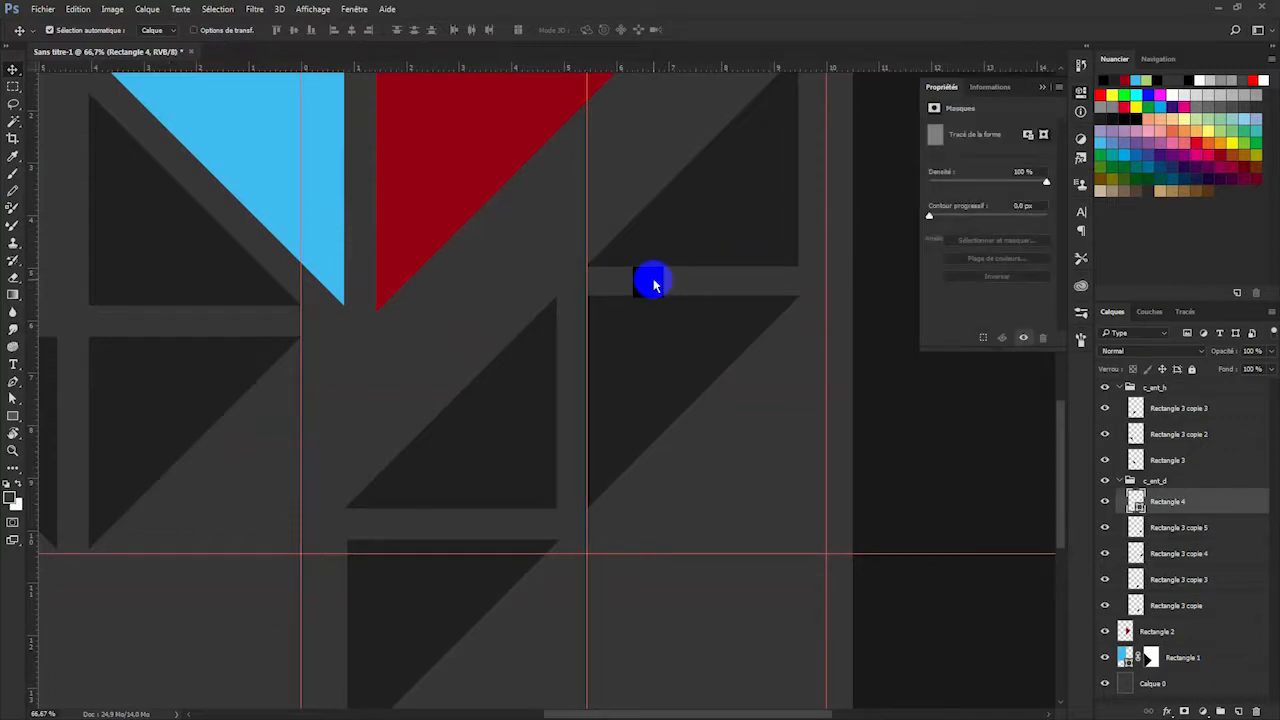
key(Delete)
key(ctrl+minus)
key(ctrl+minus)
key(ctrl+minus)
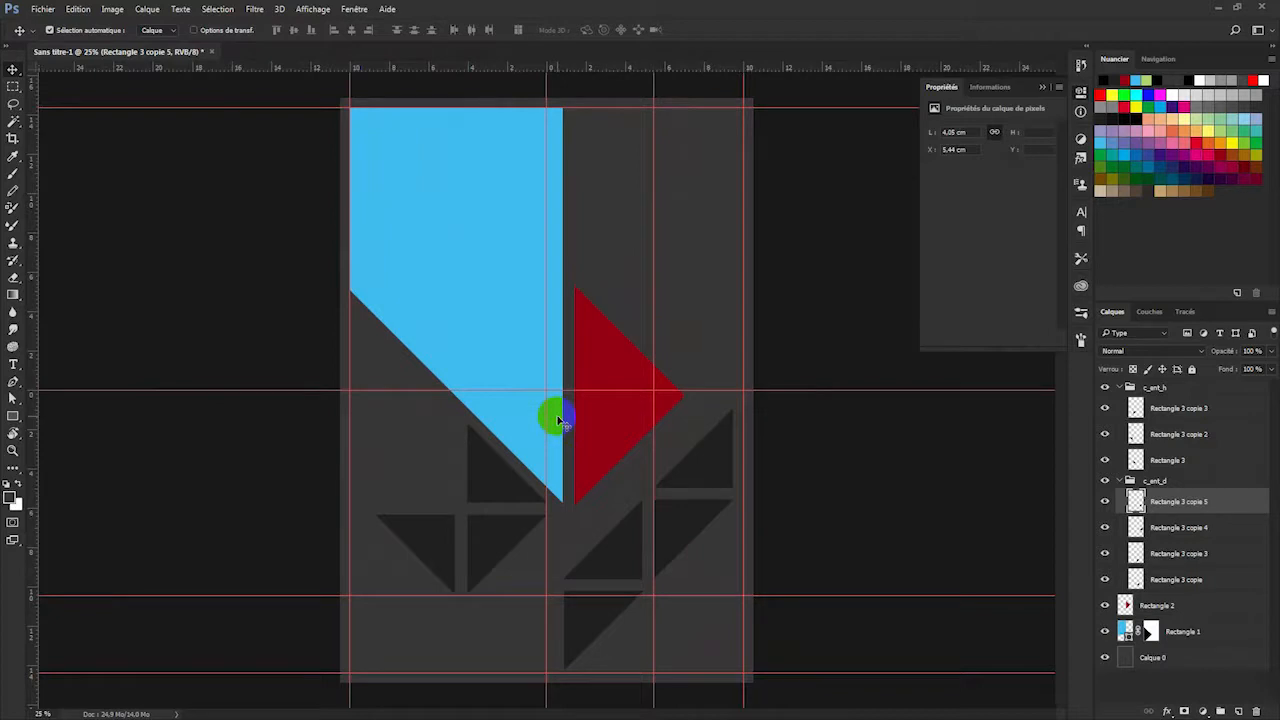
drag(653, 289, 32, 269)
drag(298, 598, 277, 66)
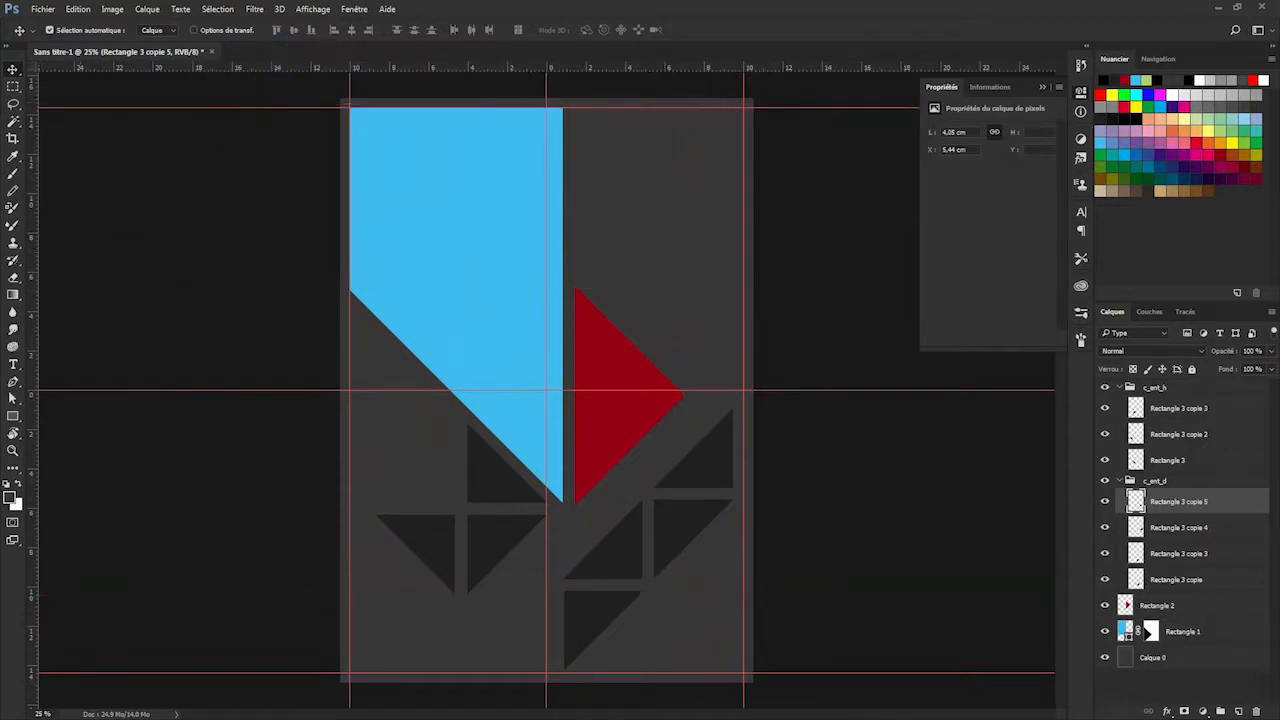
Convert the blue Rectangle 1 layer to a smart object and rasterize it.
click(1184, 632)
right_click(1195, 633)
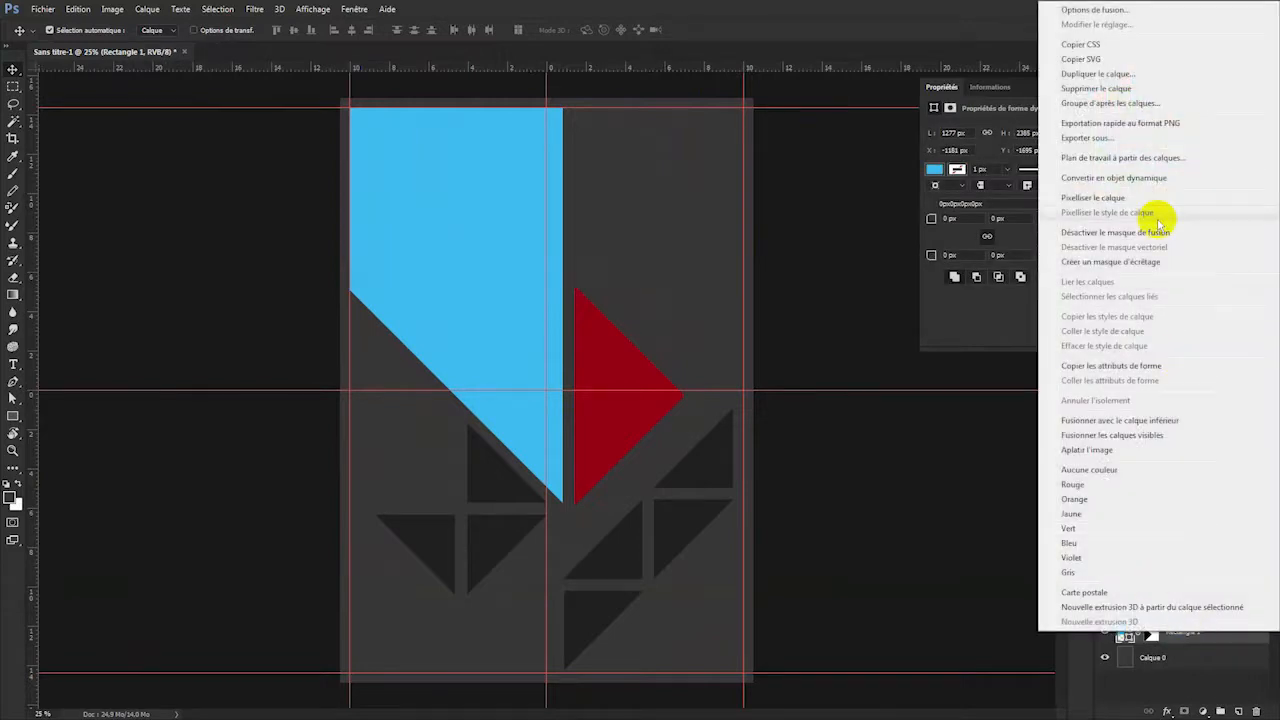
click(1126, 177)
right_click(1171, 642)
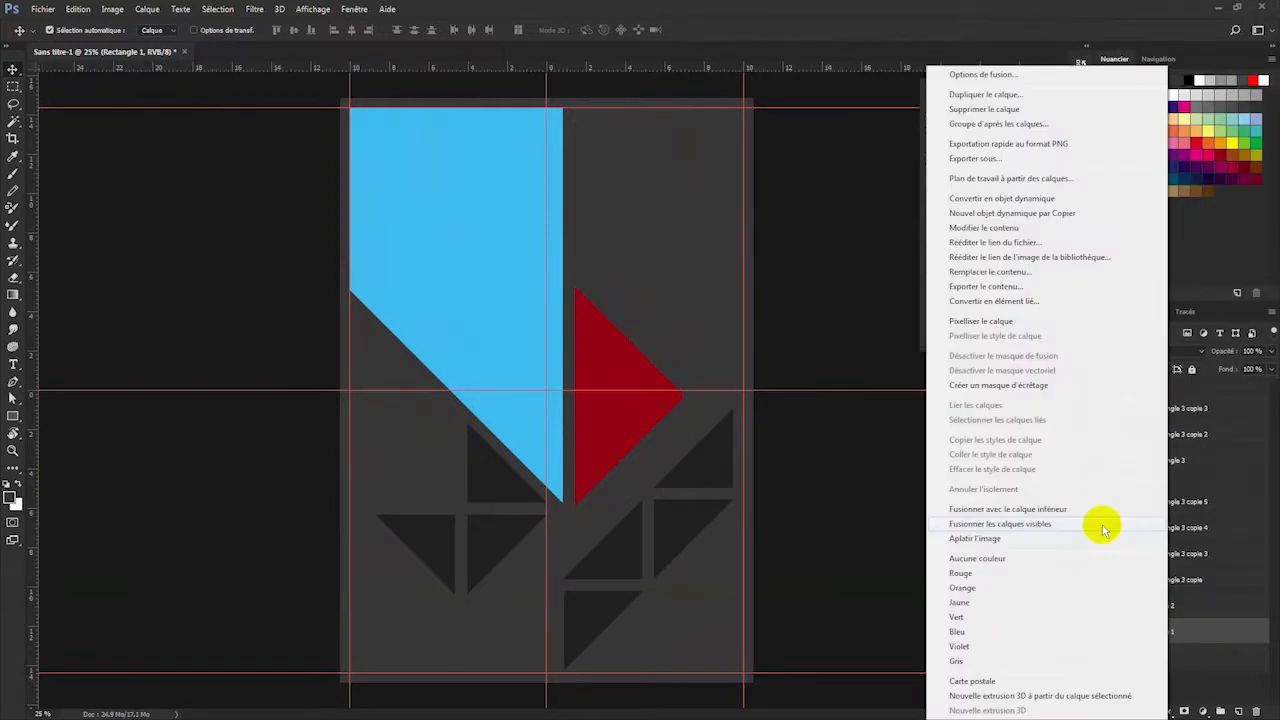
click(981, 321)
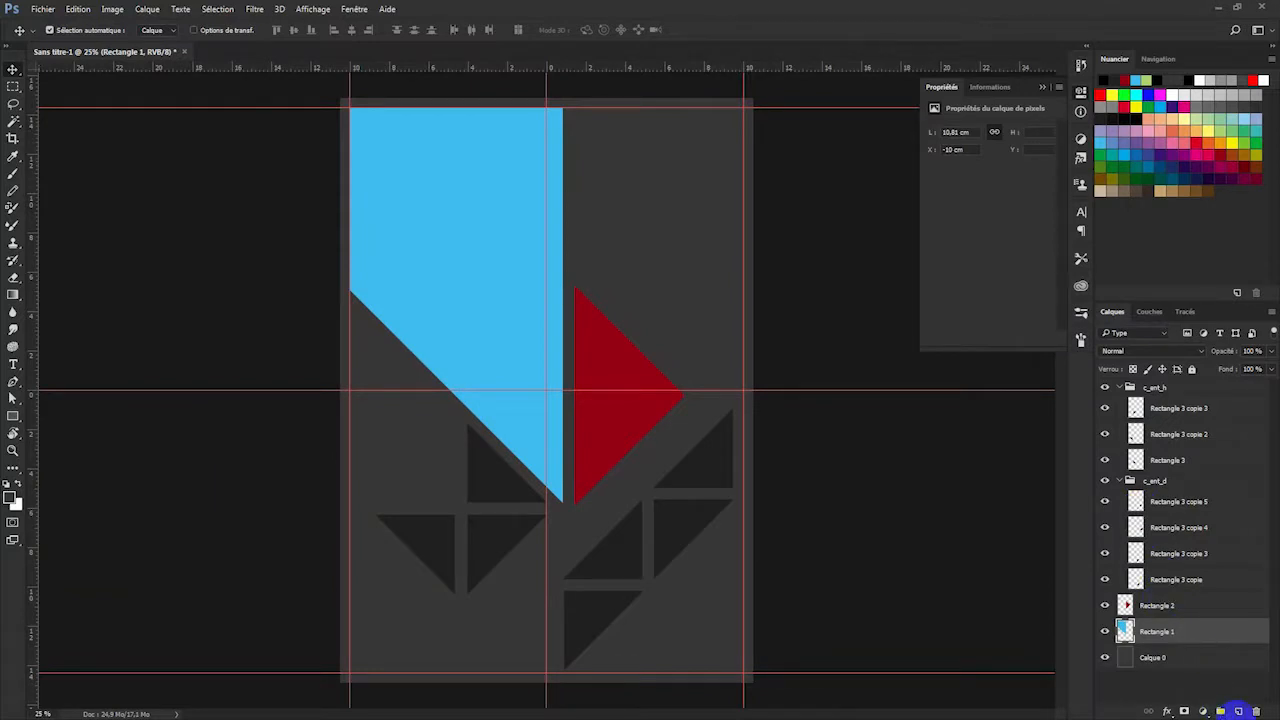
Put the blue Rectangle 1 layer in a new group named grand_G.
click(1222, 711)
drag(1163, 646, 1160, 634)
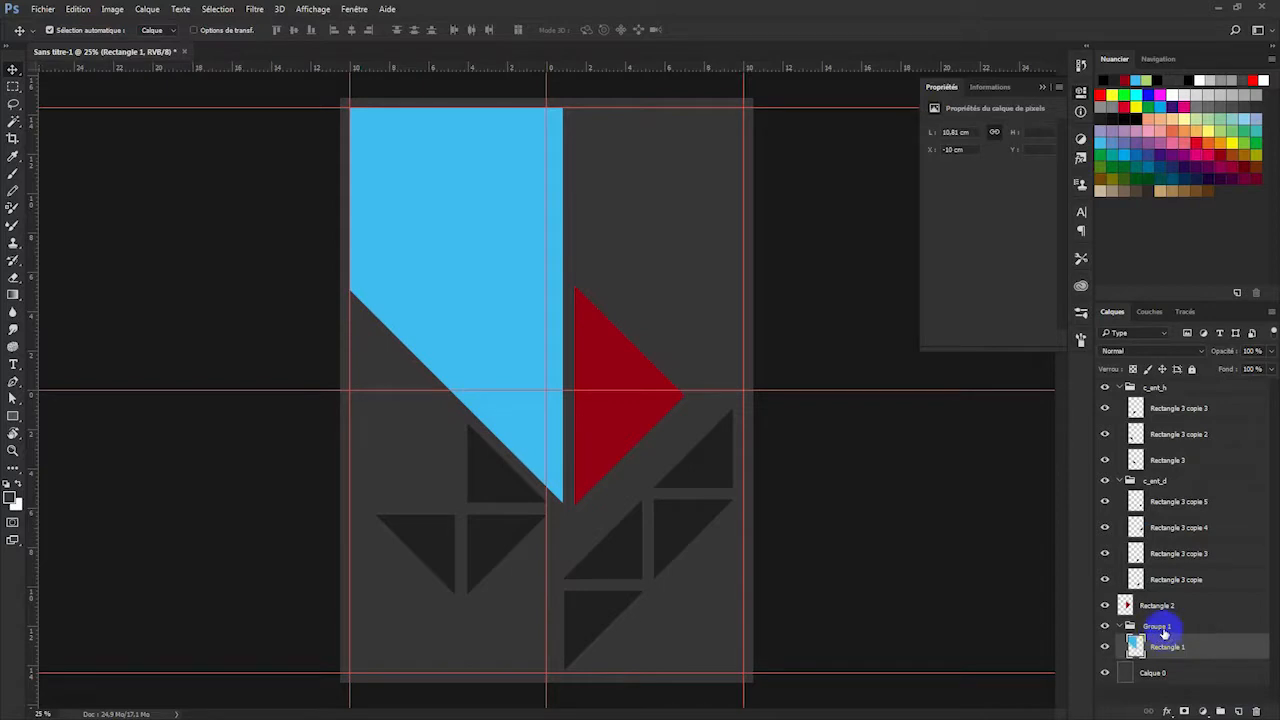
double_click(1158, 626)
text(c)
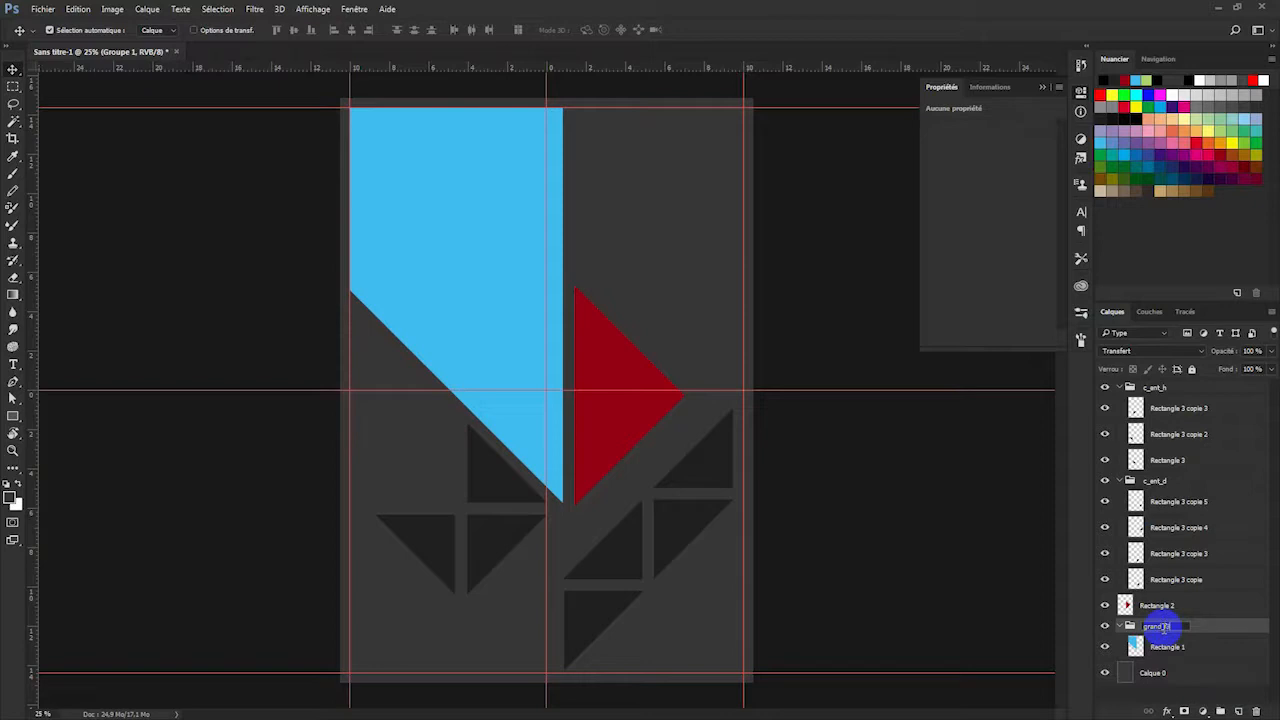
Create a group named grand_D above the dark red Rectangle 2 layer and move that layer into it.
click(1163, 607)
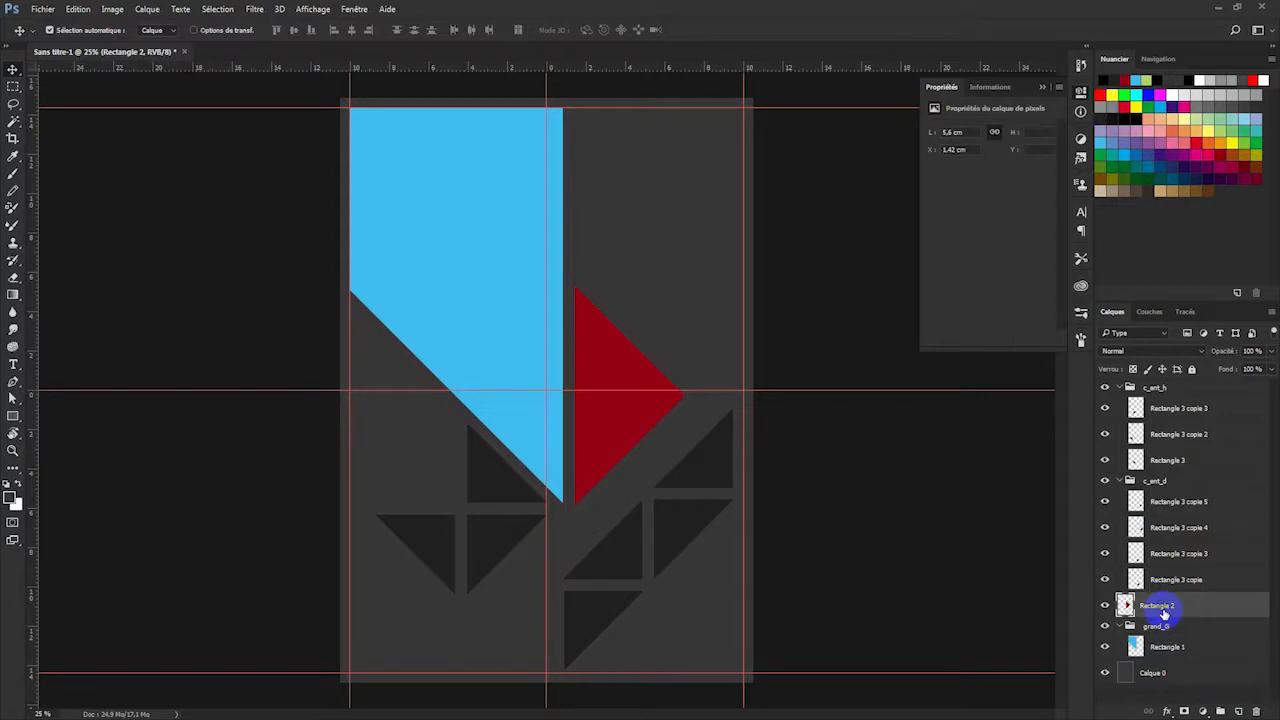
click(1220, 711)
double_click(1160, 600)
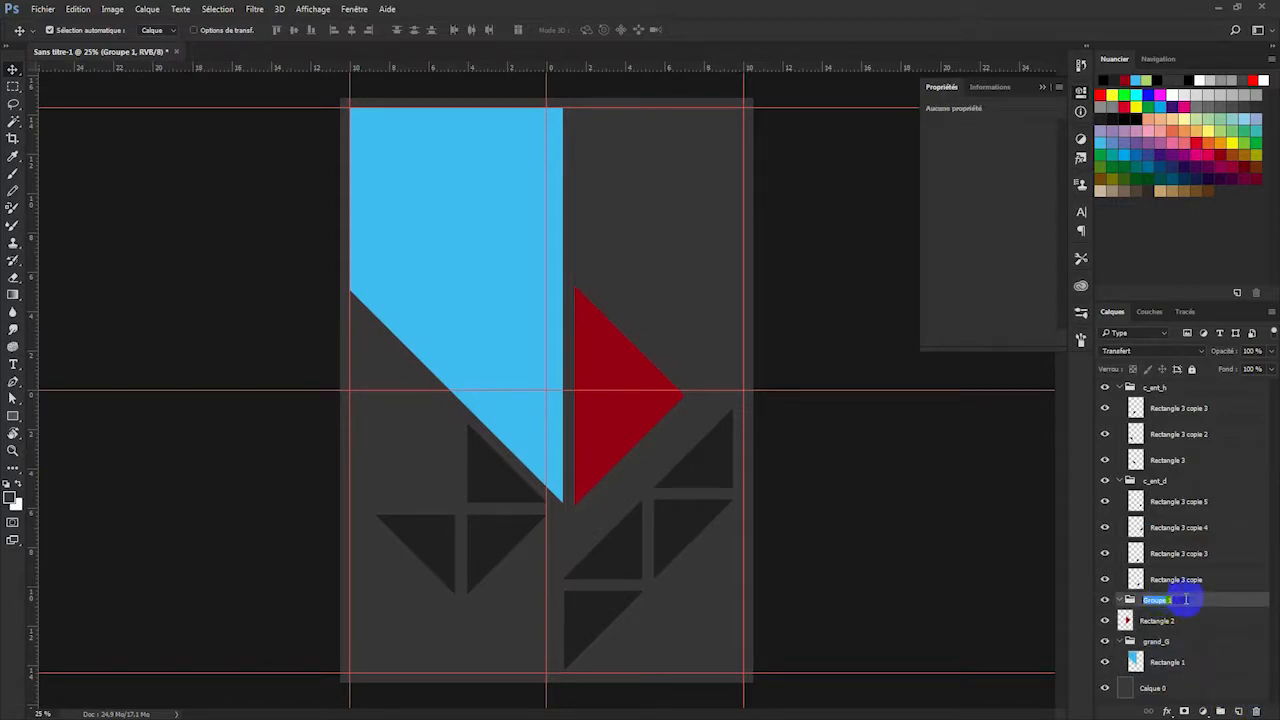
text(grand_D)
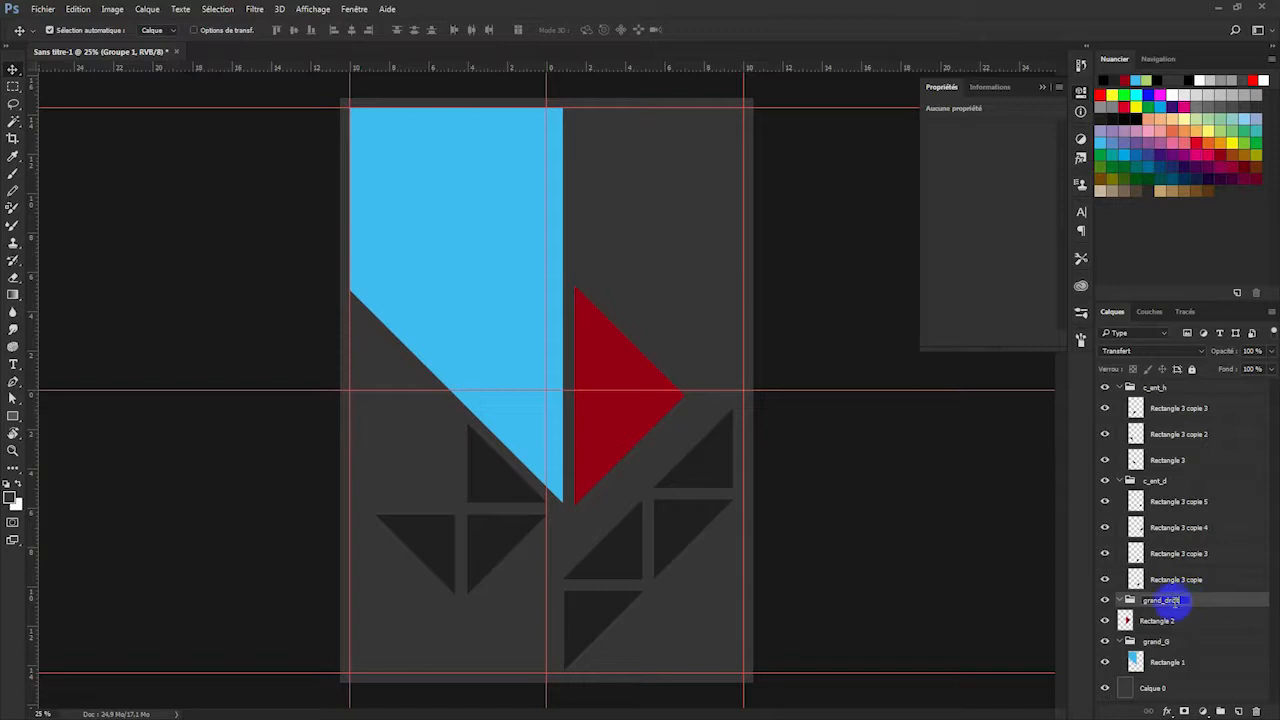
drag(1170, 600, 1212, 601)
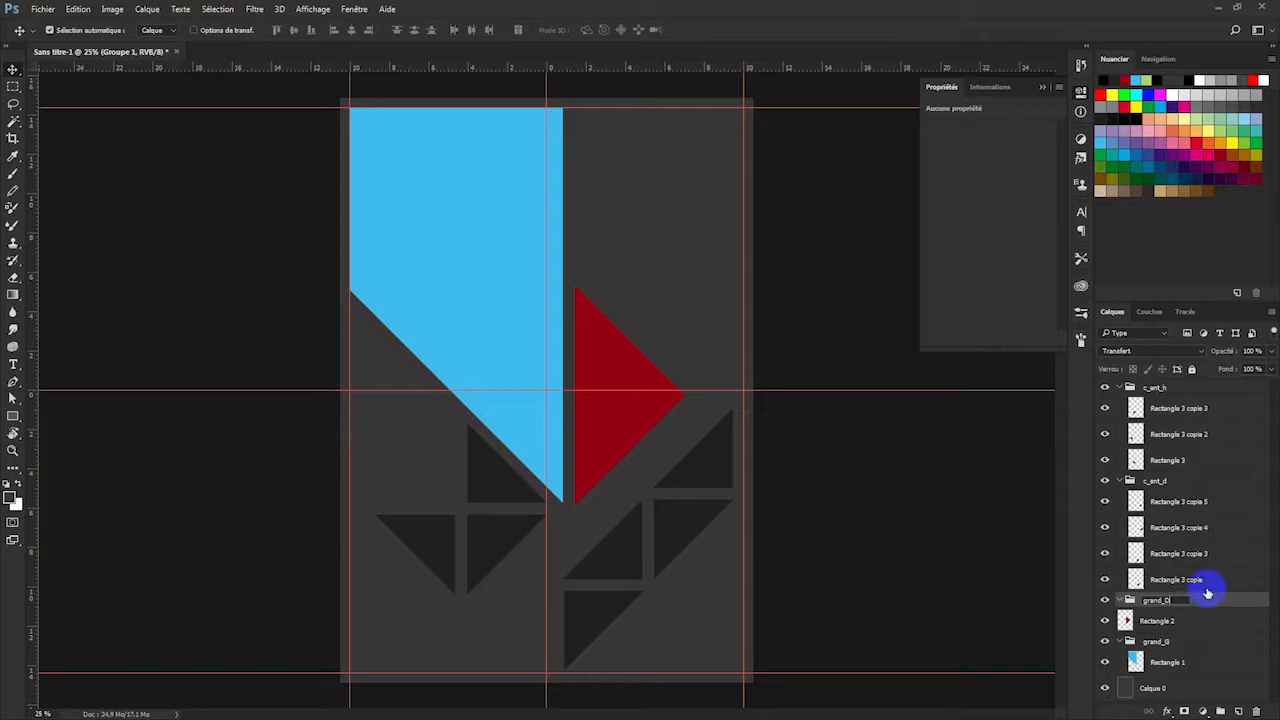
key(Return)
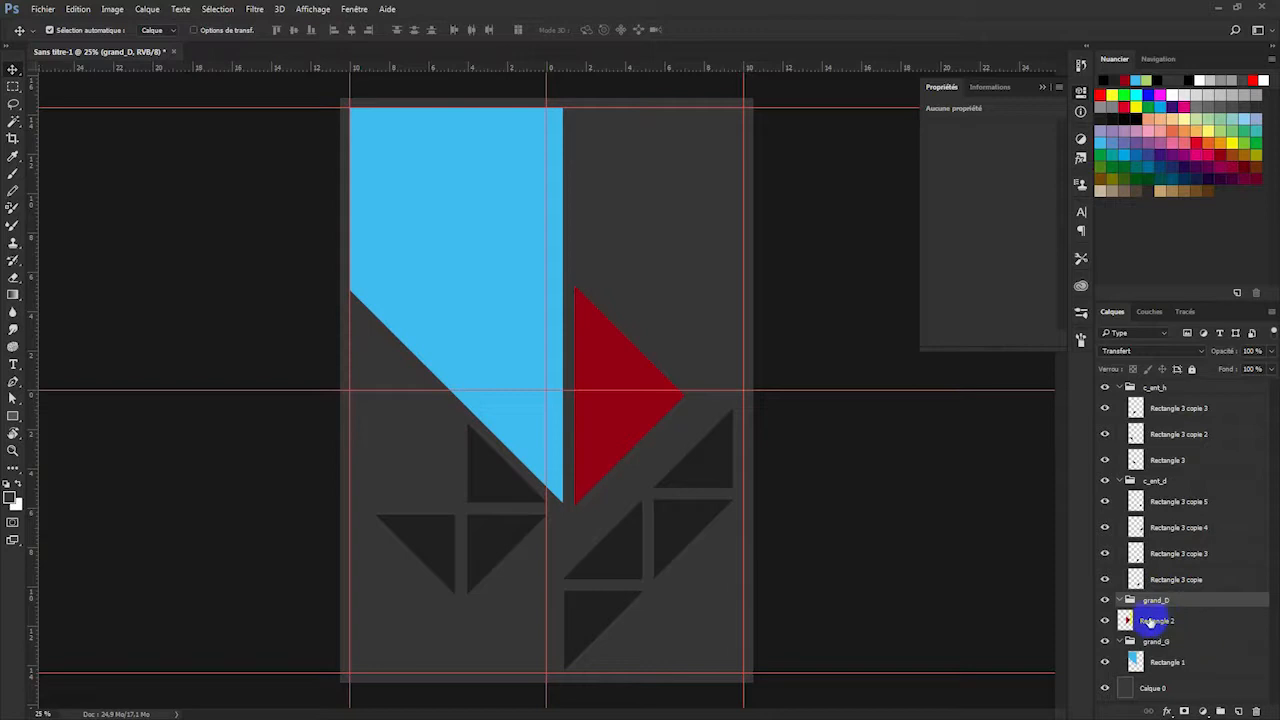
drag(1153, 617, 1168, 604)
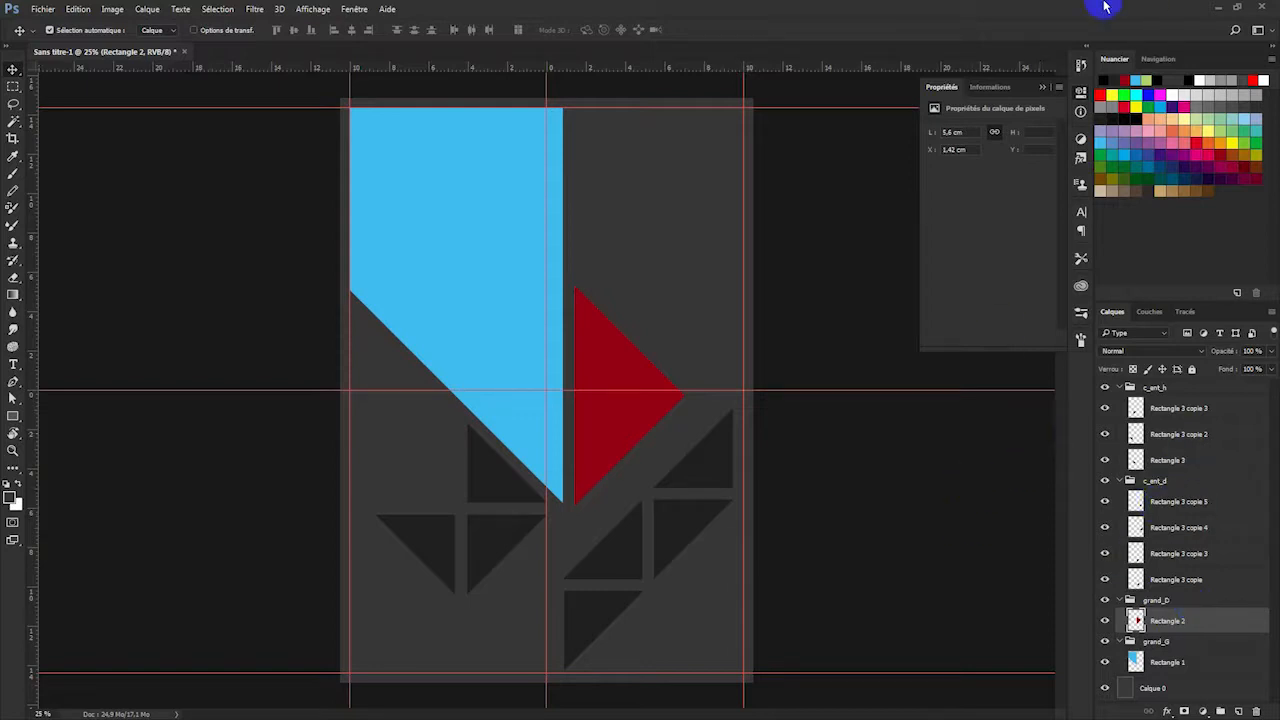
Look through the images in the PHOTO folder and its icon subfolder.
click(1042, 87)
drag(2, 232, 608, 112)
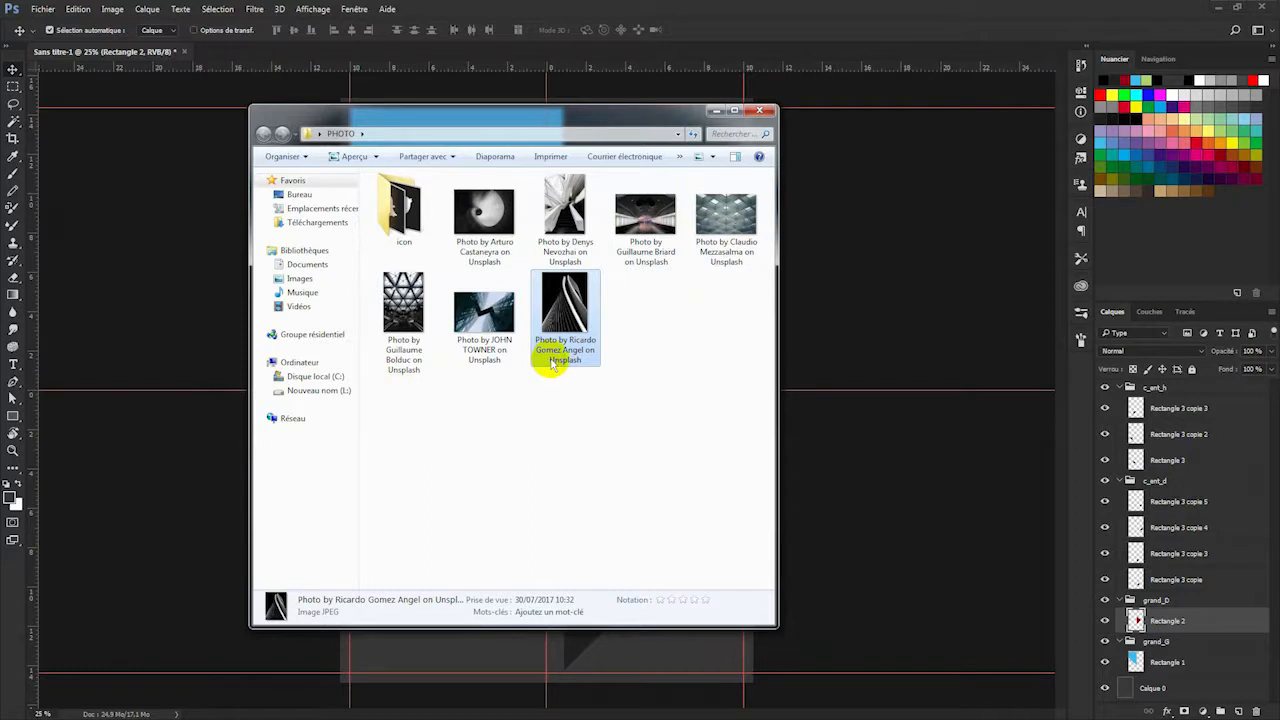
mouse_move(552, 363)
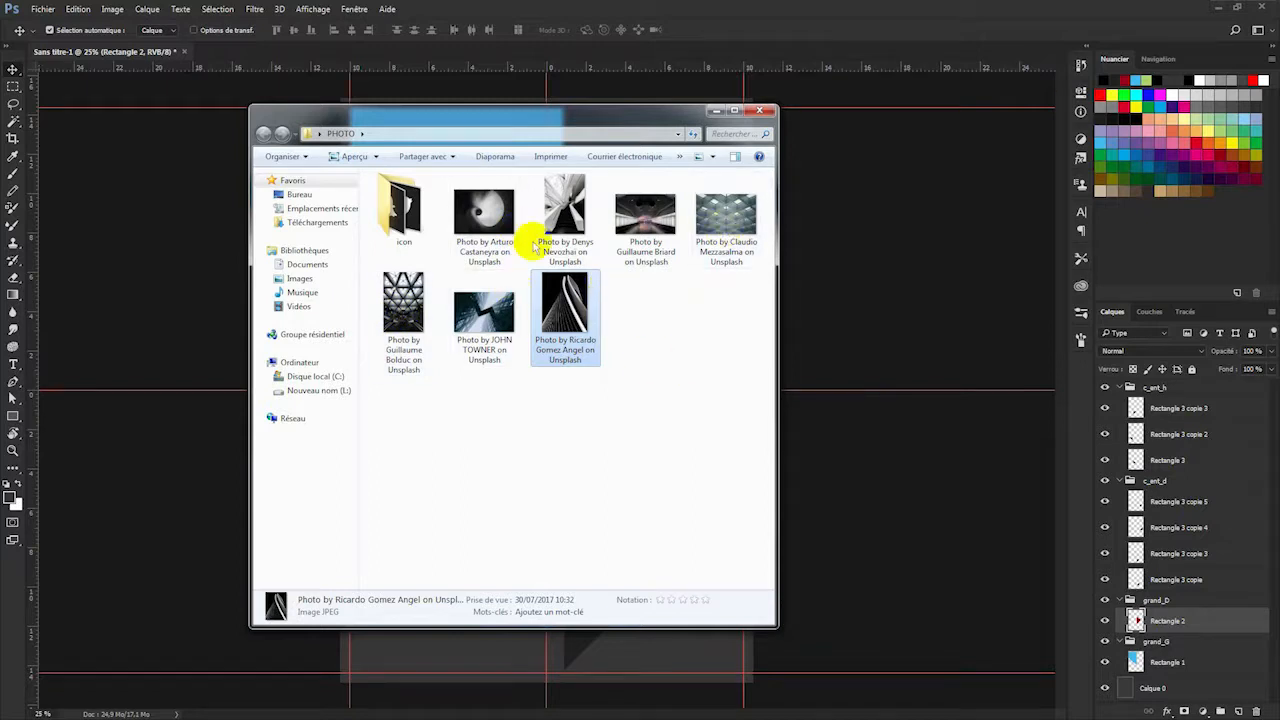
double_click(398, 224)
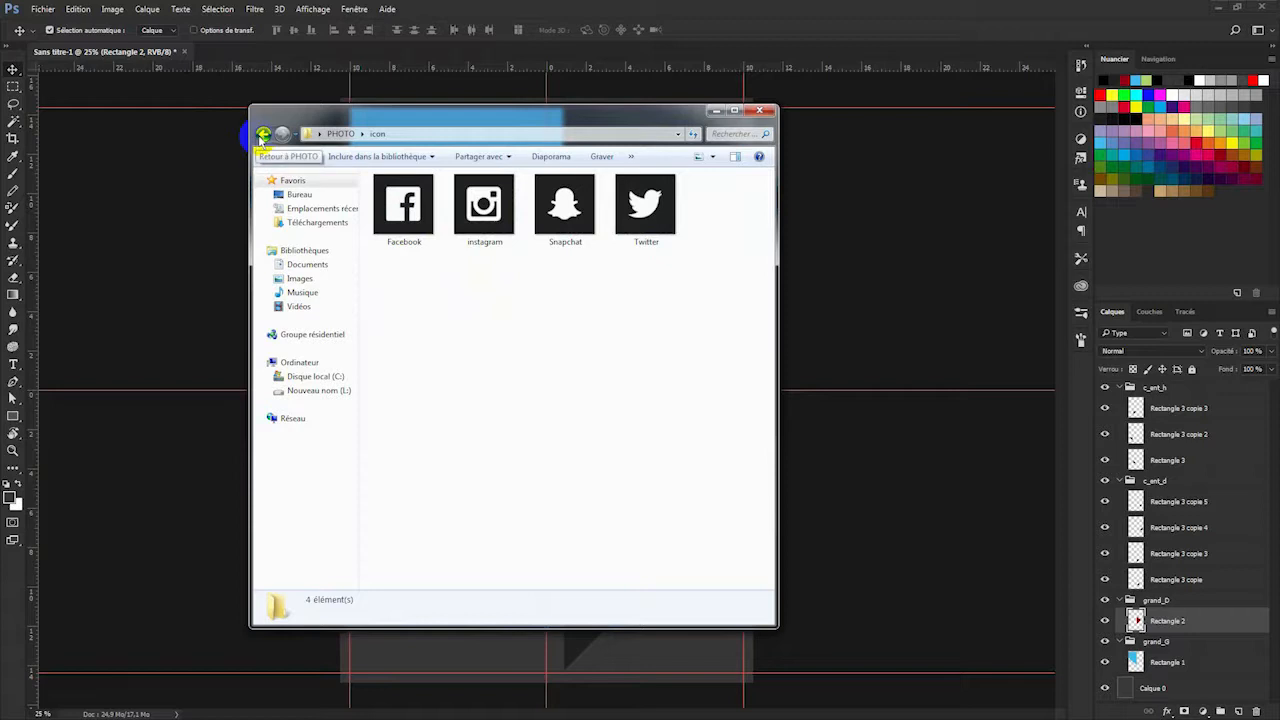
click(261, 135)
drag(566, 137, 514, 129)
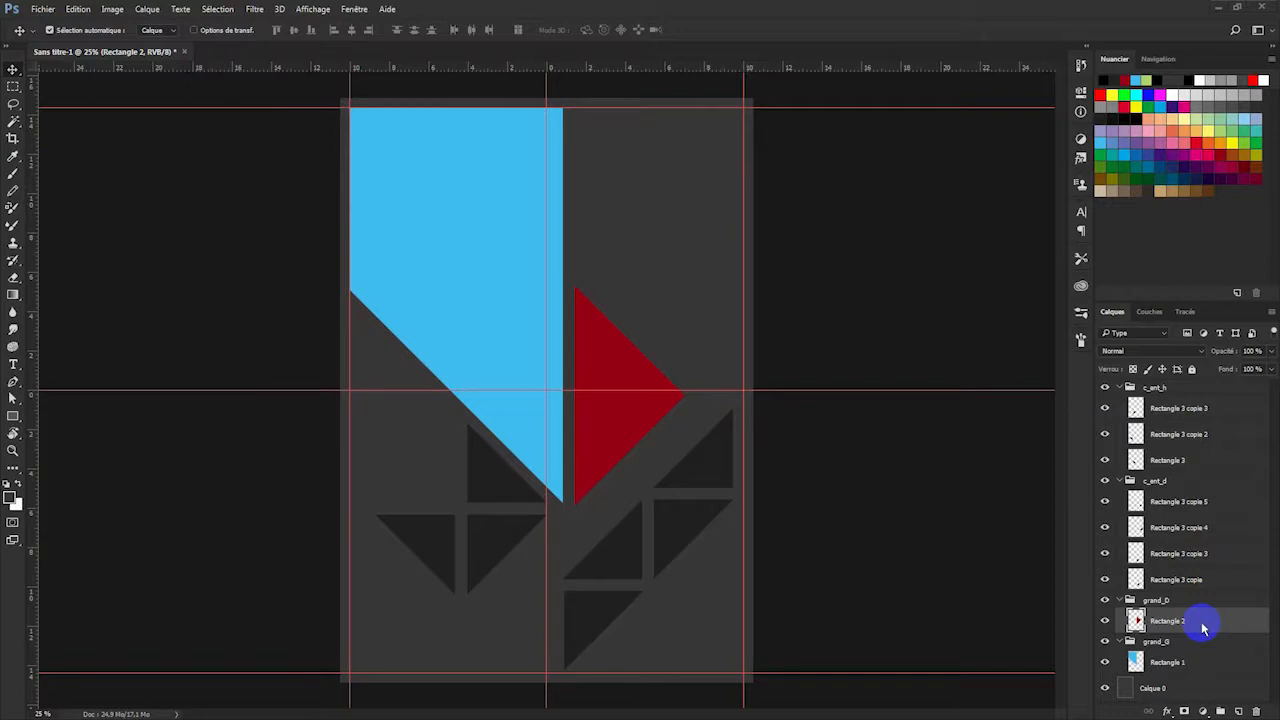
Merge the four triangle layers in the c_ent_d group into one layer and check it by toggling the group's visibility.
click(1161, 581)
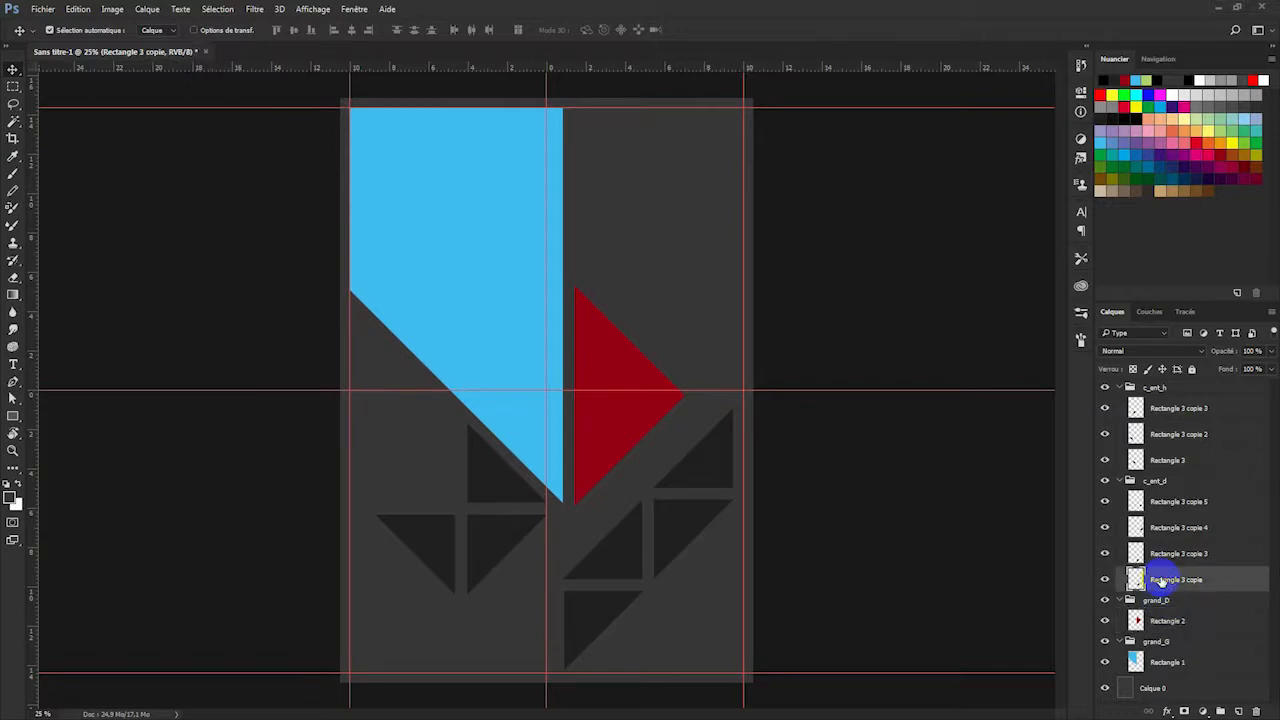
shift+click(1155, 503)
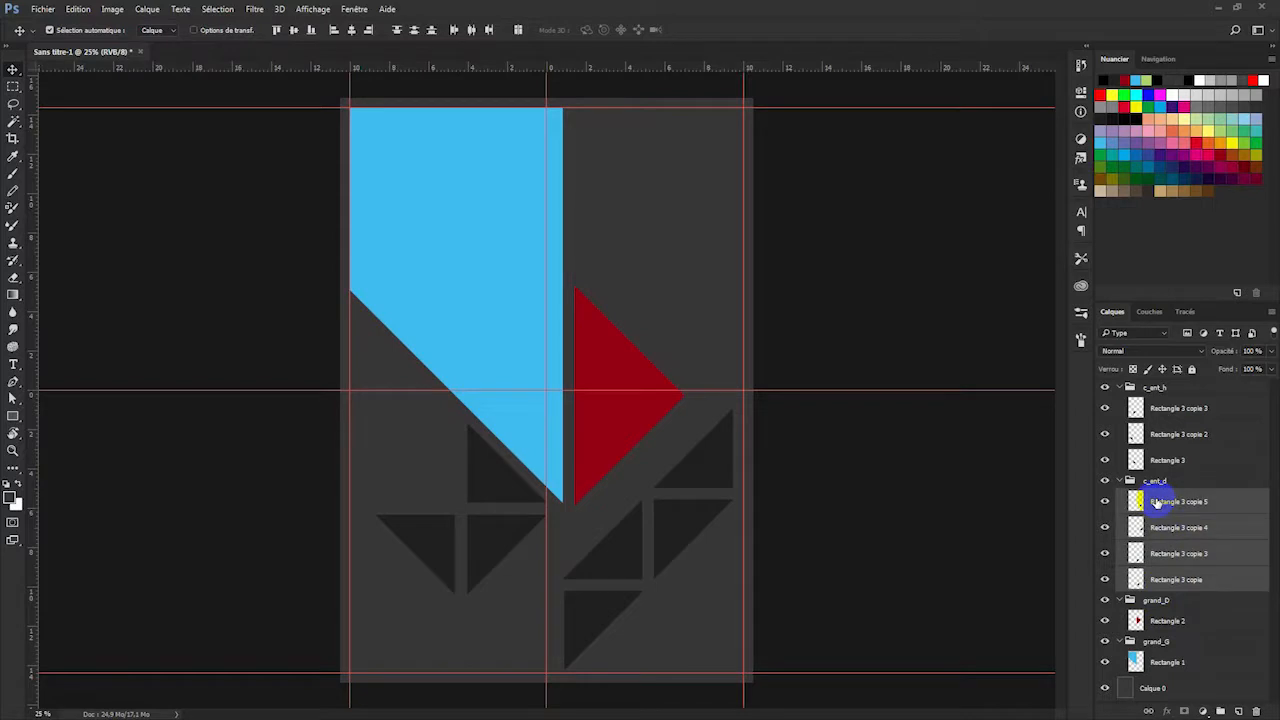
right_click(1157, 502)
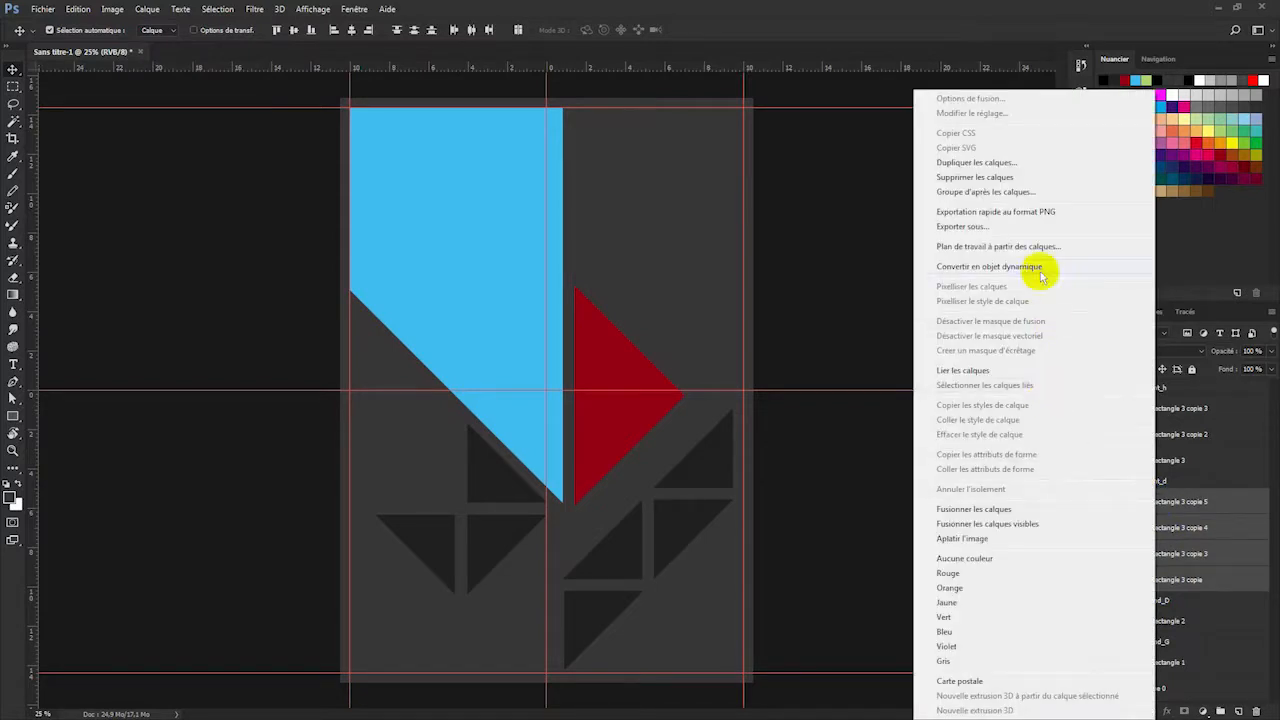
click(972, 510)
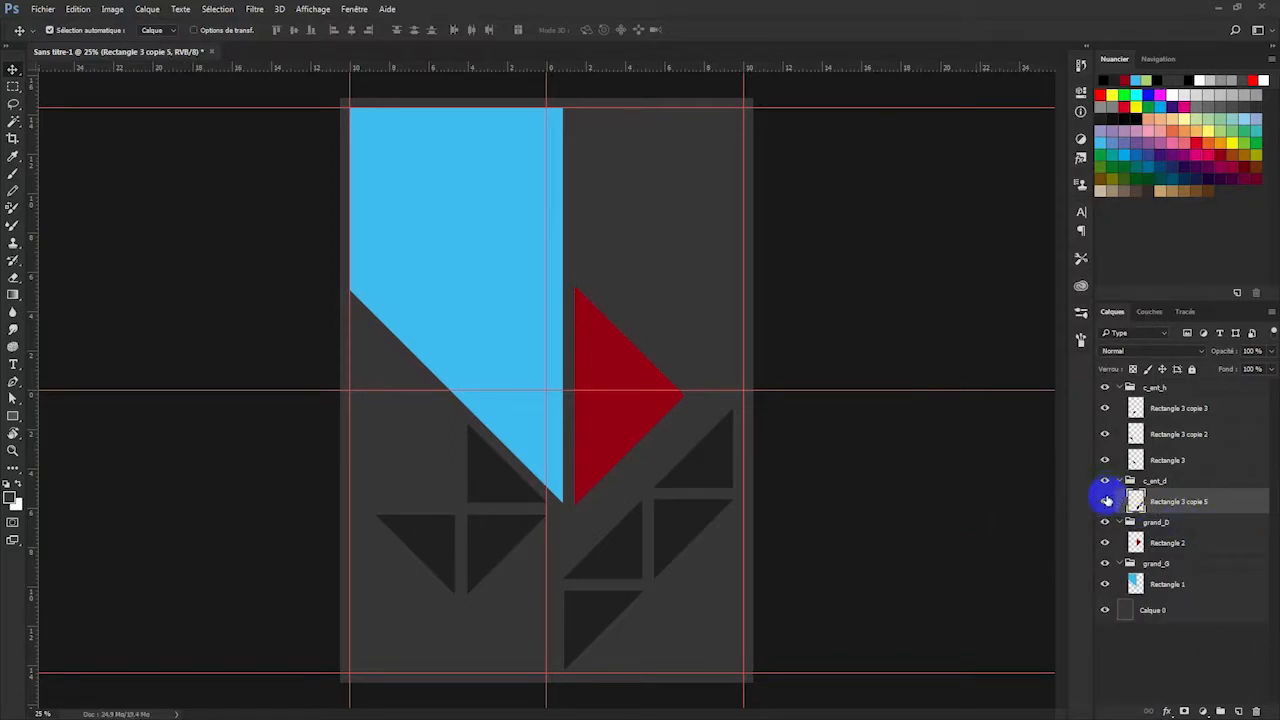
click(1105, 482)
click(1105, 482)
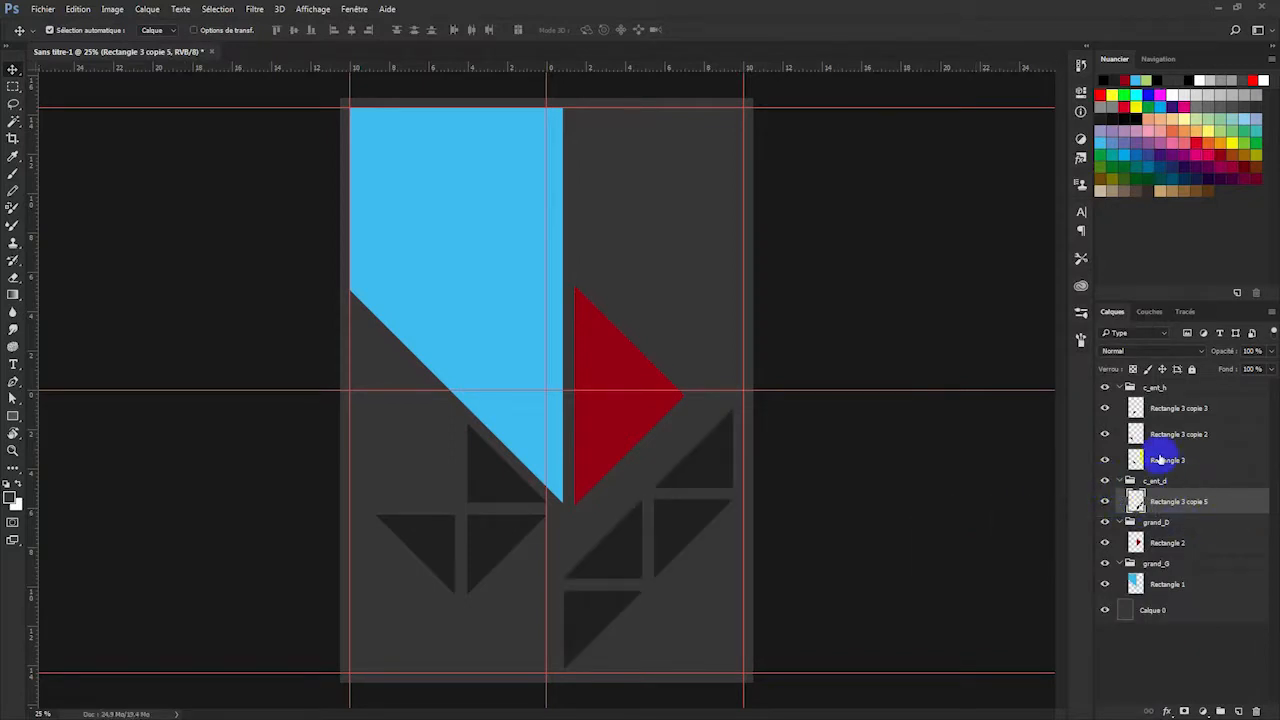
Merge the three triangle layers in the c_ent_h group into one layer and check it by toggling its visibility.
click(1162, 461)
shift+click(1160, 412)
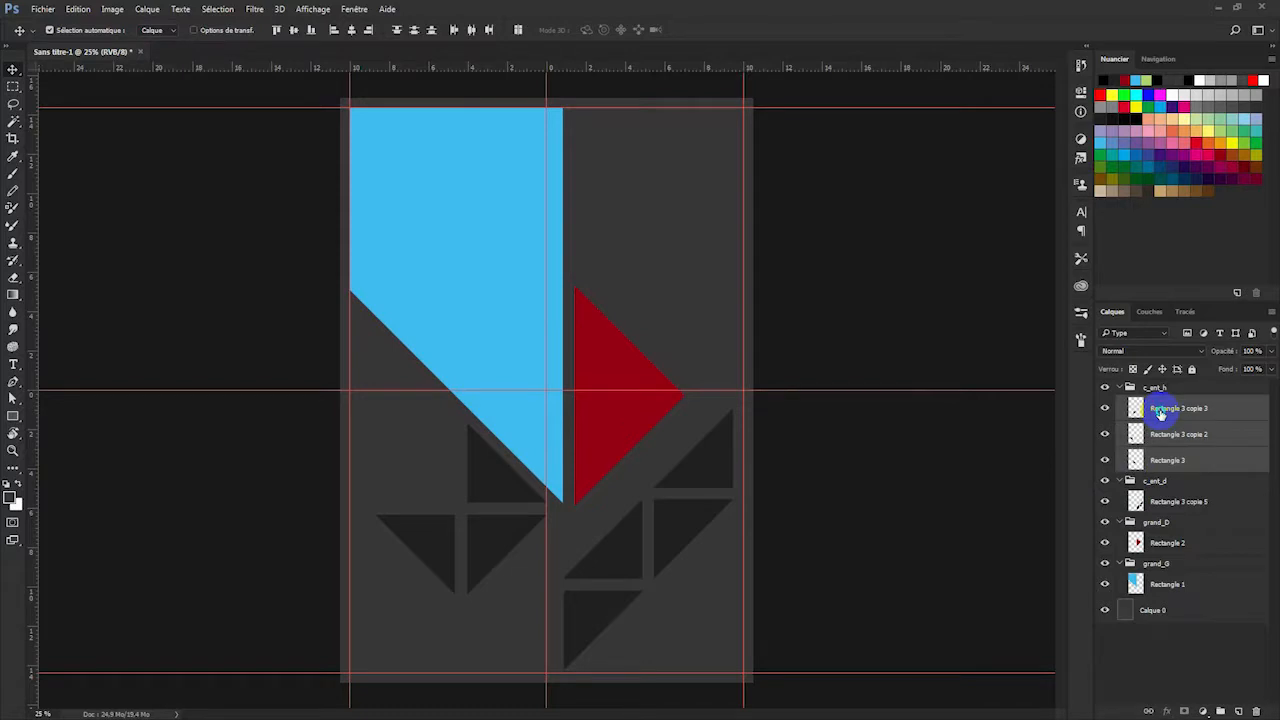
right_click(1160, 412)
click(1034, 512)
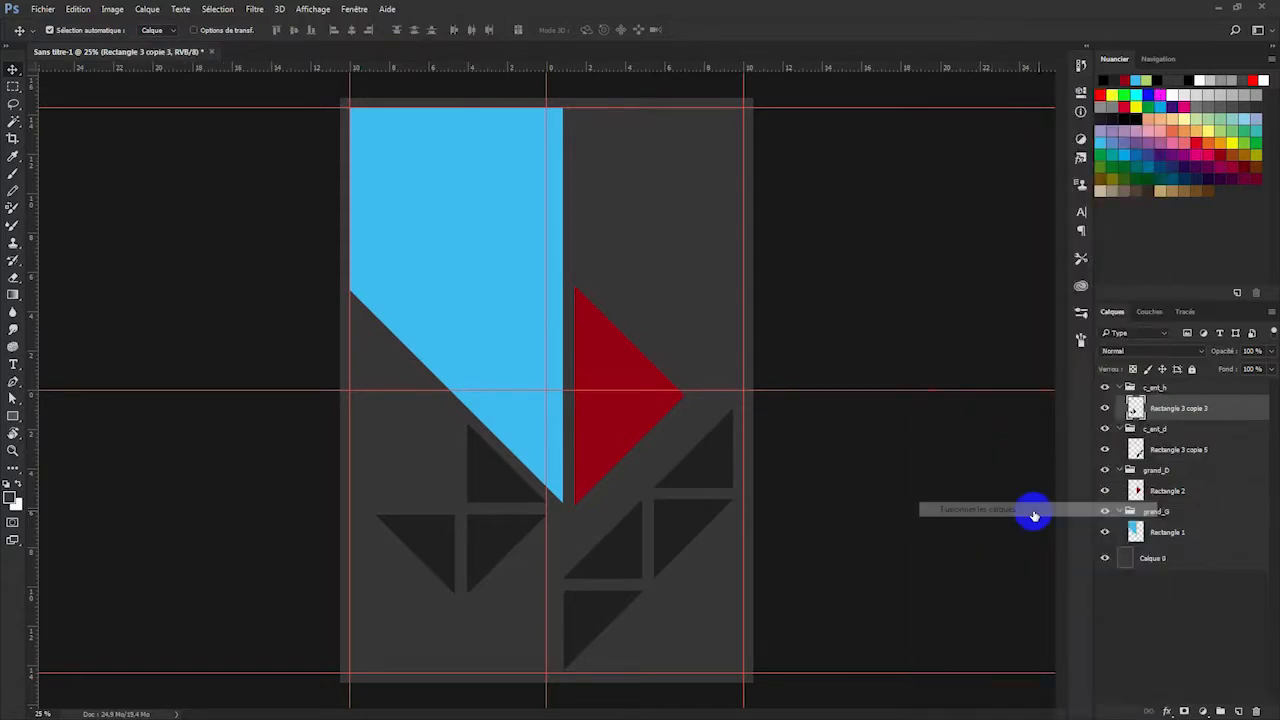
click(1104, 409)
click(1104, 409)
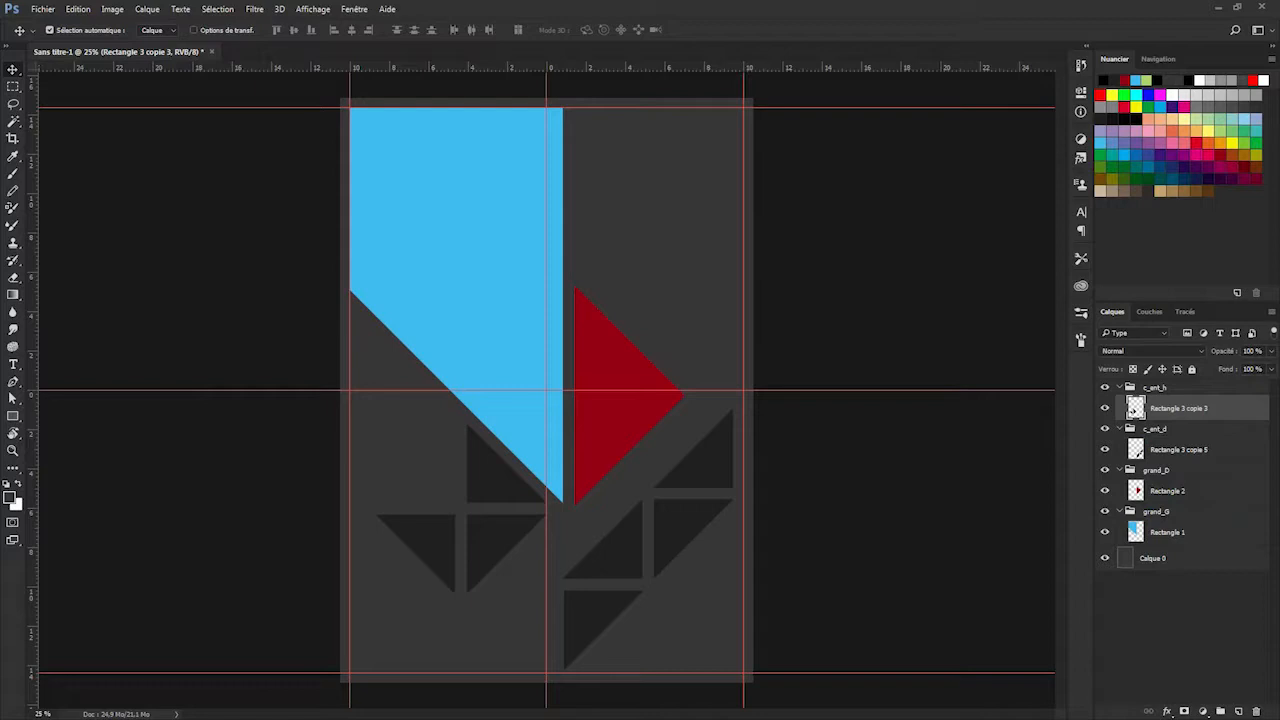
Place the photo of the triangular lattice ceiling from the PHOTO folder and scale it down to cover the blue shape.
click(326, 297)
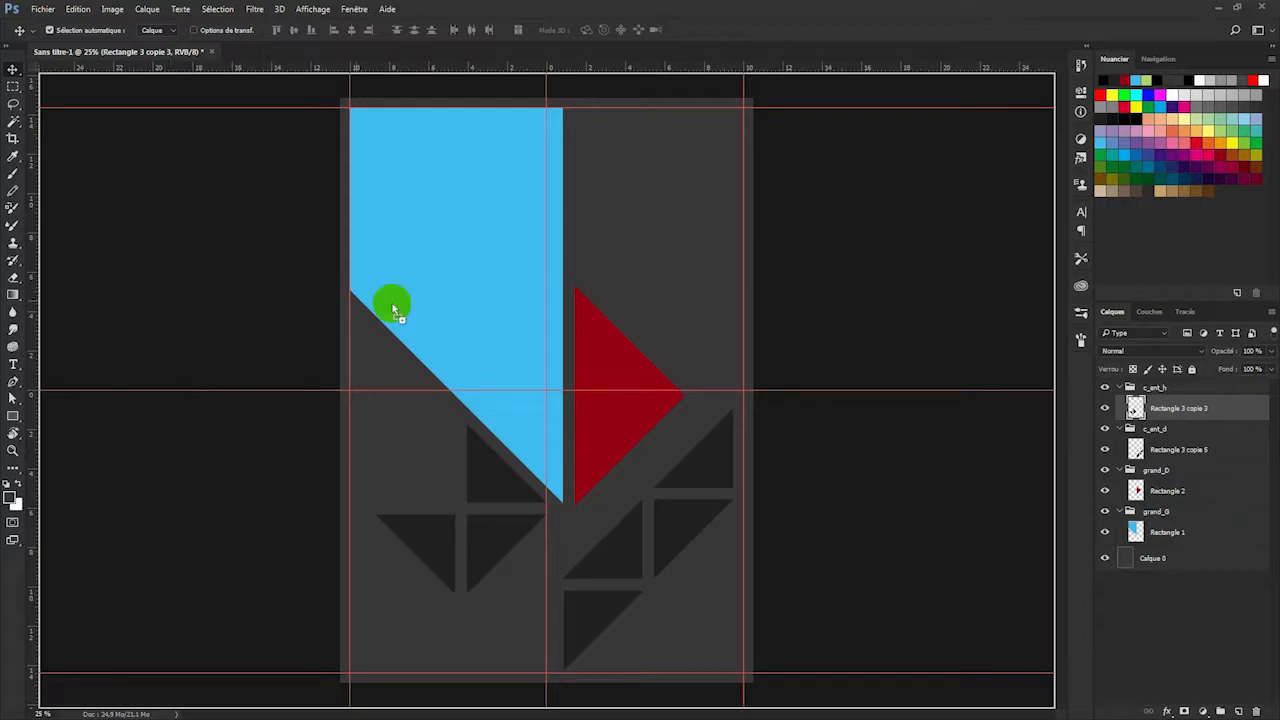
drag(474, 317, 474, 317)
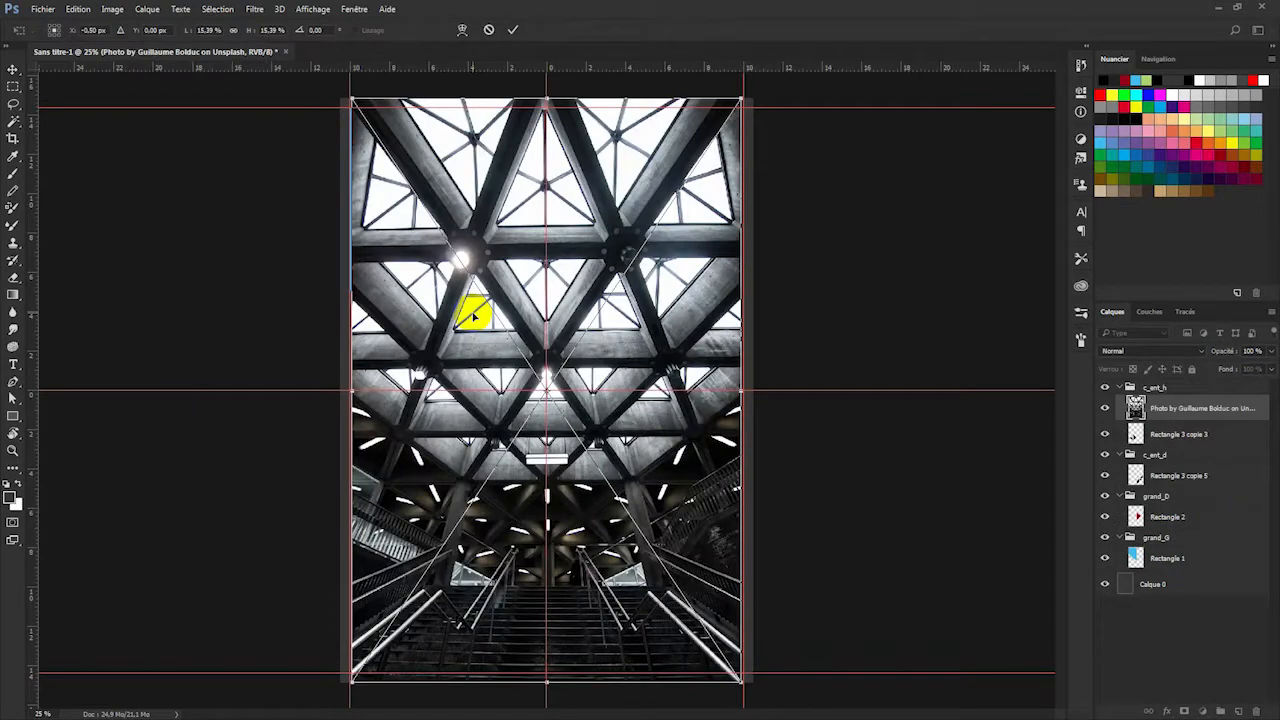
drag(731, 106, 586, 334)
drag(533, 378, 523, 163)
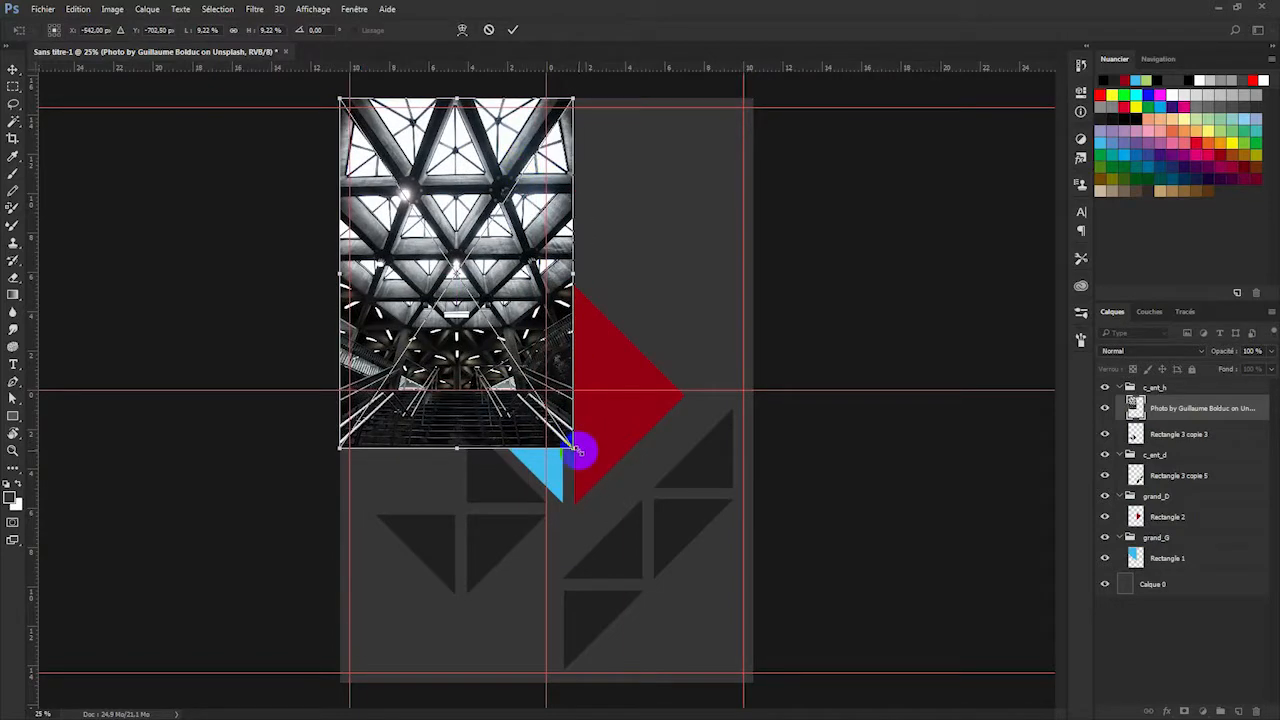
drag(568, 443, 595, 520)
key(Return)
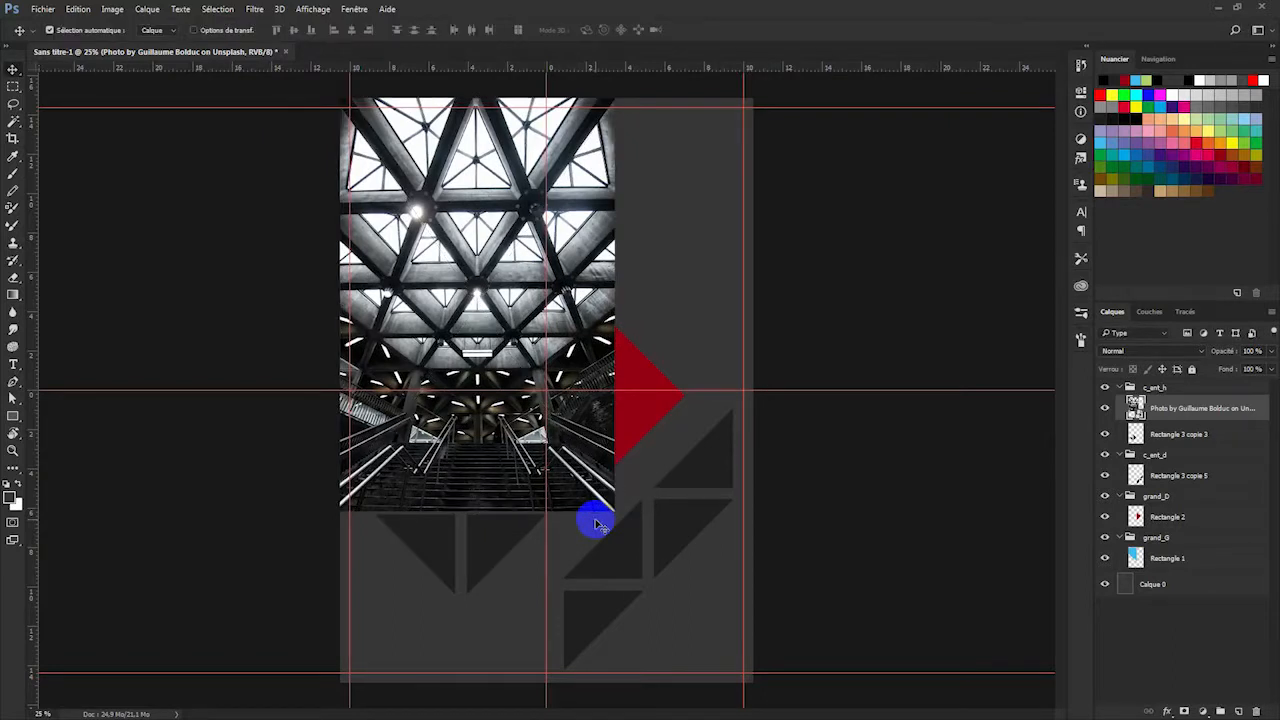
Lower the ceiling photo's opacity to 49% and shift it so its left edge meets the blue shape's left edge.
drag(1222, 351, 1193, 362)
drag(463, 481, 473, 476)
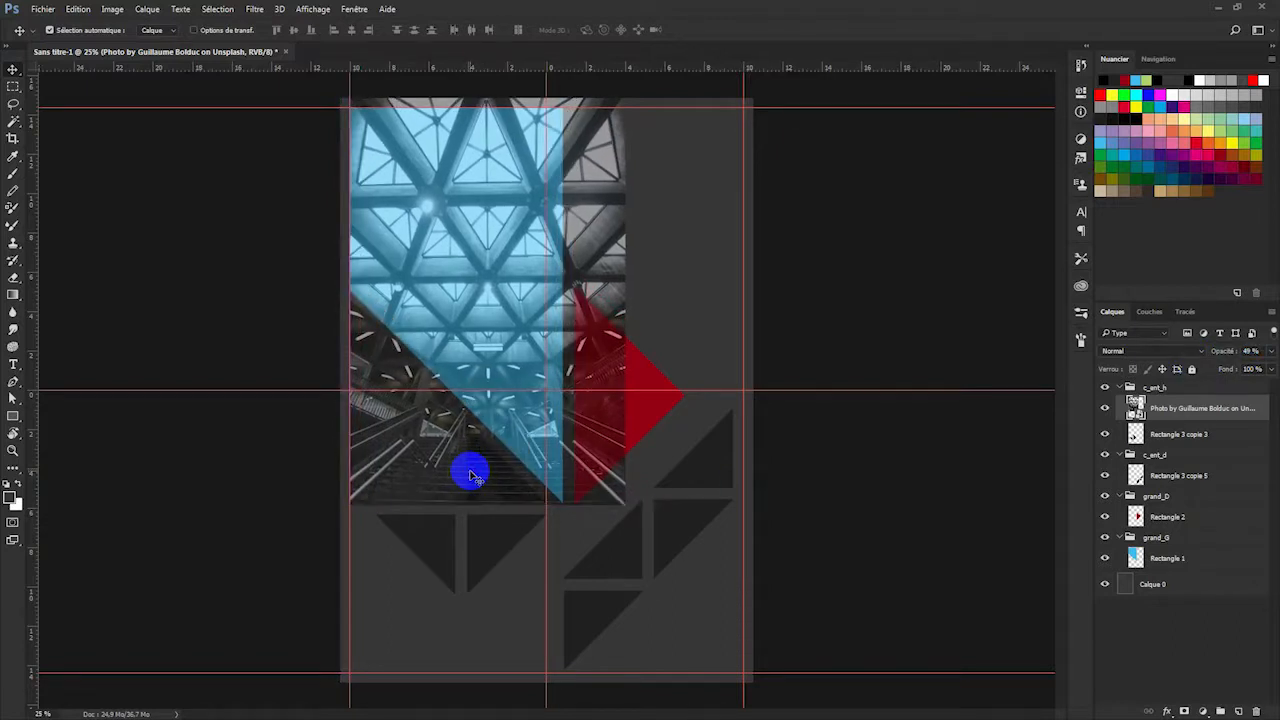
Clip the ceiling photo to Rectangle 1 inside the grand_G group and set the photo's opacity to 100%.
drag(1203, 410, 1168, 558)
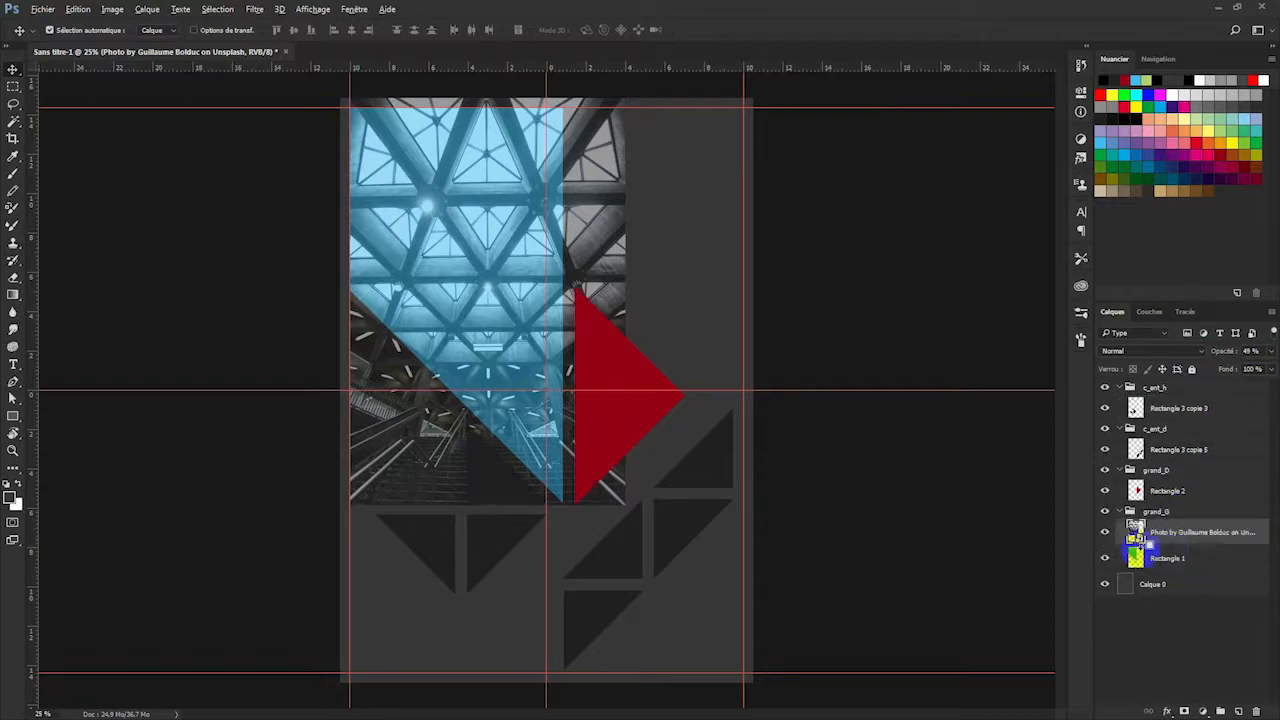
alt+click(1143, 540)
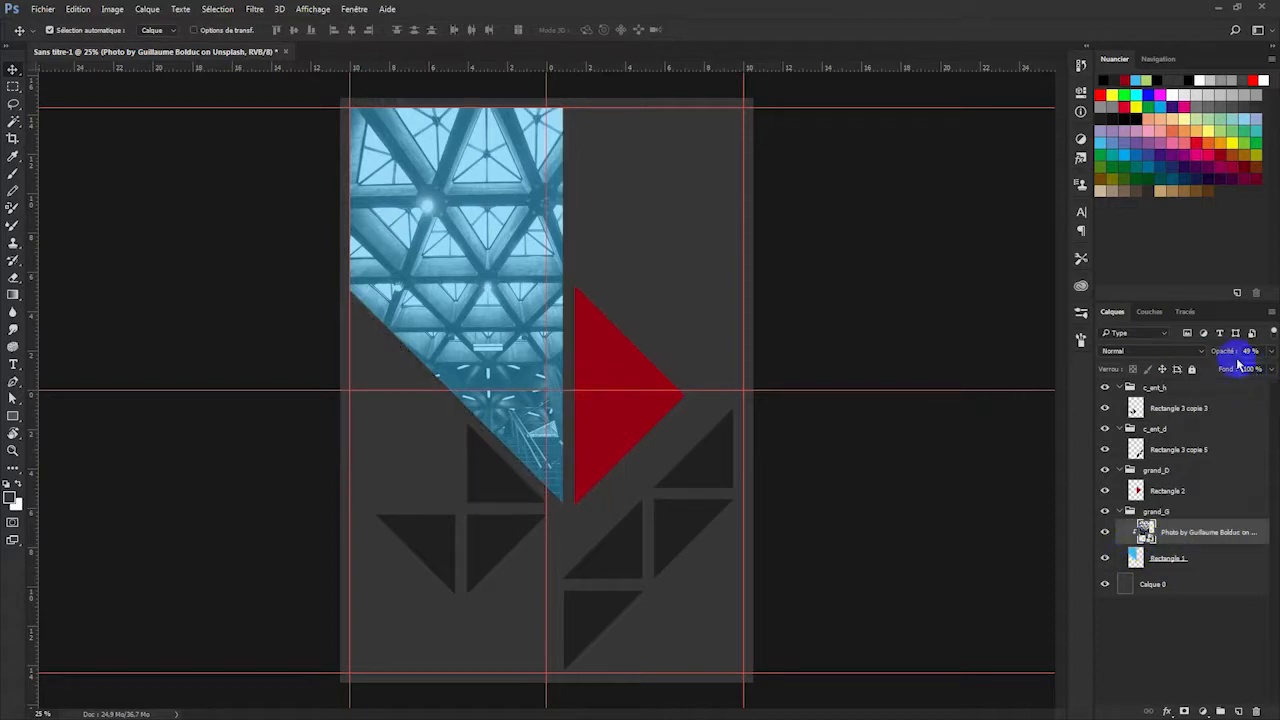
drag(1223, 352, 1279, 352)
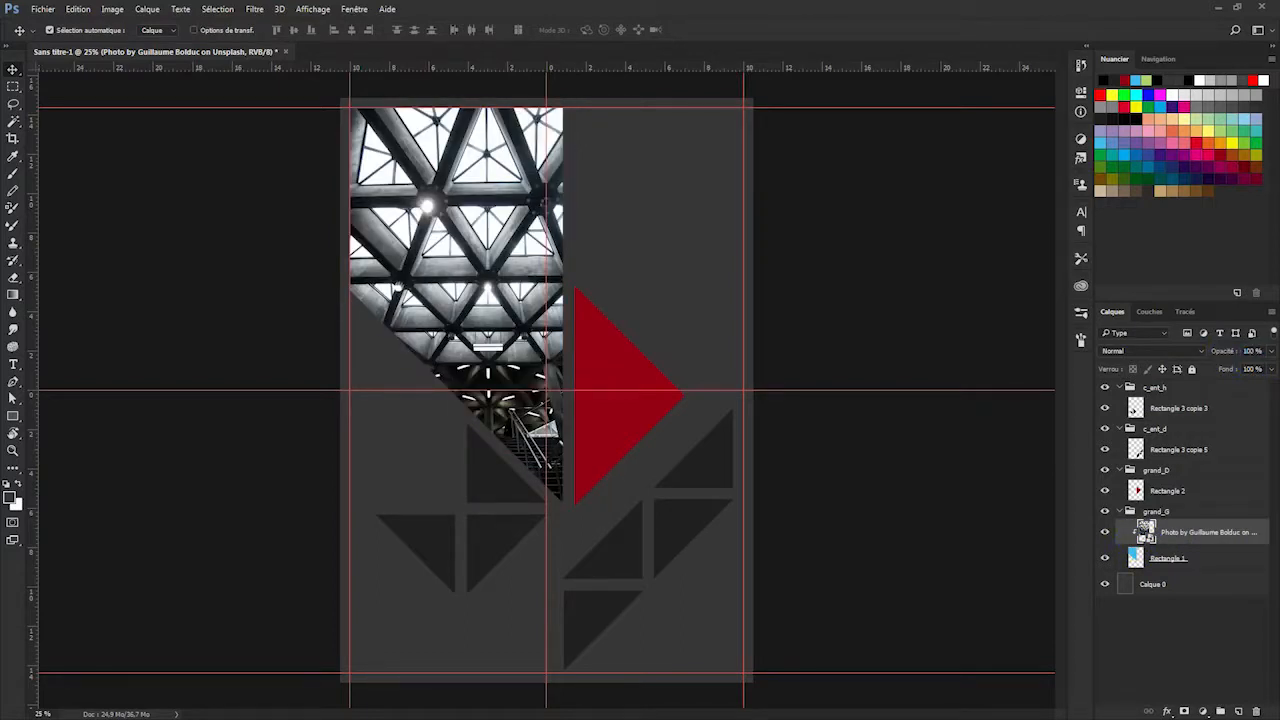
click(1221, 532)
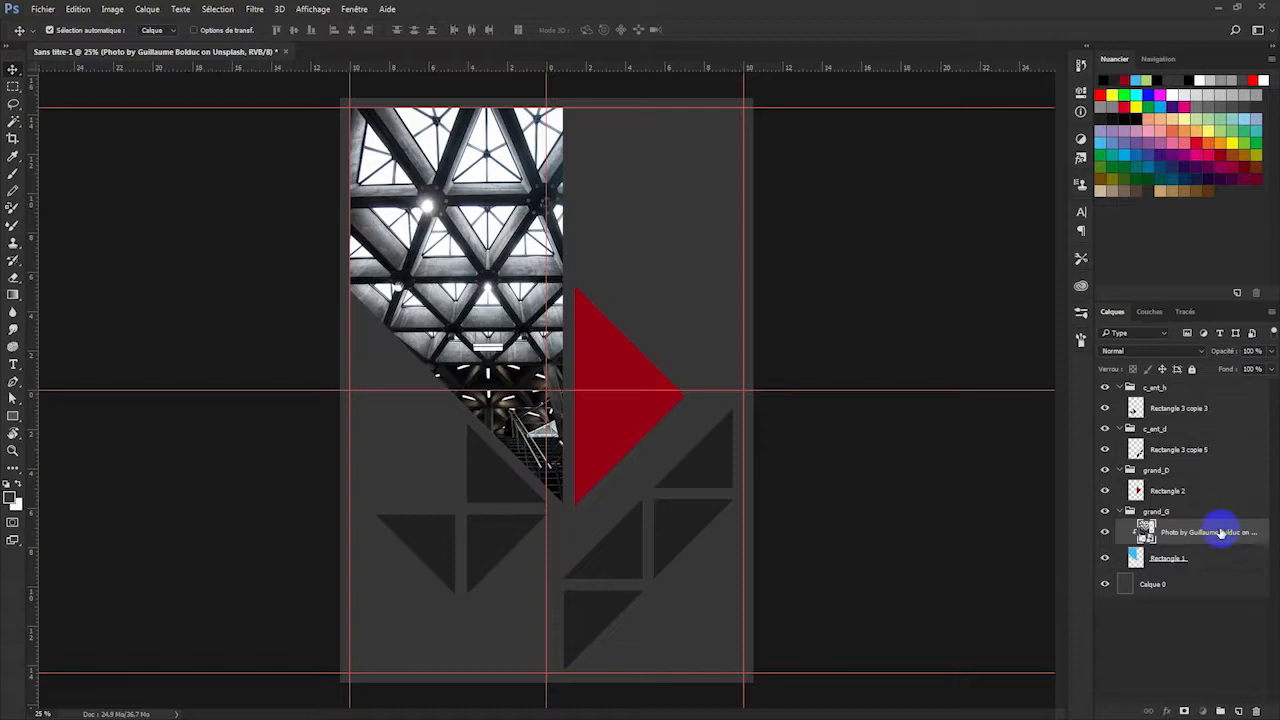
Replace the lattice ceiling photo in the grand_G group with the white staircase photo, scaled to about 10.92% and clipped to Rectangle 1.
key(Delete)
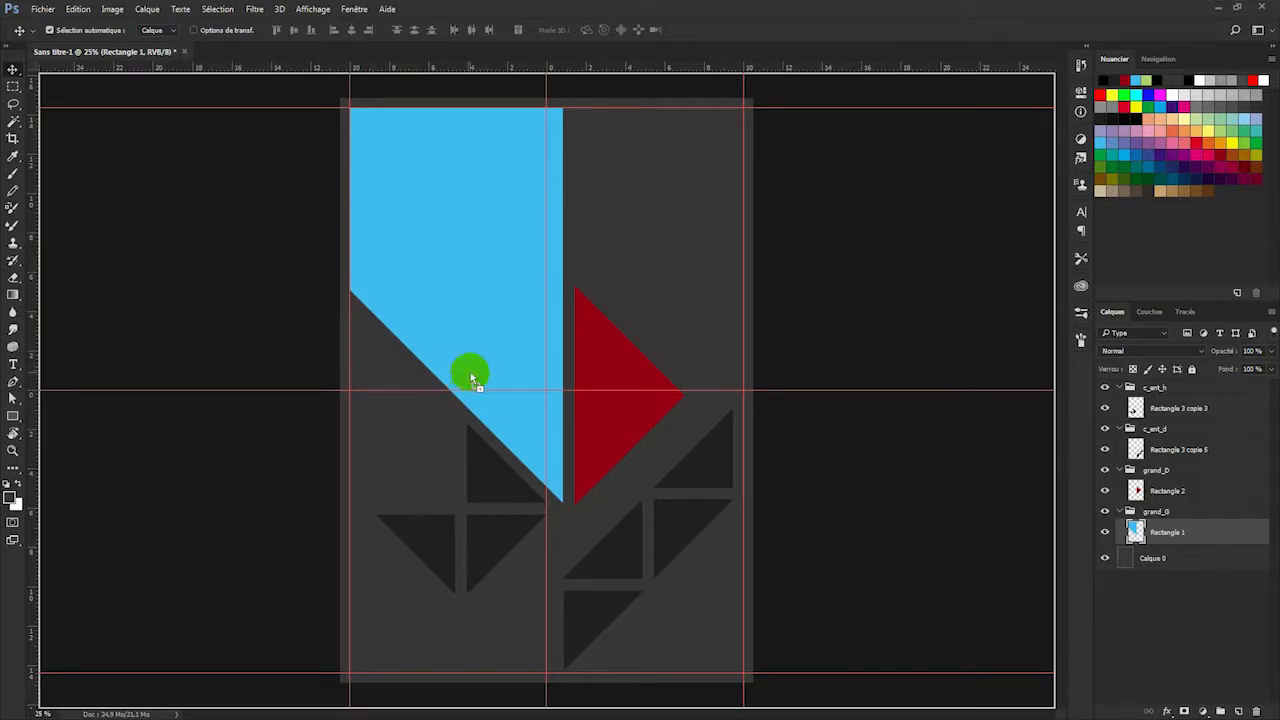
key(ctrl+t)
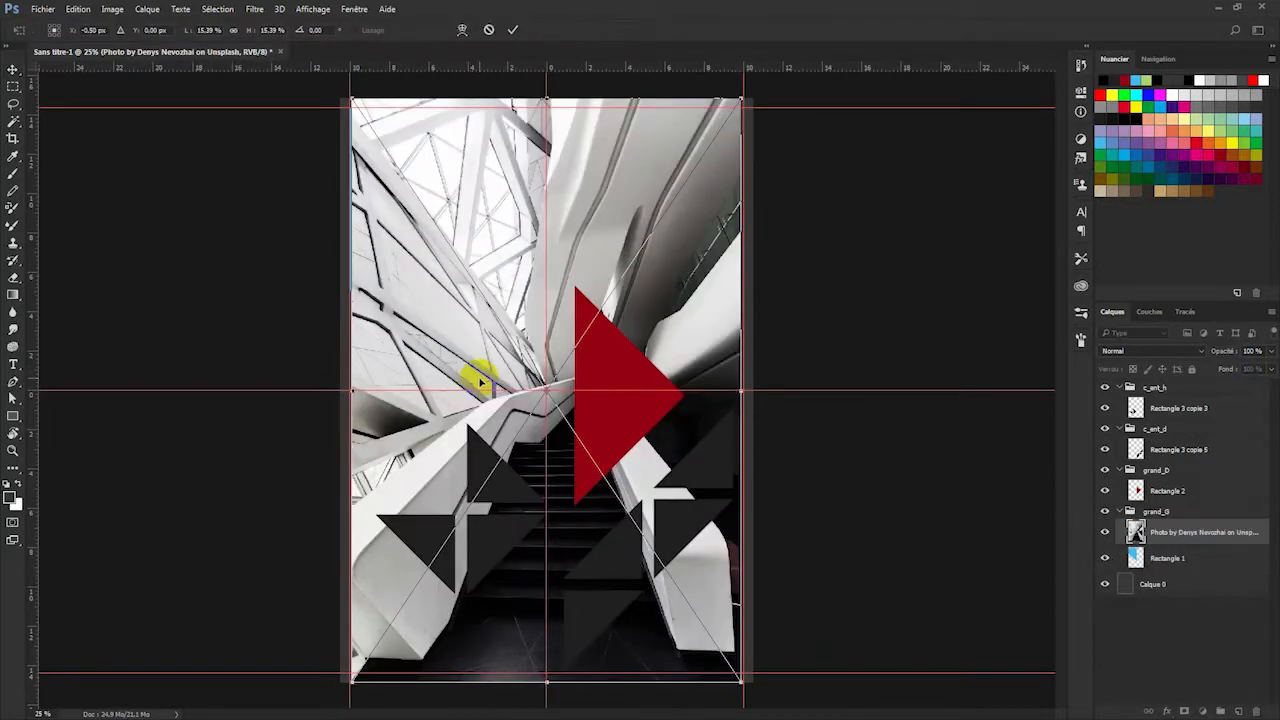
drag(740, 98, 614, 329)
drag(537, 346, 535, 132)
drag(594, 463, 636, 511)
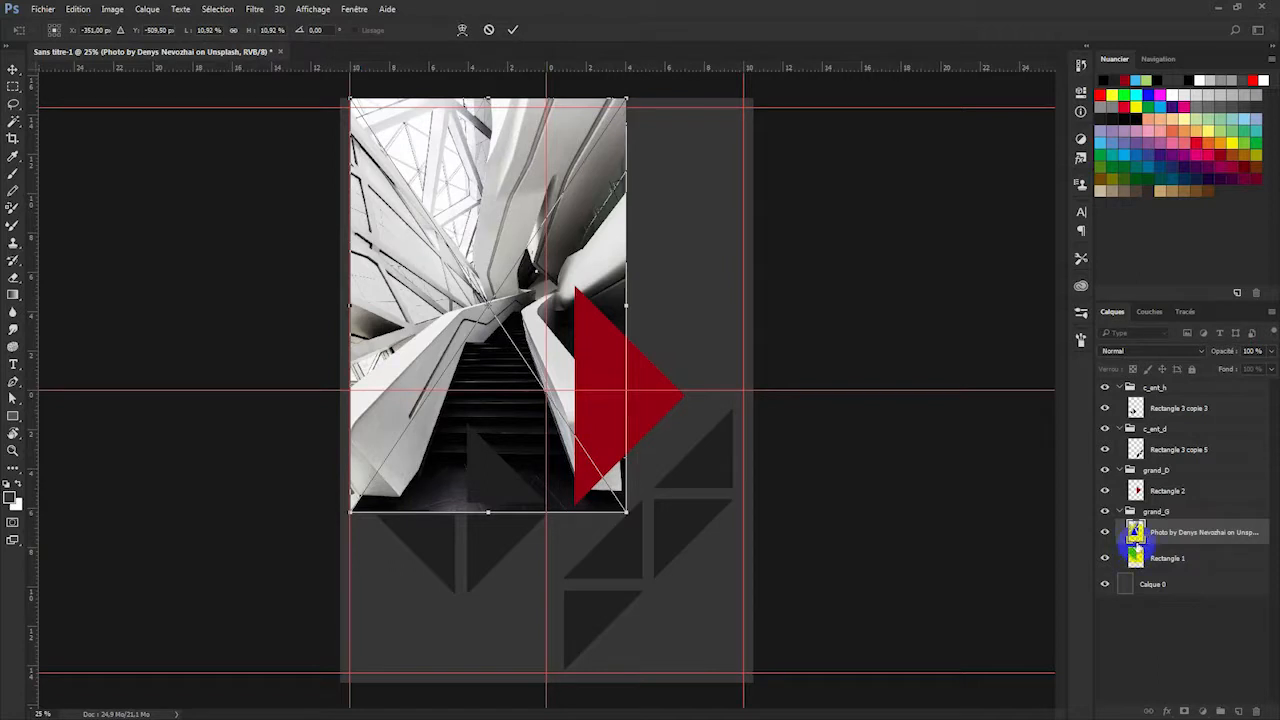
key(Return)
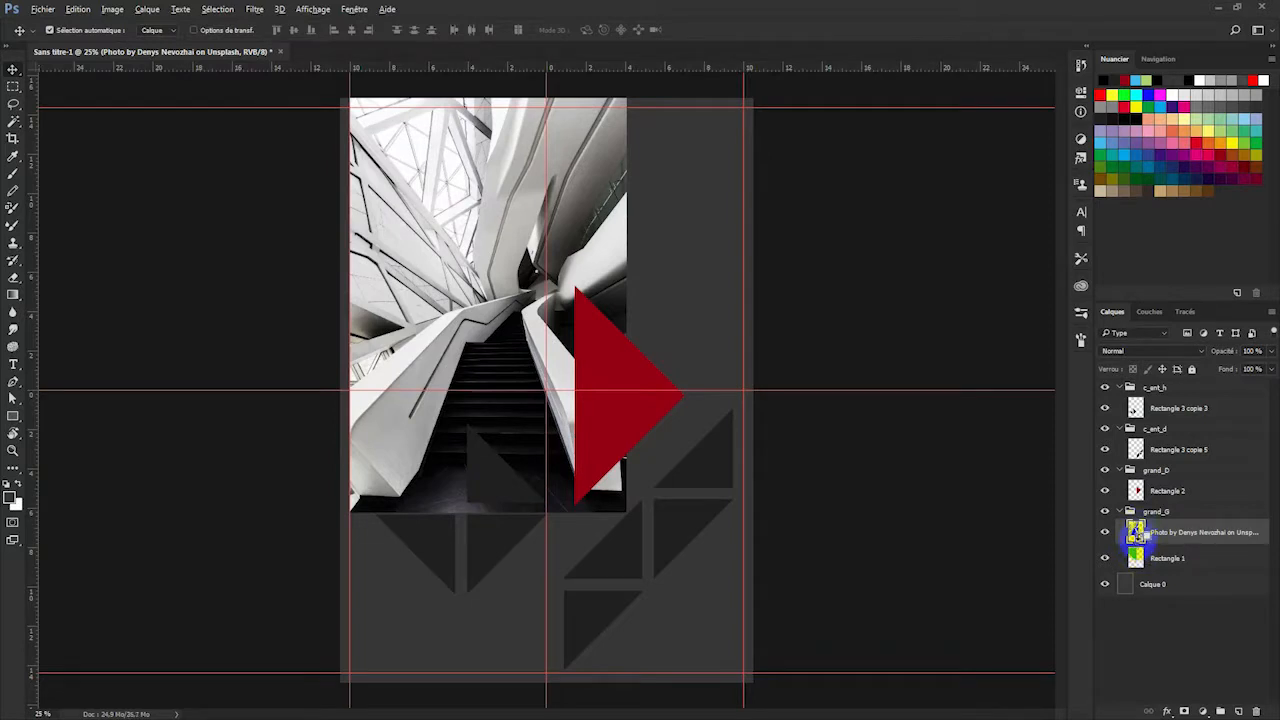
alt+click(1134, 546)
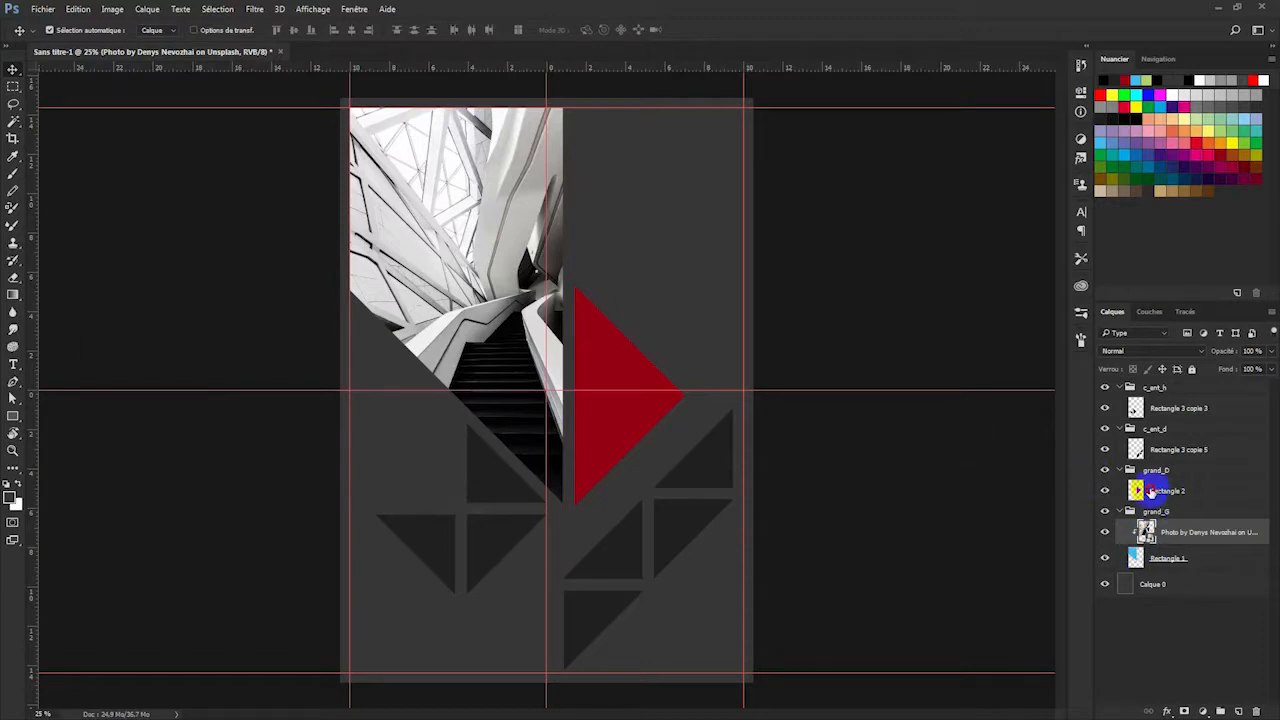
Place the photo of skyscrapers seen from below above Rectangle 2 in the grand_D group, scaled to about 11.88% to cover the red triangle.
click(1136, 490)
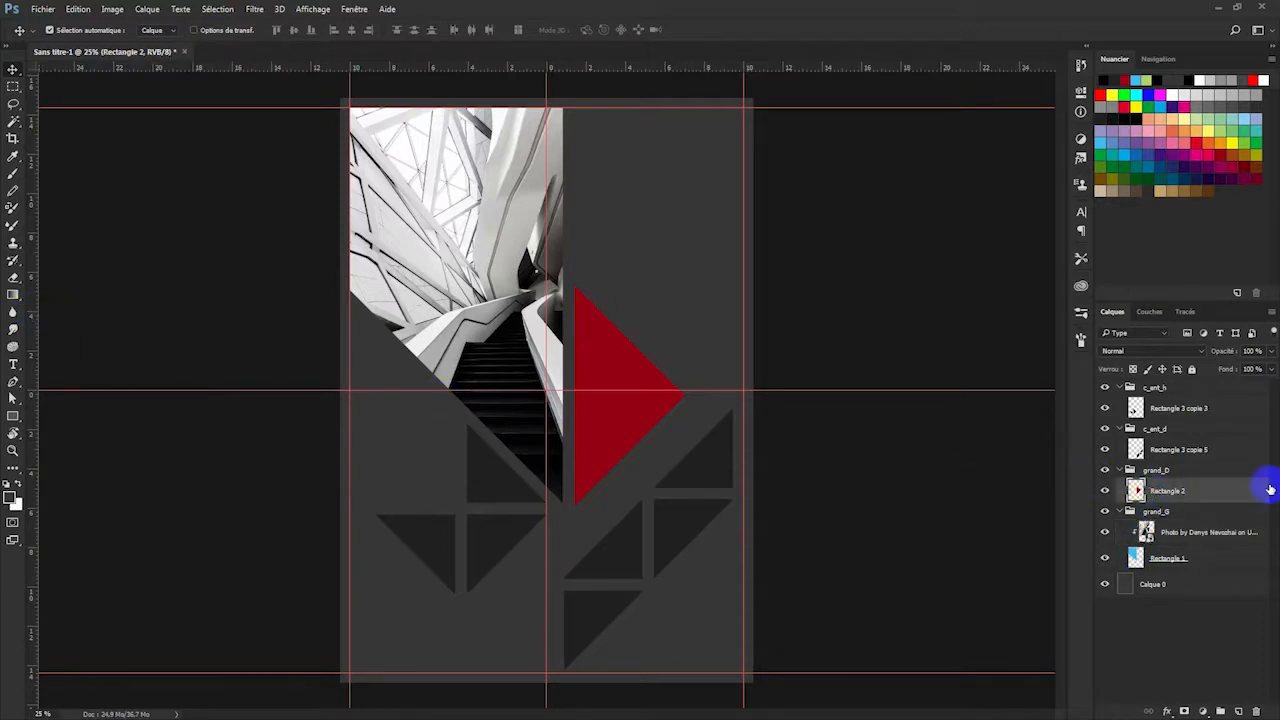
click(493, 473)
drag(141, 382, 730, 423)
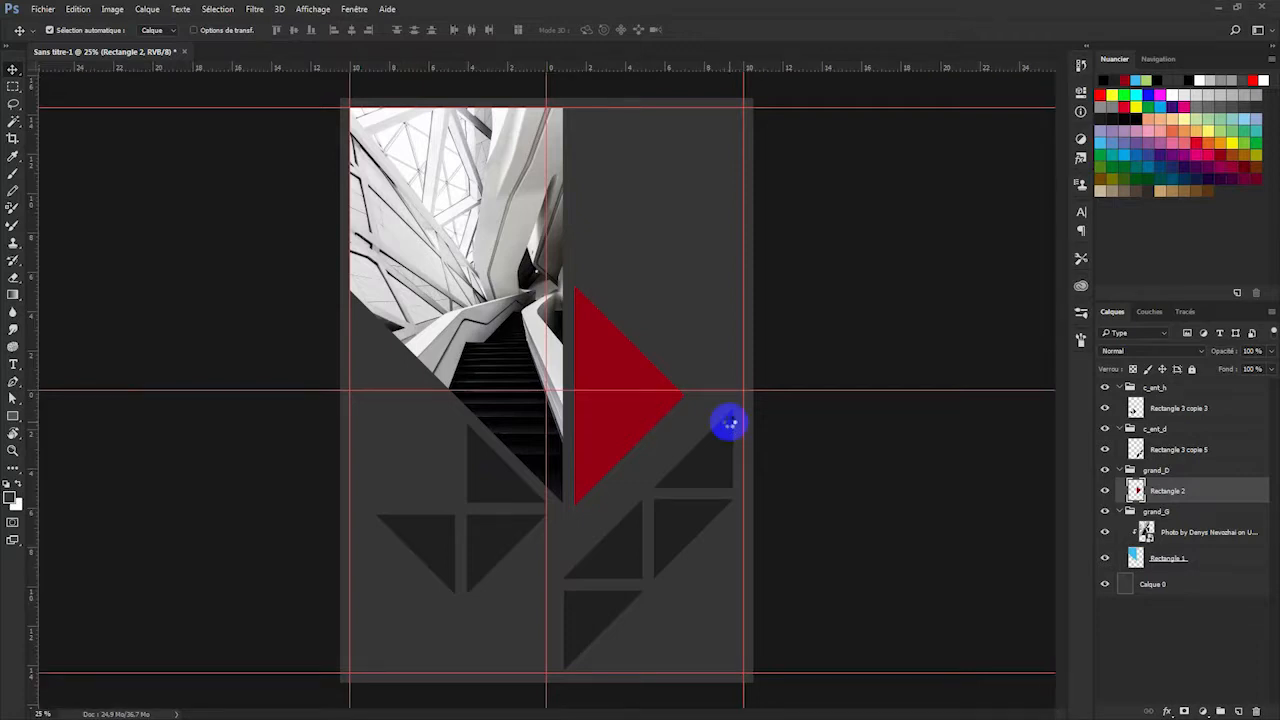
drag(754, 254, 726, 318)
drag(752, 462, 825, 509)
drag(684, 418, 657, 418)
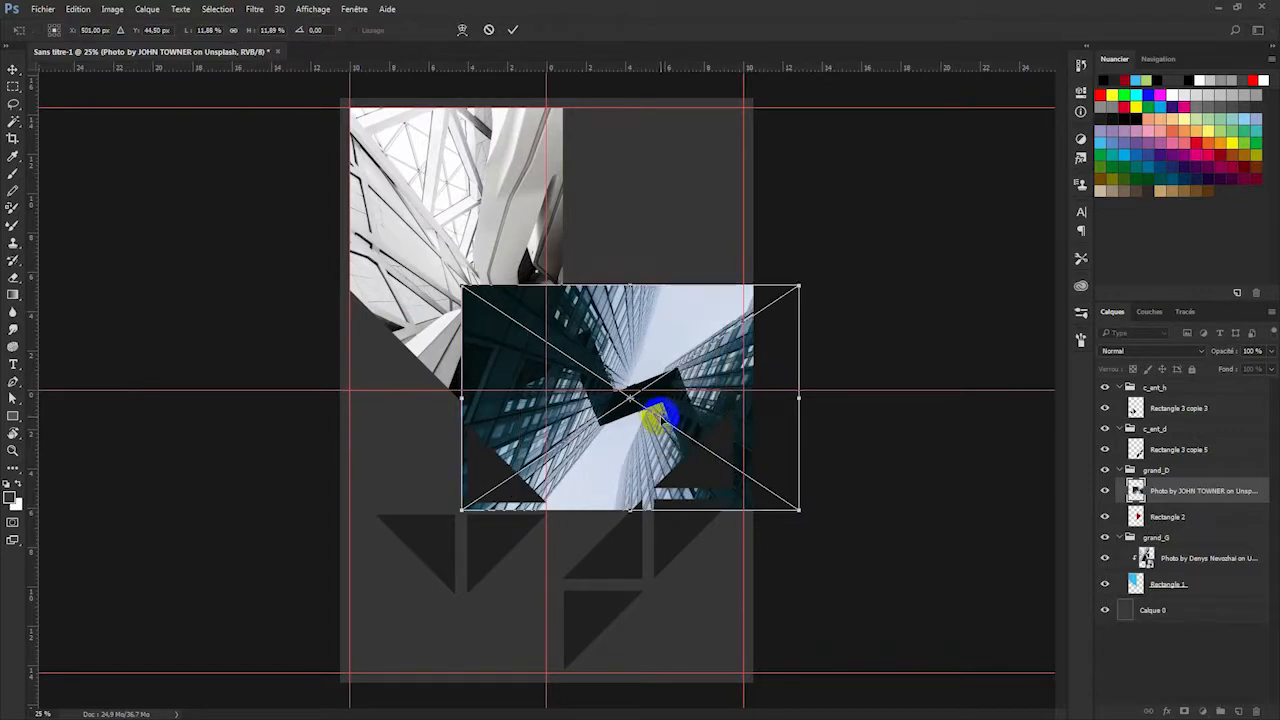
key(Return)
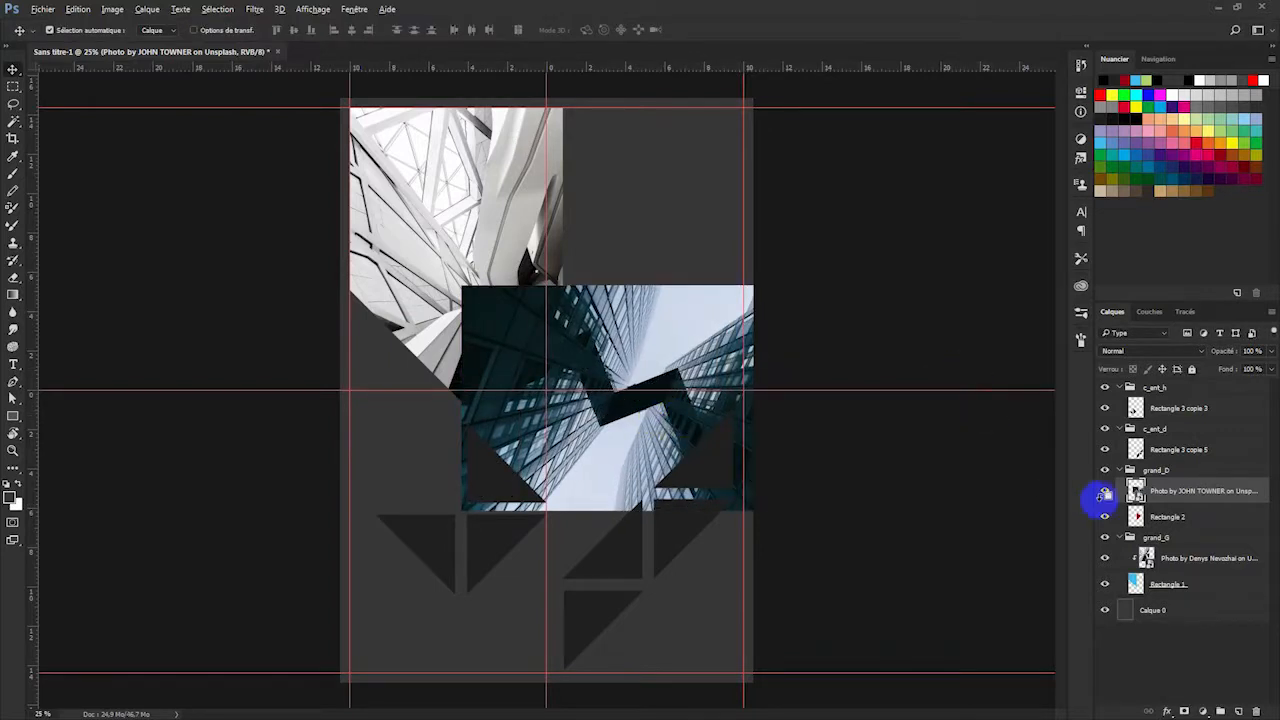
Clip the skyscraper photo to Rectangle 2 and nudge it horizontally to frame it inside the triangle.
alt+click(1136, 502)
click(638, 436)
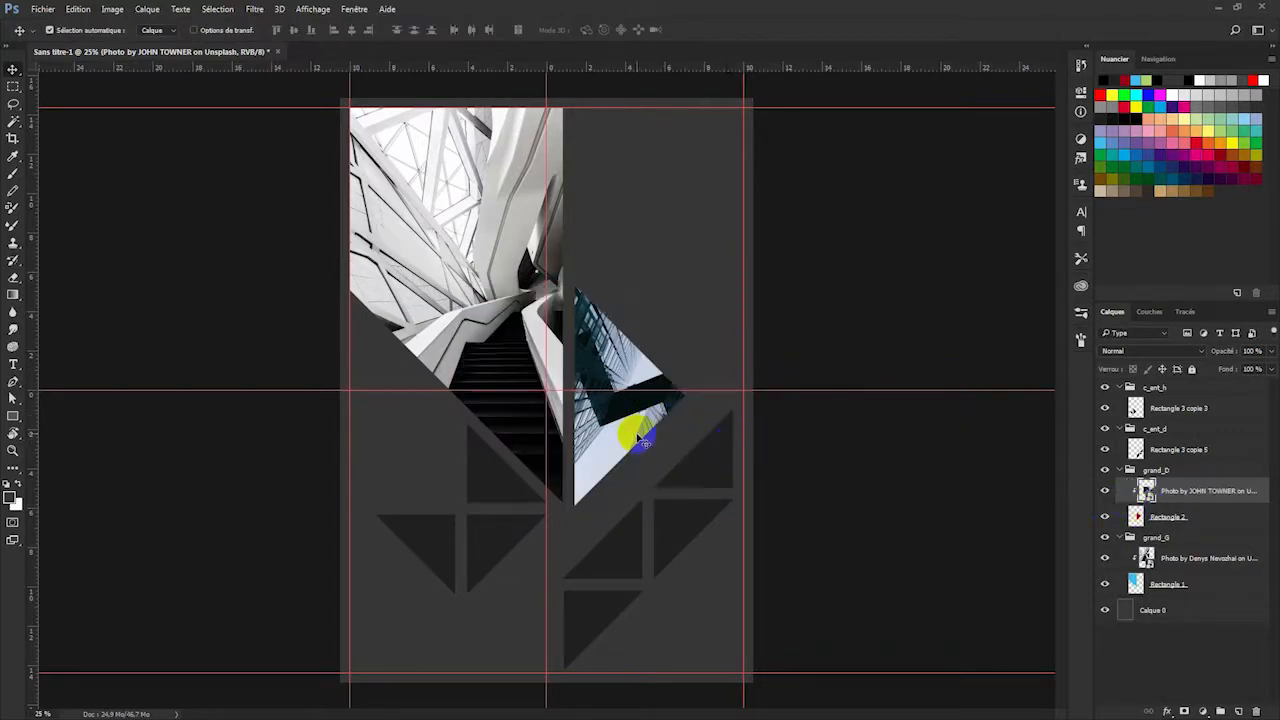
drag(640, 440, 636, 440)
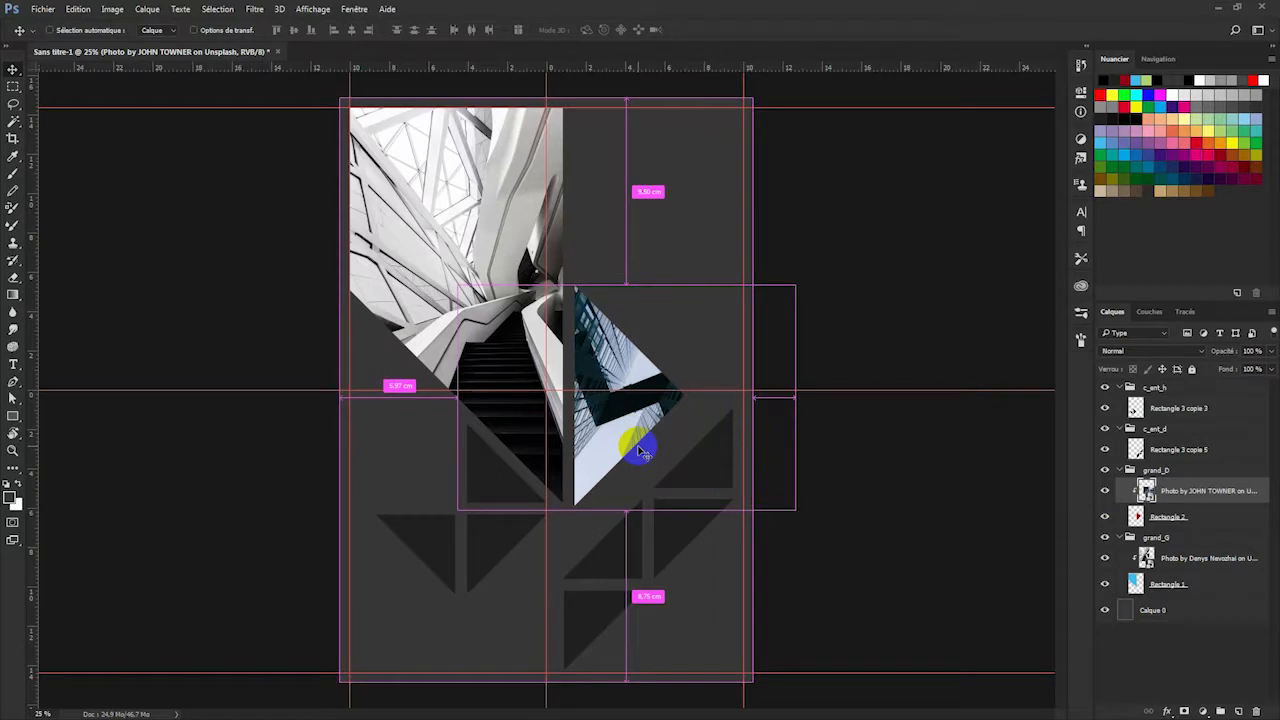
key(ctrl+t)
key(Return)
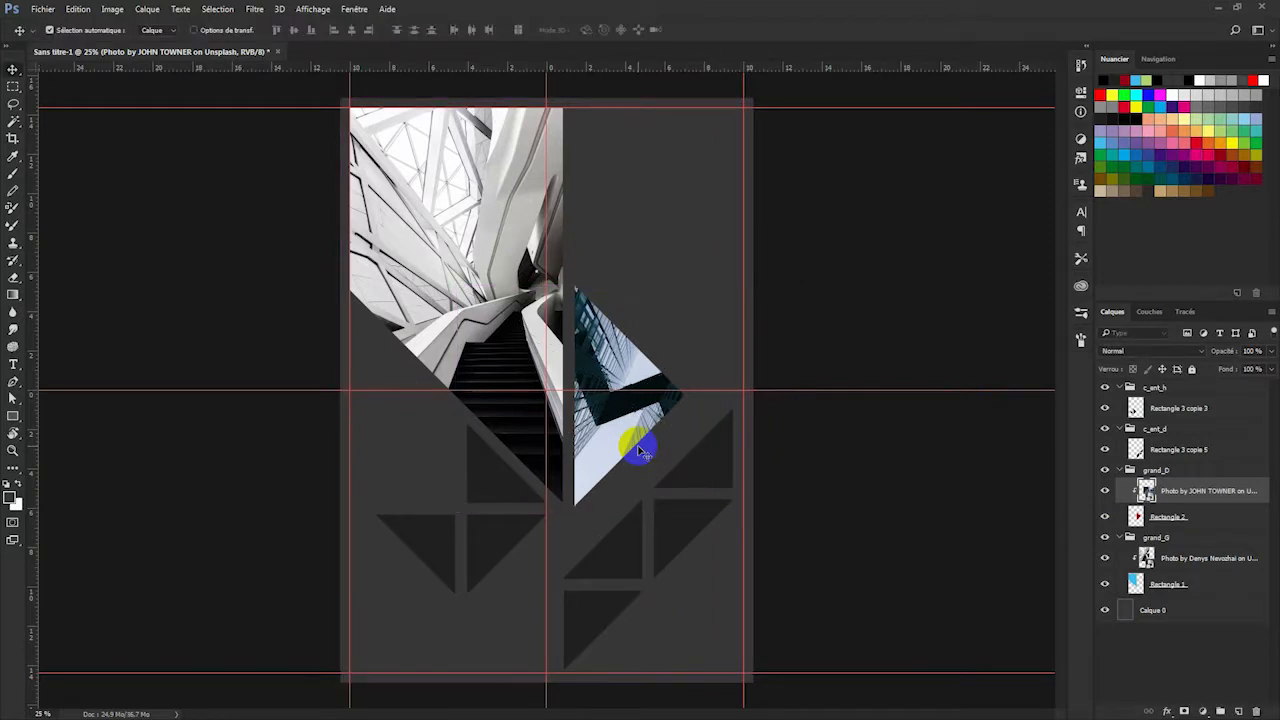
mouse_move(624, 358)
mouse_down()
mouse_move(665, 408)
mouse_move(603, 336)
mouse_move(592, 348)
mouse_move(631, 358)
mouse_up()
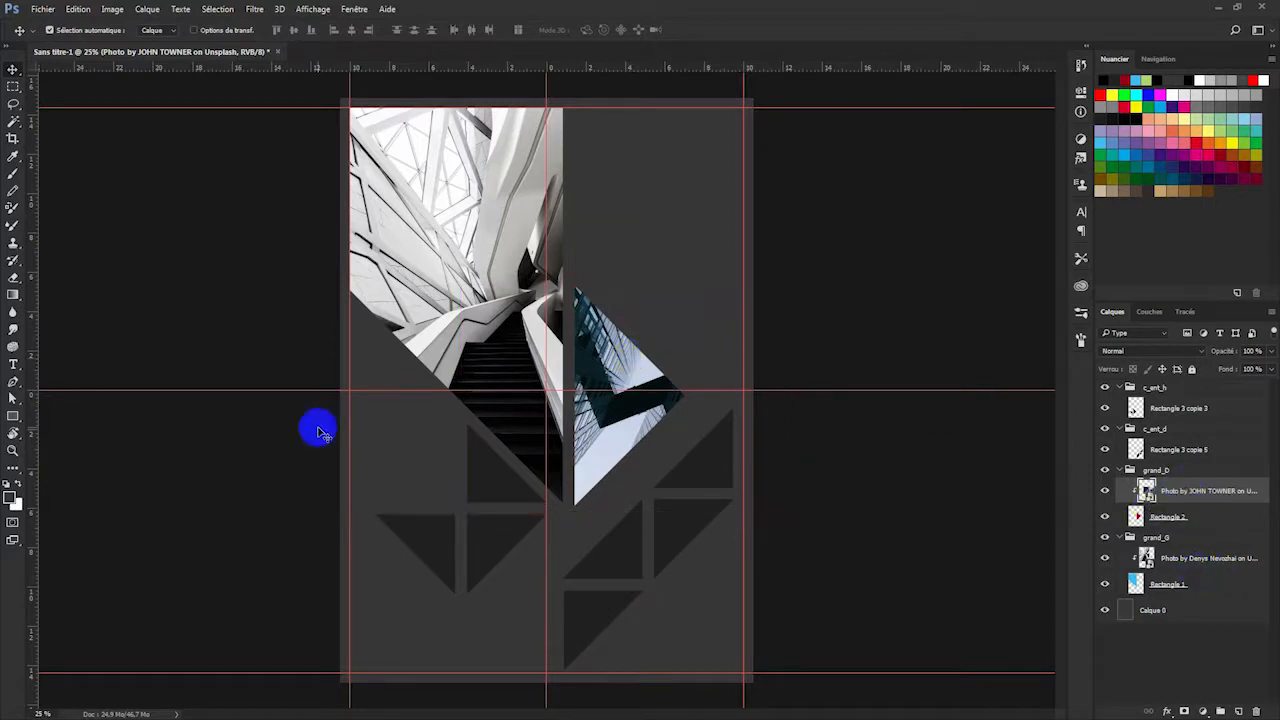
Try the coffered ceiling photo clipped to Rectangle 3 copie 5 in the c_ent_d group and delete it.
click(1207, 450)
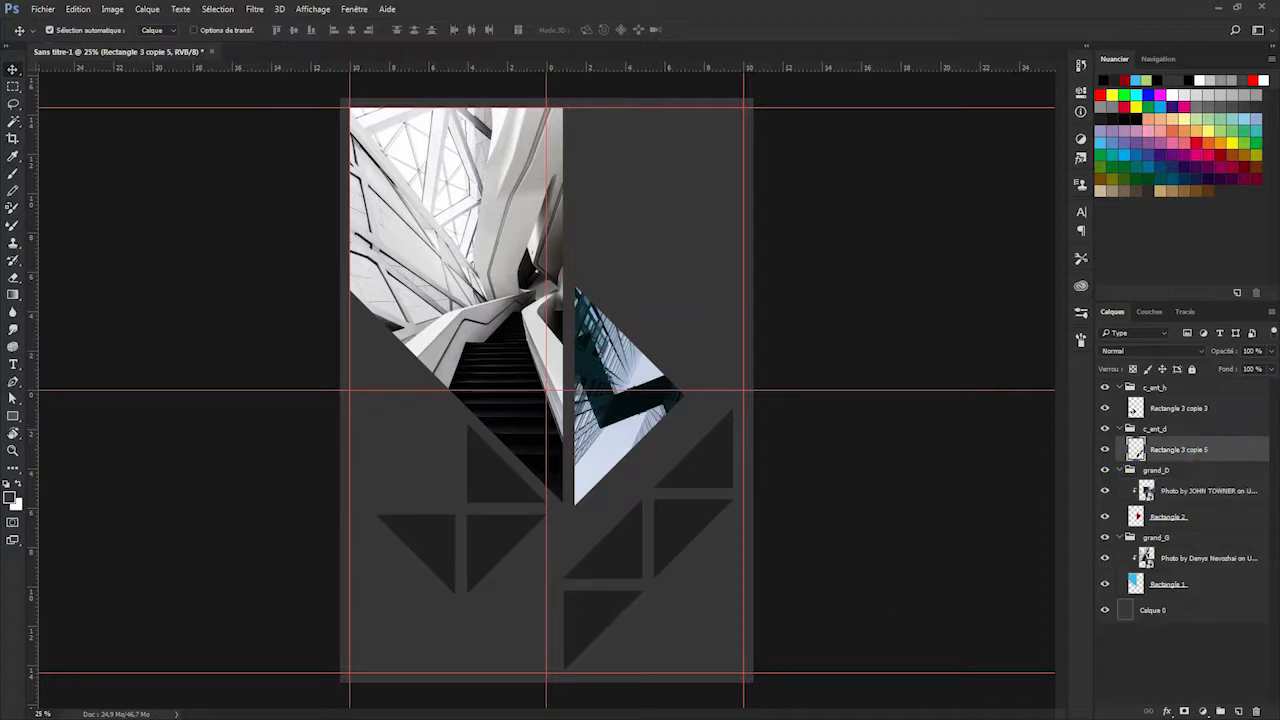
drag(703, 718, 704, 626)
drag(597, 427, 690, 574)
key(Return)
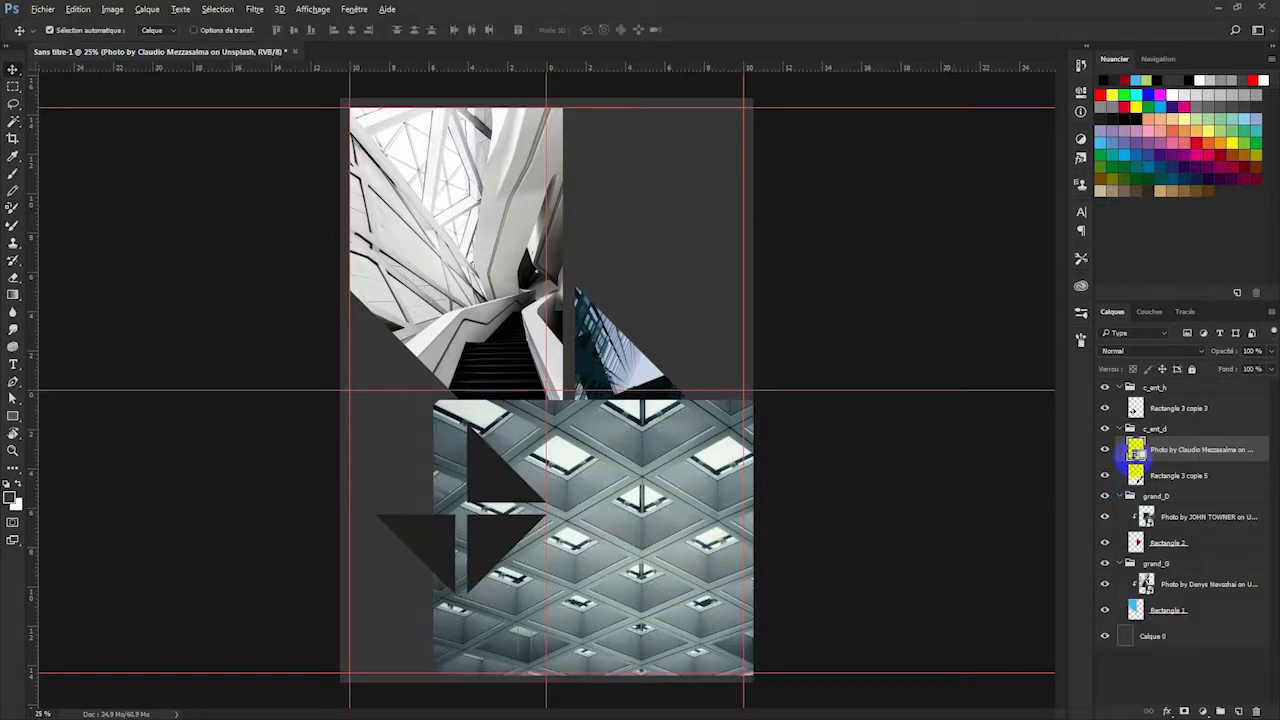
click(1136, 472)
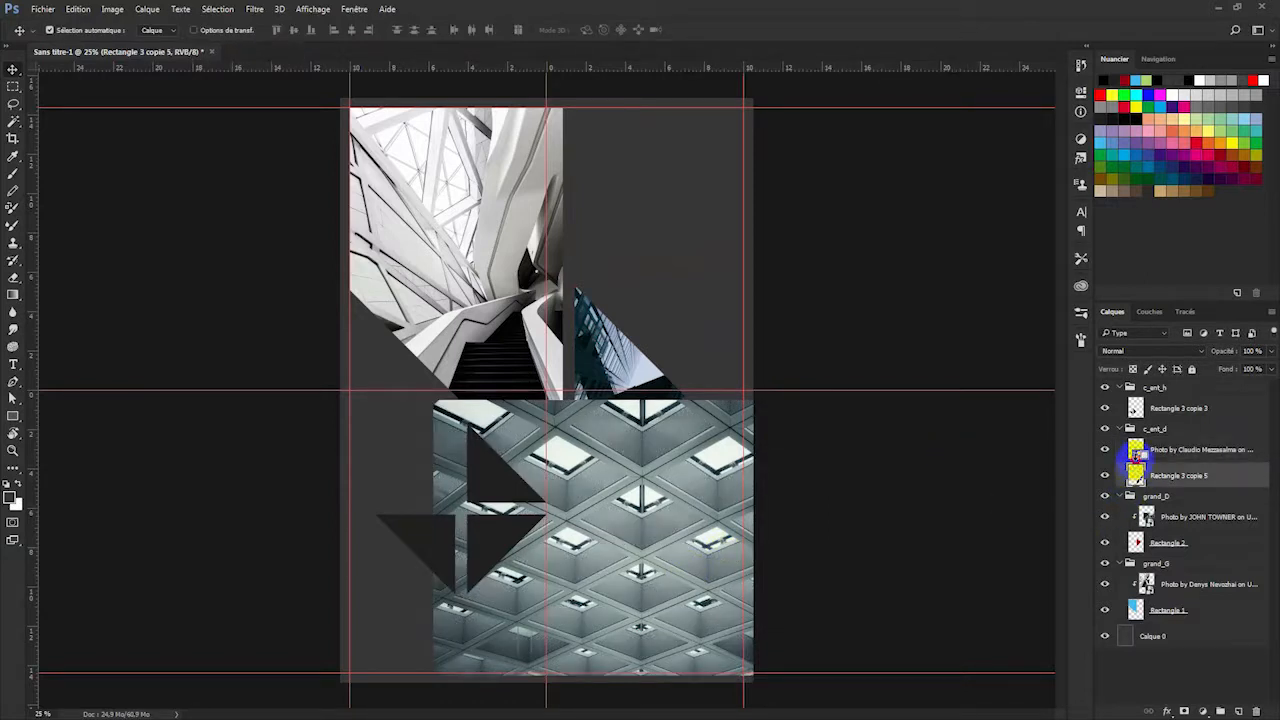
alt+click(1138, 458)
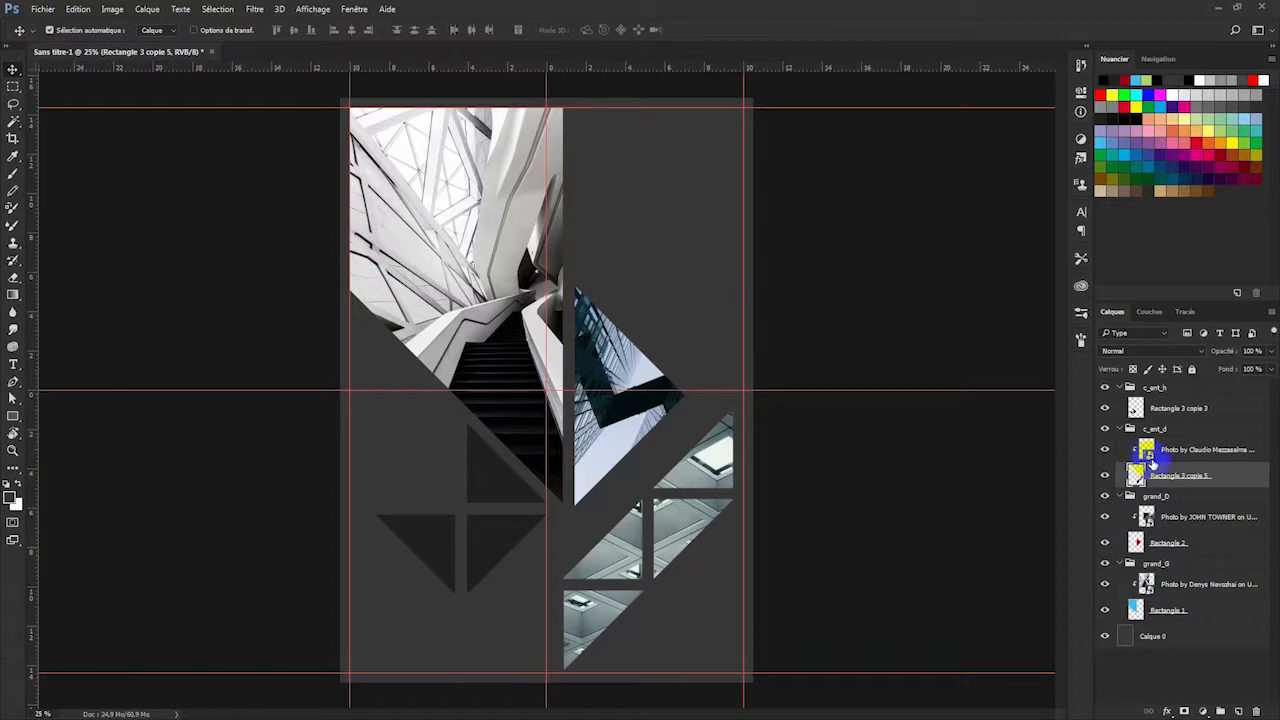
click(1200, 460)
key(Delete)
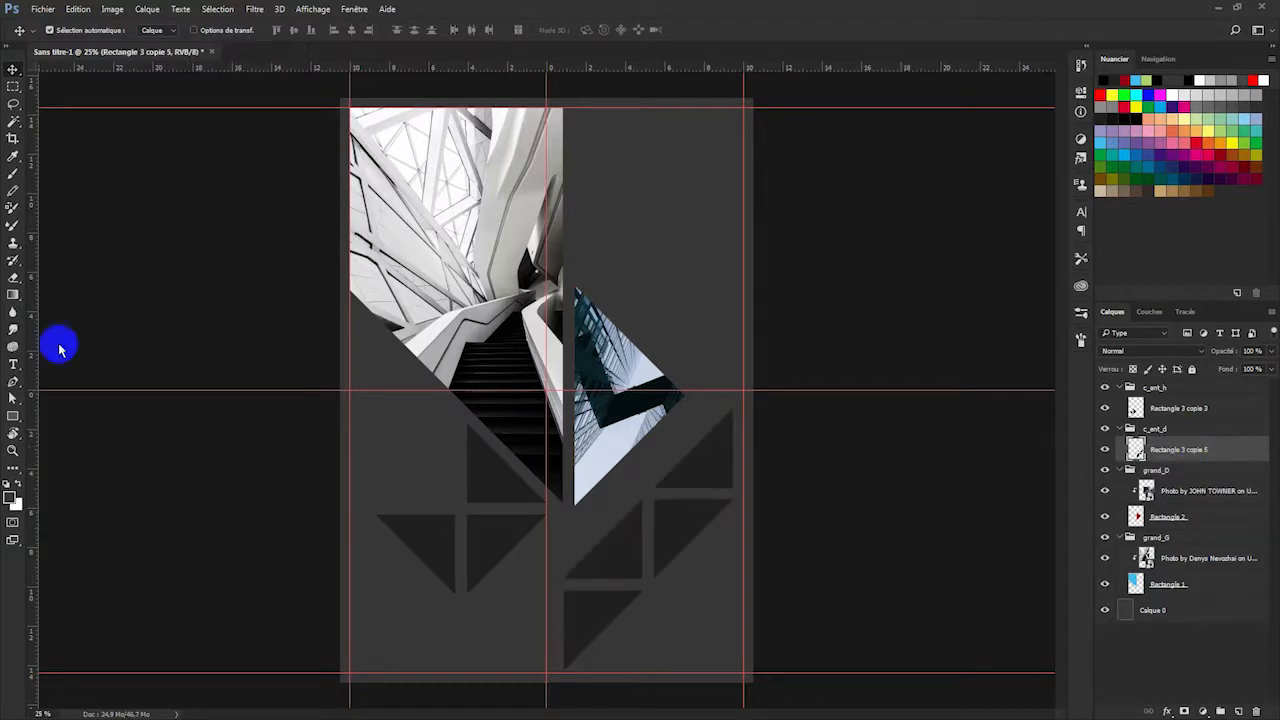
Place the black-and-white spiral concrete photo above Rectangle 3 copie 5 in the c_ent_d group, scaled down to cover its four triangles.
drag(479, 506, 741, 573)
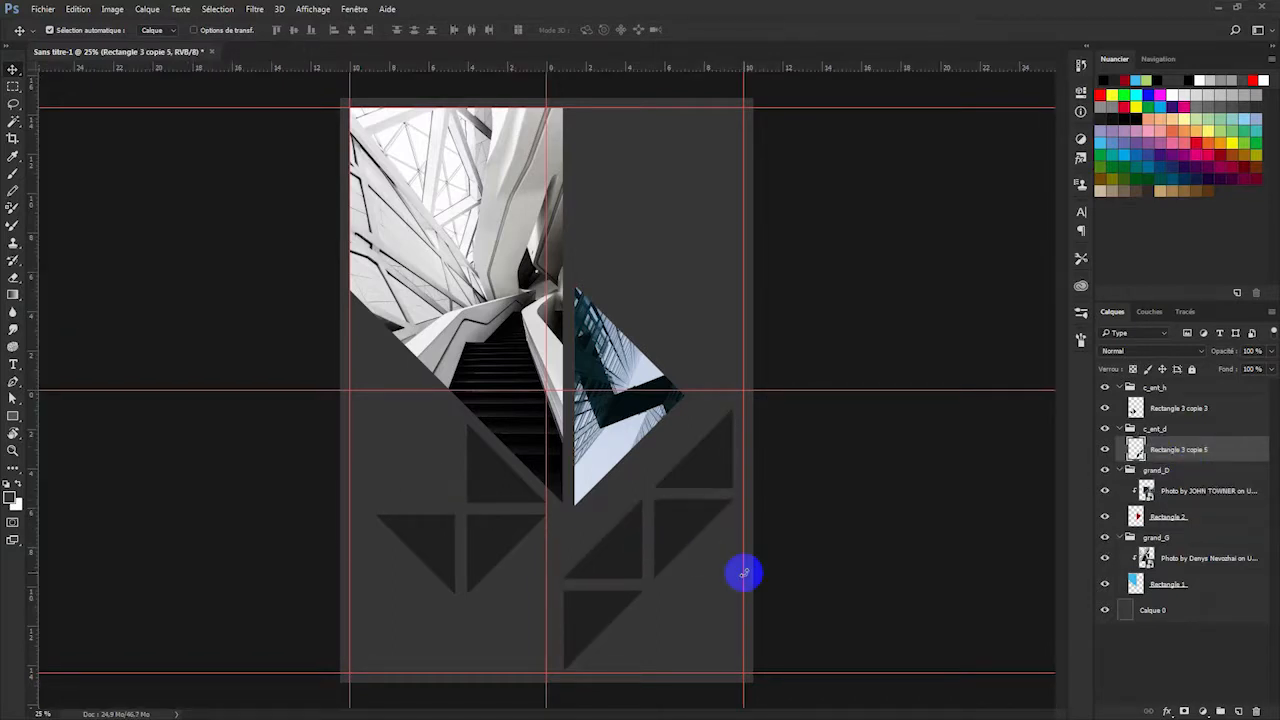
drag(600, 411, 686, 529)
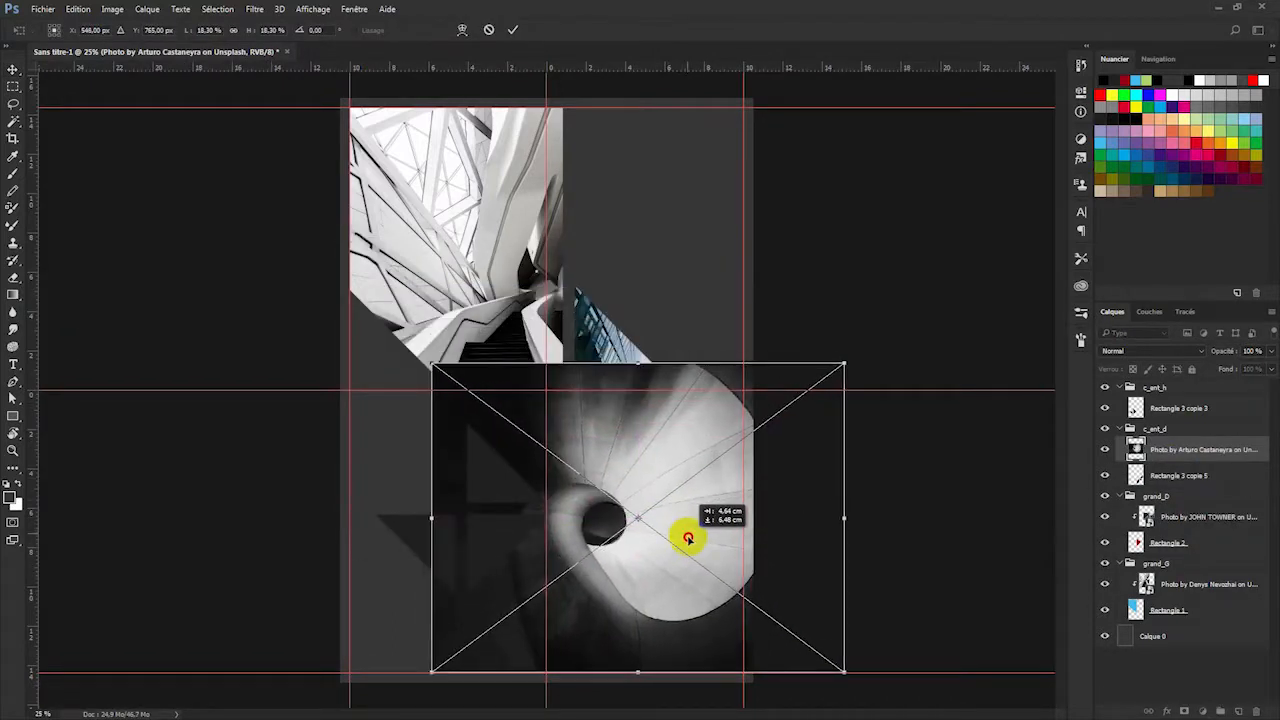
drag(840, 380, 809, 429)
mouse_move(431, 671)
mouse_down()
mouse_move(471, 654)
mouse_move(437, 689)
mouse_up()
key(Return)
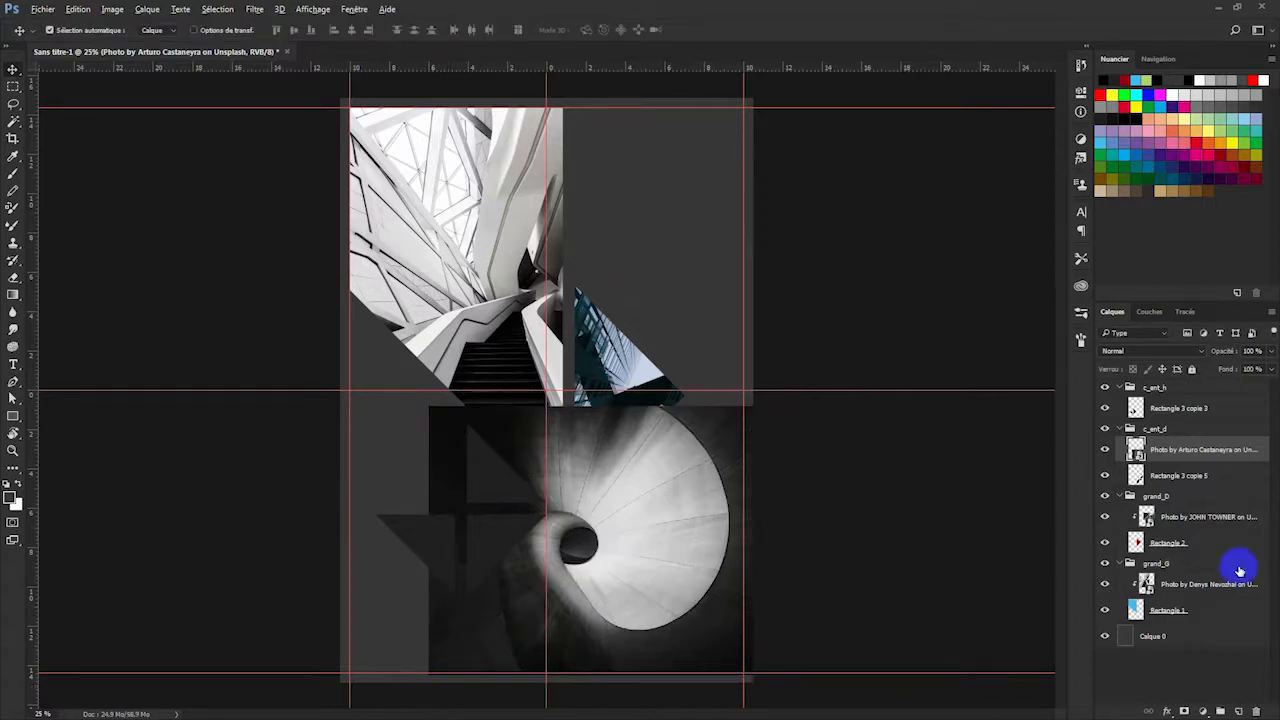
Clip the spiral photo to Rectangle 3 copie 5 and shift it right so its dark centre sits inside a middle triangle.
alt+click(1141, 462)
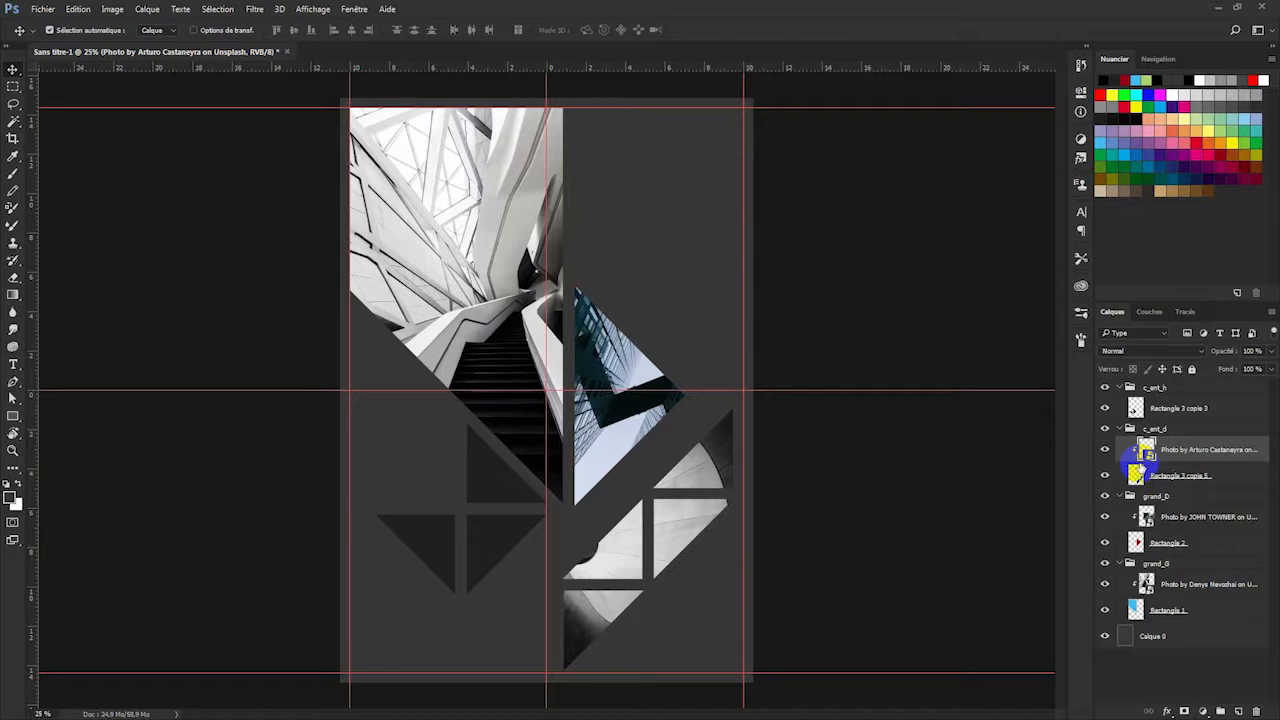
drag(666, 522, 722, 533)
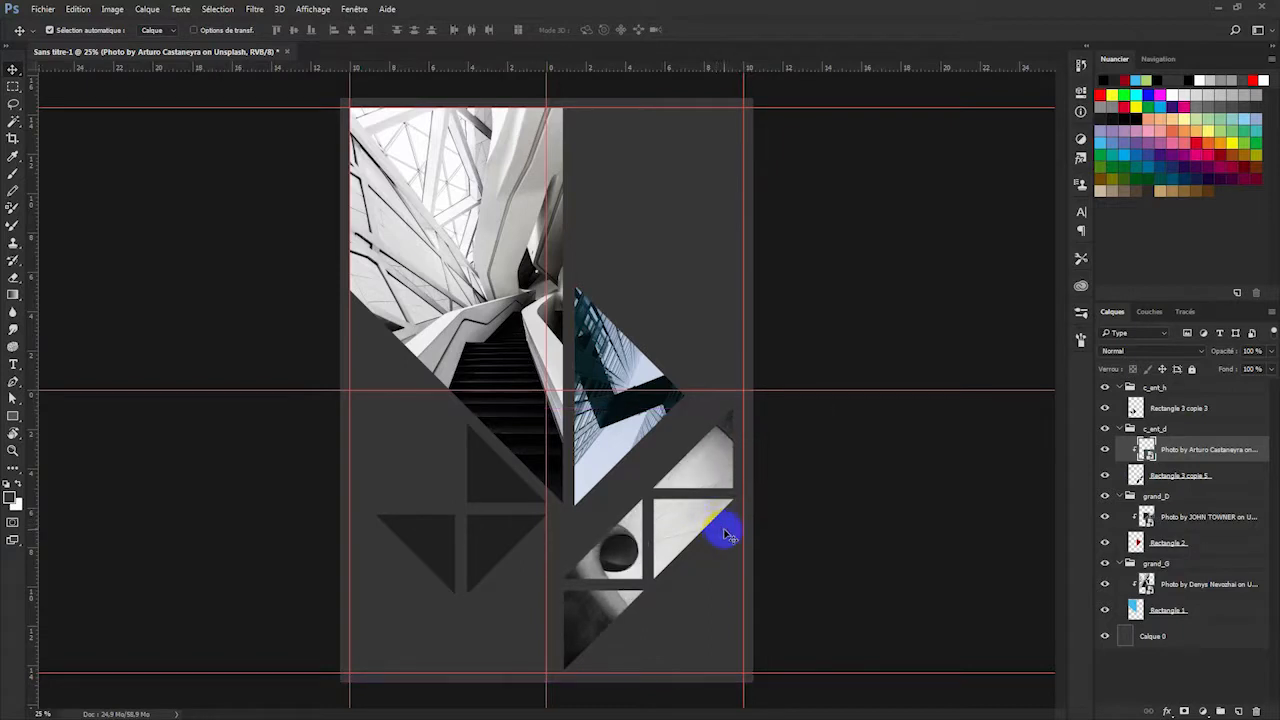
Place the coffered ceiling photo above Rectangle 3 copie 3 in the c_ent_h group and shift it over the three dark triangles.
click(1197, 408)
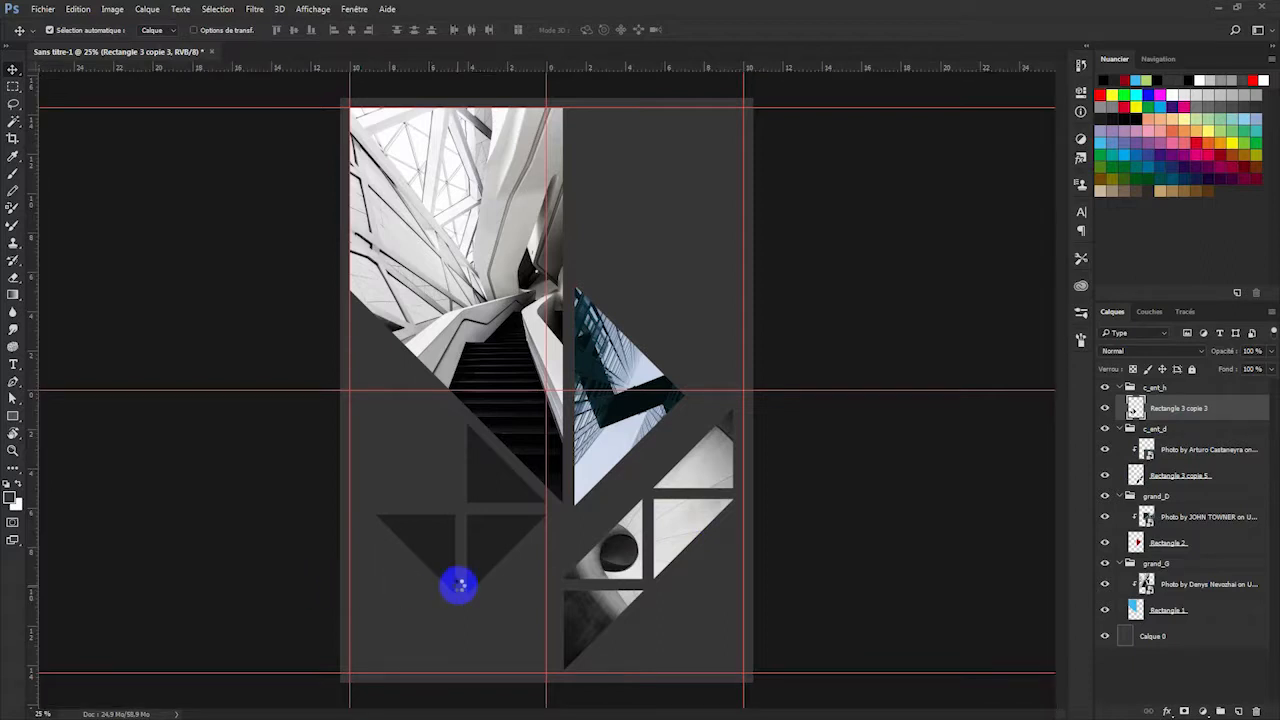
drag(623, 386, 572, 484)
key(Return)
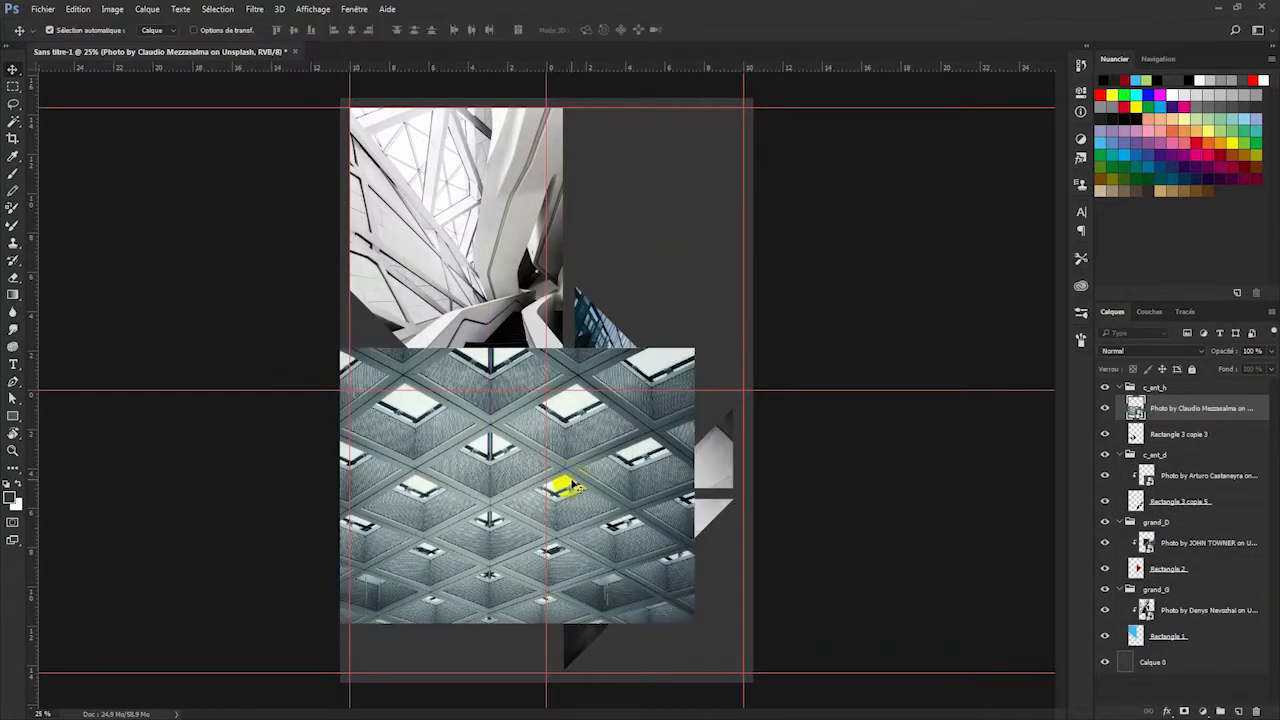
key(ctrl+e)
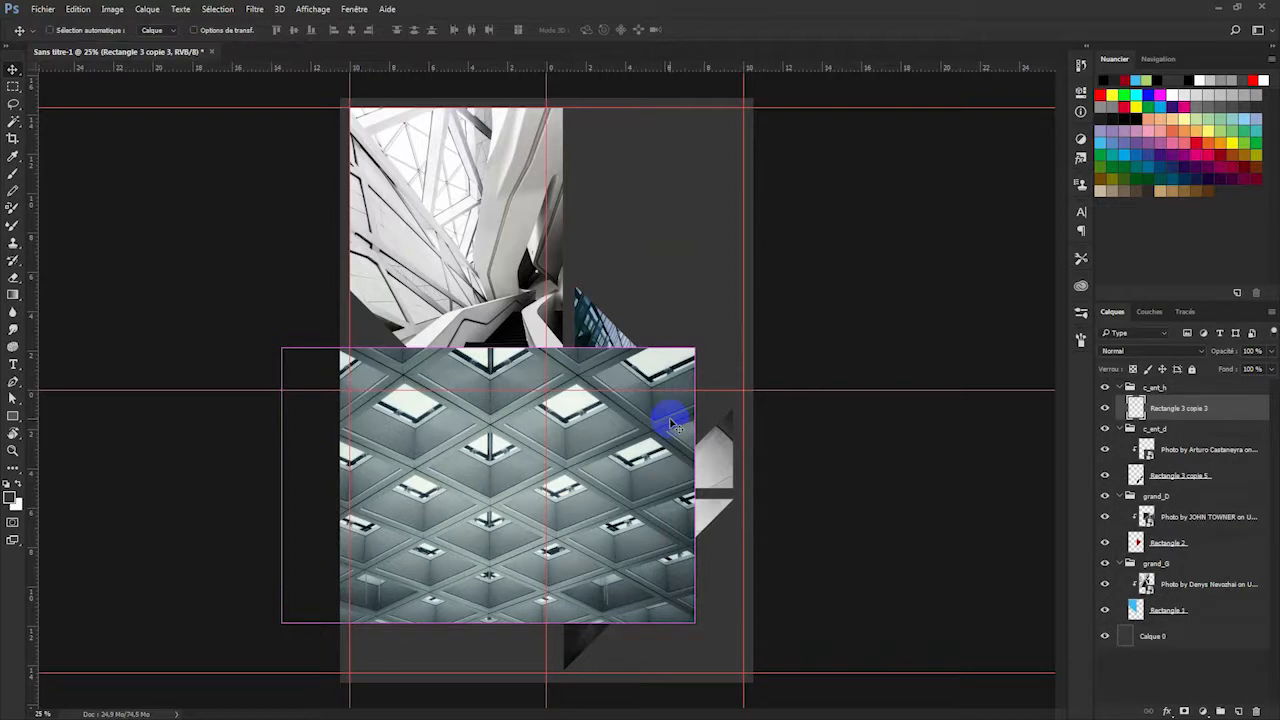
key(ctrl+t)
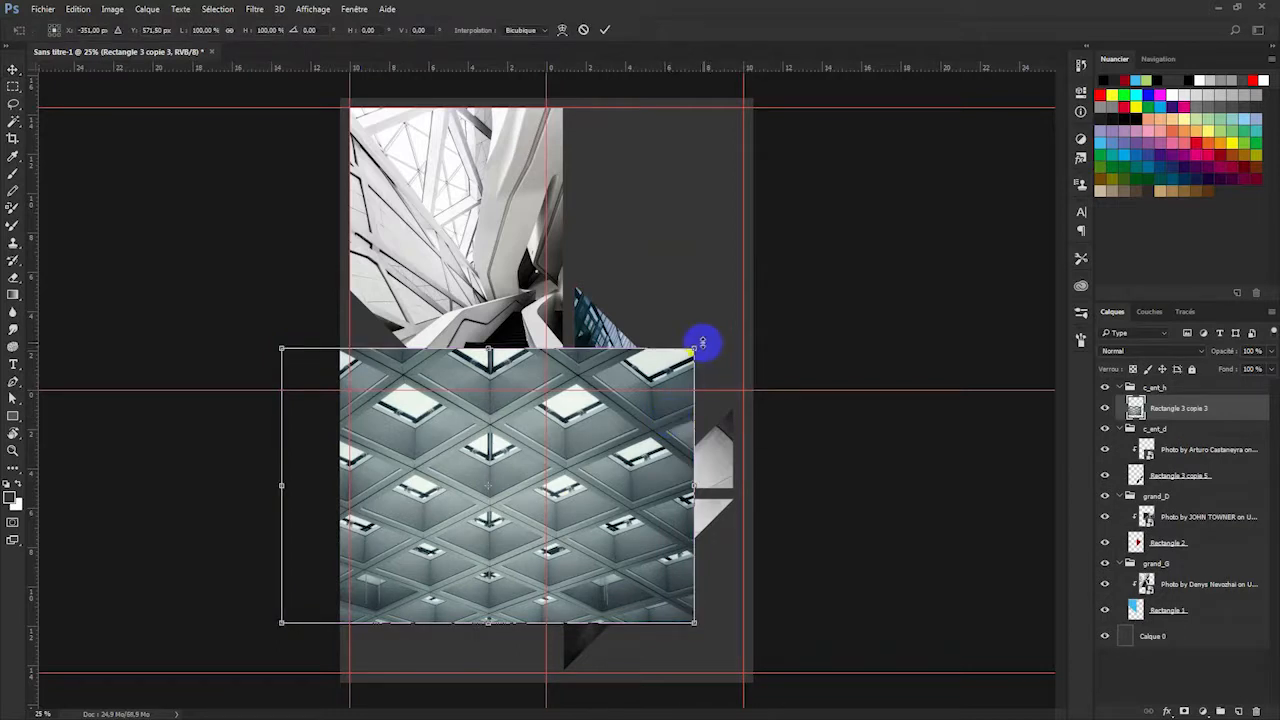
drag(692, 352, 440, 487)
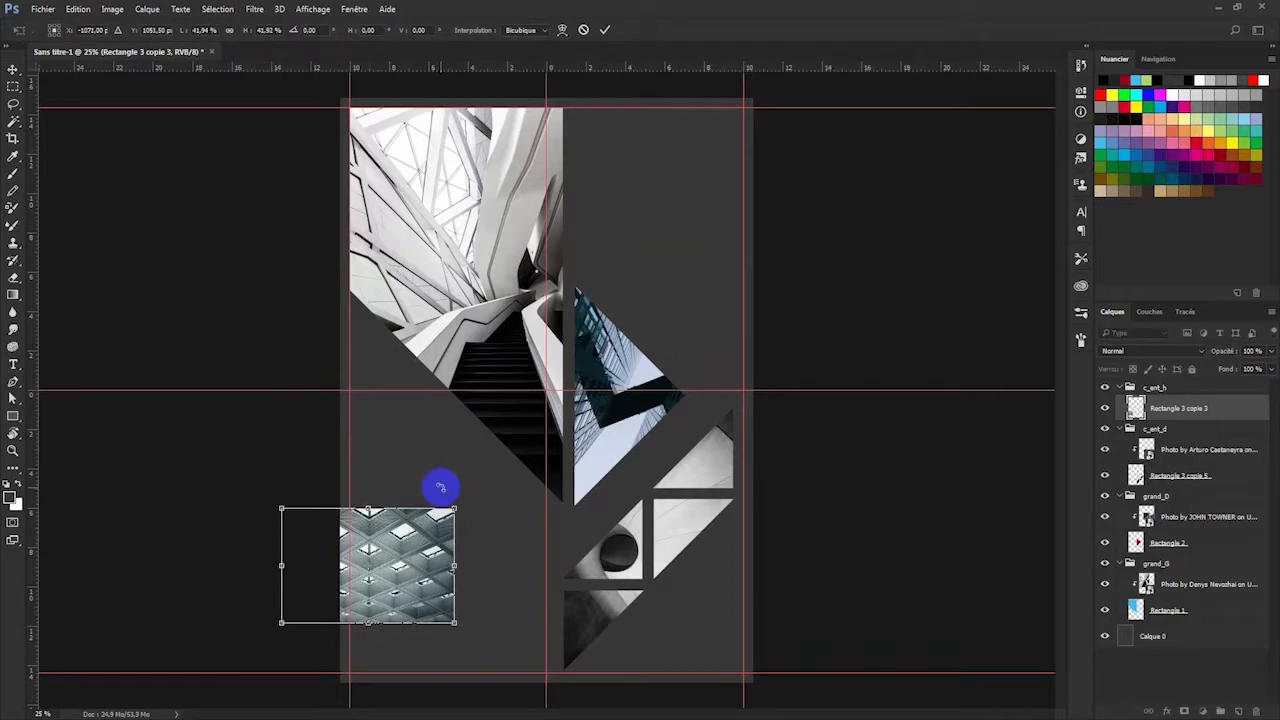
key(Return)
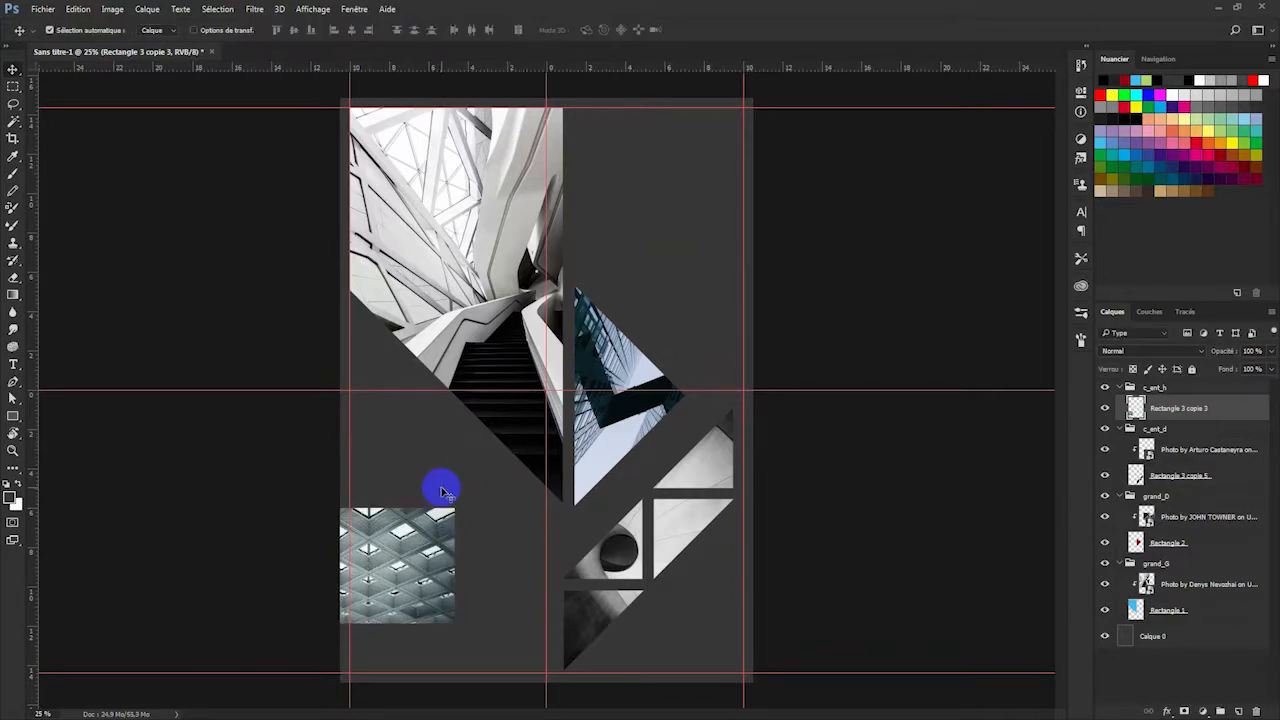
key(ctrl+z)
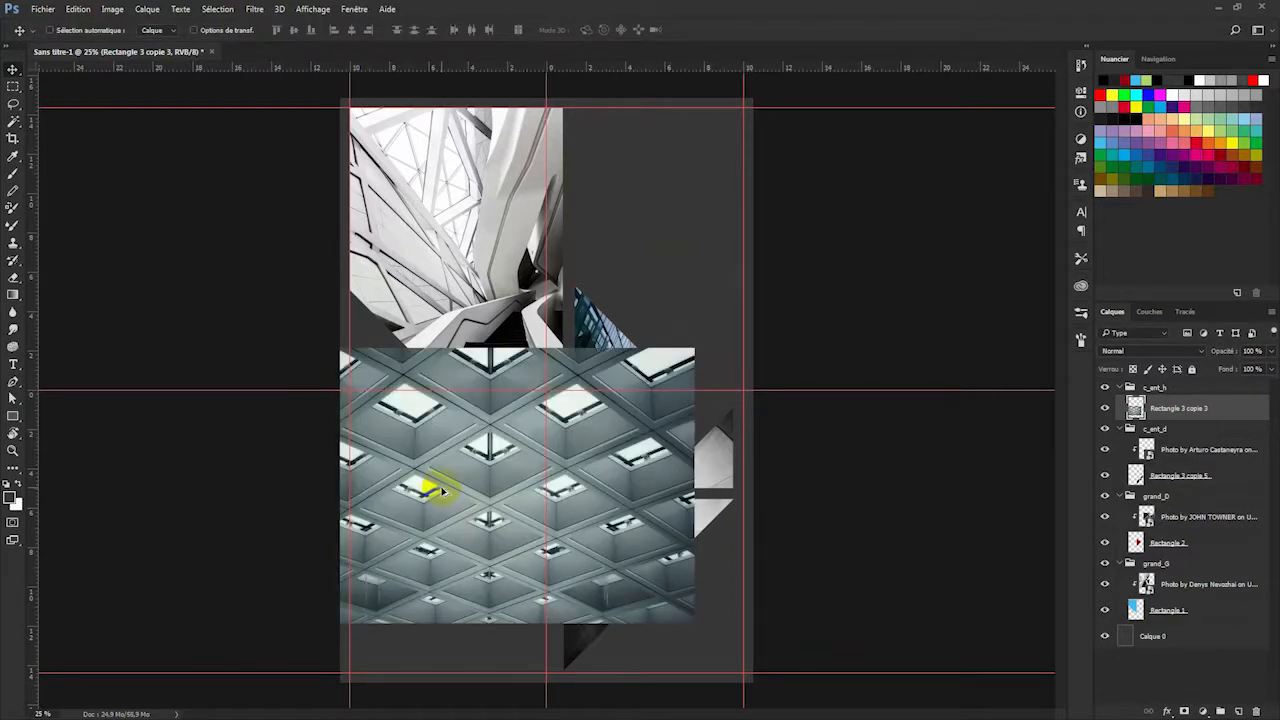
key(ctrl)
Try scaling the coffered ceiling photo down and clipping it to Rectangle 3 copie 3, and delete the photo.
key(ctrl+t)
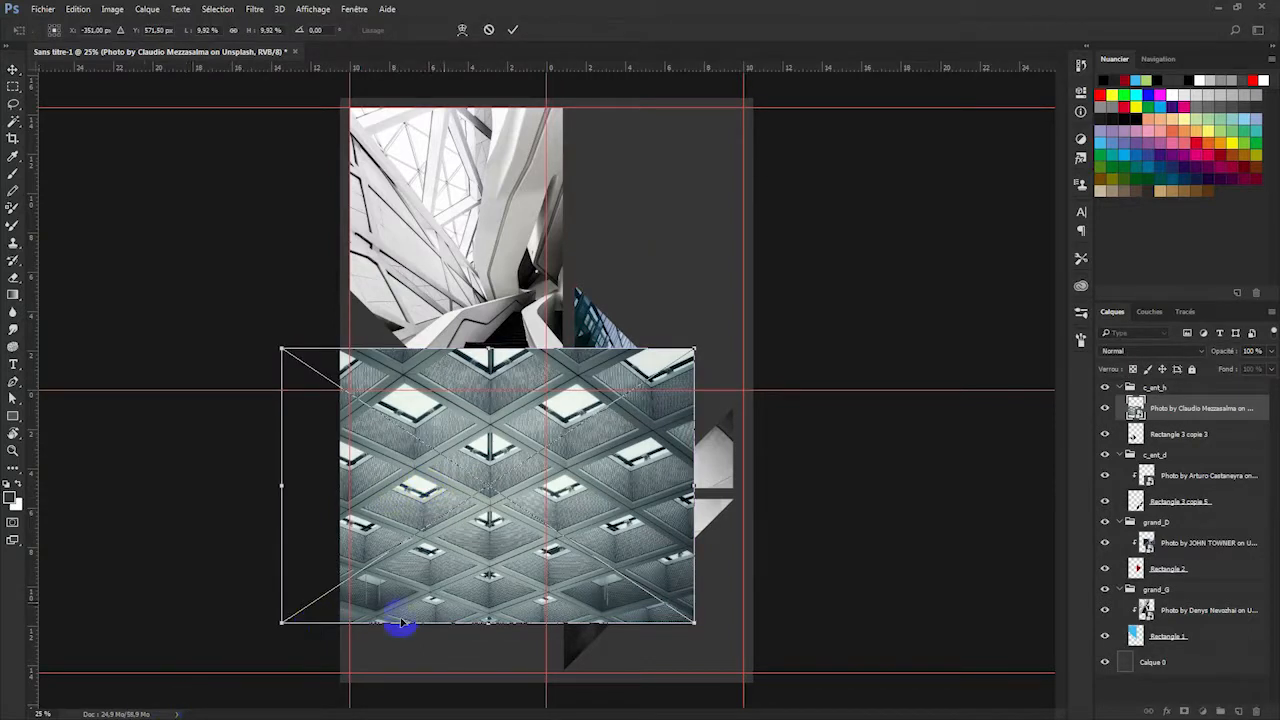
drag(675, 358, 648, 445)
double_click(573, 562)
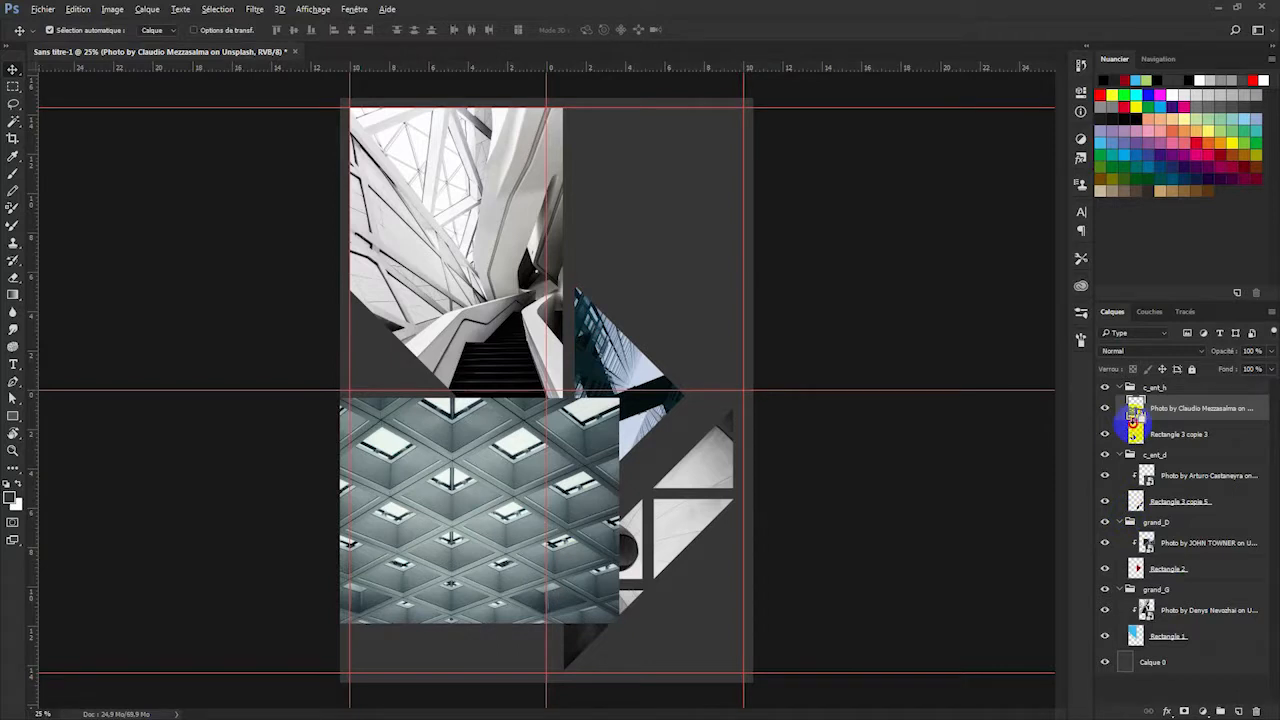
alt+click(1136, 421)
drag(1136, 421, 1256, 711)
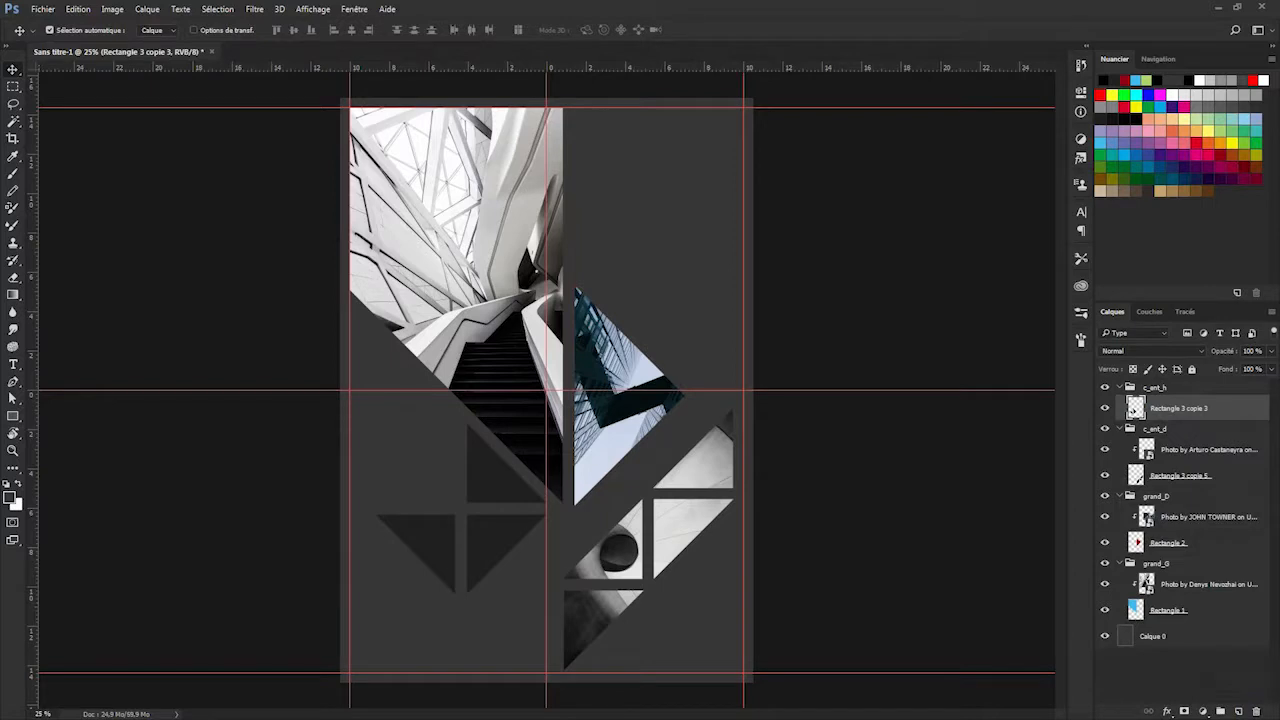
Place the dark staircase photo with the triangular ceiling in c_ent_h, scale it to about 7.43% over the three triangles, and clip it to Rectangle 3 copie 3.
drag(2, 572, 500, 563)
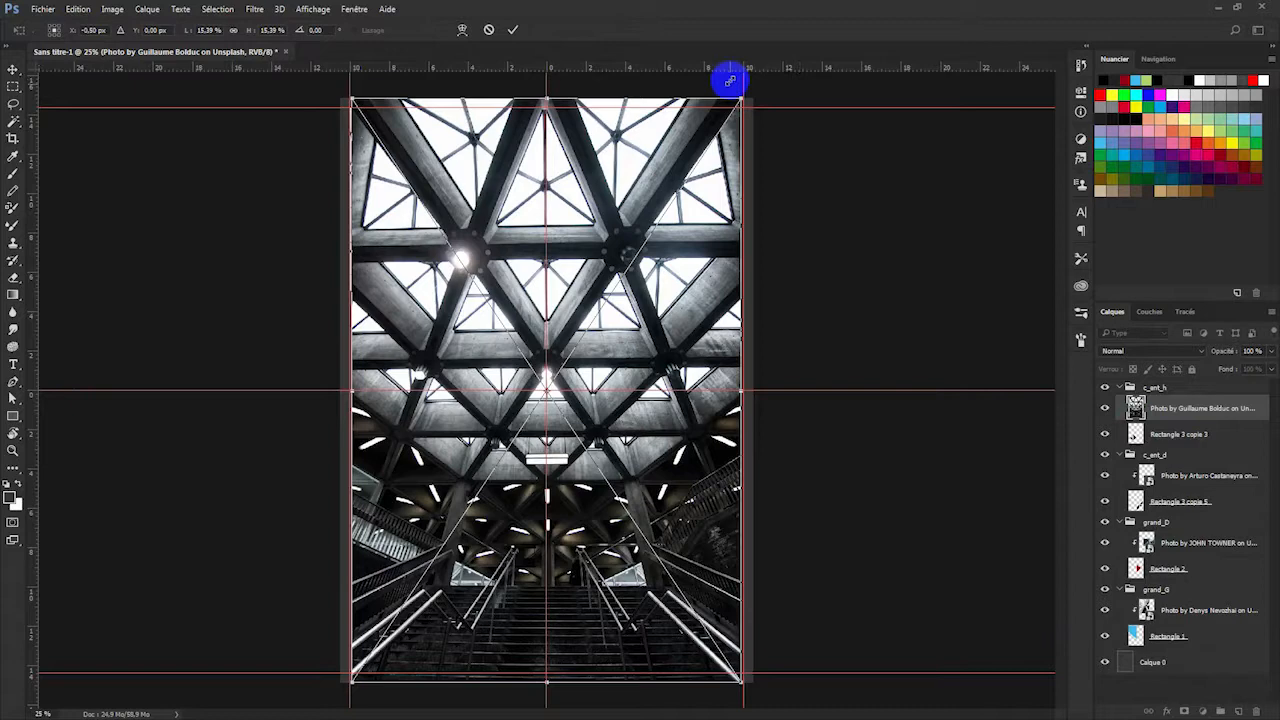
drag(737, 103, 561, 513)
drag(471, 562, 463, 443)
drag(506, 386, 578, 347)
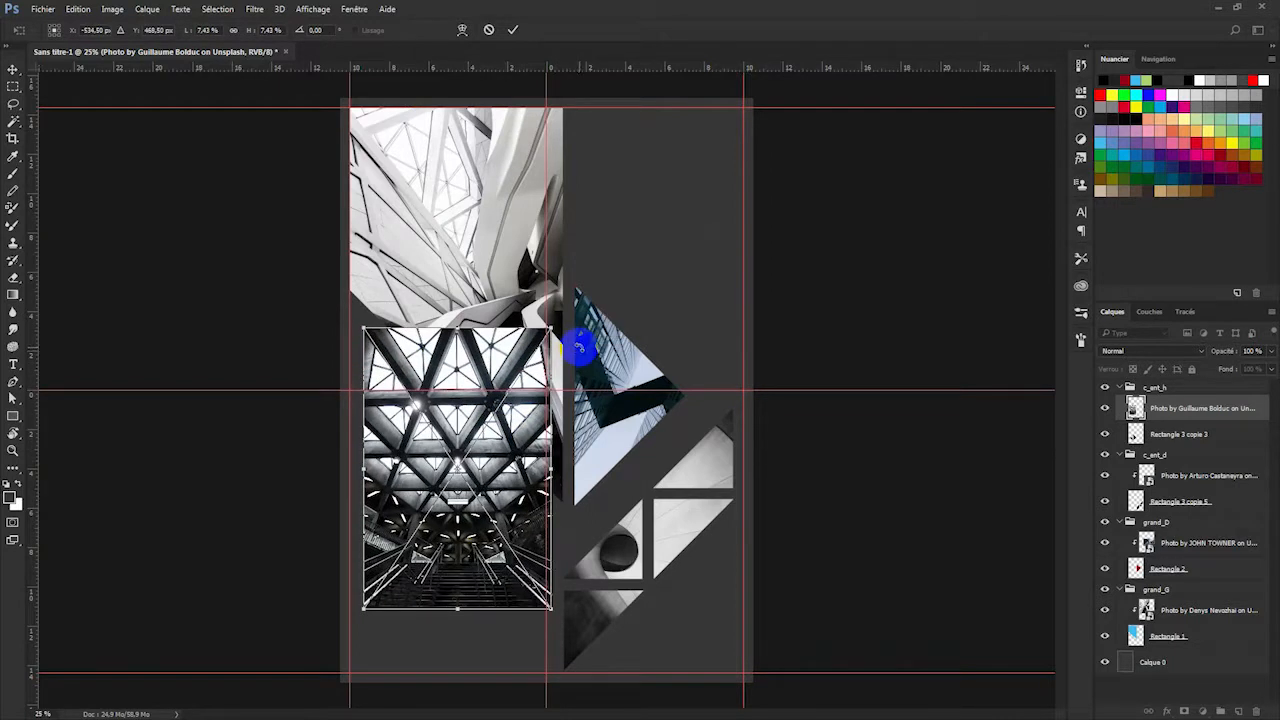
key(Return)
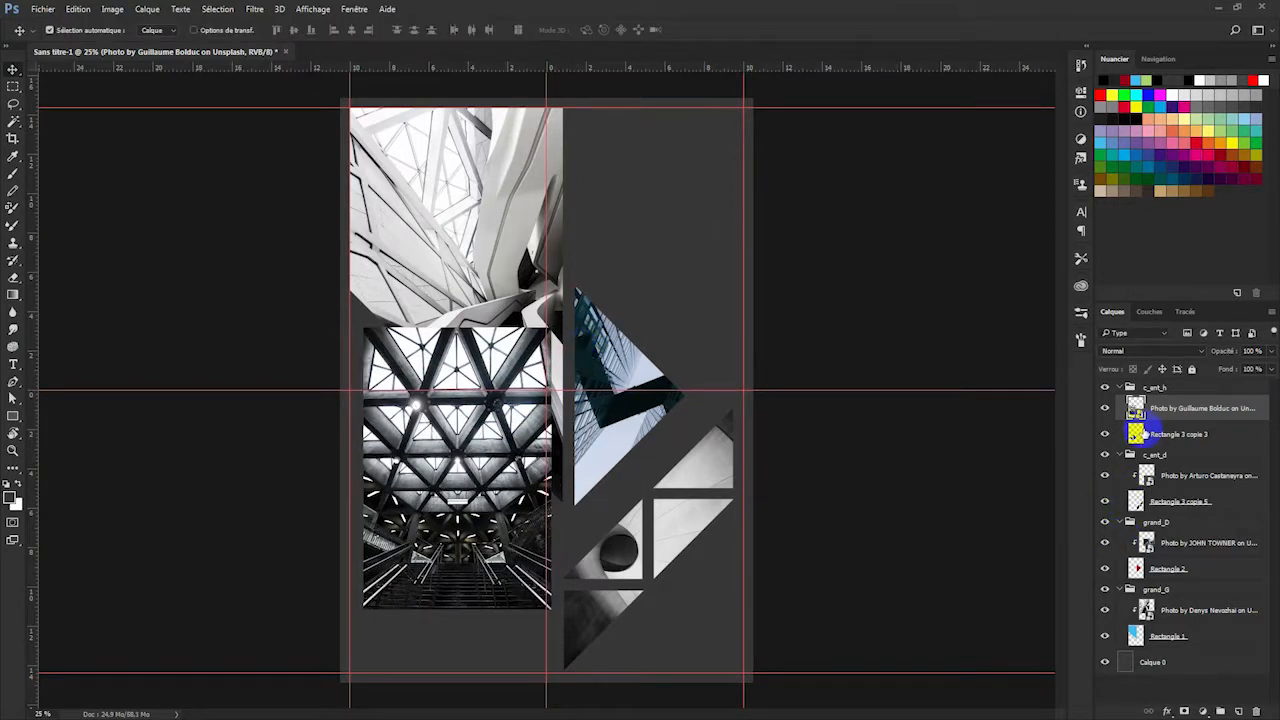
alt+click(1142, 421)
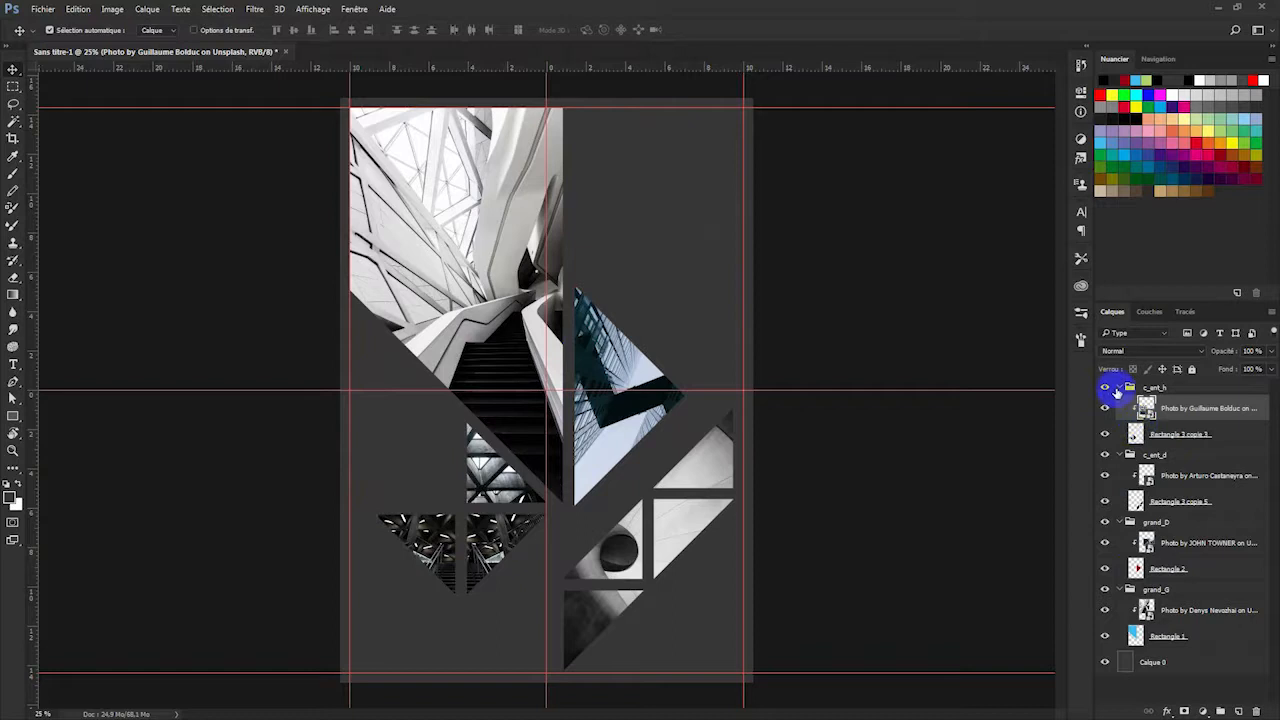
Collapse the c_ent_h, c_ent_d, grand_D and grand_G groups and hide the guides.
click(1128, 388)
double_click(1128, 388)
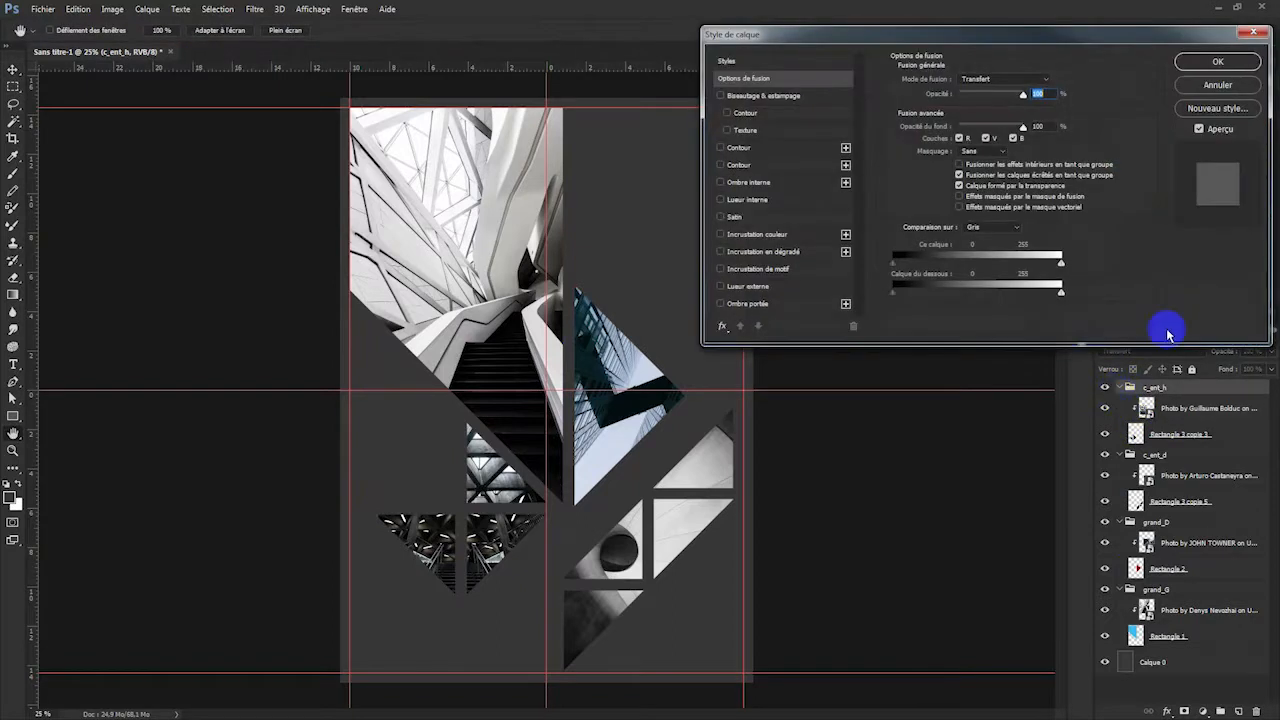
click(1222, 100)
click(1120, 387)
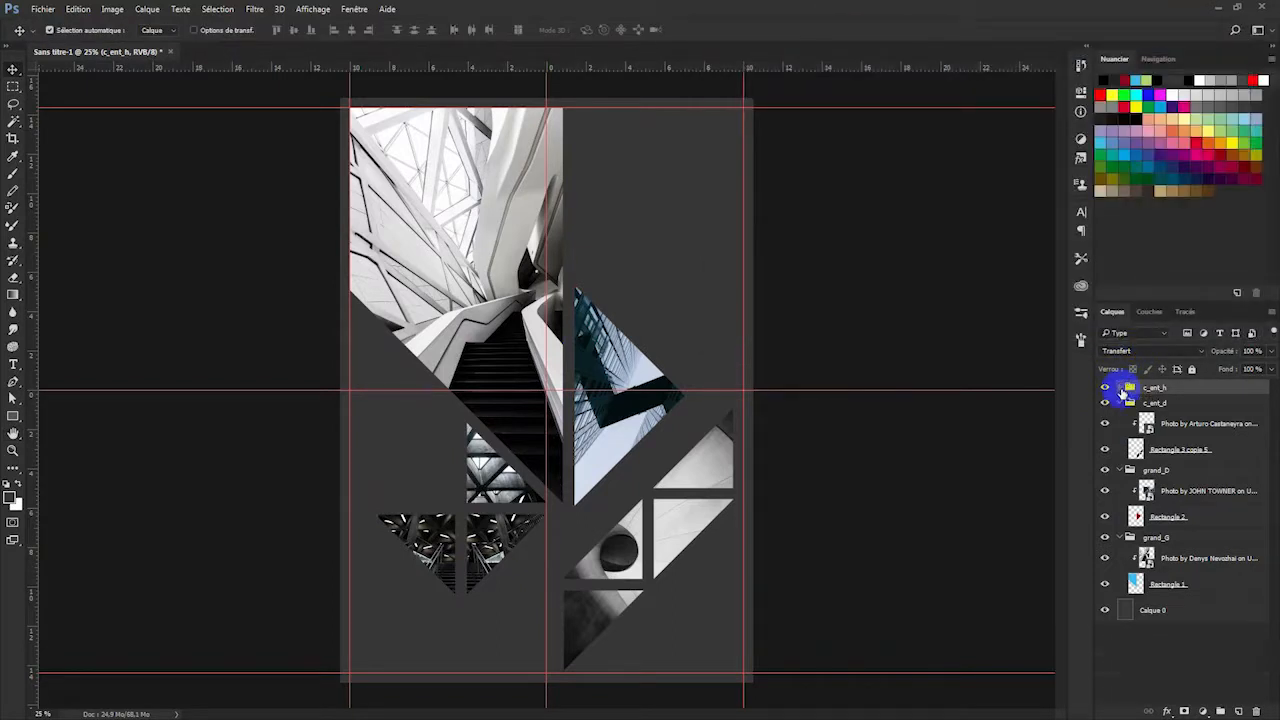
click(1120, 403)
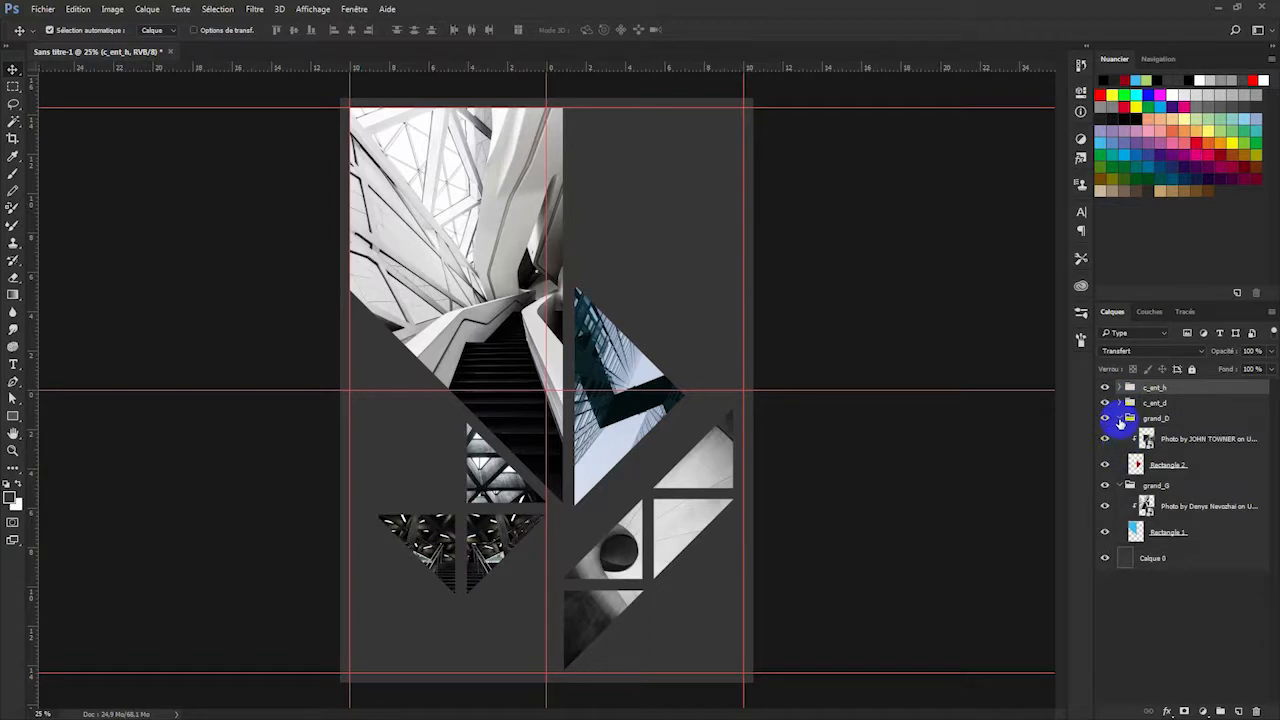
click(1120, 419)
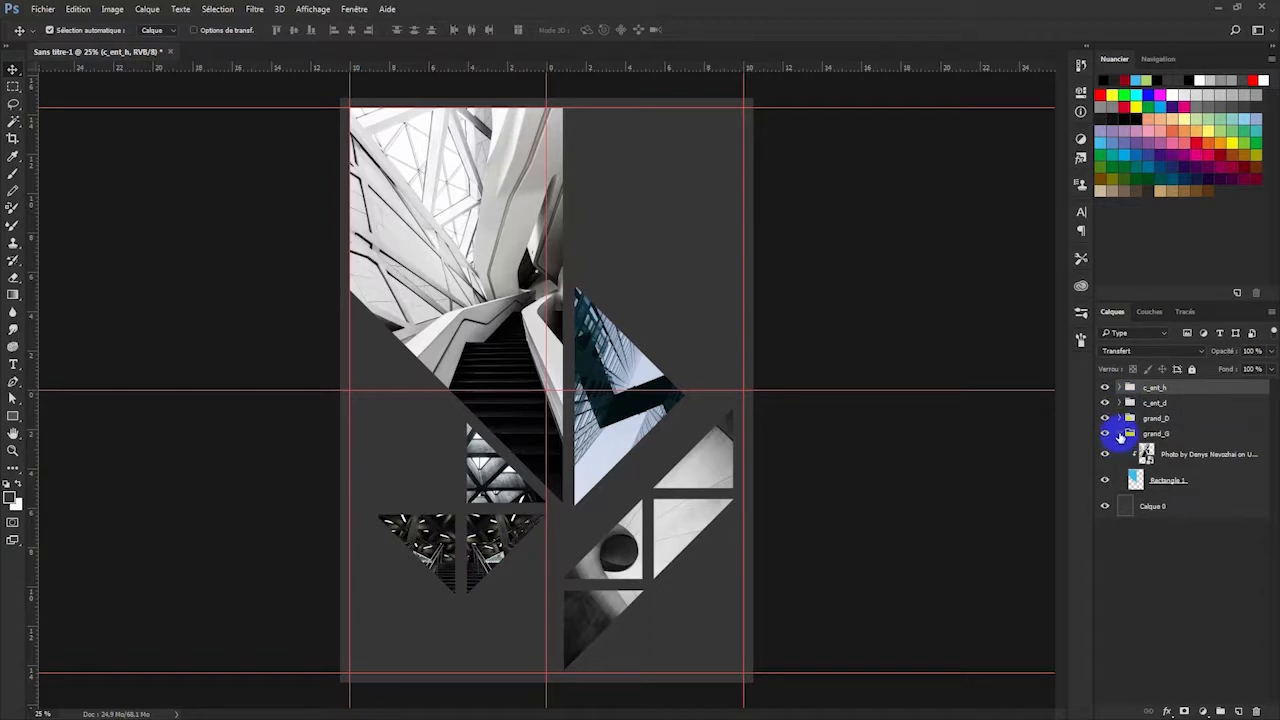
click(1120, 434)
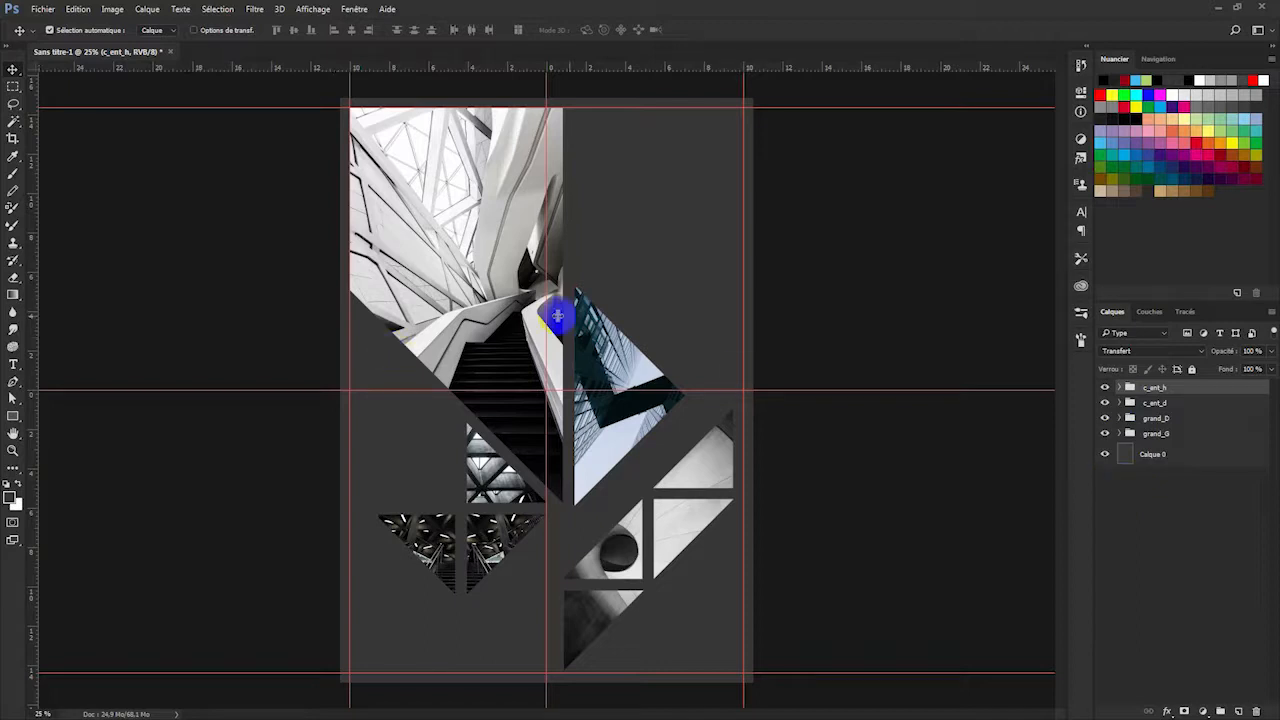
key(ctrl)
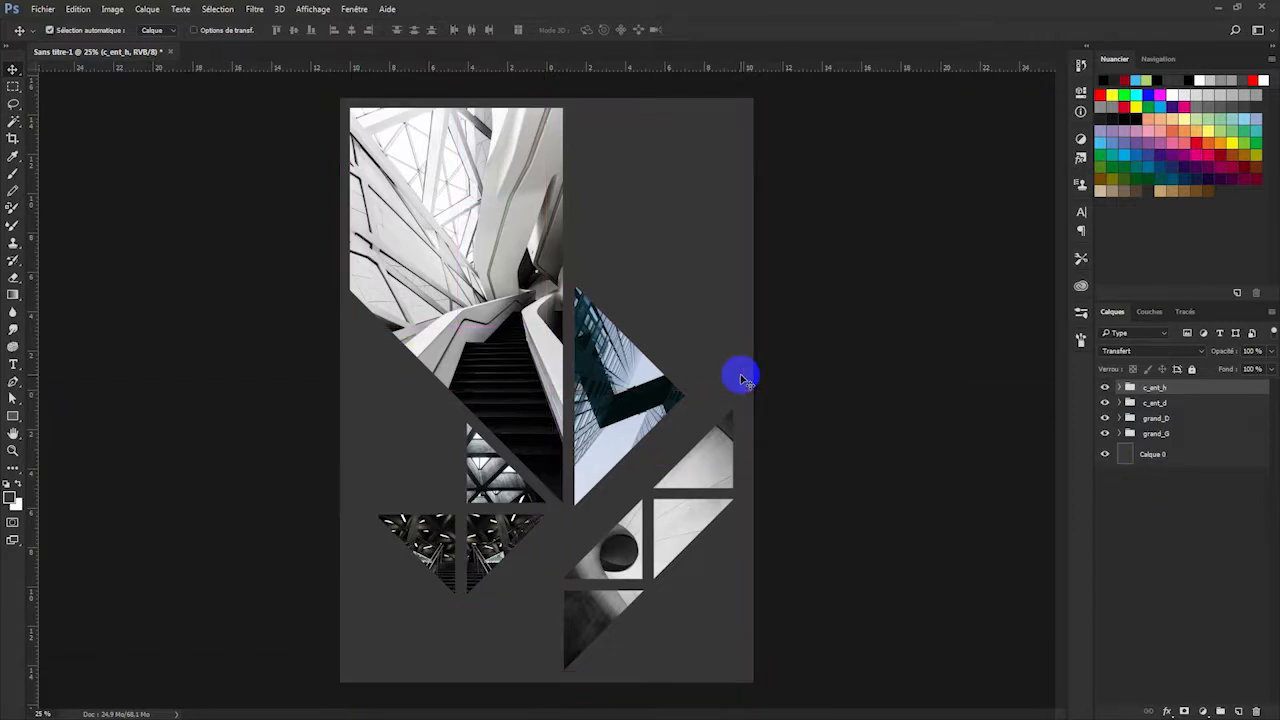
Duplicate the four groups from c_ent_h to grand_G and merge the copies into a single layer.
click(1189, 433)
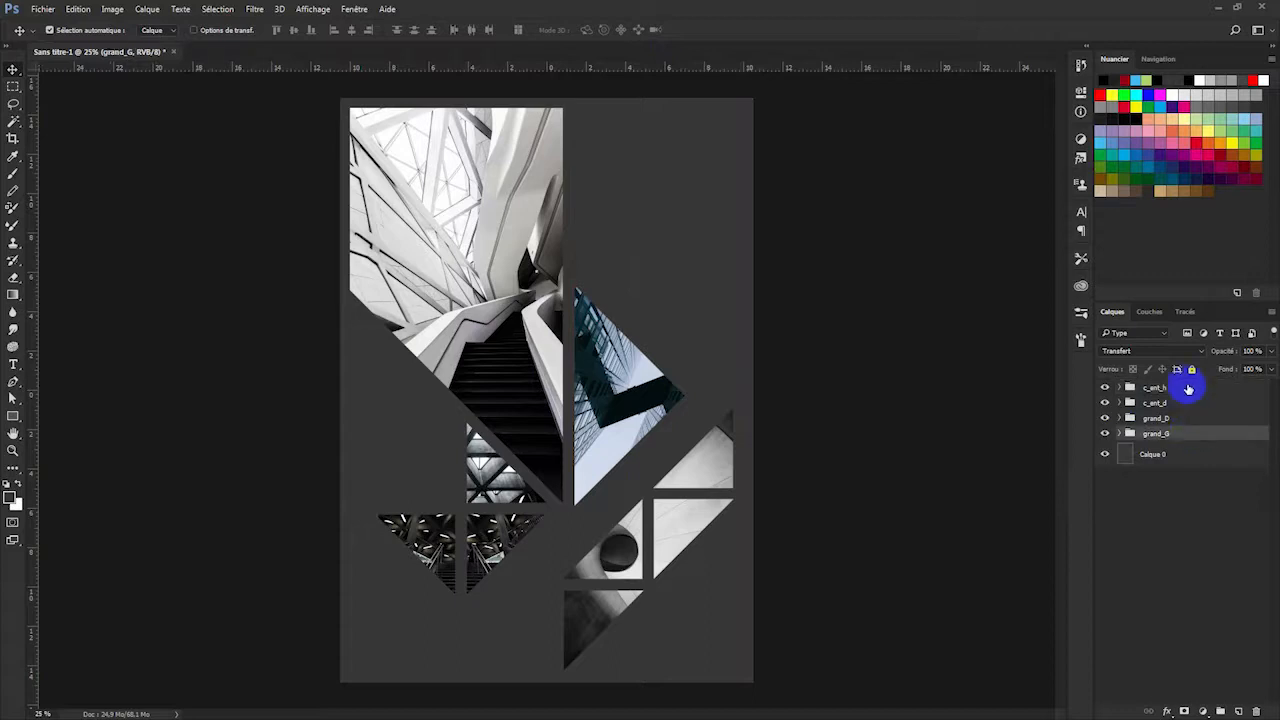
shift+click(1182, 386)
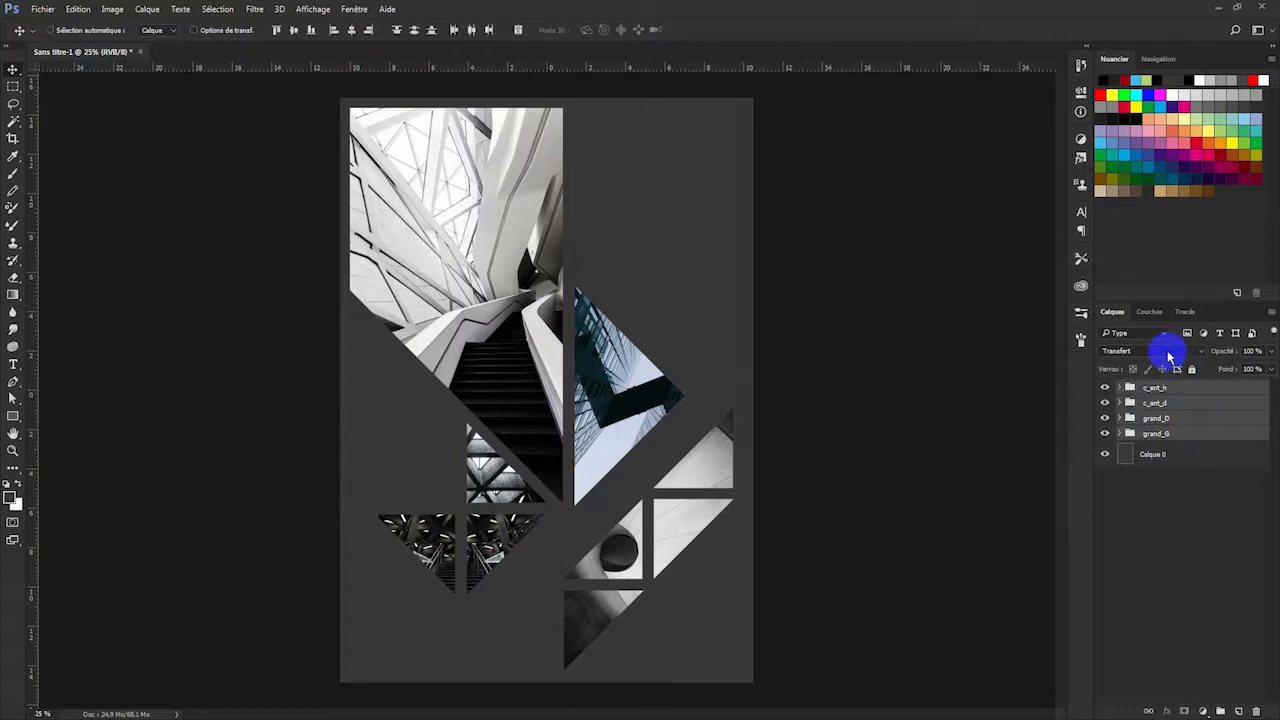
key(ctrl+j)
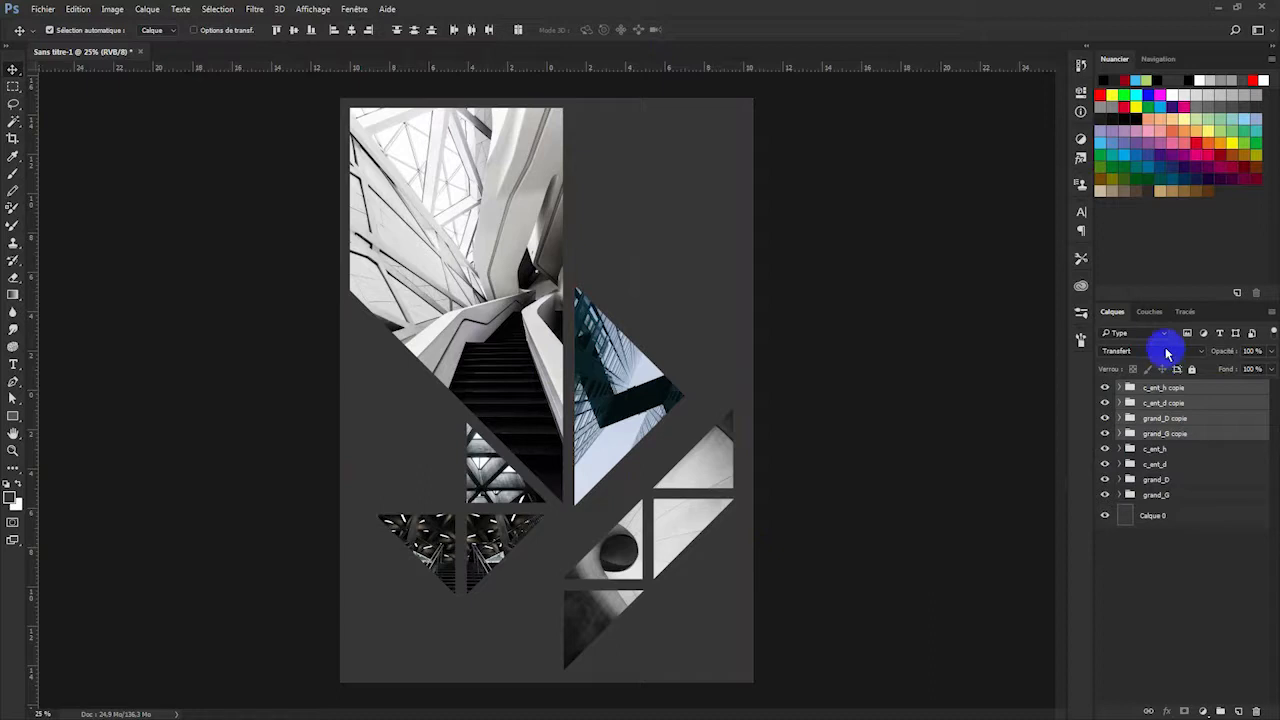
right_click(1214, 387)
click(1050, 589)
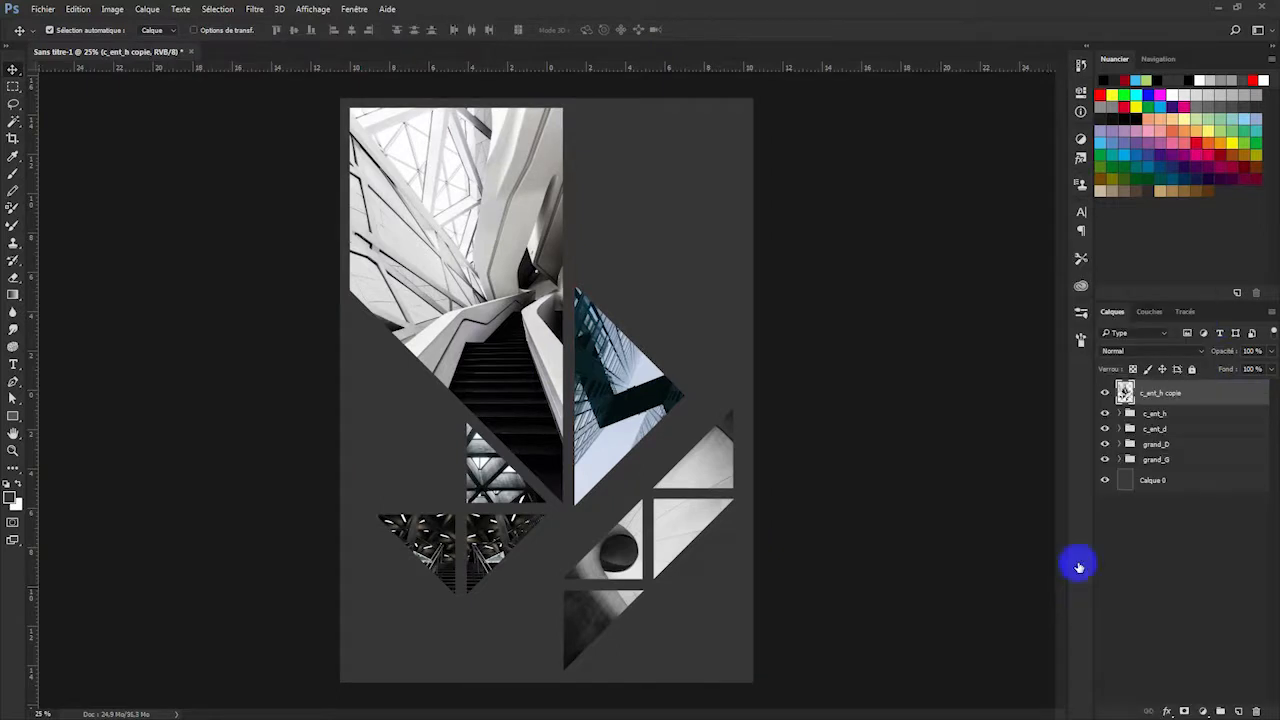
Compare the merged layer with the original groups, then hide the four groups and keep c_ent_h copie and Calque 0 visible.
drag(1104, 412, 1108, 463)
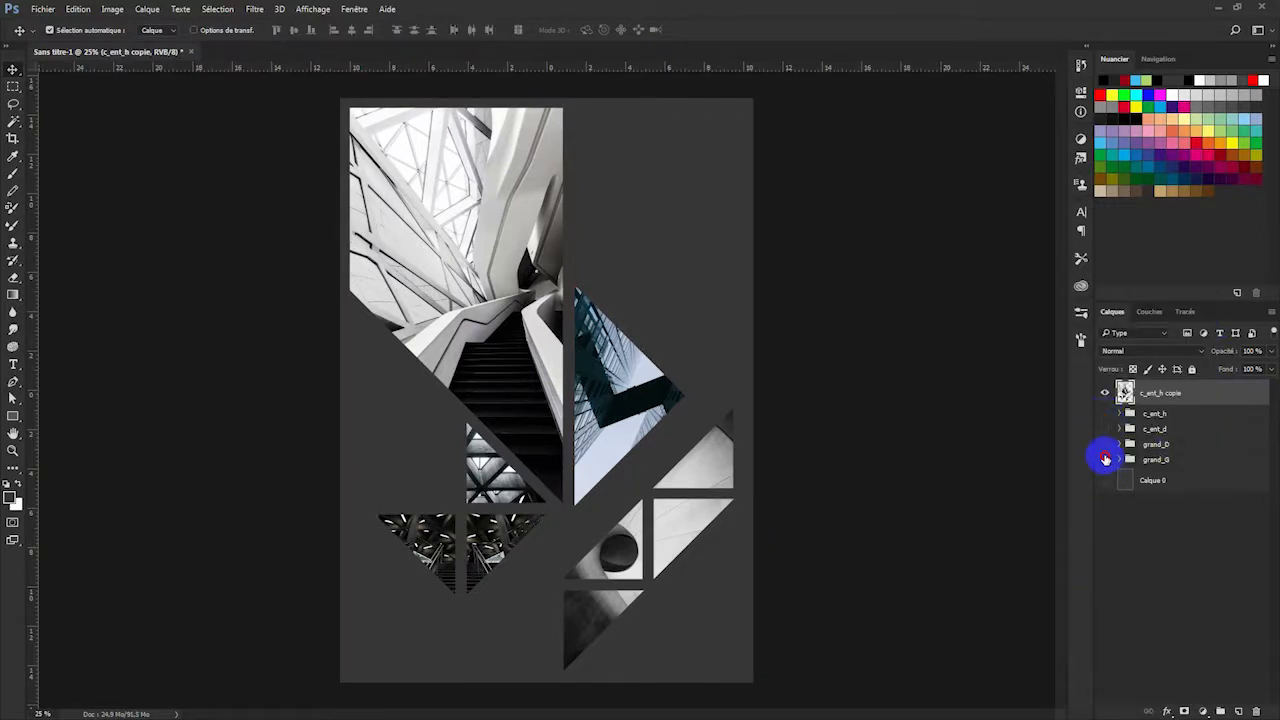
click(1105, 480)
click(1105, 480)
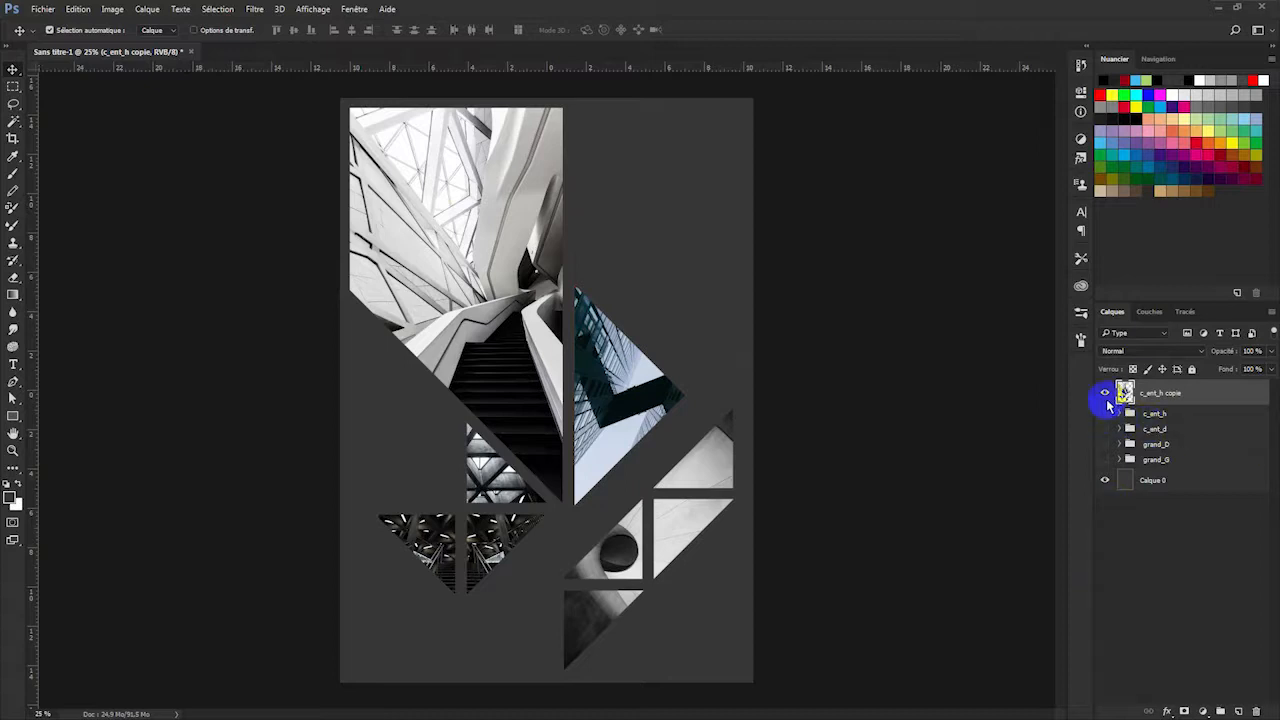
click(1104, 393)
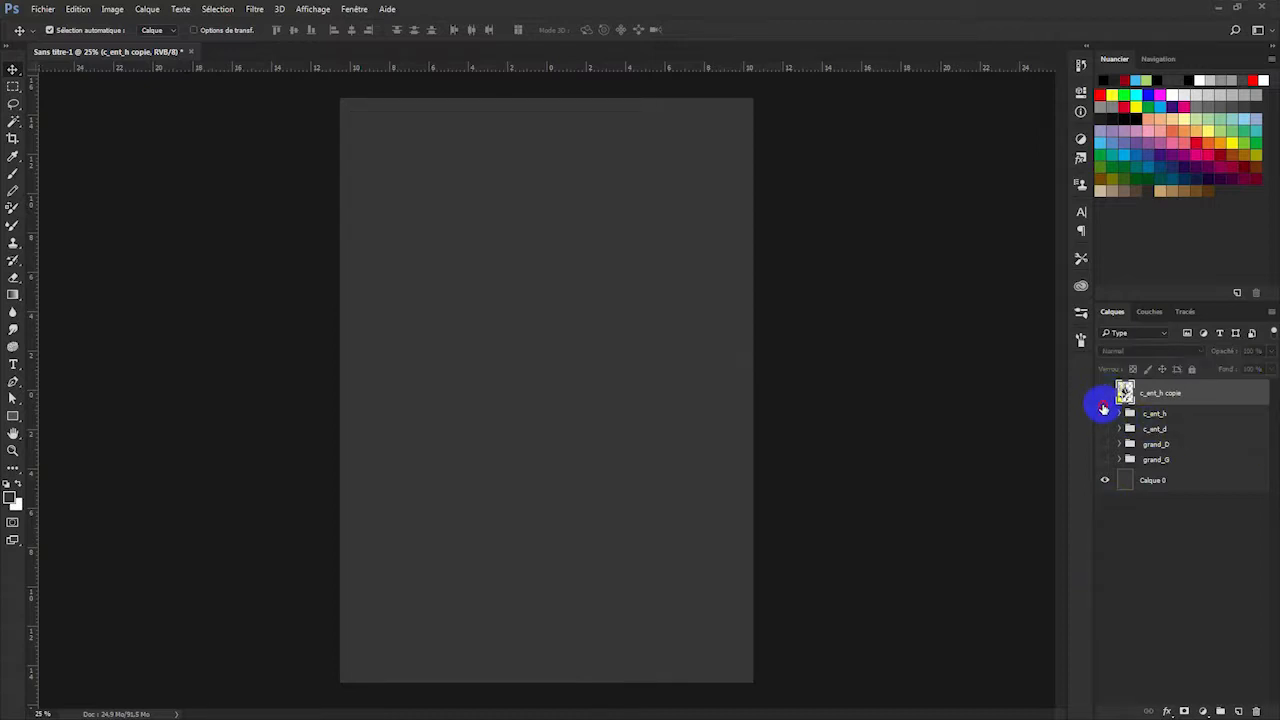
click(1112, 454)
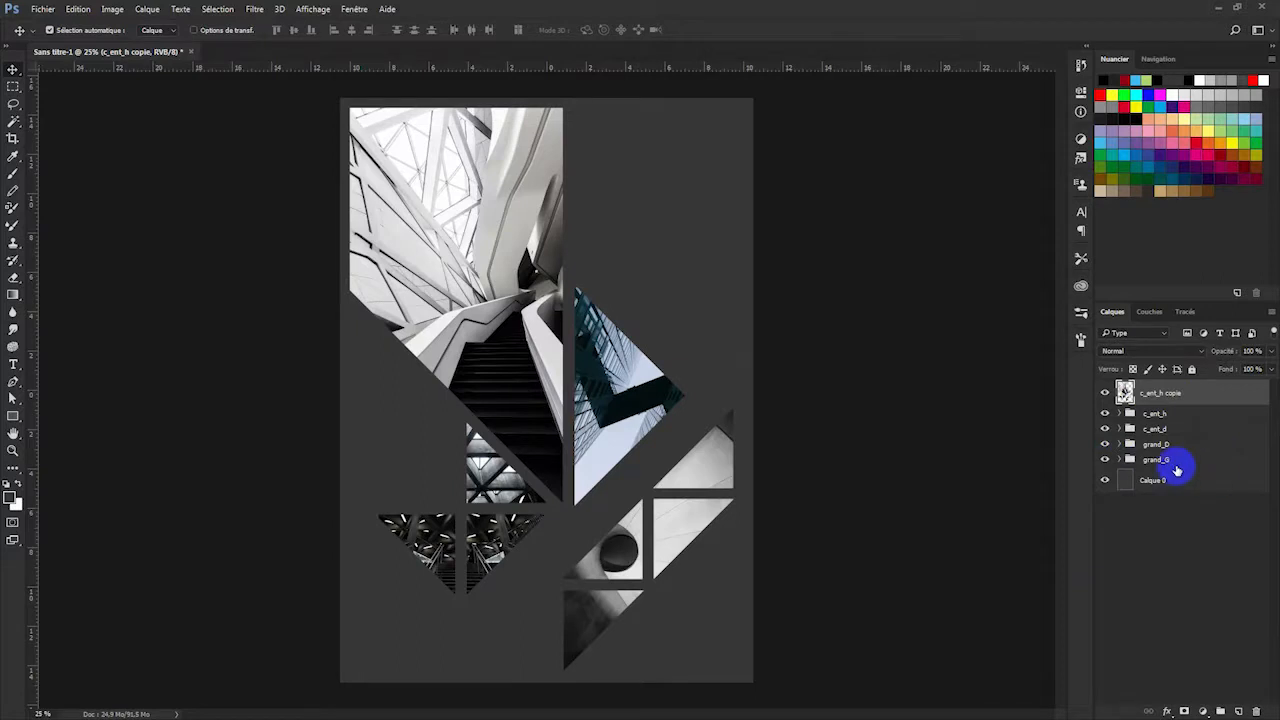
click(1105, 393)
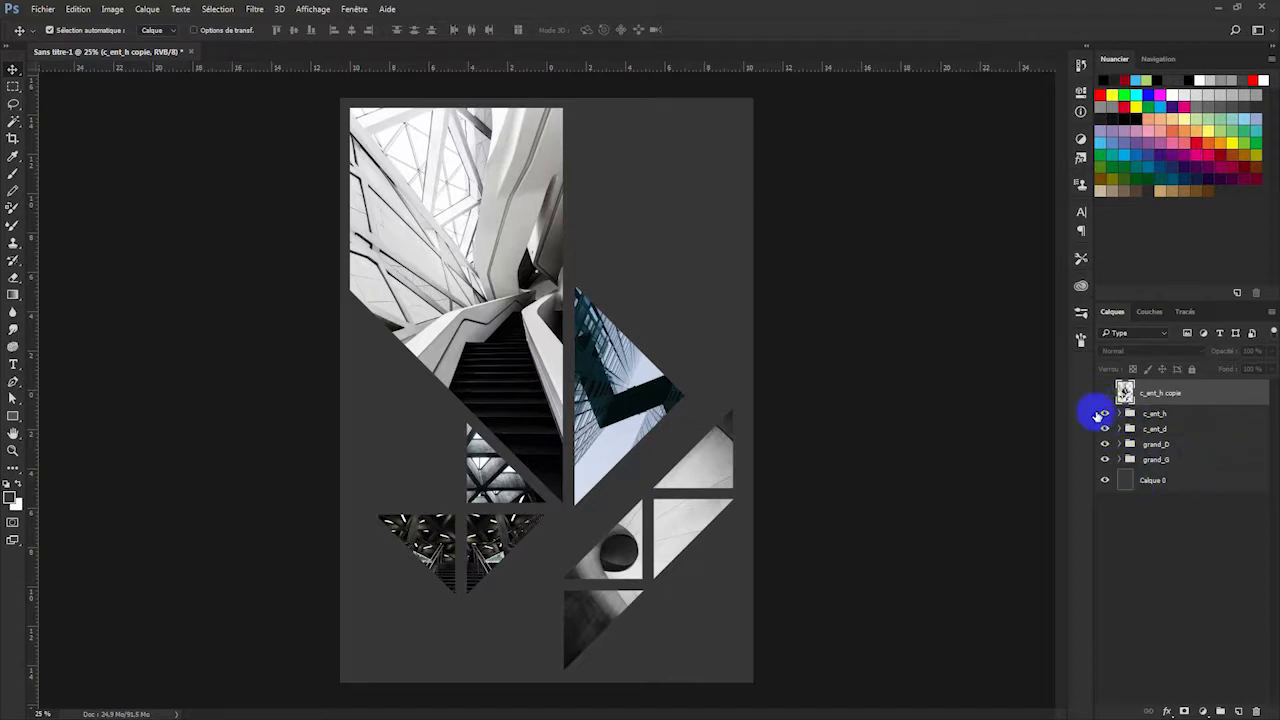
drag(1105, 413, 1108, 465)
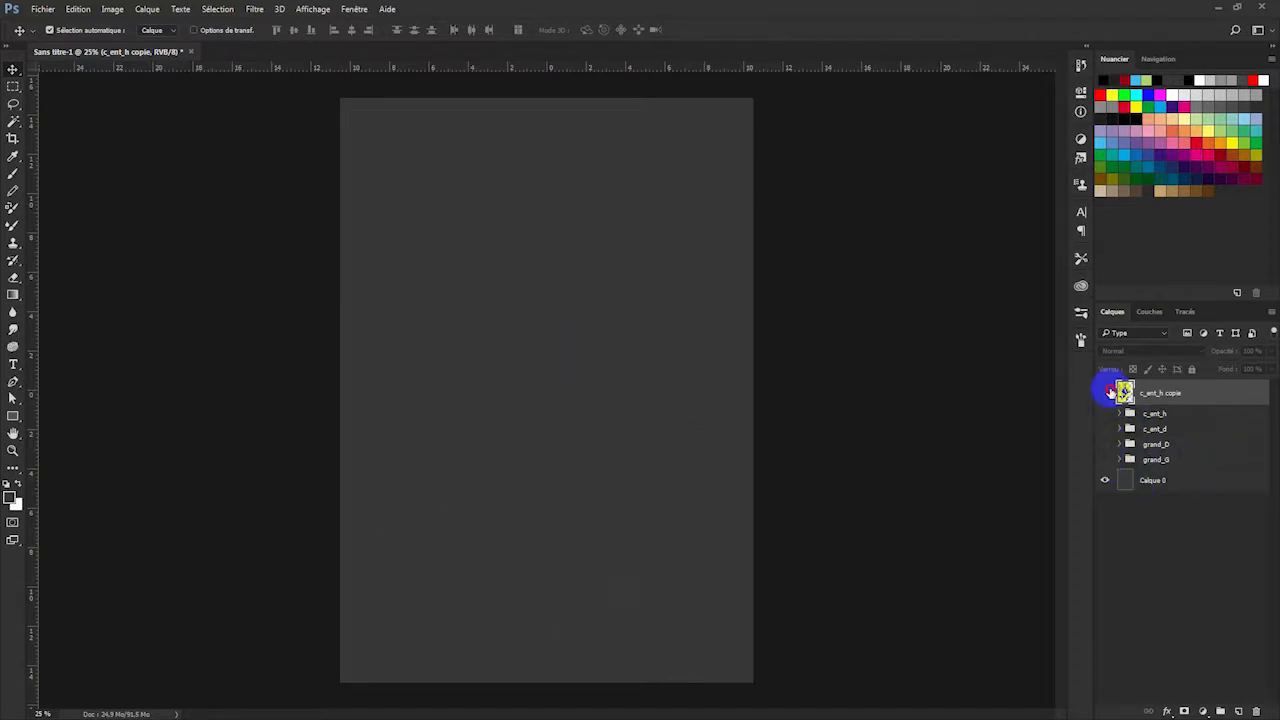
click(1106, 392)
Put the four original groups into one new group named base and keep it hidden.
click(1187, 462)
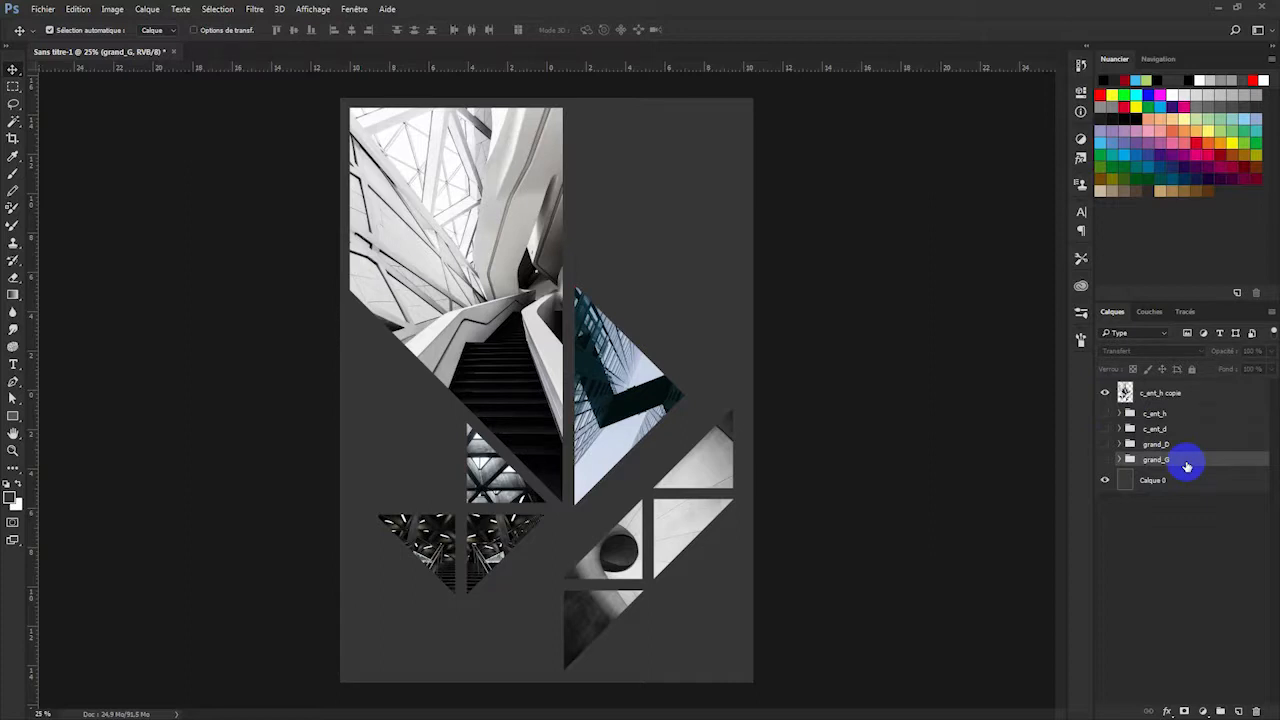
shift+click(1155, 414)
click(1216, 710)
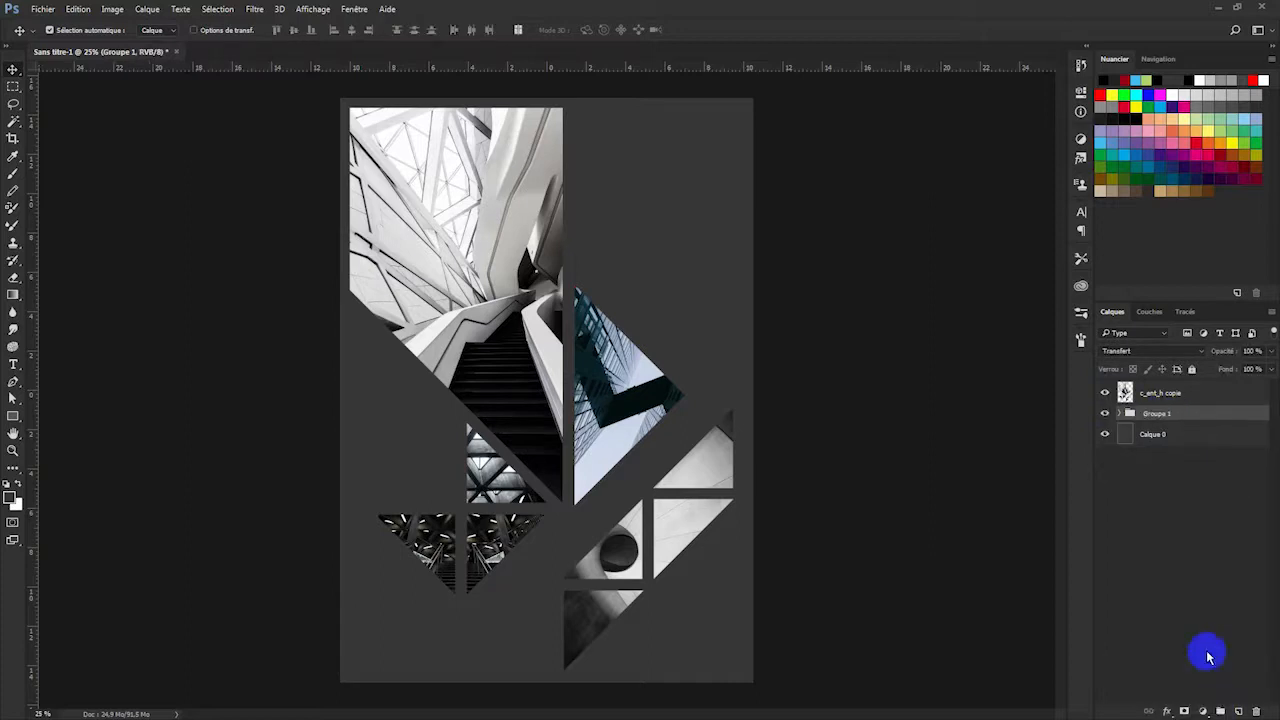
double_click(1156, 413)
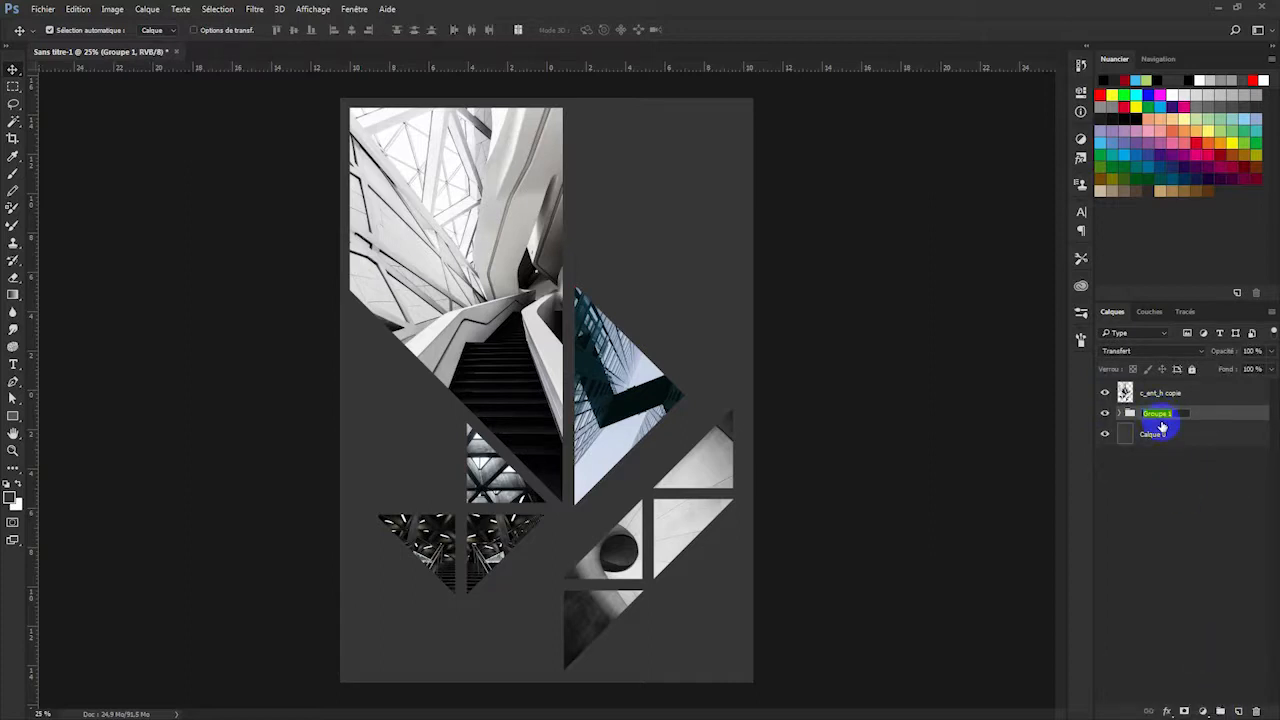
text(H)
click(1188, 480)
click(1105, 414)
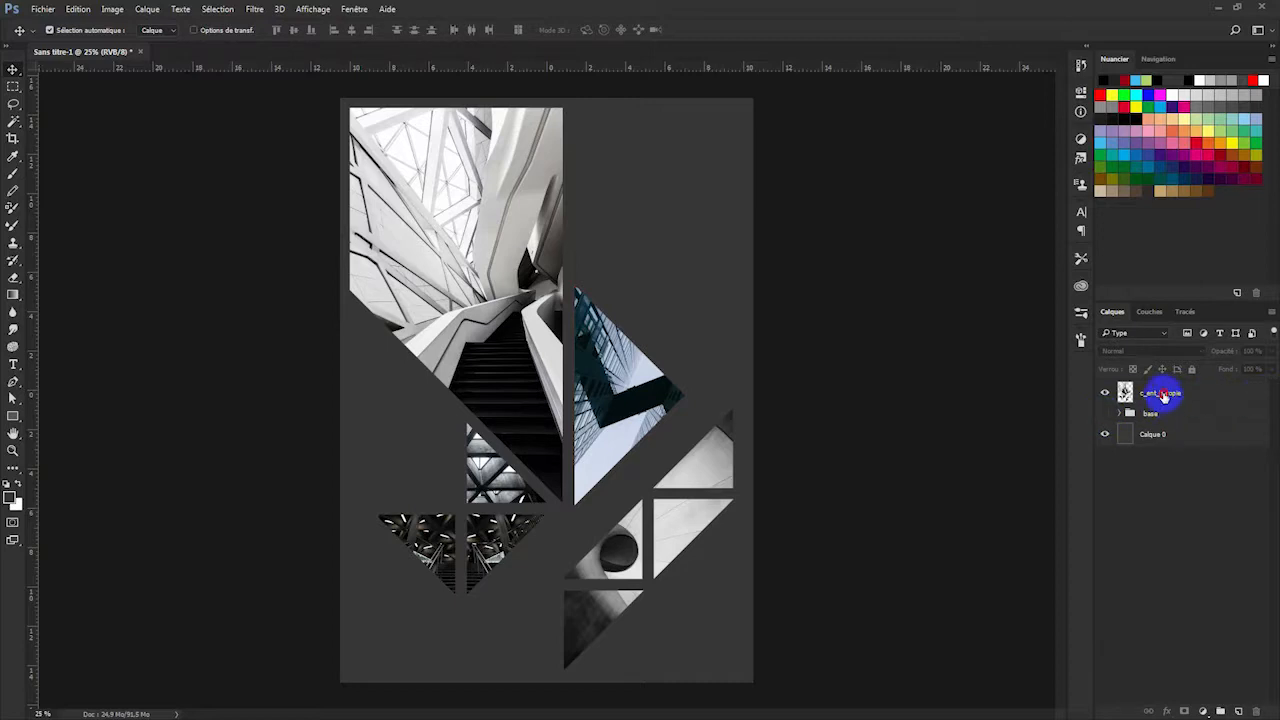
Convert the merged layer c_ent_h copie to black and white using the default Noir et blanc settings.
click(1165, 400)
click(1105, 394)
click(1106, 395)
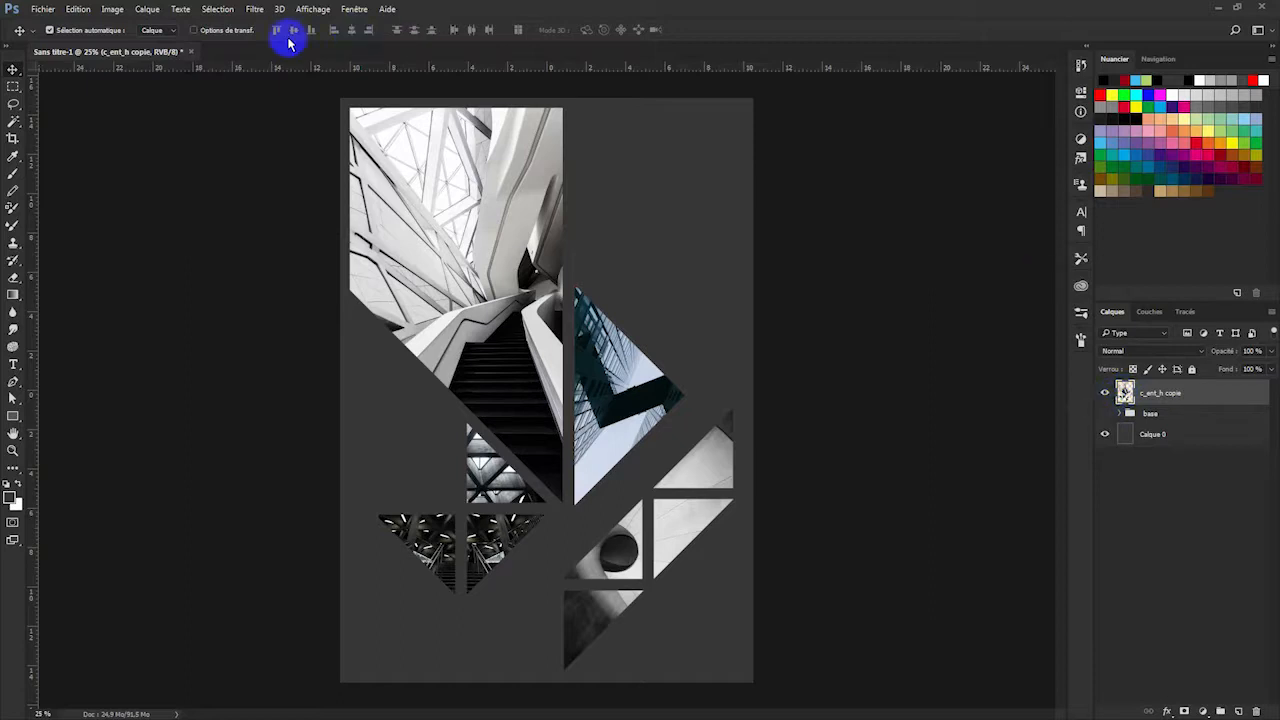
click(111, 10)
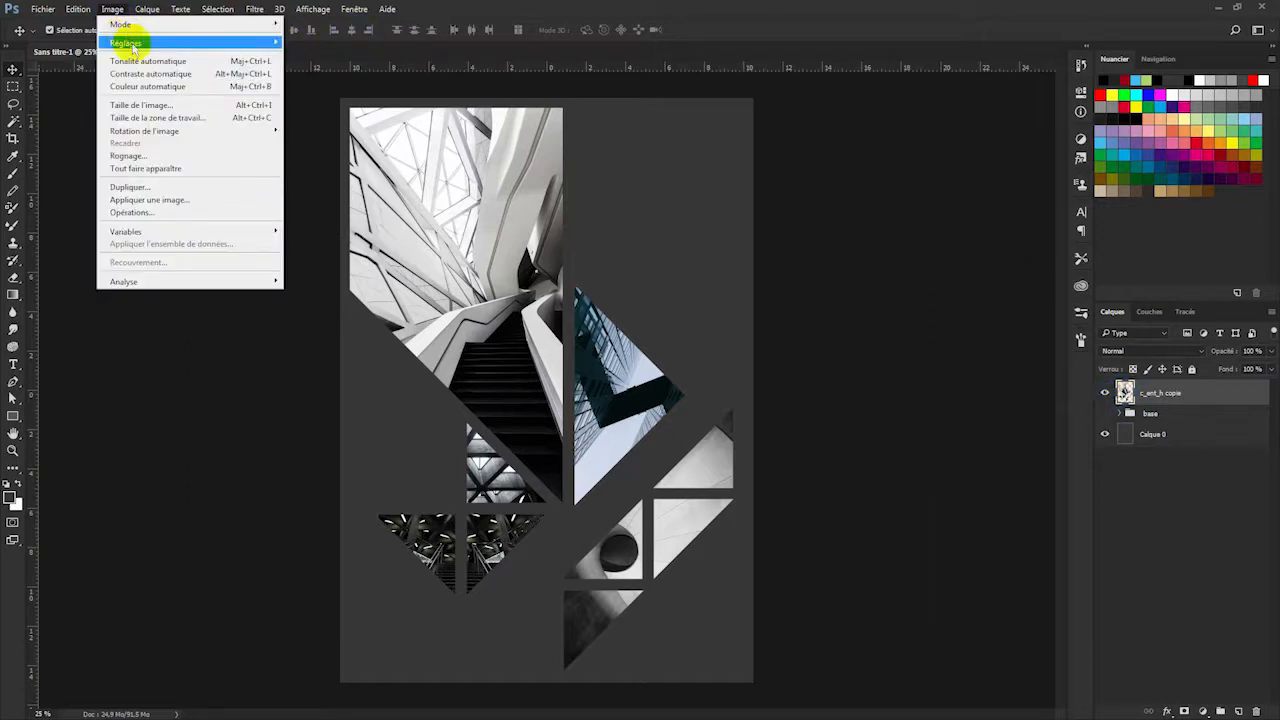
mouse_move(125, 43)
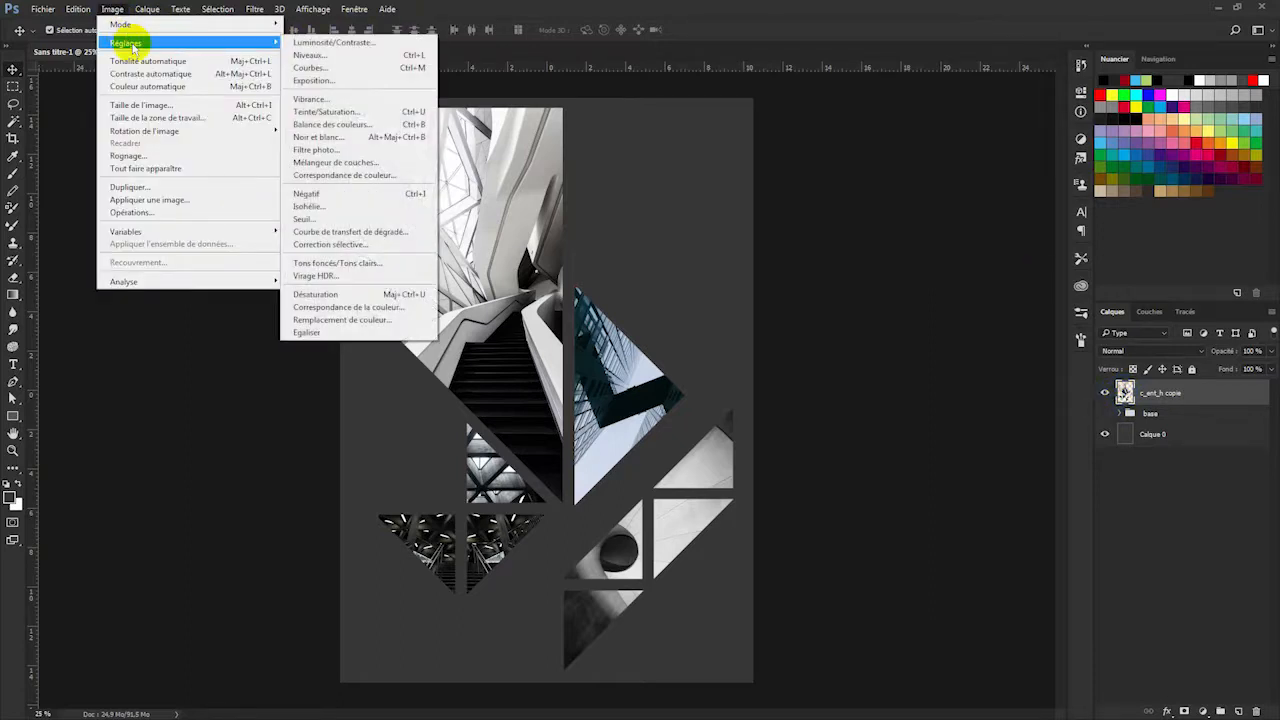
click(357, 142)
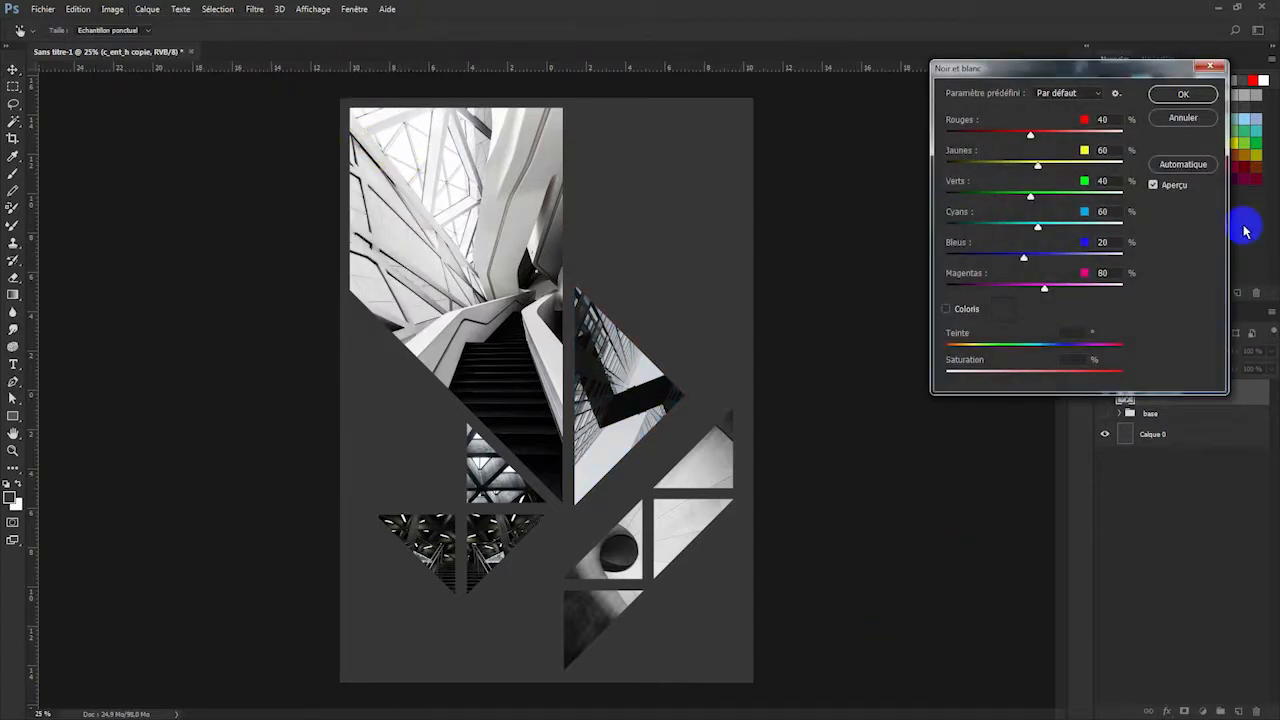
click(1188, 94)
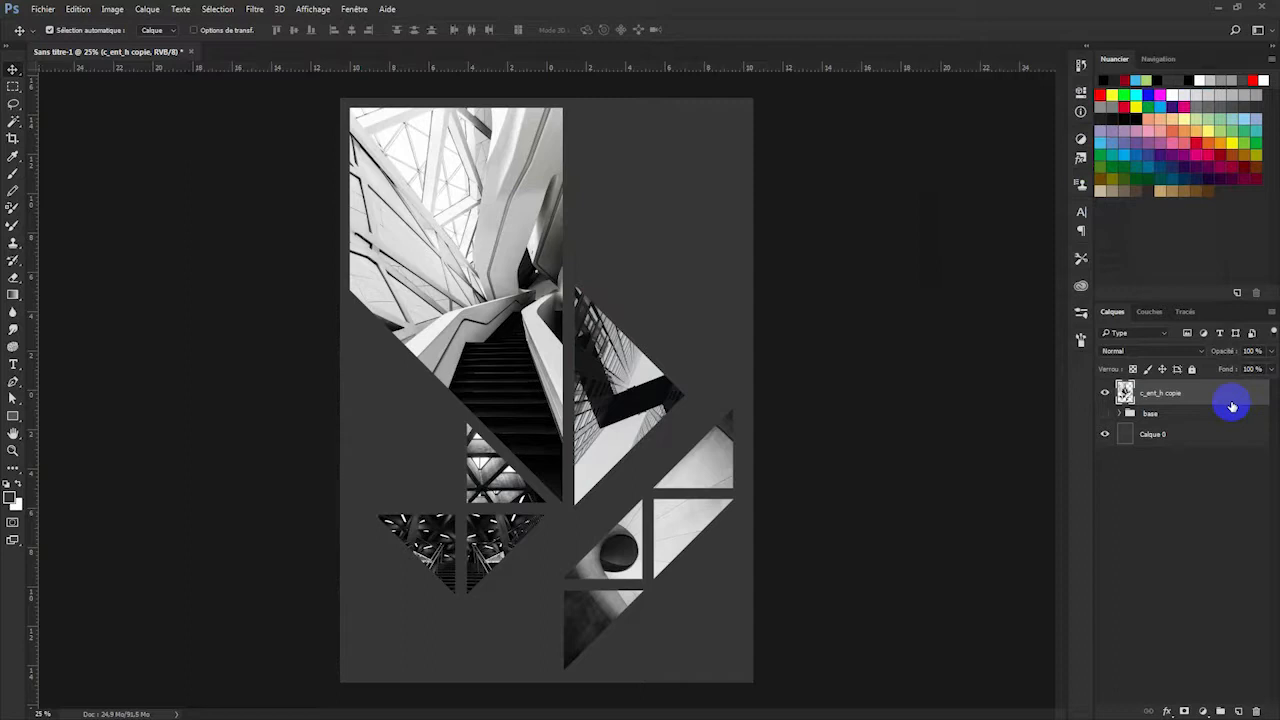
Add a gradient overlay to the background layer Calque 0 using the Premier plan -> arrière-plan preset.
click(1252, 441)
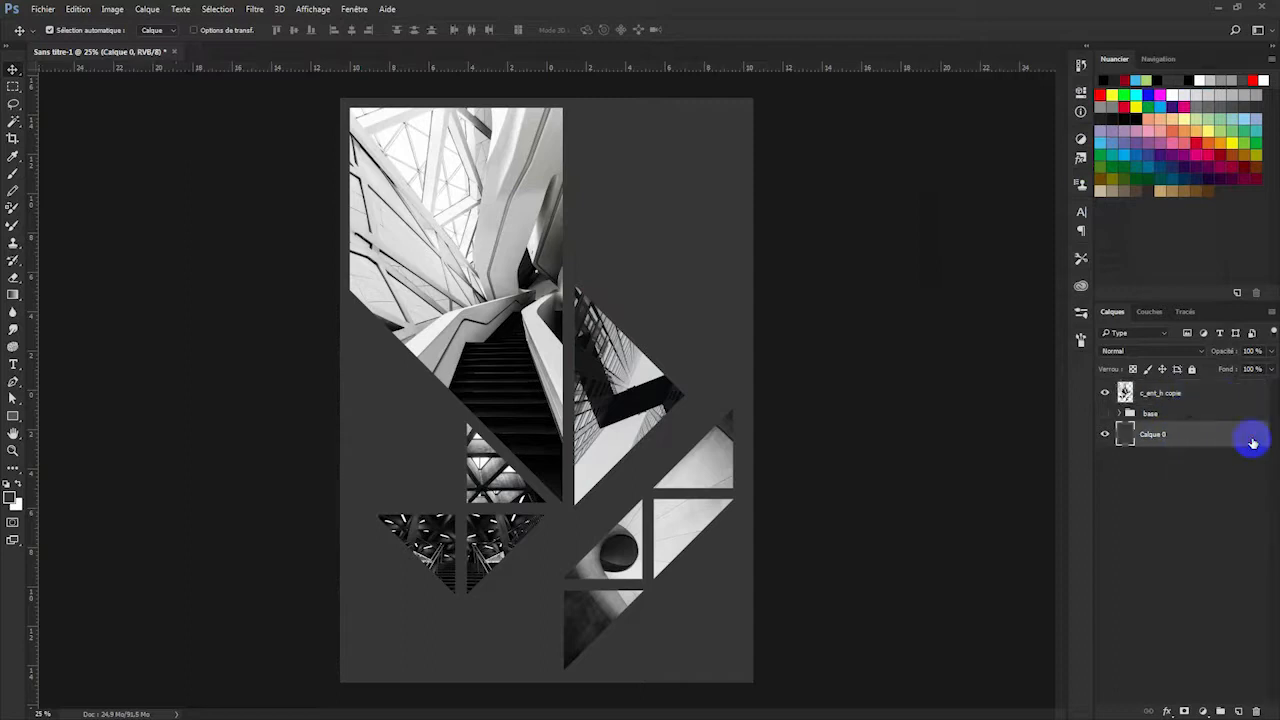
double_click(1252, 441)
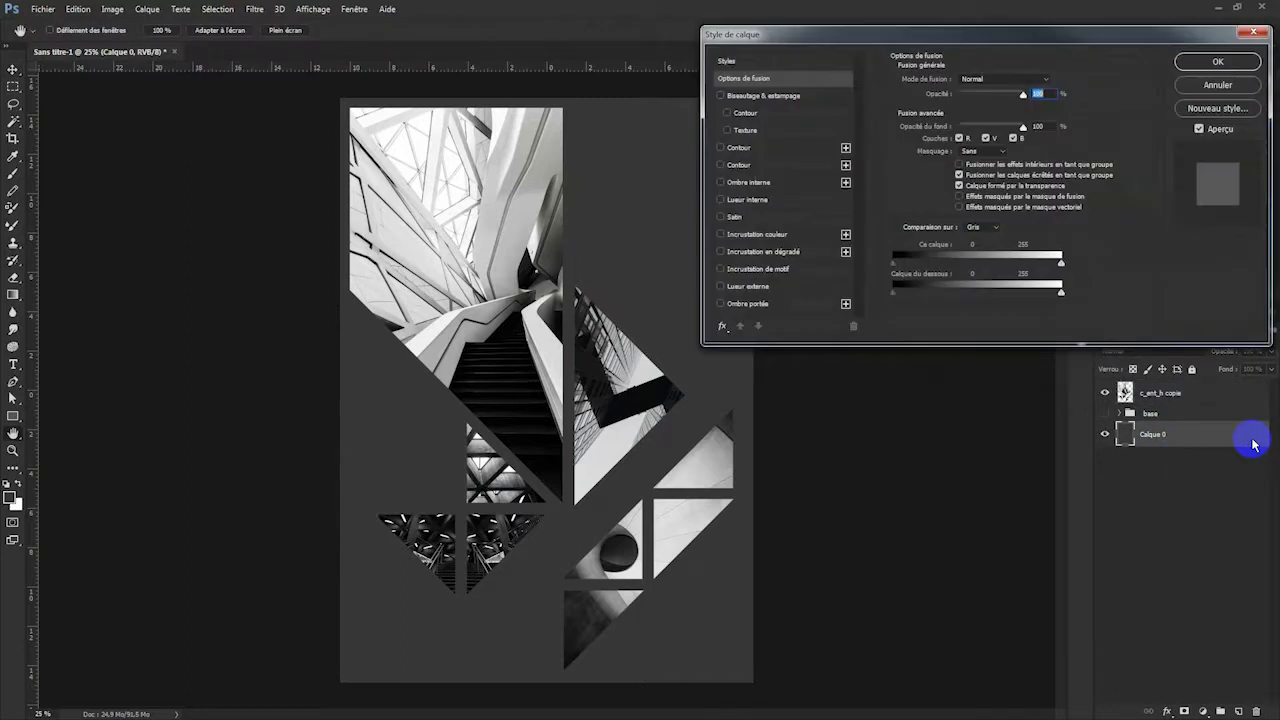
click(776, 252)
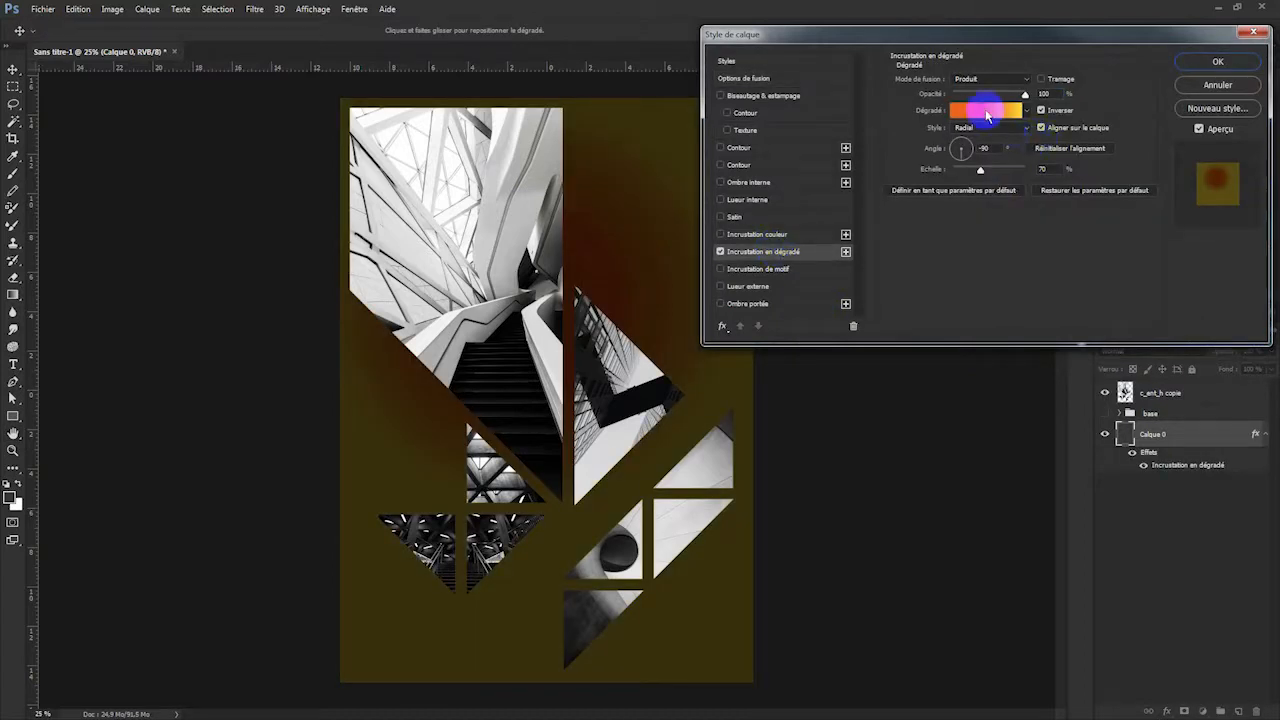
click(982, 112)
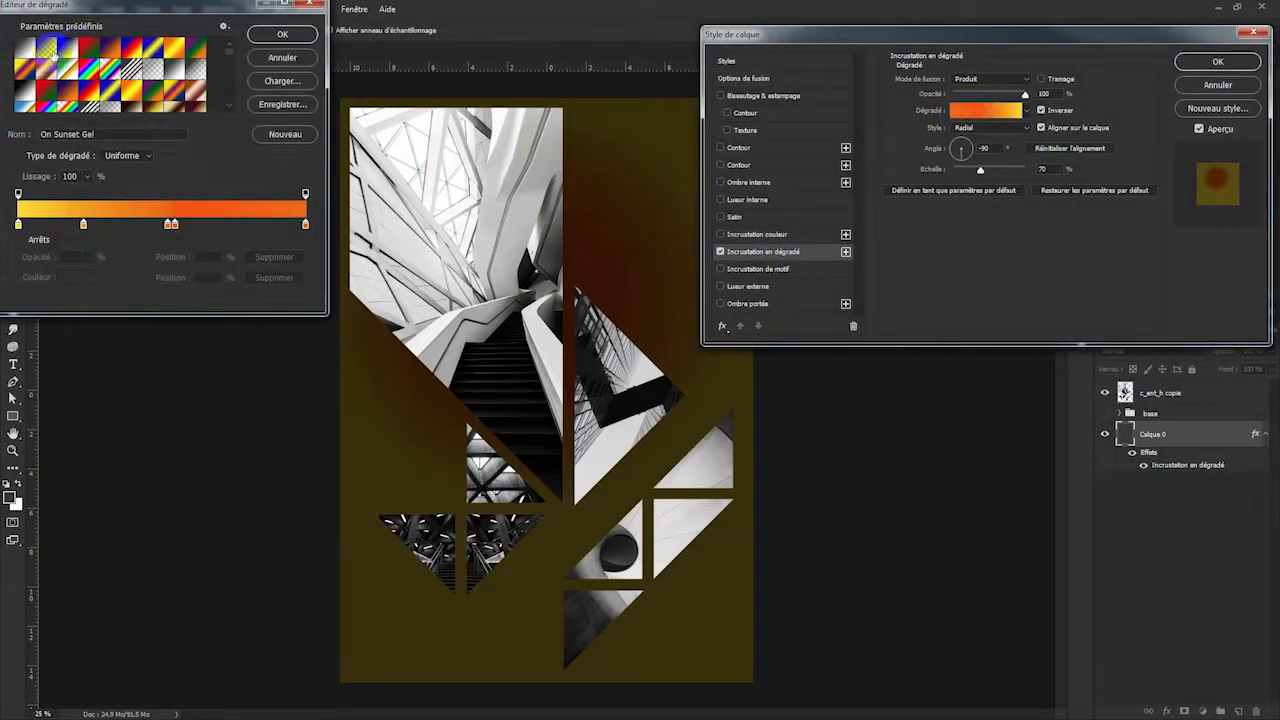
click(24, 47)
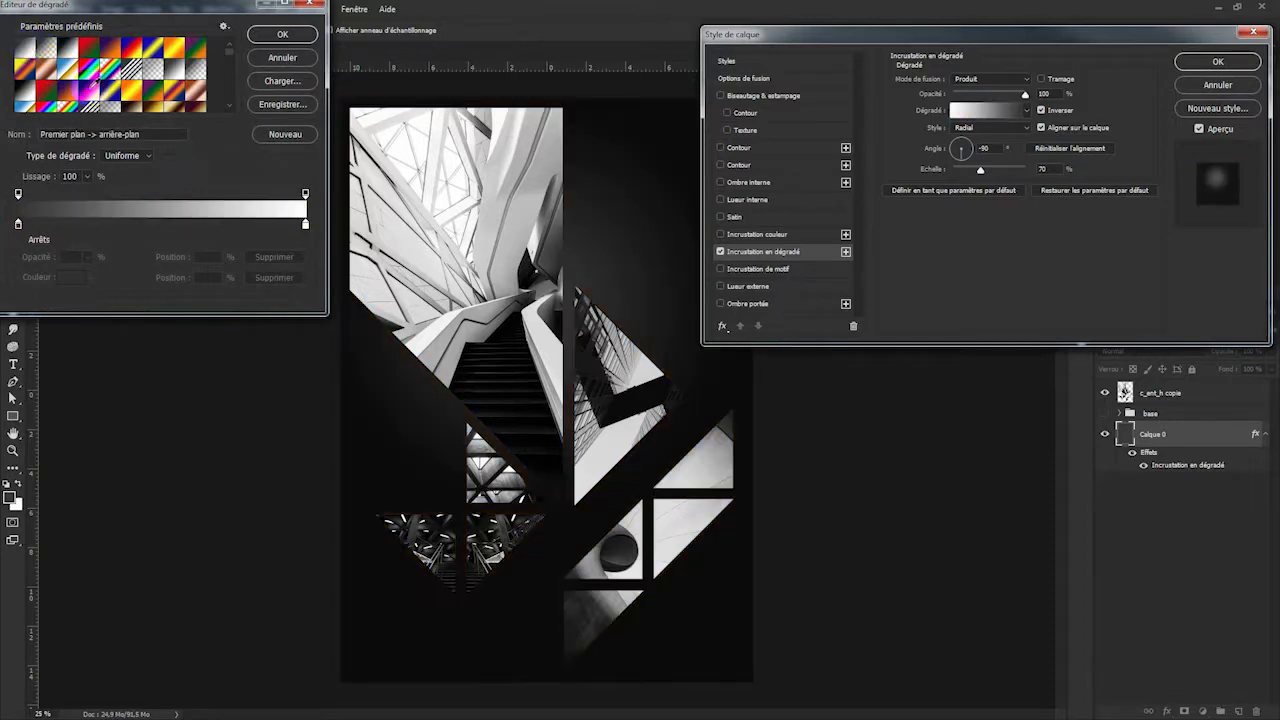
drag(319, 314, 743, 510)
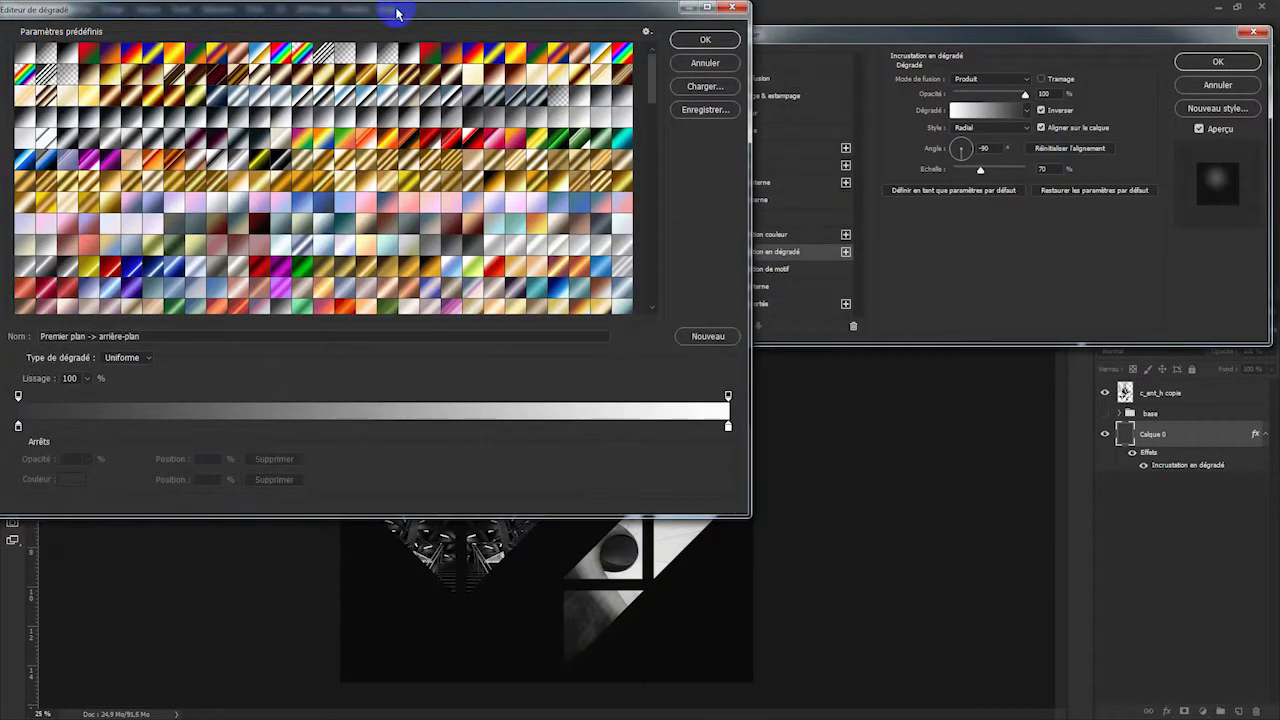
drag(397, 13, 830, 130)
key(Return)
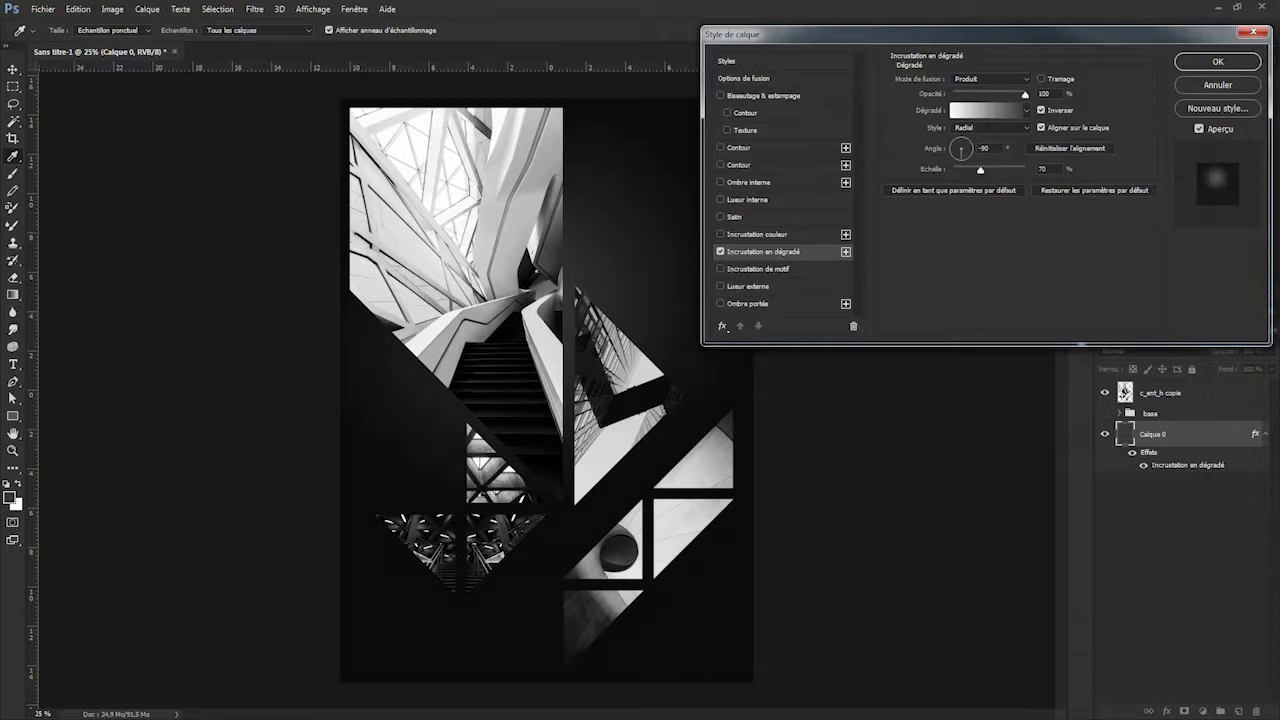
key(Return)
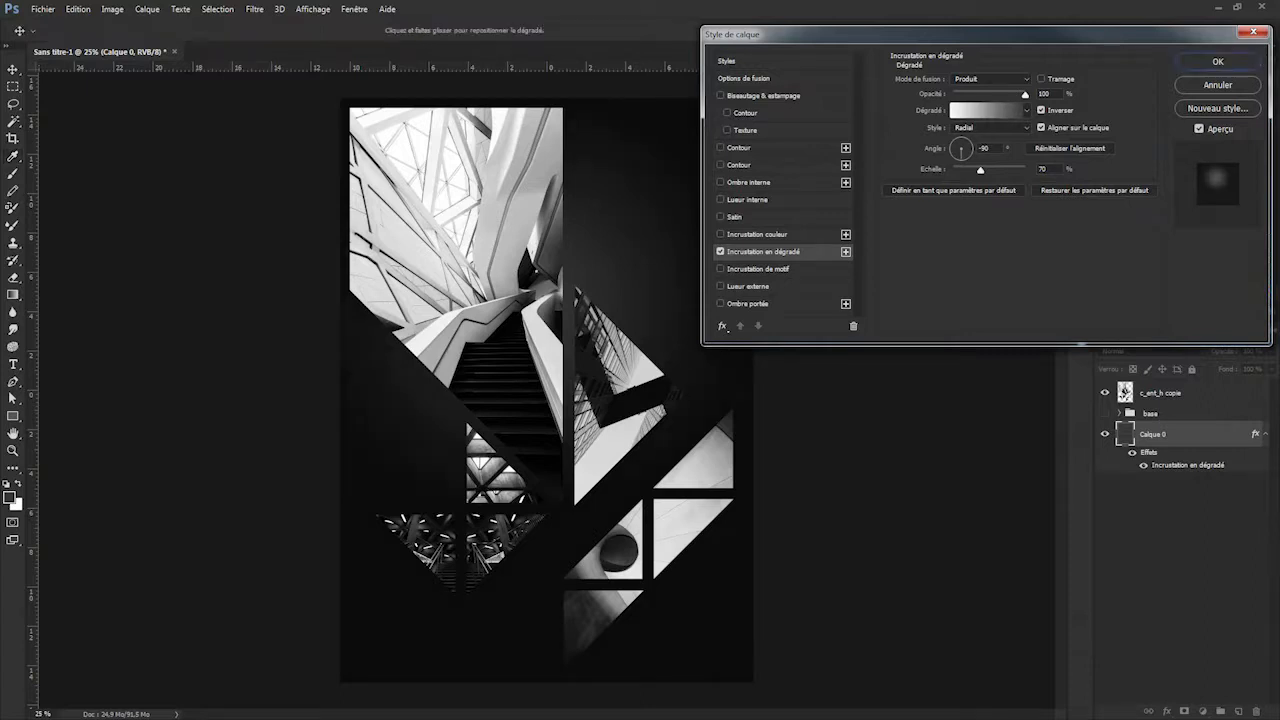
Change the overlay to the ES Platinum 20 gradient at 150 % scale and shift it slightly on the canvas.
drag(981, 176, 1030, 171)
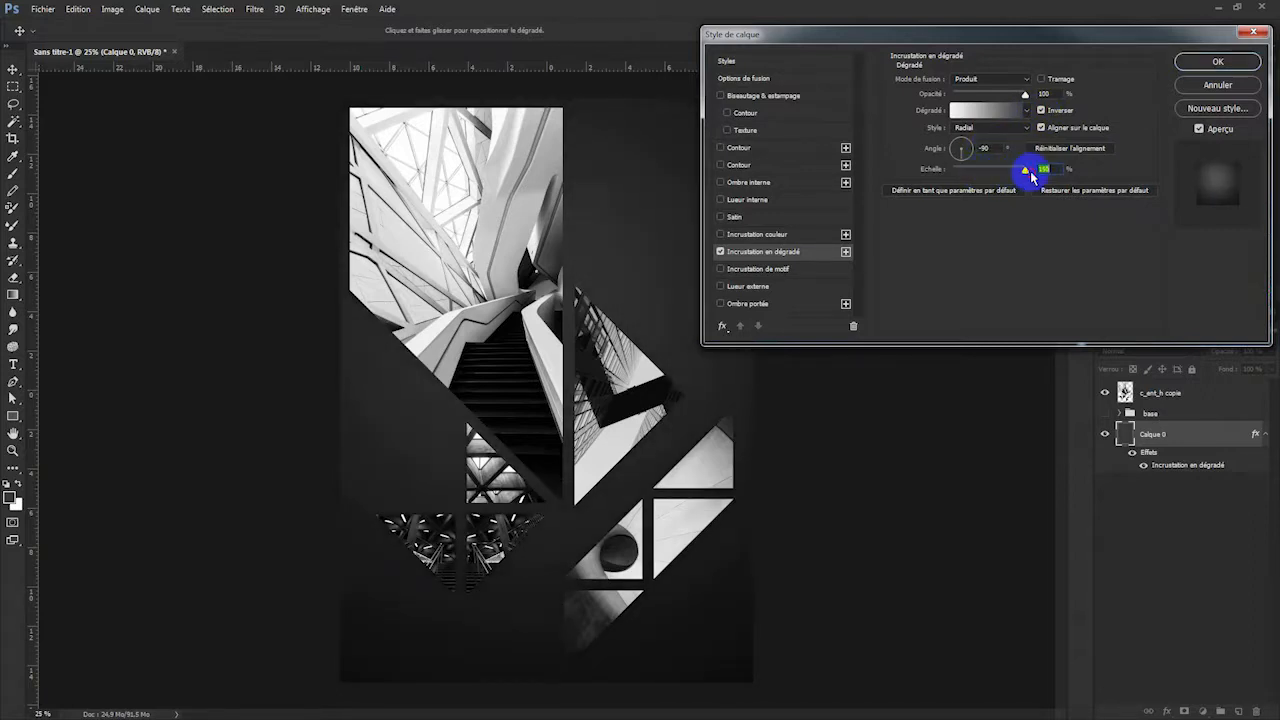
click(1017, 111)
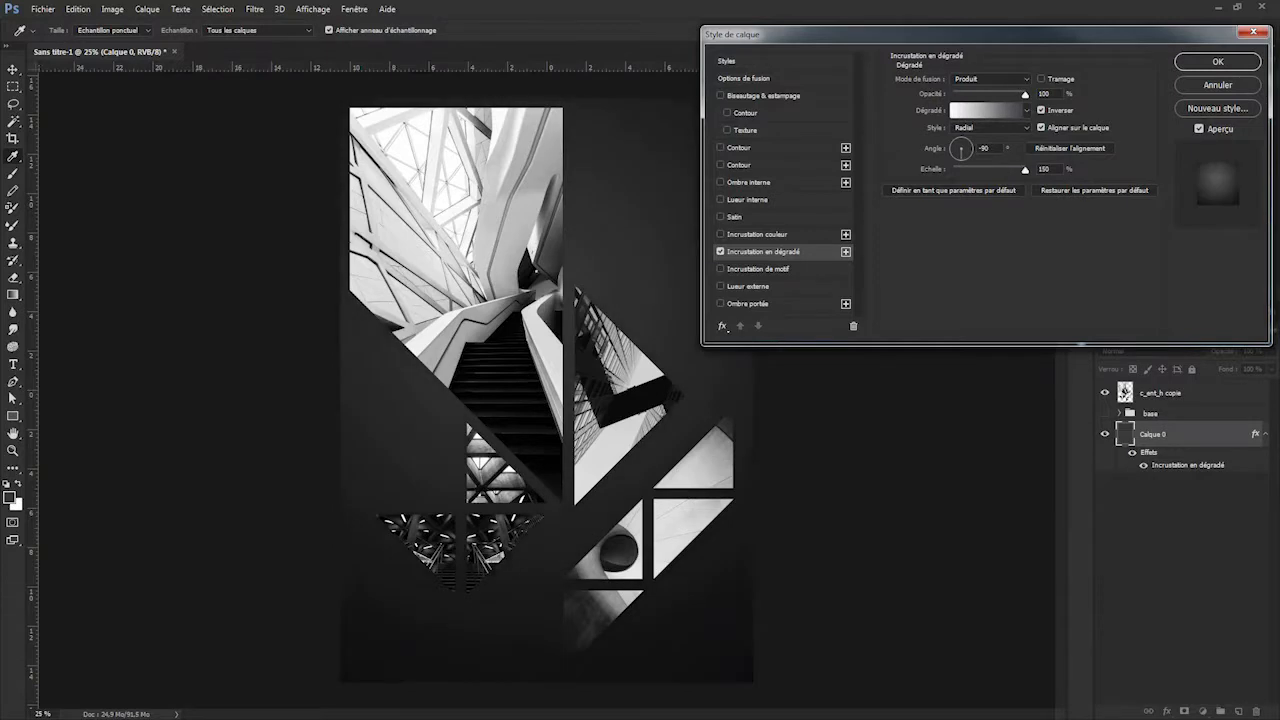
key(Return)
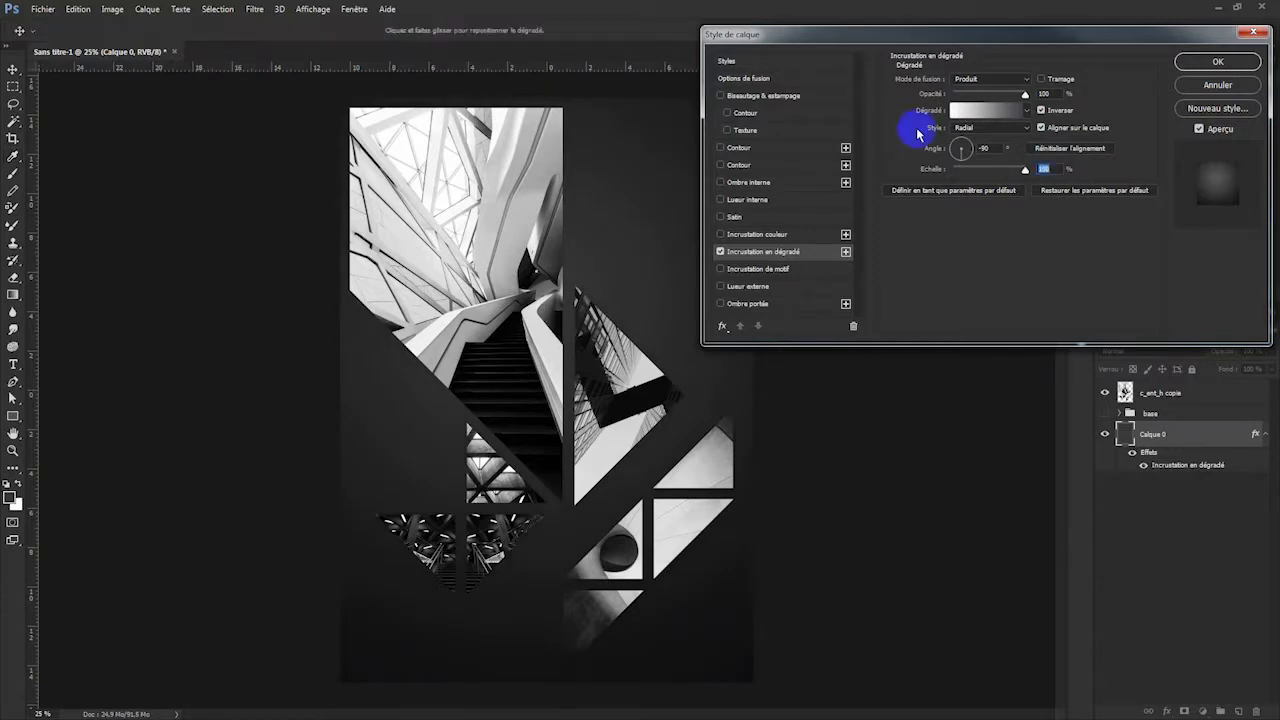
drag(616, 317, 593, 312)
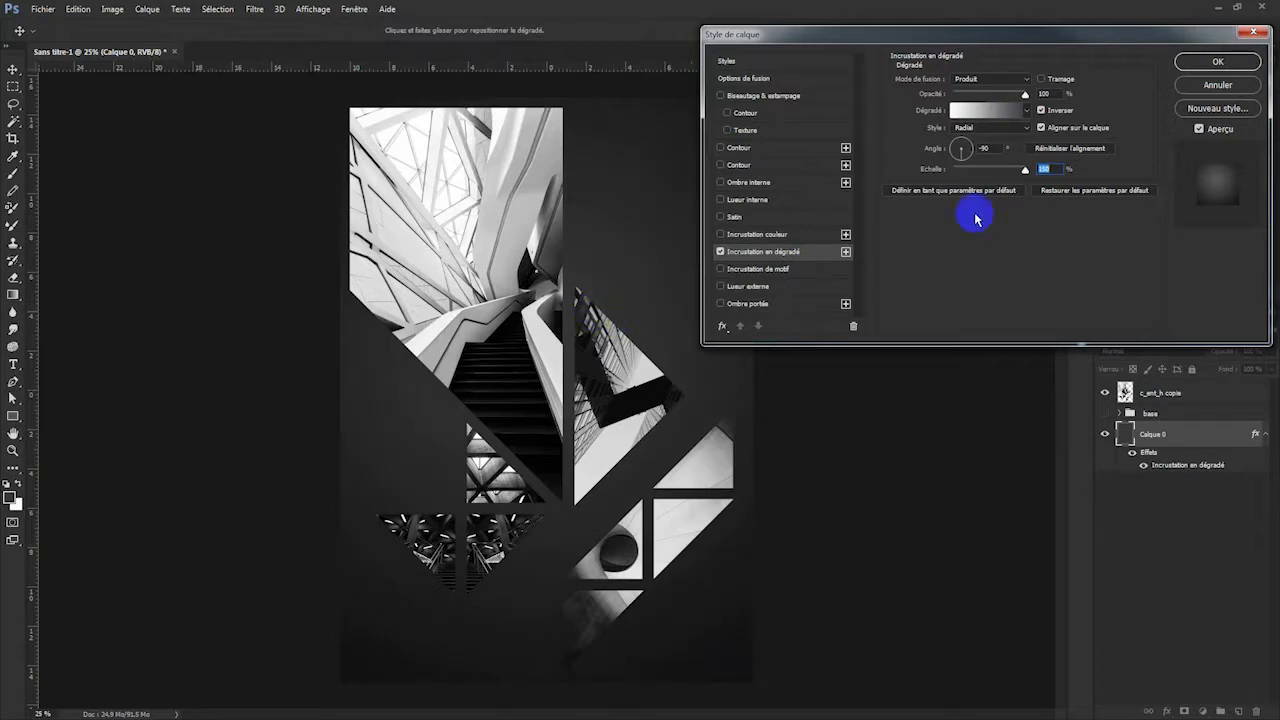
Recolour the overlay gradient's starting colour stop to light grey #afafb0.
click(994, 114)
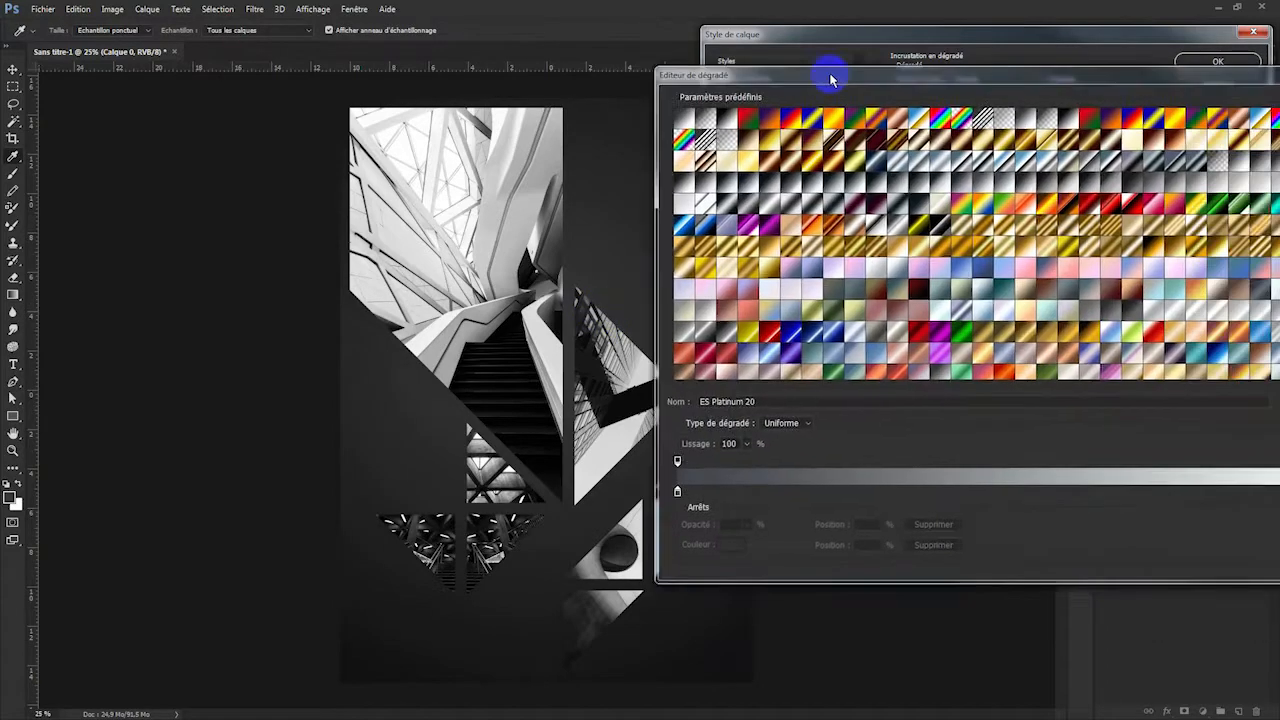
drag(829, 71, 650, 45)
click(496, 476)
click(545, 527)
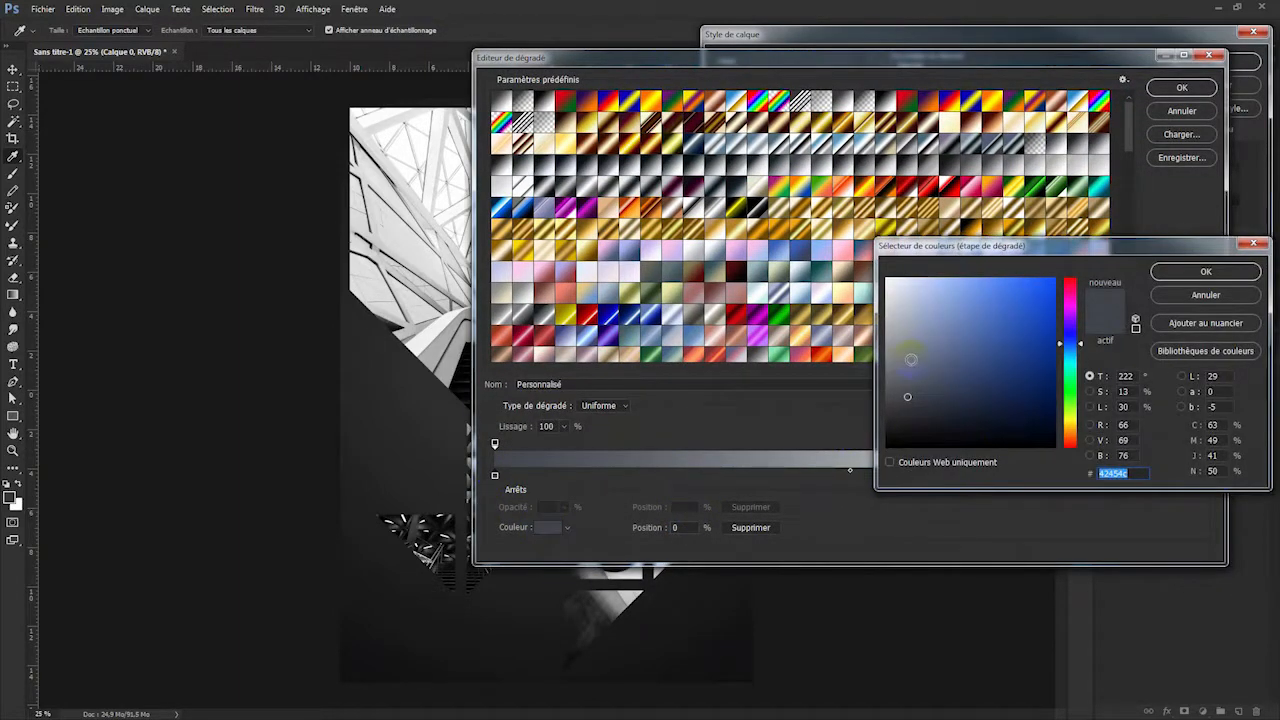
click(886, 339)
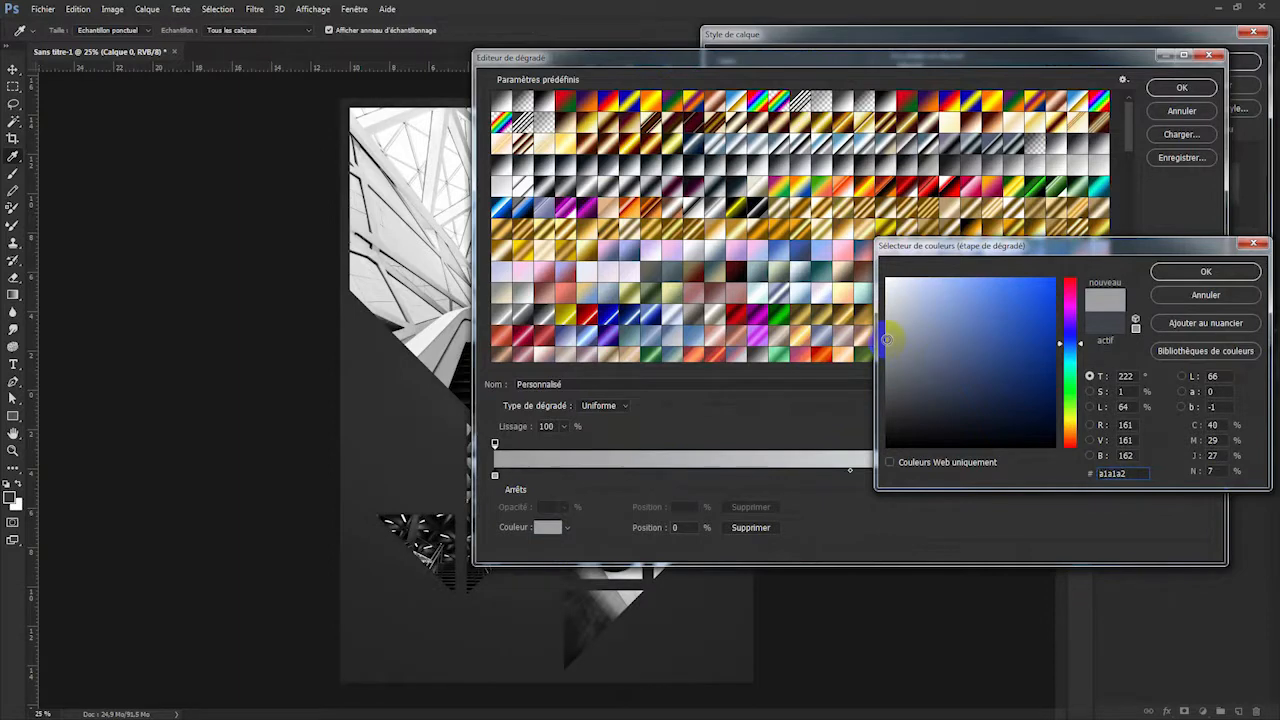
click(886, 322)
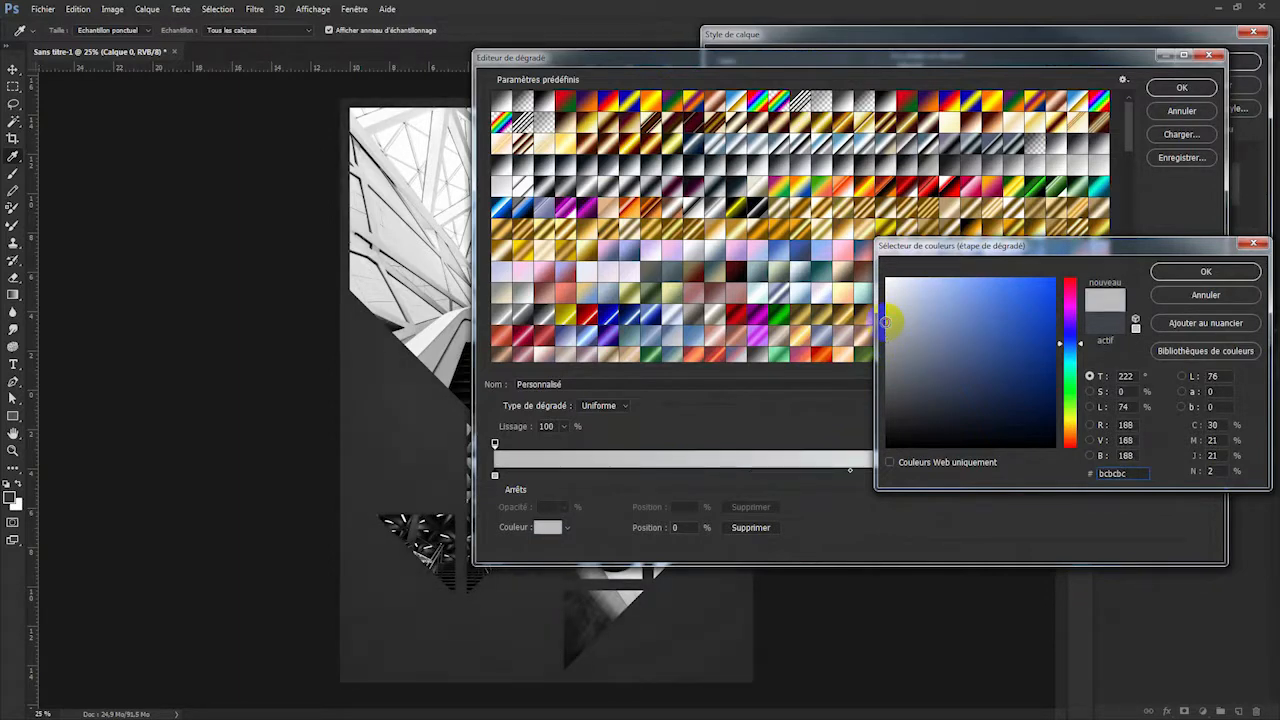
click(886, 349)
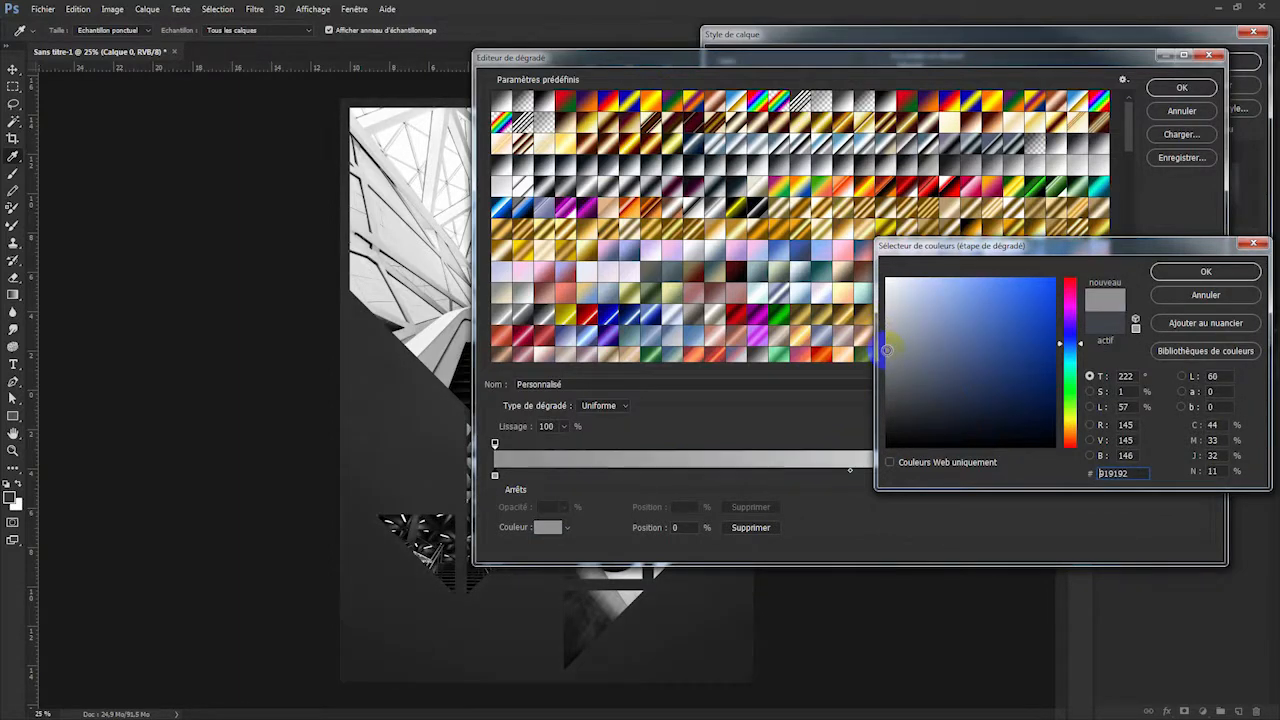
click(886, 330)
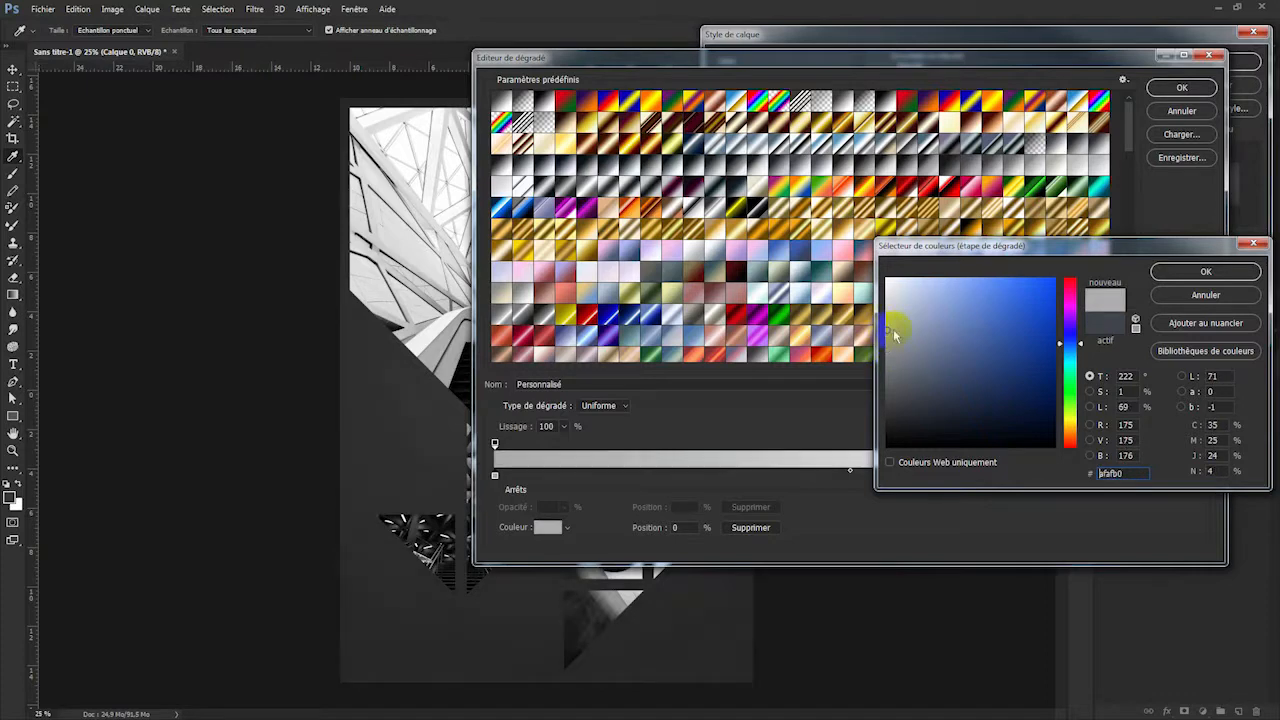
click(1205, 271)
drag(1034, 63, 851, 63)
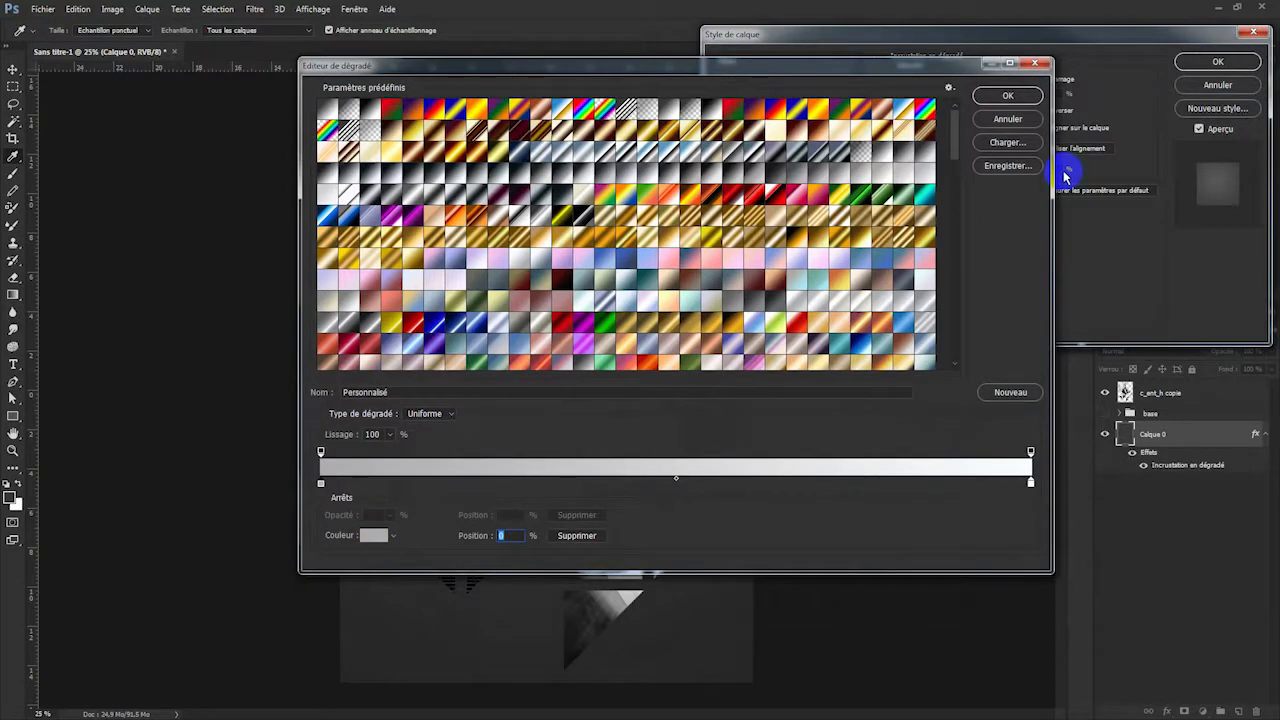
click(1010, 98)
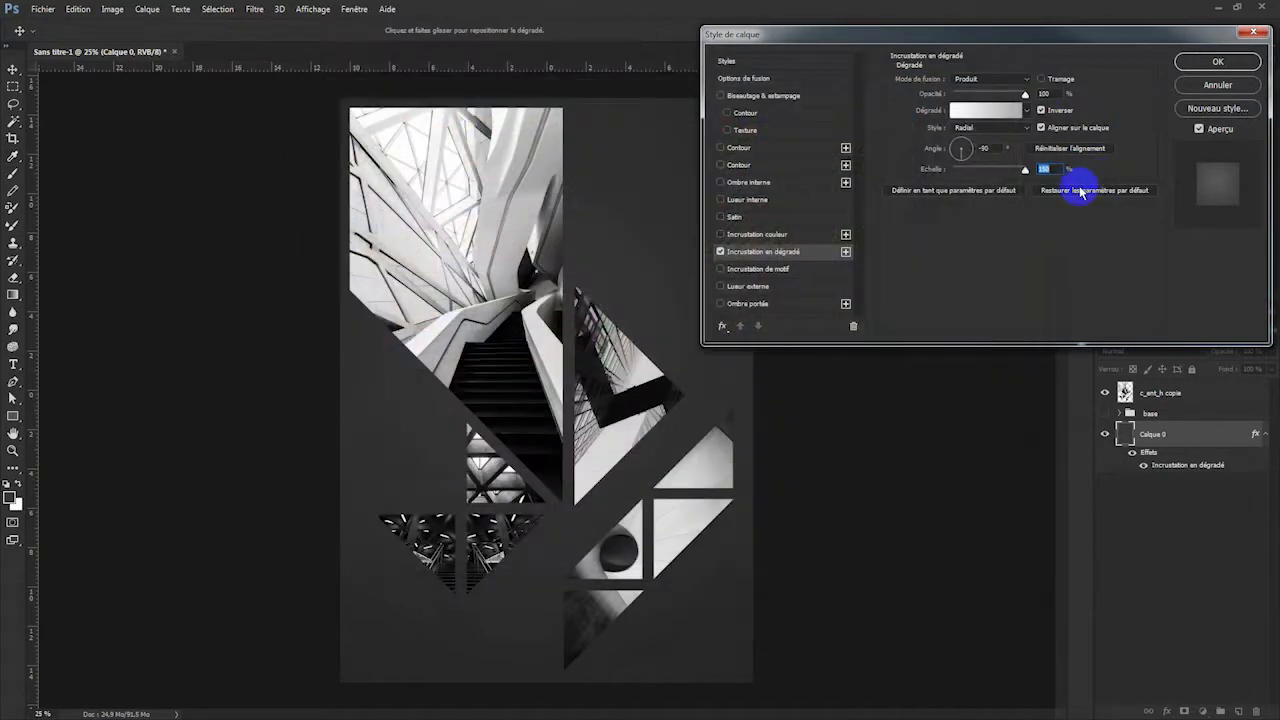
Reapply the Premier plan -> arrière-plan preset to the overlay and lighten its starting colour stop to a medium grey.
click(972, 118)
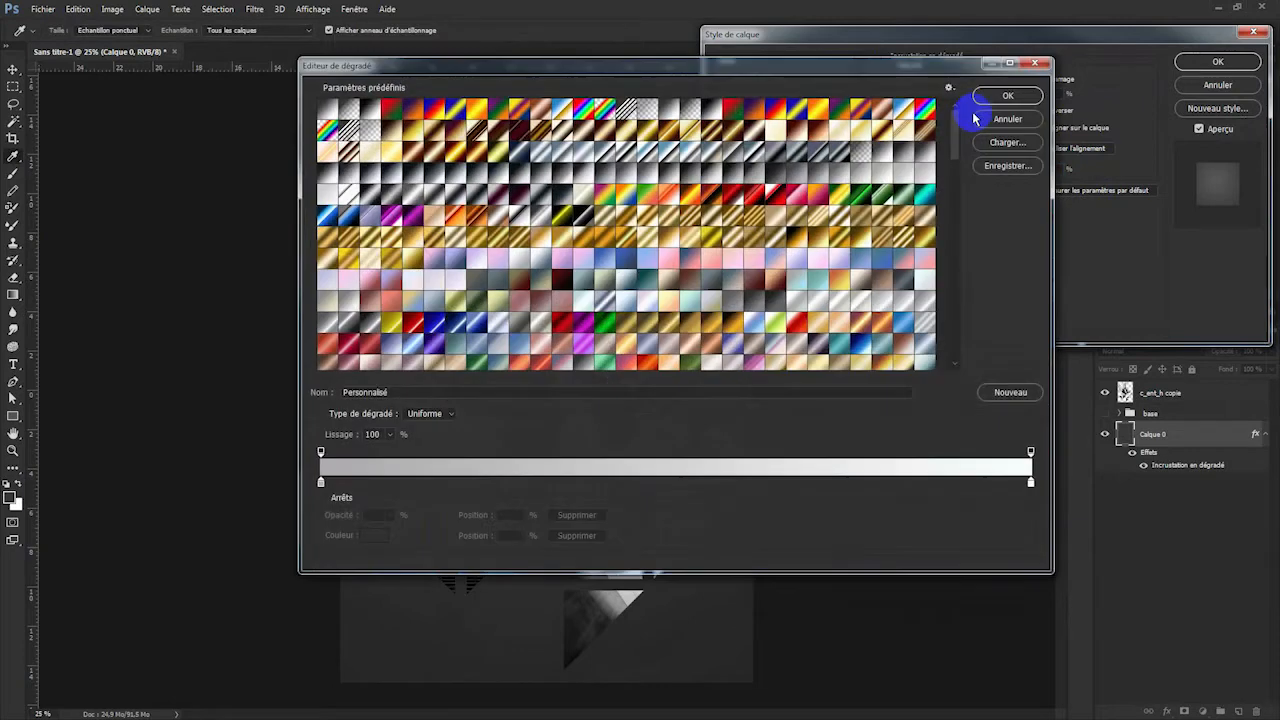
click(323, 109)
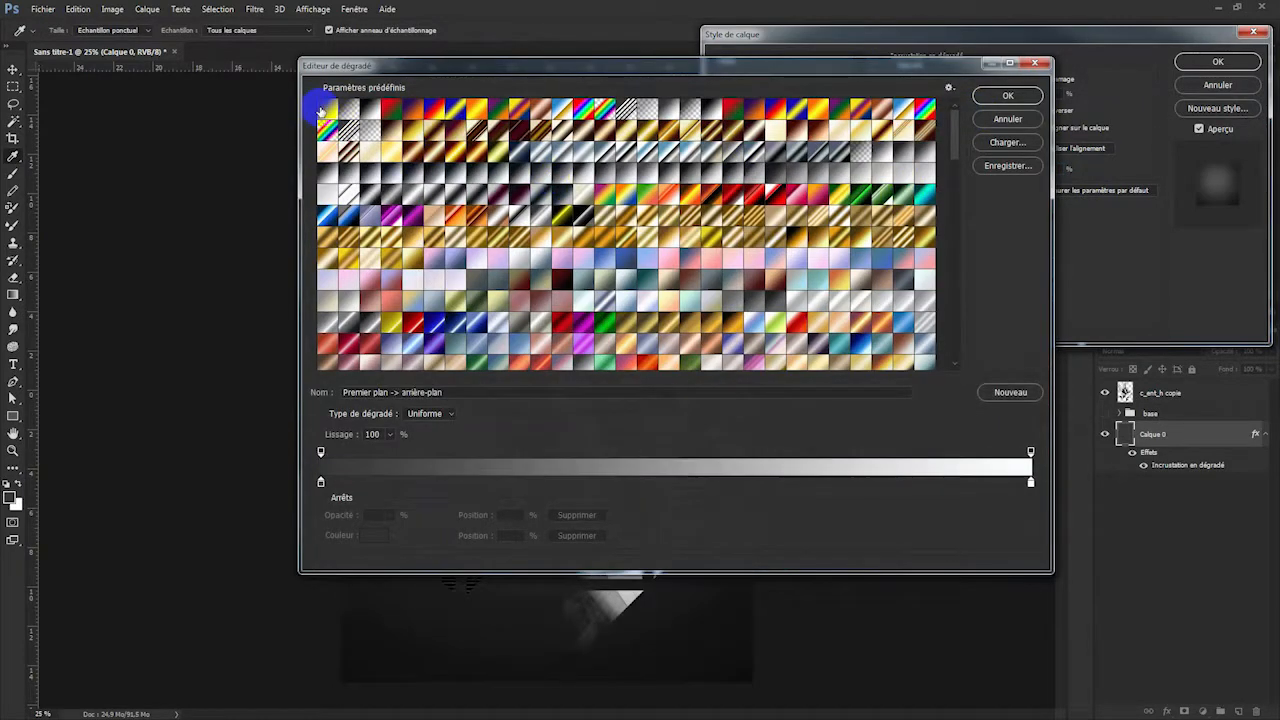
click(321, 483)
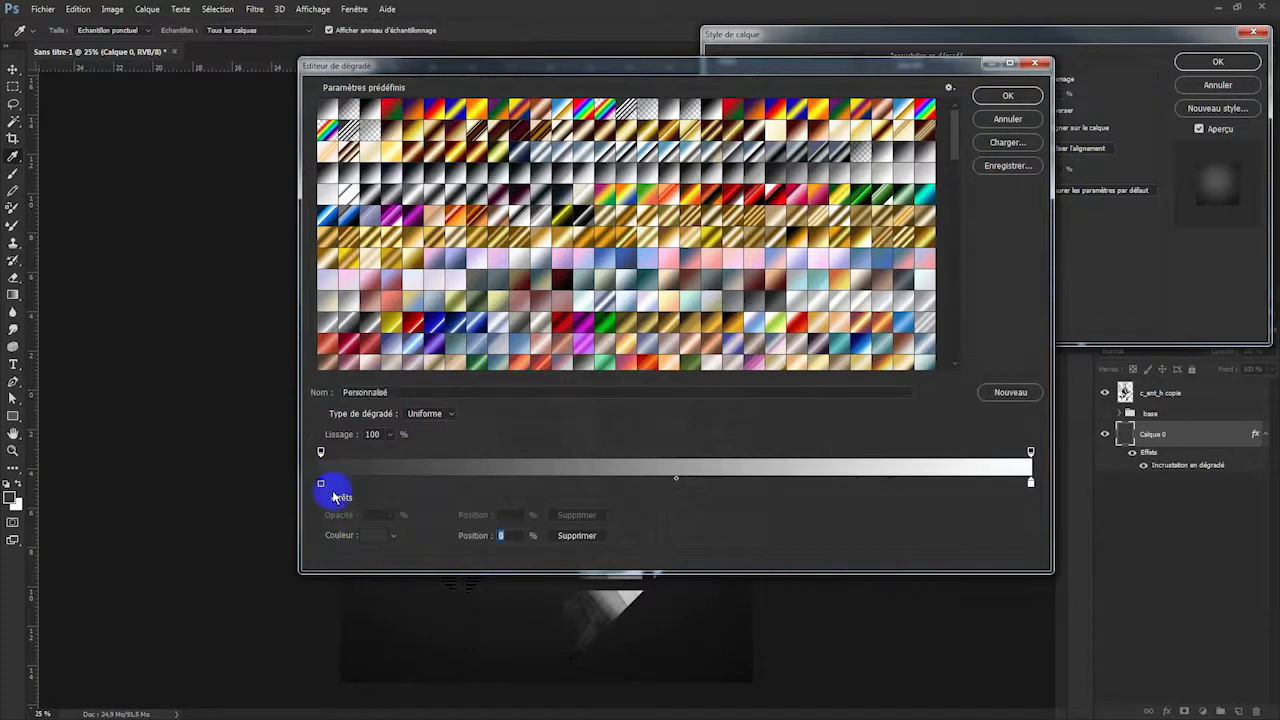
click(374, 535)
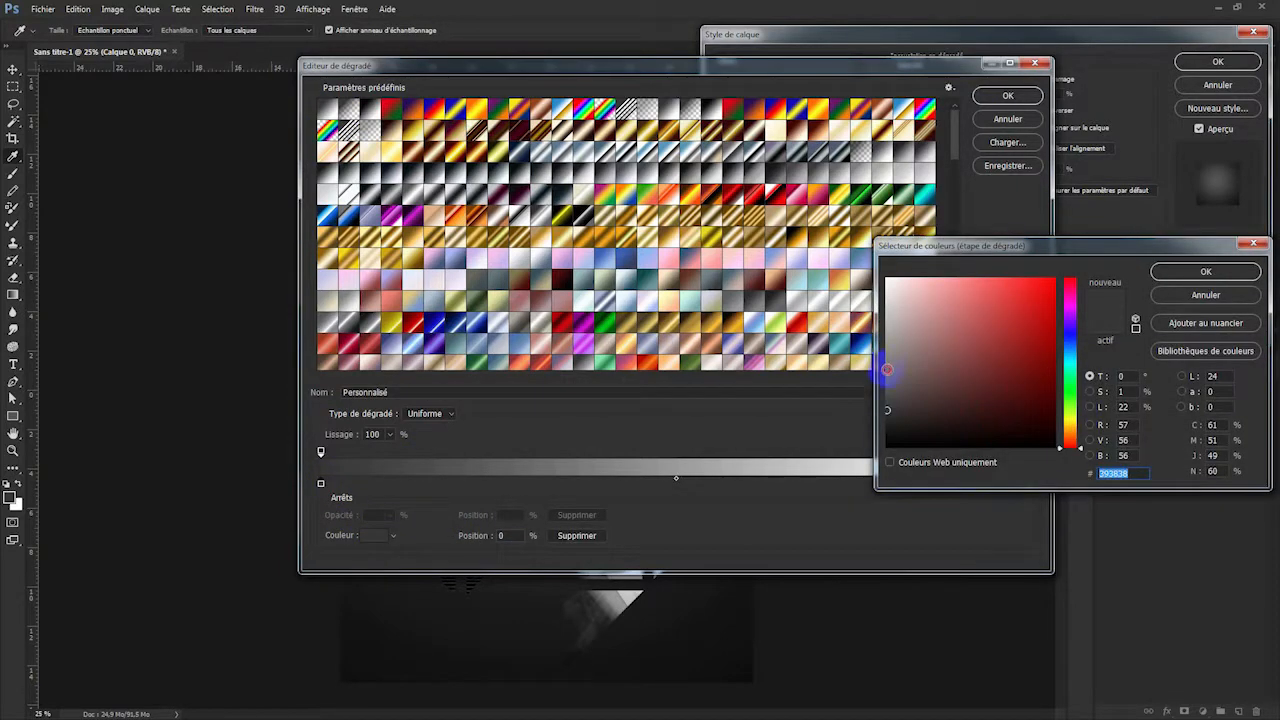
click(1190, 272)
click(1038, 97)
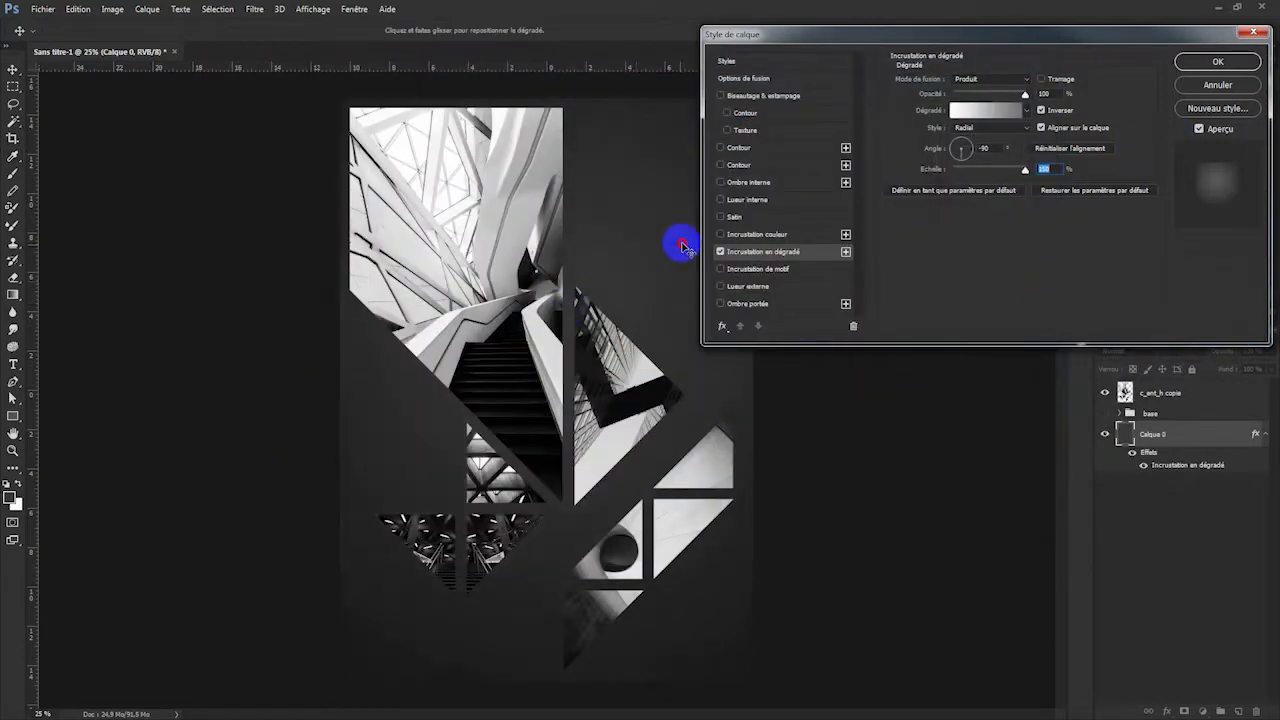
Reposition the radial gradient slightly on the canvas and check its white end colour stop in the gradient editor.
drag(551, 278, 574, 263)
click(978, 110)
click(1028, 451)
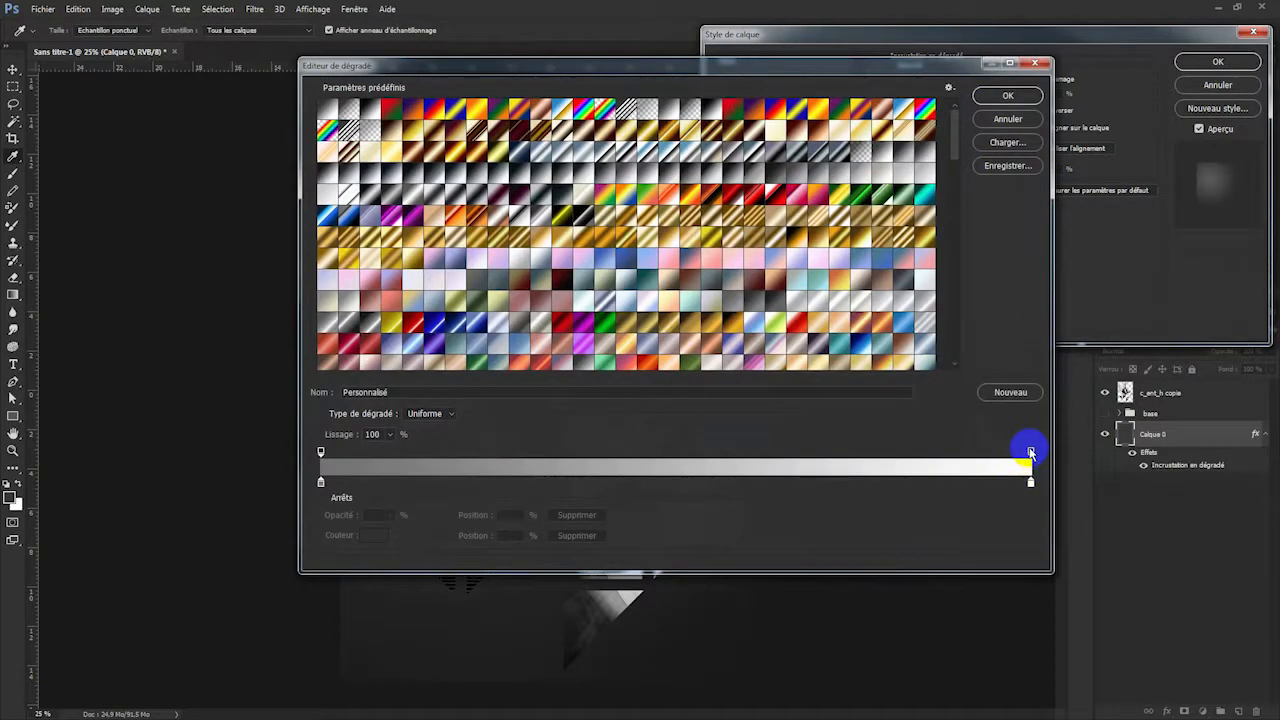
click(1031, 483)
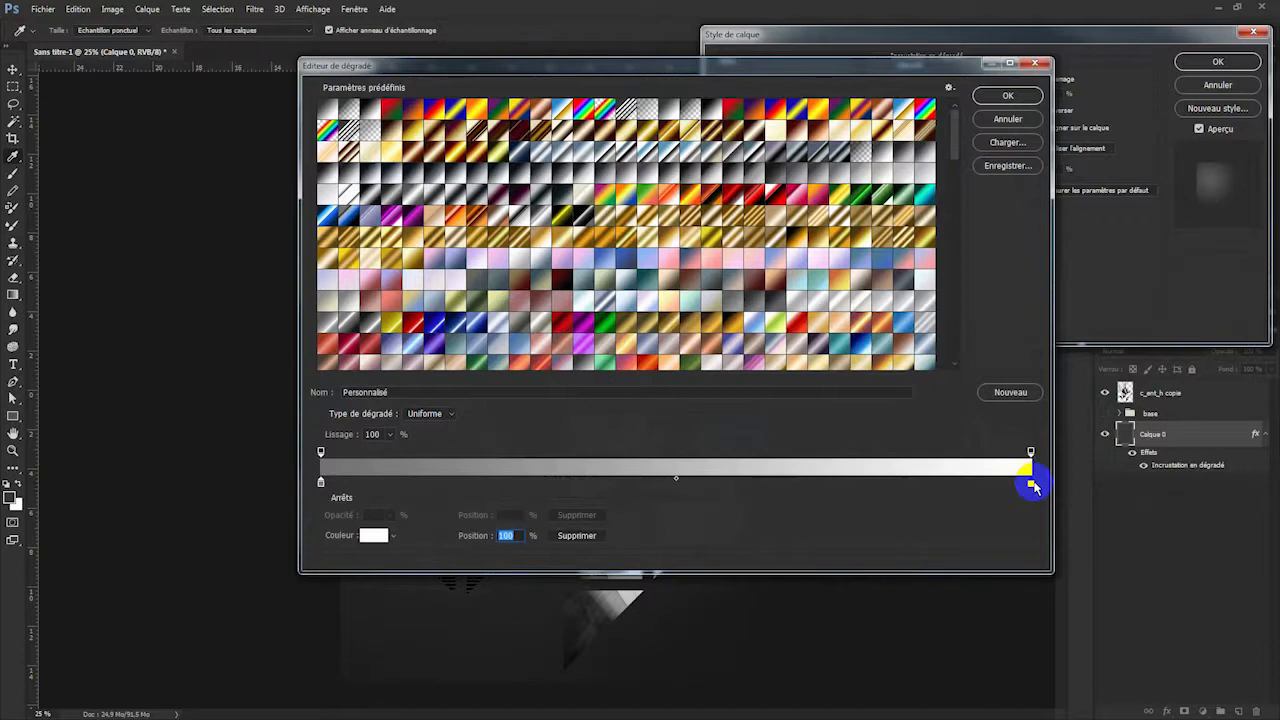
click(1008, 95)
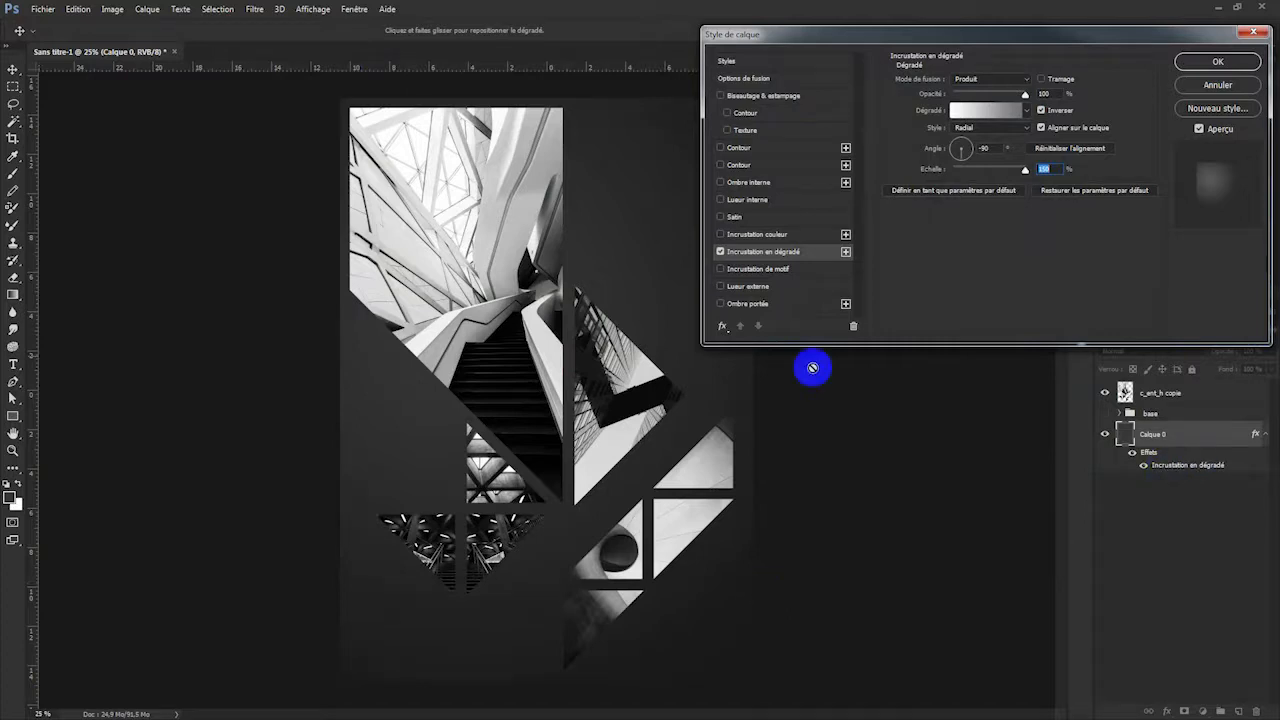
Compare Calque 0 with and without its gradient overlay, then apply the layer style with the overlay turned off.
click(720, 252)
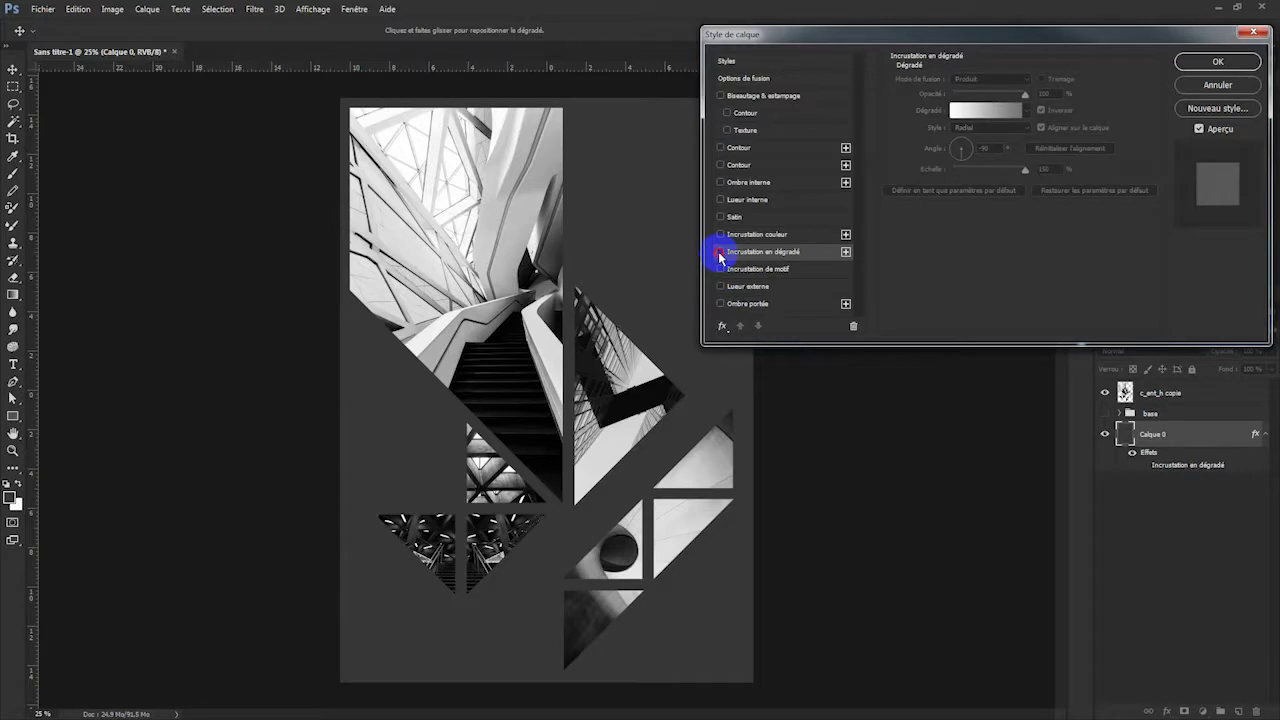
click(720, 252)
click(720, 254)
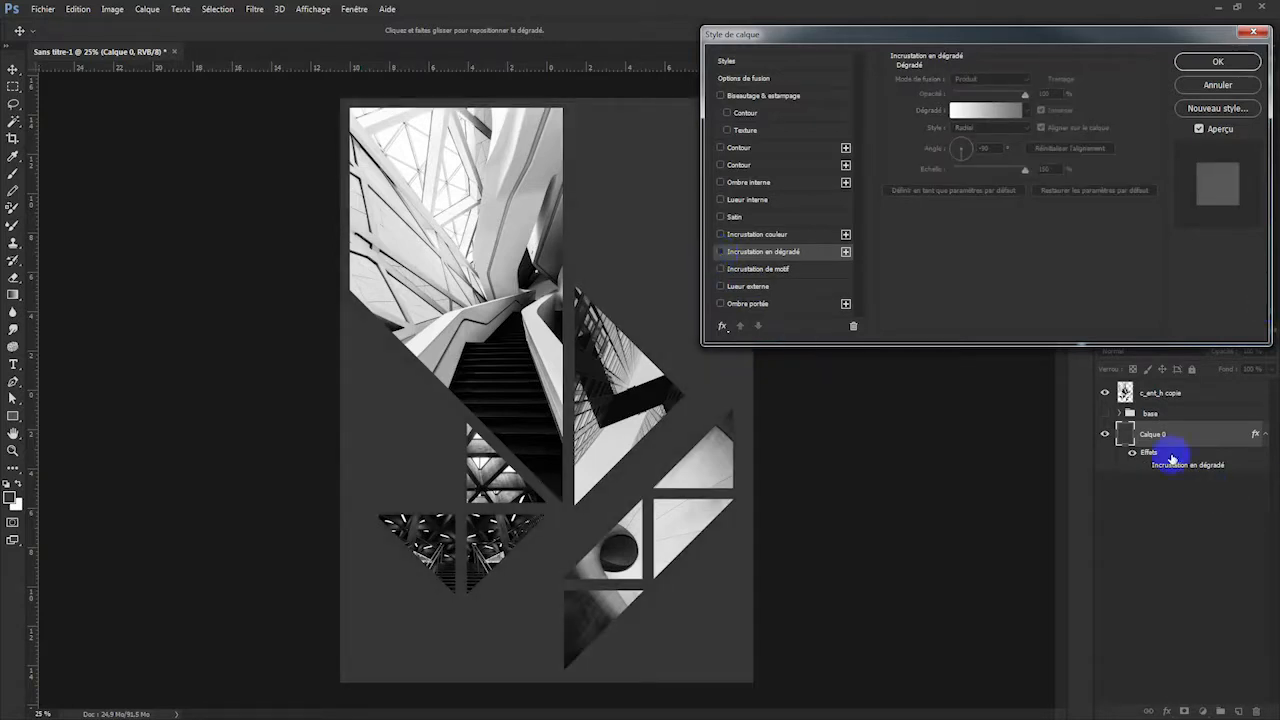
click(1218, 62)
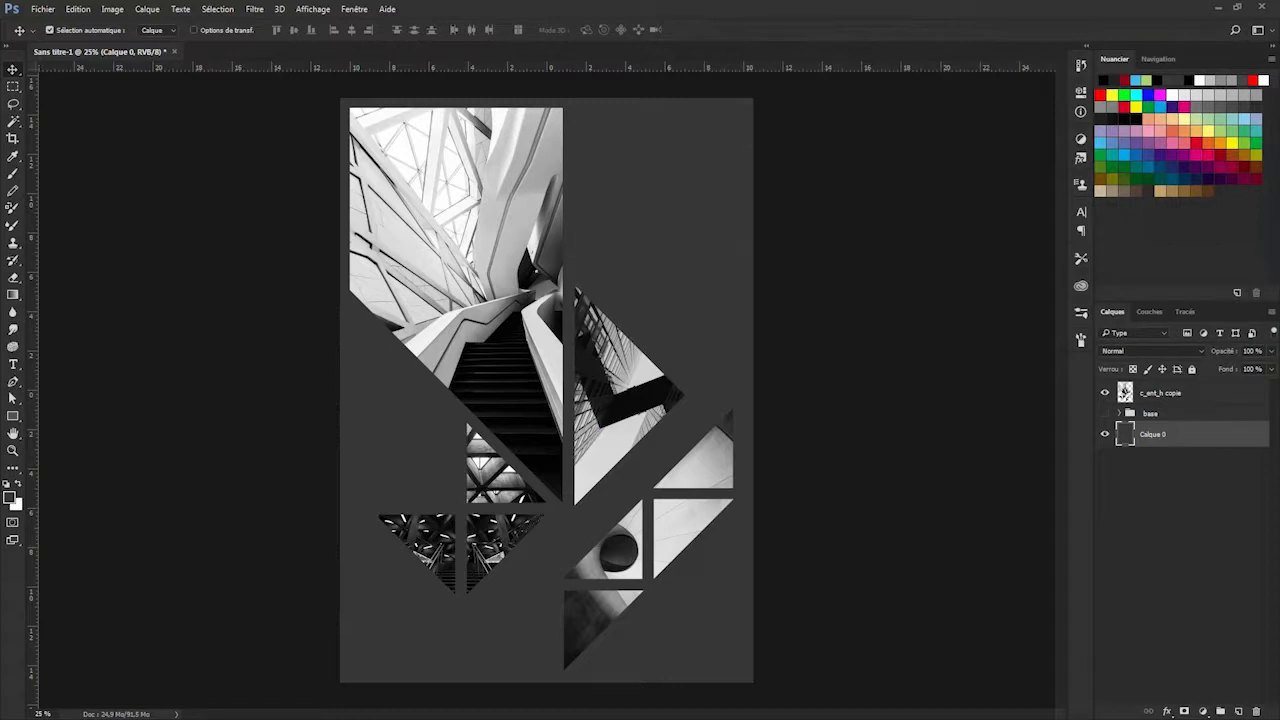
Swap the foreground and background colours and fill Calque 0 with white.
click(20, 483)
key(shift+BackSpace)
key(Return)
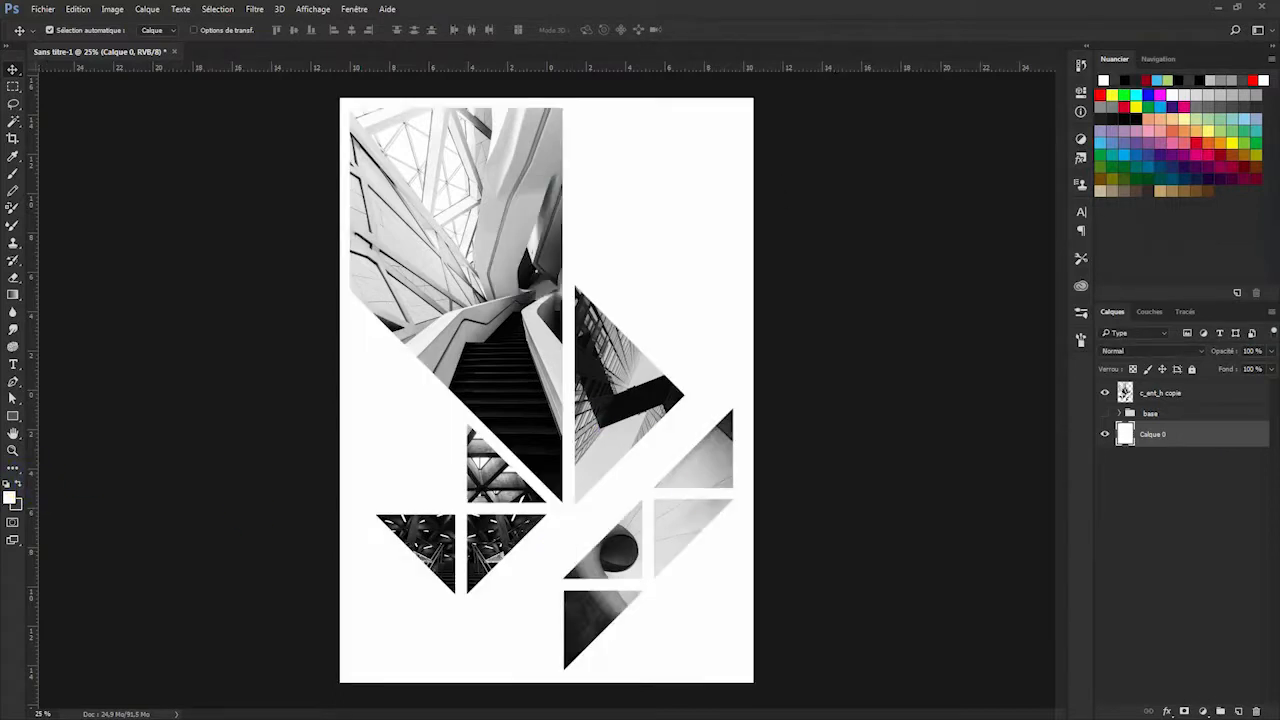
Enable Calque 0's gradient overlay and apply the Premier plan -> arrière-plan preset to it.
double_click(1249, 435)
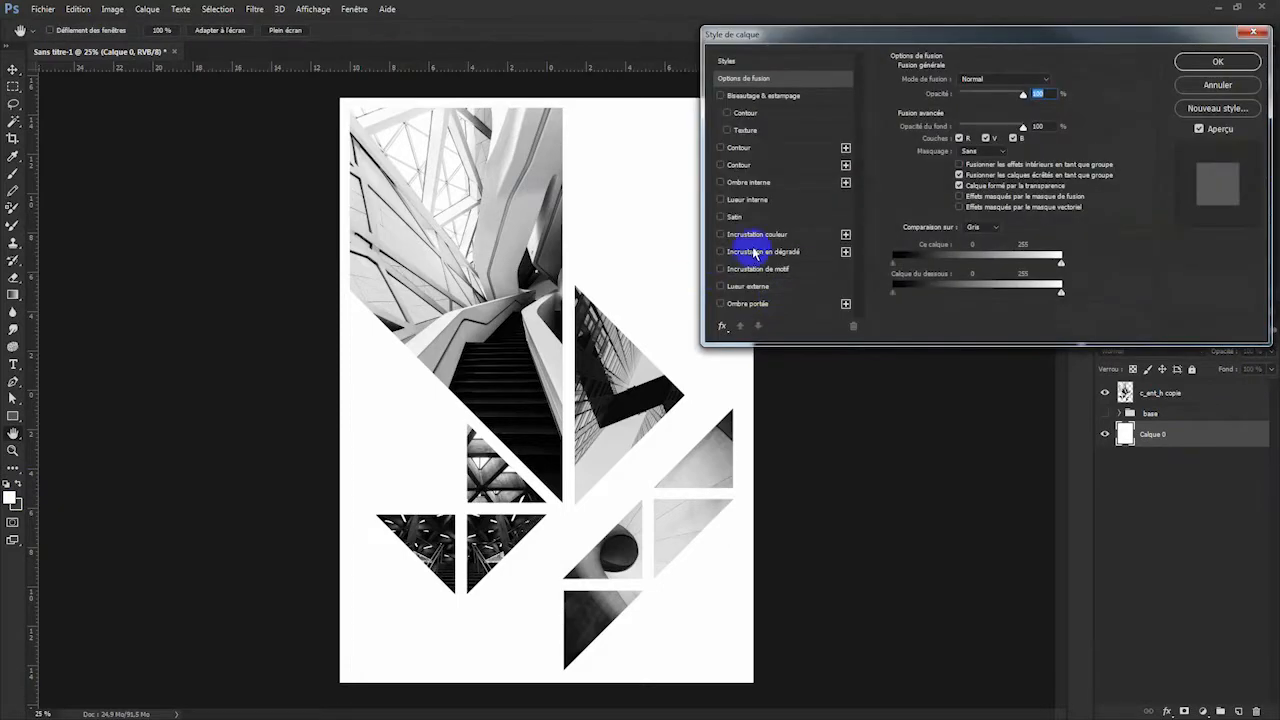
click(745, 255)
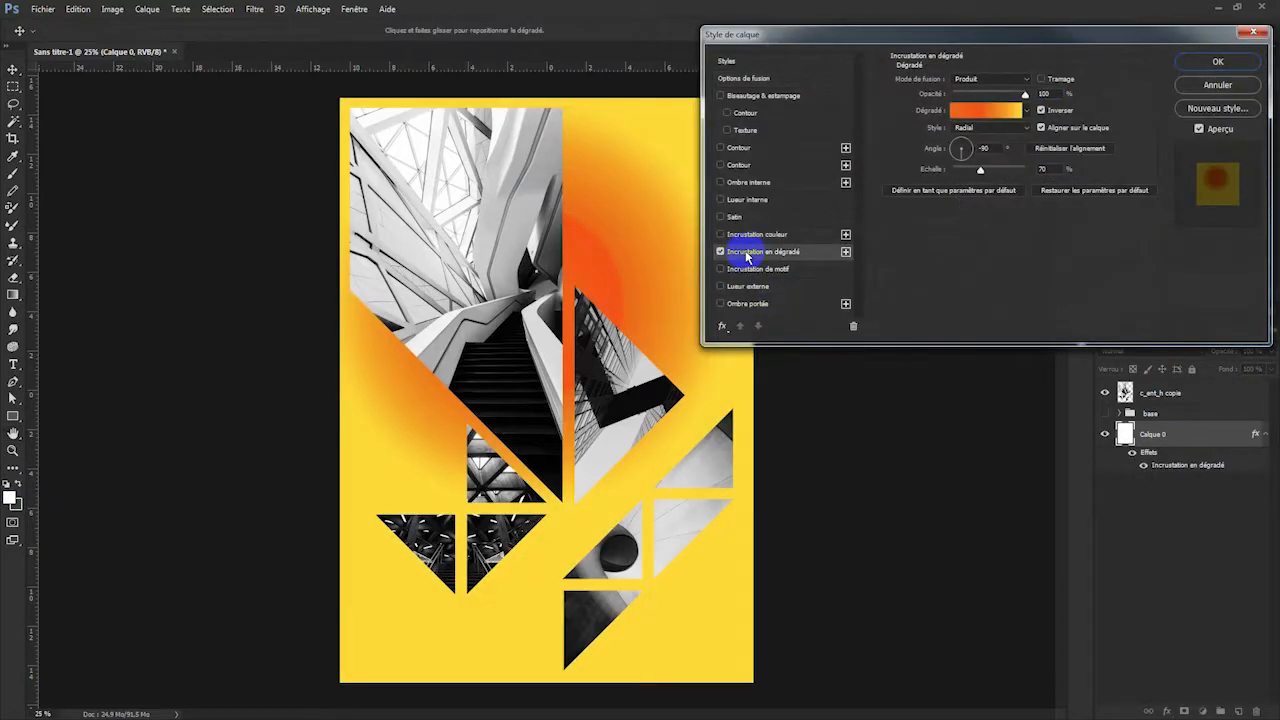
click(986, 110)
click(328, 109)
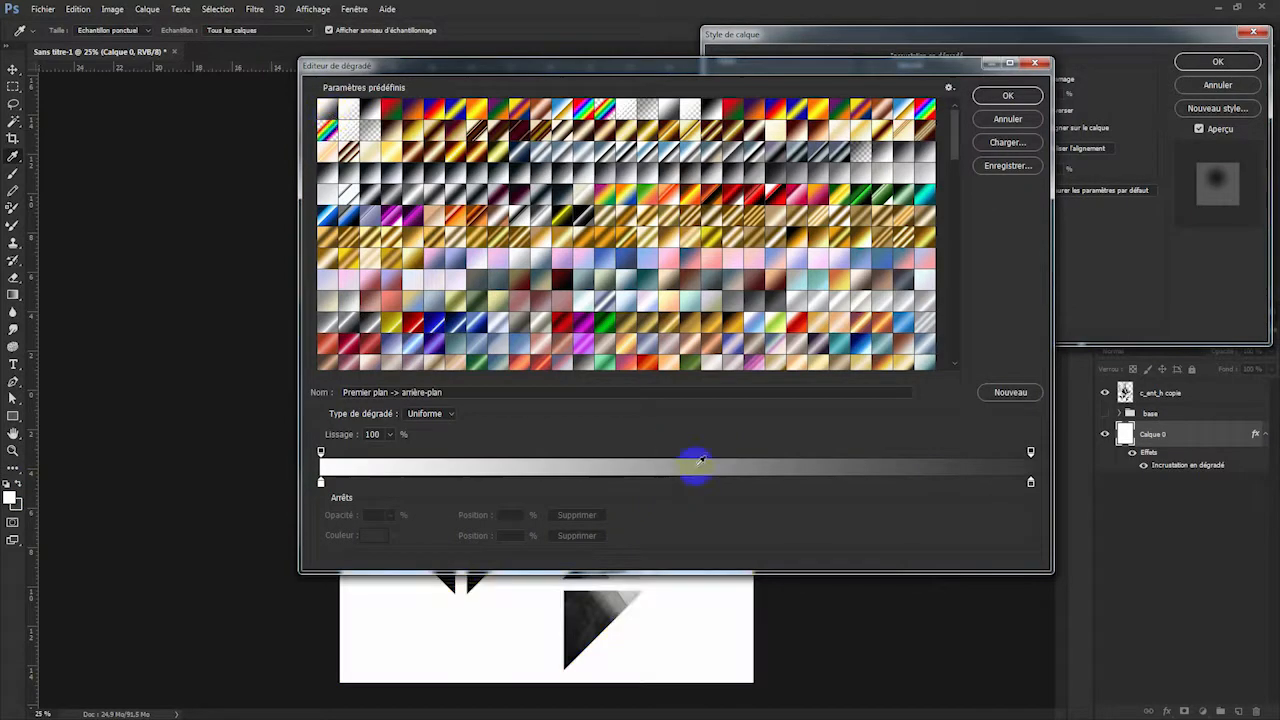
click(1010, 98)
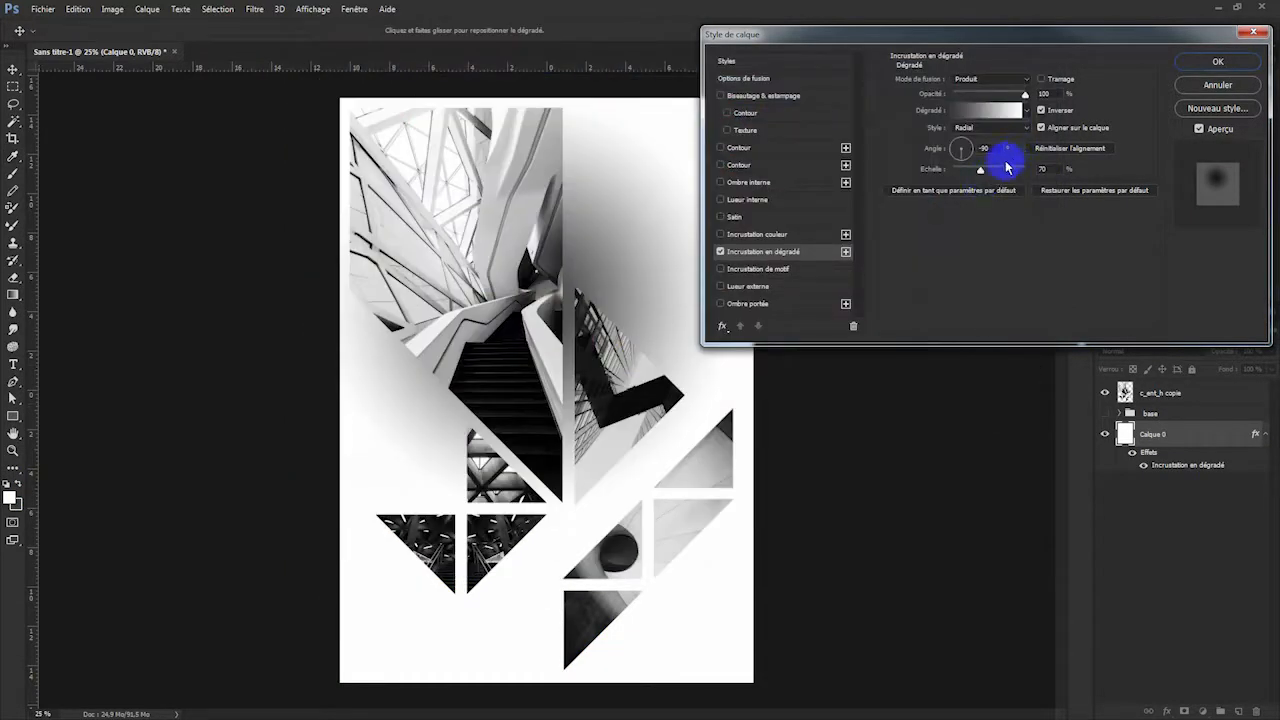
Turn off the gradient's inversion, reposition its radial centre on the canvas, scale it to 108% and apply the layer style.
click(1045, 112)
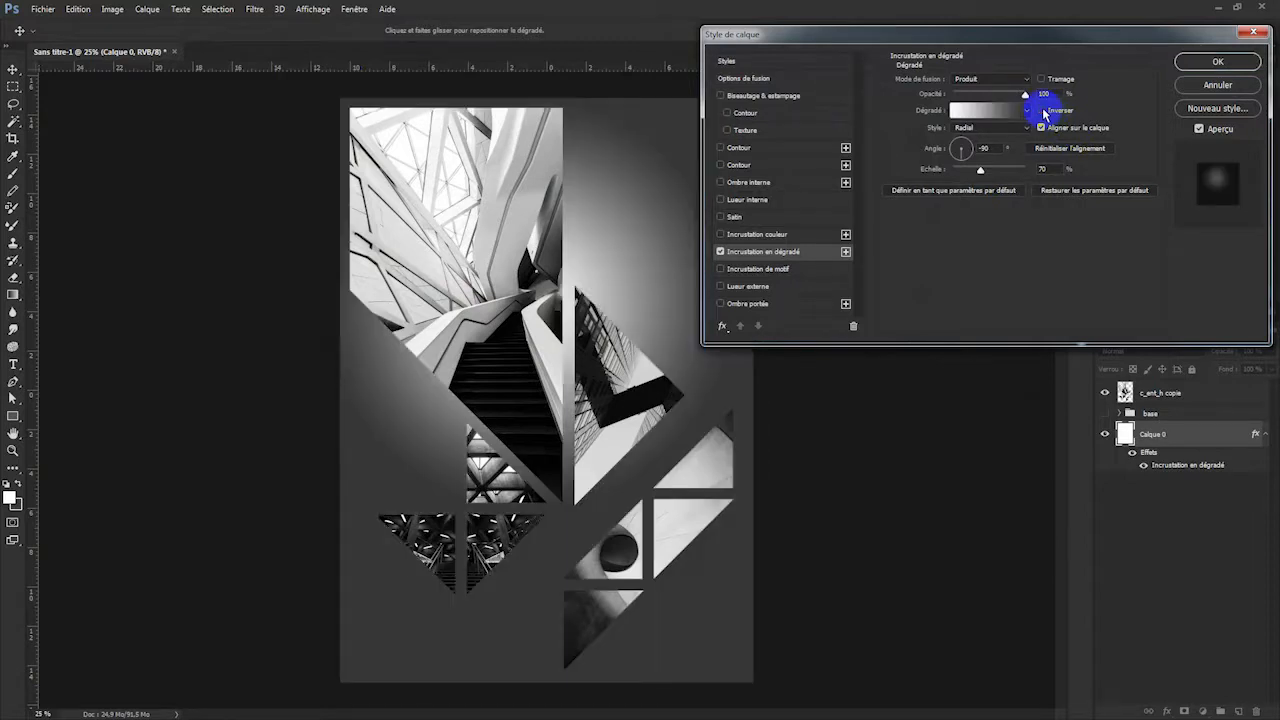
drag(598, 358, 640, 345)
drag(980, 170, 1010, 168)
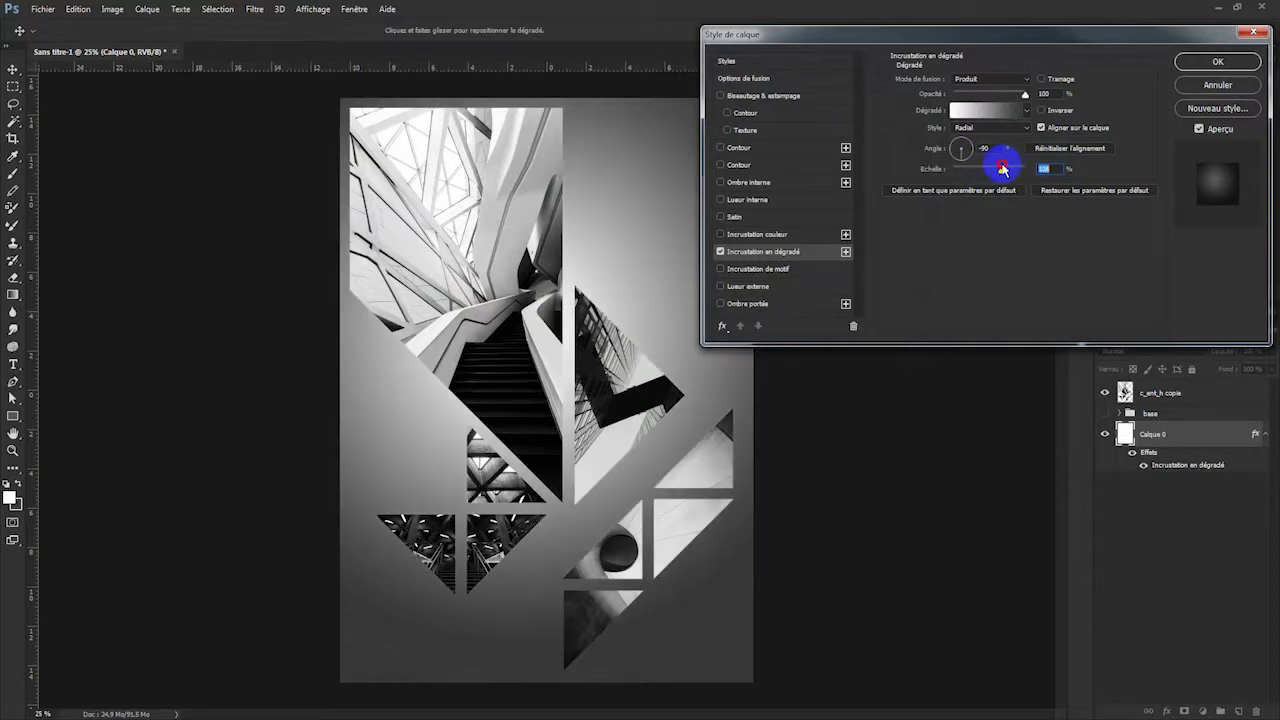
mouse_move(562, 367)
mouse_down()
mouse_move(549, 383)
mouse_move(562, 387)
mouse_up()
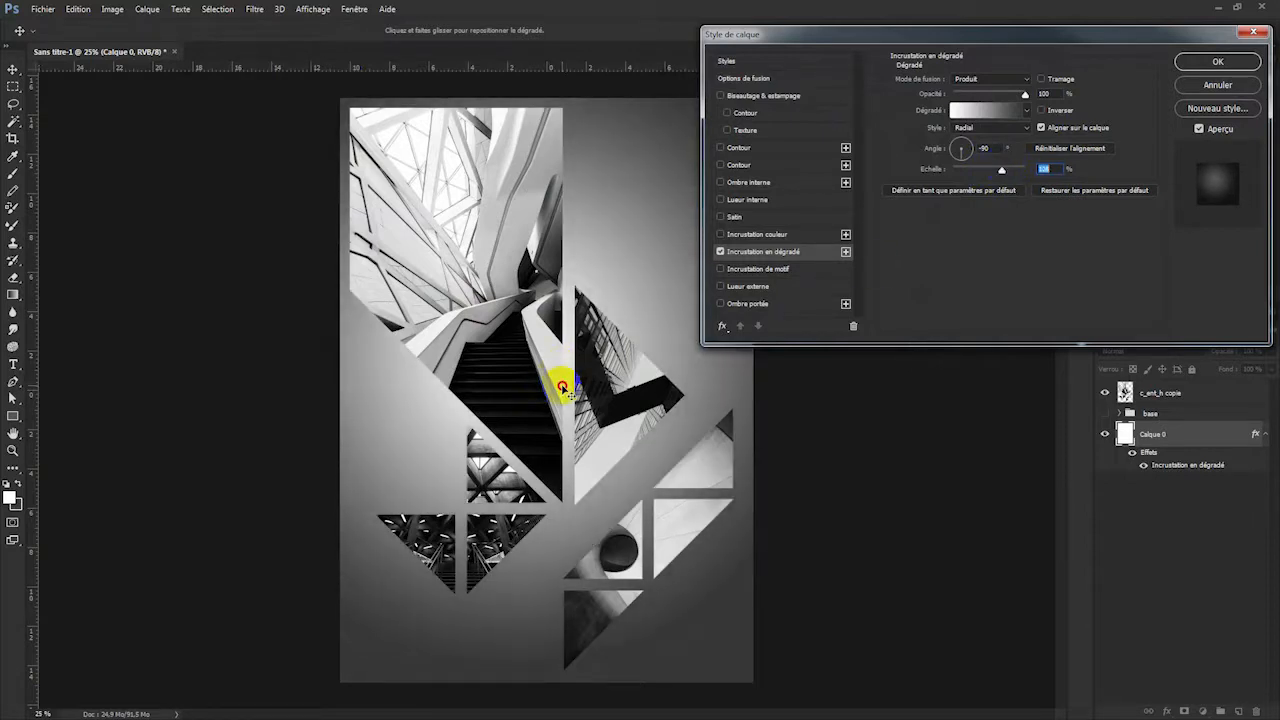
click(1216, 61)
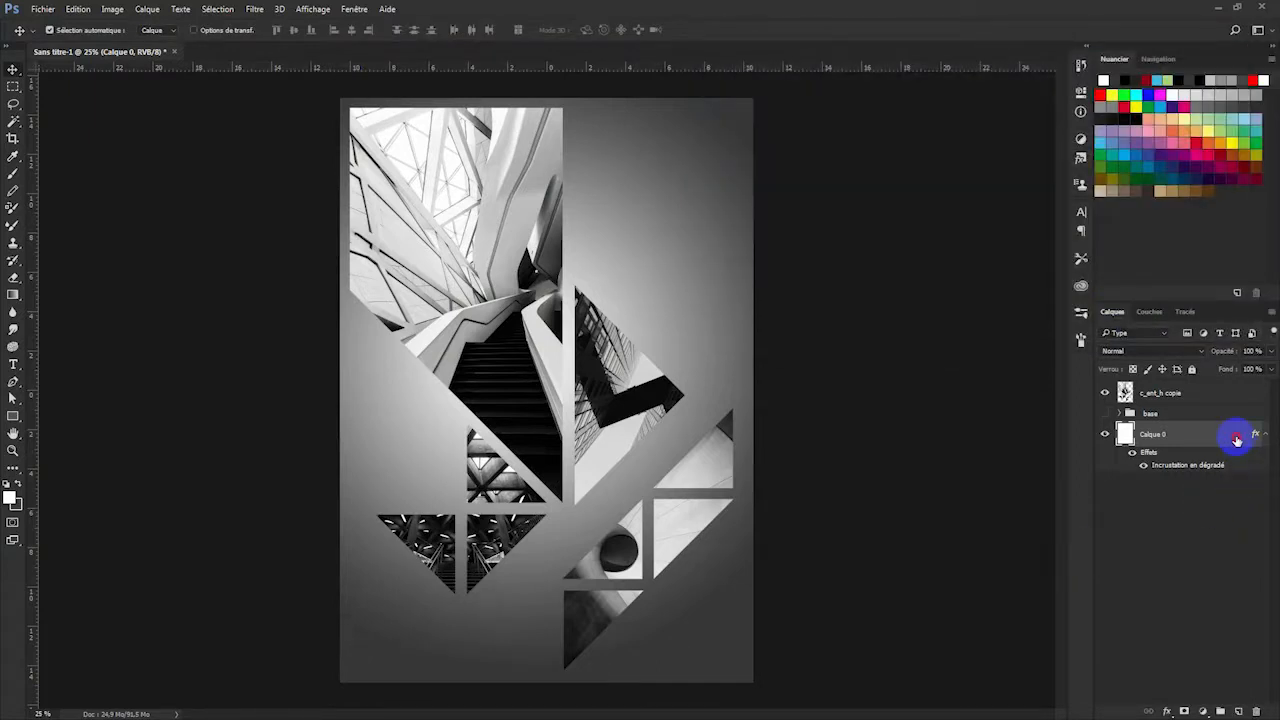
Change the start colour stop of Calque 0's overlay gradient to light grey b3b2b2 and apply the layer style.
double_click(1237, 441)
click(755, 252)
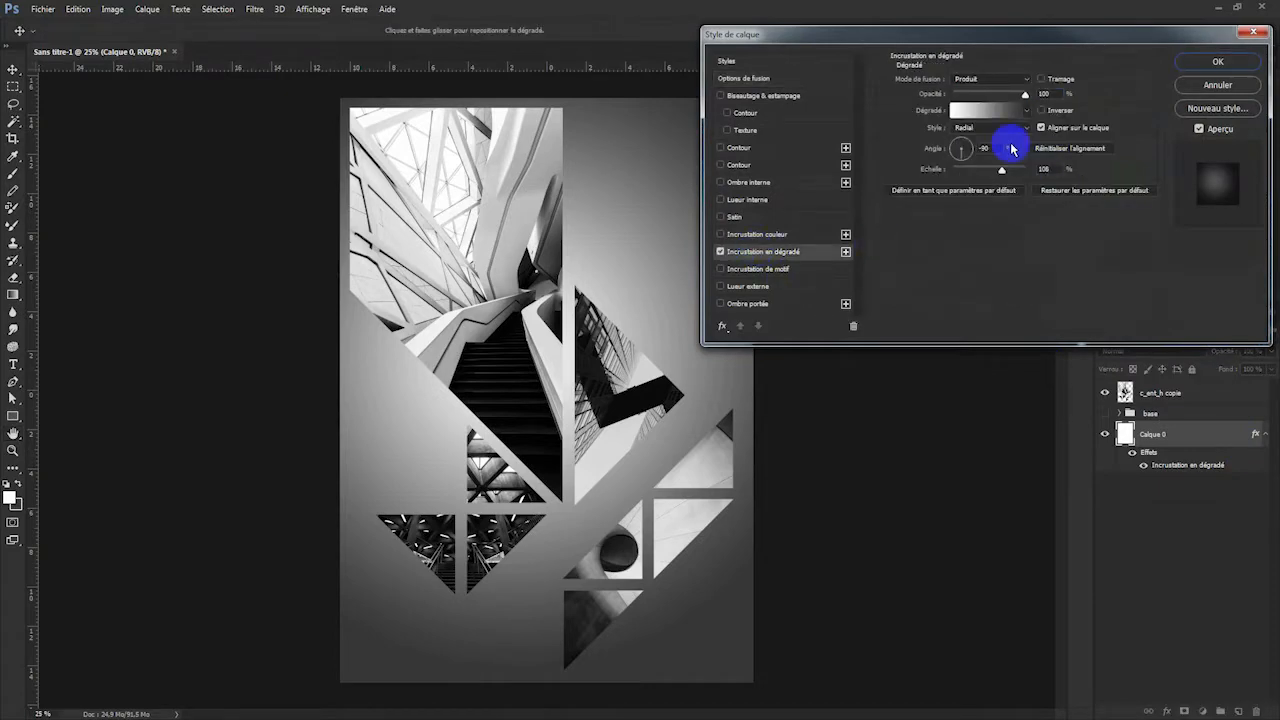
click(975, 110)
click(320, 484)
click(373, 535)
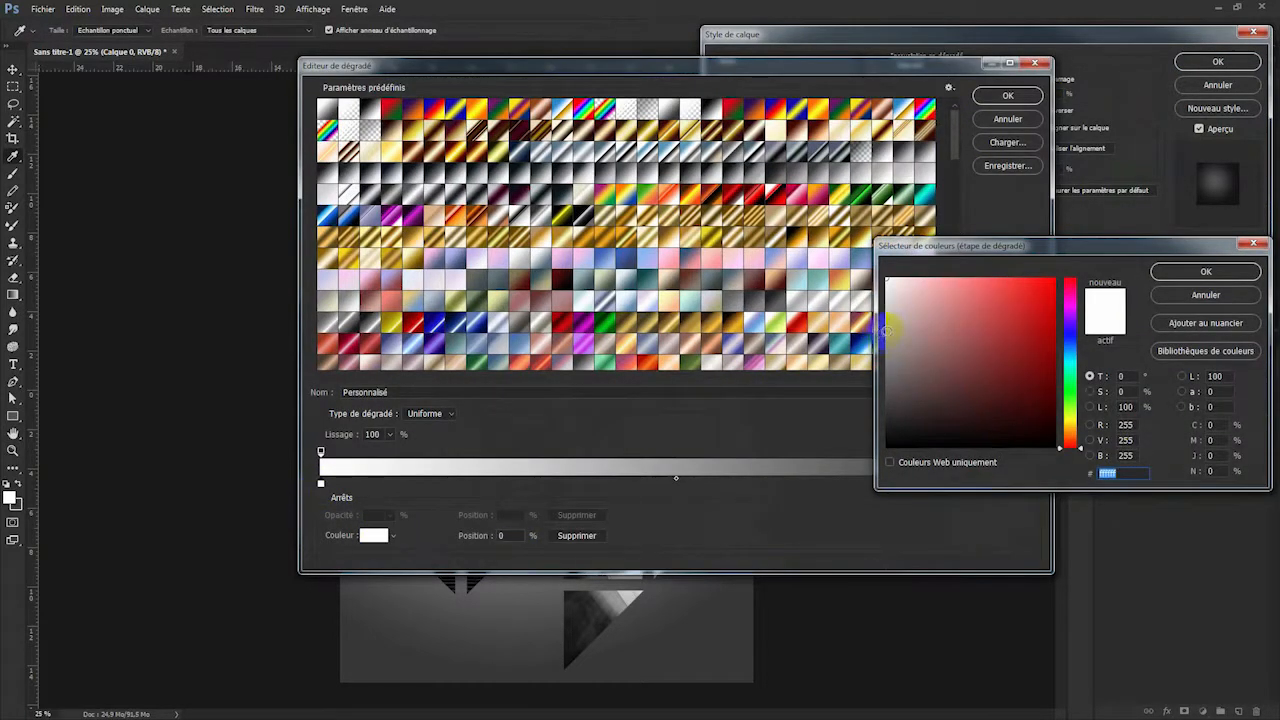
click(886, 323)
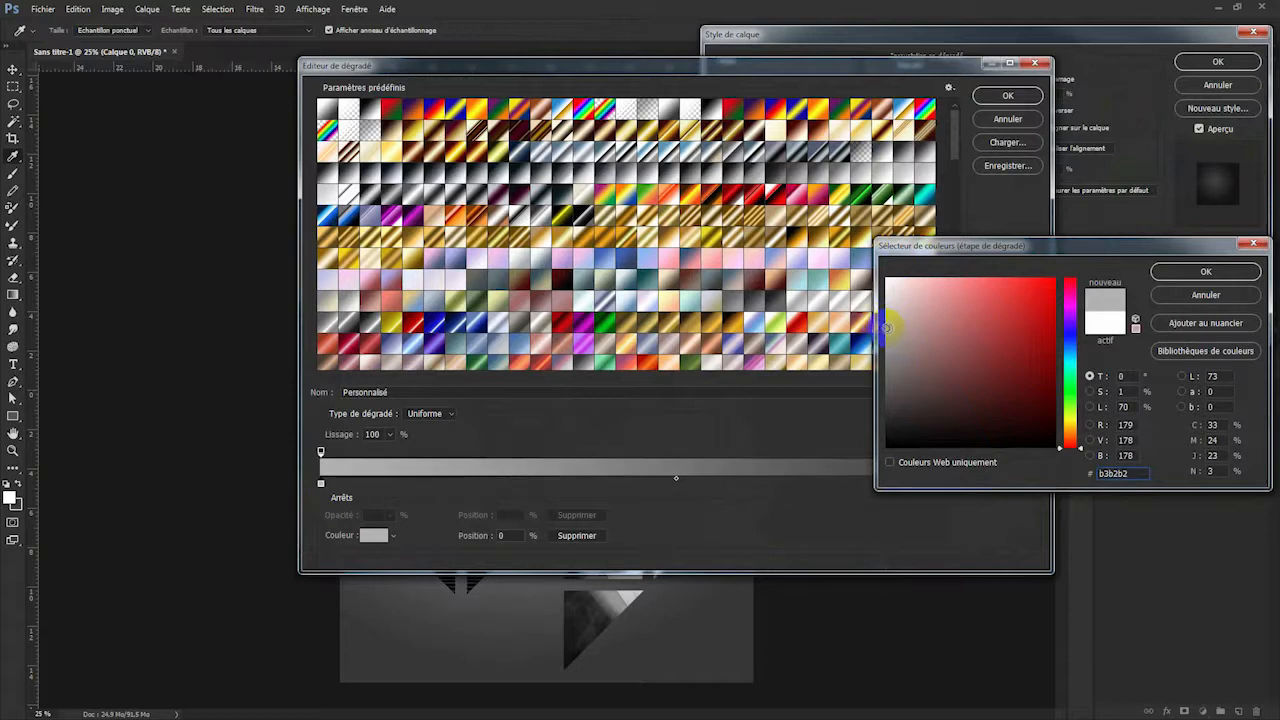
click(1172, 272)
click(1000, 95)
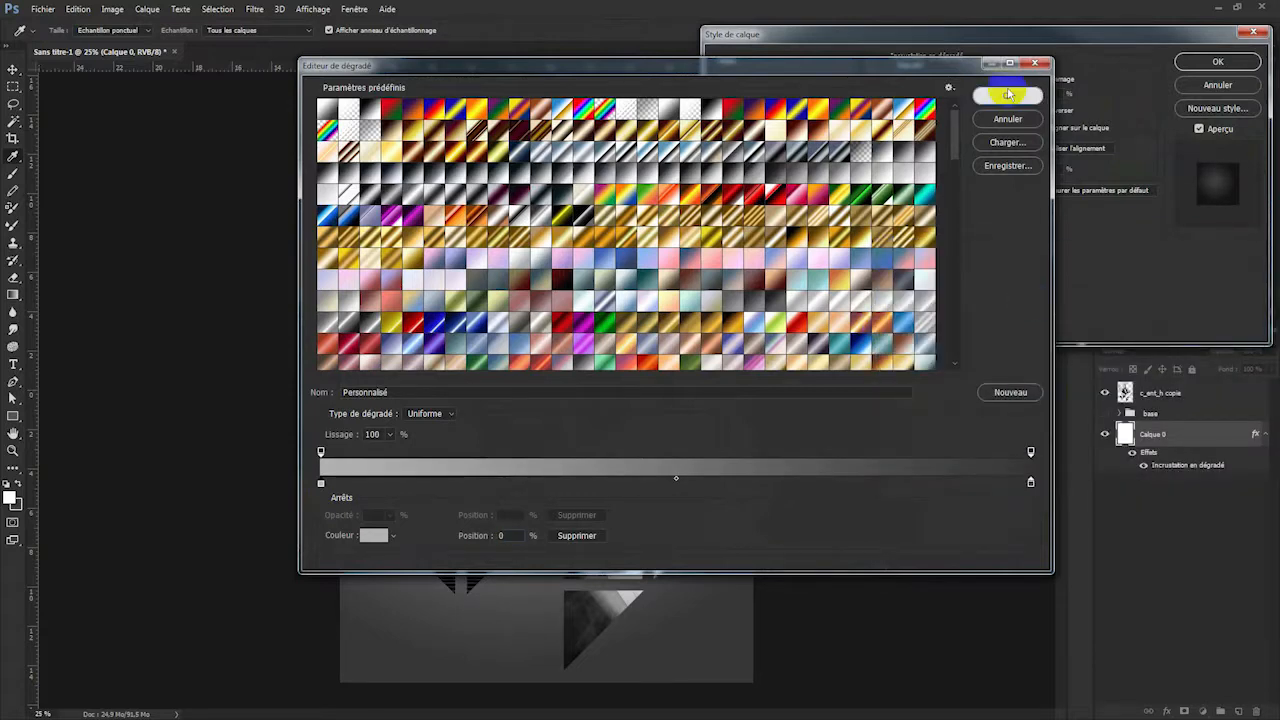
click(1234, 72)
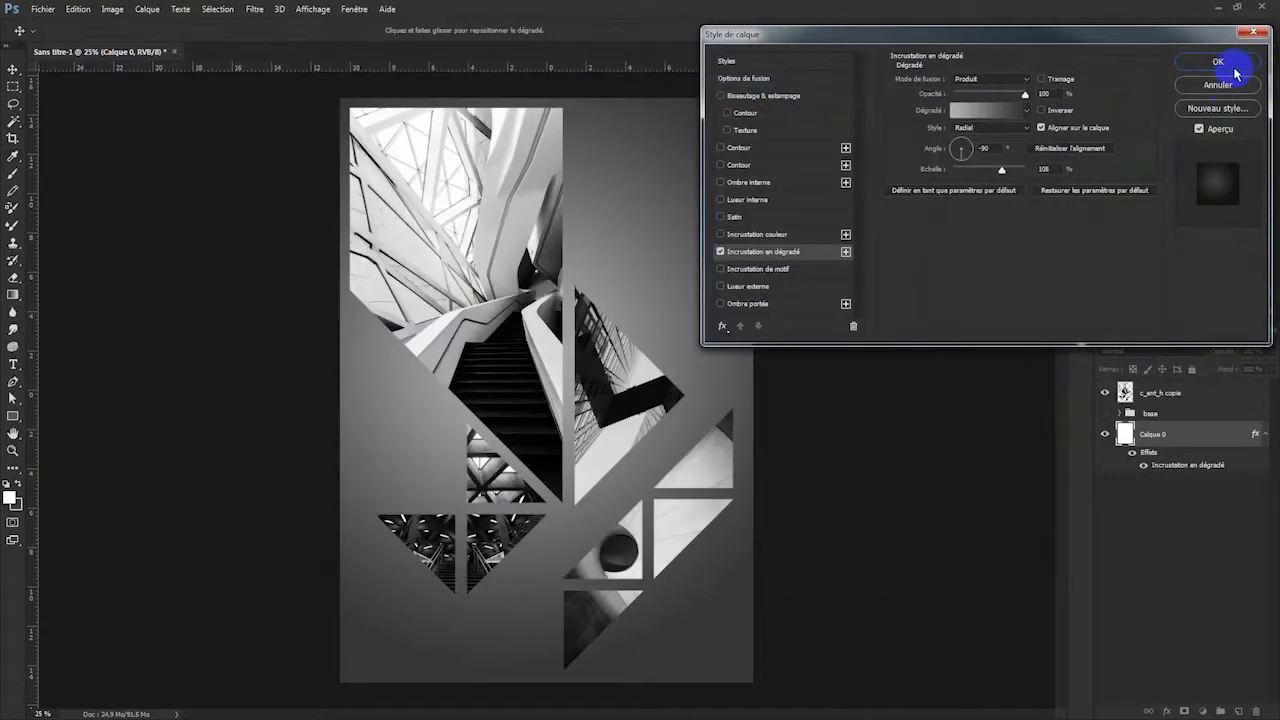
click(1235, 69)
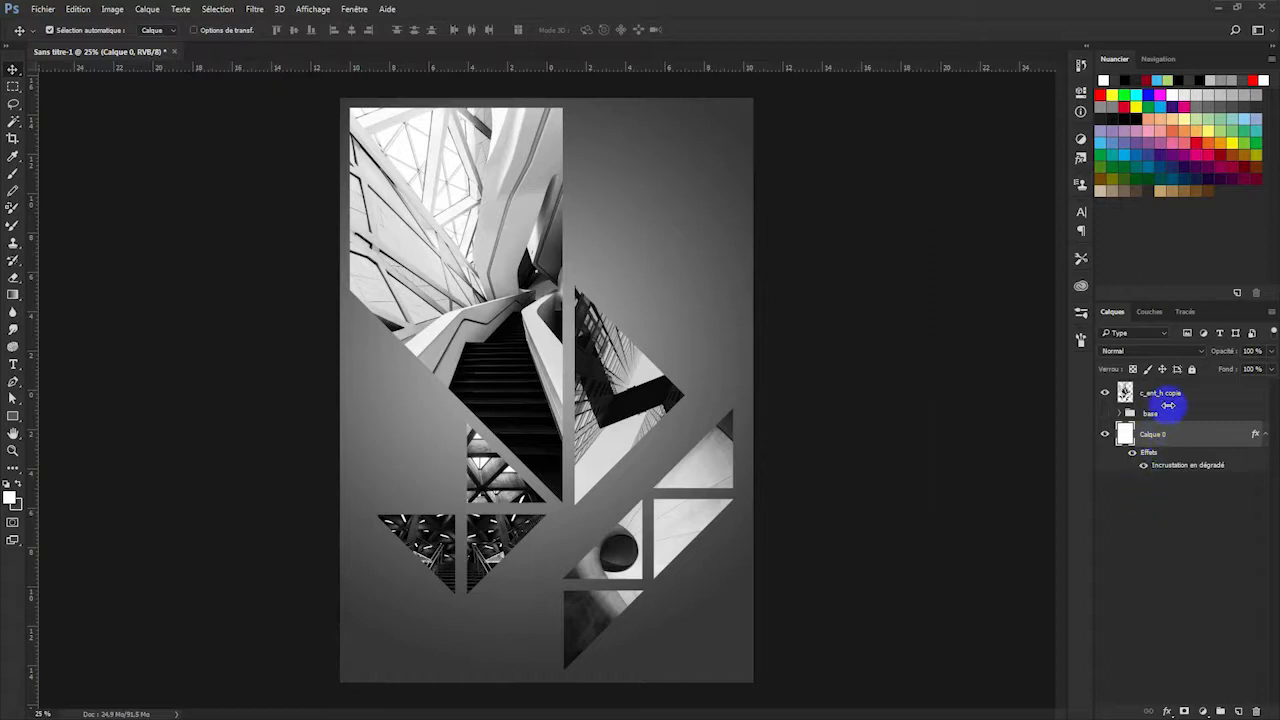
Draw a white 472 px square above the lower-left dark triangle and shift it up slightly to leave a gap between them.
click(1150, 415)
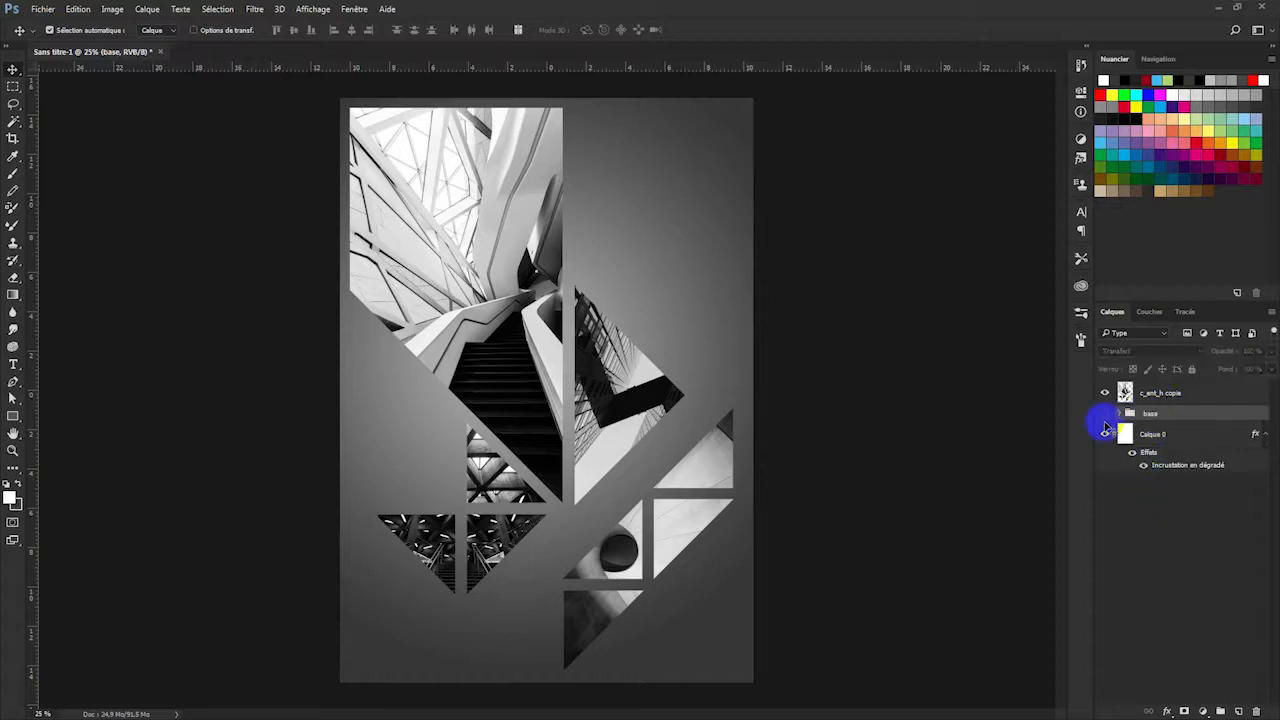
click(15, 418)
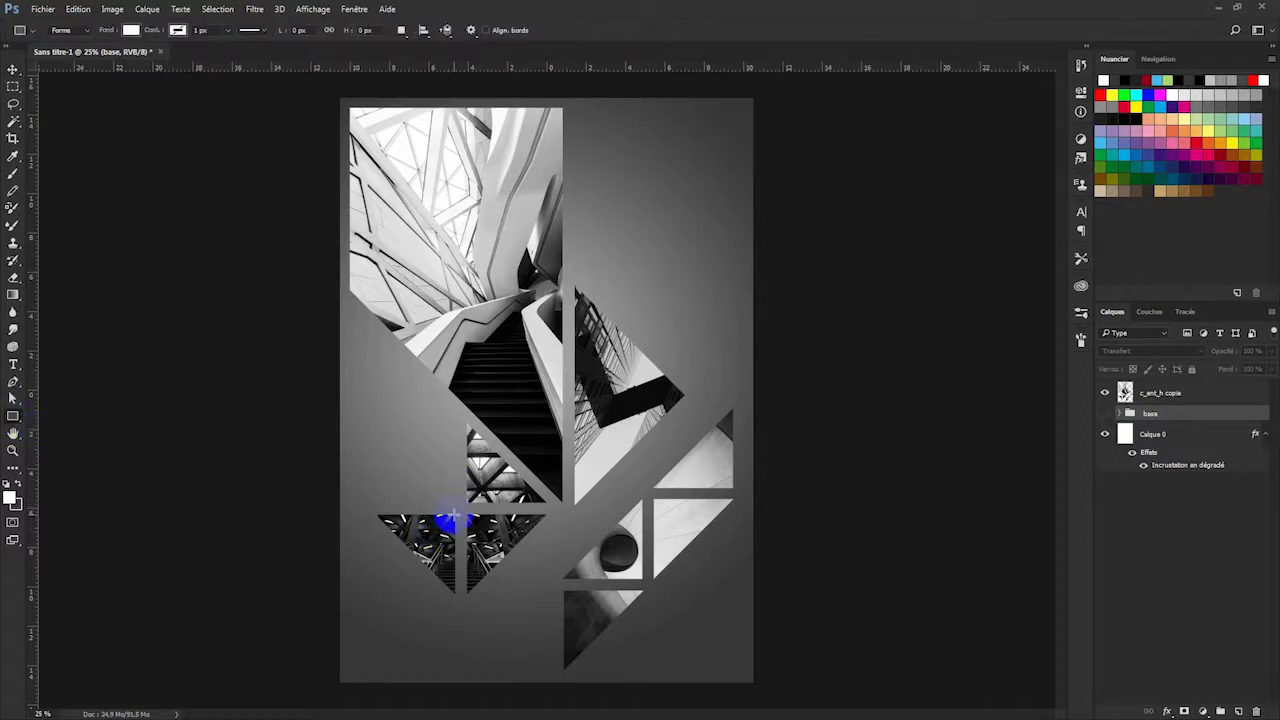
drag(454, 515, 369, 437)
key(Return)
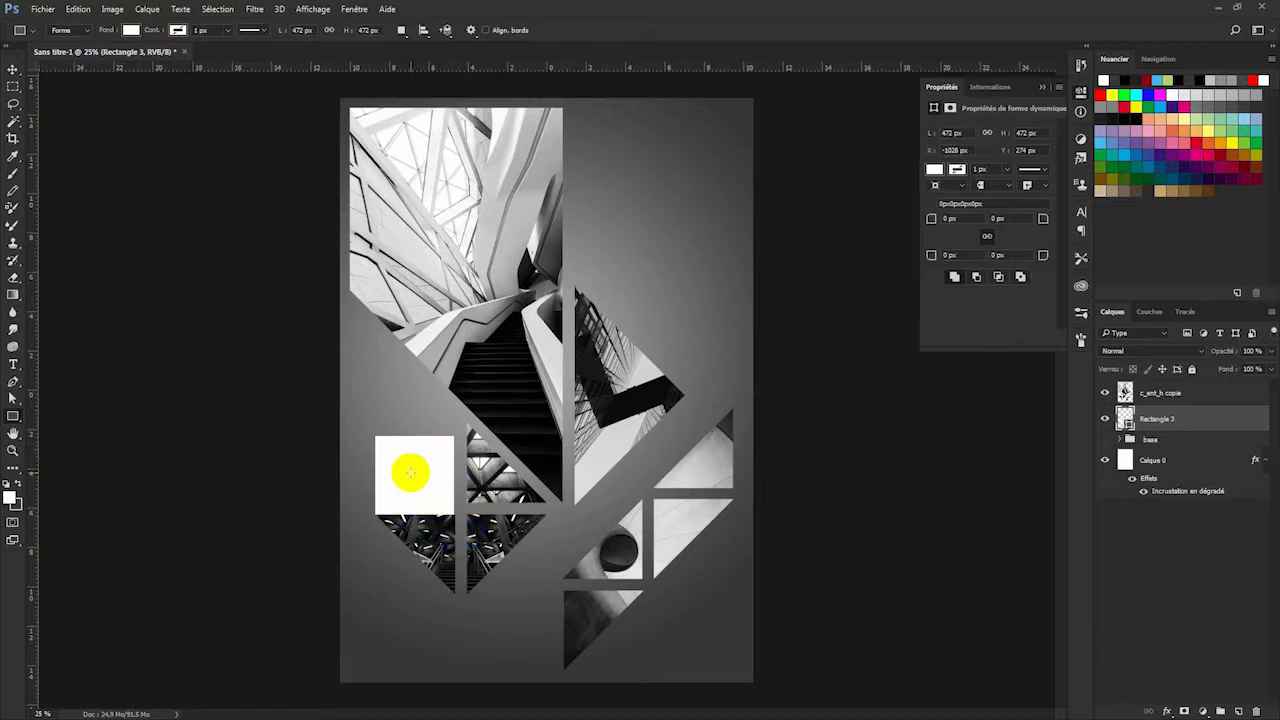
click(958, 136)
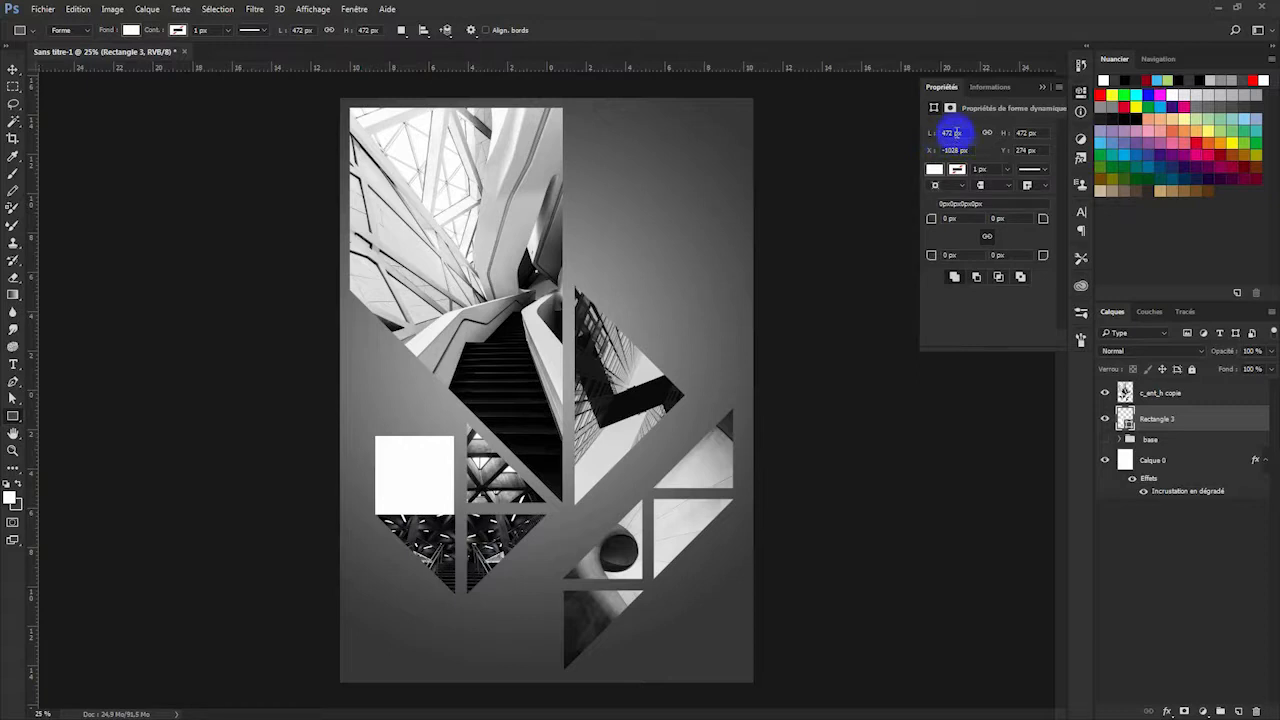
click(1028, 134)
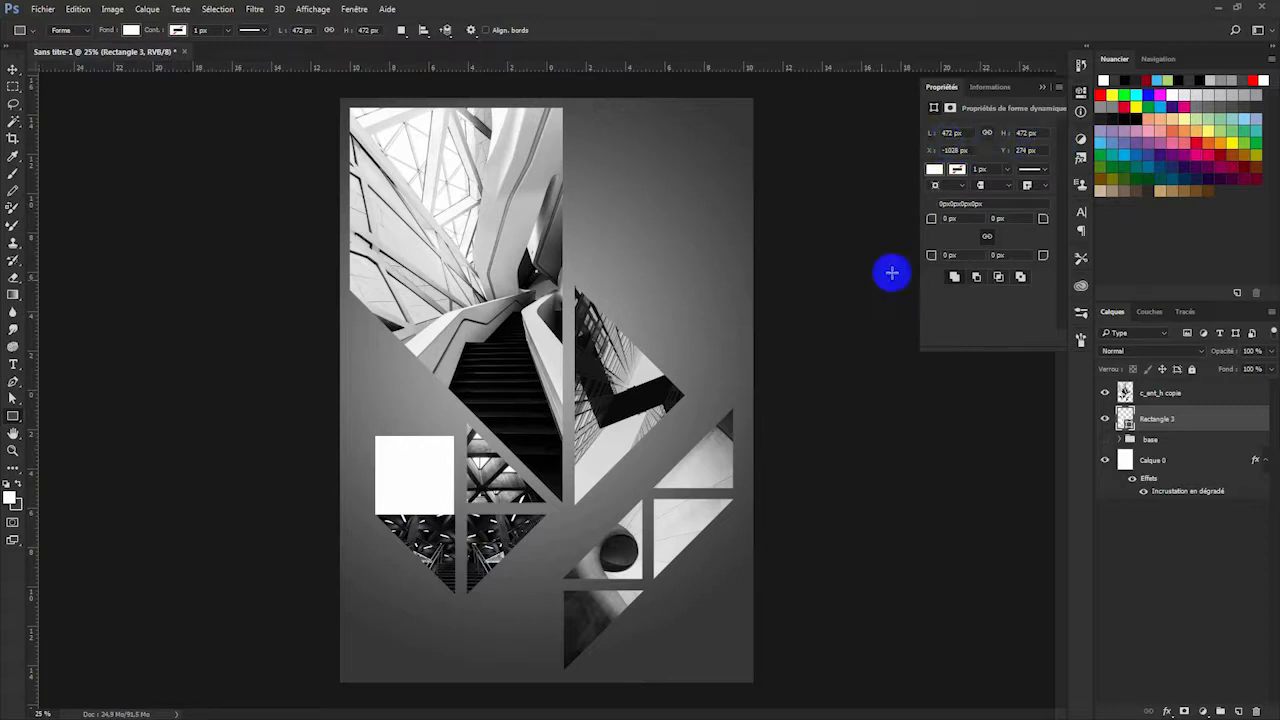
click(13, 69)
drag(407, 490, 407, 470)
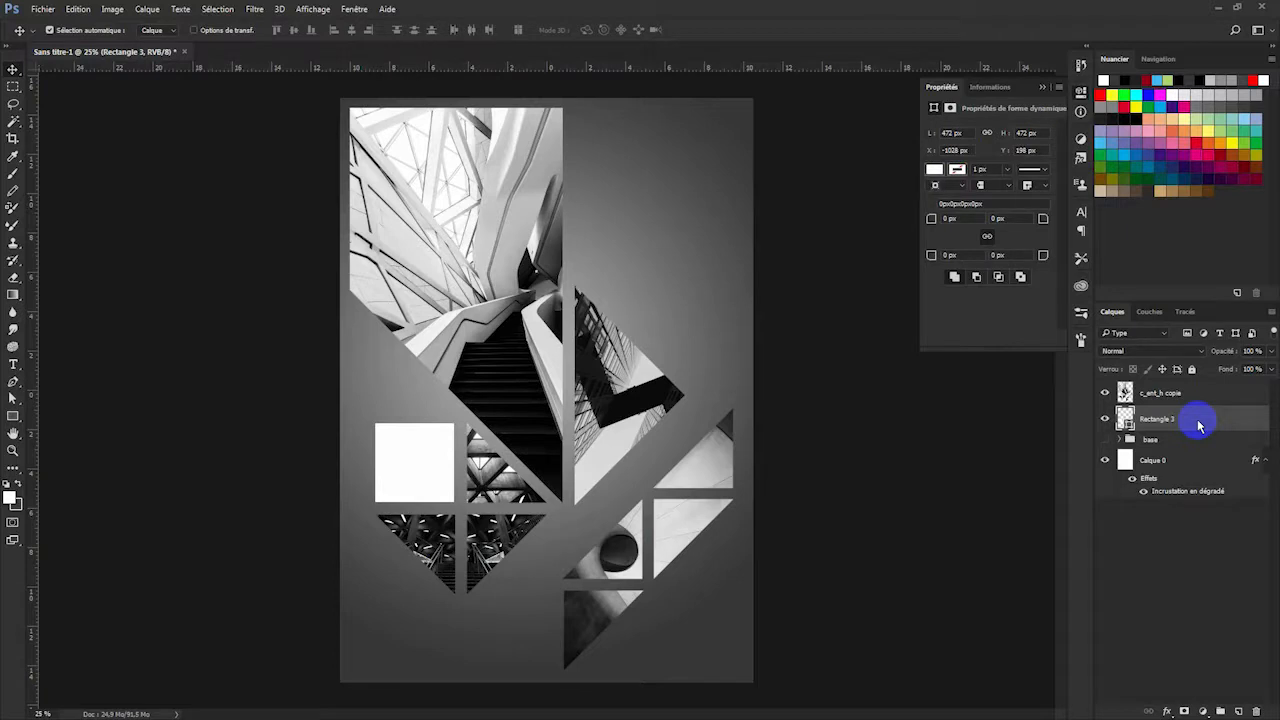
Duplicate the white square and fill the copy with black.
key(ctrl+j)
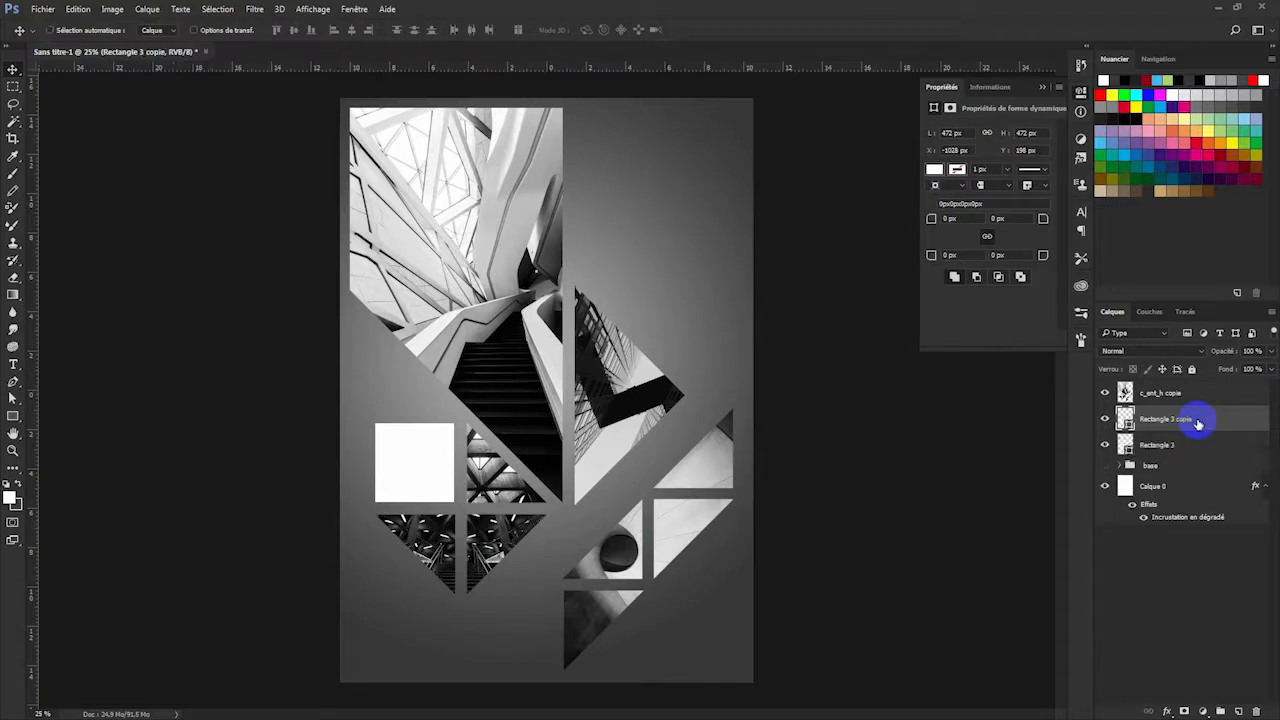
click(934, 169)
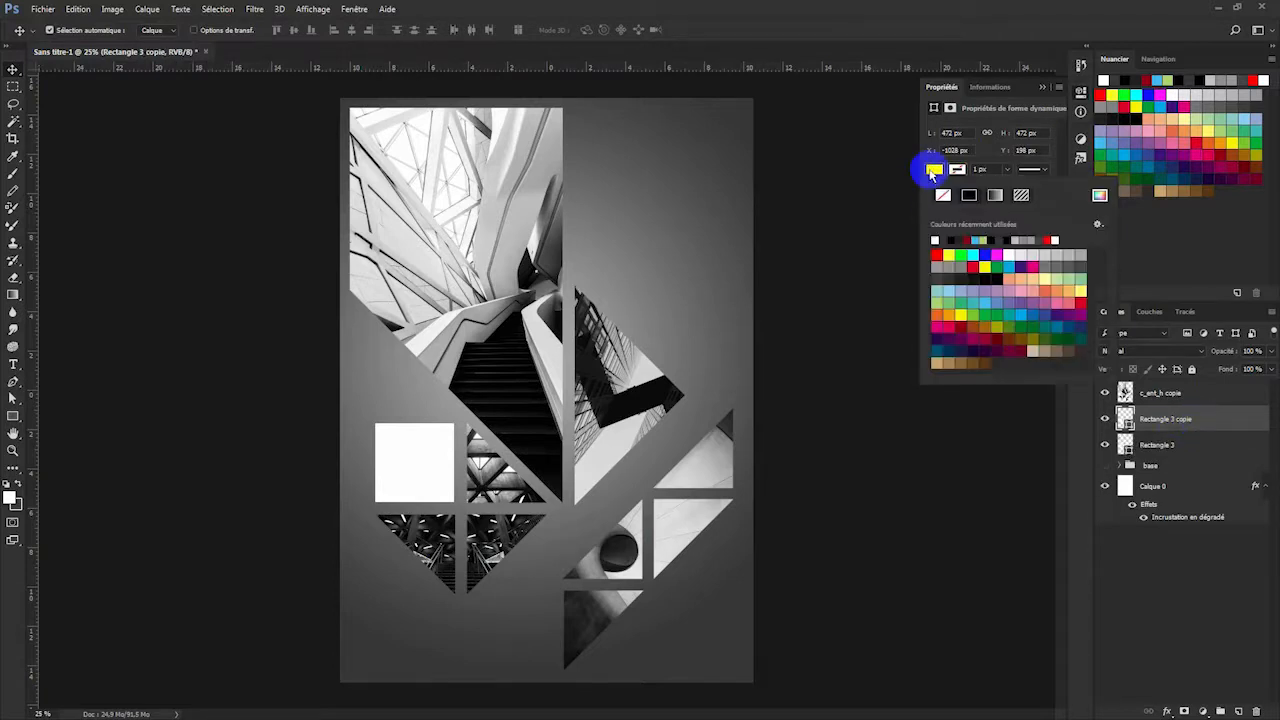
click(938, 239)
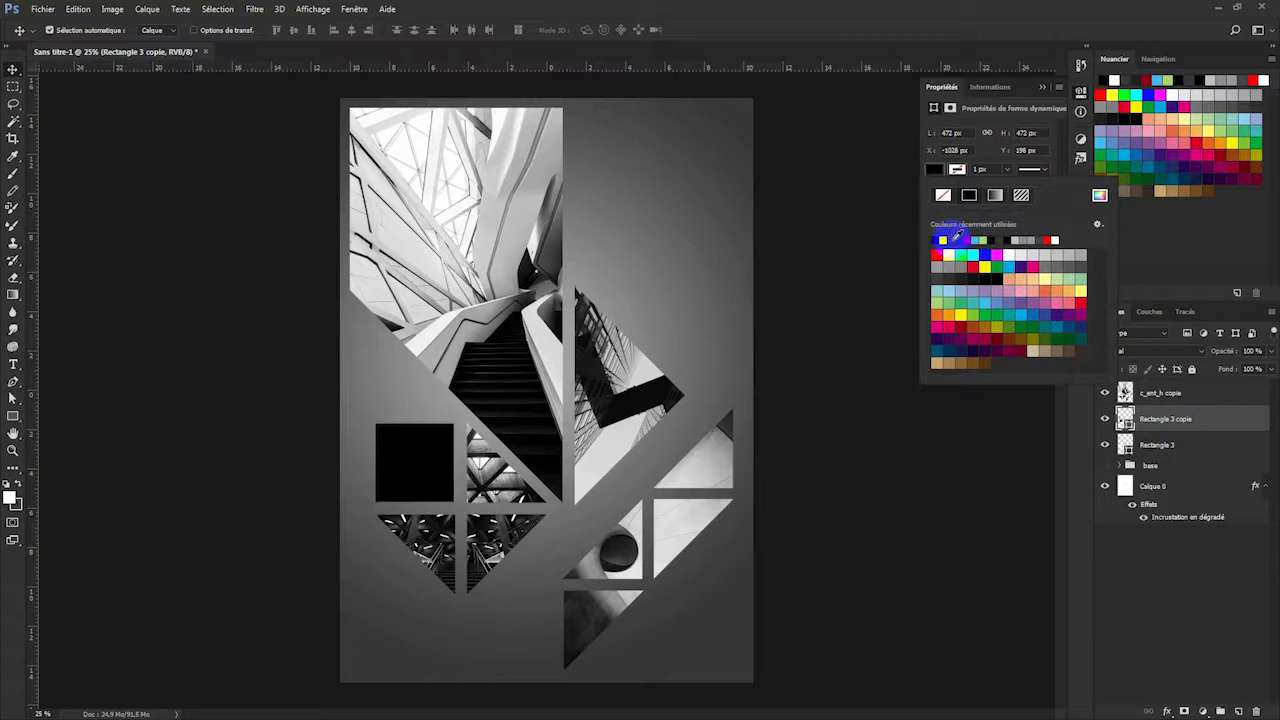
click(1121, 210)
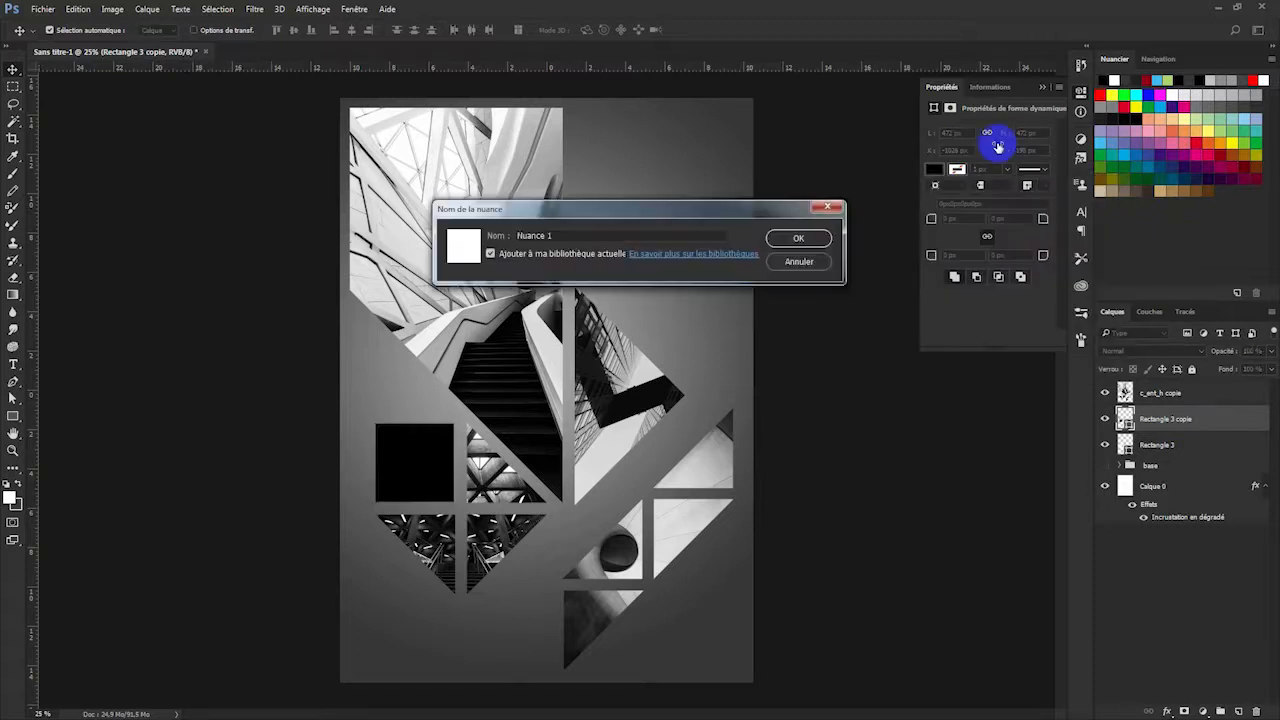
click(812, 265)
Set the black square copy's width to 462 px.
click(952, 133)
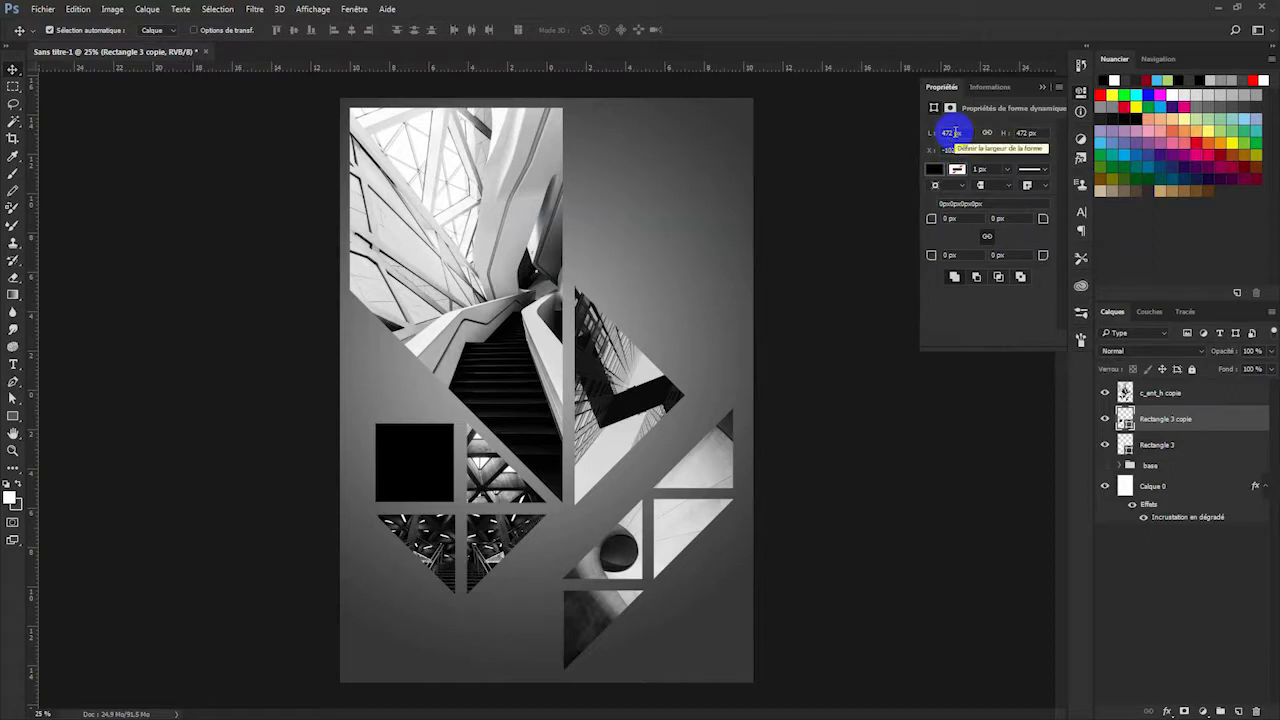
drag(954, 133, 943, 133)
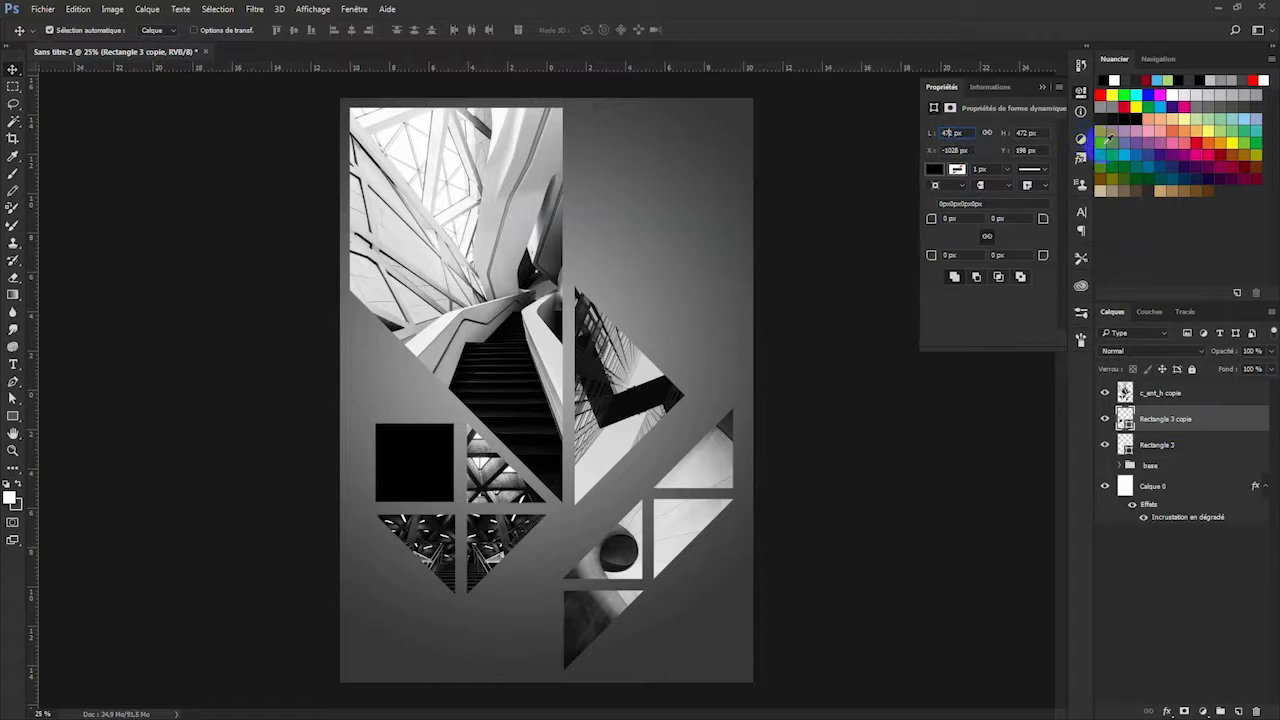
text(6)
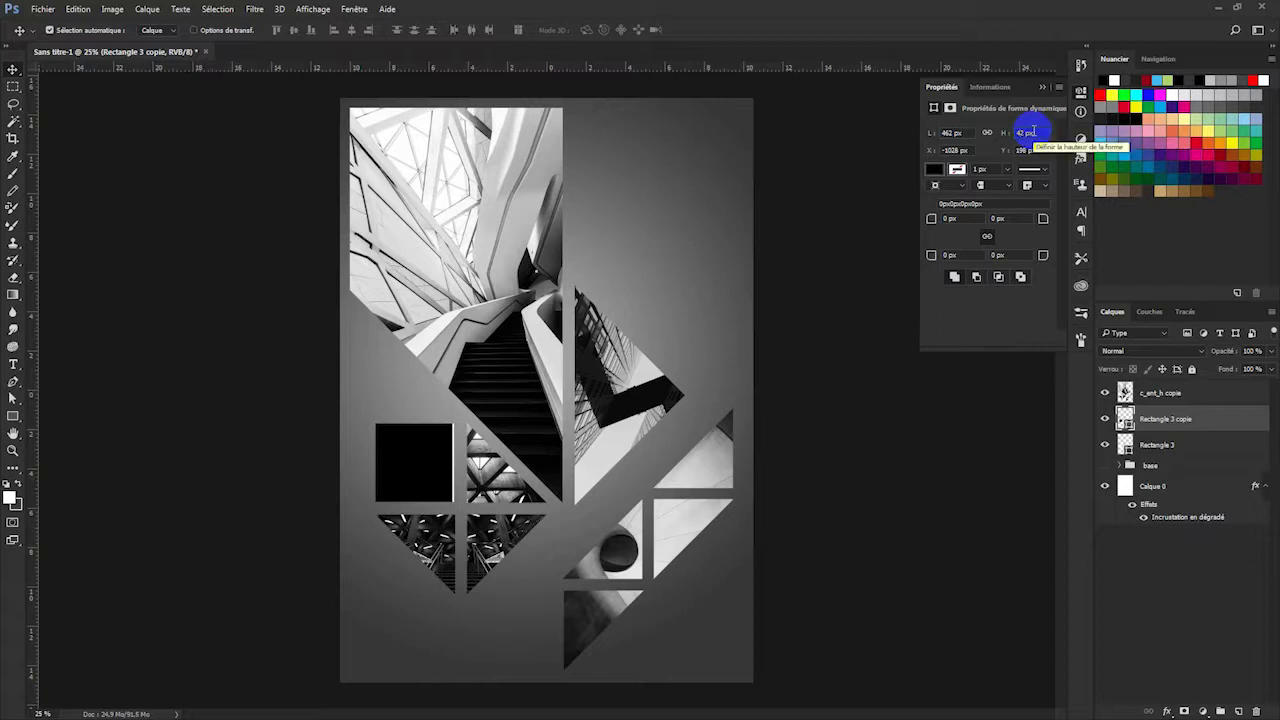
text(2)
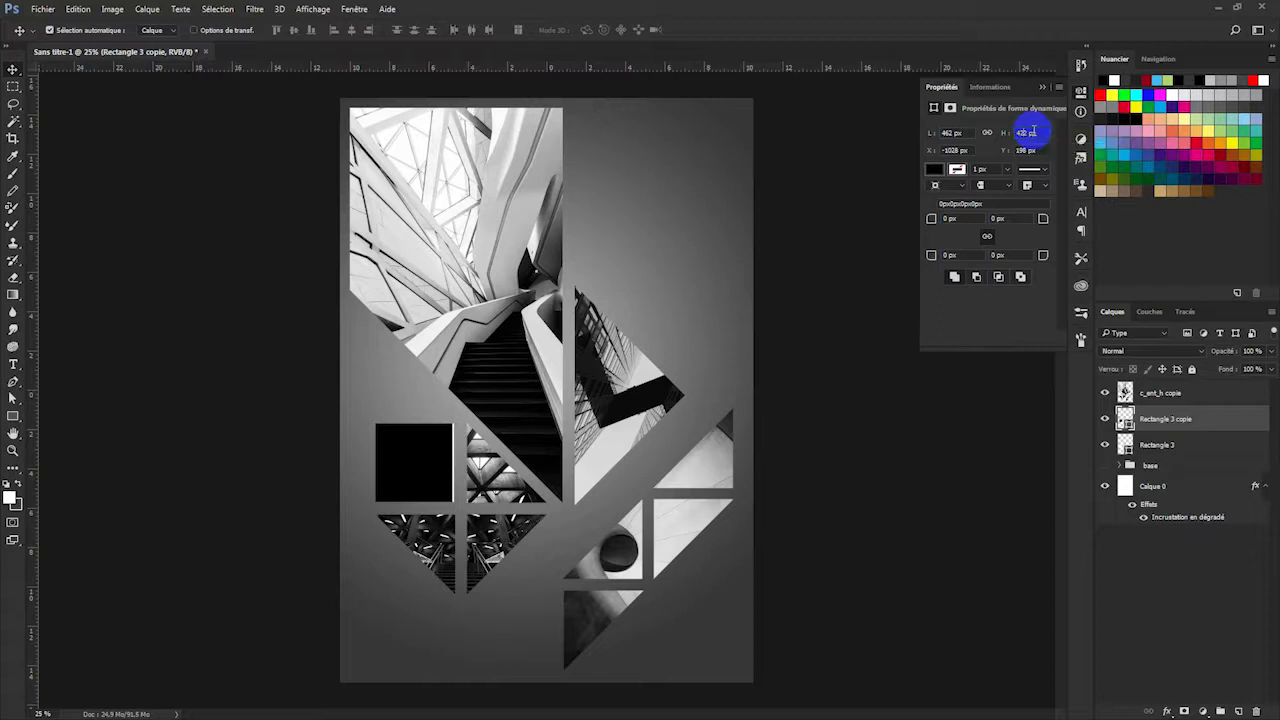
Set the height of the white Rectangle 3 to 462 px and align it with the black copy on their centres.
click(1155, 452)
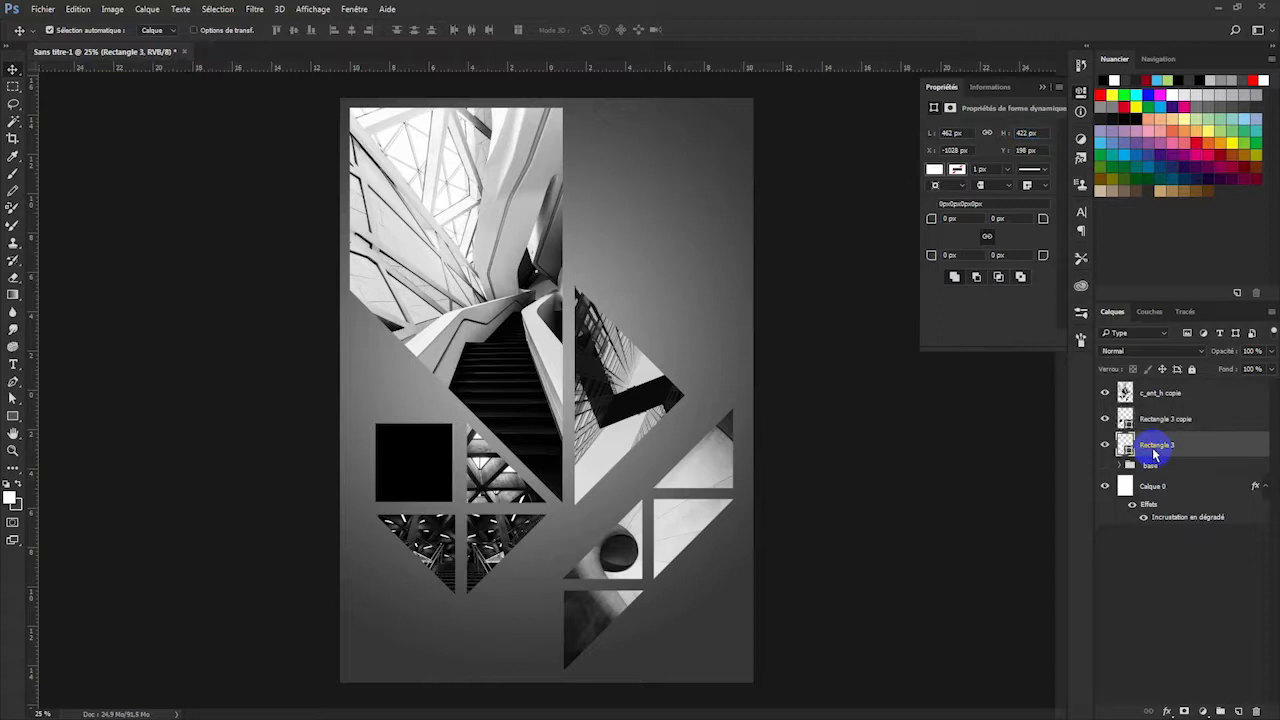
click(1022, 132)
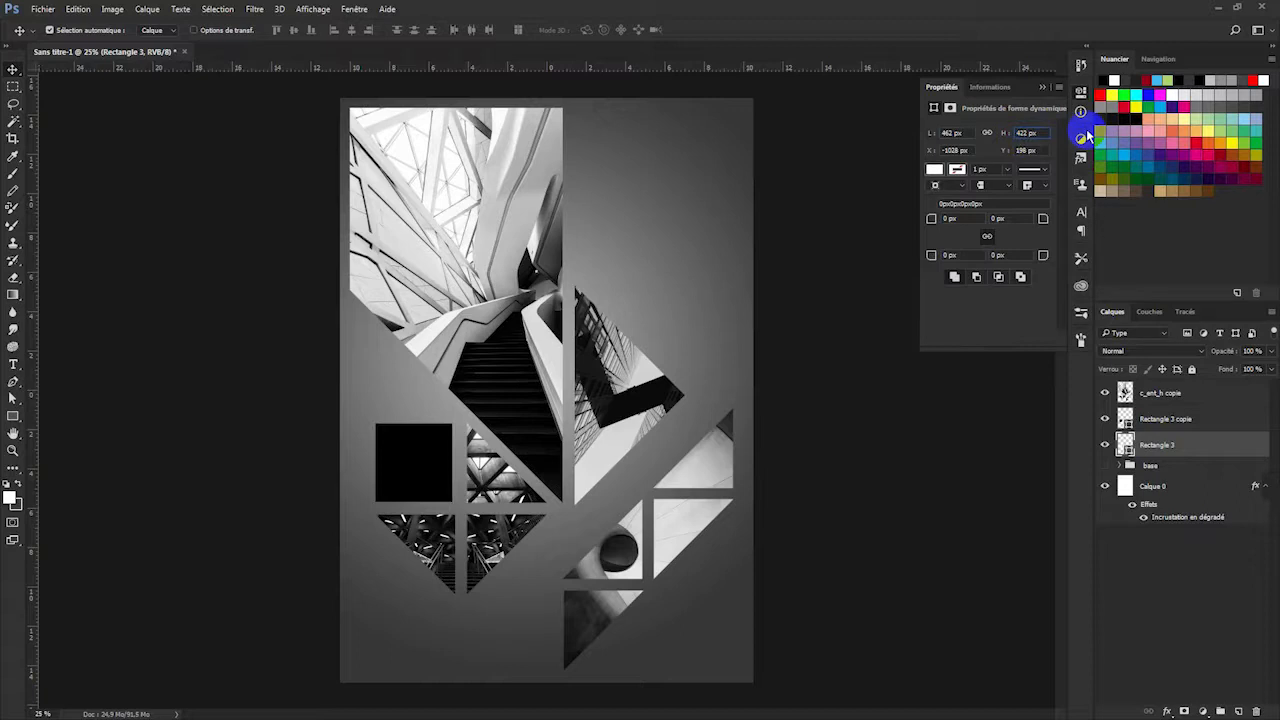
text(6)
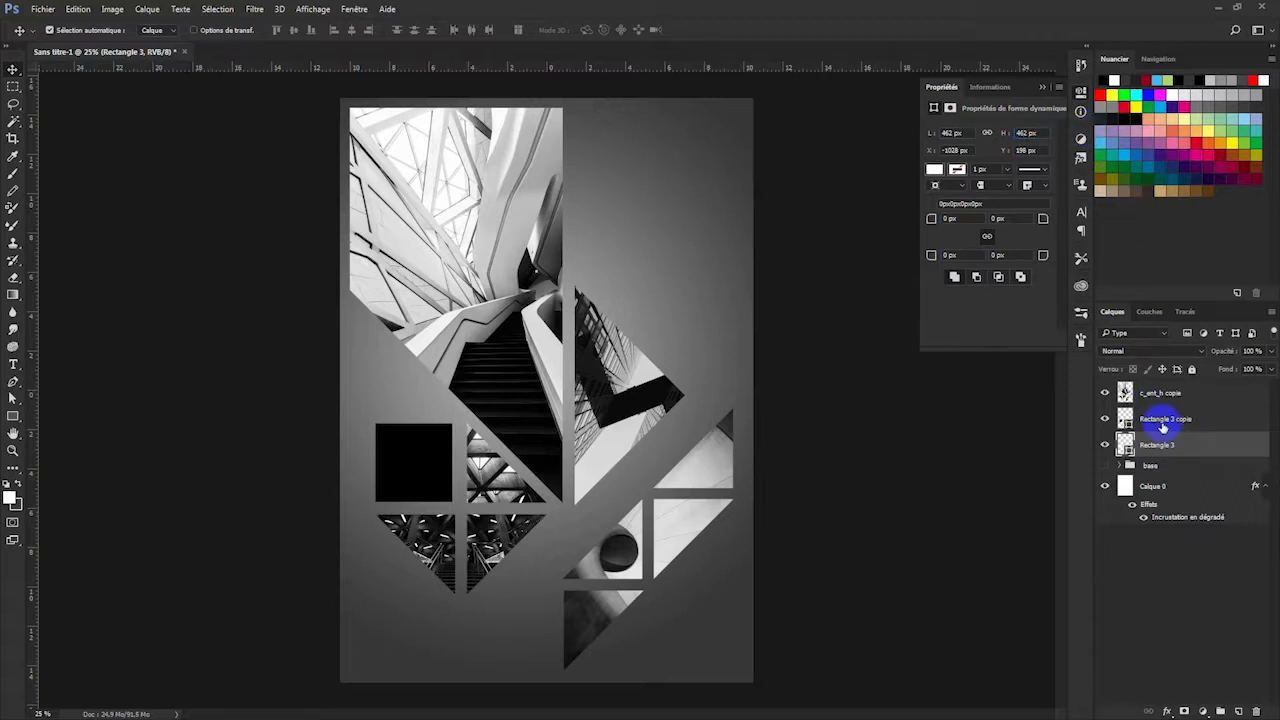
shift+click(1163, 419)
click(311, 30)
click(351, 30)
Place the black Rectangle 3 copie beneath Rectangle 3 and set its height to 462 px.
click(1148, 425)
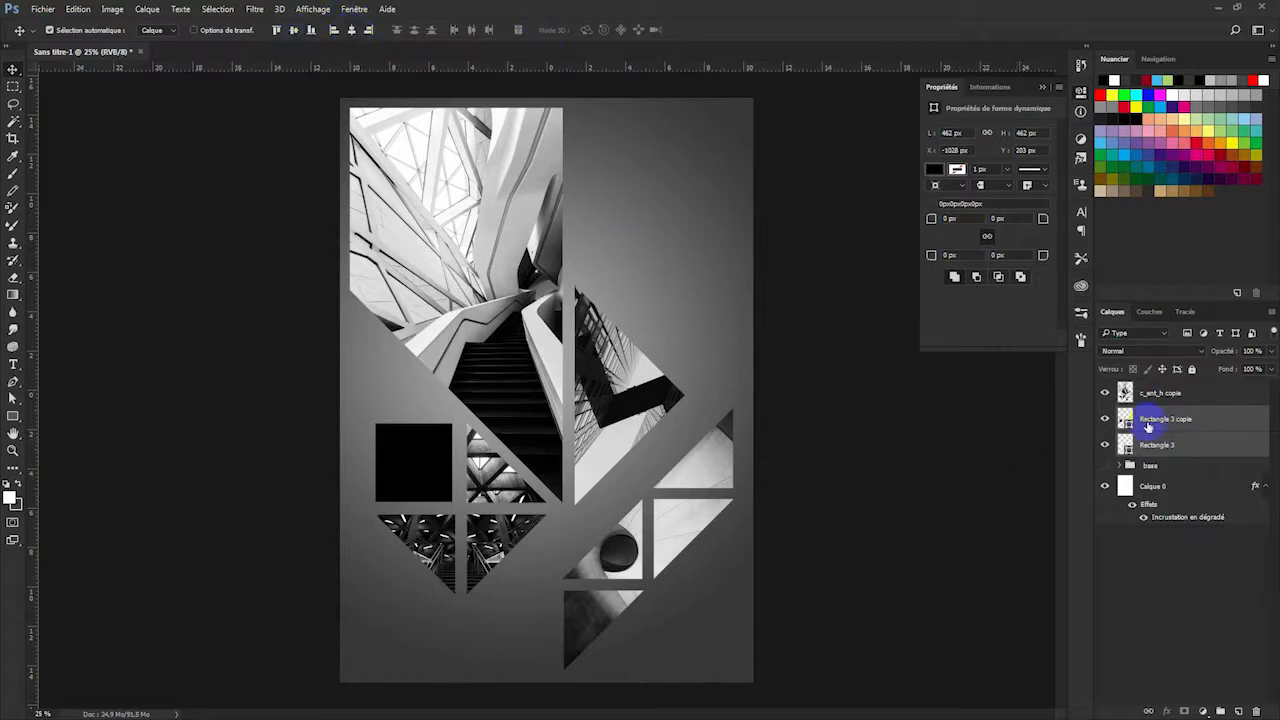
drag(1188, 419, 1190, 453)
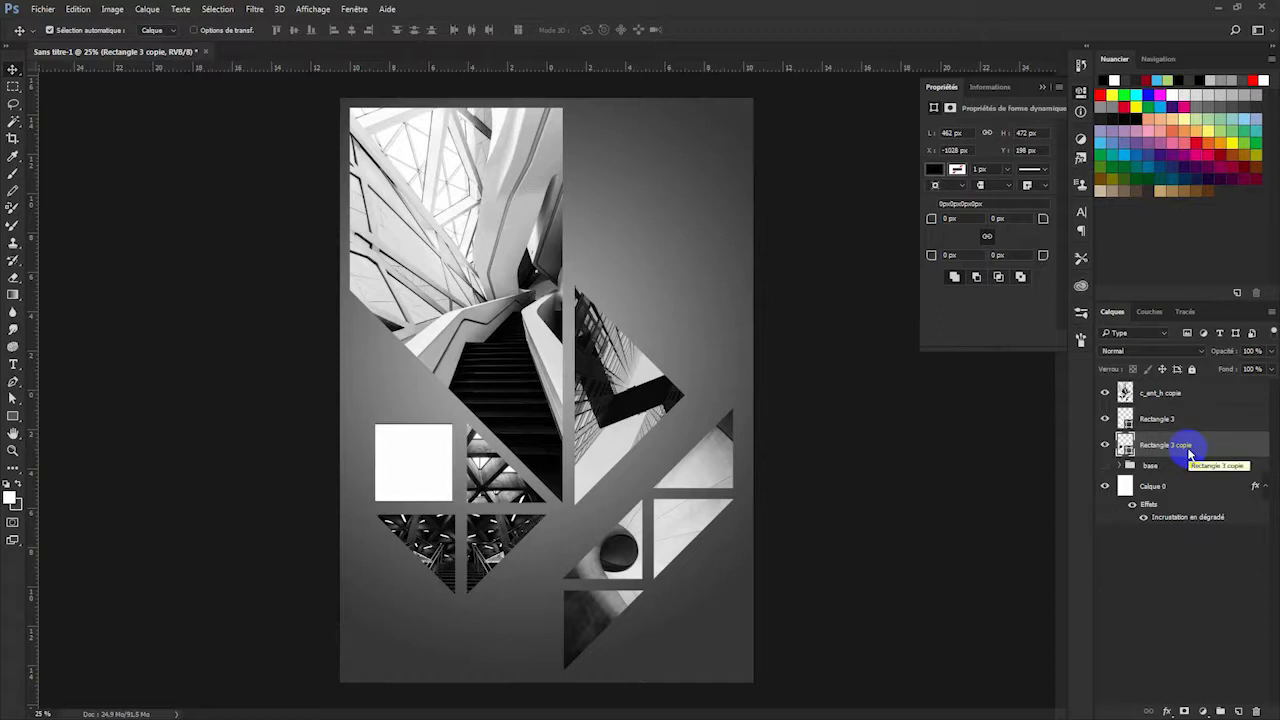
click(1030, 133)
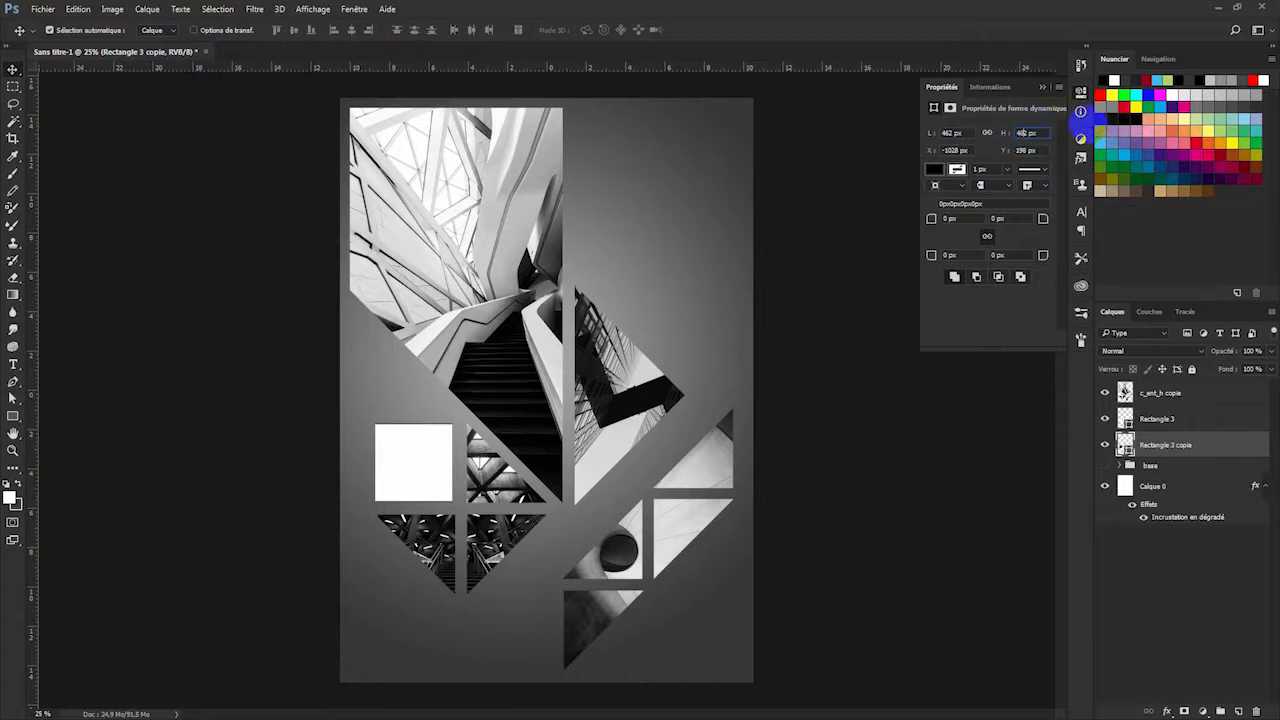
key(Return)
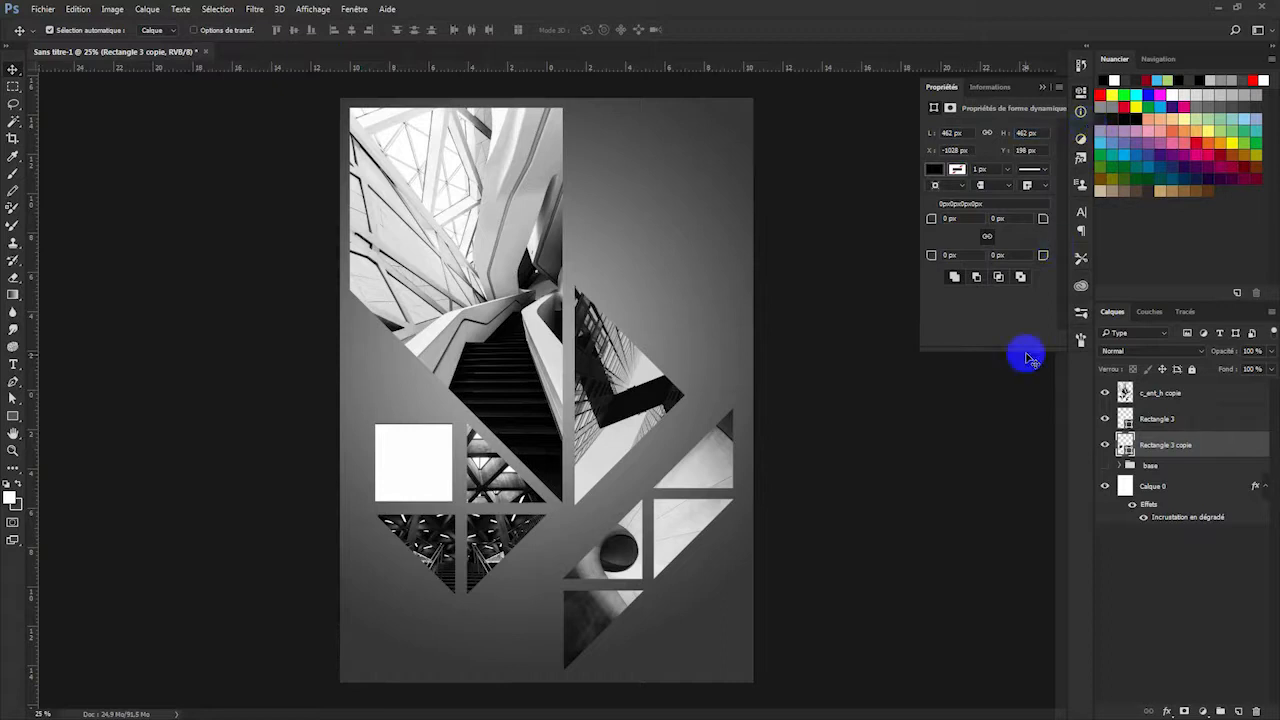
Offset the white Rectangle 3 diagonally up and left from the black copy, to about X -1060 px and Y 163 px.
click(1181, 448)
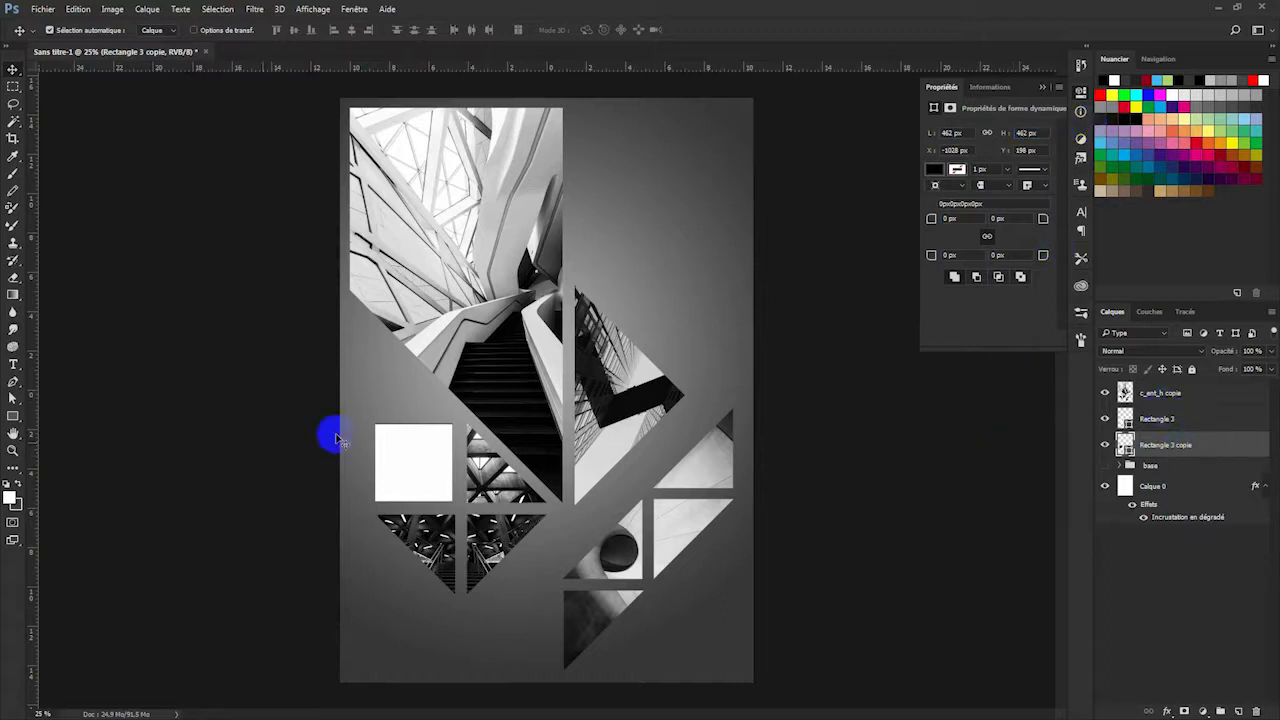
mouse_move(400, 459)
mouse_down()
mouse_move(397, 469)
mouse_move(390, 452)
mouse_move(396, 464)
mouse_up()
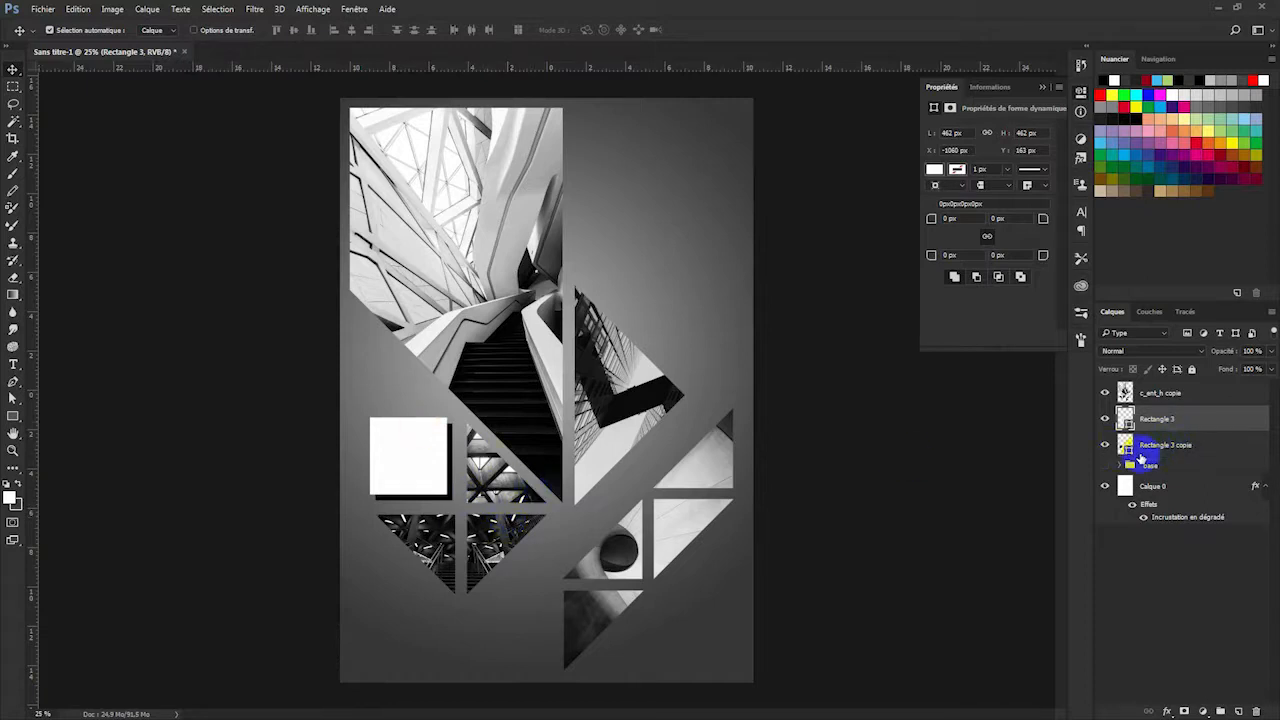
Mask the white square's area out of the black Rectangle 3 copie using an inverted layer mask, and delete Rectangle 3.
click(1152, 455)
ctrl+click(1125, 418)
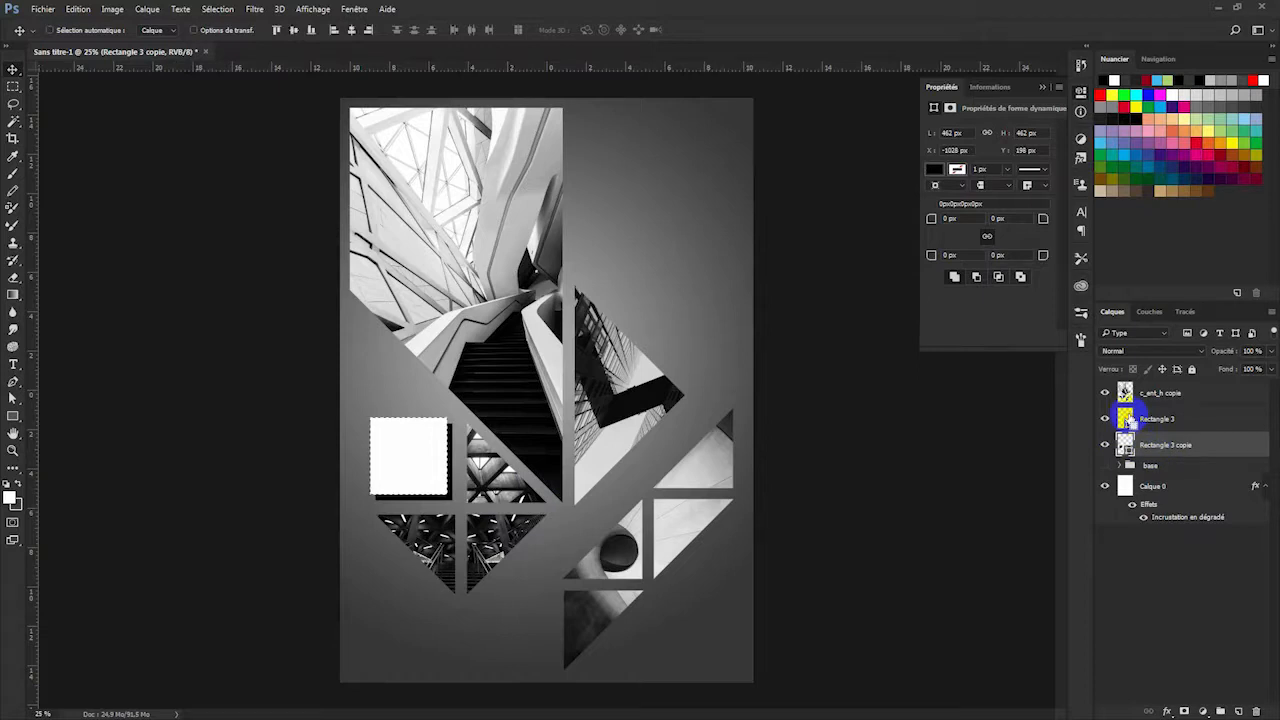
click(1184, 711)
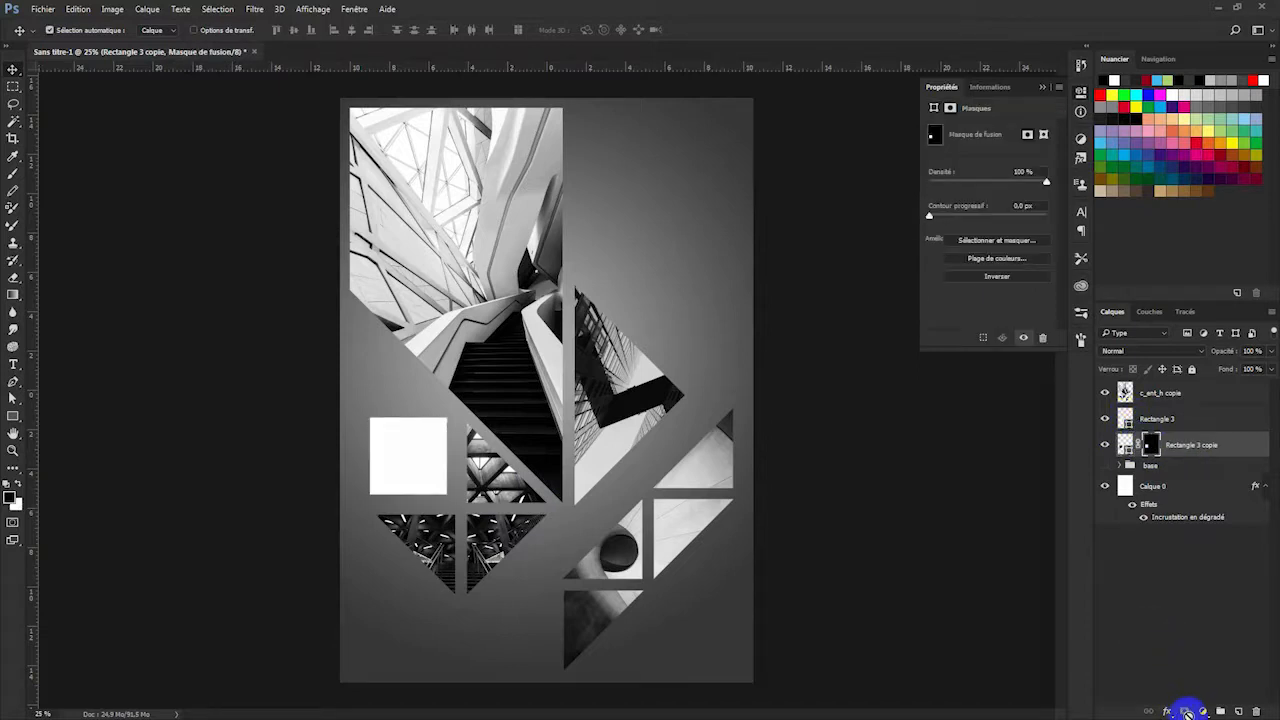
key(ctrl+i)
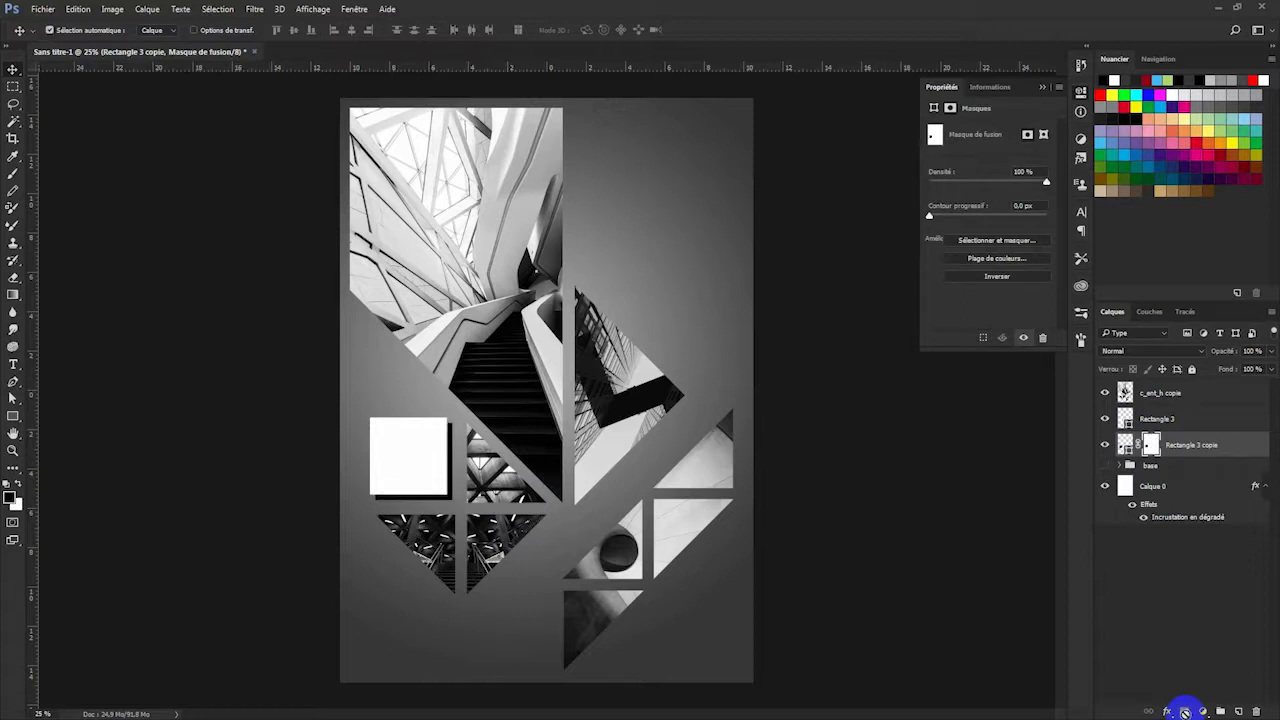
drag(1168, 415, 1258, 711)
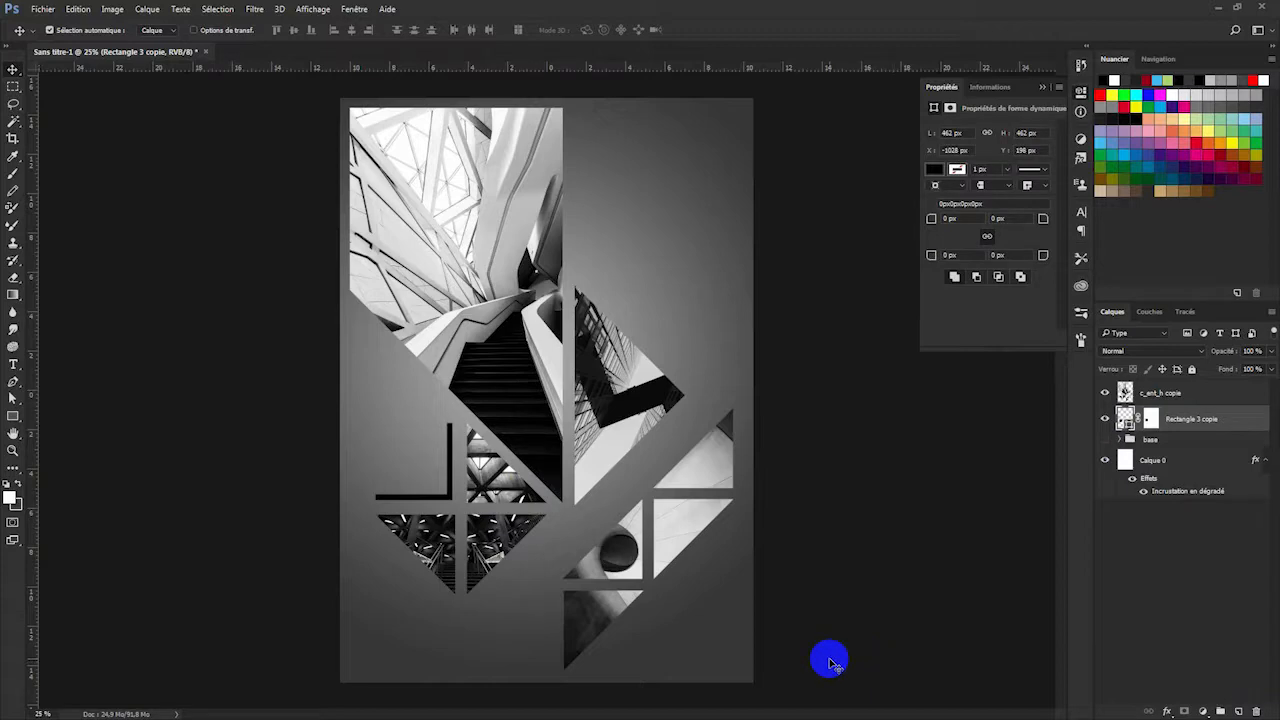
Examine the black L-shaped corner up close beside the neighbouring photo-filled triangles.
key(ctrl+plus)
key(ctrl+plus)
key(ctrl+plus)
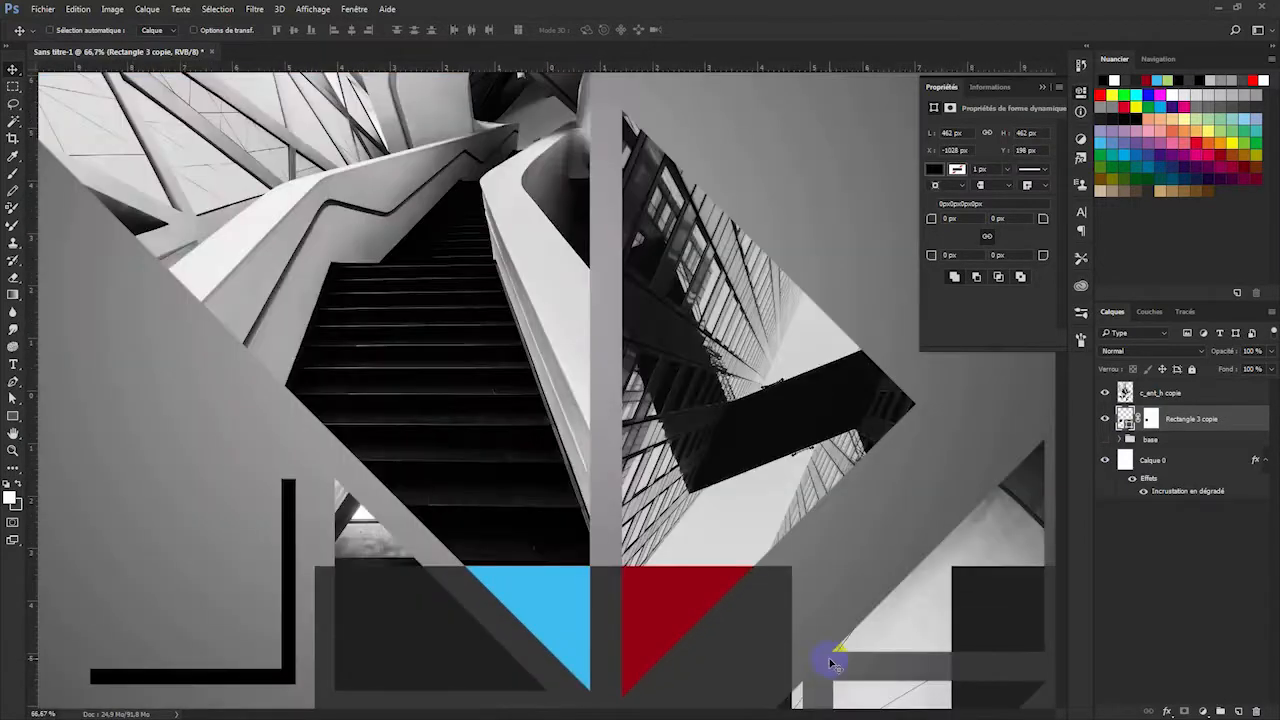
drag(493, 517, 820, 240)
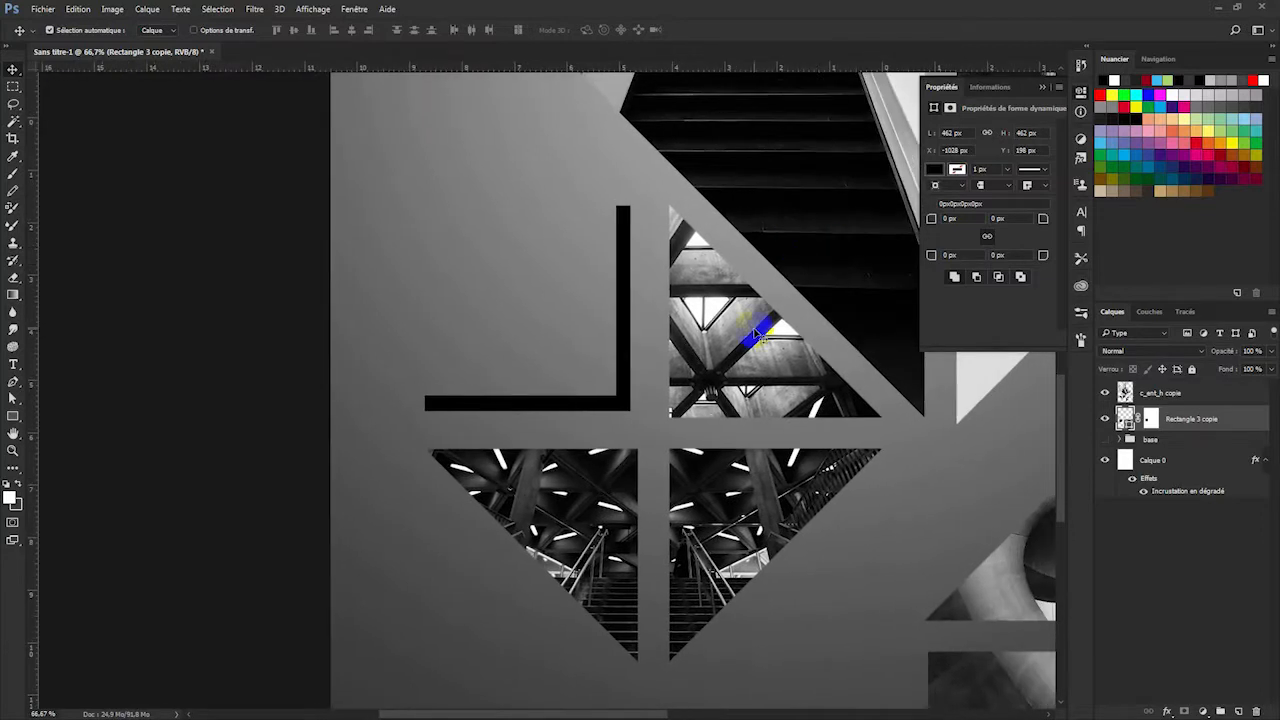
Align the corner of the black L-shaped frame with the edges of the neighbouring triangles, using temporary vertical and horizontal guides.
drag(36, 246, 638, 300)
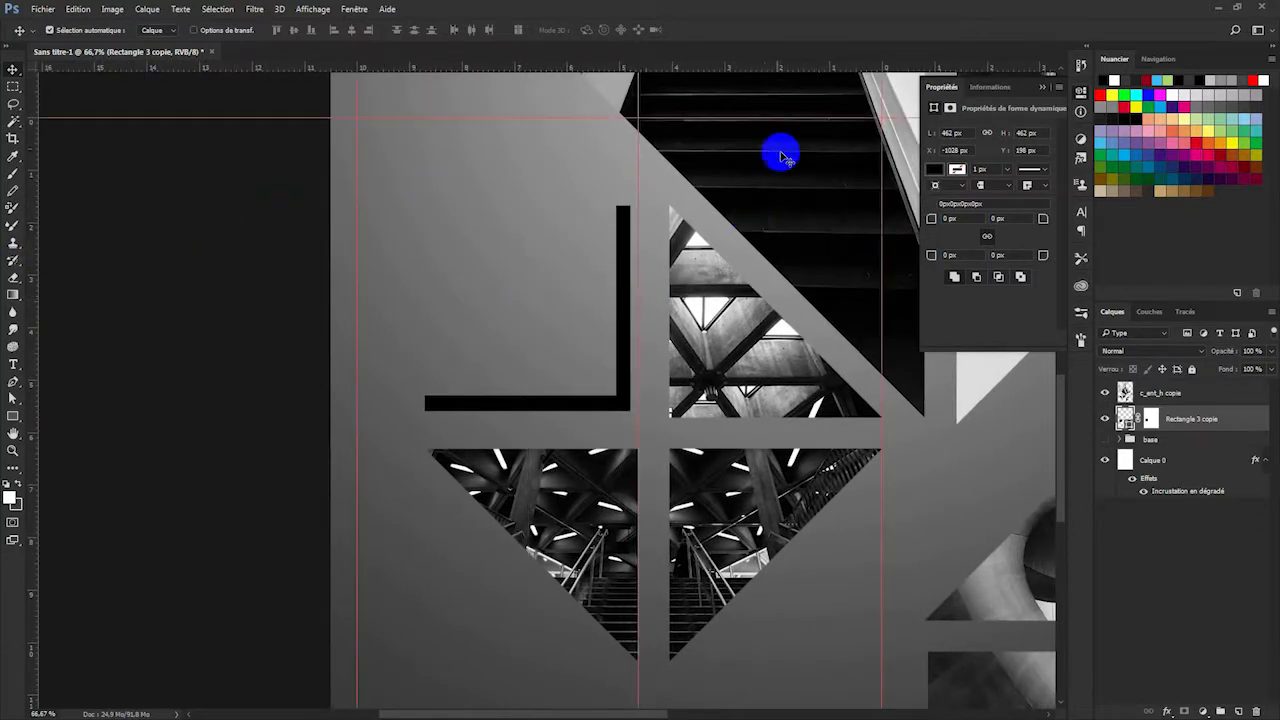
drag(723, 65, 765, 418)
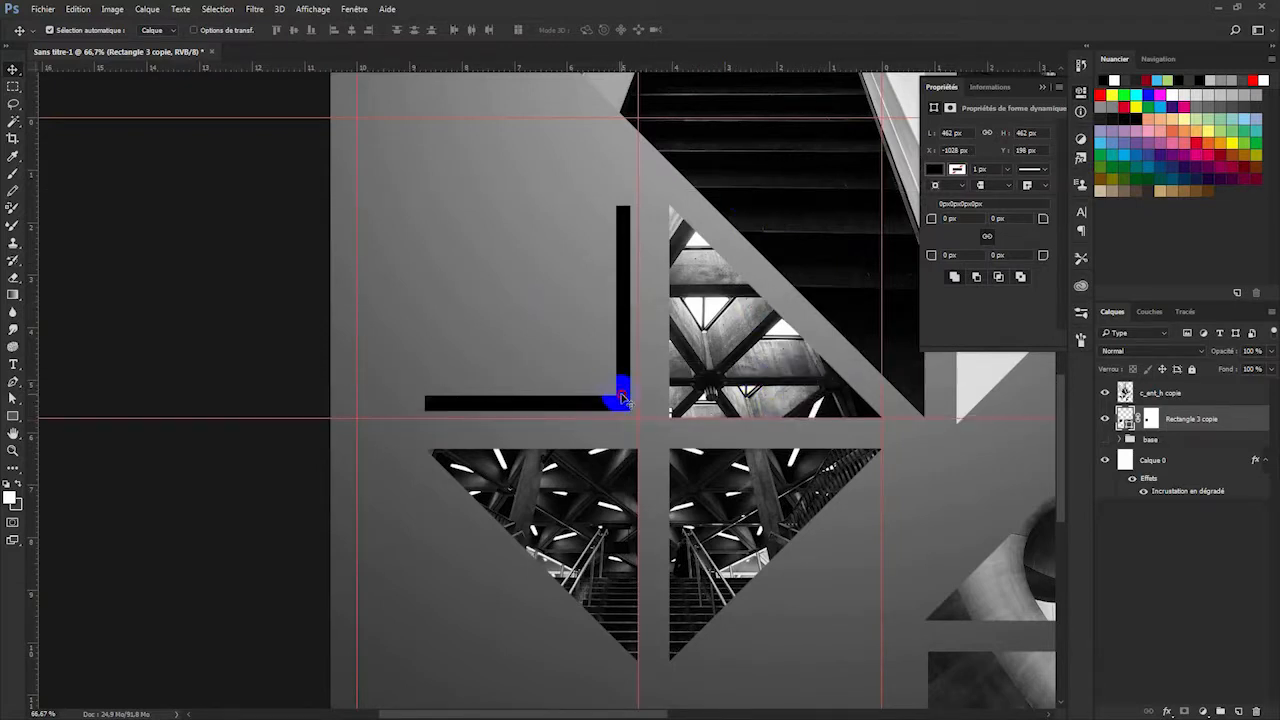
drag(622, 398, 630, 404)
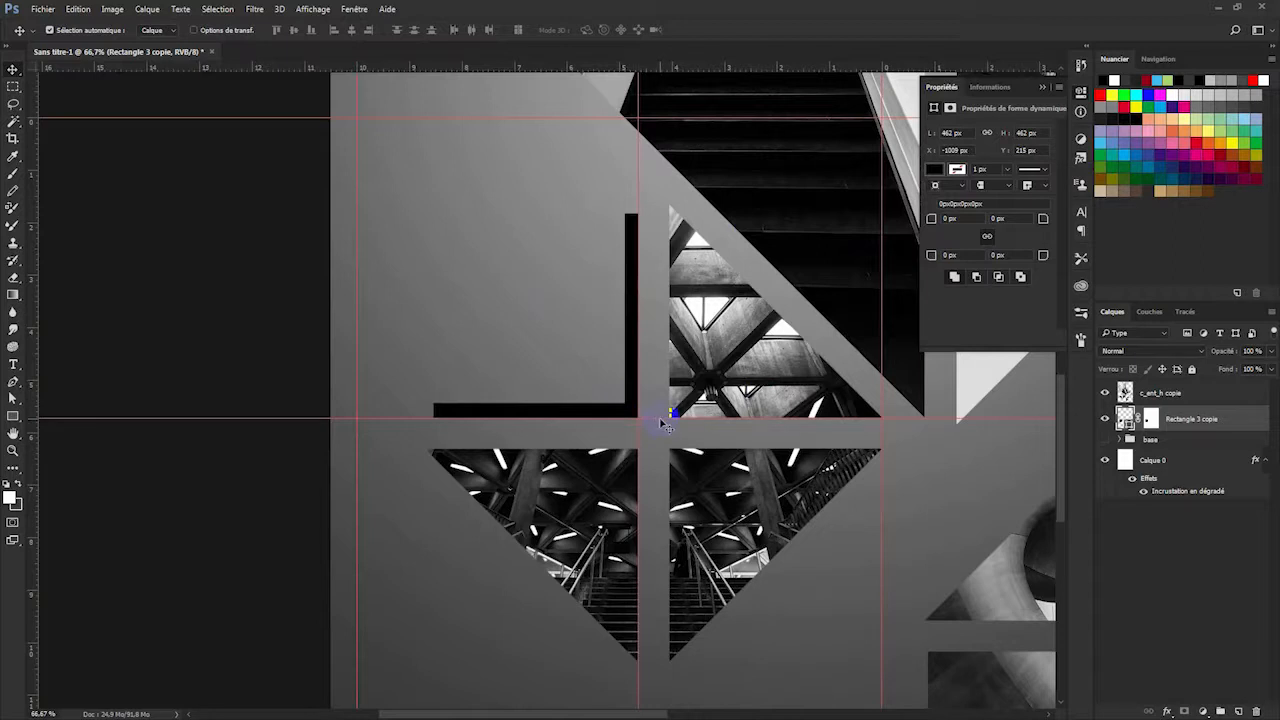
drag(194, 418, 234, 6)
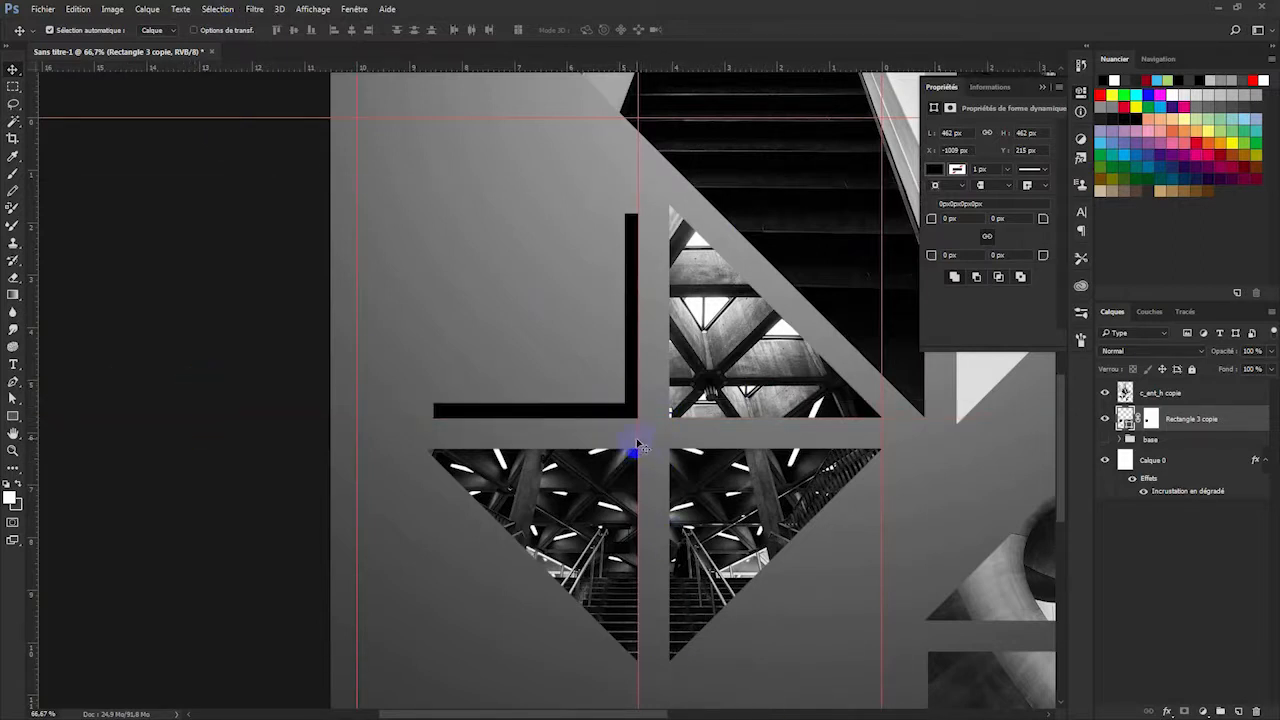
drag(638, 440, 20, 478)
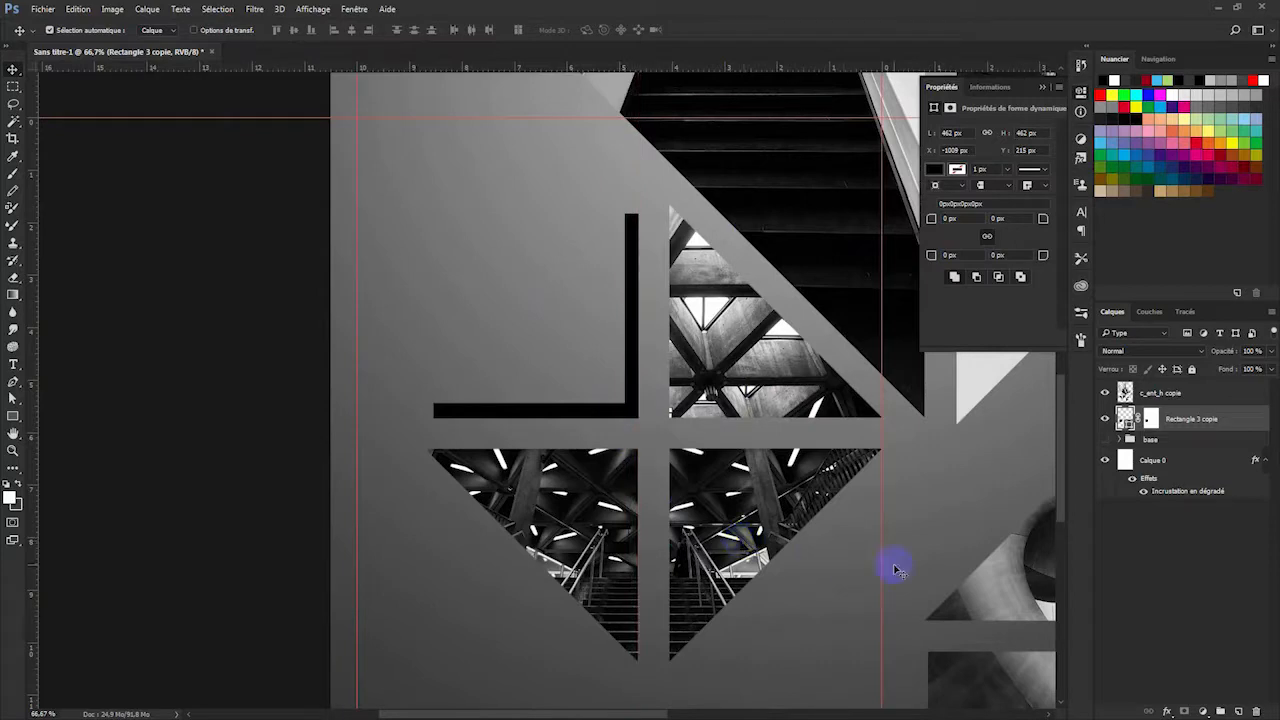
Change the L-shaped frame's fill to dark grey #323232, sampled from the artwork.
key(ctrl+minus)
key(ctrl+minus)
key(ctrl+minus)
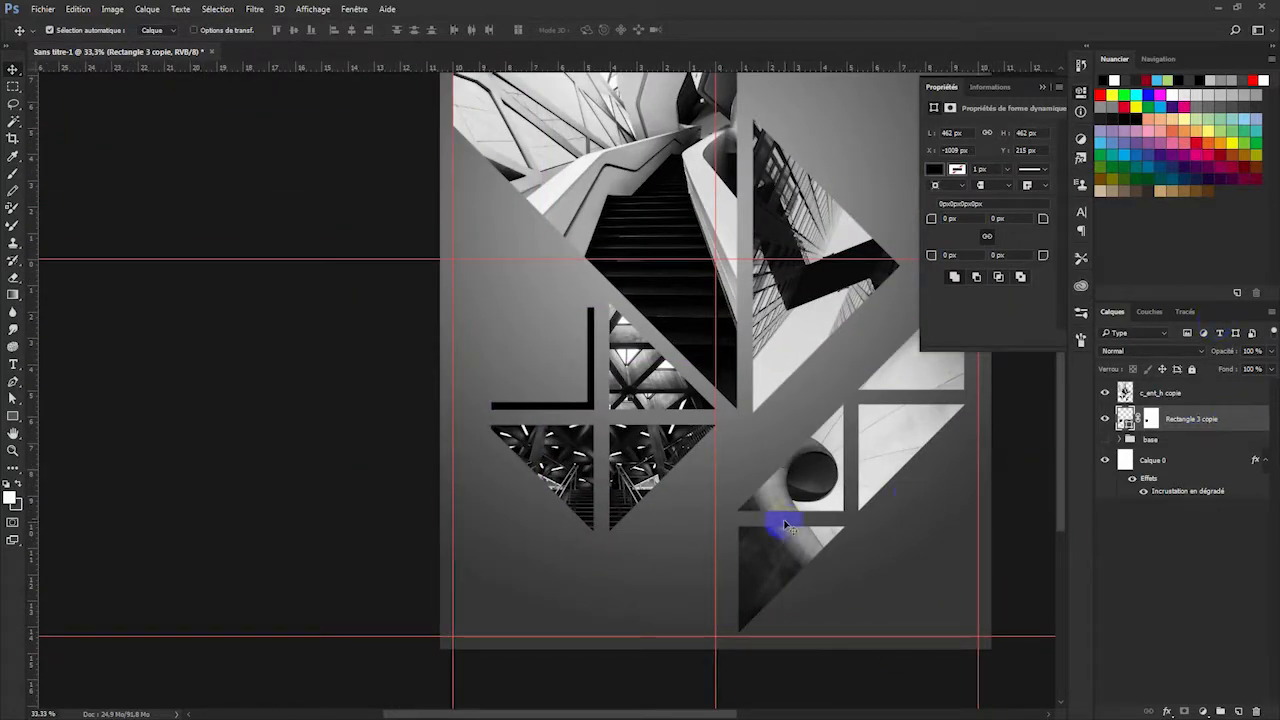
drag(766, 394, 687, 499)
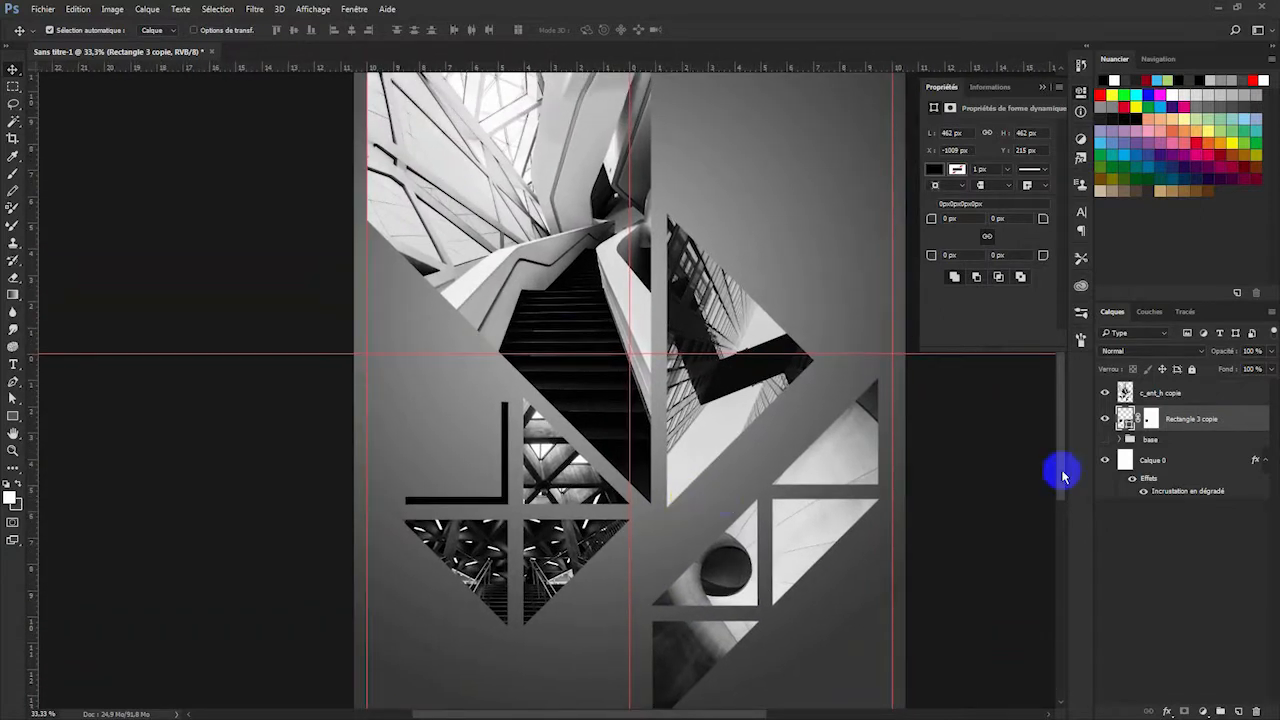
click(1152, 419)
click(1126, 419)
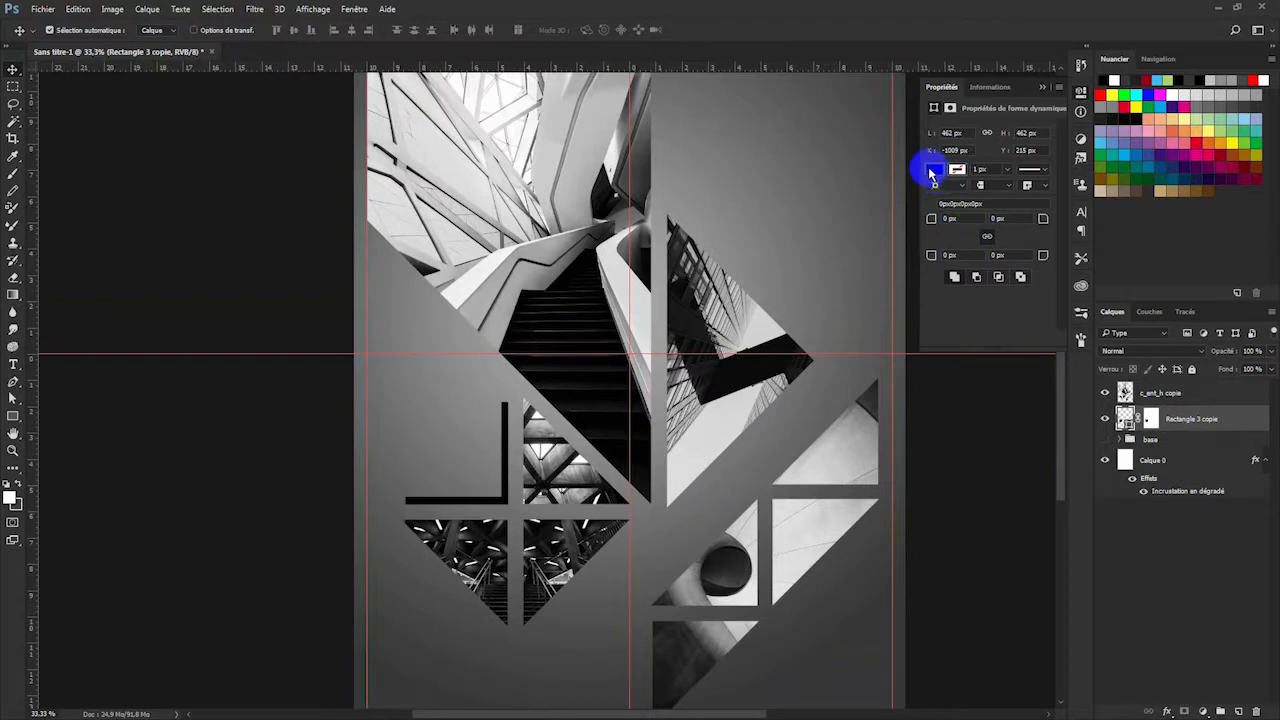
click(932, 168)
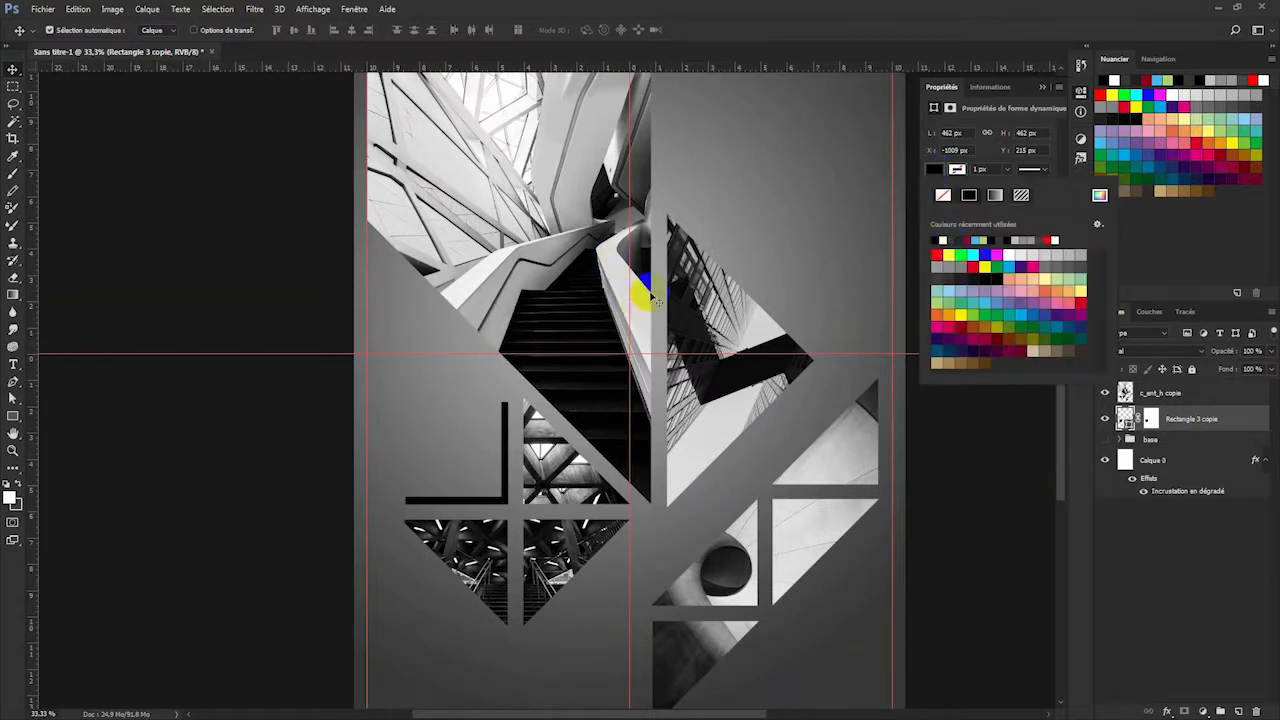
click(1099, 195)
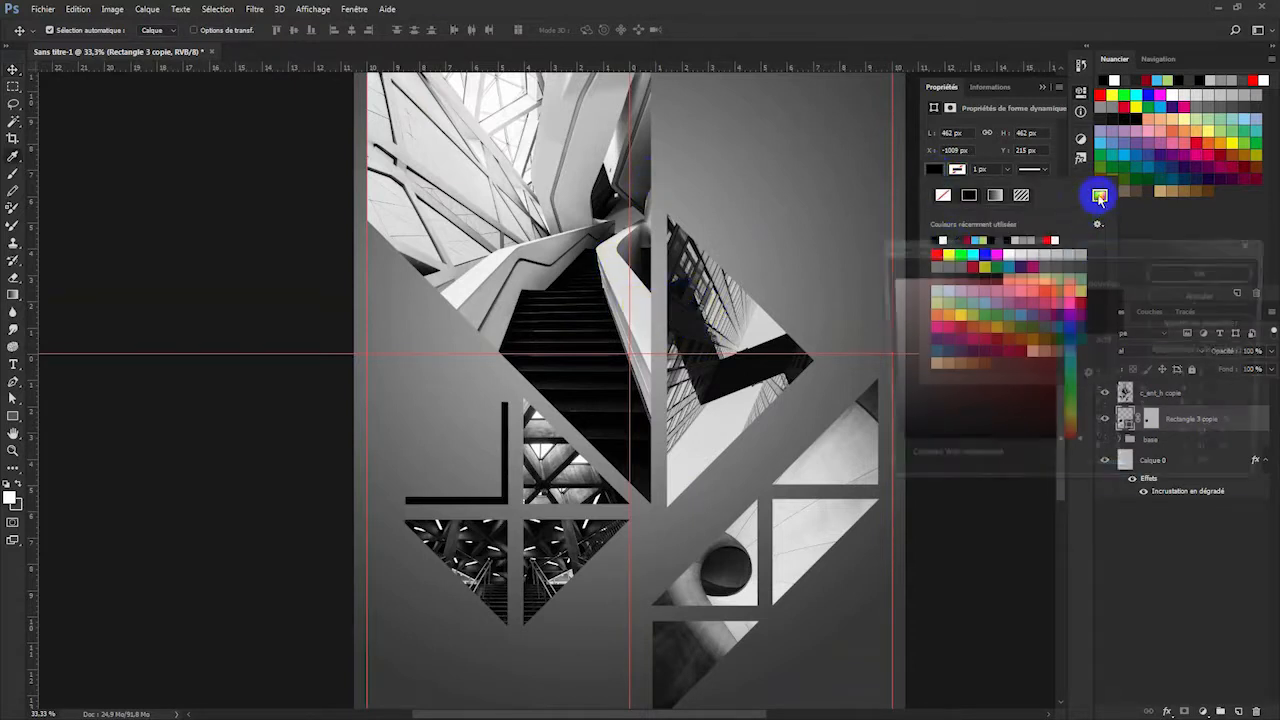
click(643, 178)
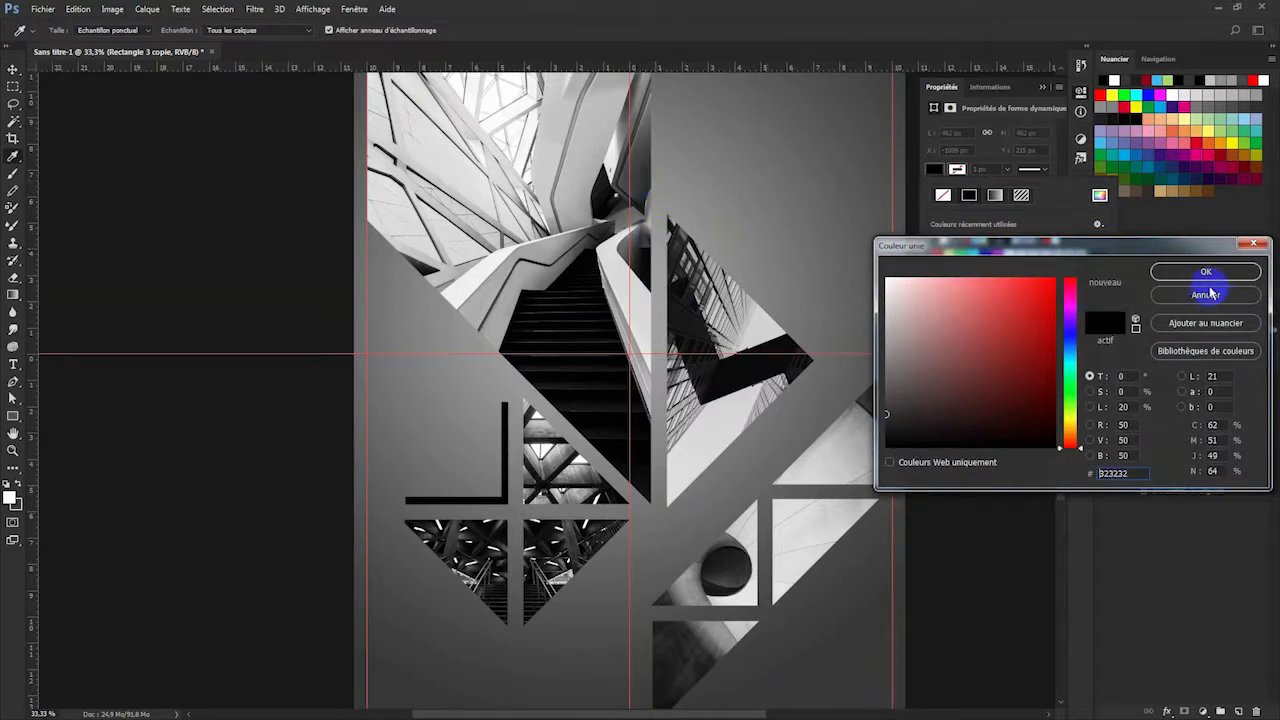
click(1208, 273)
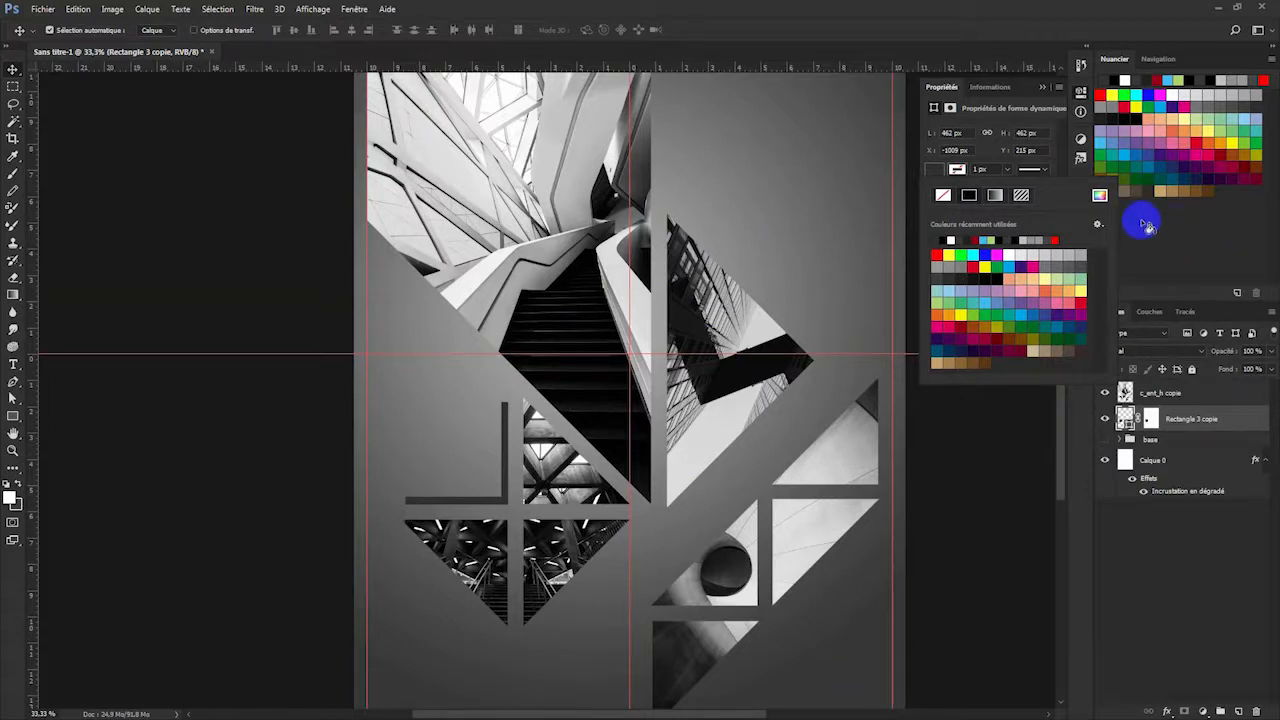
click(1041, 86)
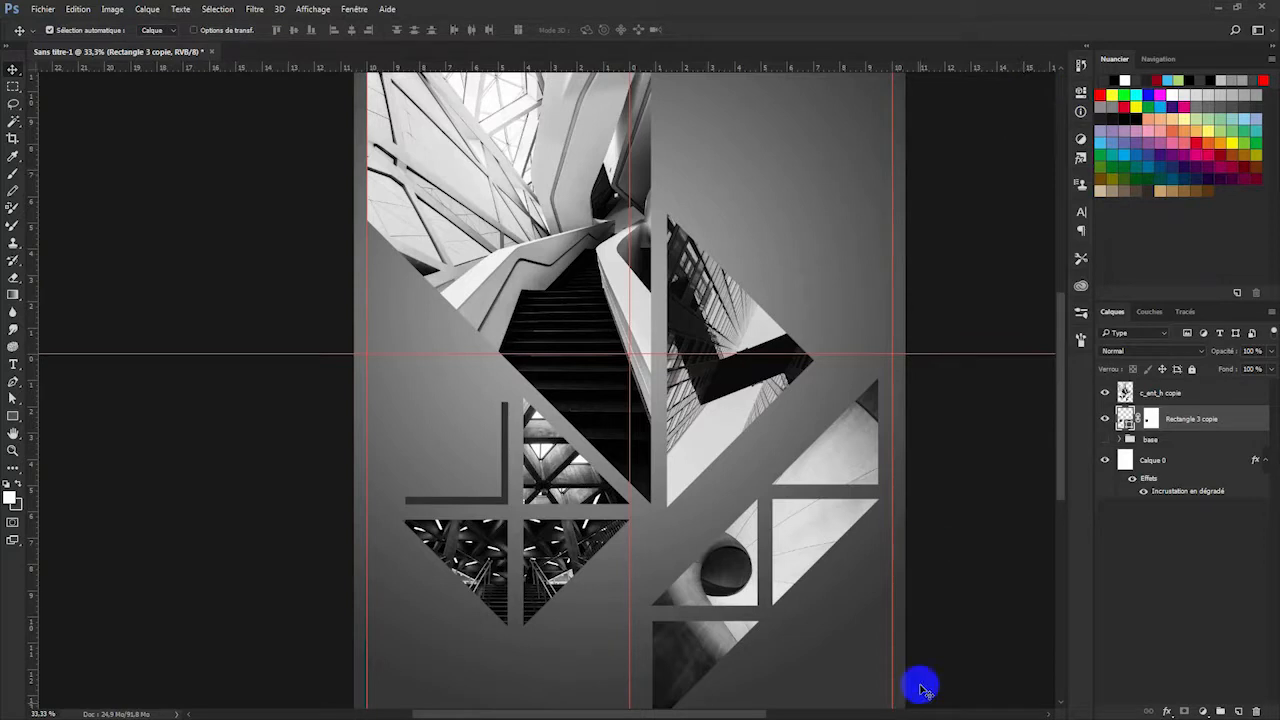
Add the white text "DU 28" in 24 pt Roboto Bold inside the L-shaped frame.
right_click(1218, 426)
click(943, 453)
click(13, 364)
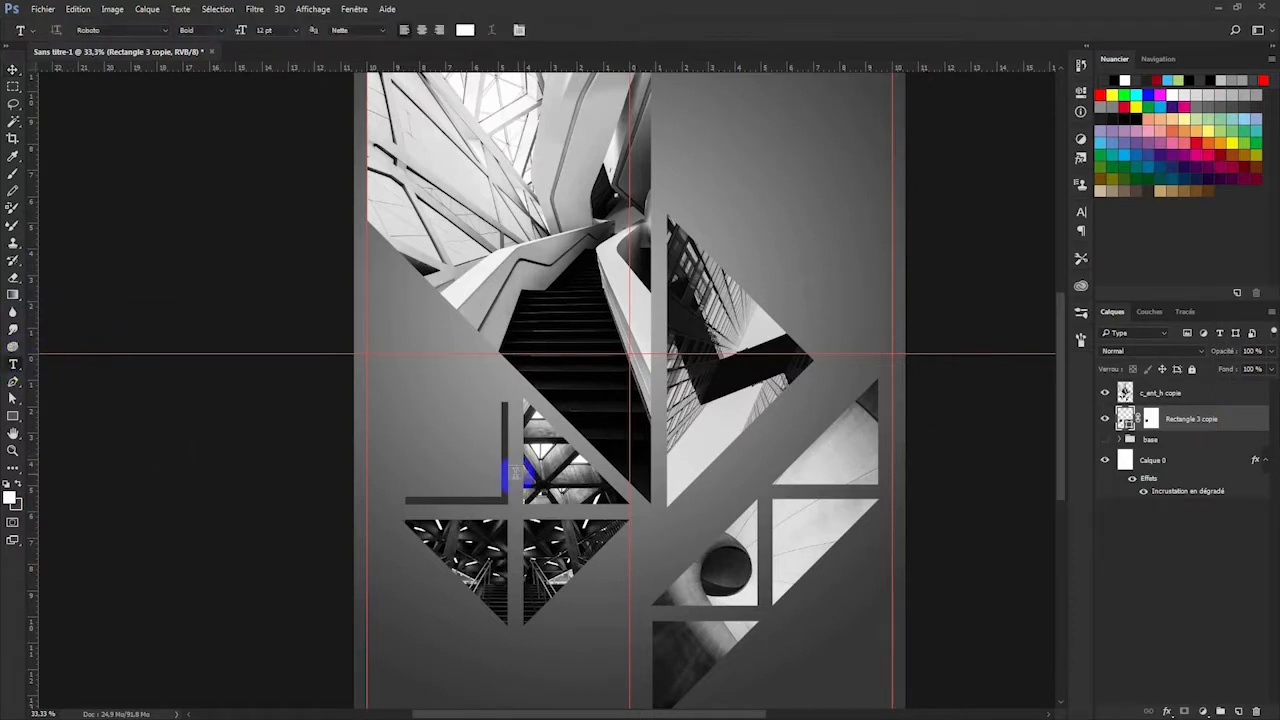
click(393, 408)
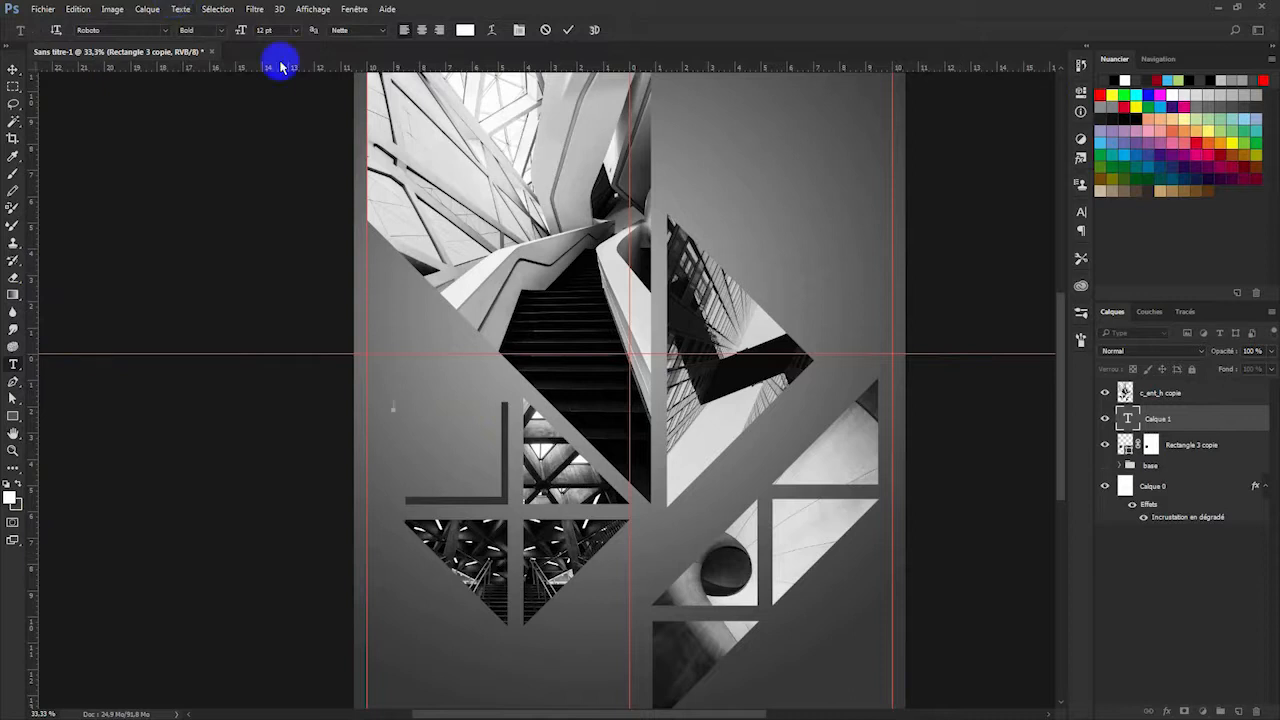
click(294, 31)
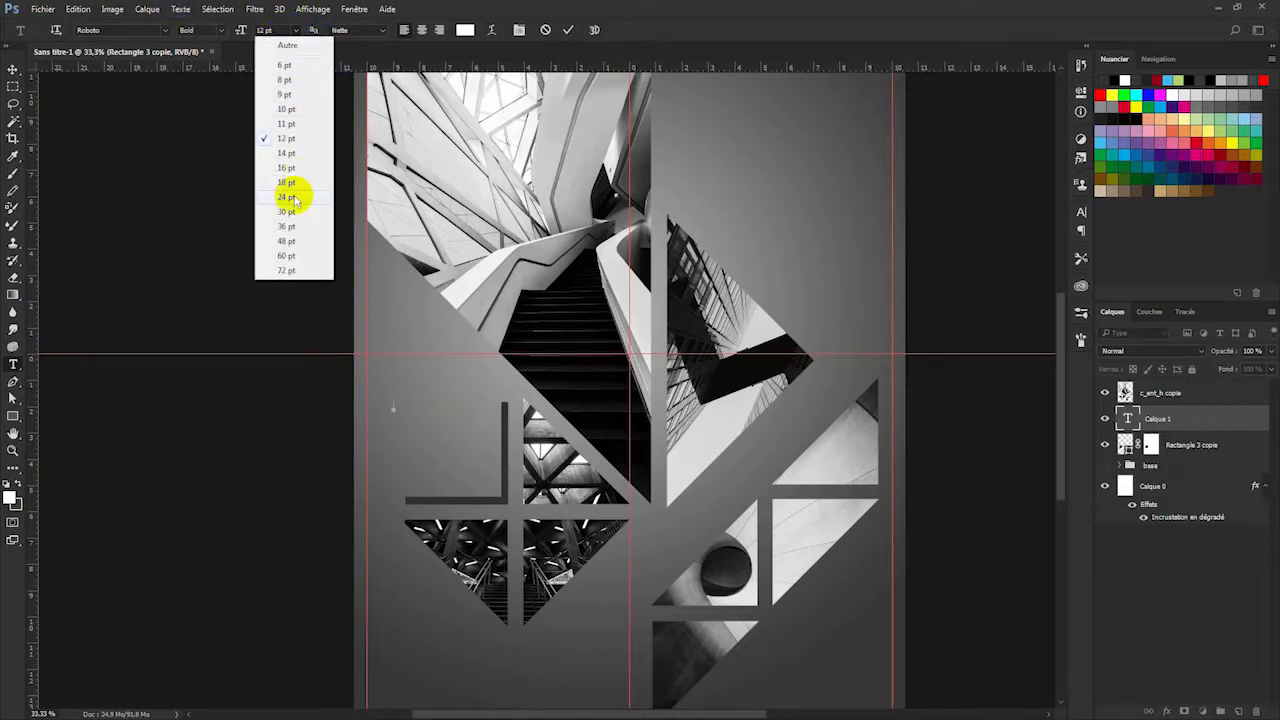
click(290, 197)
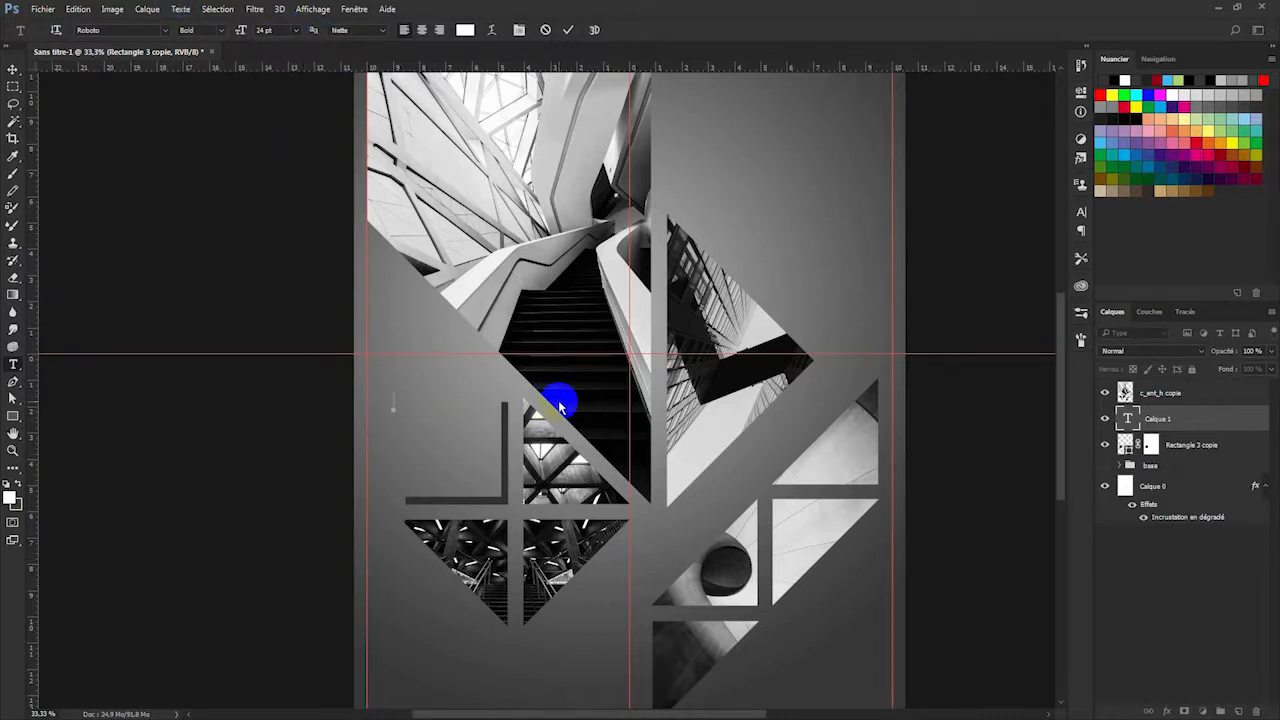
text(DU 28)
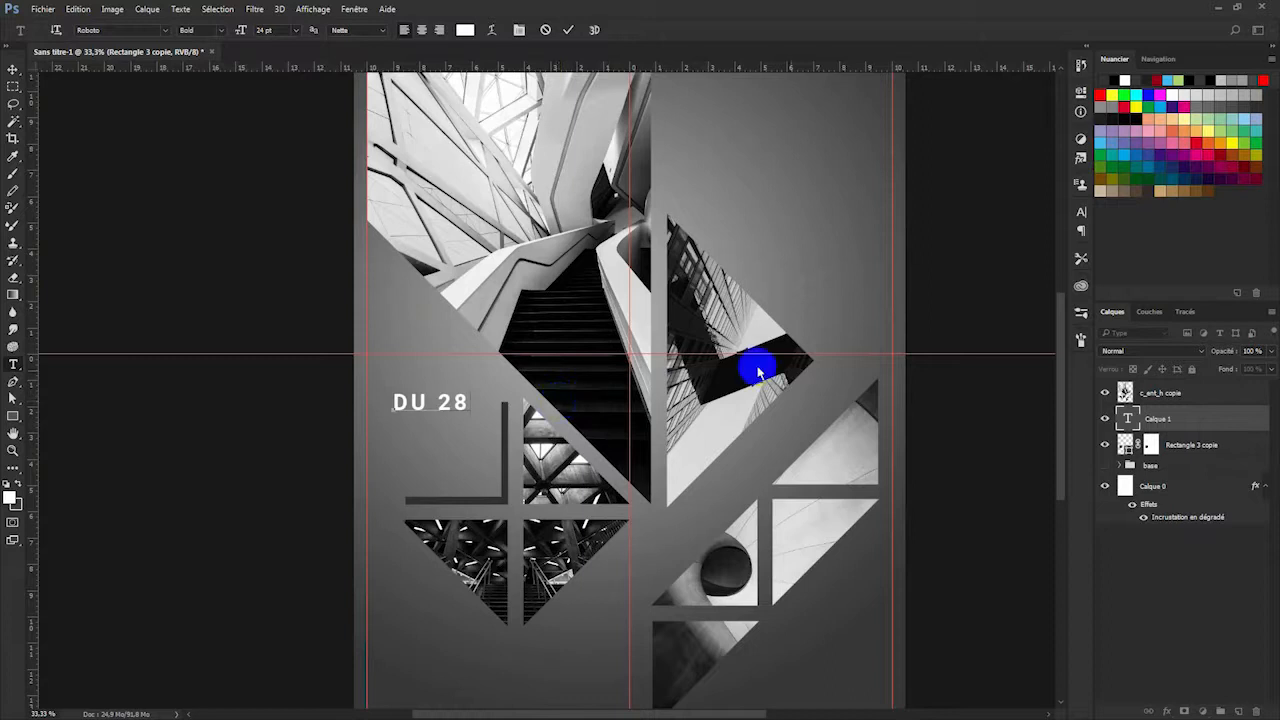
click(1165, 419)
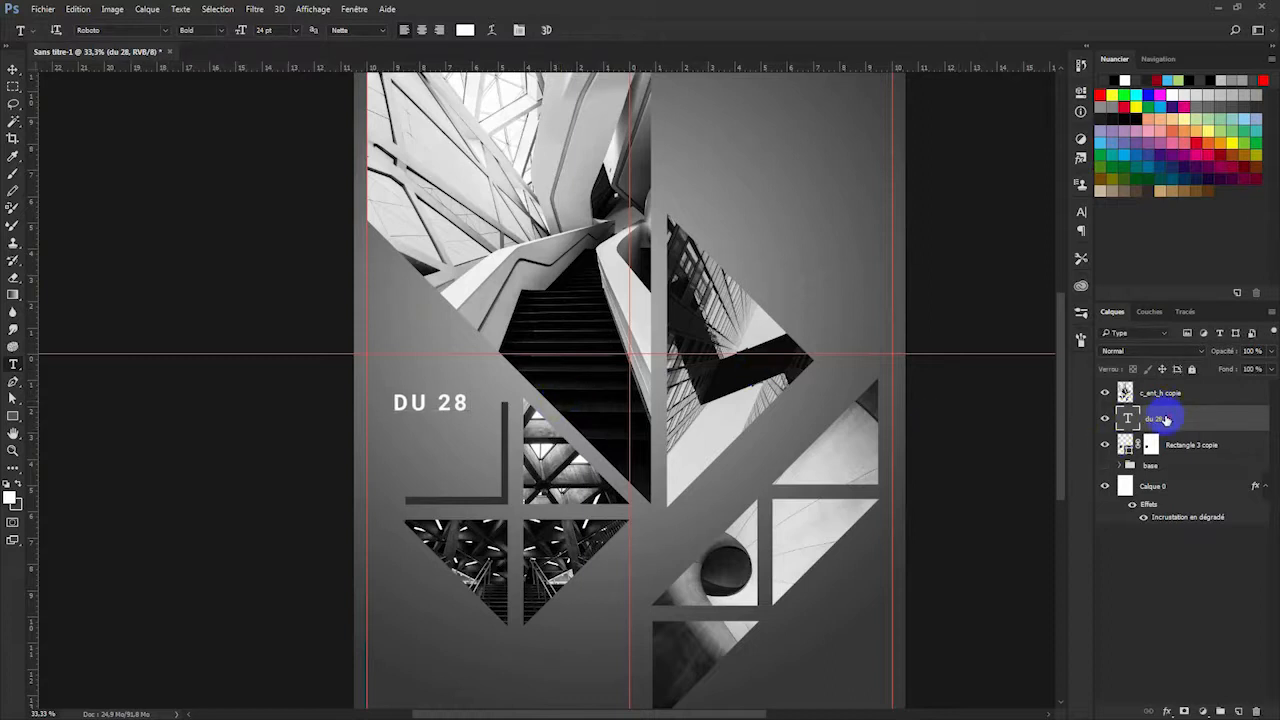
Duplicate the "DU 28" text layer and change the copy's text to "AU 29".
key(ctrl+j)
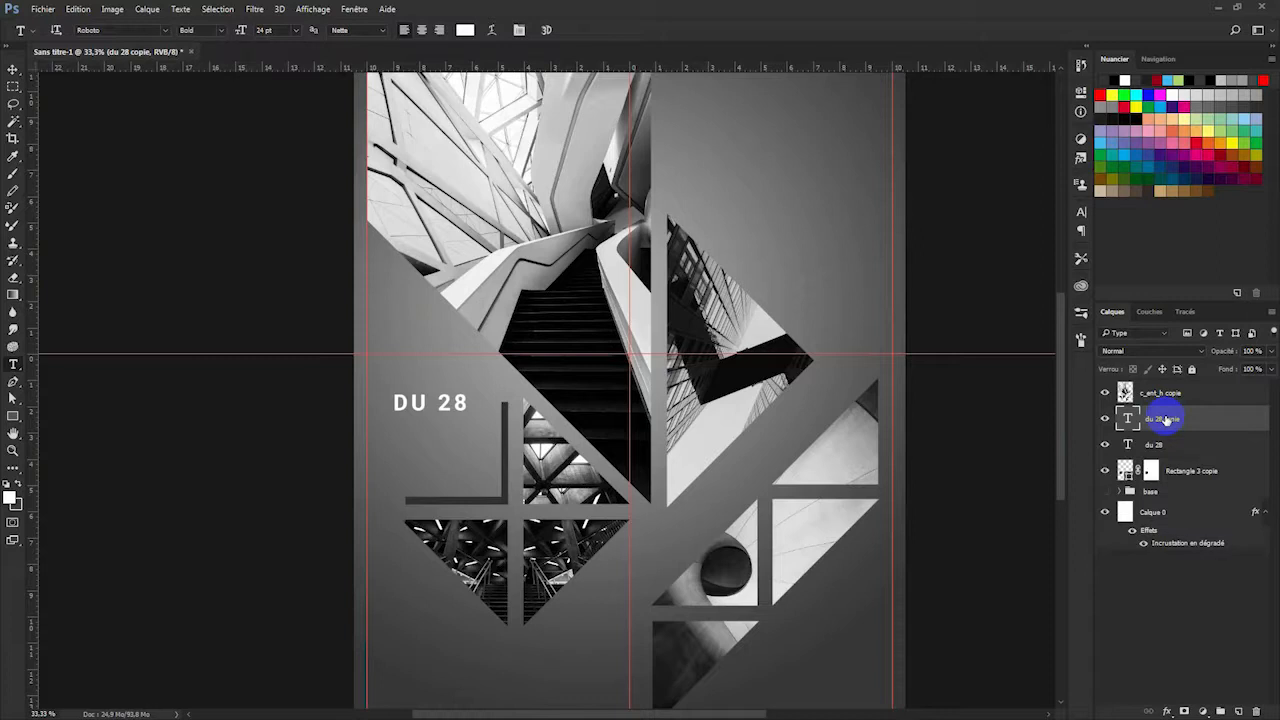
double_click(1128, 418)
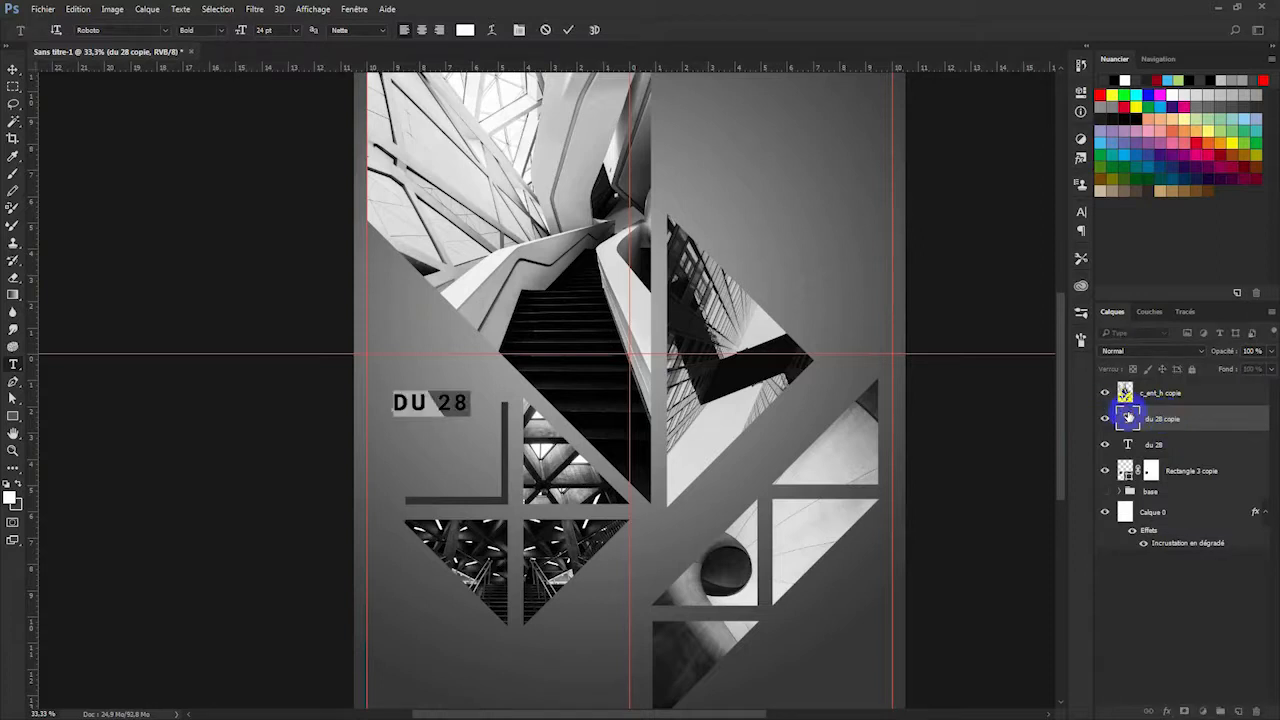
key(BackSpace)
text(au)
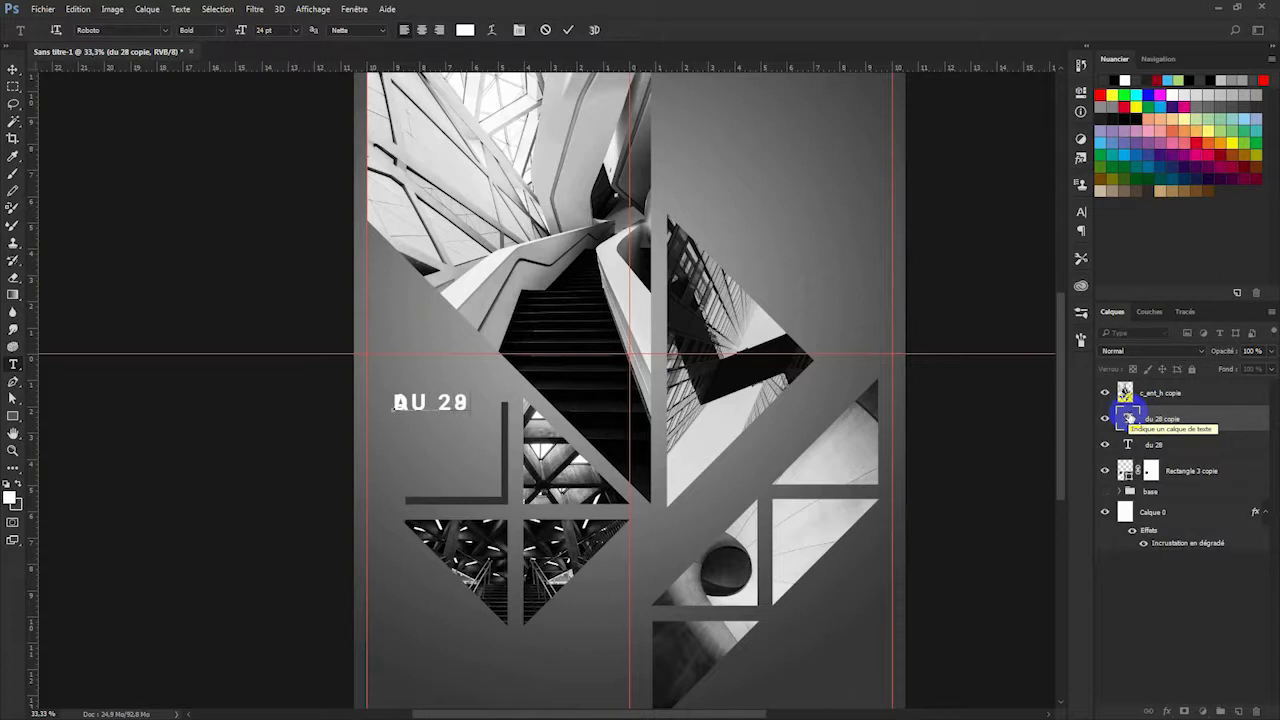
click(1163, 414)
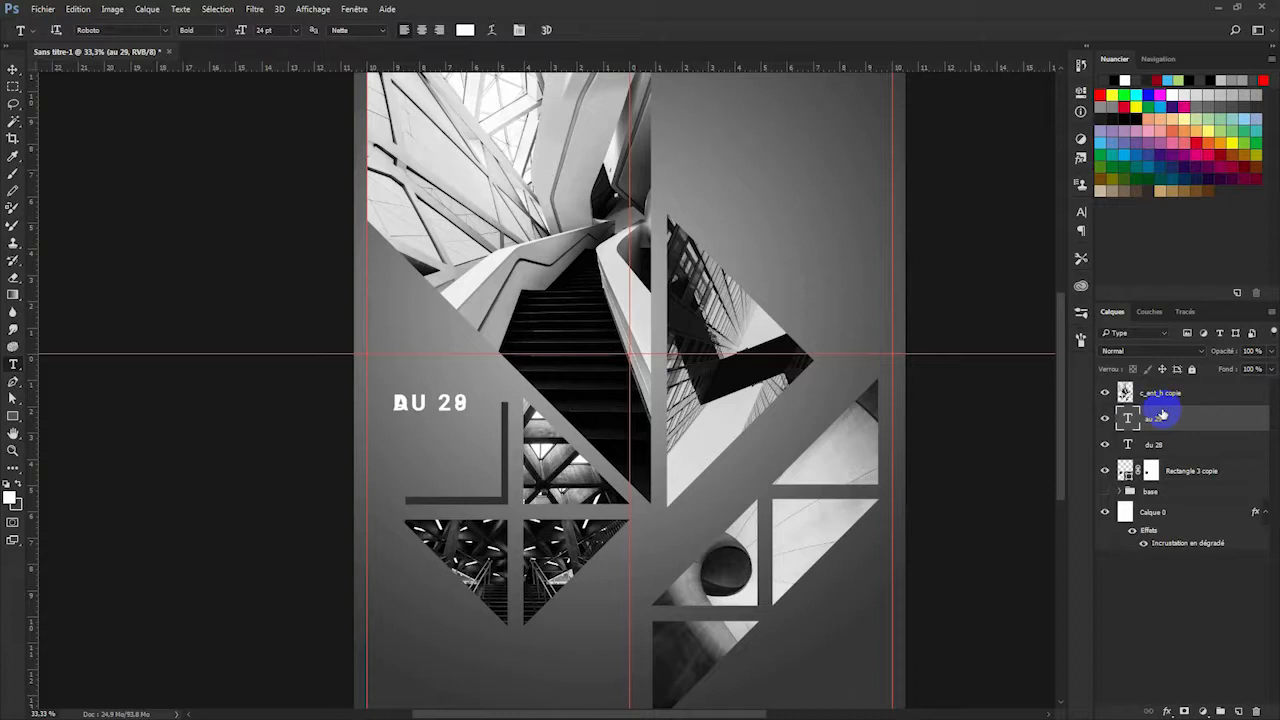
Move the "AU 29" text directly below "DU 28".
key(ctrl+t)
drag(446, 402, 448, 432)
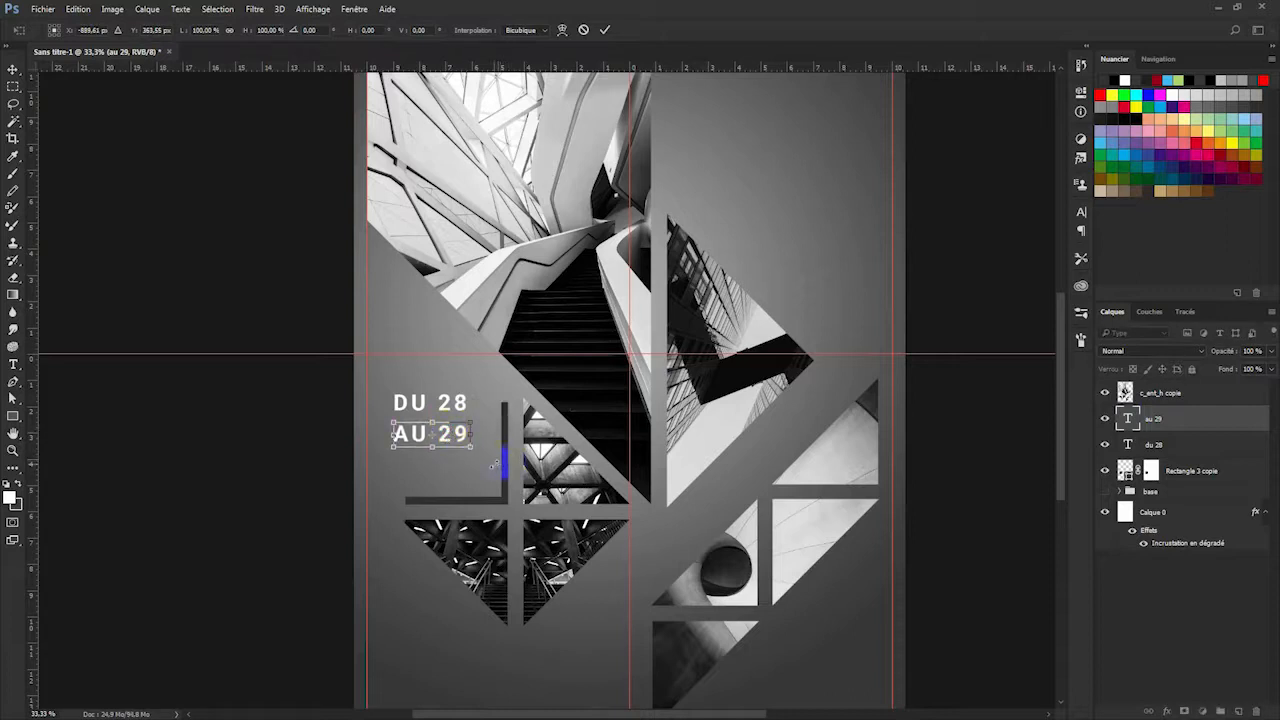
key(Return)
Add the word "AOUT" as vertical text in 24 pt Roboto Bold near the date lines.
click(13, 366)
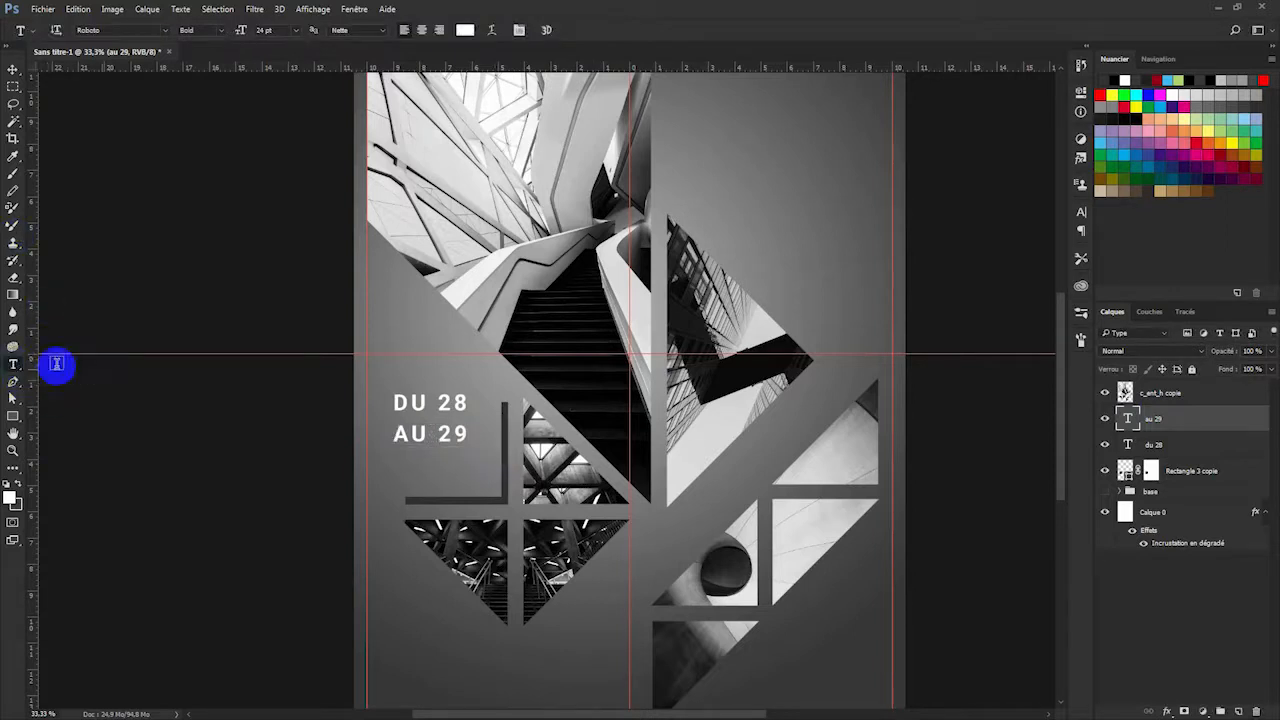
drag(17, 370, 113, 378)
click(393, 338)
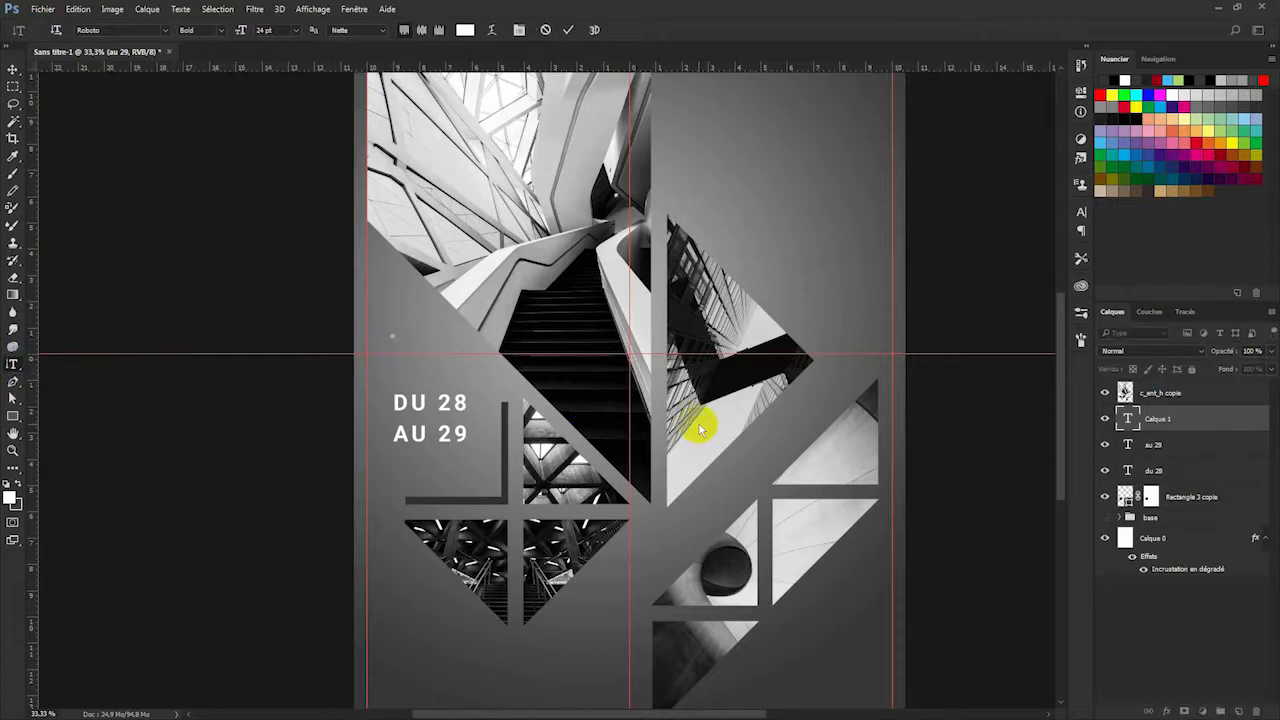
text(A O U )
text(T)
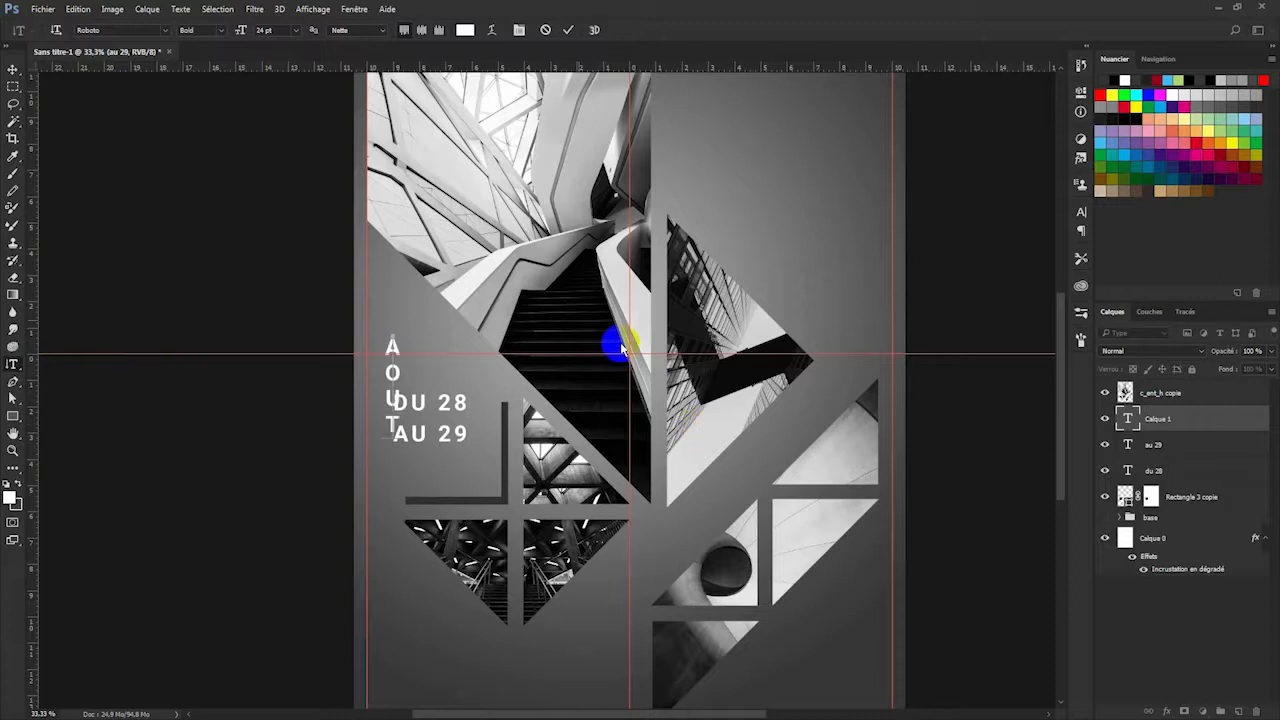
click(13, 69)
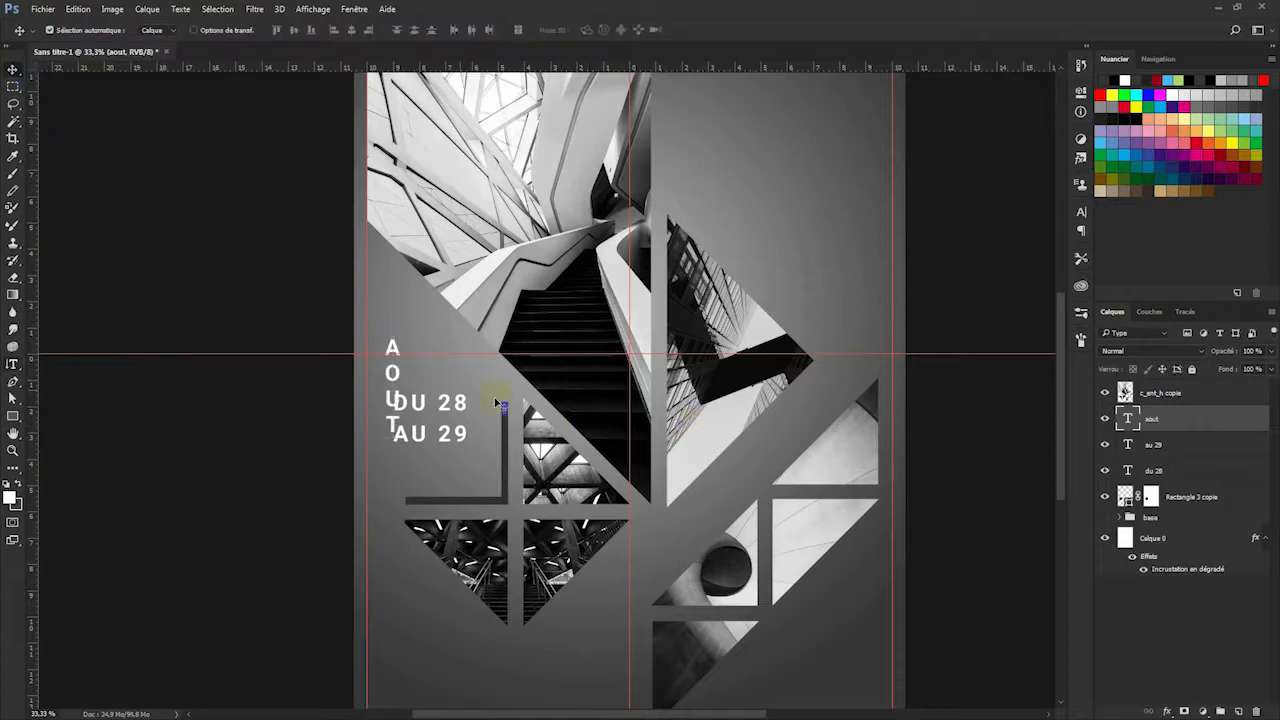
Move the vertical "AOUT" text beside the end of the date lines and scale it down to their combined height.
drag(392, 347, 487, 404)
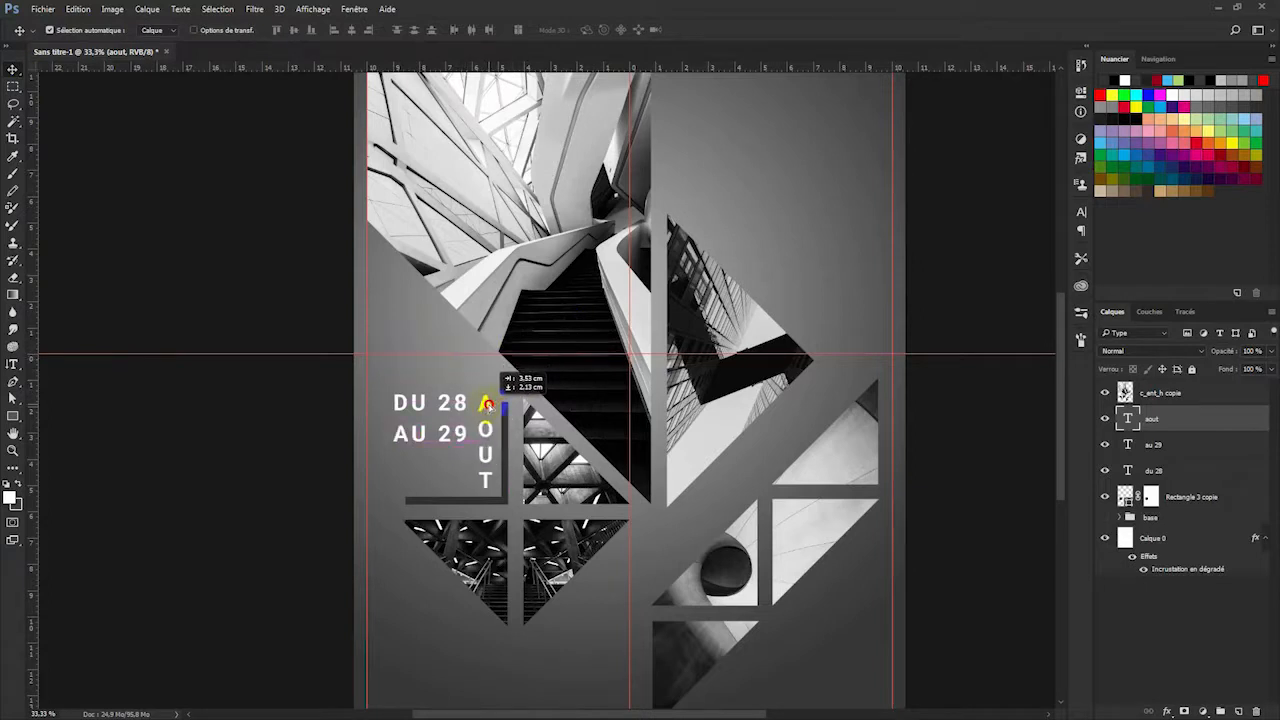
key(ctrl+t)
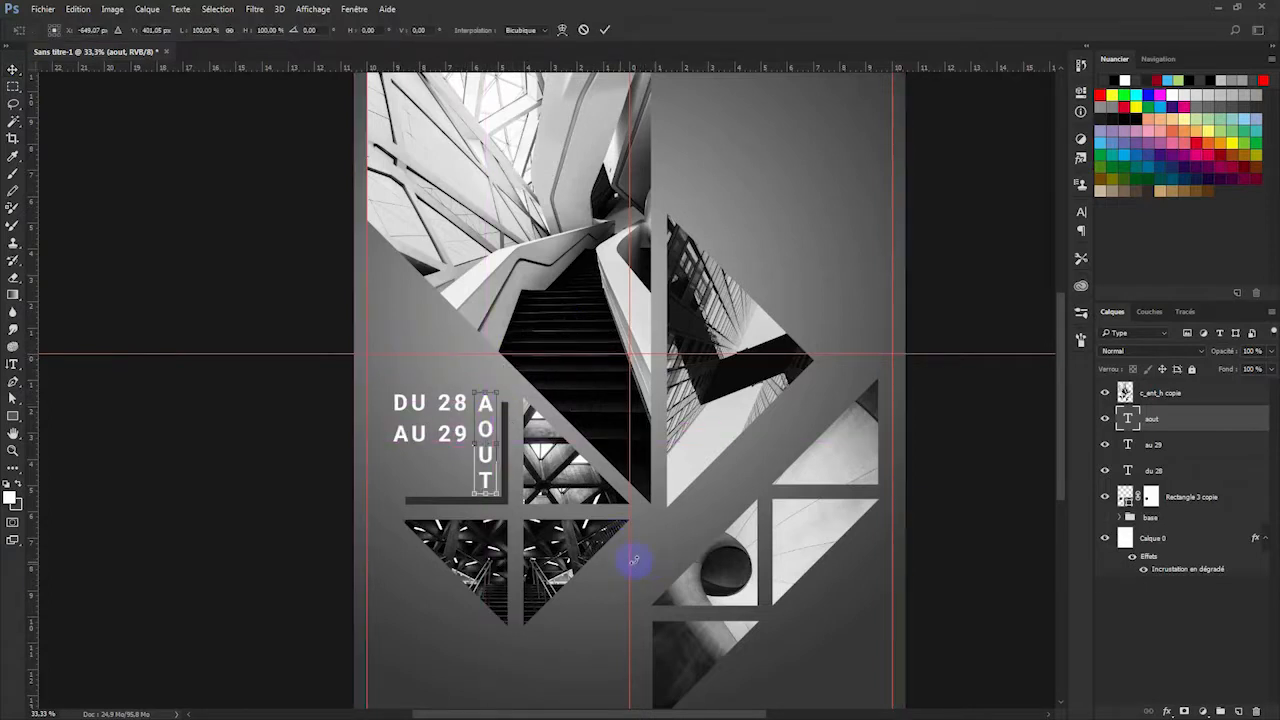
drag(496, 492, 482, 446)
key(Return)
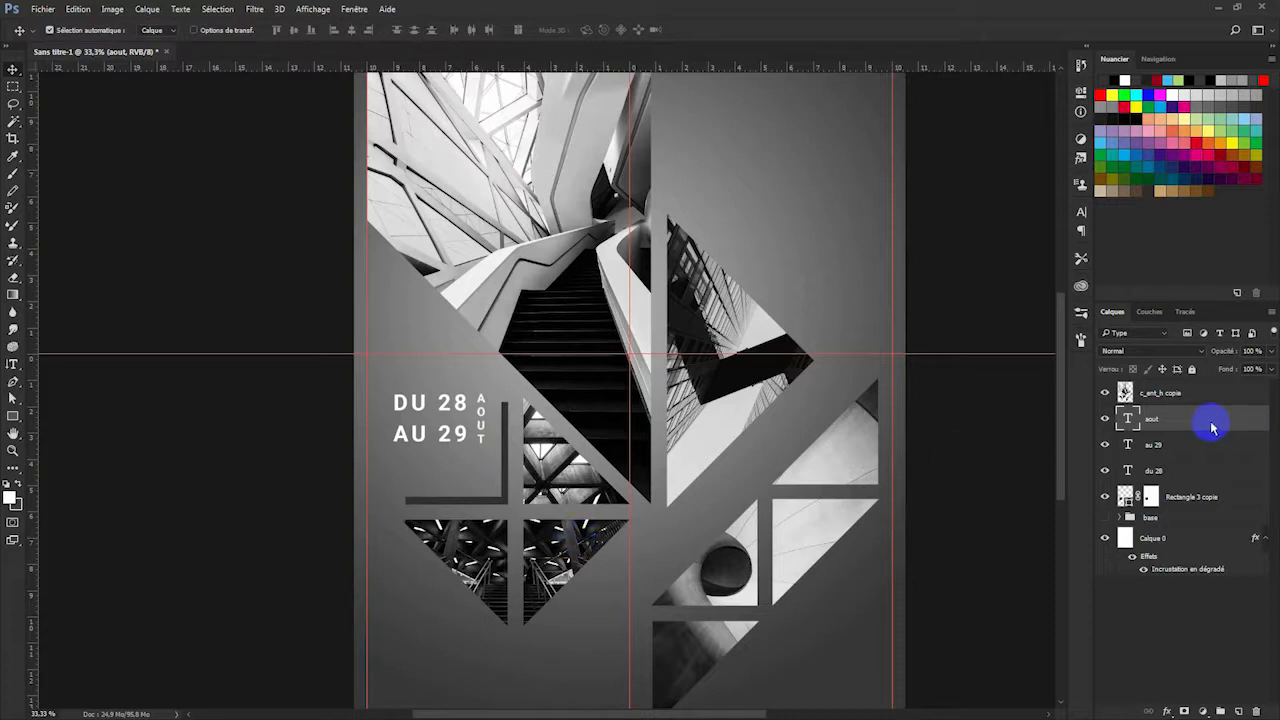
Nudge the vertical "AOUT" text slightly to the right, away from the date lines.
key(Right)
key(Right)
key(Right)
key(Right)
key(Right)
key(Right)
key(Right)
key(Right)
key(Right)
key(Right)
Draw a thin white vertical rectangle, about 19 by 235 px, between the date lines and "AOUT", above the "AU 29" layer.
click(1180, 446)
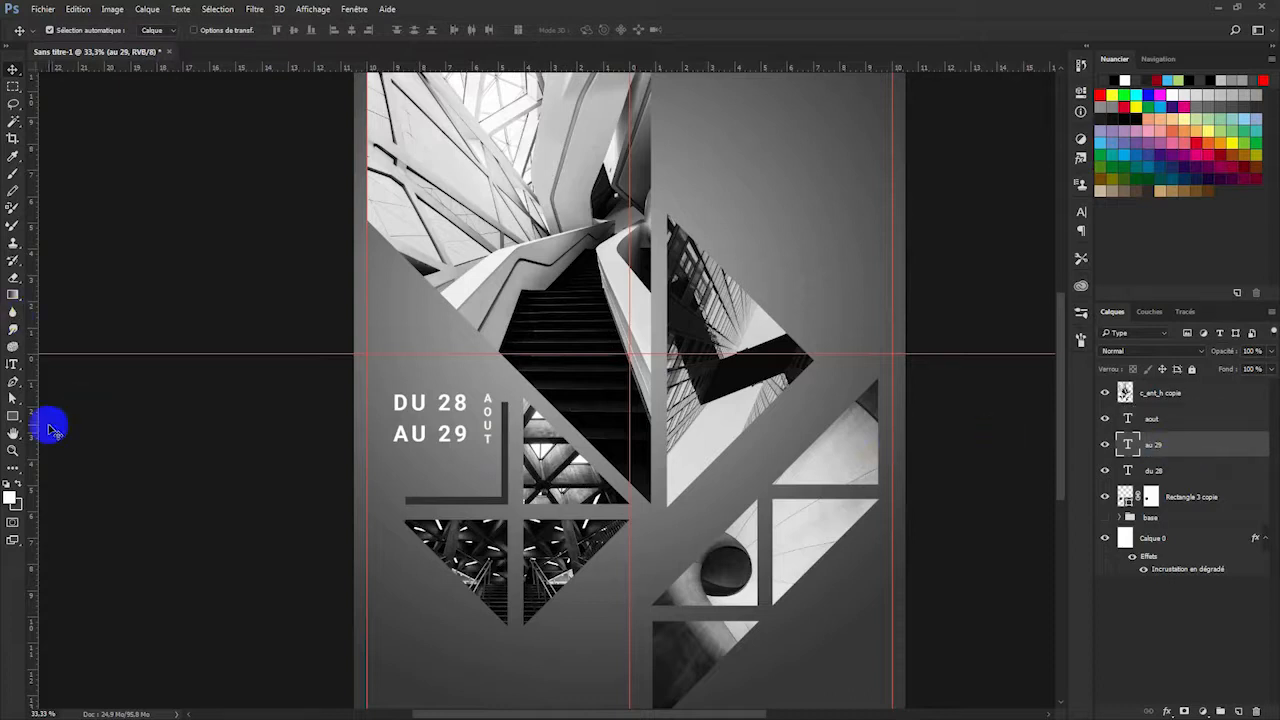
click(13, 416)
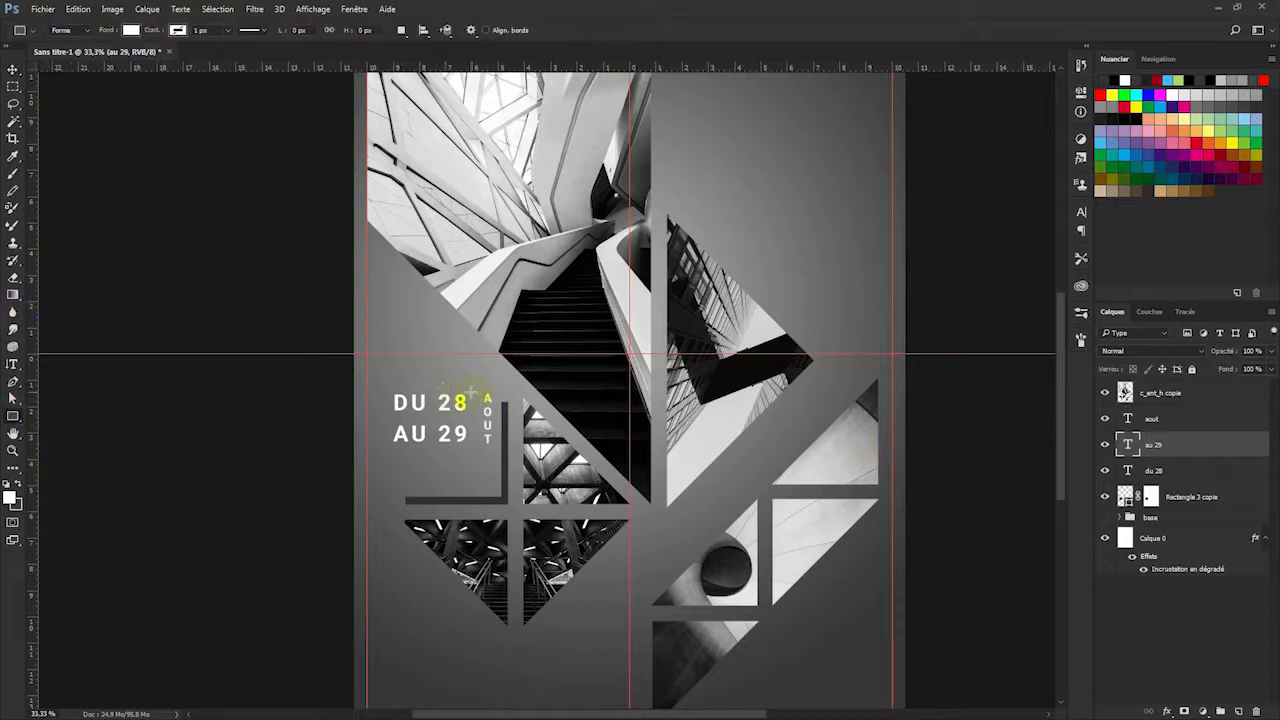
drag(472, 396, 475, 445)
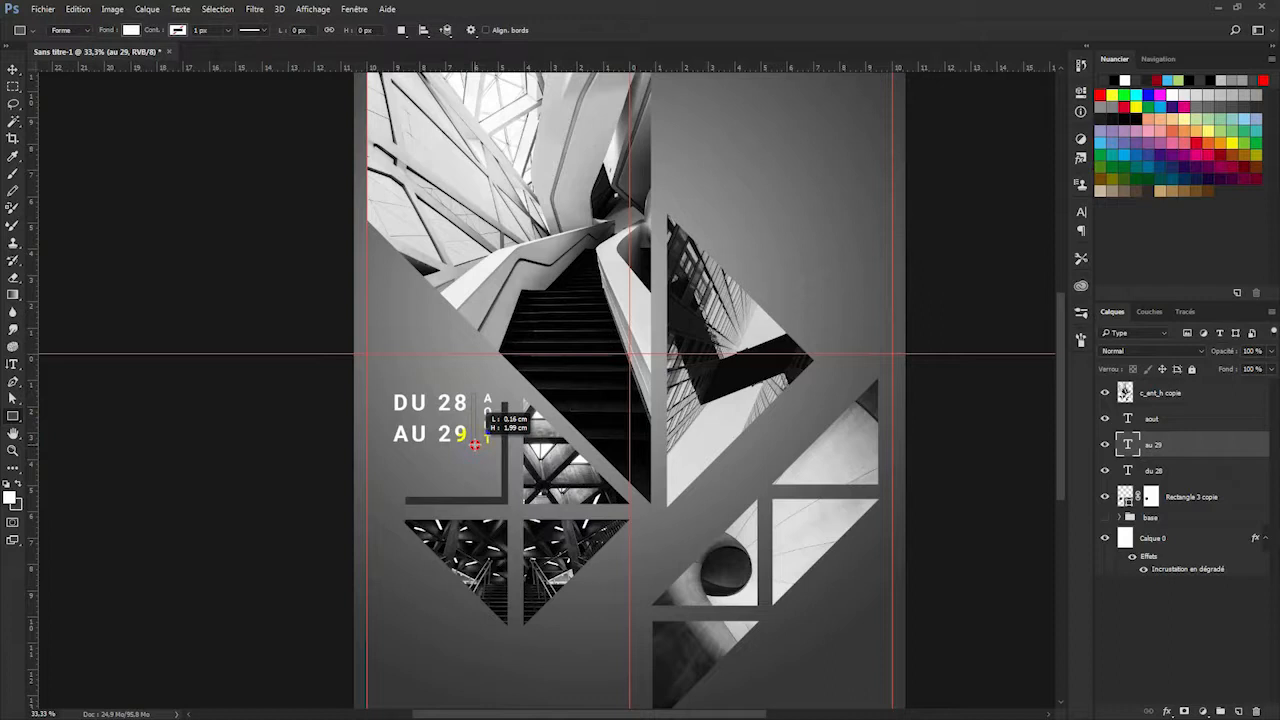
drag(475, 445, 475, 446)
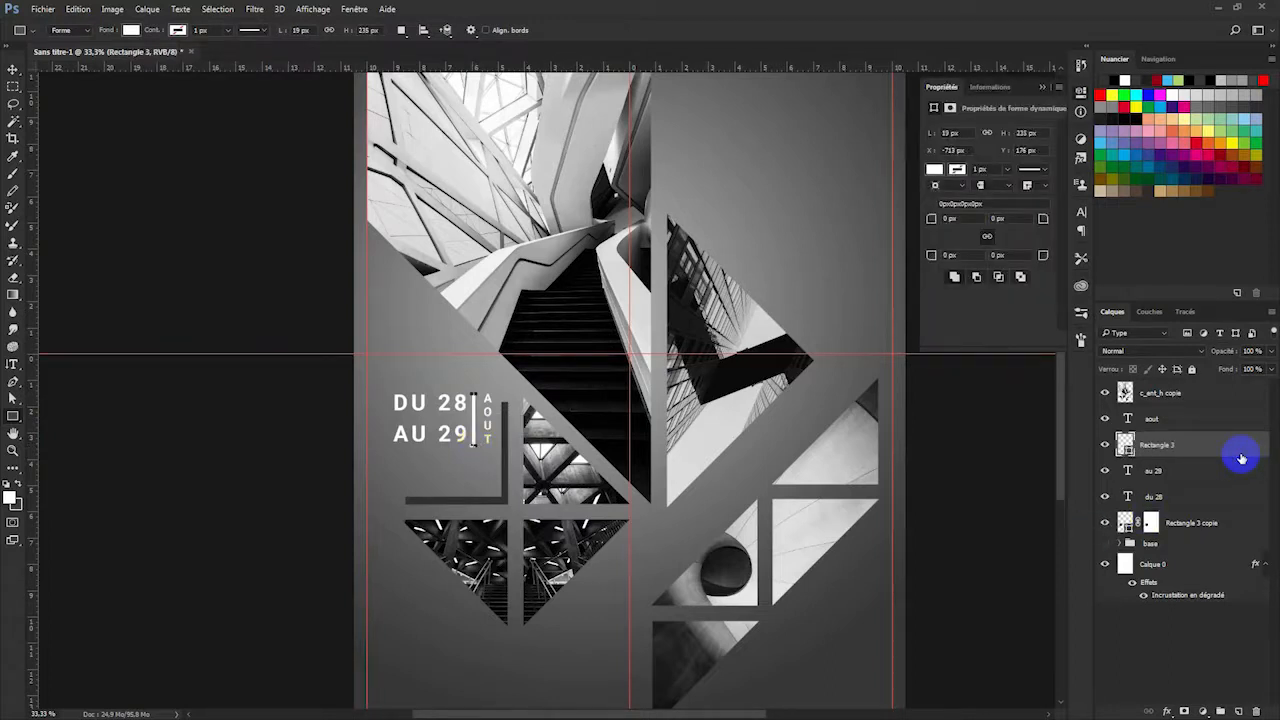
Fill the thin vertical rectangle beside the date lines with the dark grey #323232 sampled from the L-shaped frame.
click(932, 170)
click(510, 484)
click(1100, 195)
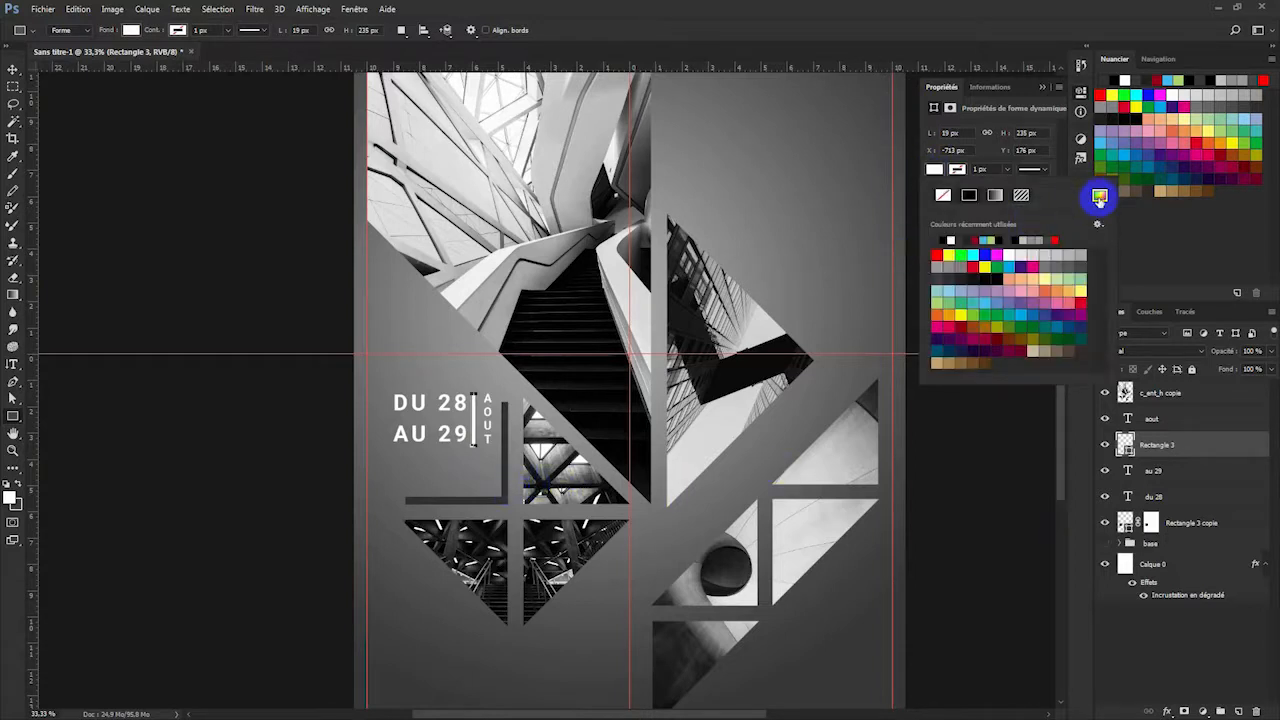
click(500, 492)
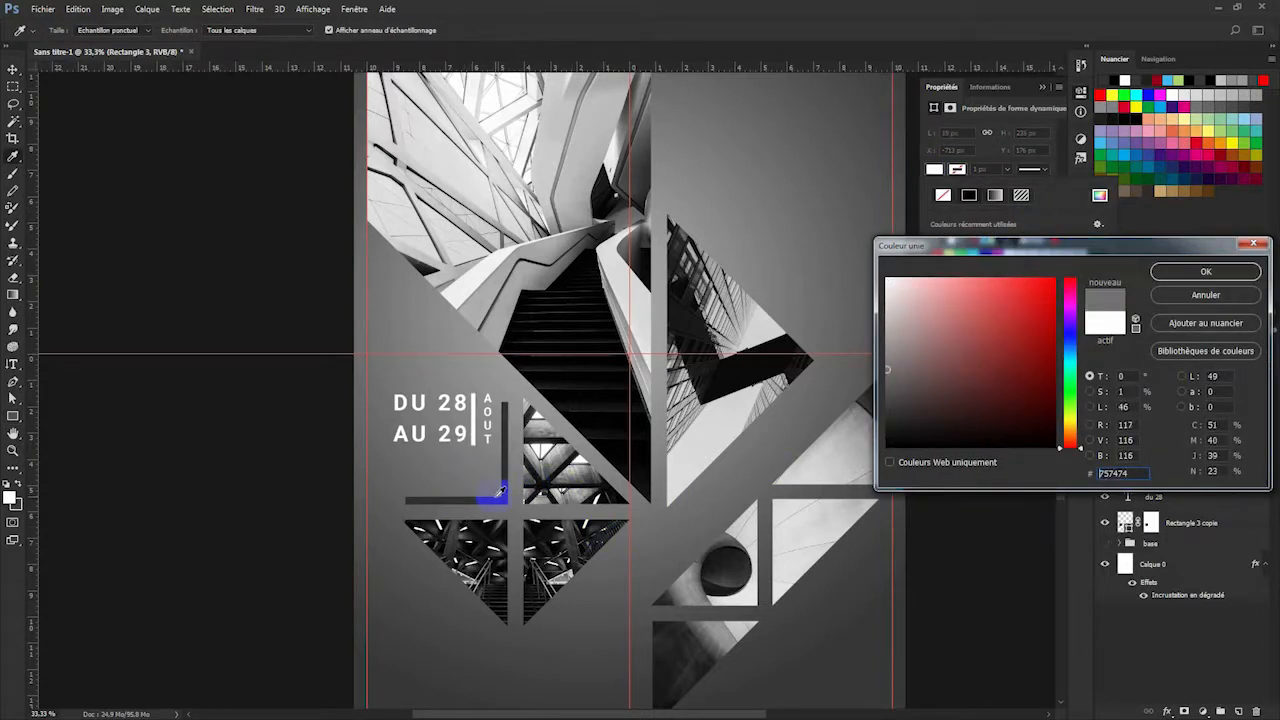
click(500, 492)
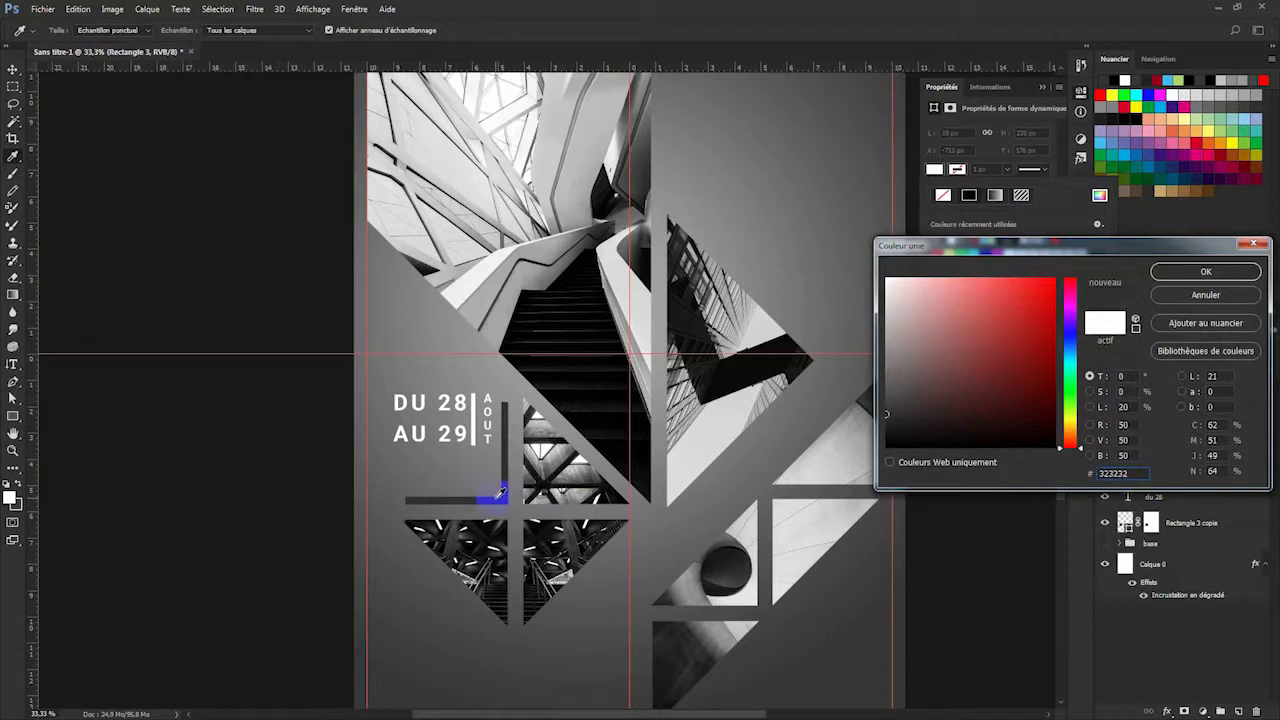
click(1232, 268)
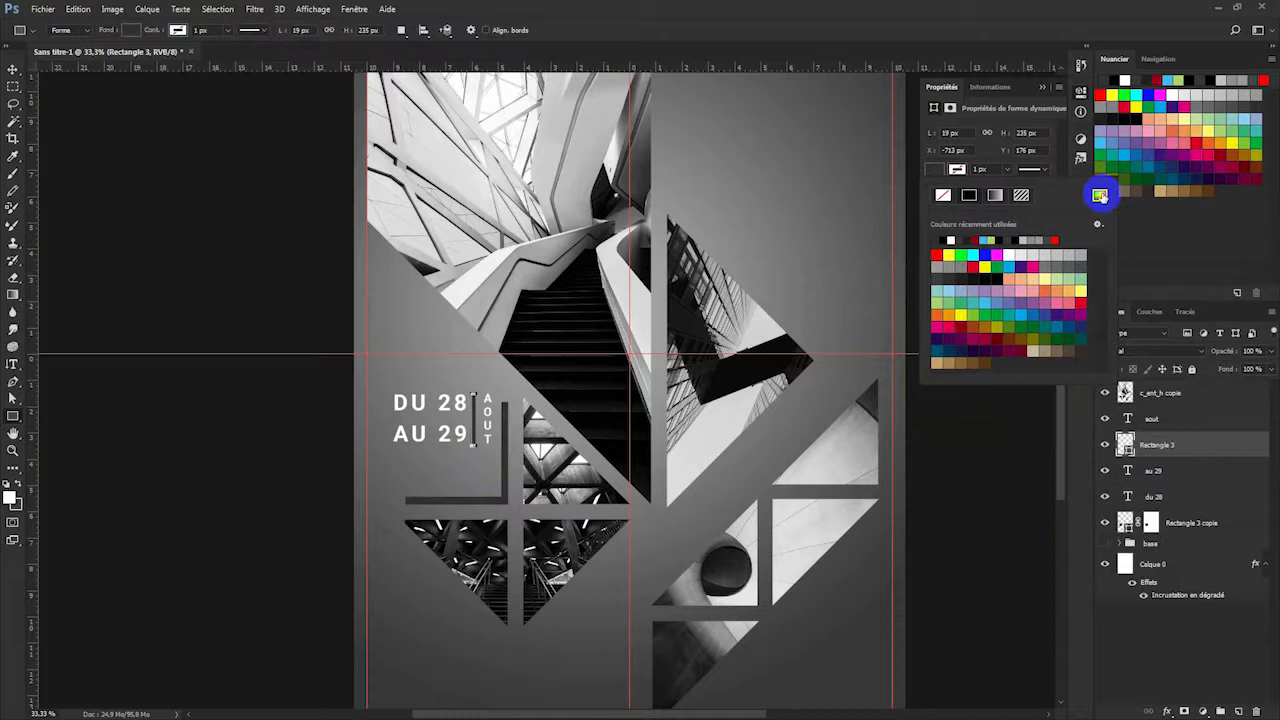
click(1100, 195)
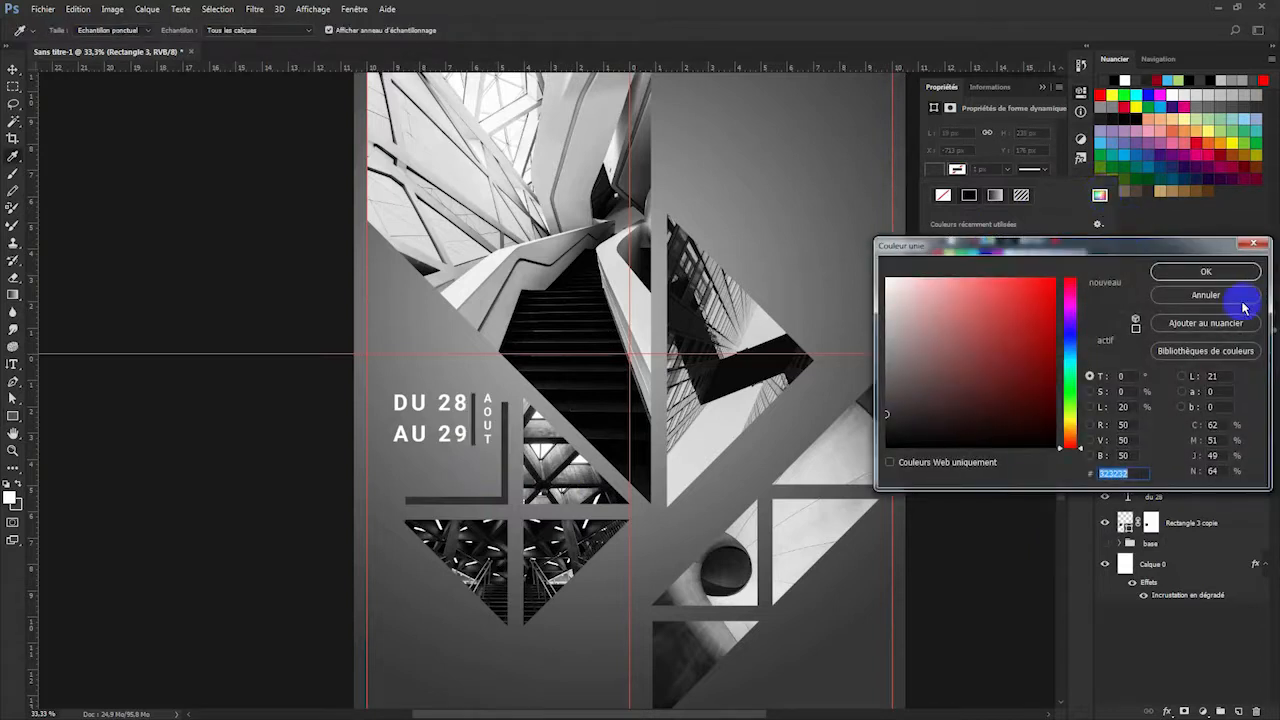
click(1238, 294)
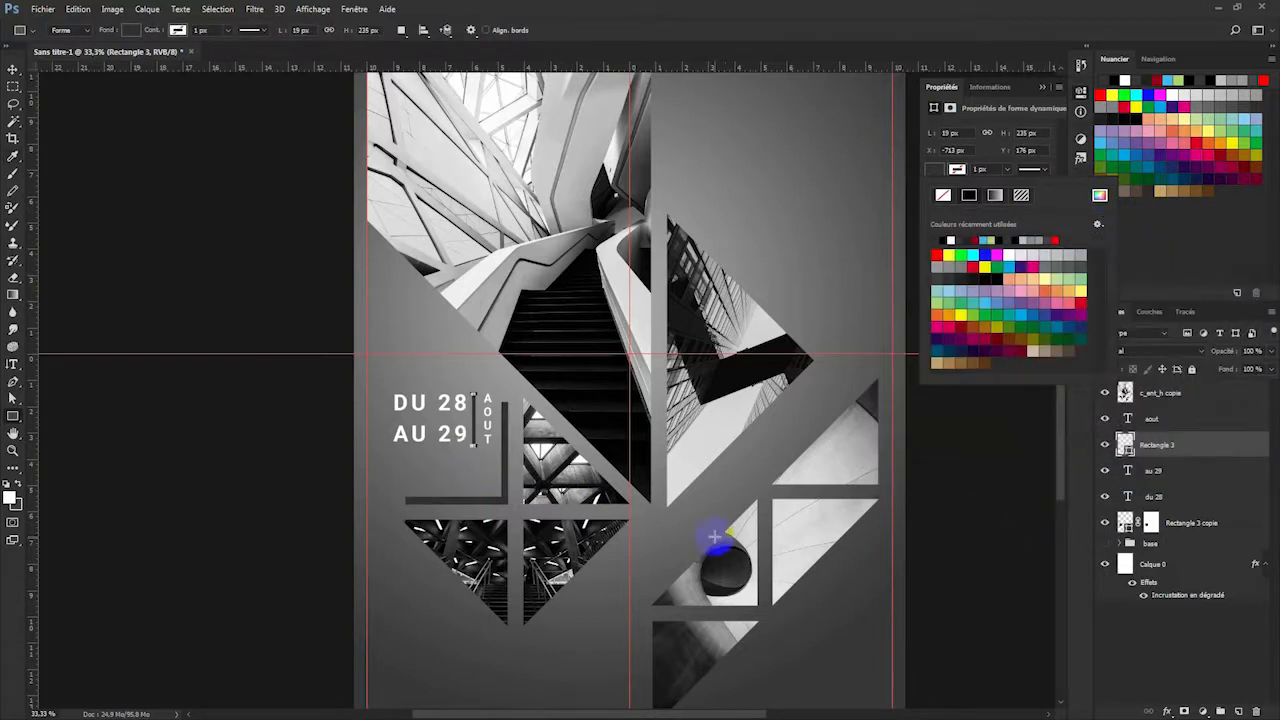
click(714, 537)
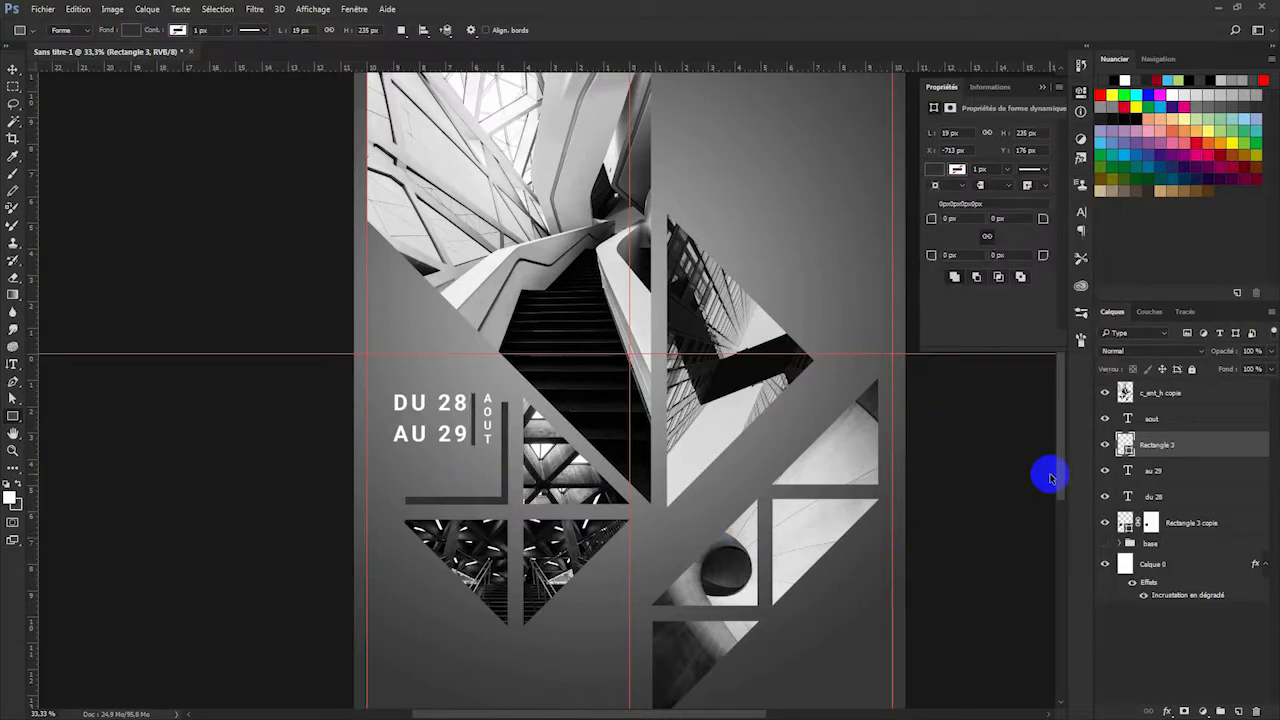
Place a horizontal guide at about 1.49 cm, along the top edge of the "DU 28" text and the vertical bar.
key(ctrl+plus)
key(ctrl+plus)
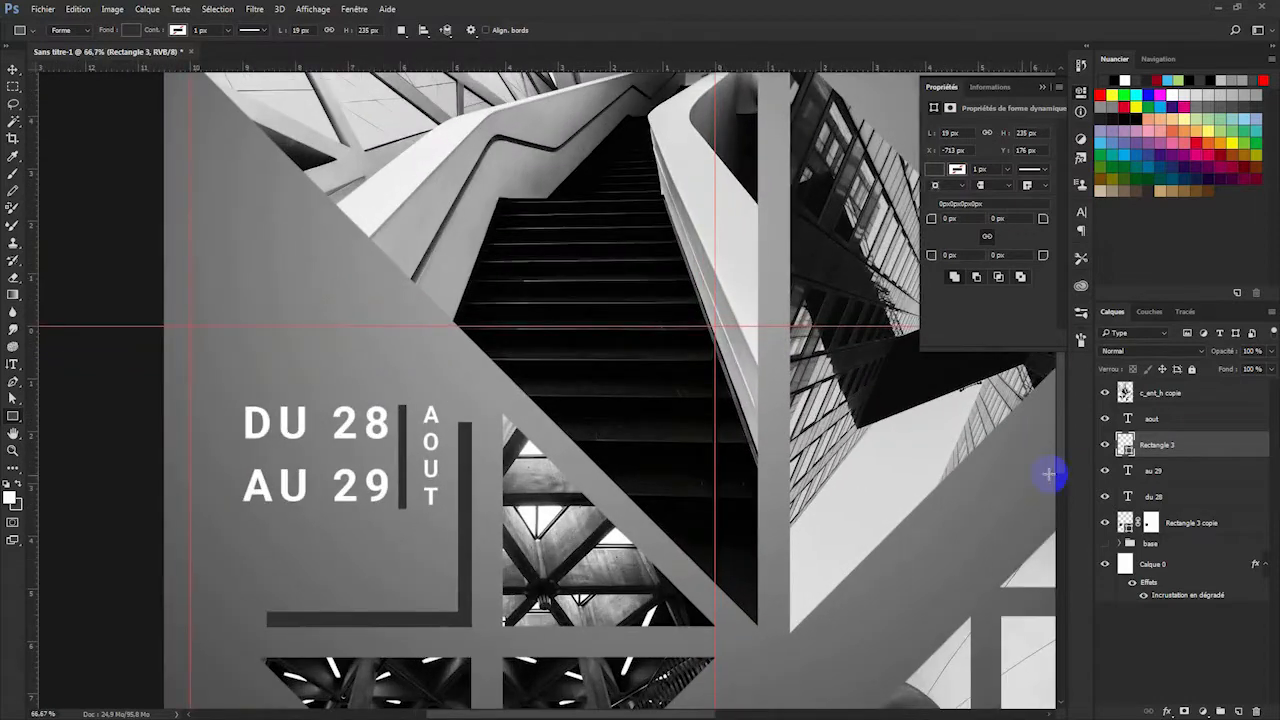
drag(614, 488, 757, 357)
mouse_move(634, 57)
mouse_down()
mouse_move(648, 235)
mouse_move(629, 71)
mouse_move(646, 6)
mouse_move(643, 37)
mouse_up()
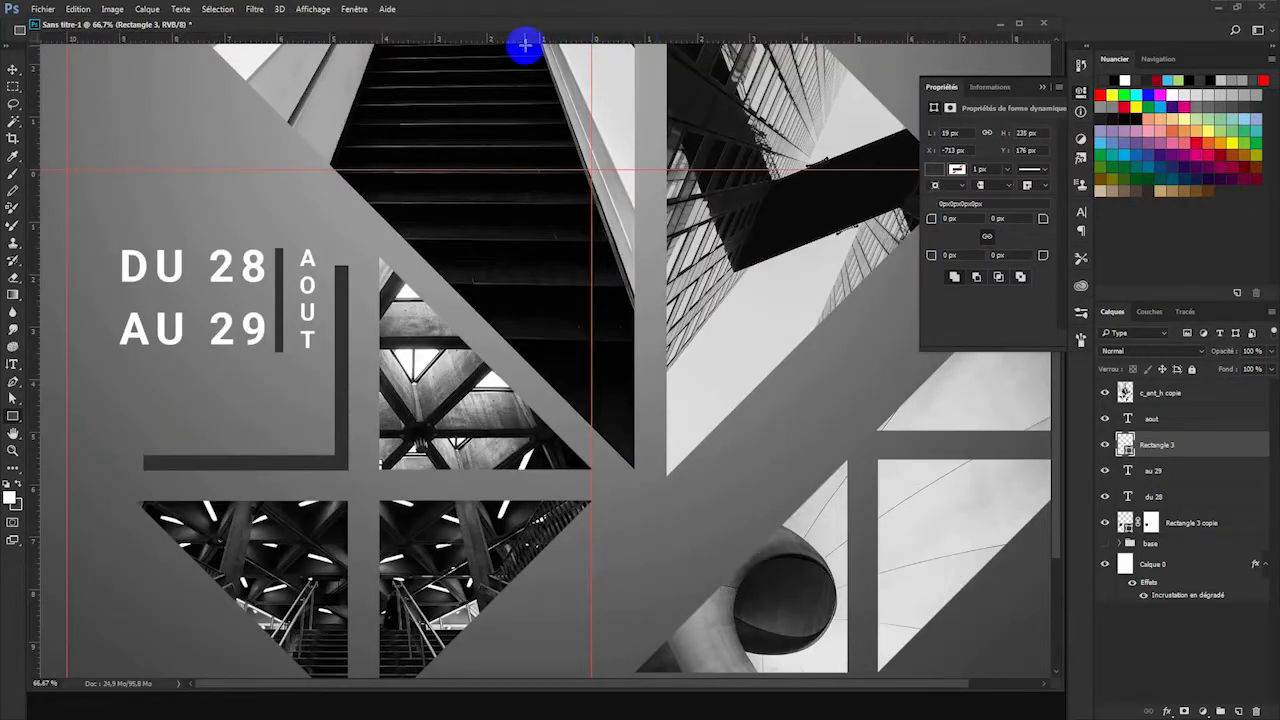
drag(528, 38, 505, 246)
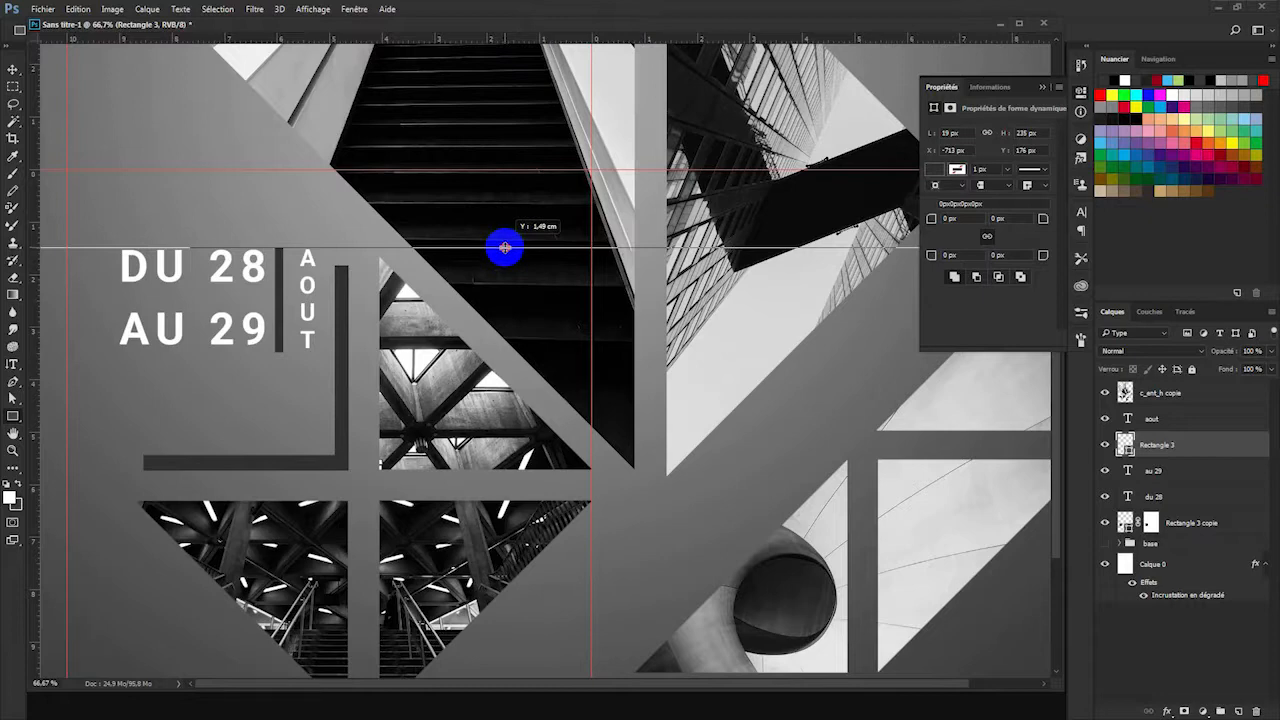
drag(505, 247, 526, 271)
scroll(837, 374, up, 1)
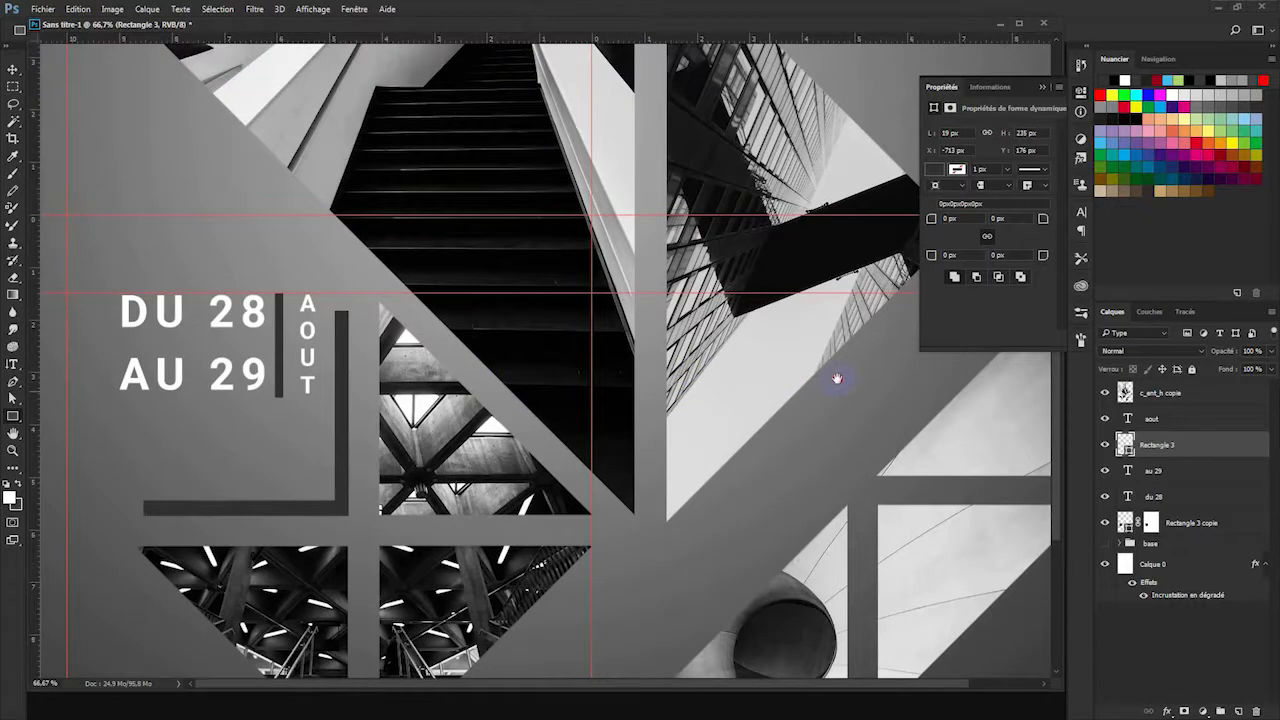
scroll(742, 390, up, 1)
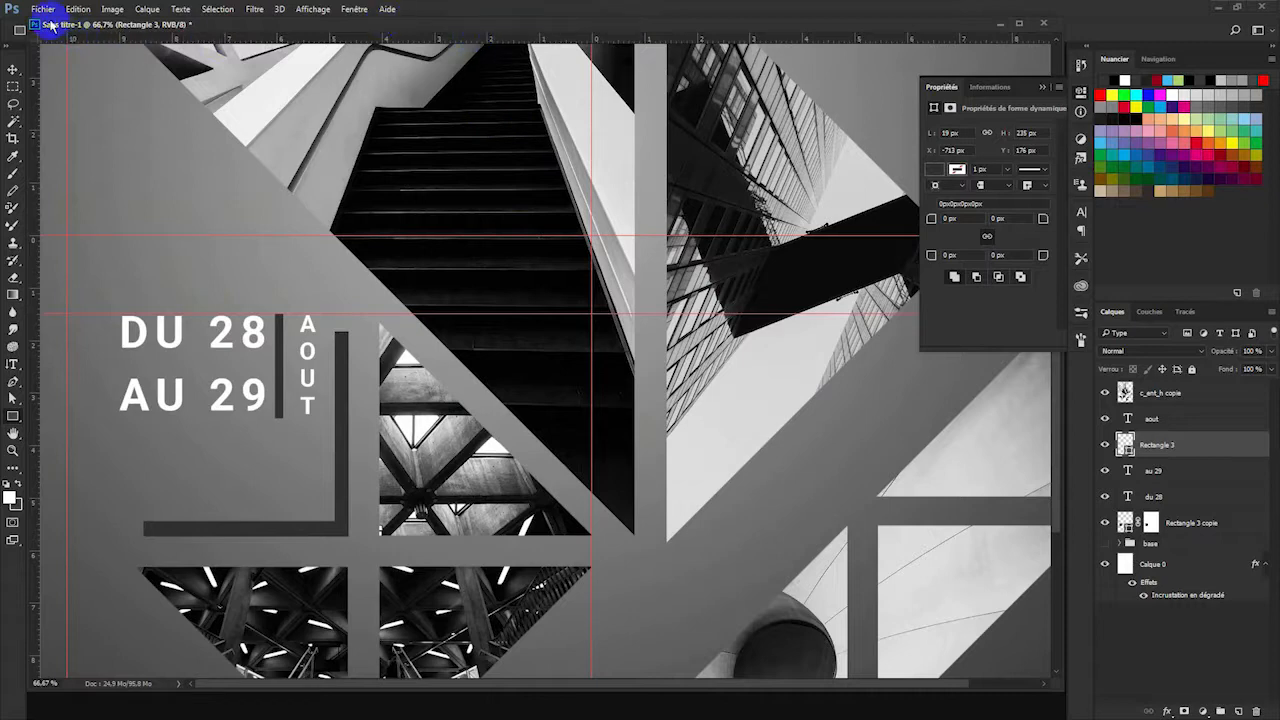
drag(50, 24, 45, 50)
drag(286, 186, 651, 177)
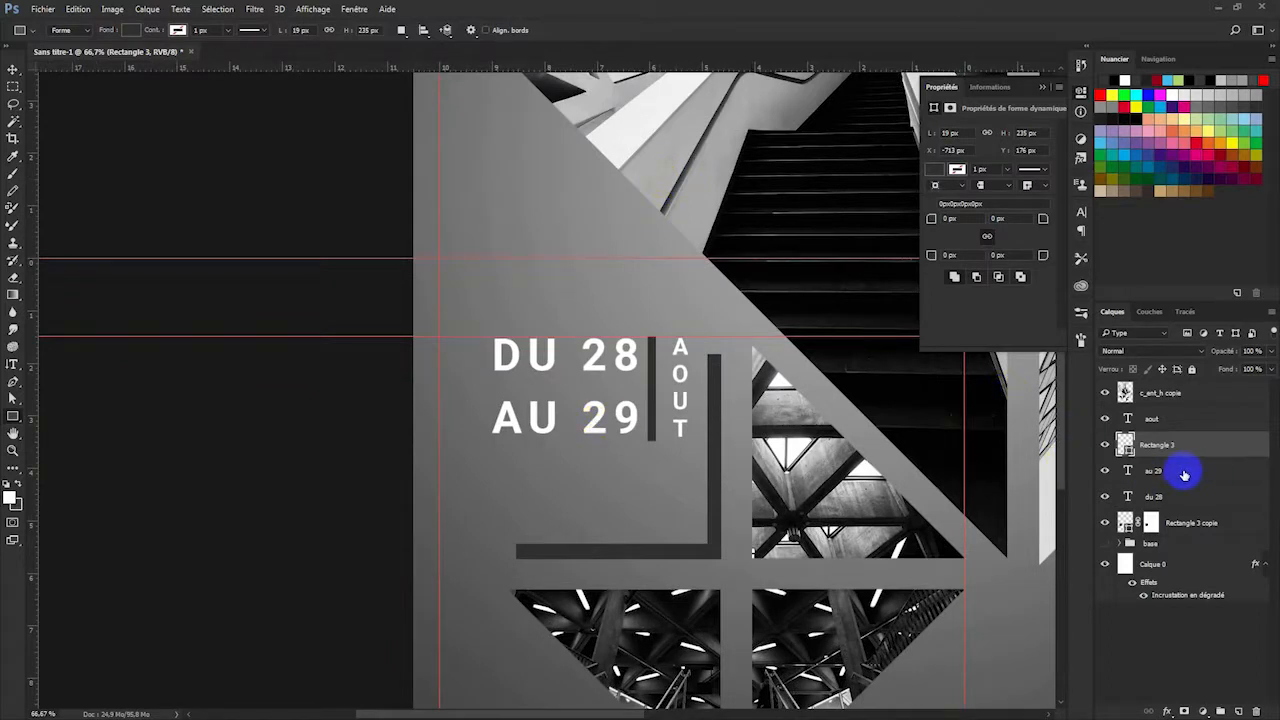
Move the horizontal guide down to the bottom of the "AOUT" text and shift the "AU 29" line down onto it.
click(1152, 497)
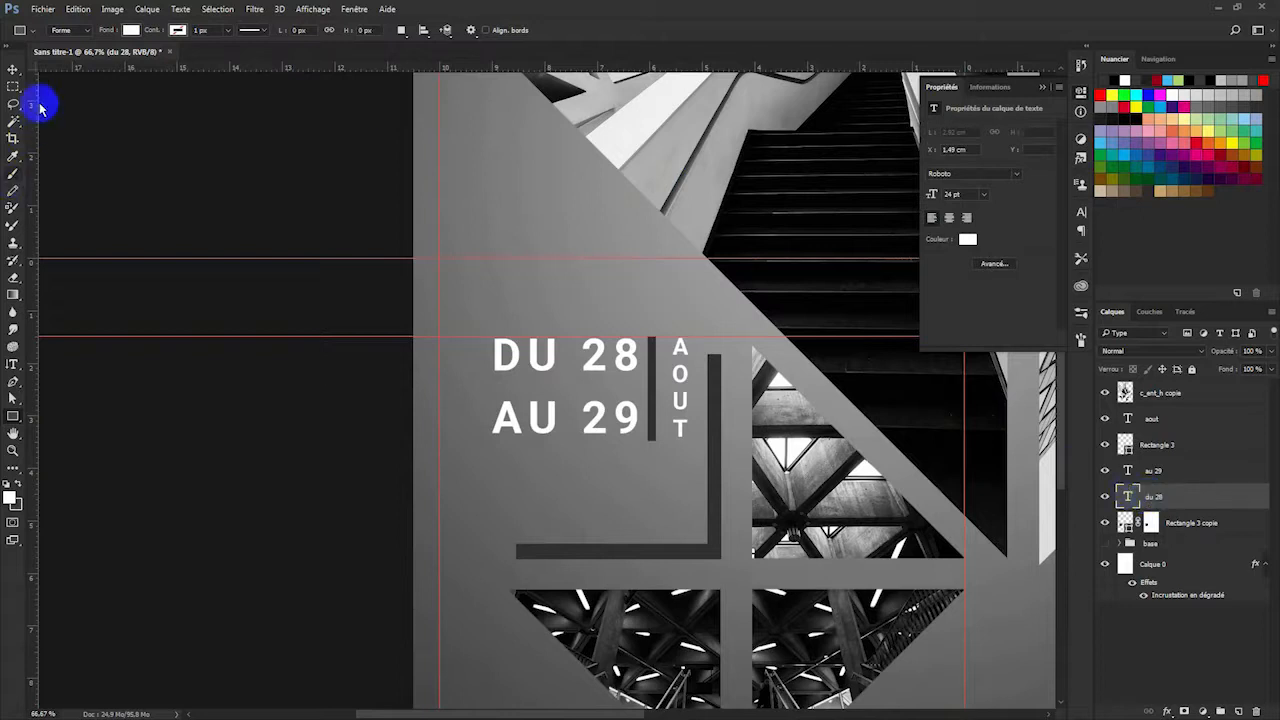
click(13, 72)
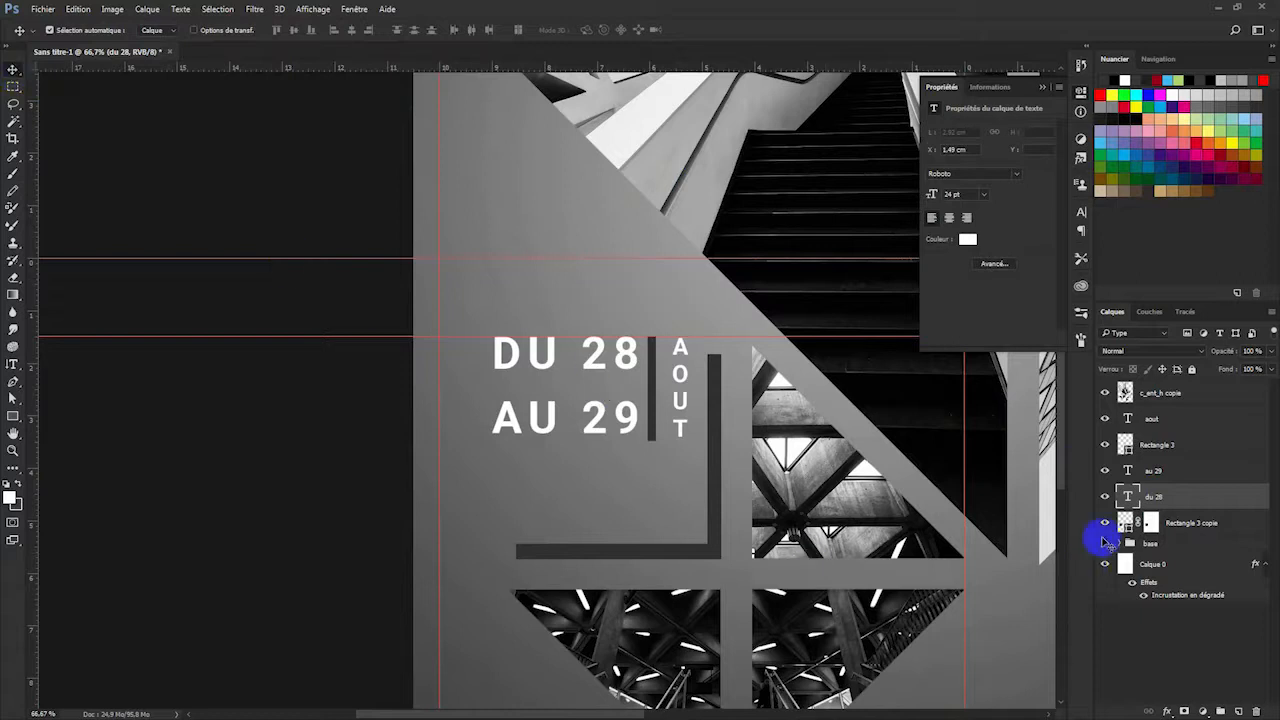
drag(360, 337, 349, 437)
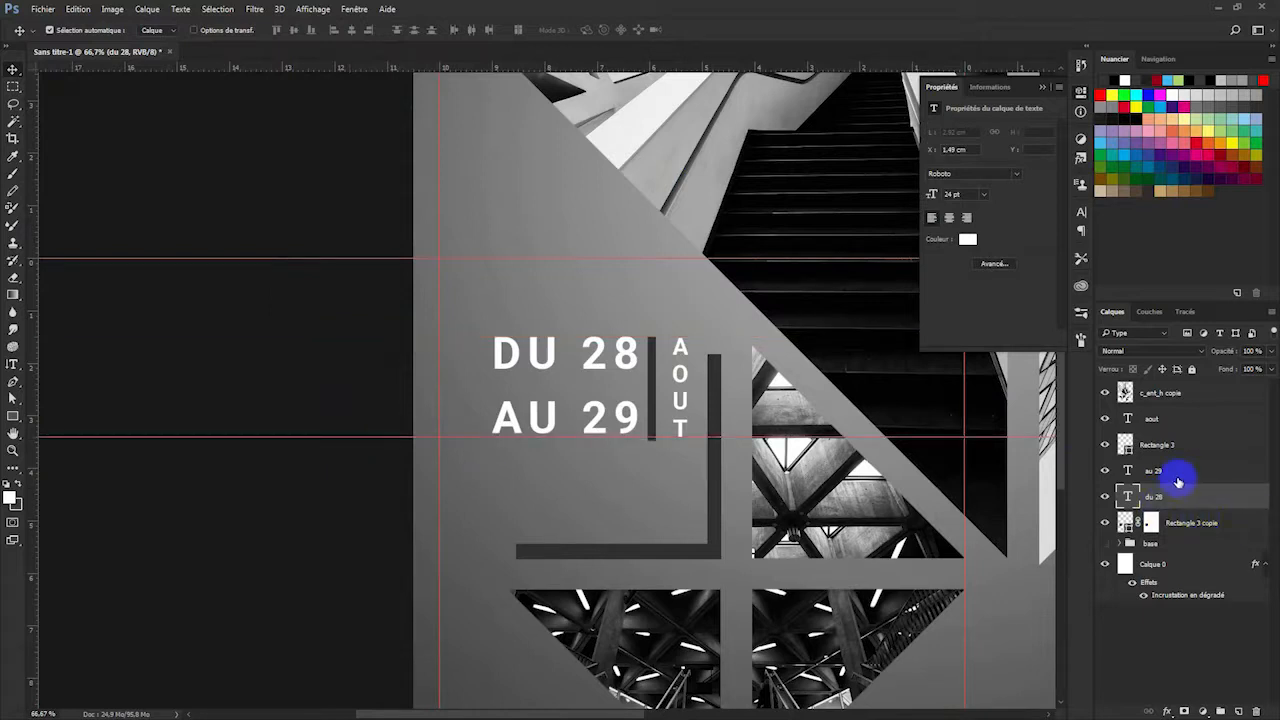
click(1175, 470)
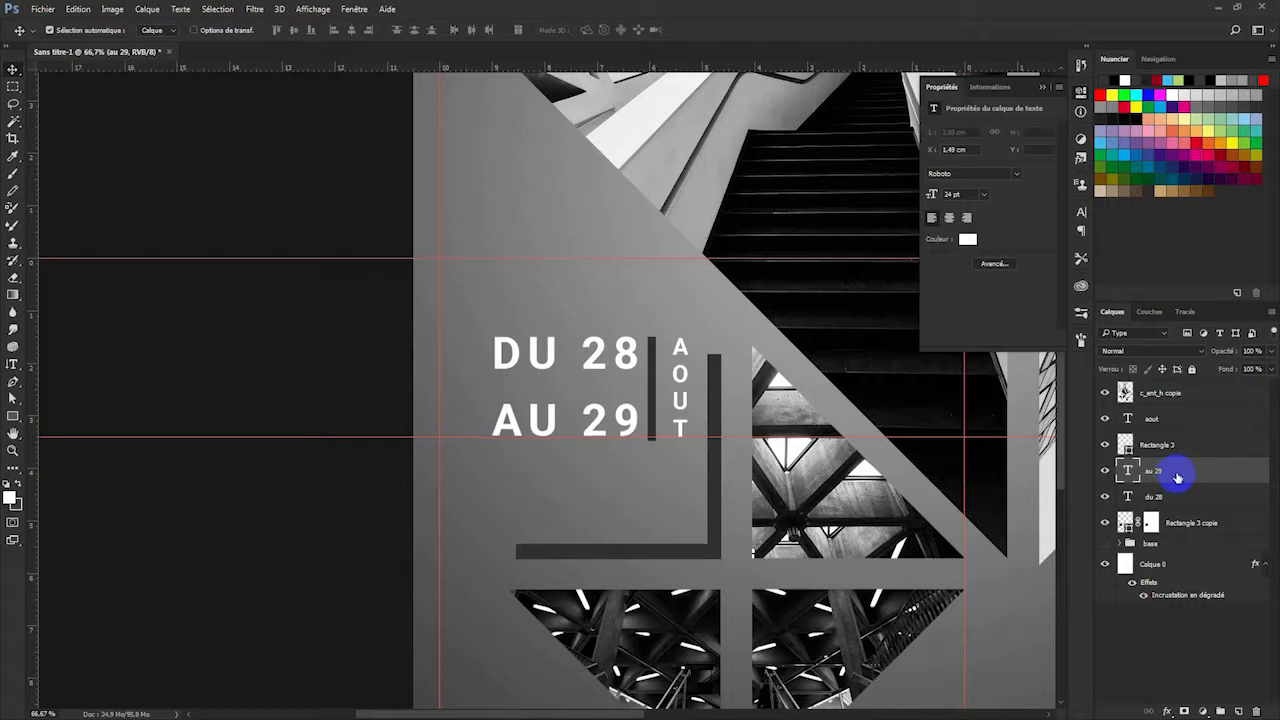
Mask off the end of the thin dark bar that extends below the guide, using an inverted rectangular selection mask.
click(1155, 444)
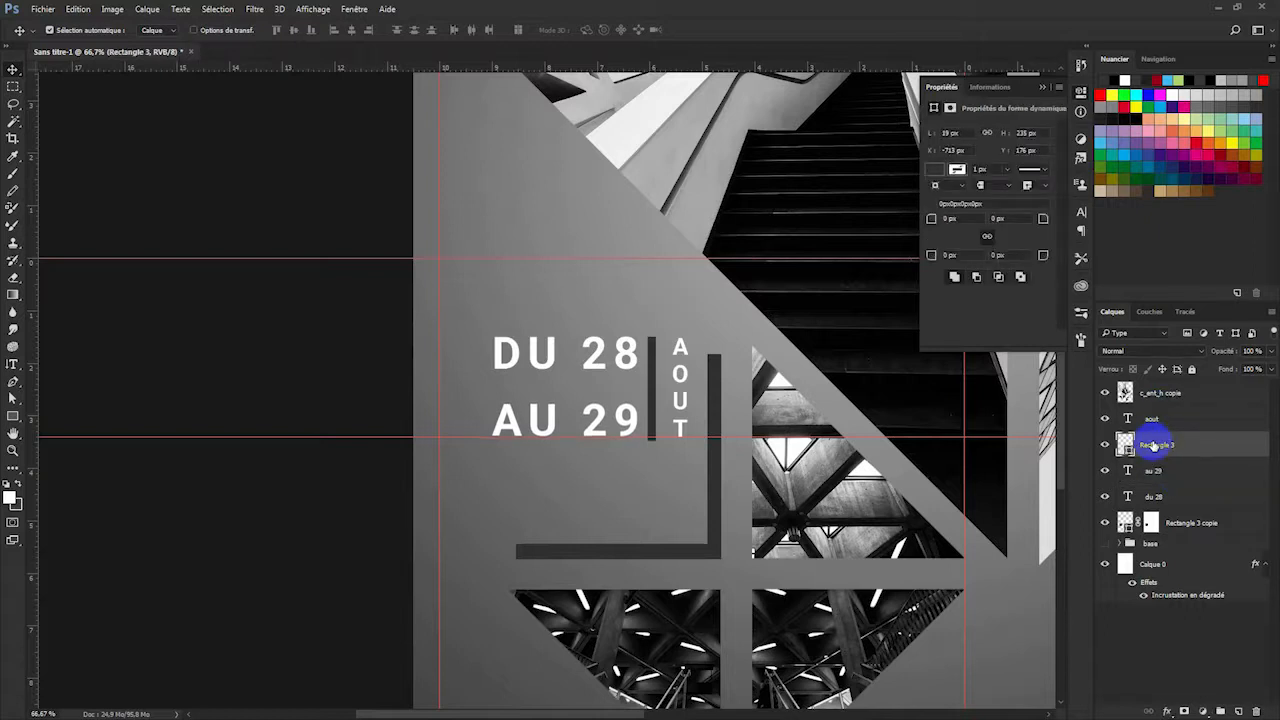
click(14, 87)
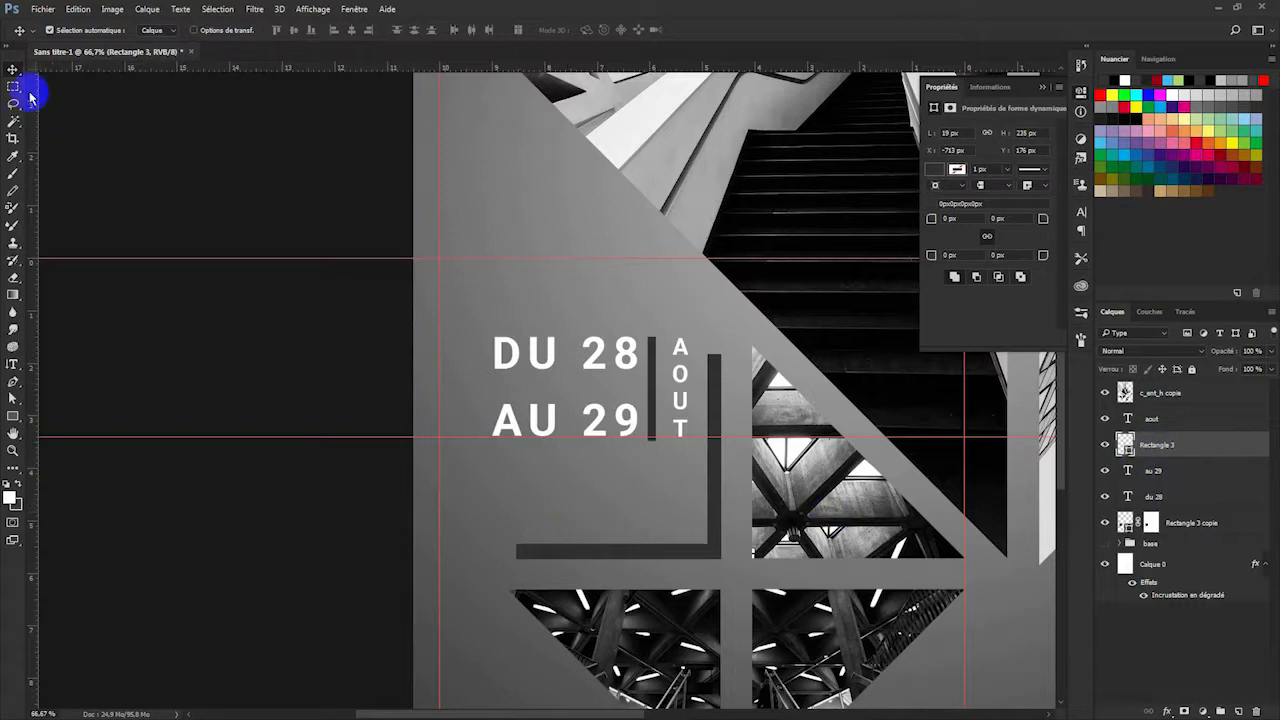
drag(612, 437, 691, 477)
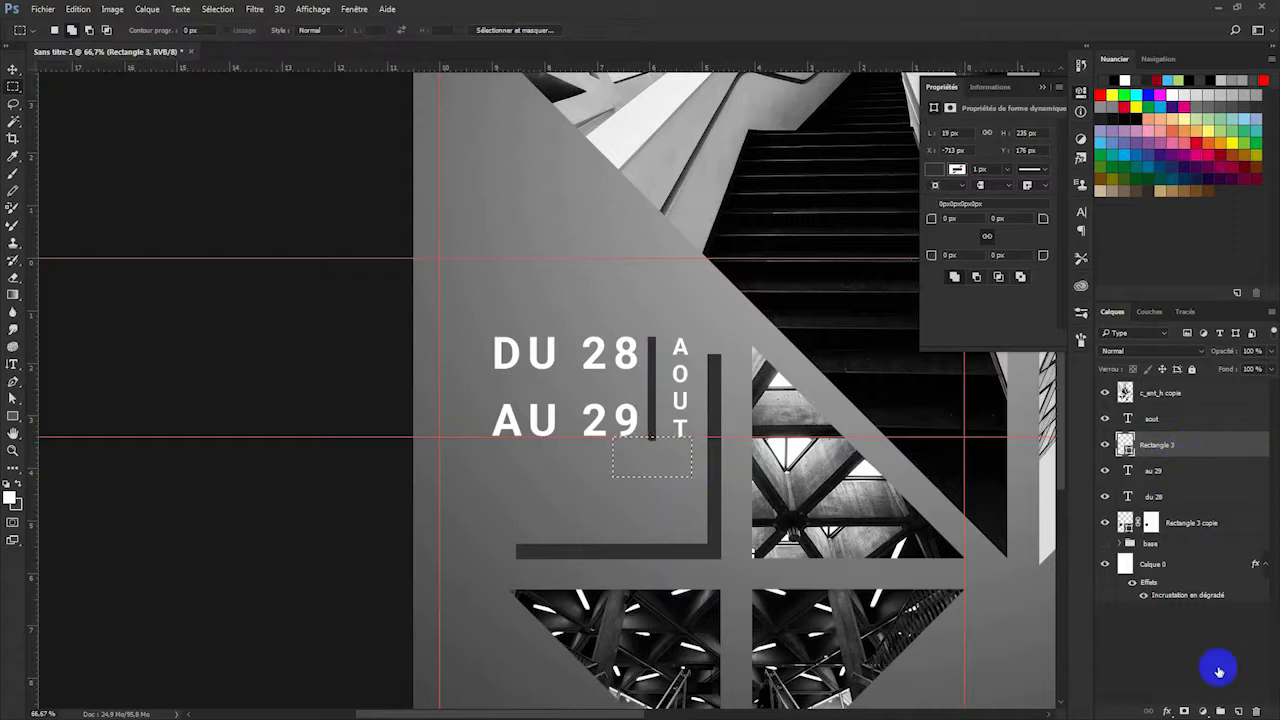
click(1185, 710)
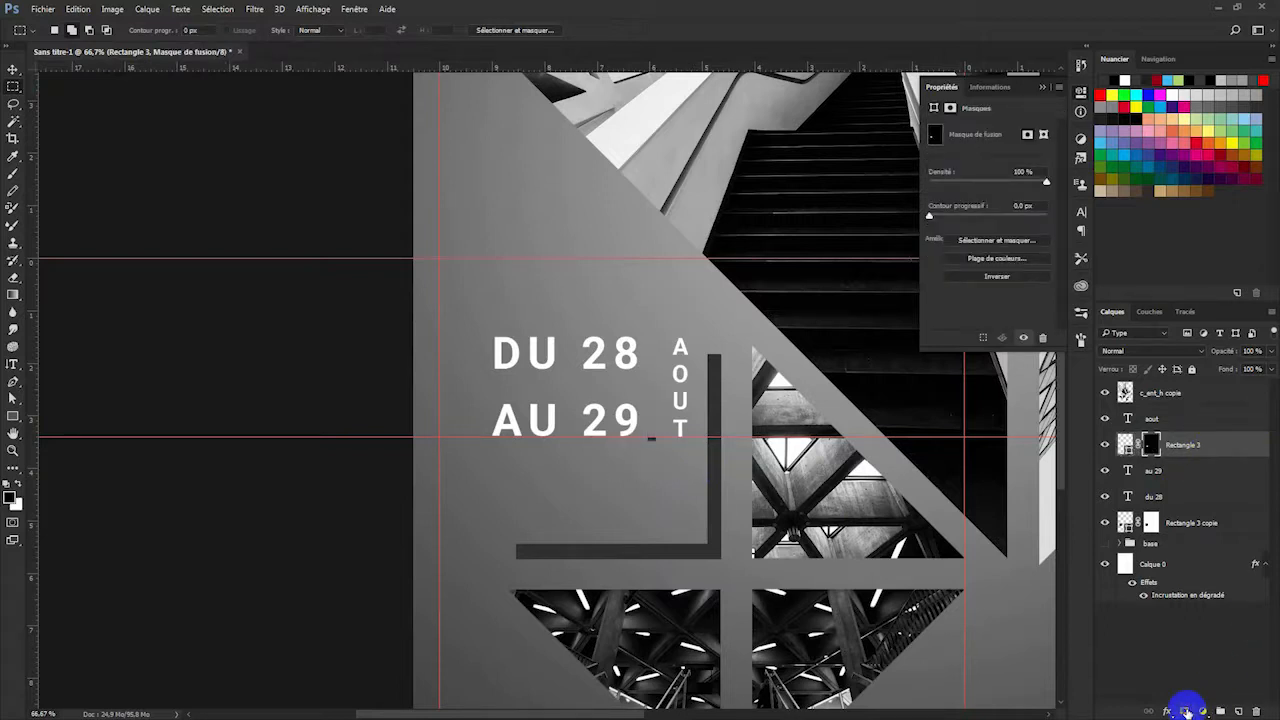
key(ctrl+i)
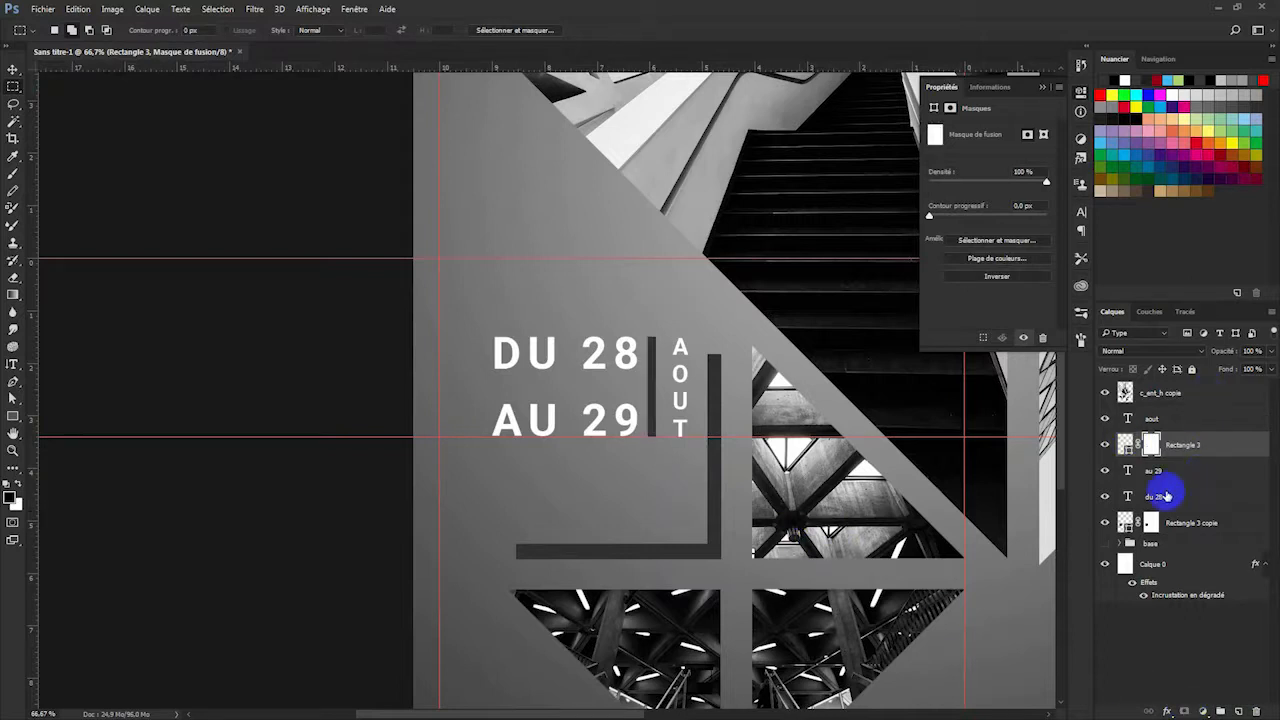
right_click(1181, 450)
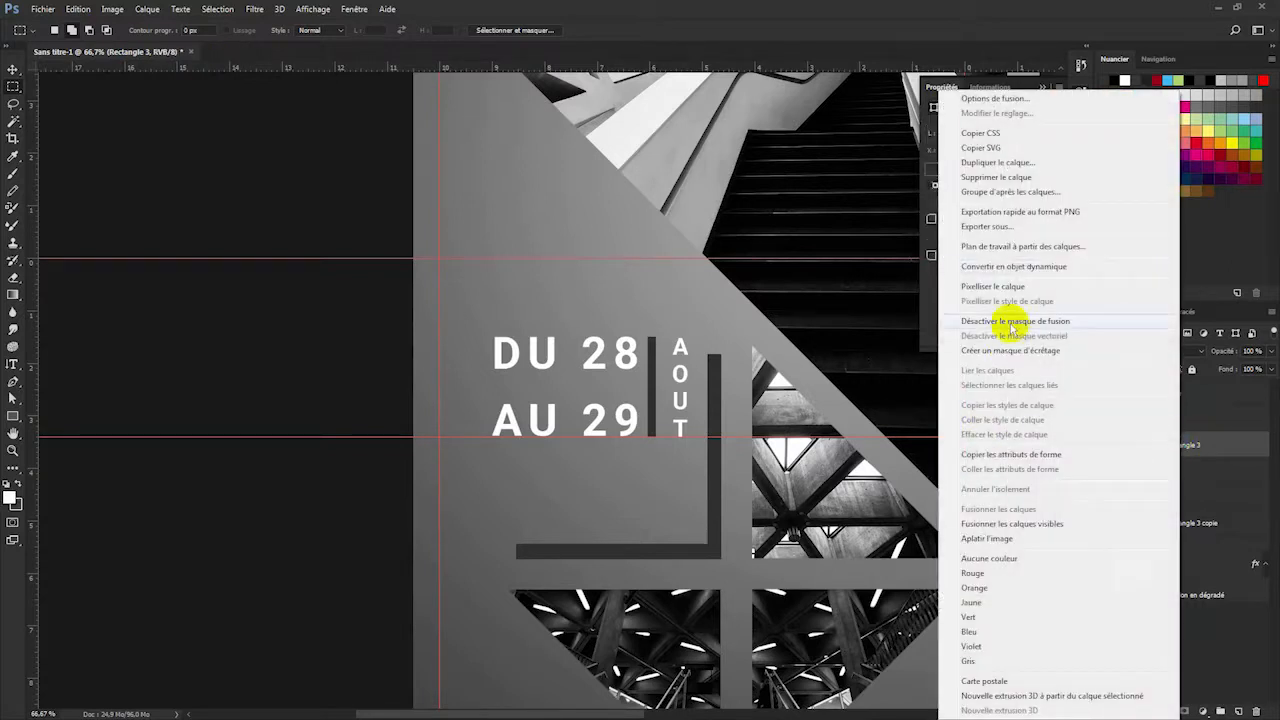
click(1249, 452)
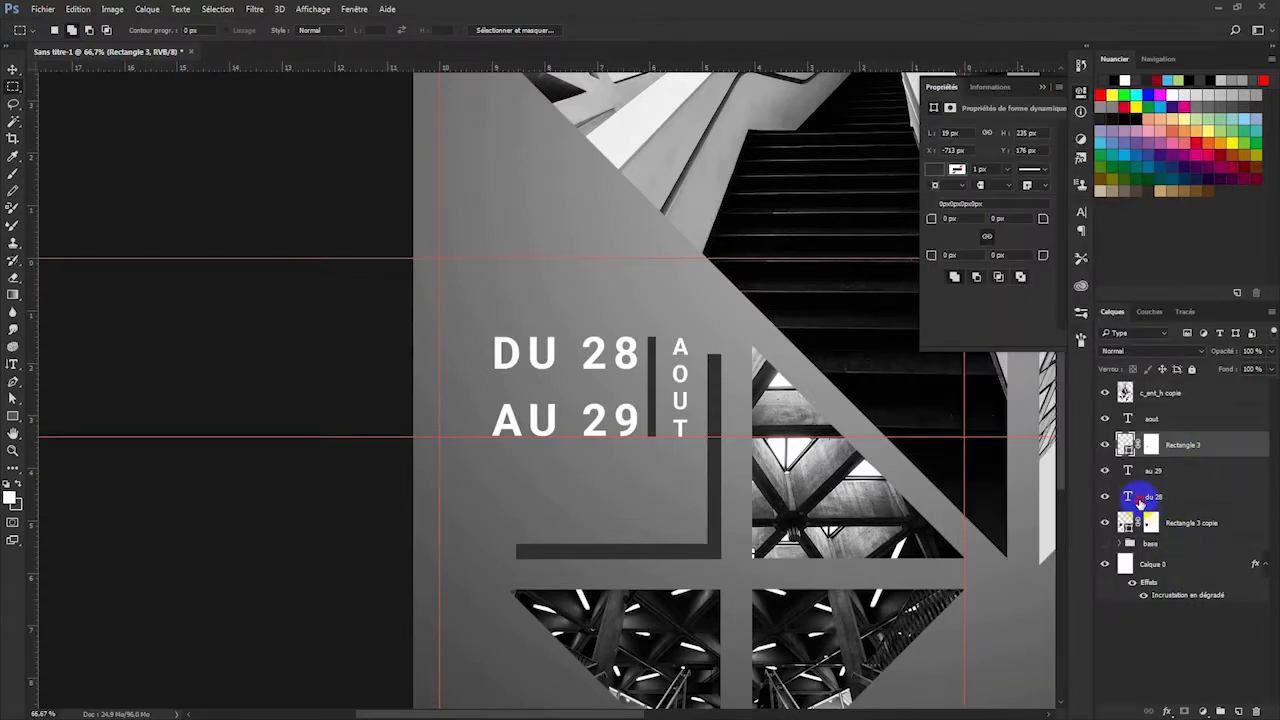
Scale the date lines, the bar and "AOUT" together up to about 126% and place them inside the L-shaped frame.
click(1136, 498)
shift+click(1164, 426)
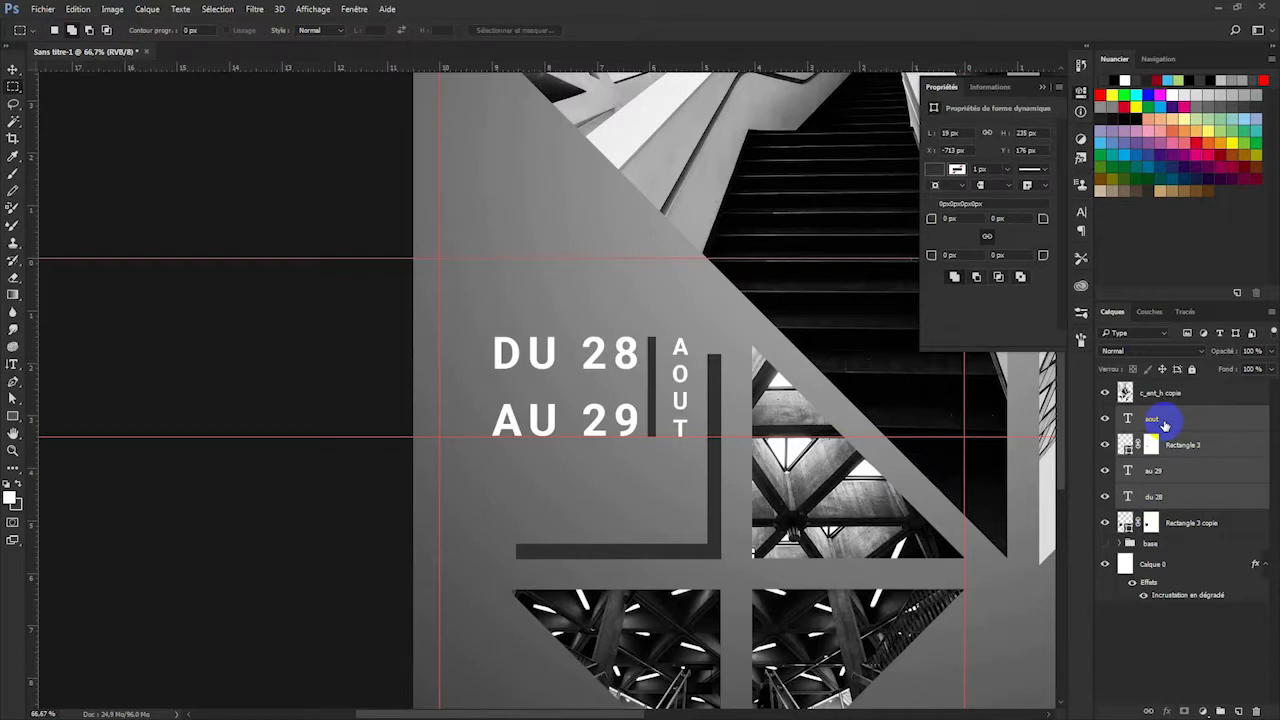
key(ctrl+t)
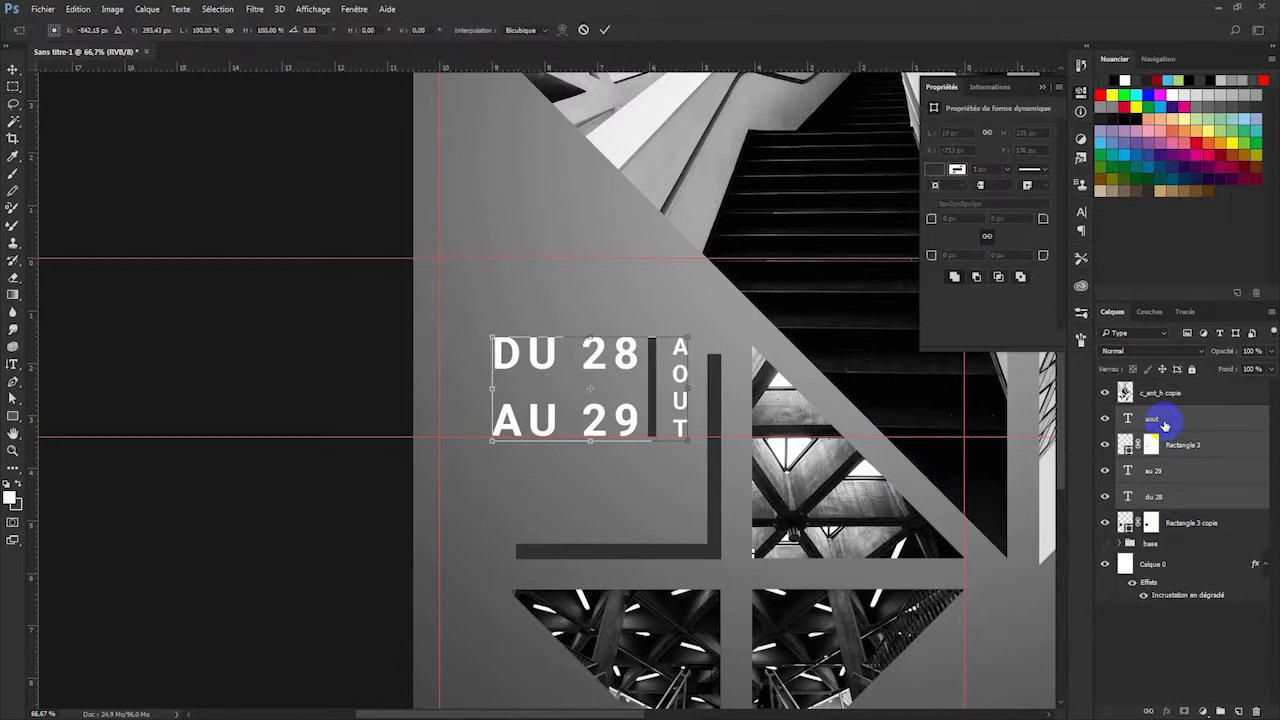
drag(684, 408, 689, 467)
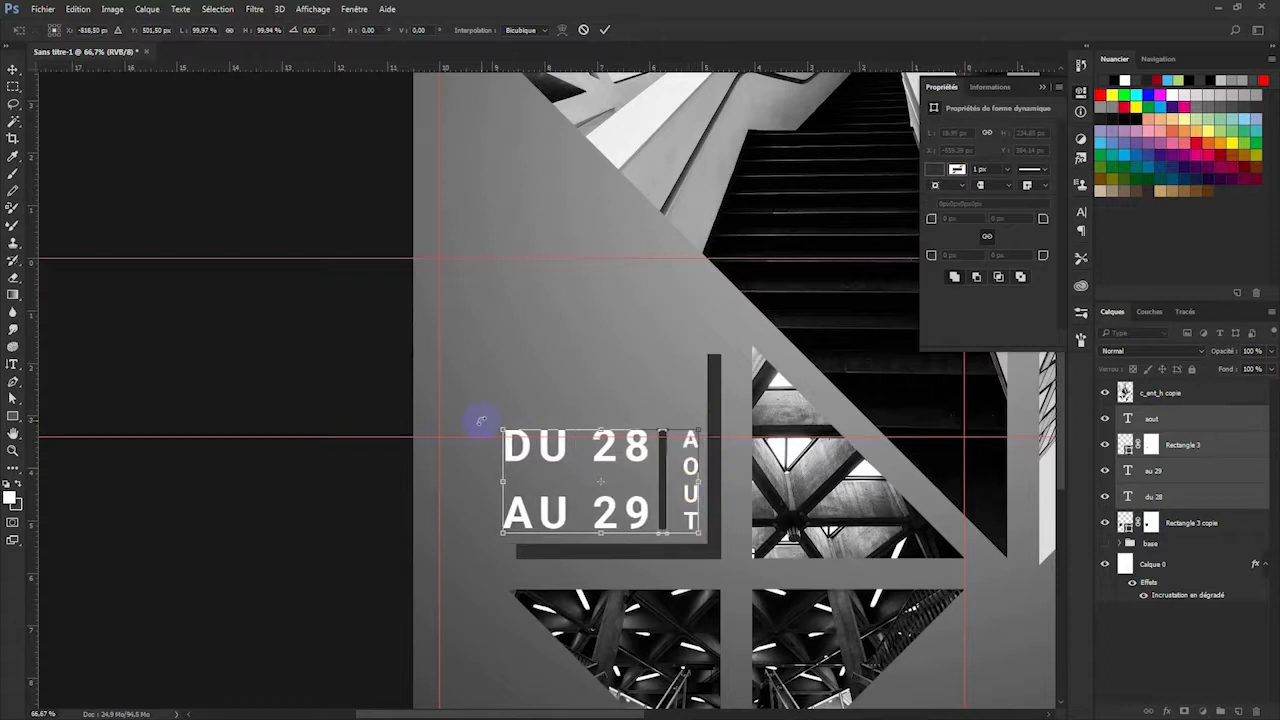
drag(502, 432, 458, 381)
drag(458, 381, 464, 383)
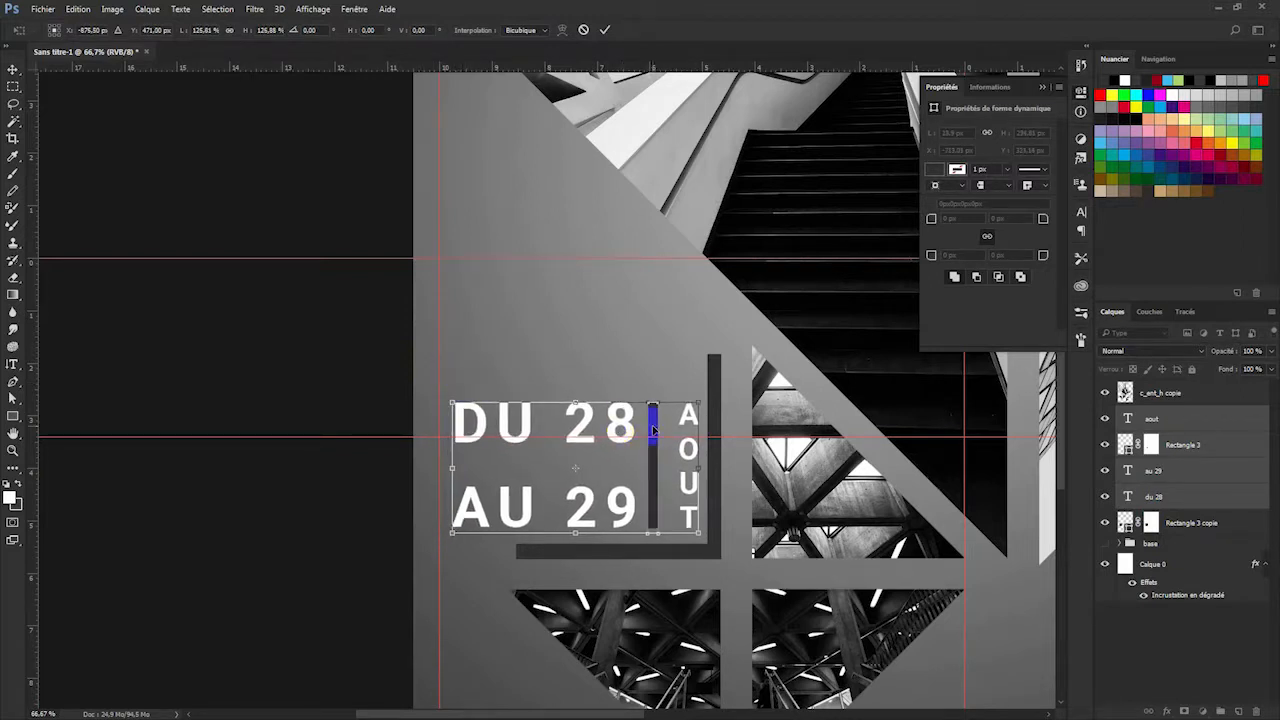
drag(627, 430, 630, 394)
key(Return)
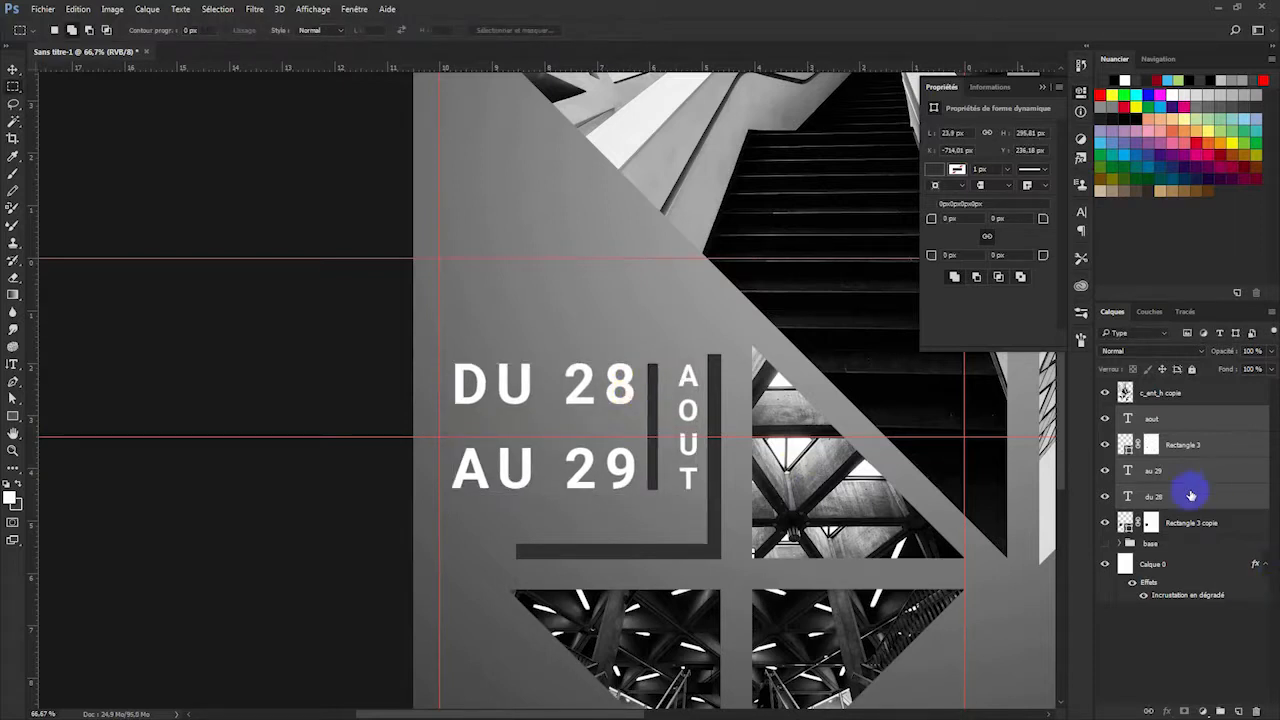
Set the character tracking of the "DU 28" text to -50.
drag(1147, 472, 1128, 498)
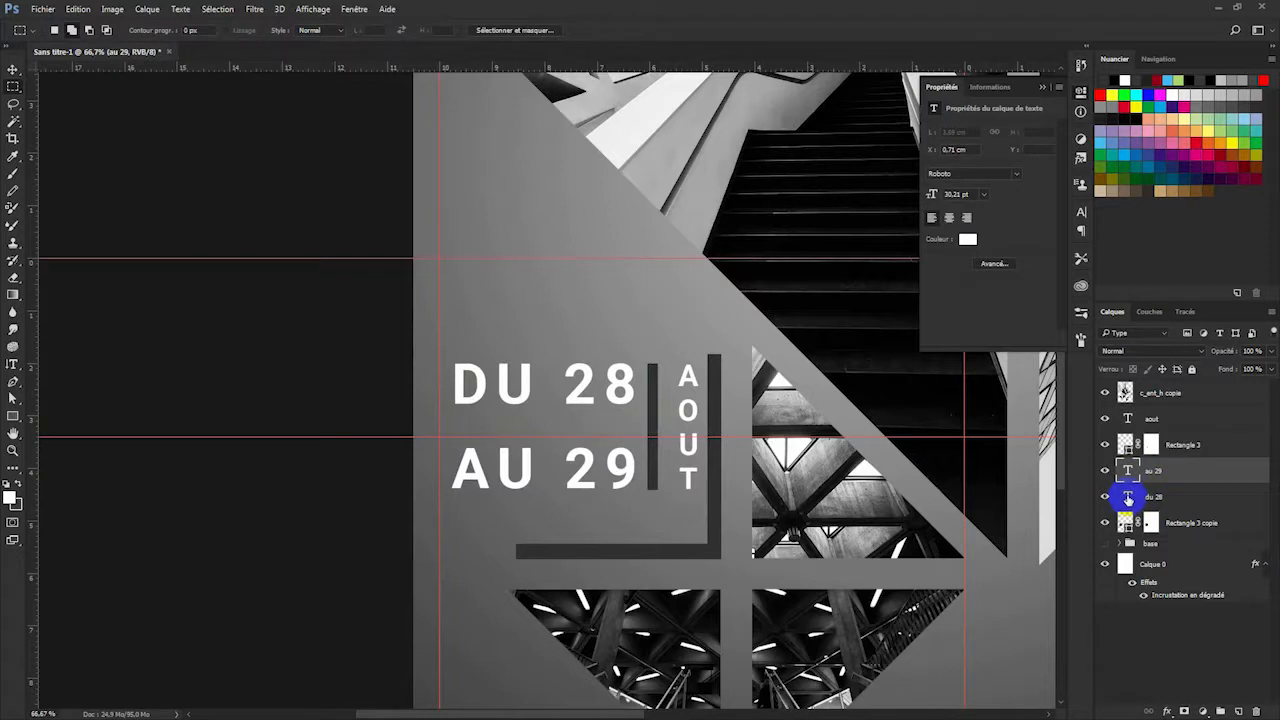
double_click(1128, 497)
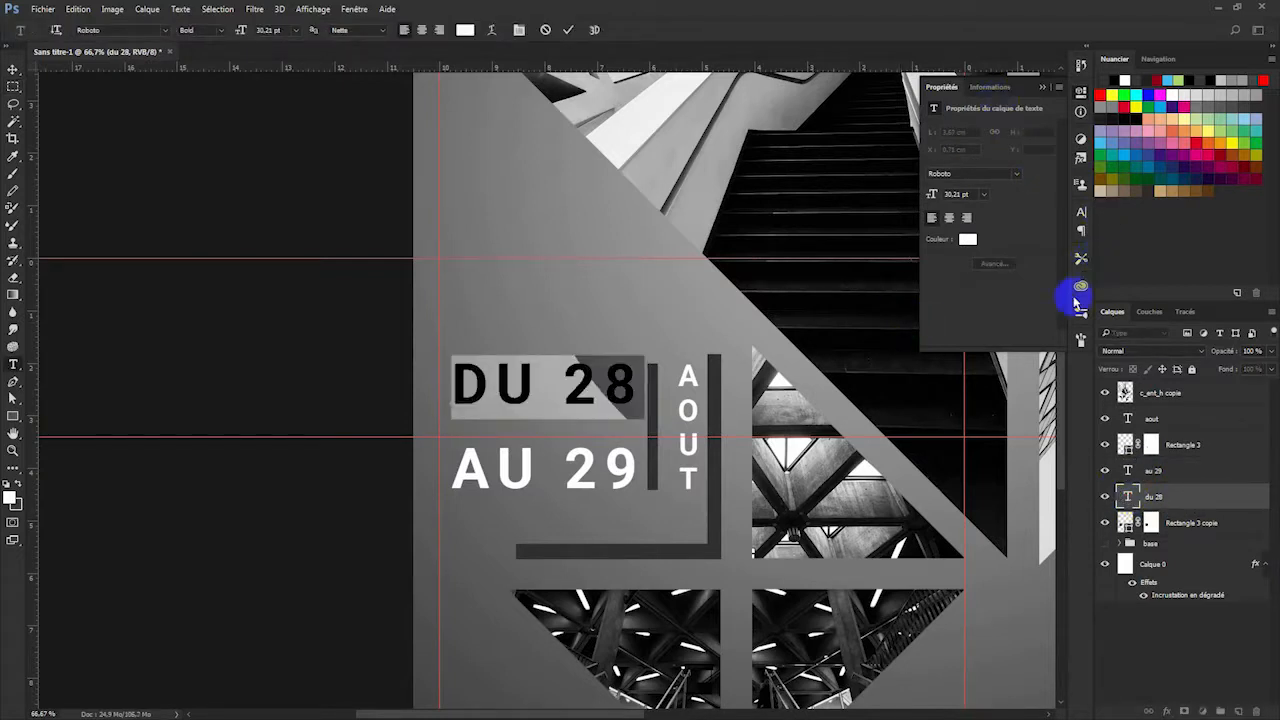
click(1081, 218)
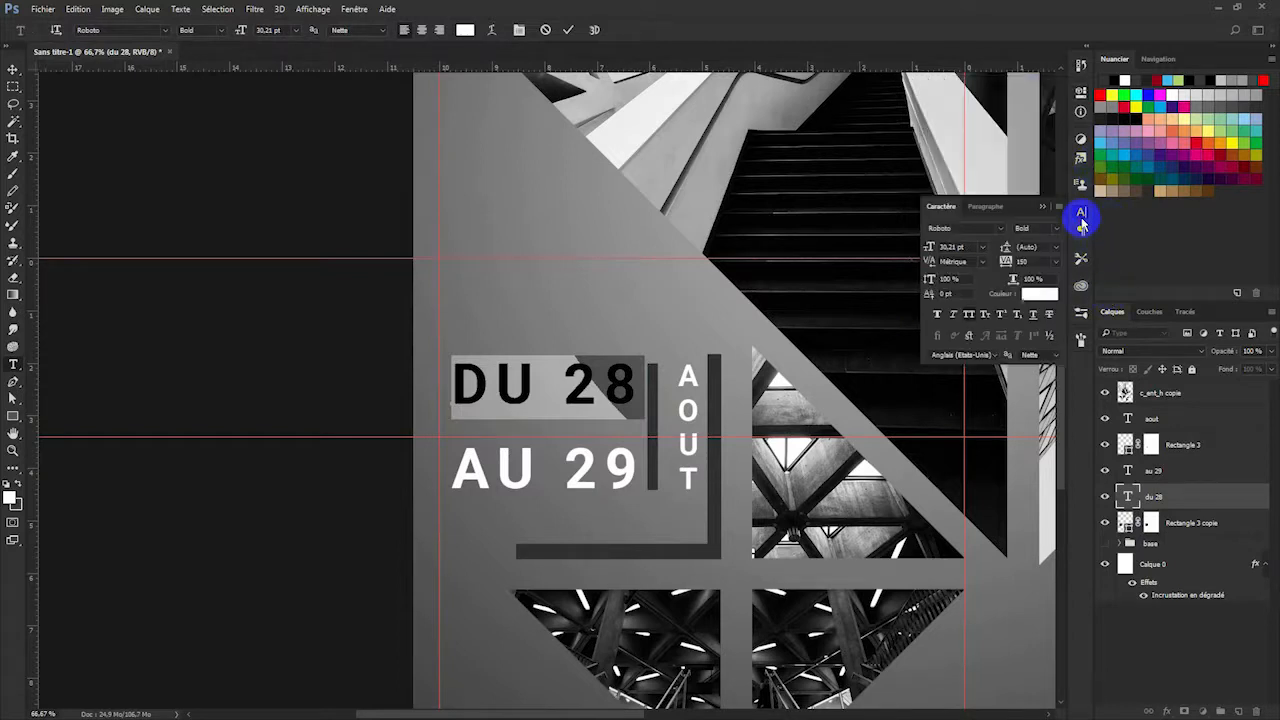
click(1033, 278)
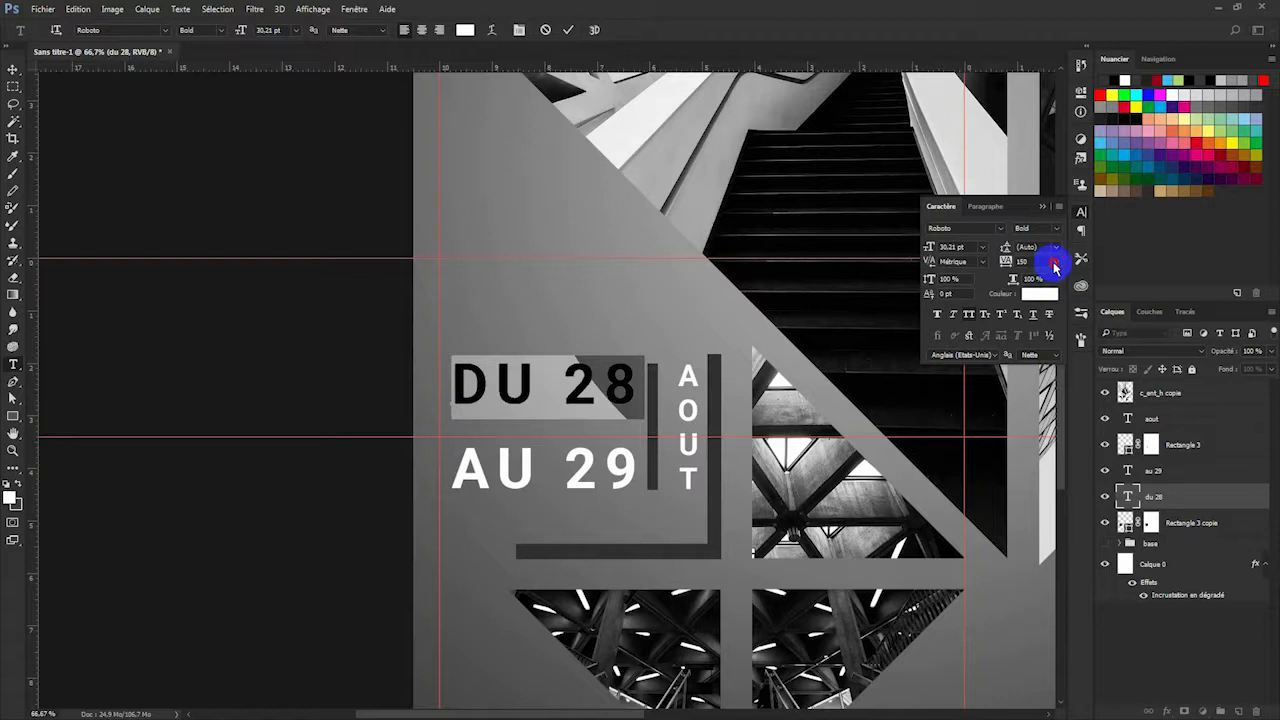
click(1054, 262)
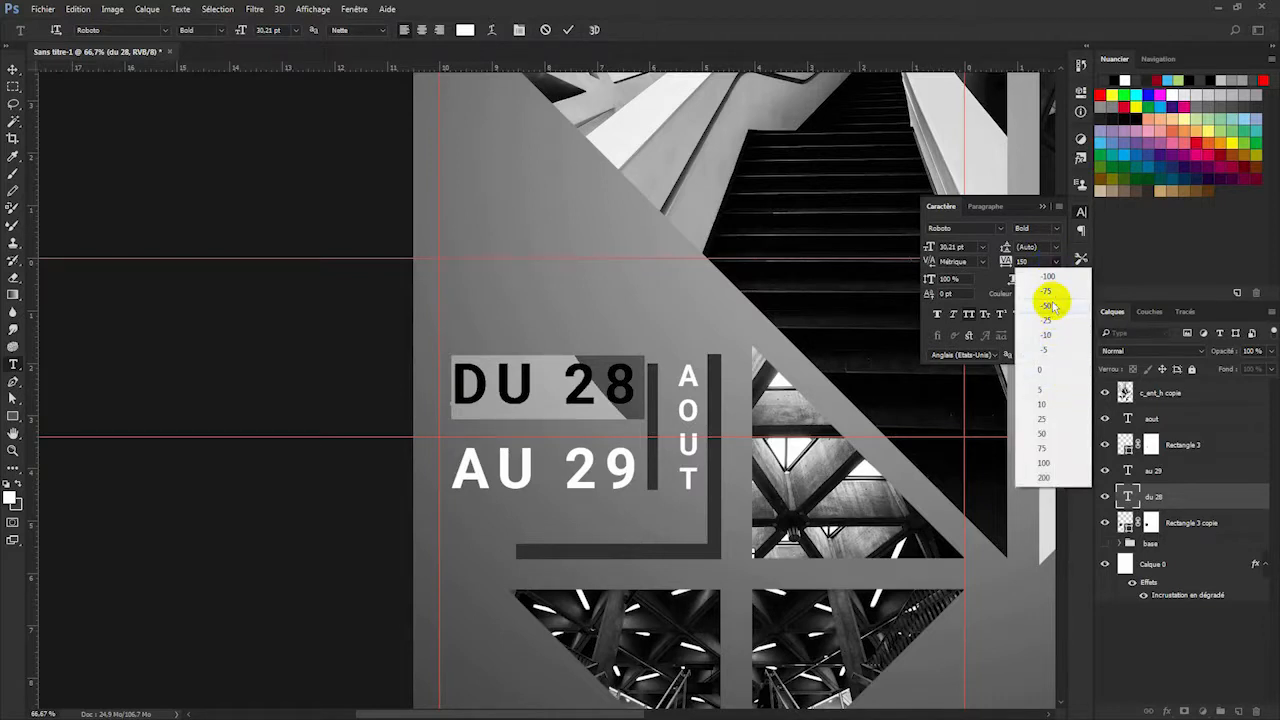
click(1050, 305)
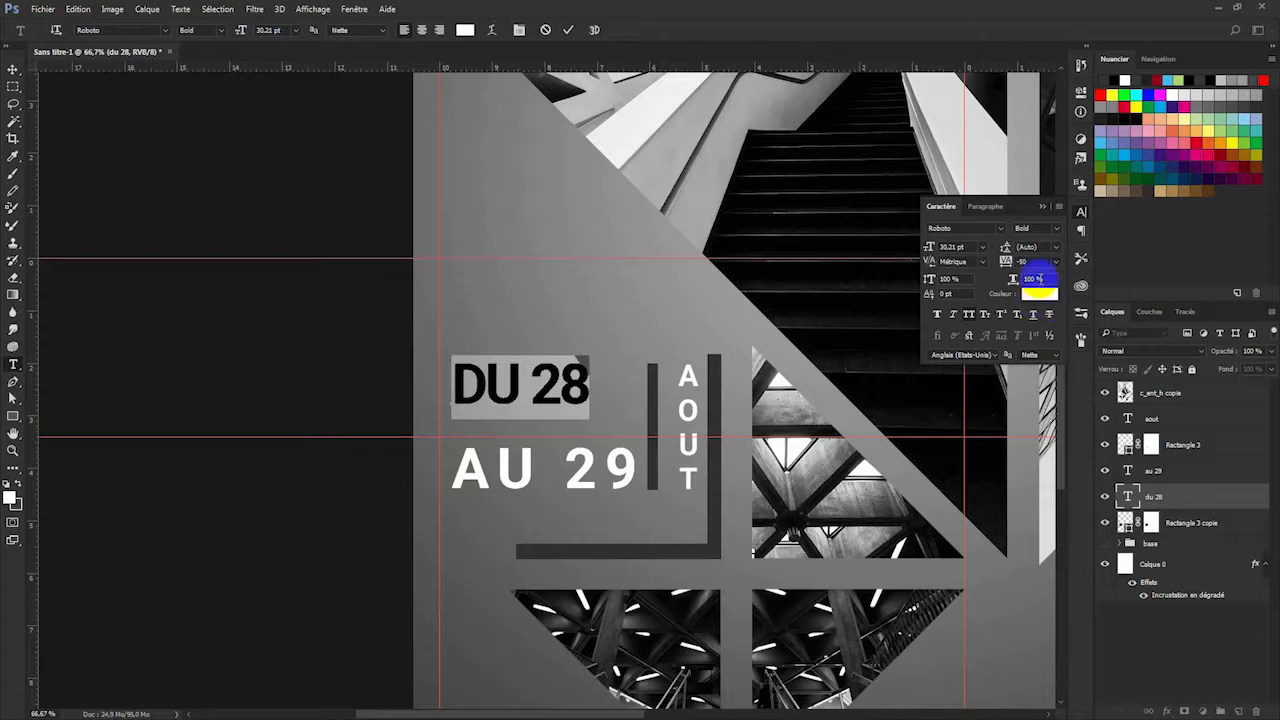
Set the character tracking of the "AU 29" text to -50.
click(1140, 470)
key(m)
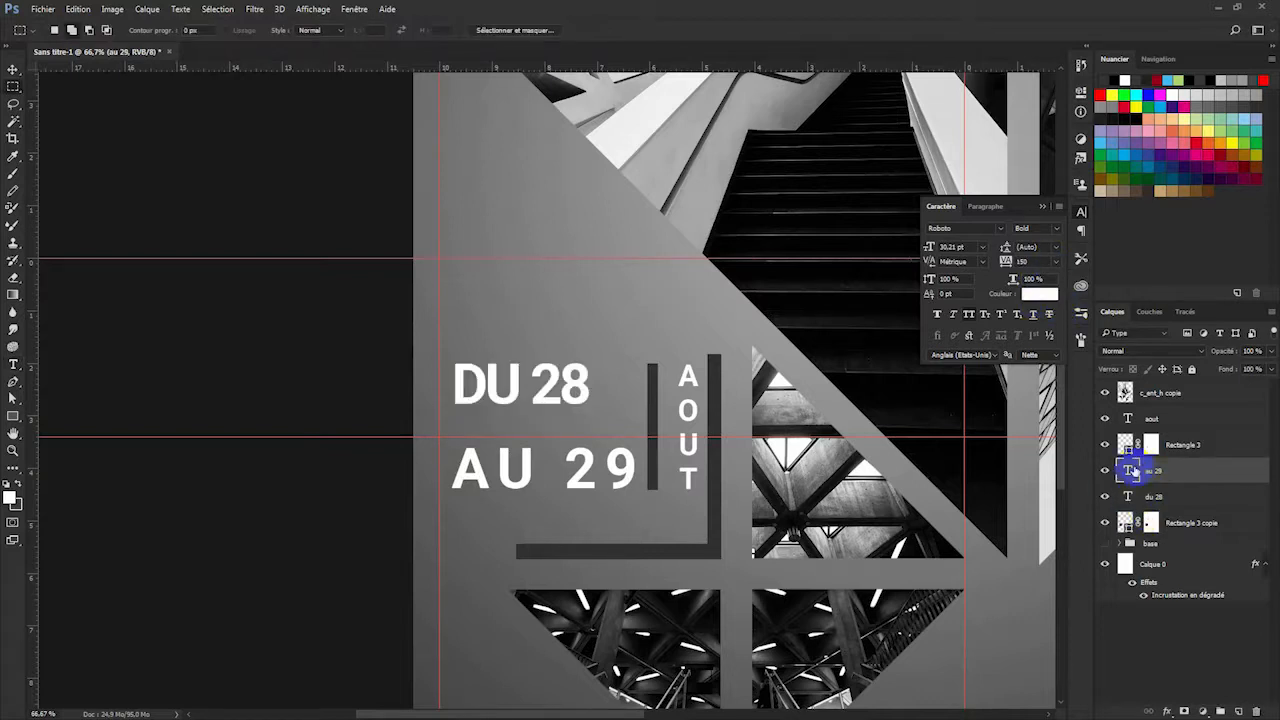
double_click(1130, 470)
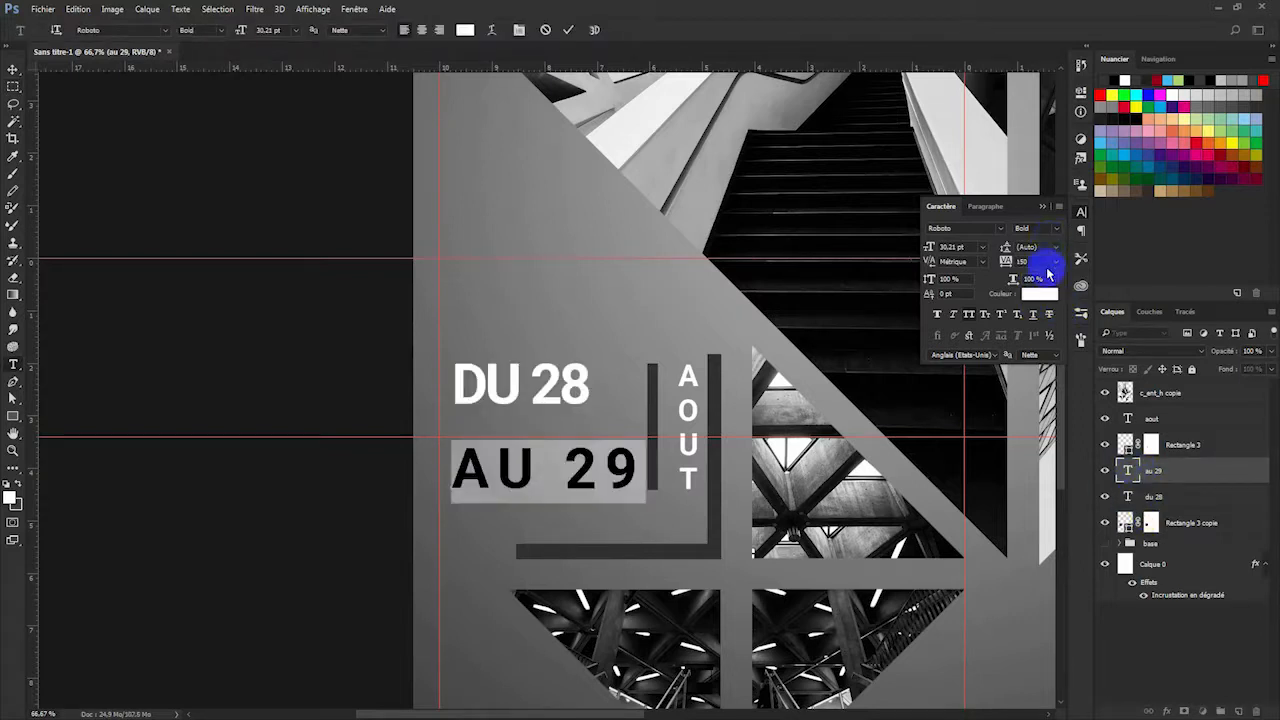
click(1055, 264)
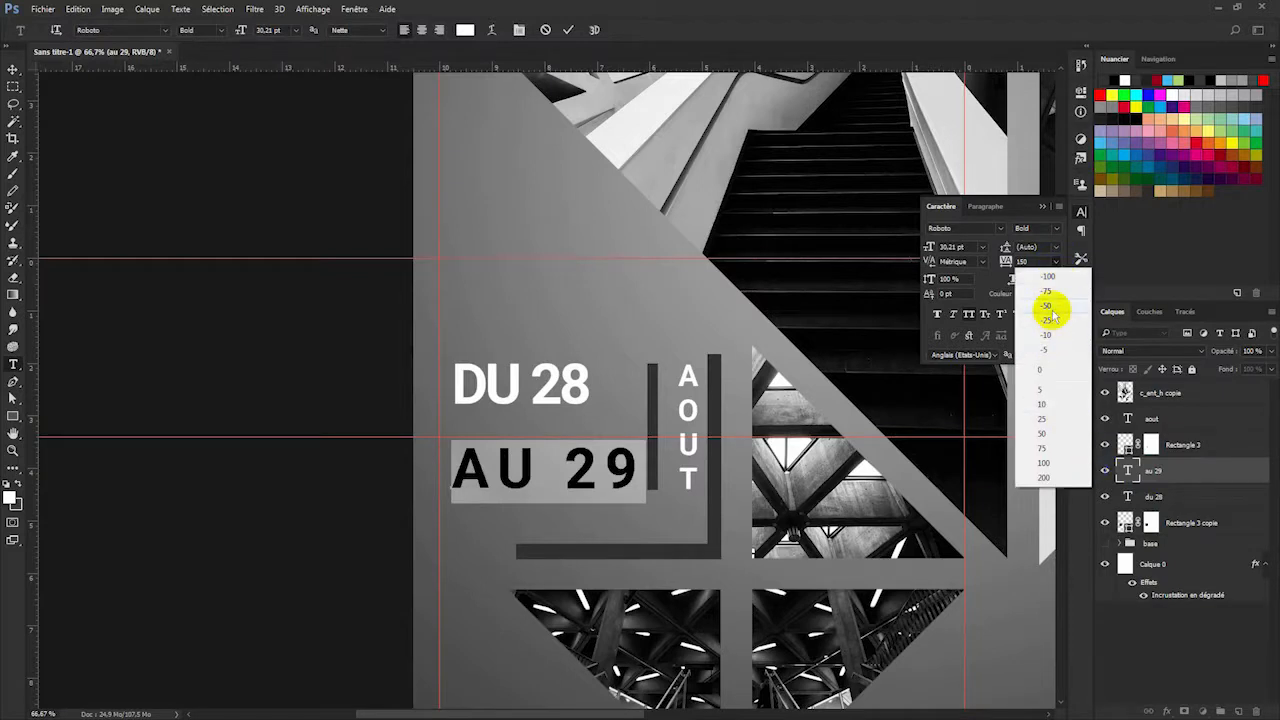
click(1055, 314)
click(1150, 470)
key(m)
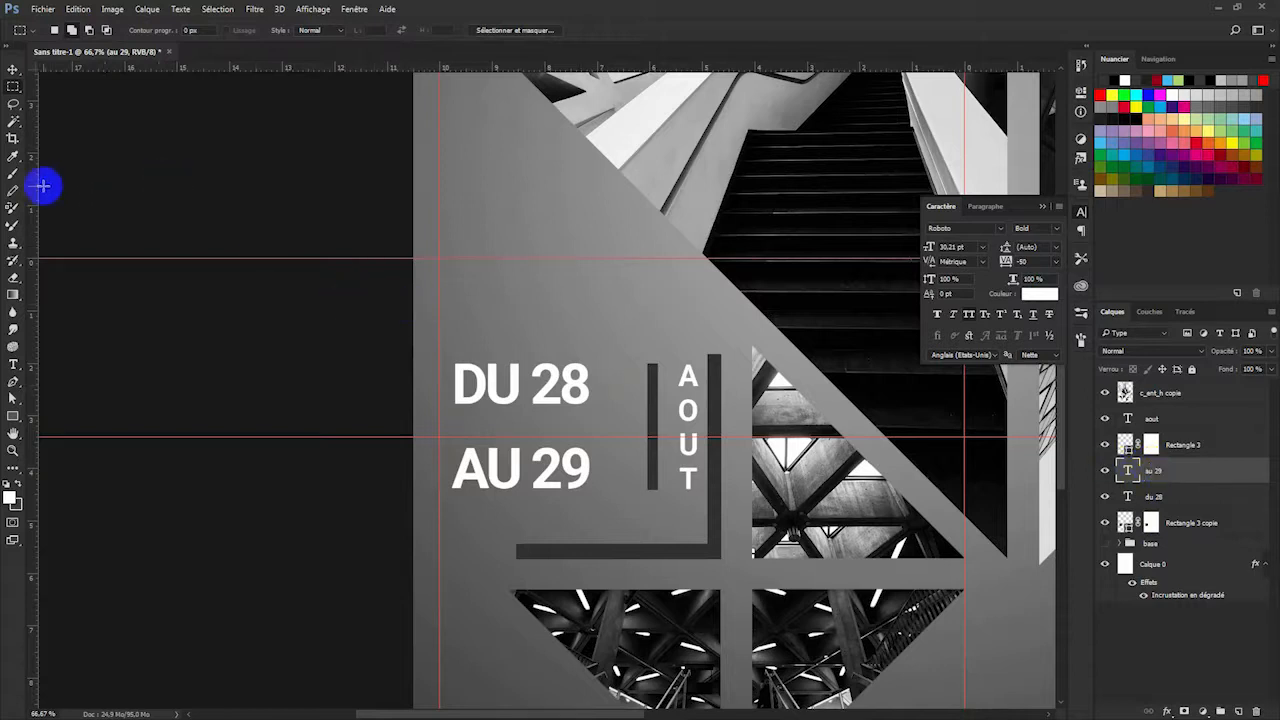
Add a vertical guide just before the dark divider bar and shift the "AU 29" line right until it nearly reaches the bar.
drag(32, 196, 627, 285)
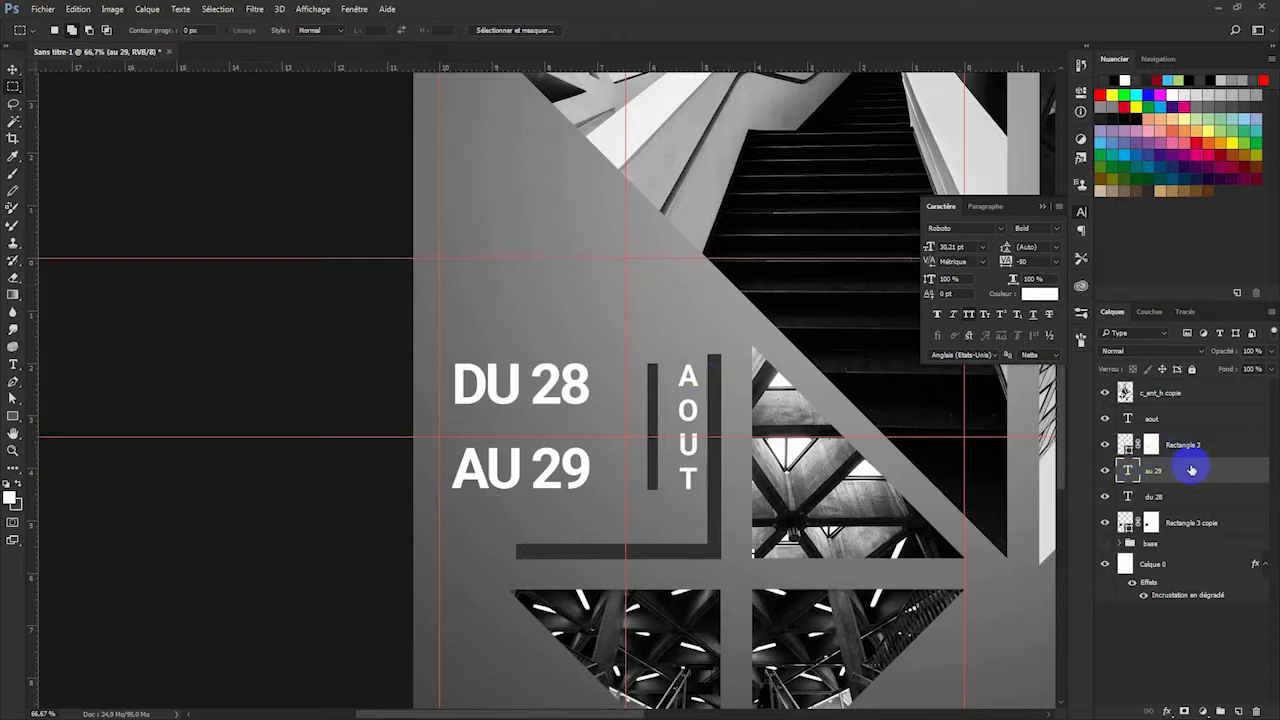
click(11, 71)
key(Right)
key(Right)
key(Right)
key(Right)
key(Right)
key(Right)
key(Right)
key(Right)
key(Right)
key(Right)
key(Right)
key(Right)
key(Right)
key(Right)
key(Right)
key(Right)
key(Right)
key(Right)
key(Right)
key(Right)
key(Right)
key(Right)
key(Right)
key(Right)
key(Right)
key(Right)
key(Right)
key(Right)
key(Right)
key(Right)
key(Right)
key(Right)
key(Right)
key(Right)
key(Right)
key(Right)
key(Right)
key(Right)
key(Right)
key(Right)
key(Right)
key(Right)
key(Right)
key(Right)
key(Right)
key(Right)
key(Right)
key(Right)
key(Right)
key(Right)
key(Right)
key(Right)
key(Right)
key(Right)
key(Right)
key(Right)
key(Right)
key(Right)
key(Right)
key(Right)
key(Right)
key(Right)
key(Right)
key(Right)
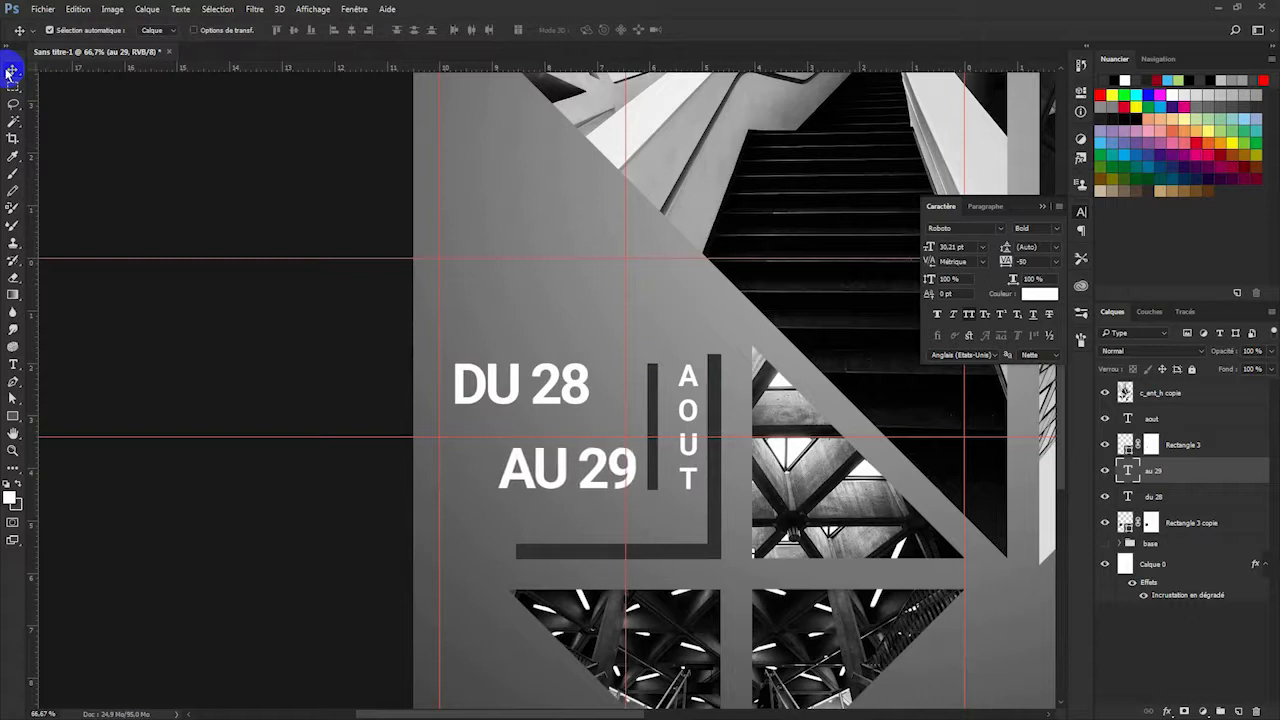
Shift the "DU 28" line right until it lines up above "AU 29", close to the divider bar.
click(1201, 497)
key(Right)
key(Right)
key(Right)
key(Right)
key(Right)
key(Right)
key(Right)
key(Right)
key(Right)
key(Right)
key(Right)
key(Right)
key(Right)
key(Right)
key(Right)
key(Right)
key(Right)
key(Right)
key(Right)
key(Right)
key(Right)
key(Right)
key(Right)
key(Right)
key(Right)
key(Right)
key(Right)
key(Right)
key(Right)
key(Right)
key(Right)
key(Right)
key(Right)
key(Right)
key(Right)
key(Right)
key(Right)
key(Right)
key(Right)
key(Right)
key(Right)
key(Right)
key(Right)
key(Right)
key(Right)
key(Right)
key(Right)
key(Right)
key(Right)
key(Right)
key(Right)
key(Right)
key(Right)
key(Right)
key(Right)
key(Right)
key(Right)
key(Right)
key(Right)
key(Right)
key(Right)
key(Right)
key(Right)
key(Right)
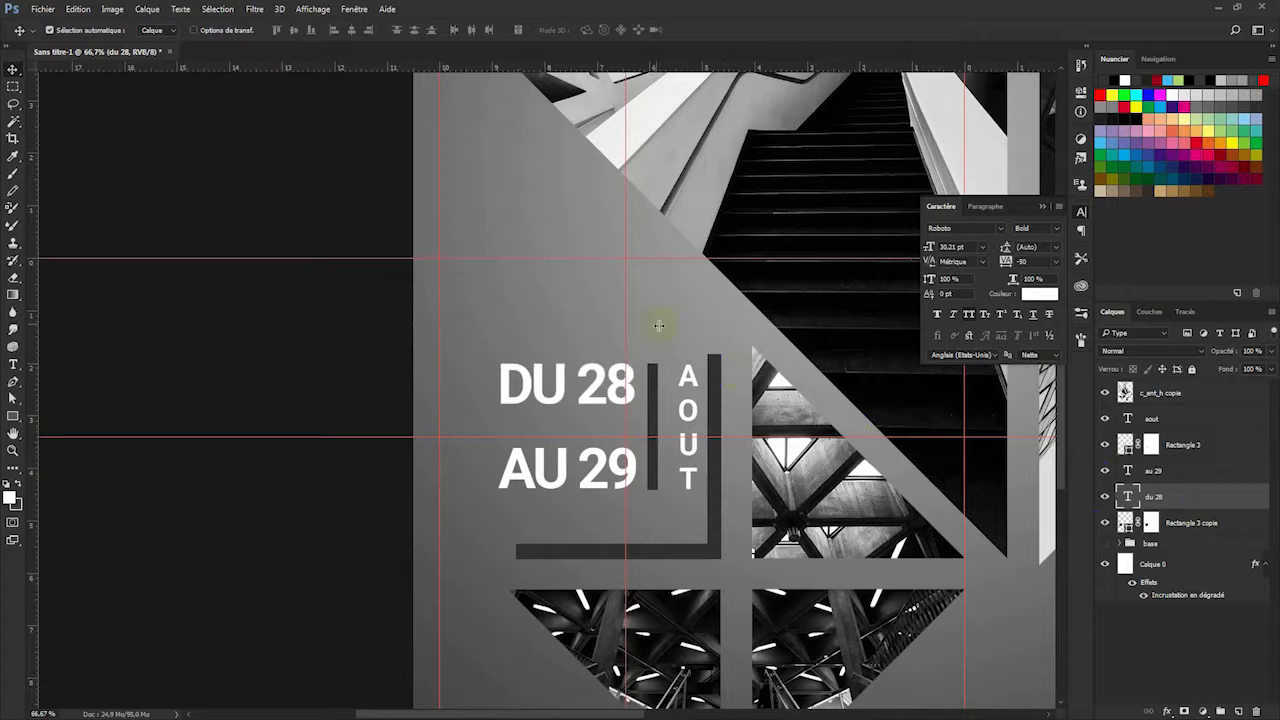
Move the vertical guide to the right edge of "DU 28", nudge "AU 29" left to align with it, and remove the guide.
drag(624, 308, 638, 312)
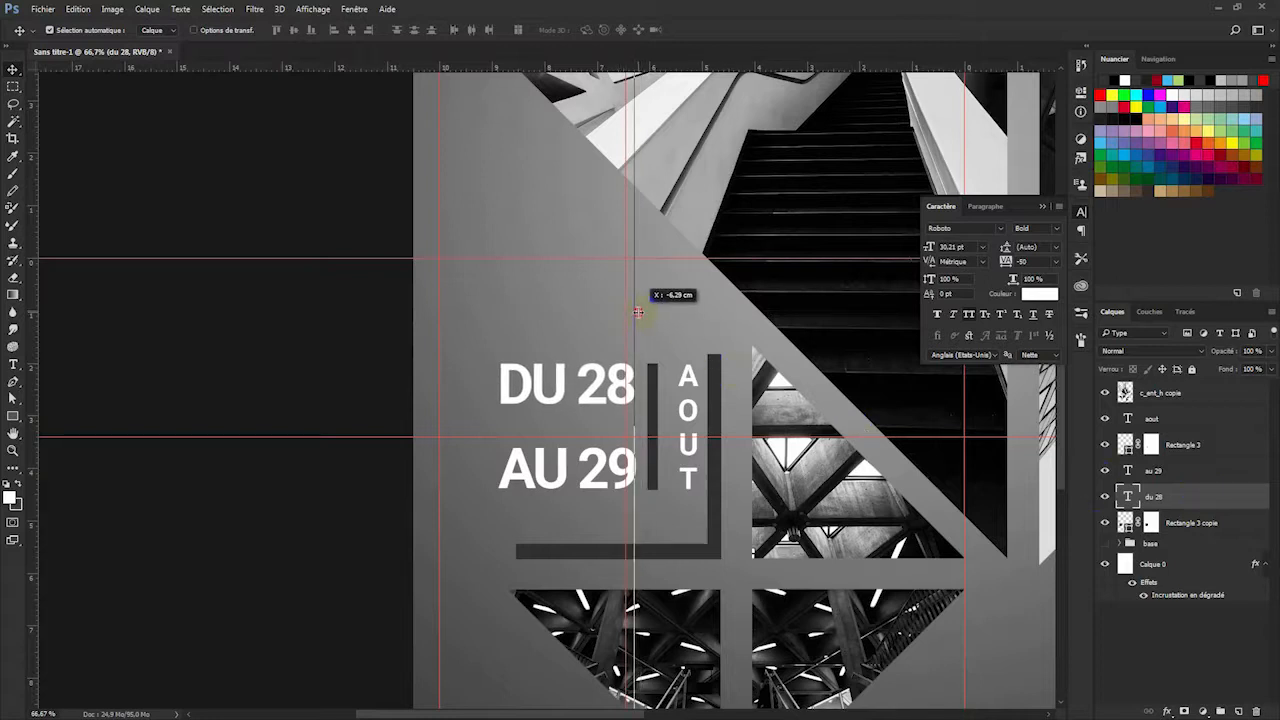
drag(639, 312, 634, 312)
click(1181, 471)
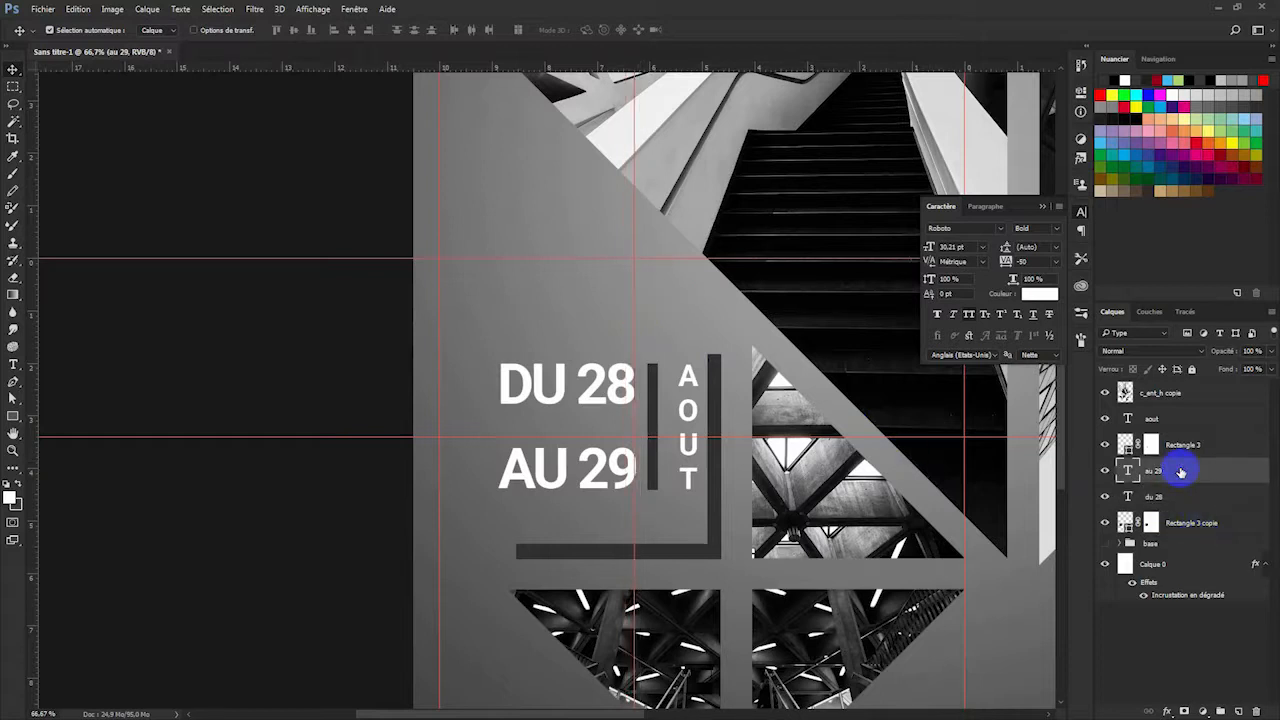
key(Left)
key(Left)
key(Left)
key(Left)
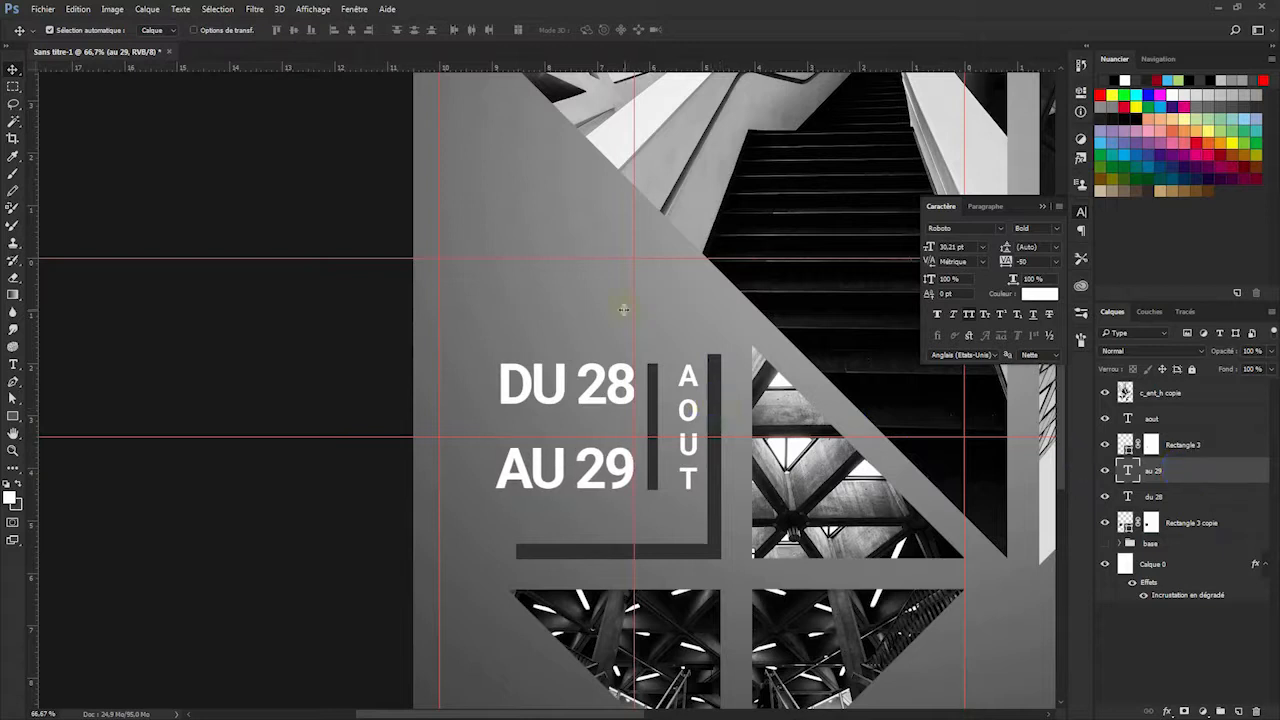
drag(634, 303, 36, 298)
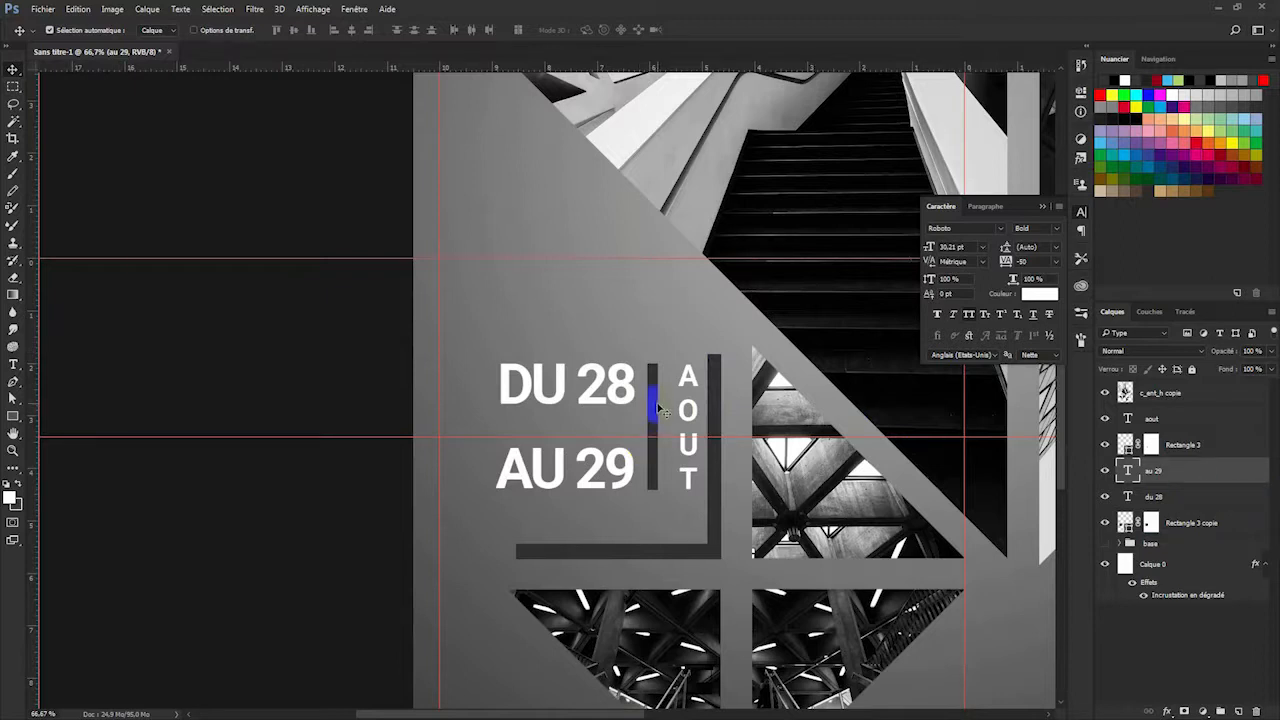
Nudge the divider bar slightly right, and move it together with both date lines and "AOUT" slightly down and left within the L-shaped frame.
click(658, 411)
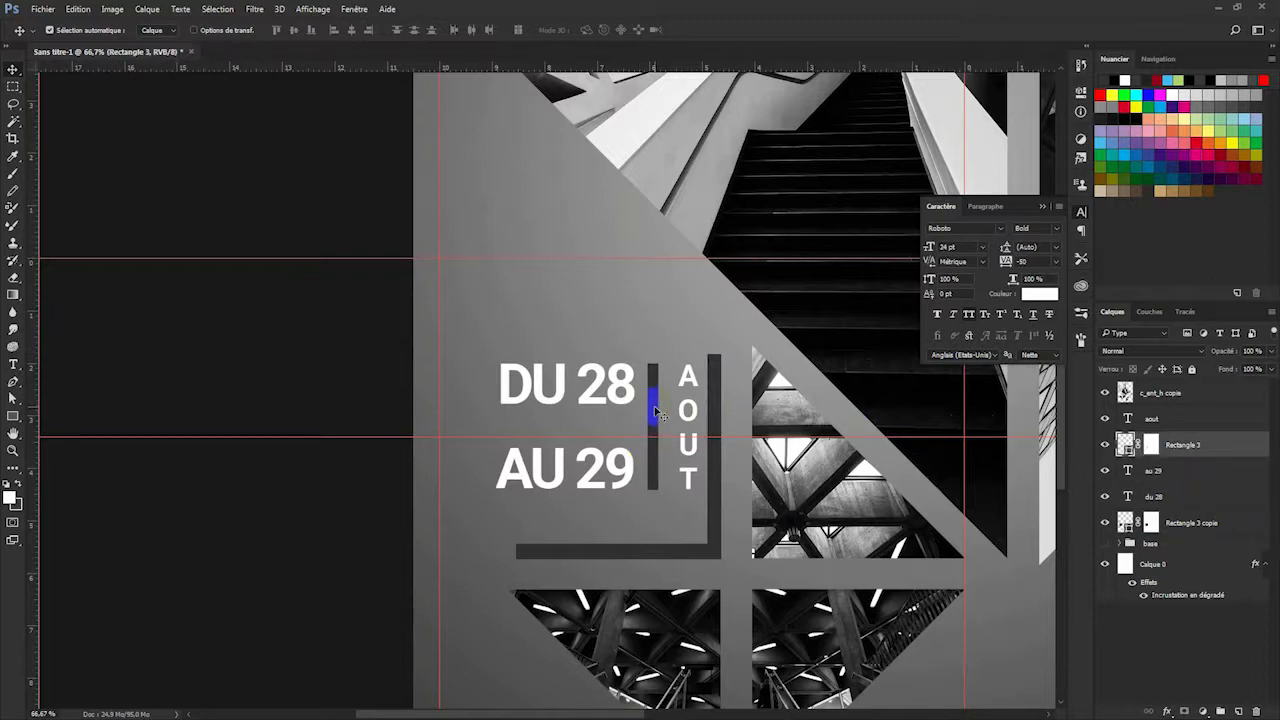
drag(658, 411, 662, 411)
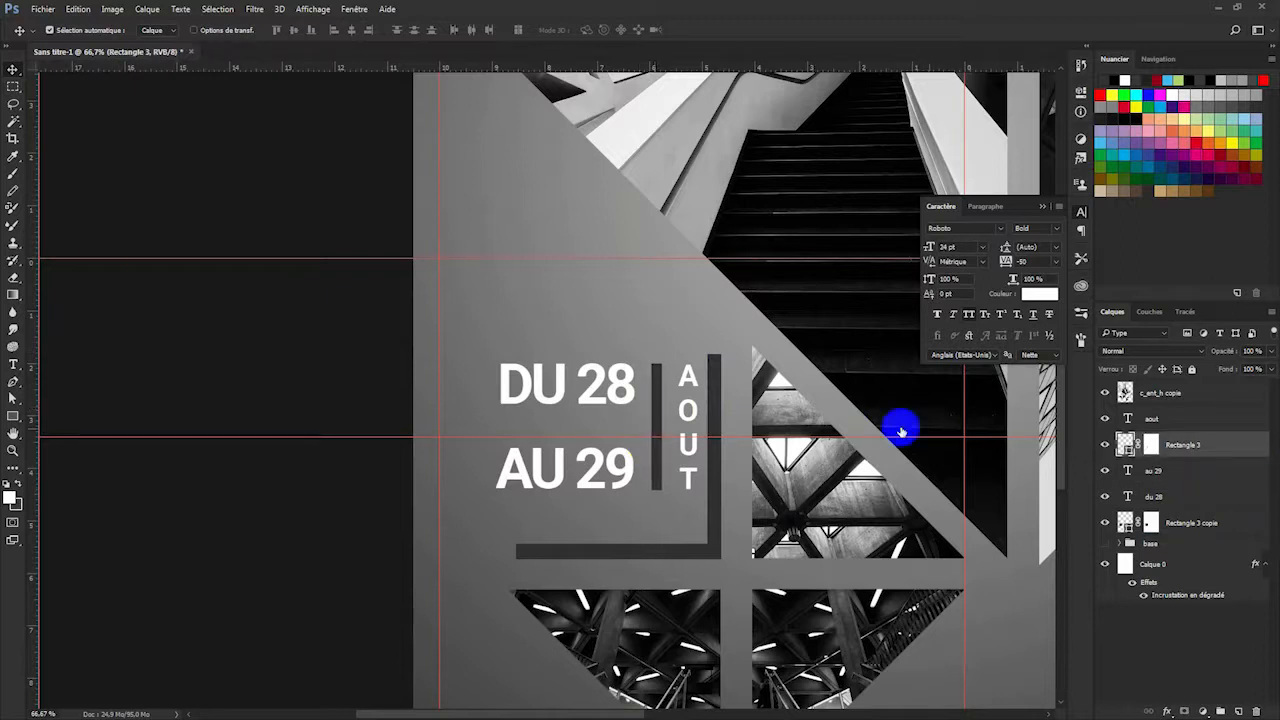
click(1160, 500)
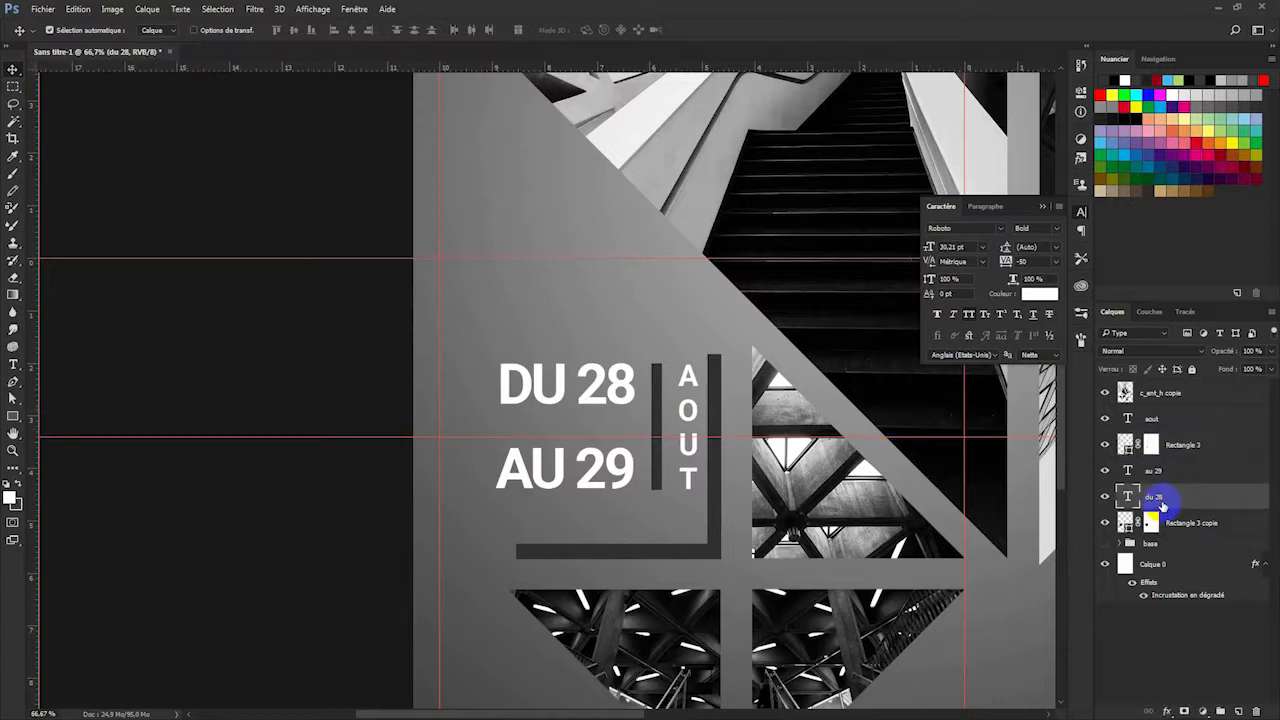
shift+click(1156, 419)
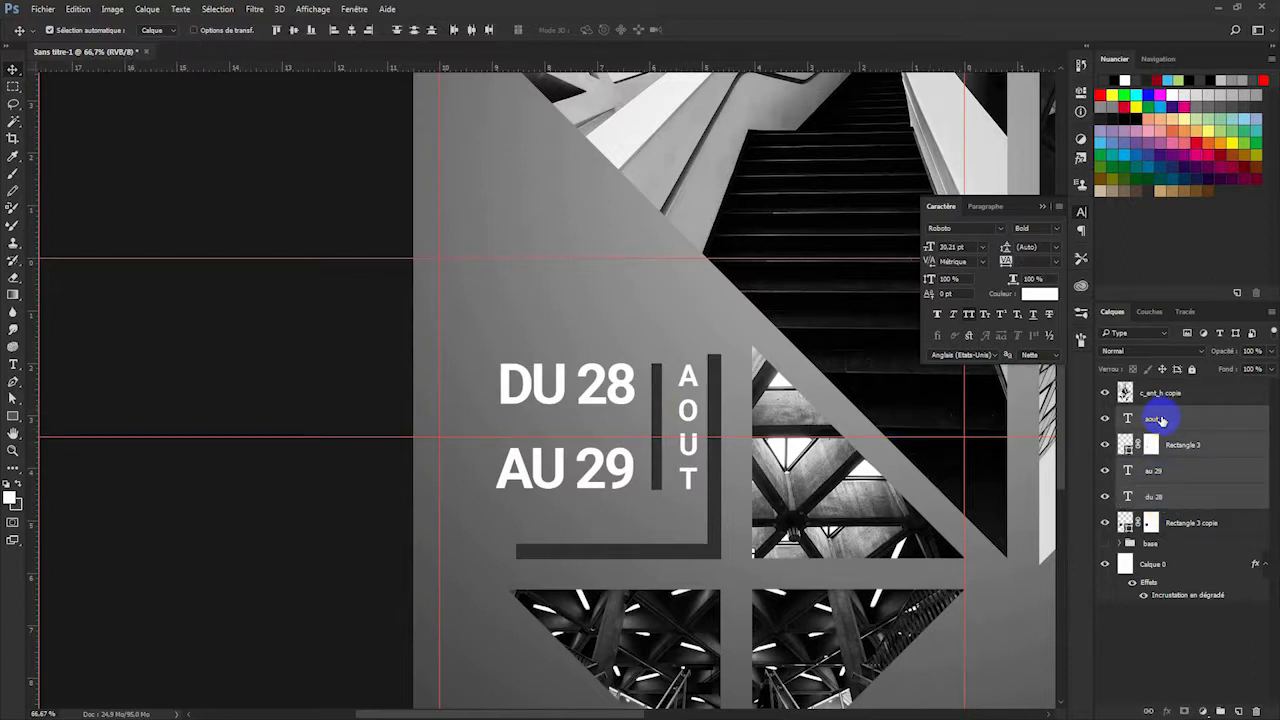
key(ctrl+t)
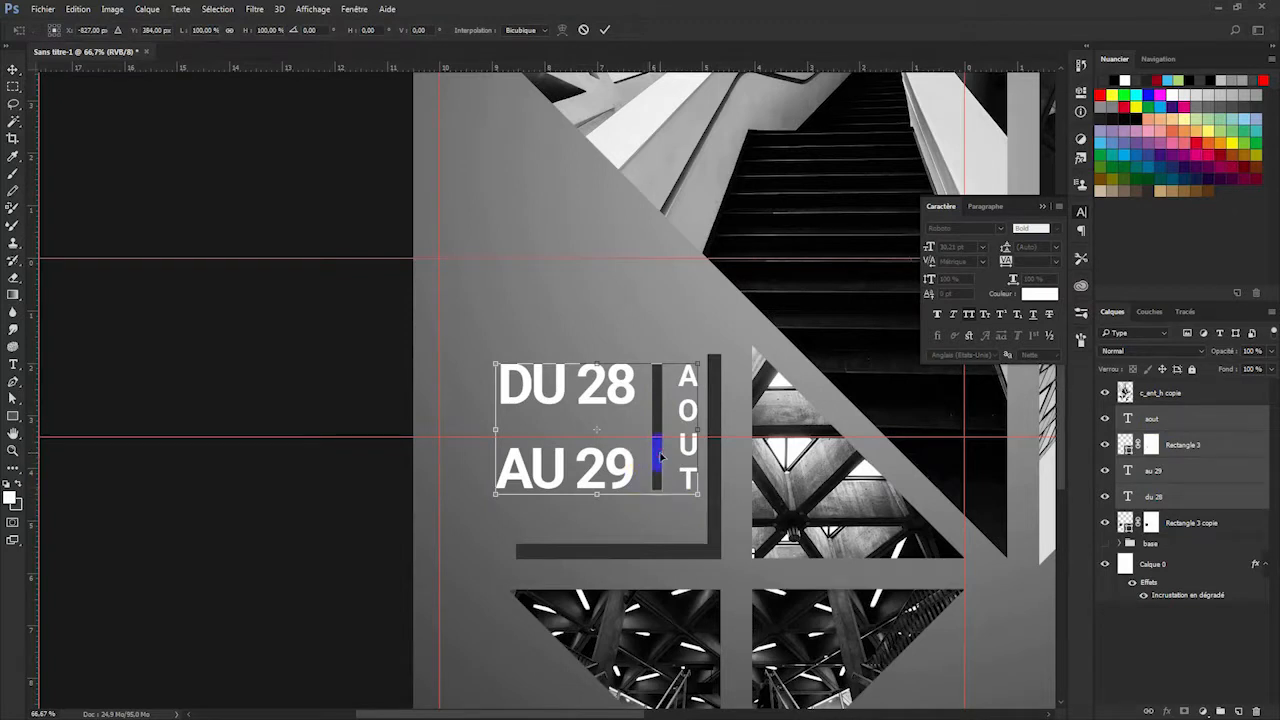
drag(657, 470, 654, 474)
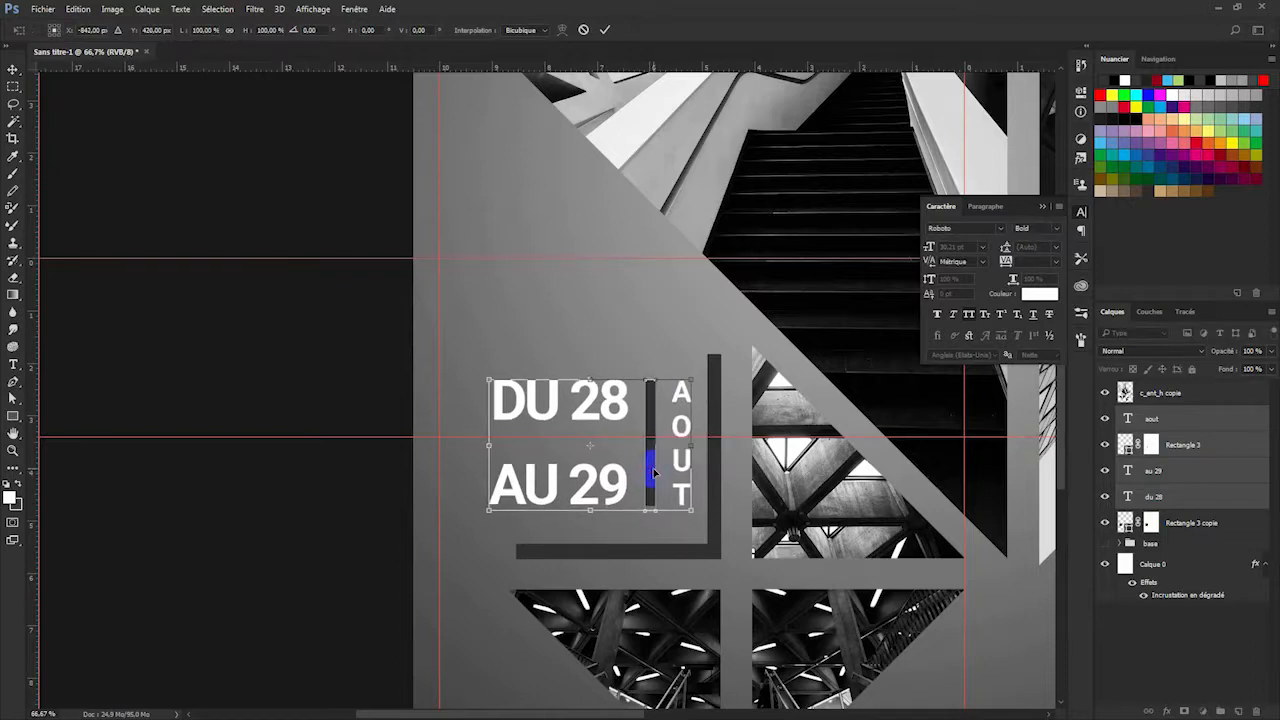
key(Return)
Hide the guides and group the "aout", Rectangle 3, "au 29" and "du 28" layers.
key(ctrl+minus)
key(ctrl+minus)
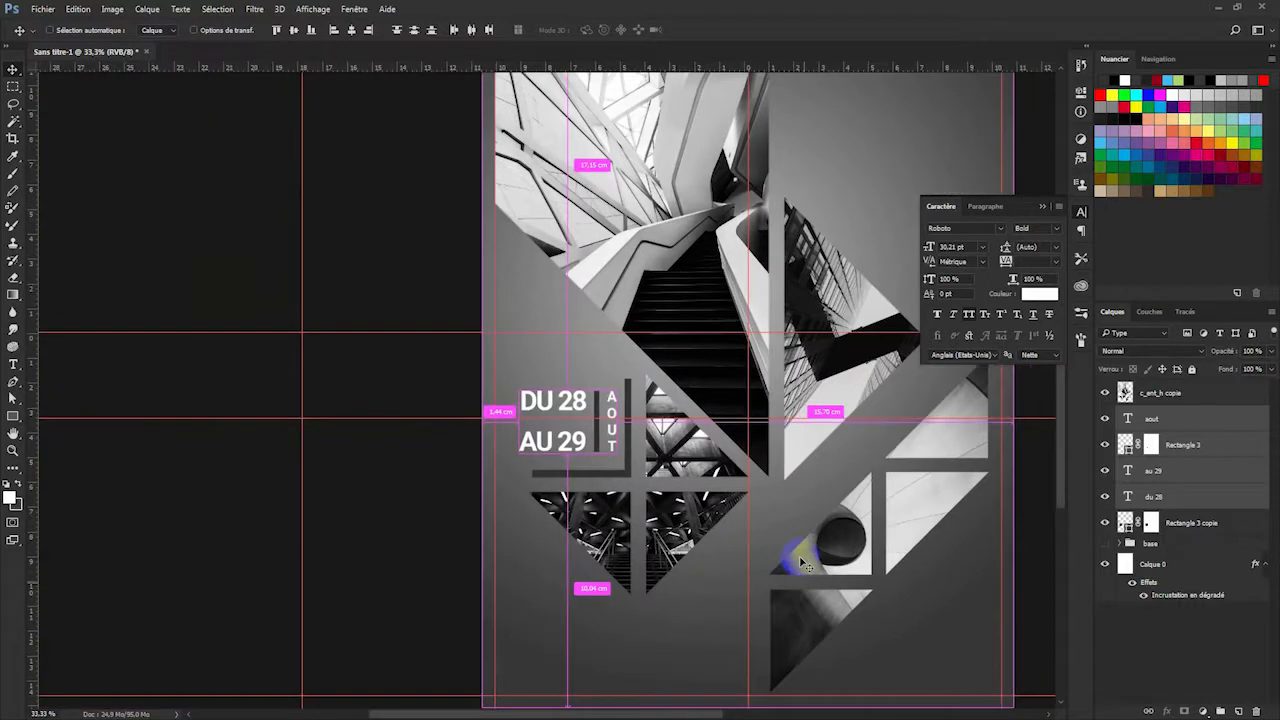
key(ctrl+minus)
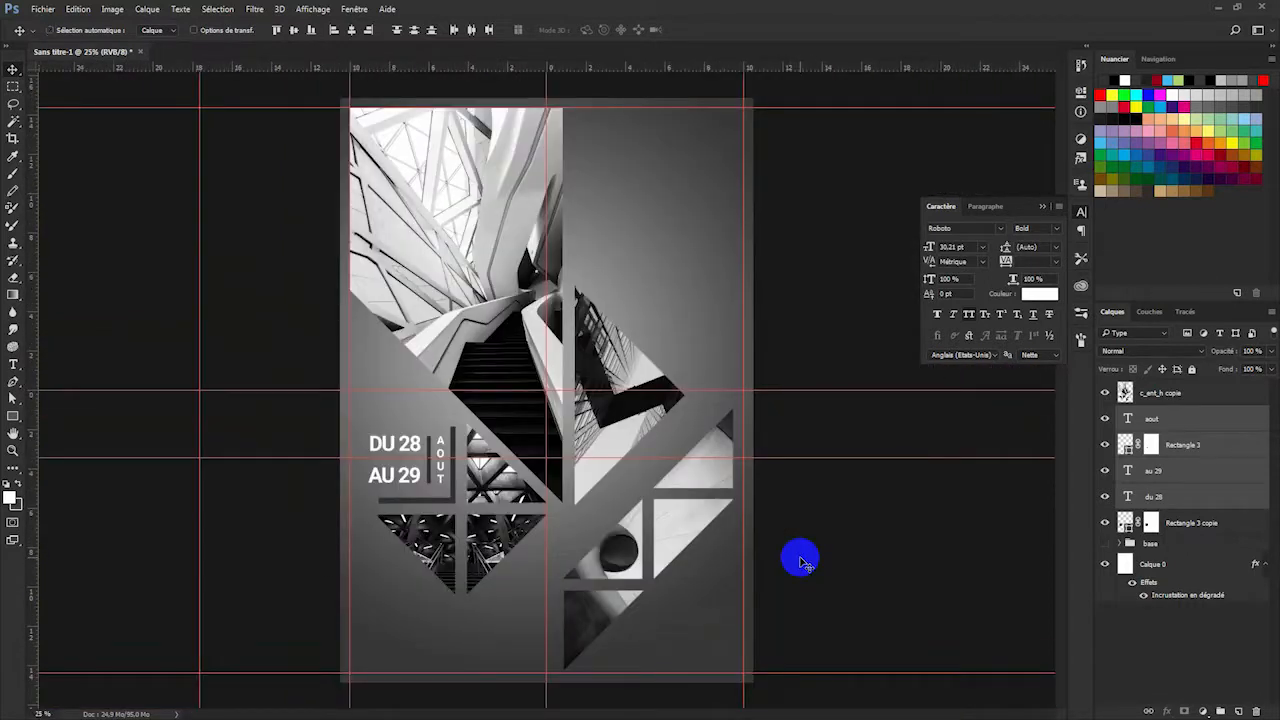
key(ctrl+h)
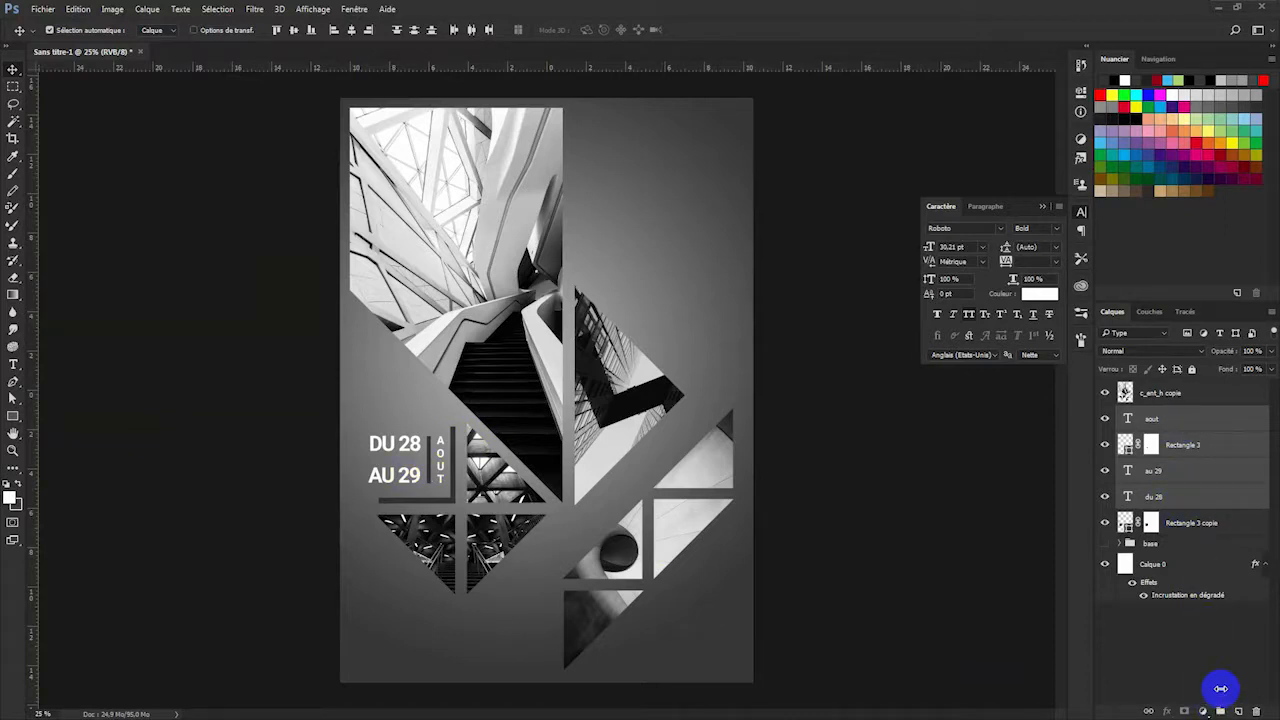
click(1165, 443)
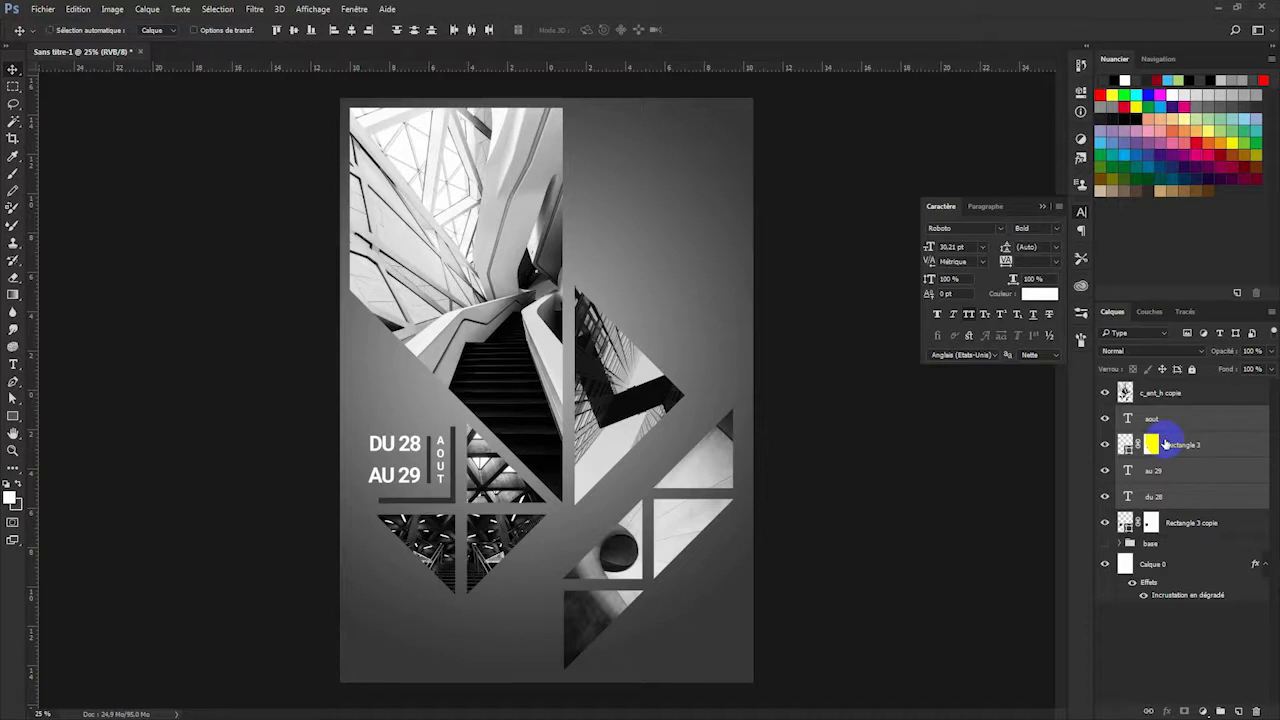
key(ctrl+g)
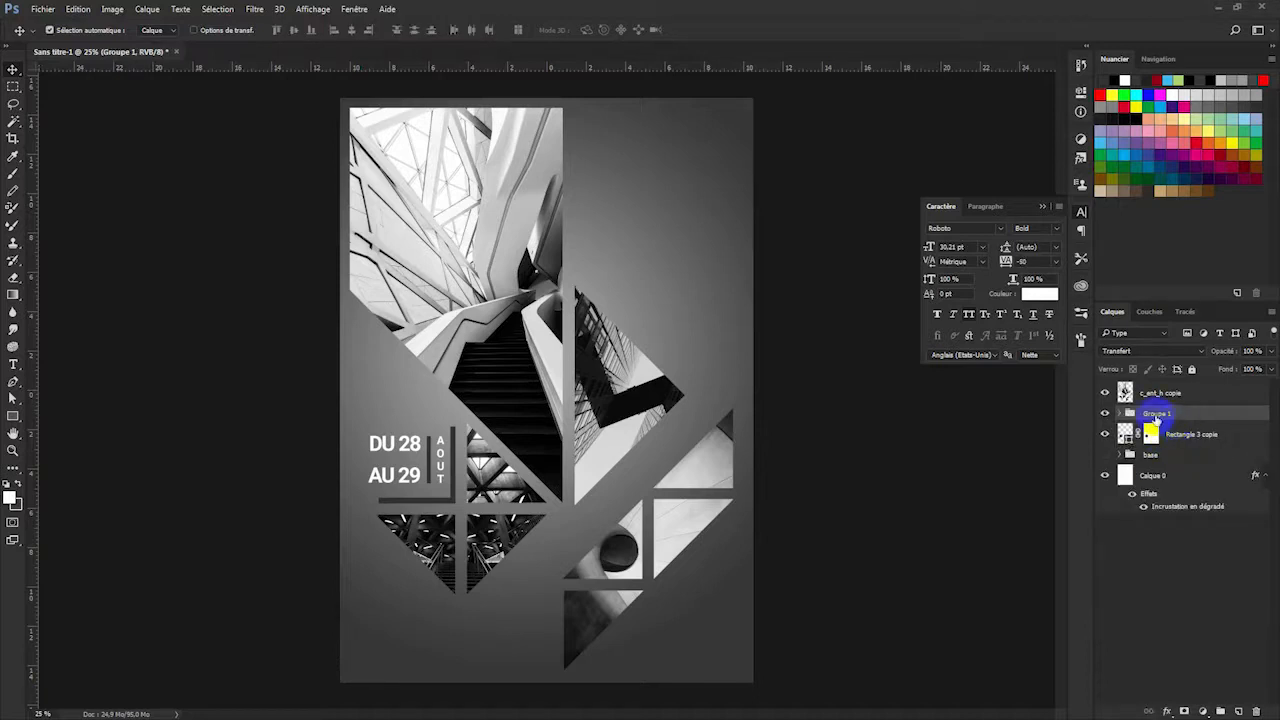
Rename the new date group as "texte" and move the "Rectangle 3 copie" layer above it.
double_click(1156, 414)
text(texte)
key(Return)
drag(1172, 436, 1182, 406)
Duplicate the "texte" group, merge the copy into a single layer, and hide the original group.
click(1150, 440)
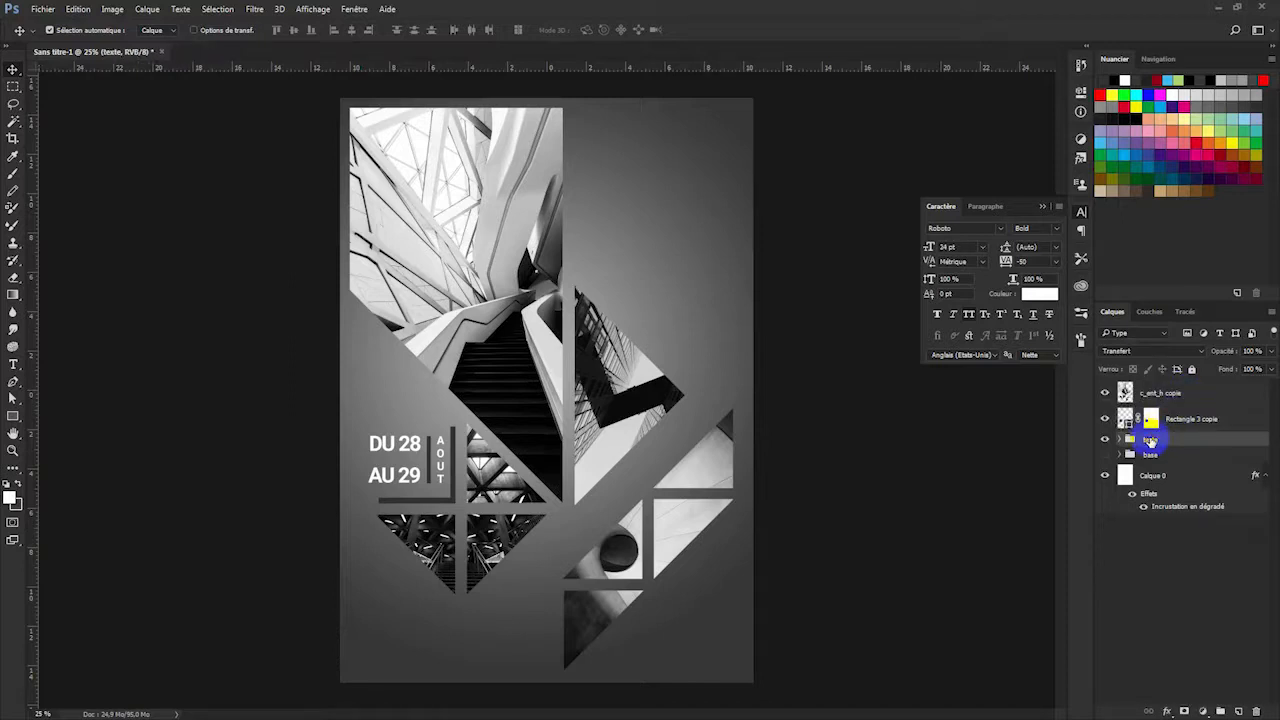
key(ctrl+j)
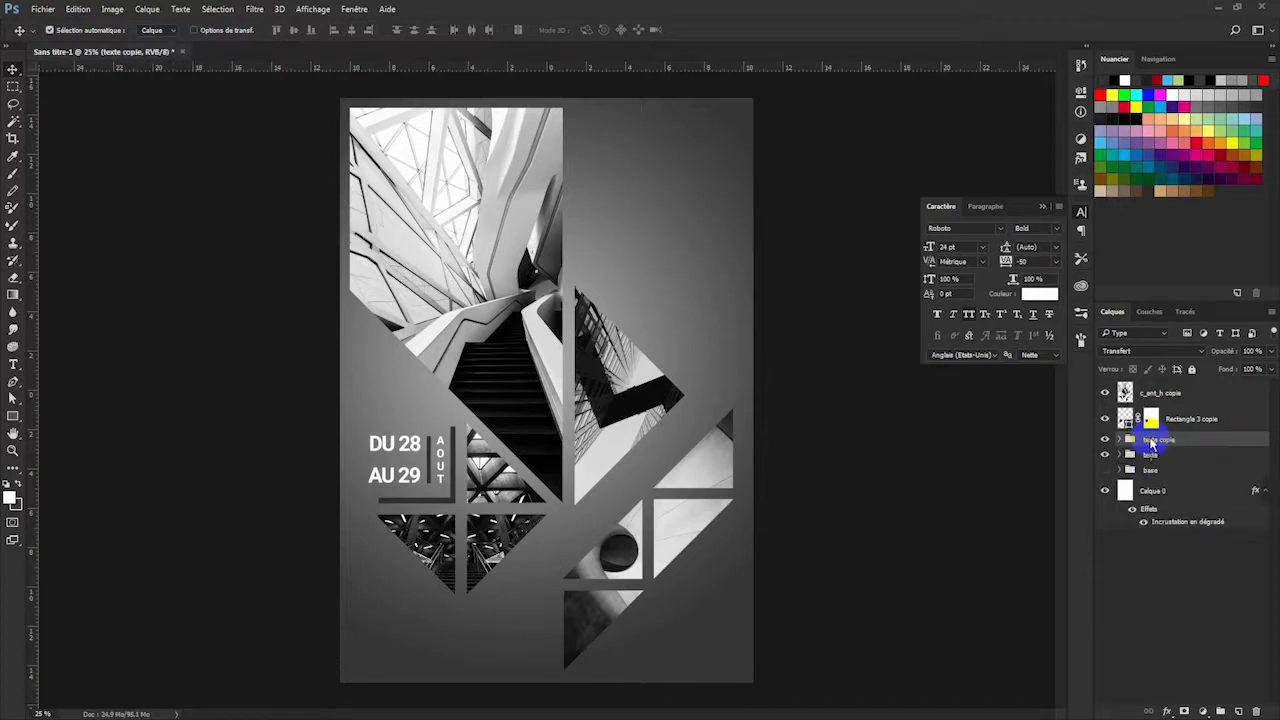
right_click(1151, 442)
click(978, 590)
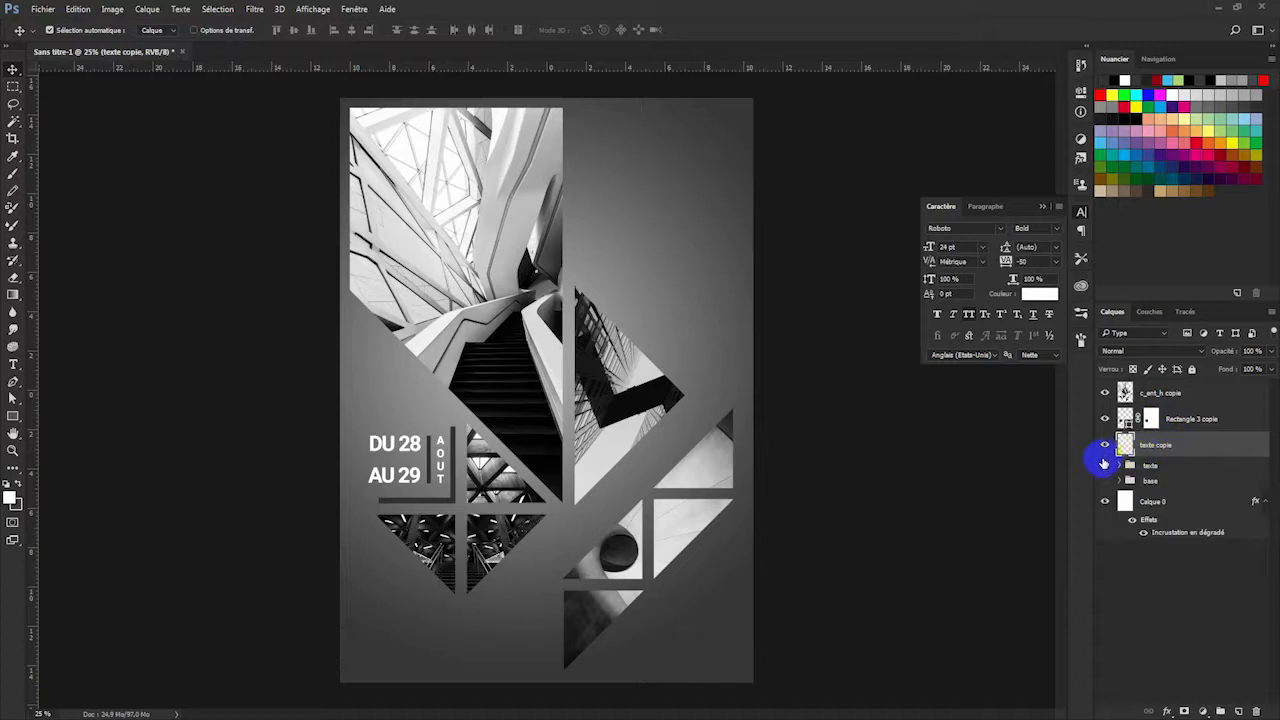
click(1105, 468)
click(1105, 447)
click(1105, 447)
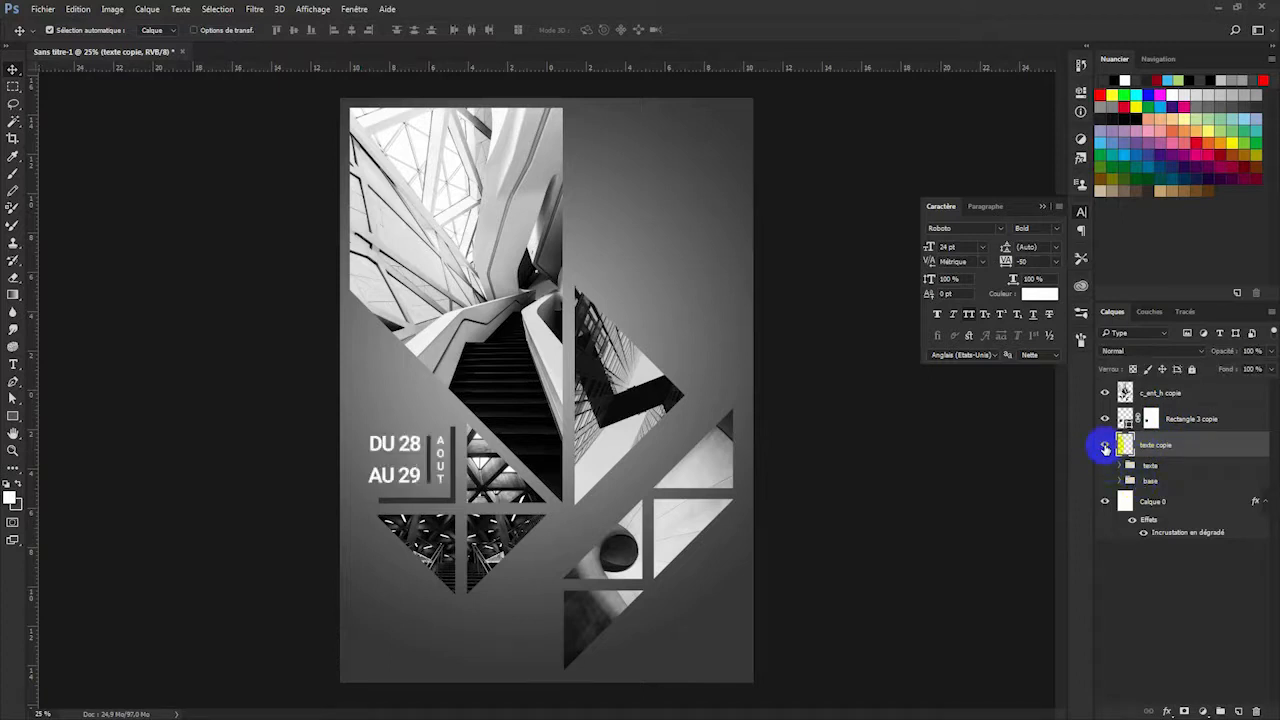
click(1168, 449)
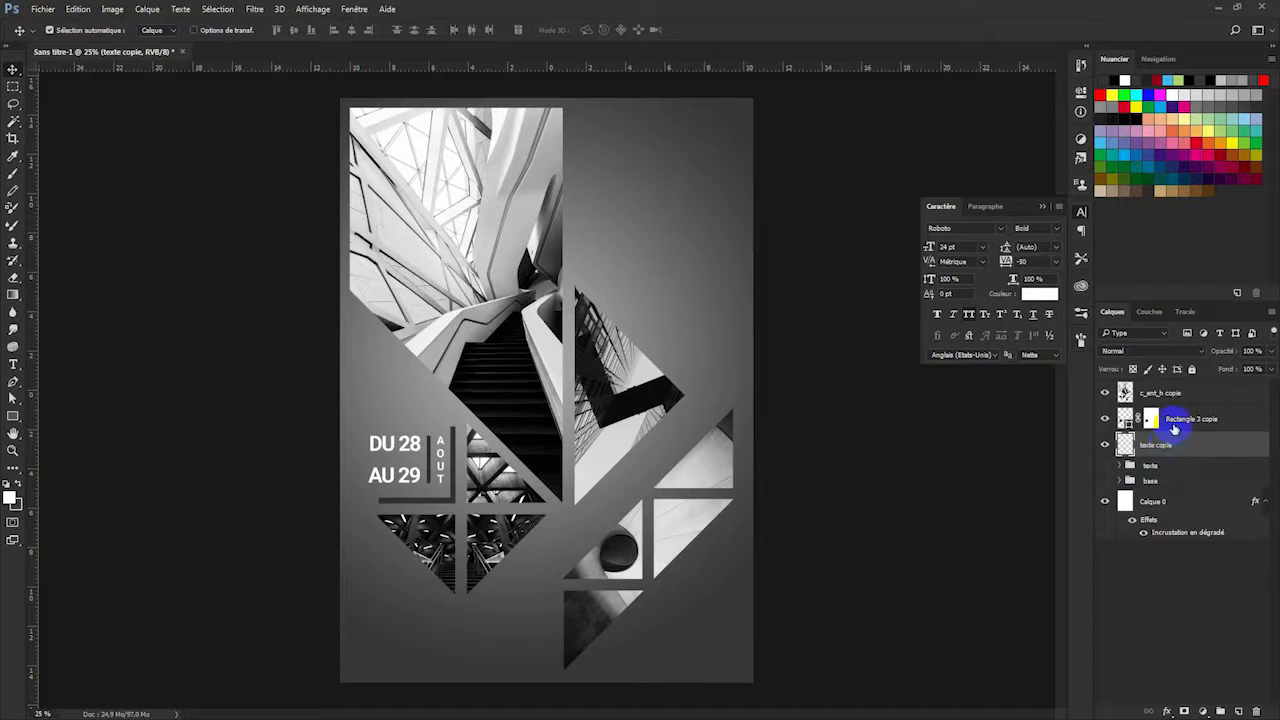
Convert the "Rectangle 3 copie" frame layer to a smart object and rasterize it into a plain layer without a mask.
click(1174, 427)
click(1107, 420)
click(1107, 420)
right_click(1238, 419)
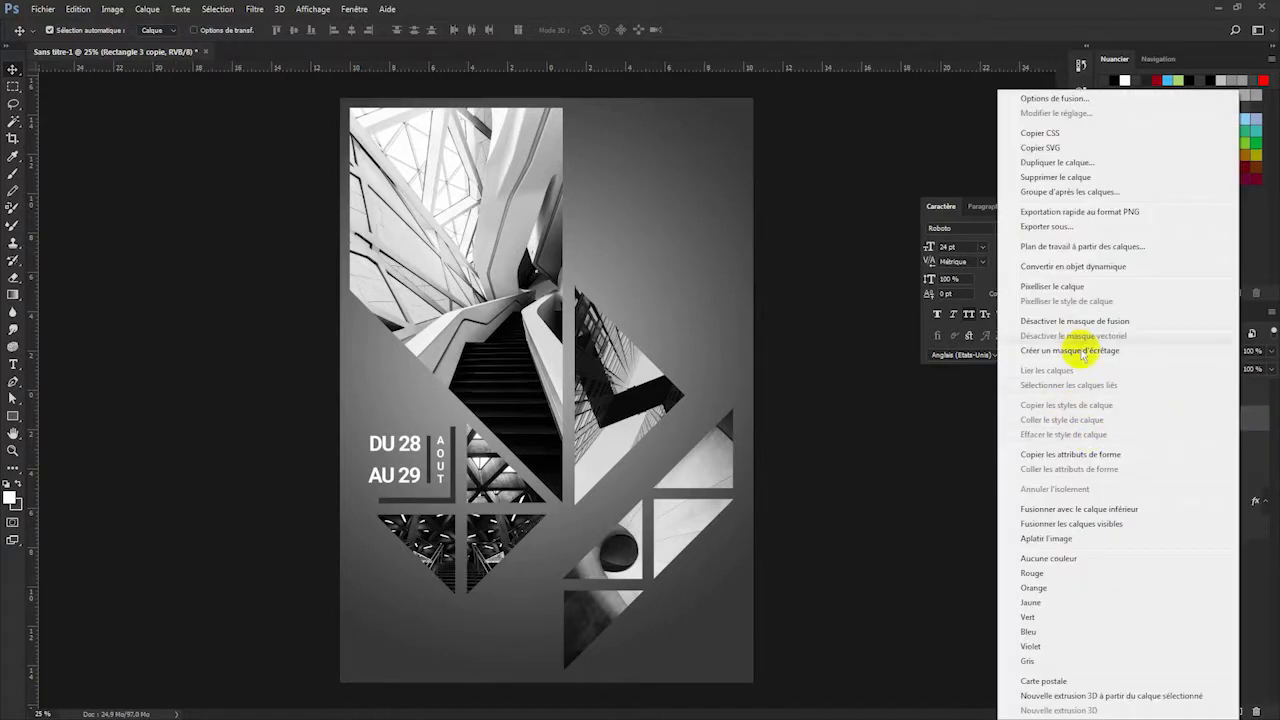
click(1078, 266)
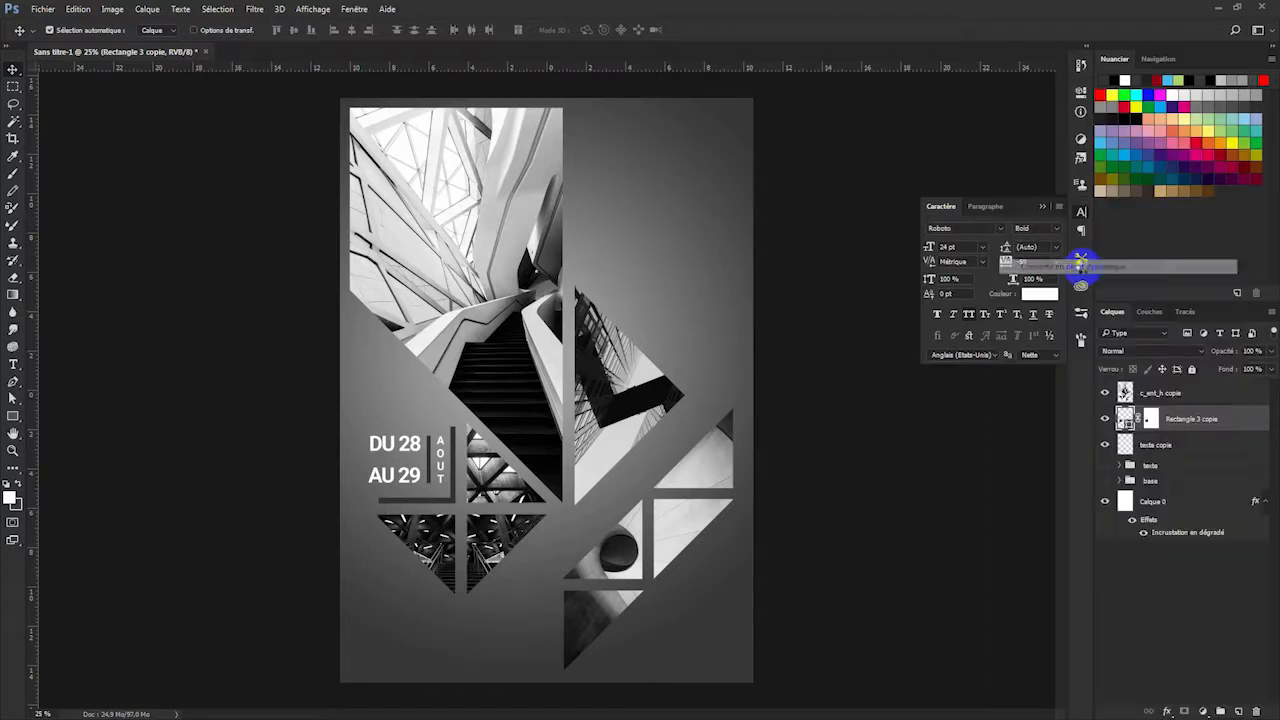
right_click(1211, 423)
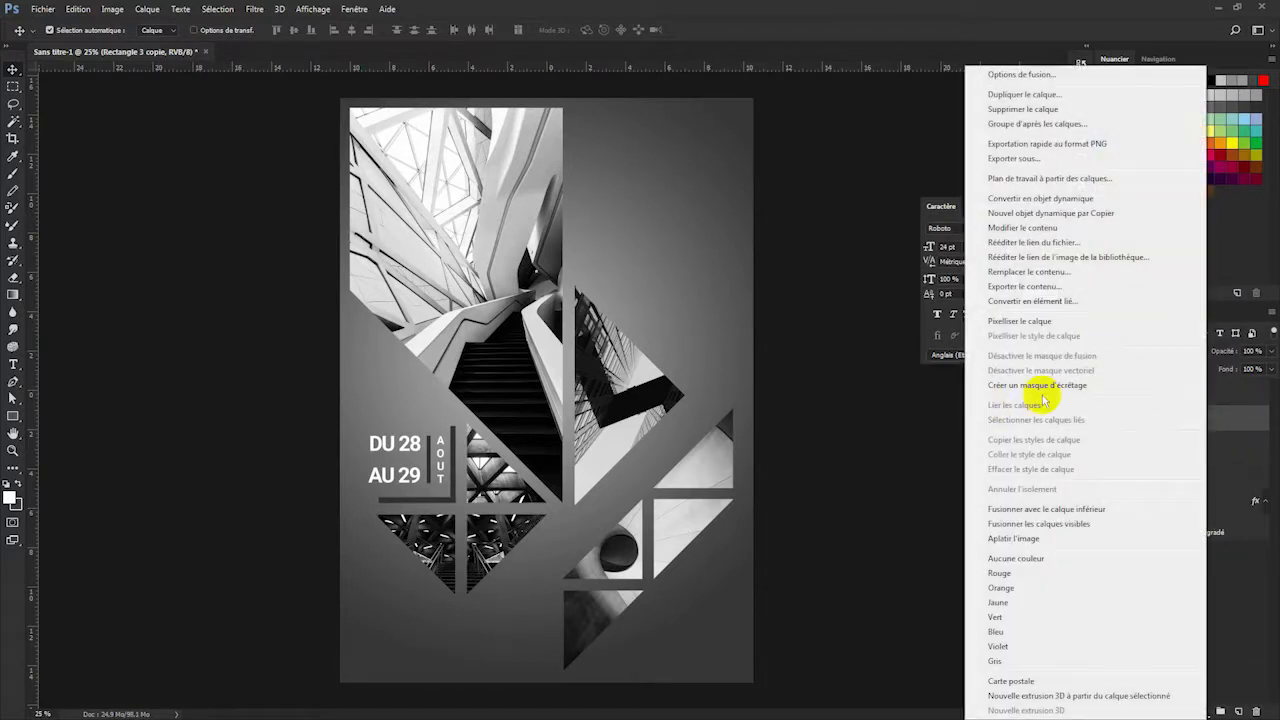
click(1019, 321)
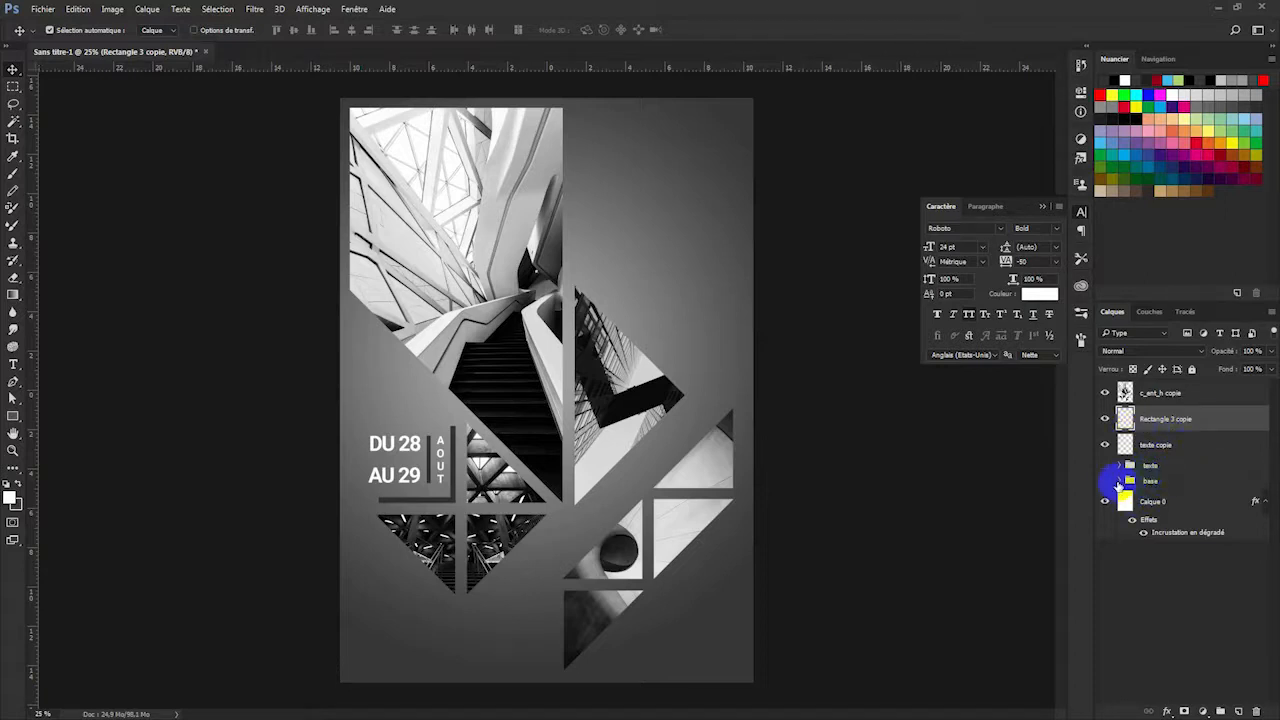
Move the hidden "texte" group into the "base" group and collapse "base".
click(1113, 481)
click(1119, 480)
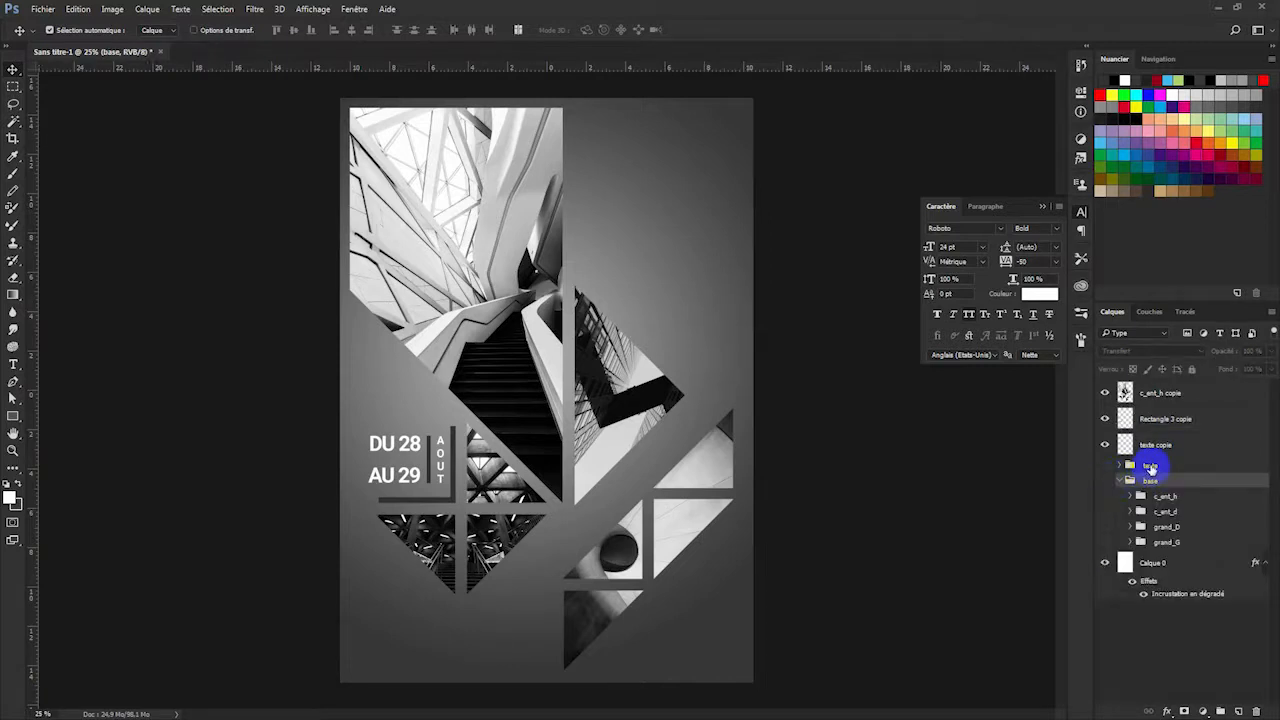
drag(1148, 463, 1154, 491)
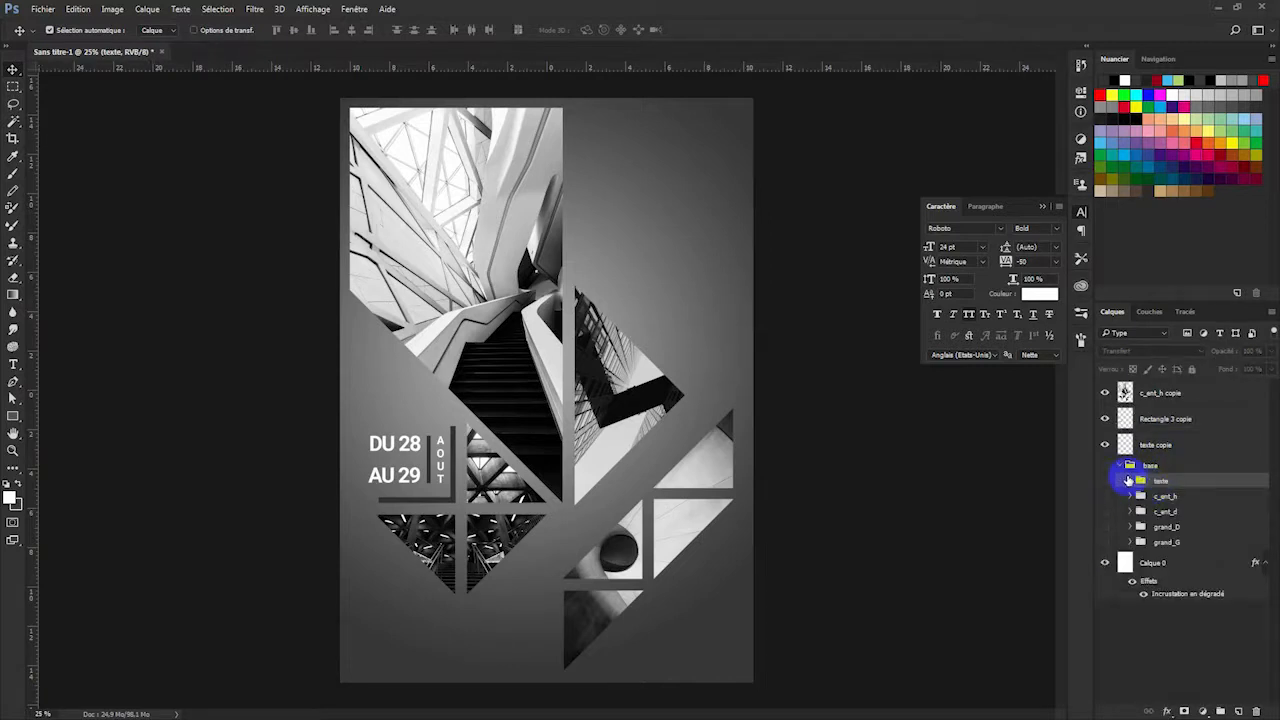
click(1125, 466)
click(1121, 466)
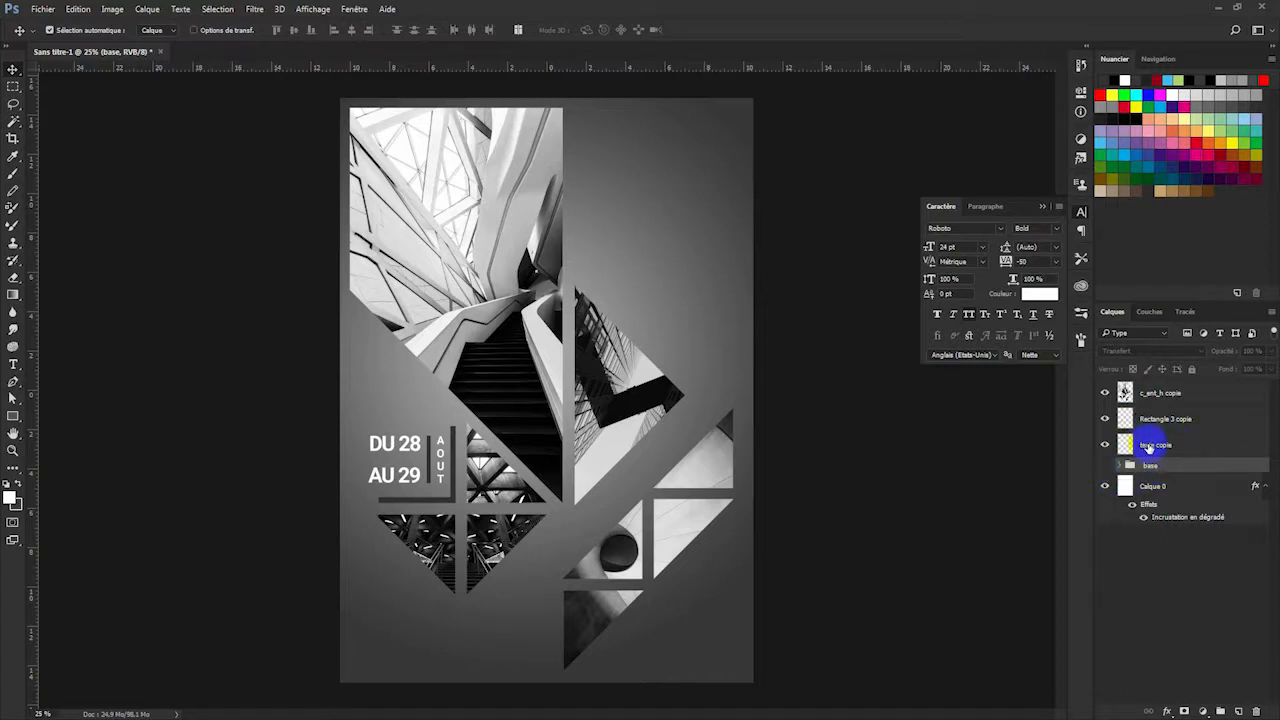
Rename the merged "texte copie" layer as "texte date".
click(1106, 446)
click(1106, 446)
double_click(1166, 444)
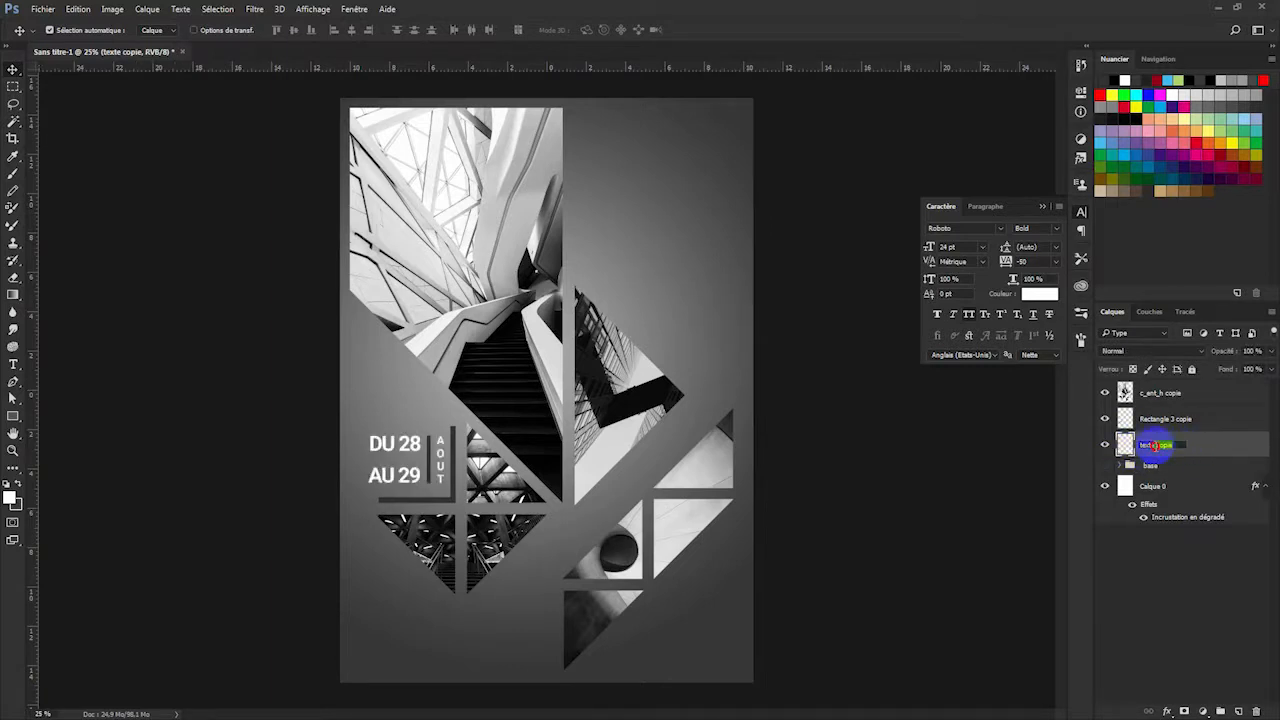
key(BackSpace)
text(date)
key(Return)
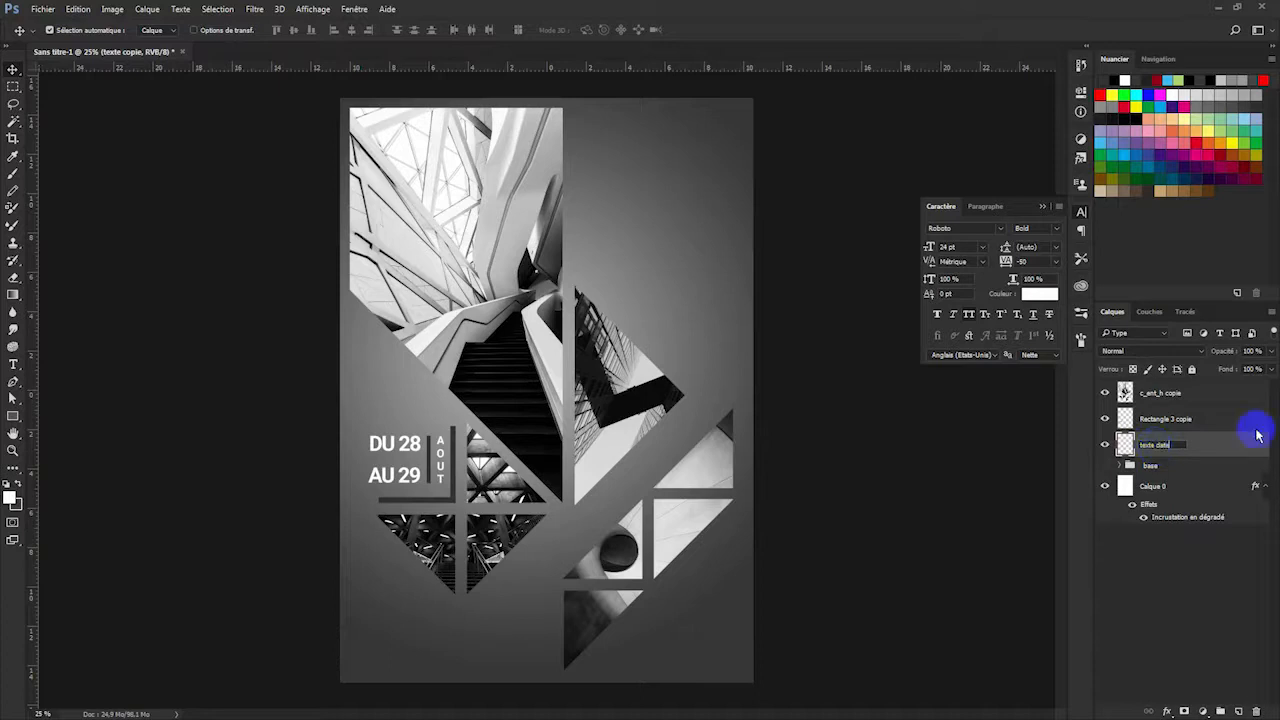
Rename the "Rectangle 3 copie" layer as "Rectangle _couper".
click(1195, 421)
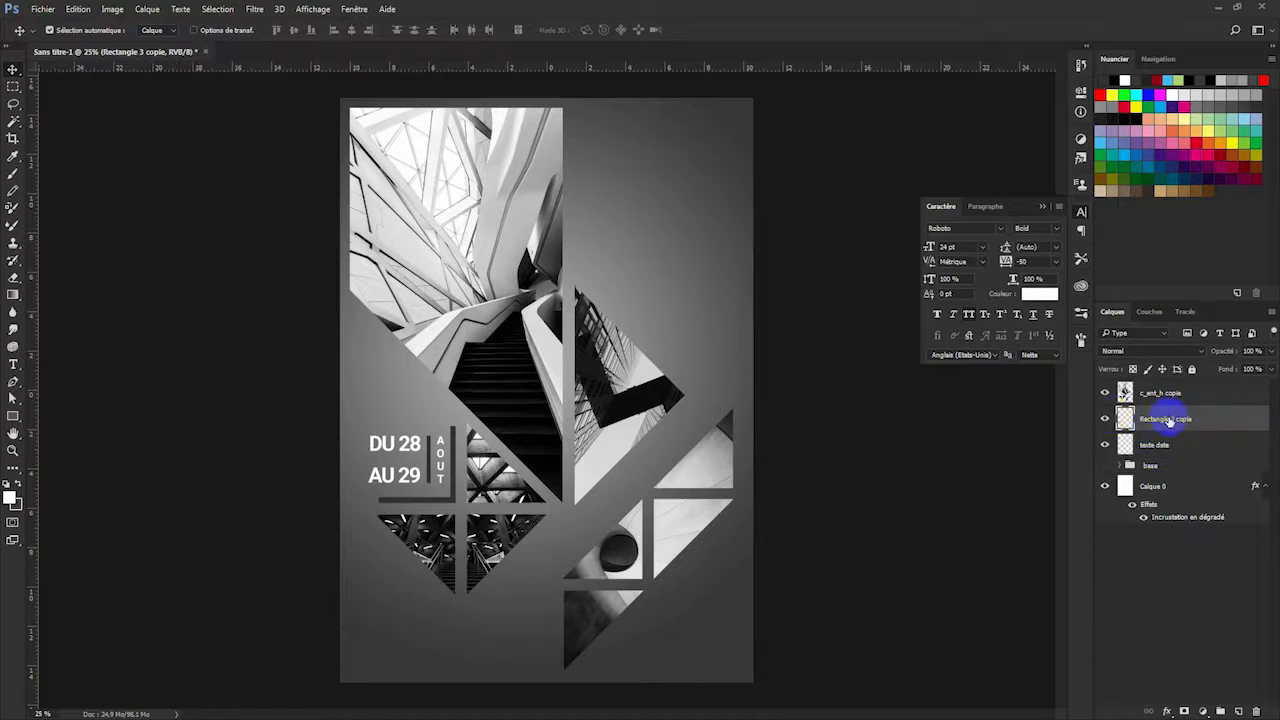
double_click(1170, 421)
double_click(1183, 419)
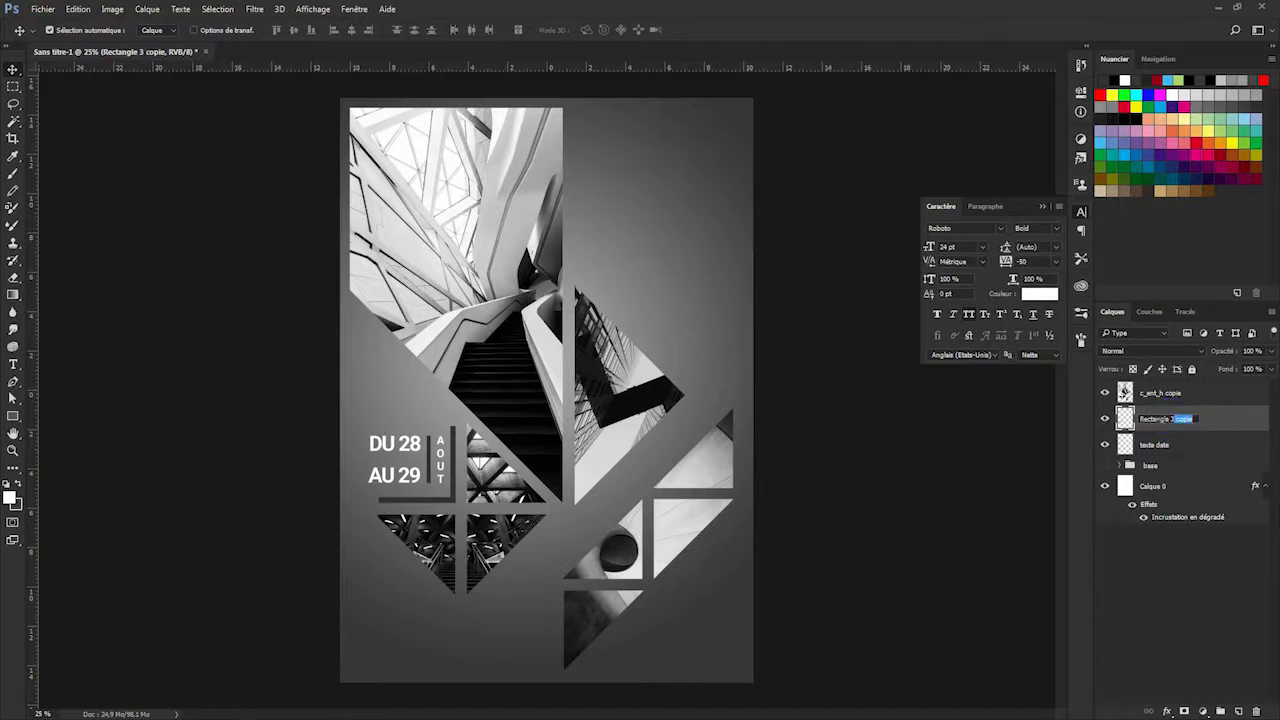
key(BackSpace)
key(BackSpace)
key(BackSpace)
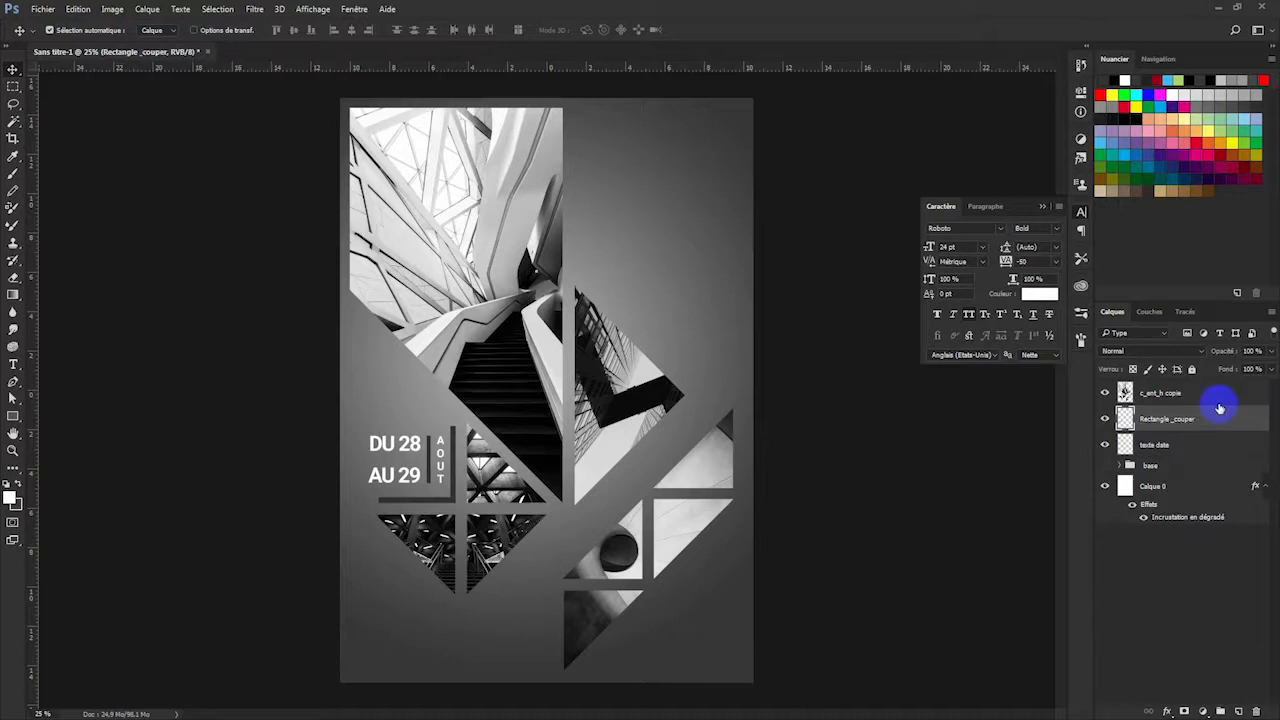
Rename the "c_ent_h copie" layer as "desing".
double_click(1170, 394)
text(d)
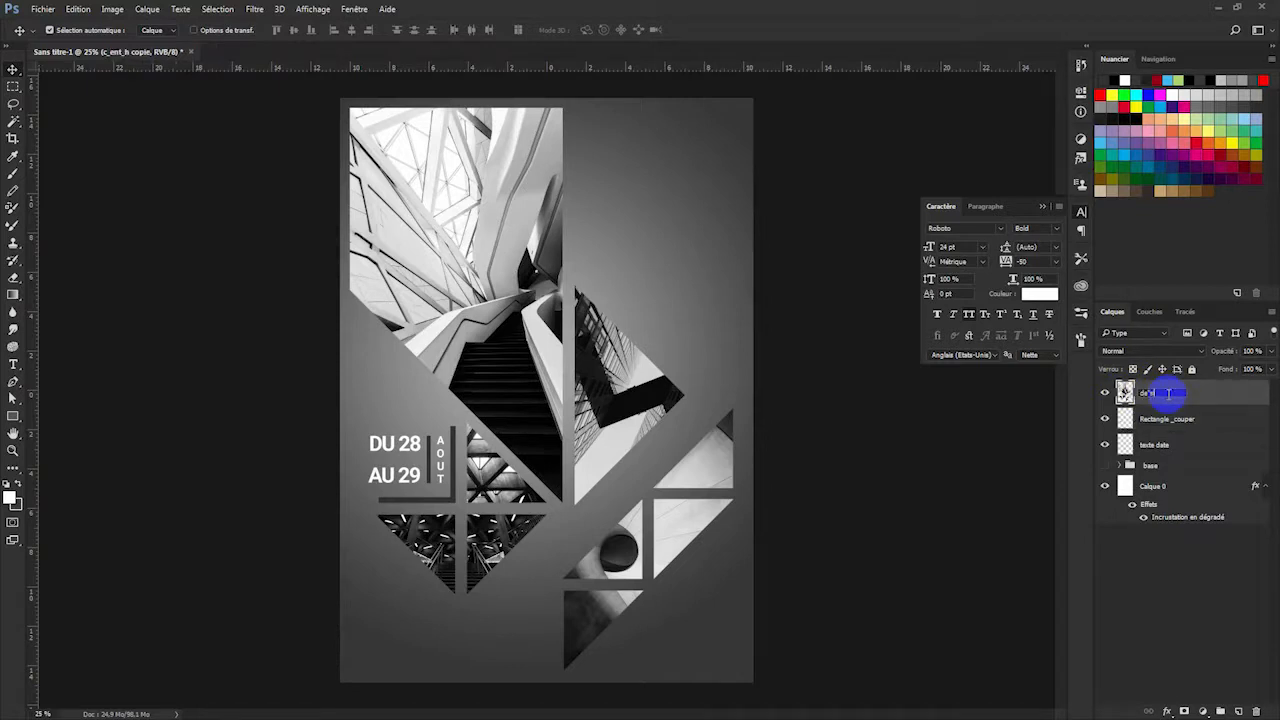
text(e'sing)
key(Return)
click(1127, 392)
double_click(1153, 393)
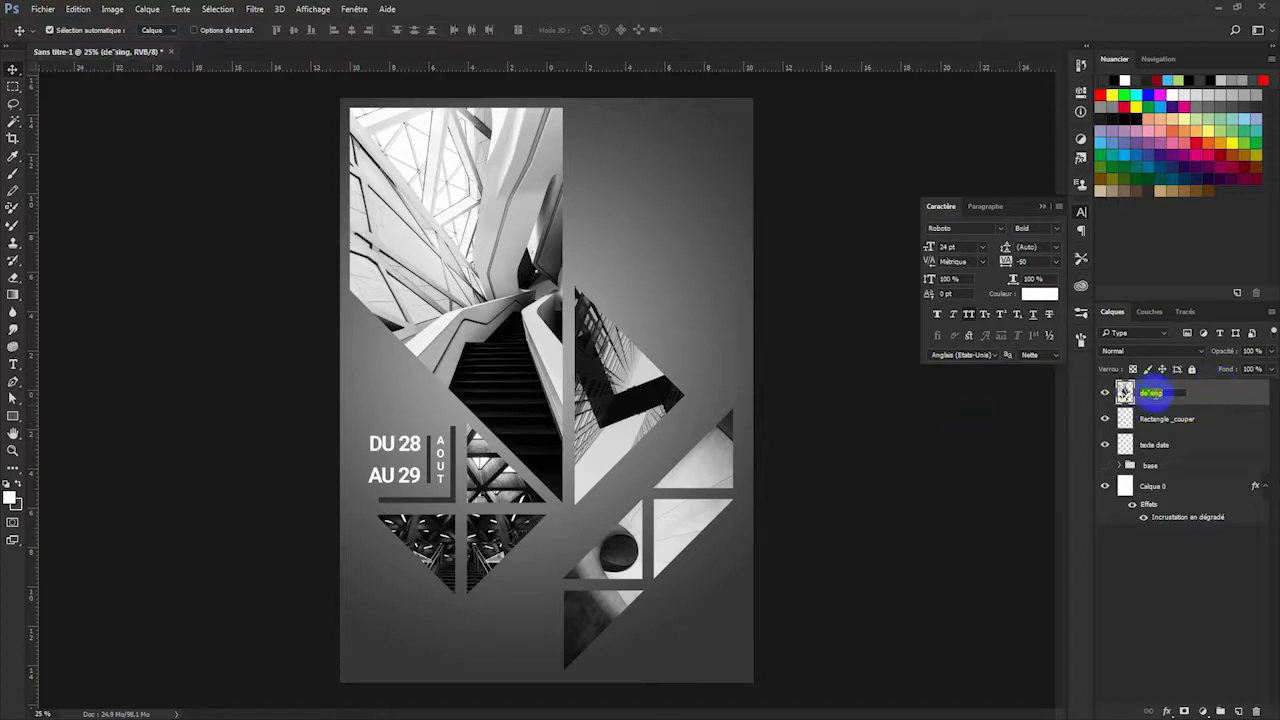
click(1151, 393)
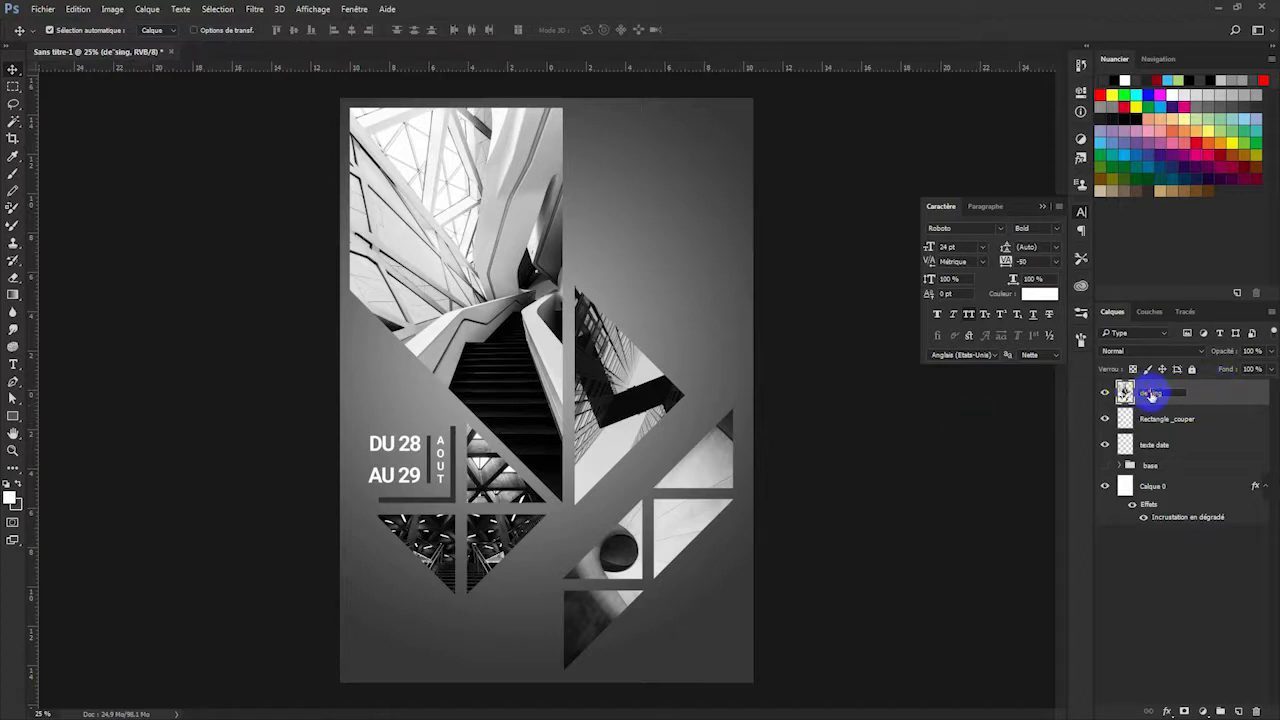
click(1207, 392)
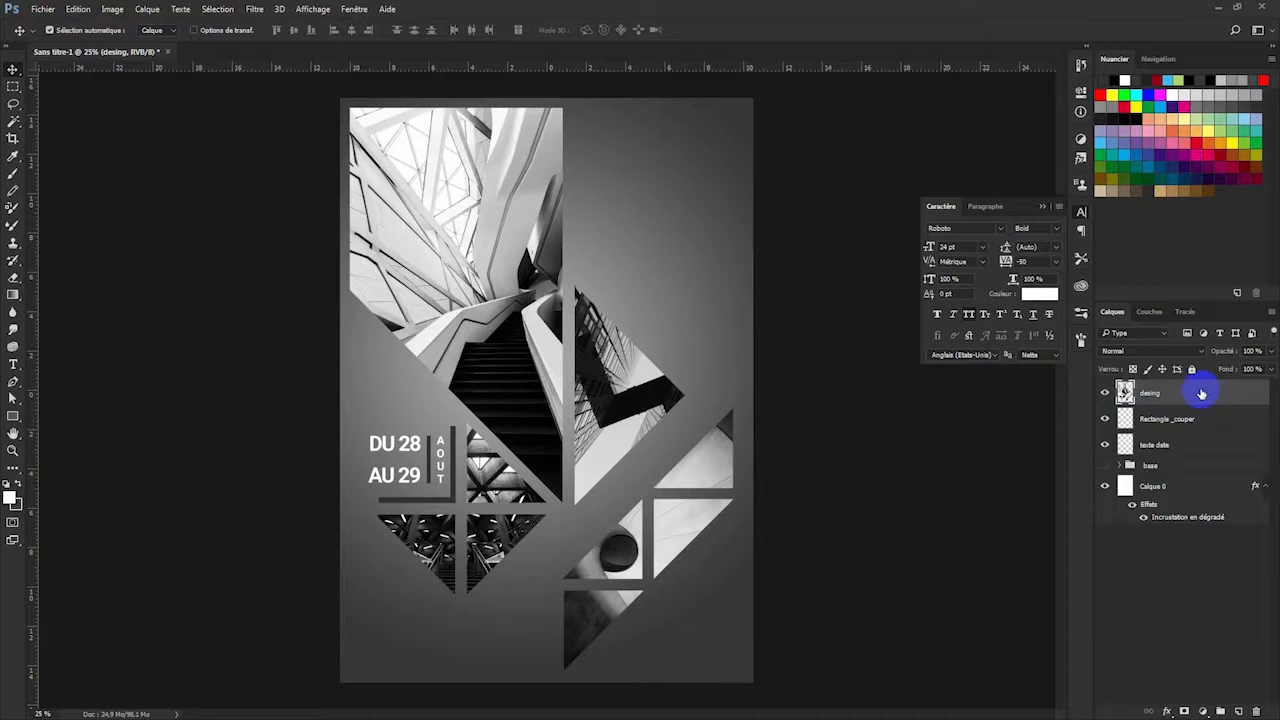
double_click(1201, 393)
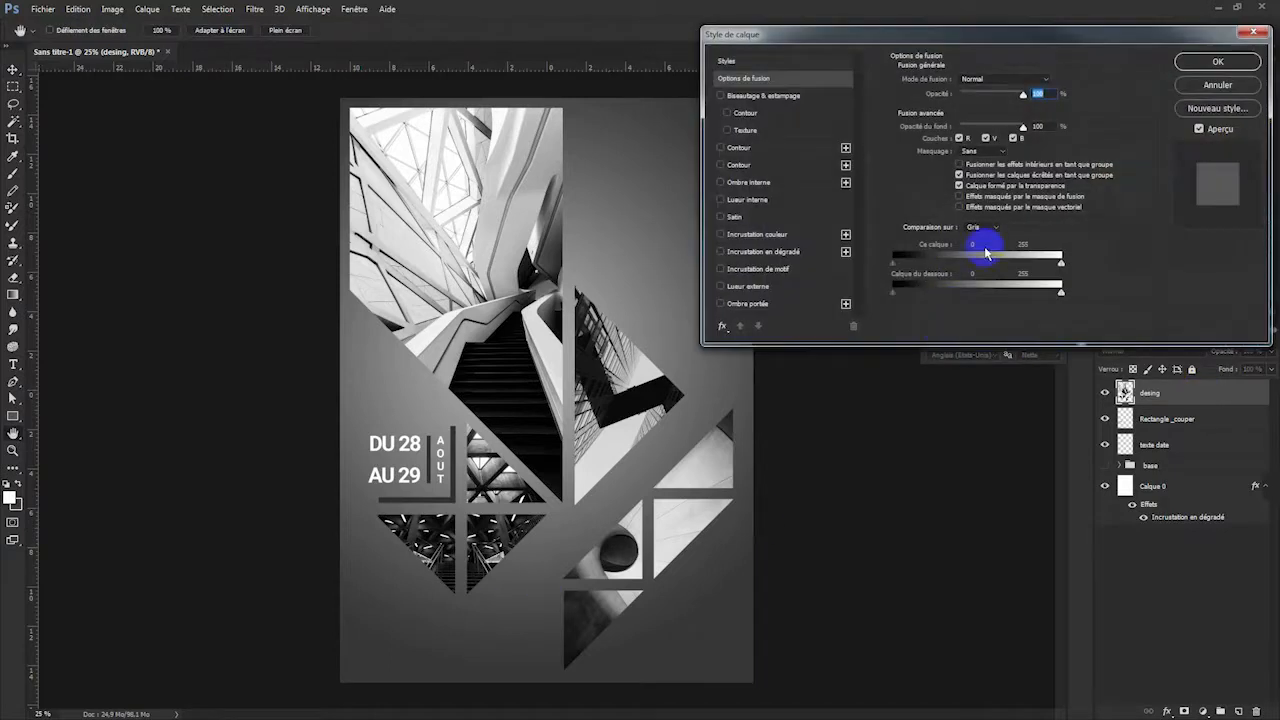
click(1221, 87)
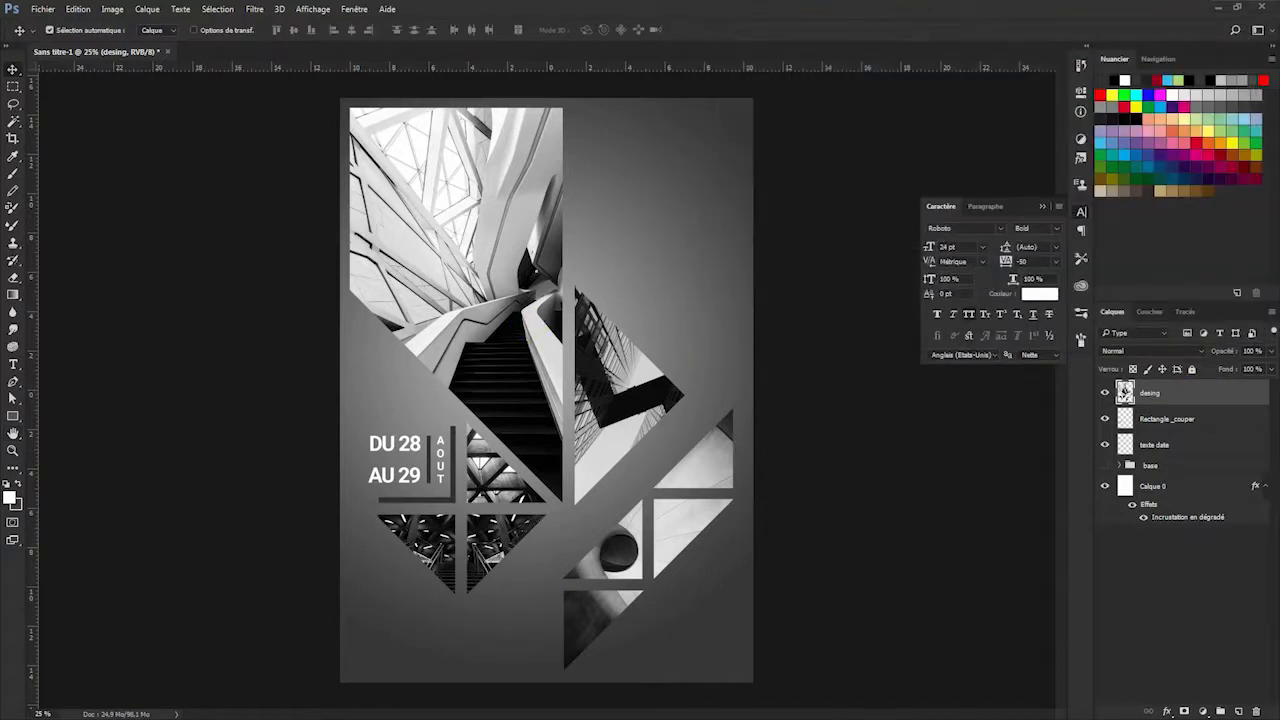
Place the Facebook, Instagram, Snapchat and Twitter icon files in the poster at their default size and position.
drag(2, 437, 524, 455)
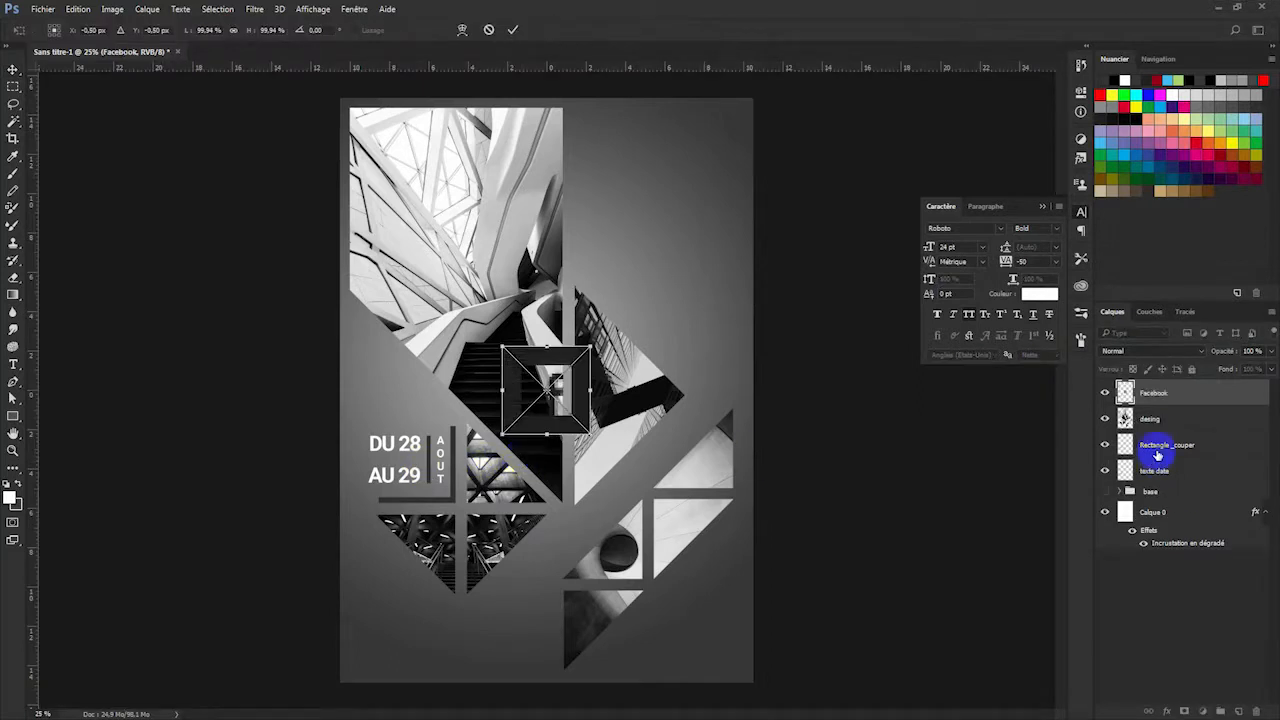
key(Return)
key(Return)
key(Return)
key(Return)
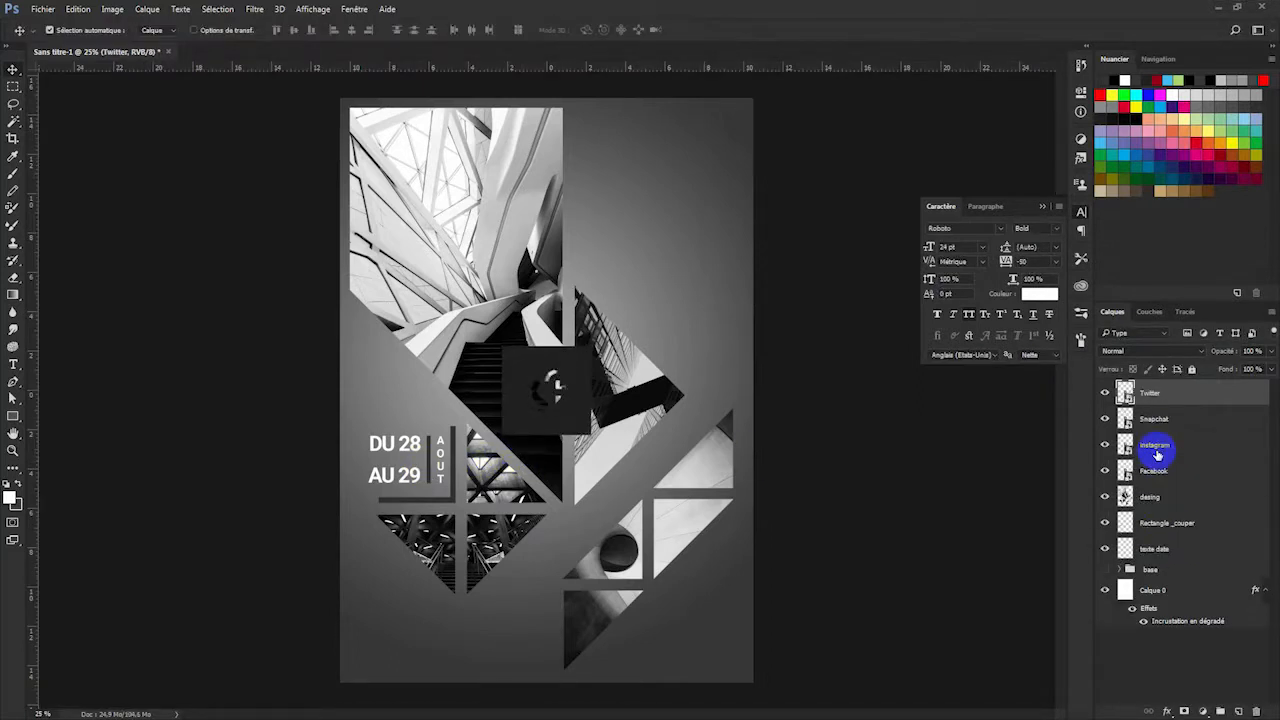
Group the Facebook, Instagram, Snapchat and Twitter layers and name the group "so".
click(1153, 474)
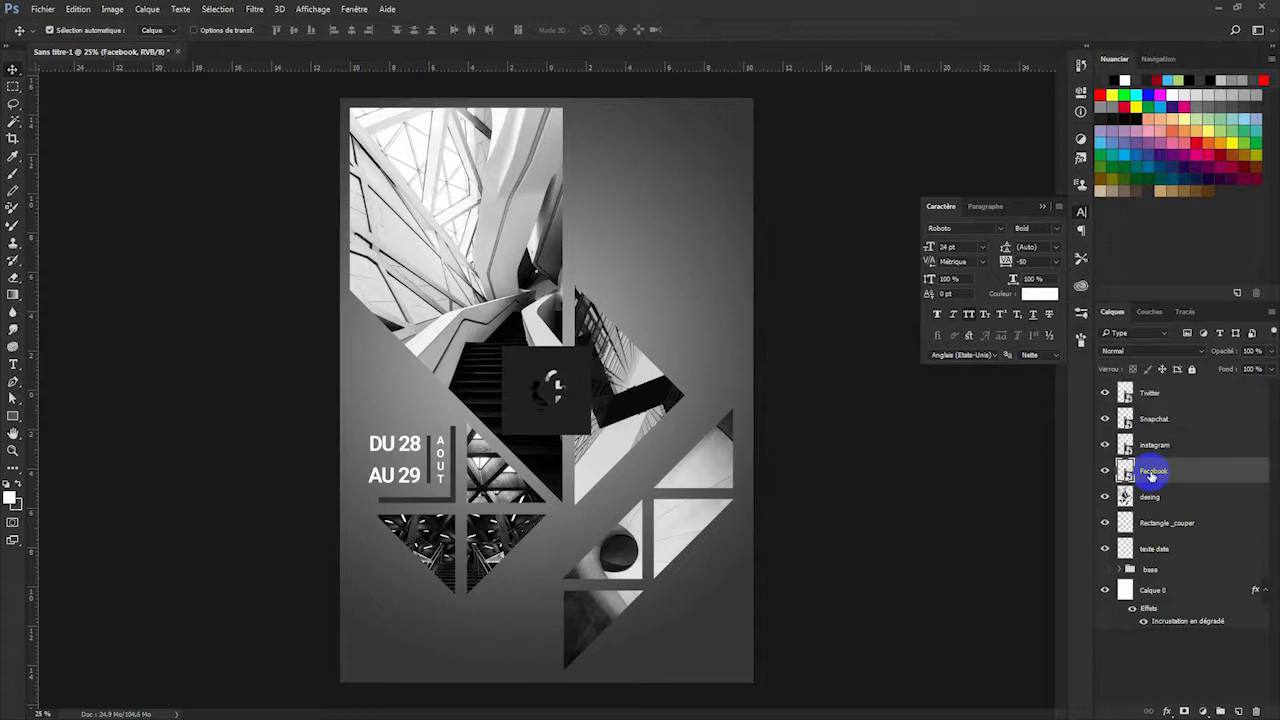
shift+click(1166, 388)
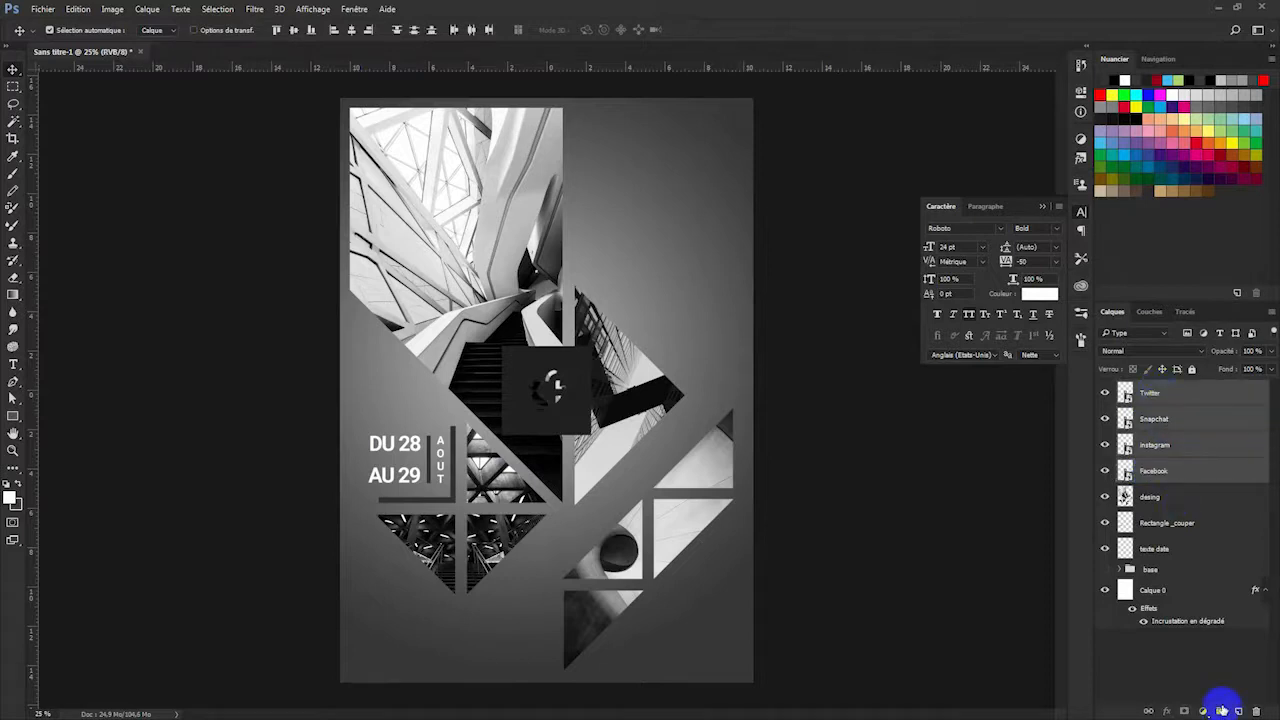
click(1221, 709)
double_click(1155, 387)
text(d)
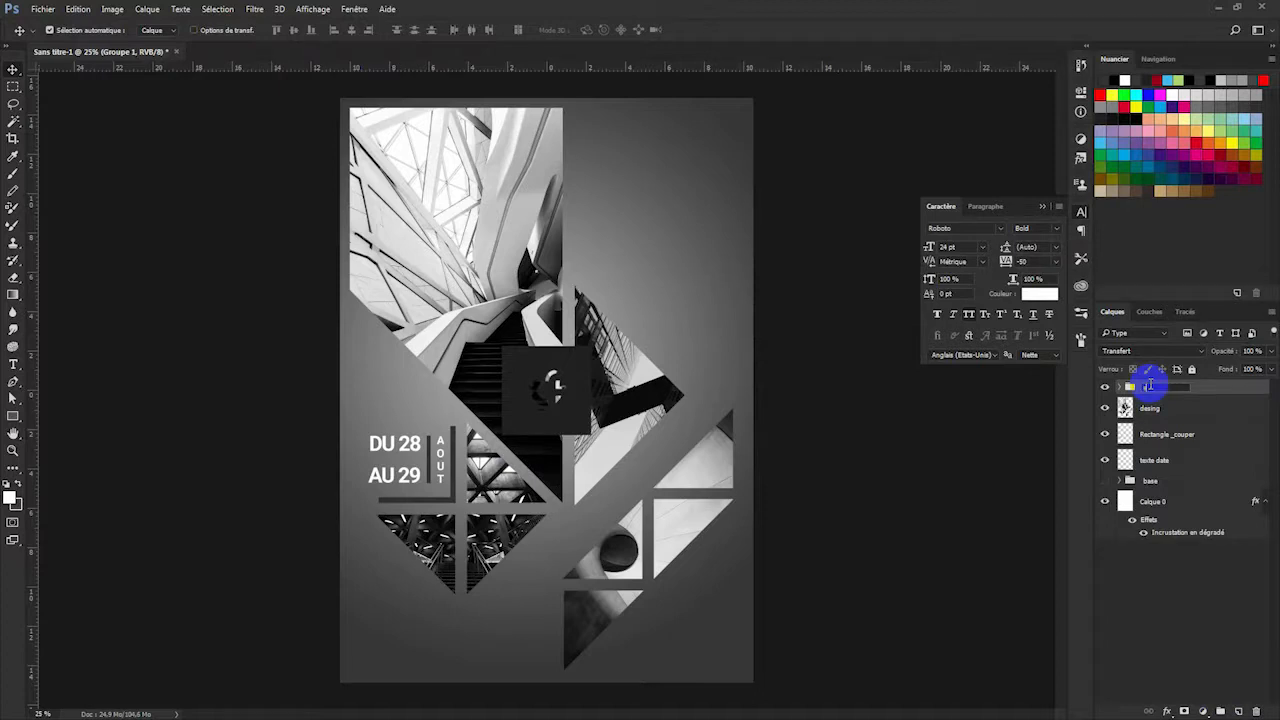
click(1225, 390)
Duplicate the "so" group, move the copy to the head of the "base" group, and hide "base".
click(1118, 482)
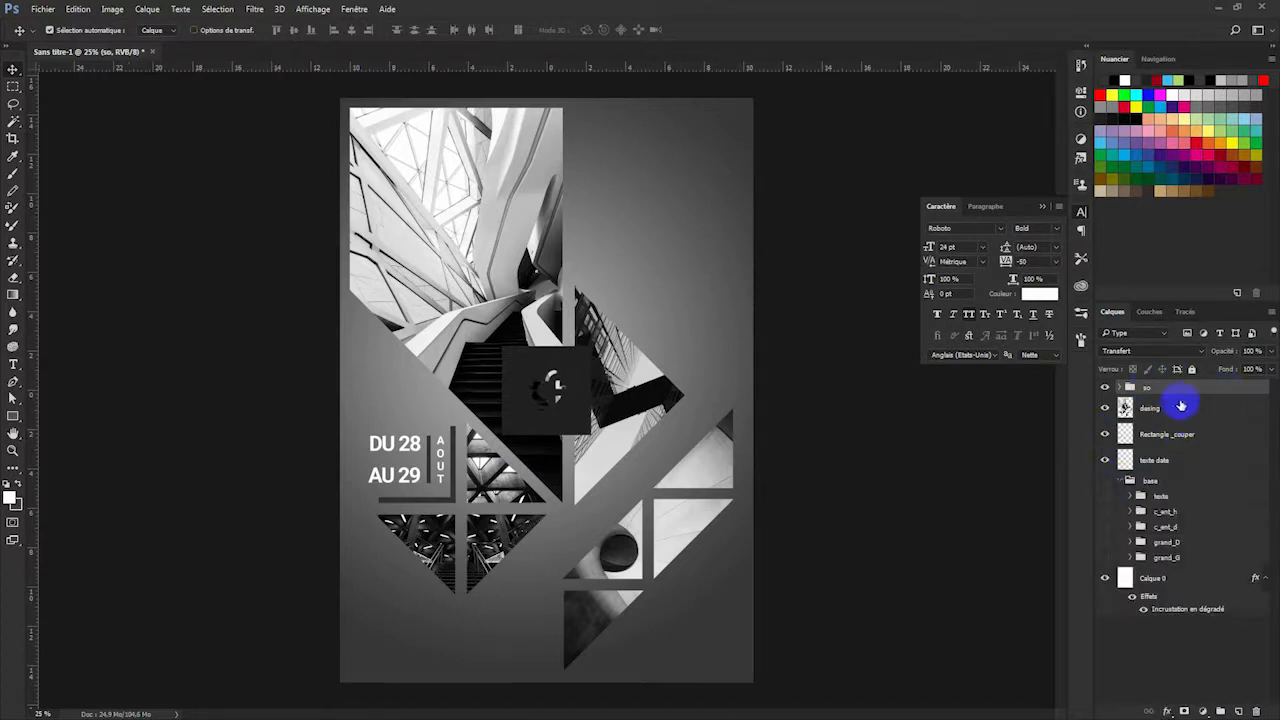
key(ctrl+j)
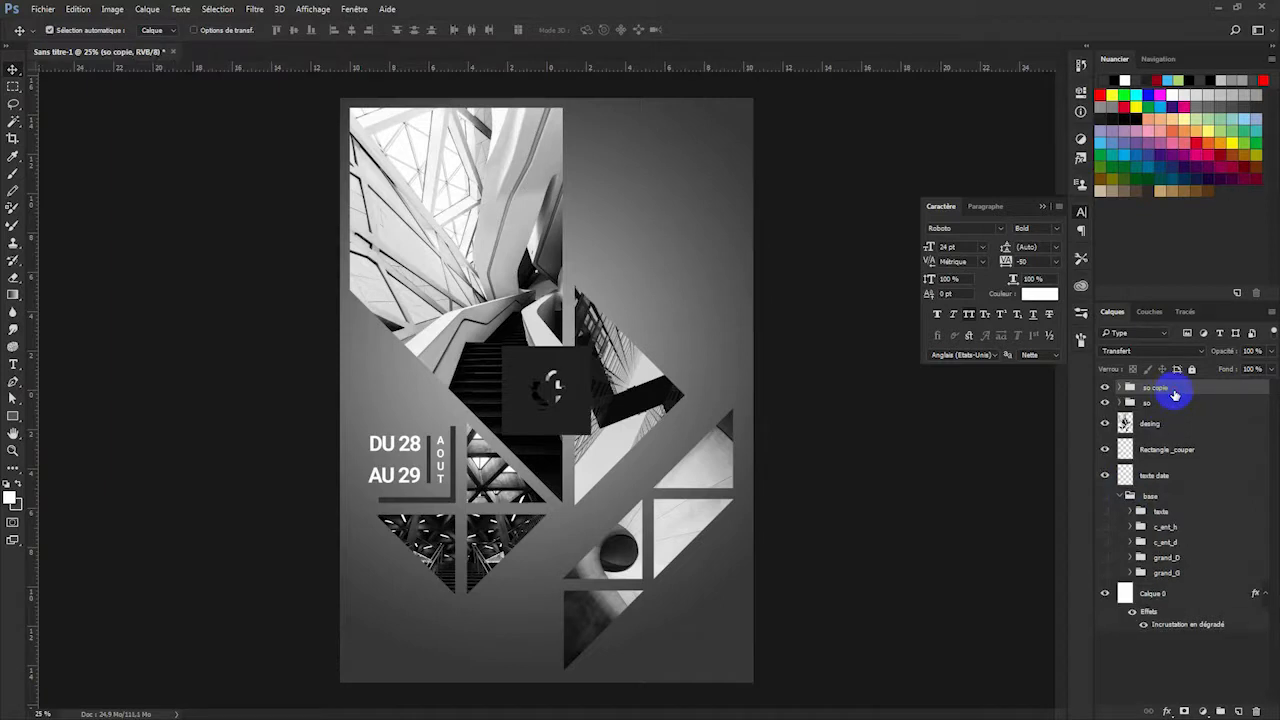
drag(1175, 395, 1115, 490)
click(1106, 482)
click(1104, 497)
click(1105, 498)
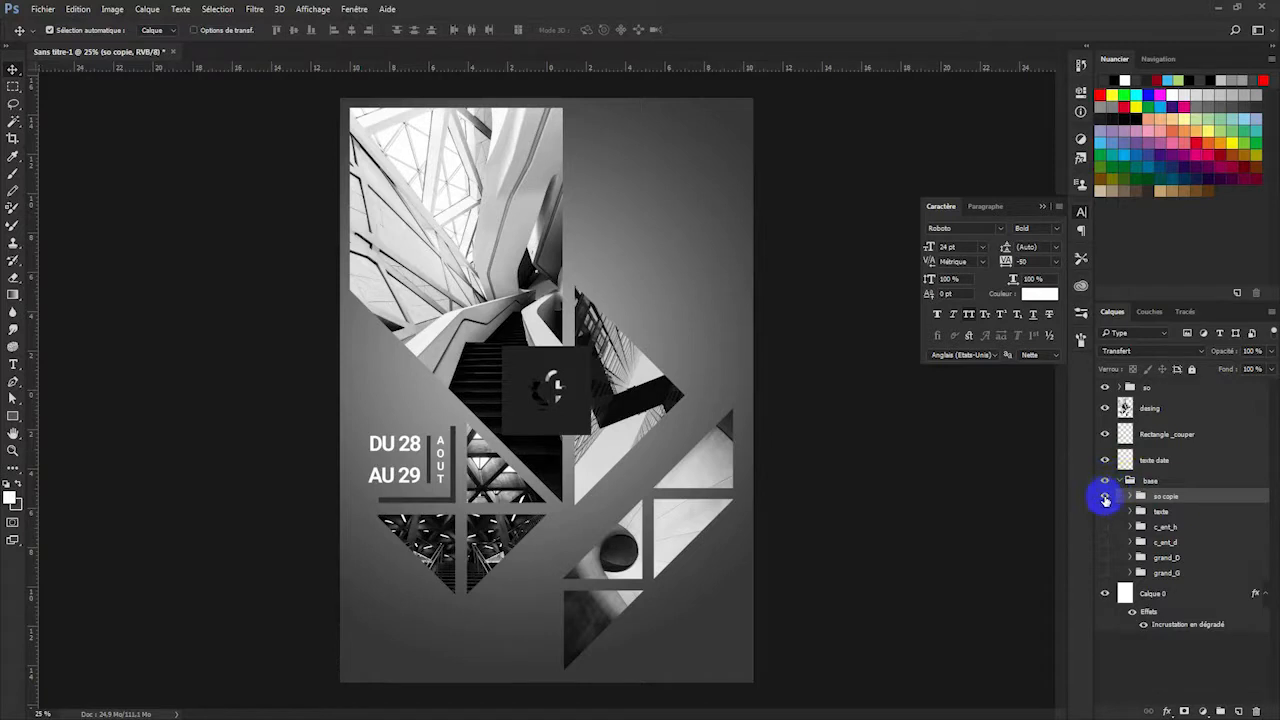
click(1105, 483)
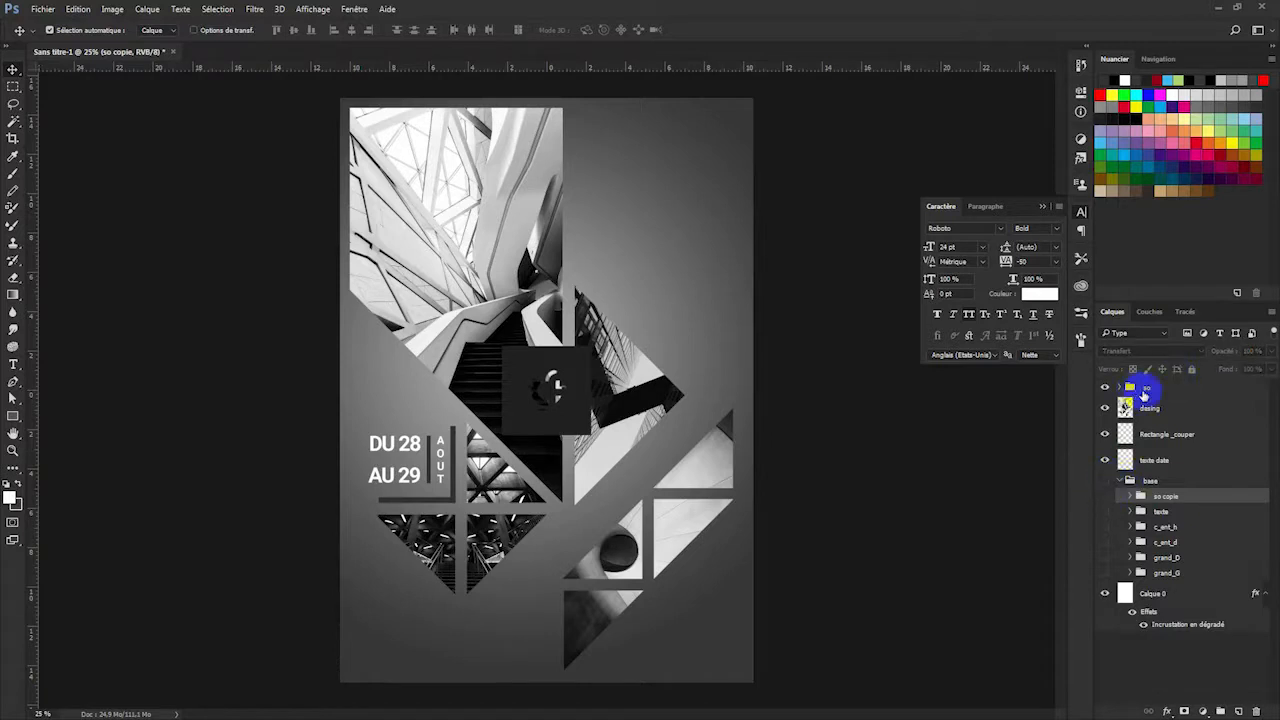
Collapse the "base" group and scale the visible "so" icon group down proportionally to about 37%.
click(1165, 393)
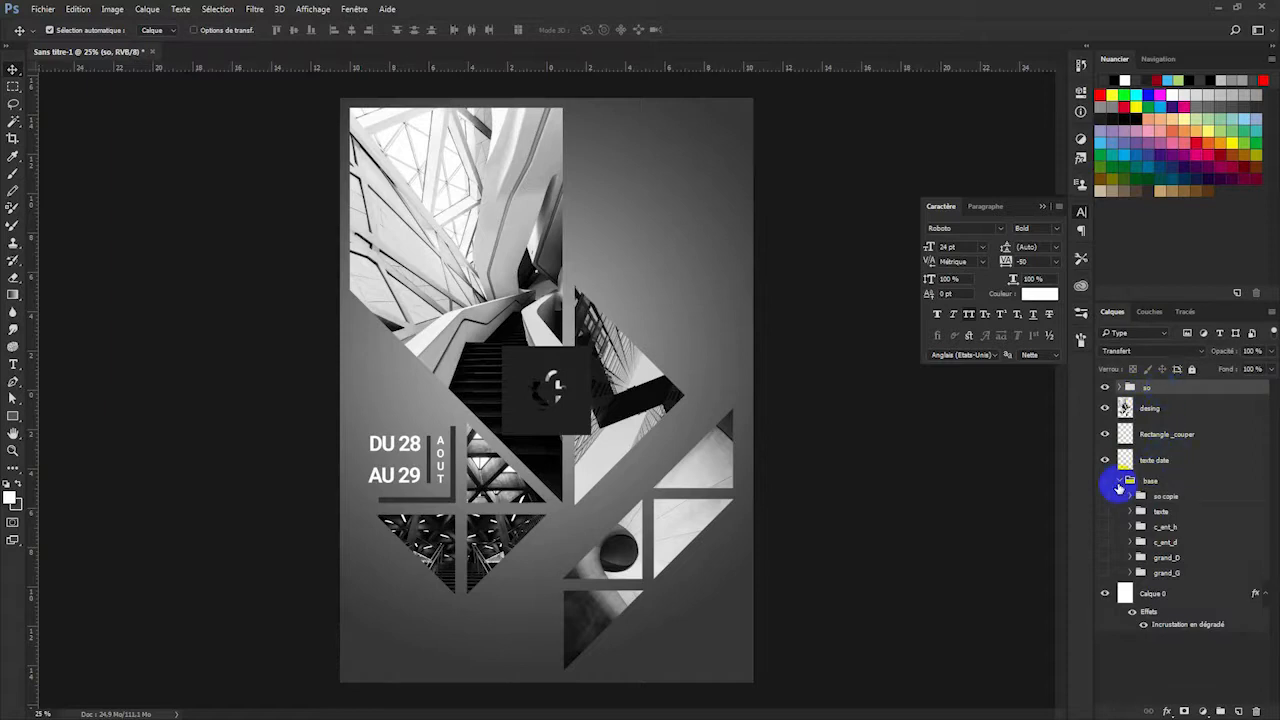
click(1119, 481)
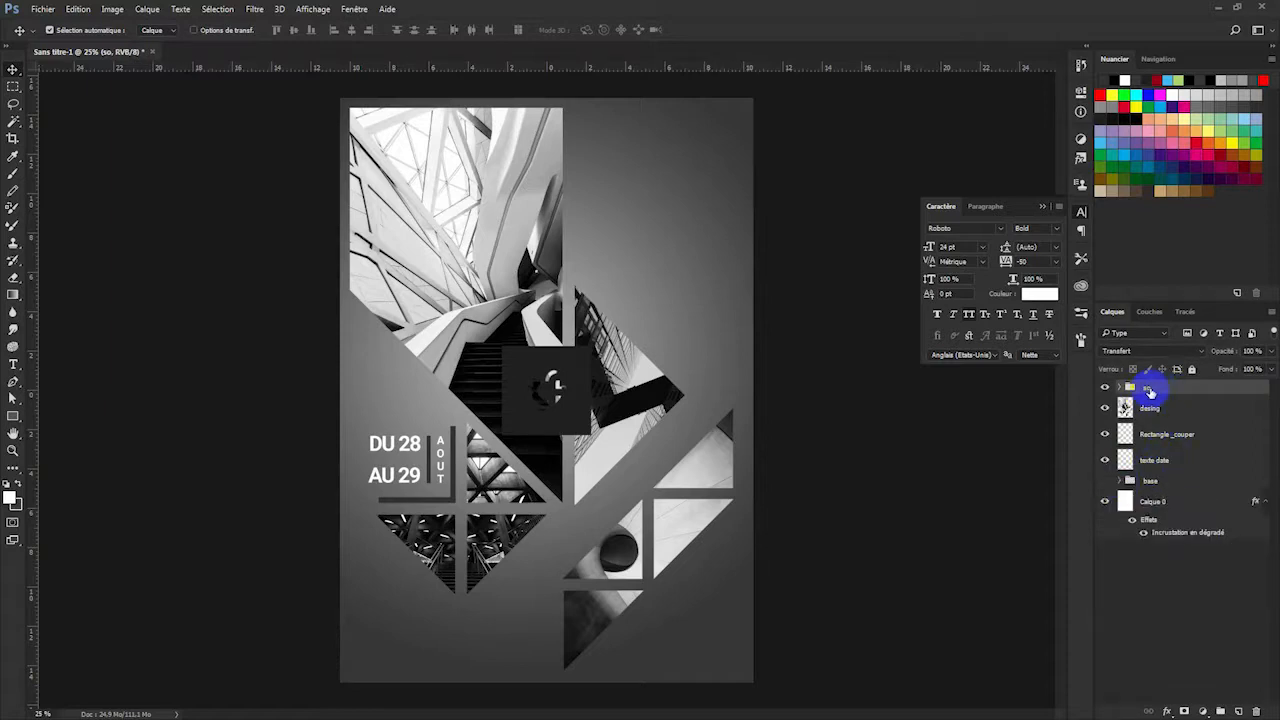
key(ctrl+t)
click(587, 344)
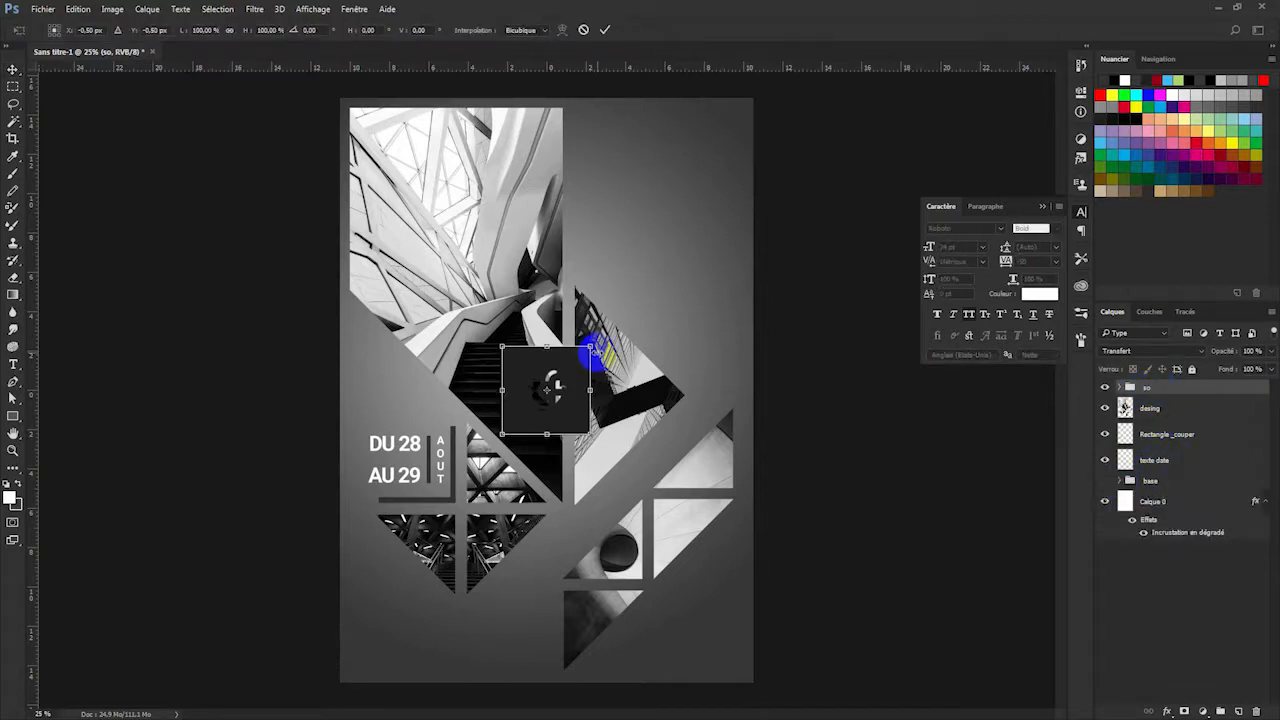
drag(590, 347, 528, 424)
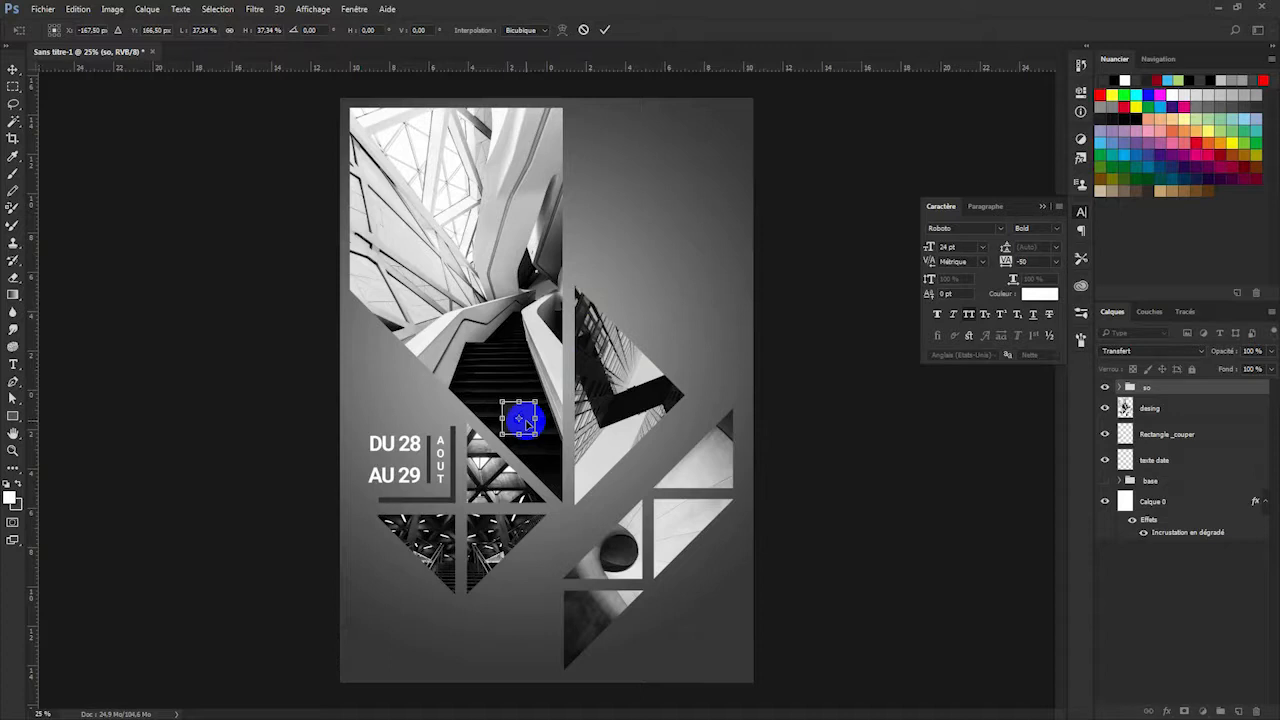
double_click(528, 424)
Spread the four icons in a row below the date block, in the order Facebook, Instagram, Snapchat, Twitter.
drag(528, 426, 517, 640)
drag(532, 432, 488, 638)
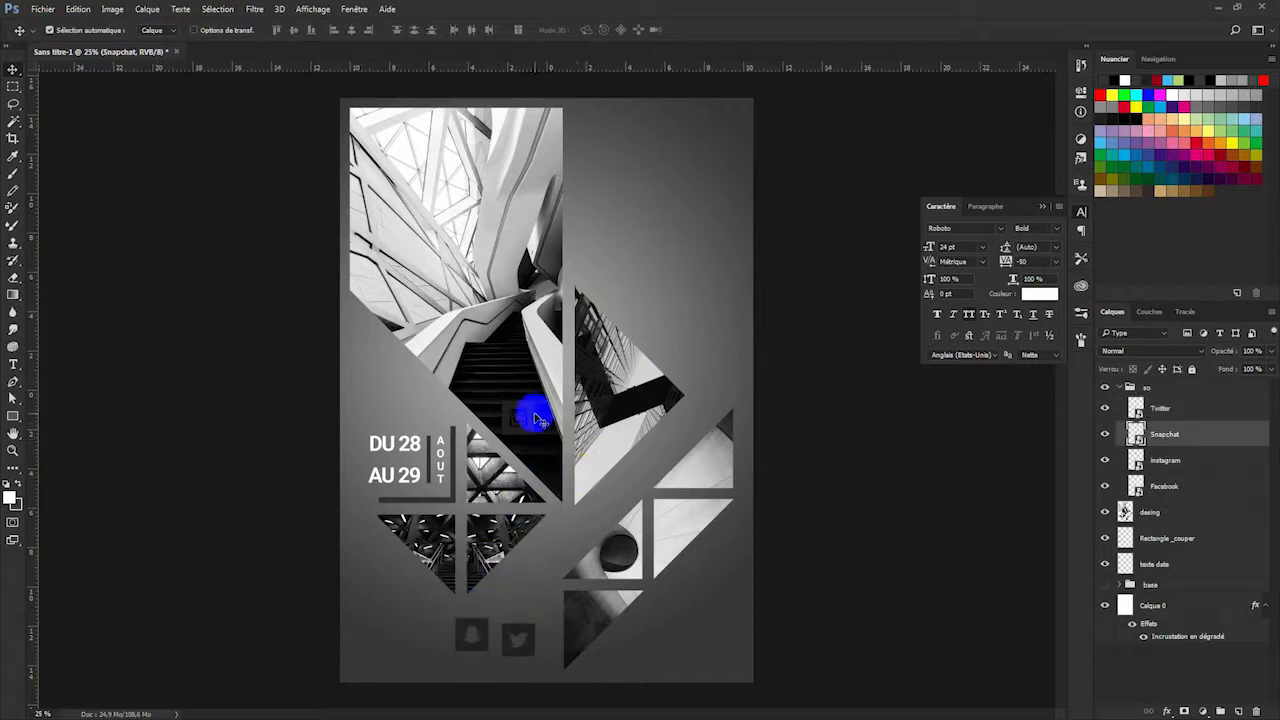
drag(526, 417, 437, 635)
drag(534, 431, 403, 642)
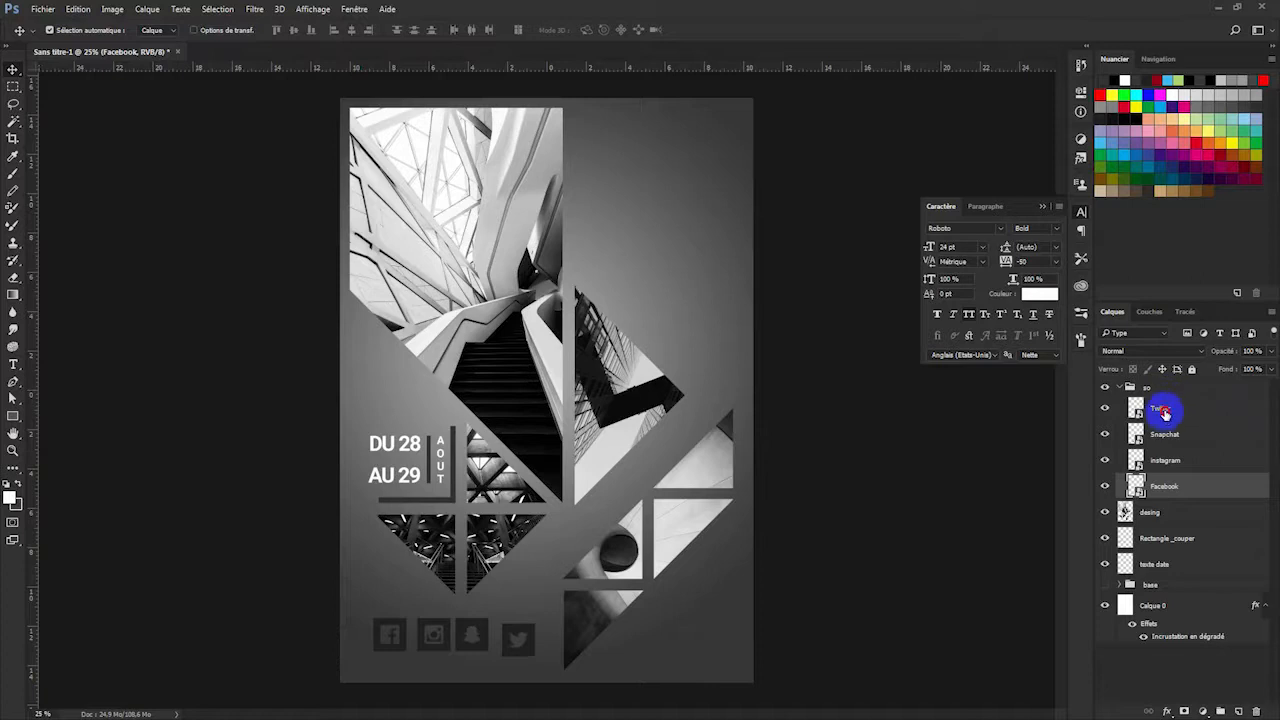
Align the four social icon layers on their vertical centres and distribute them evenly horizontally.
click(1165, 417)
shift+click(1173, 487)
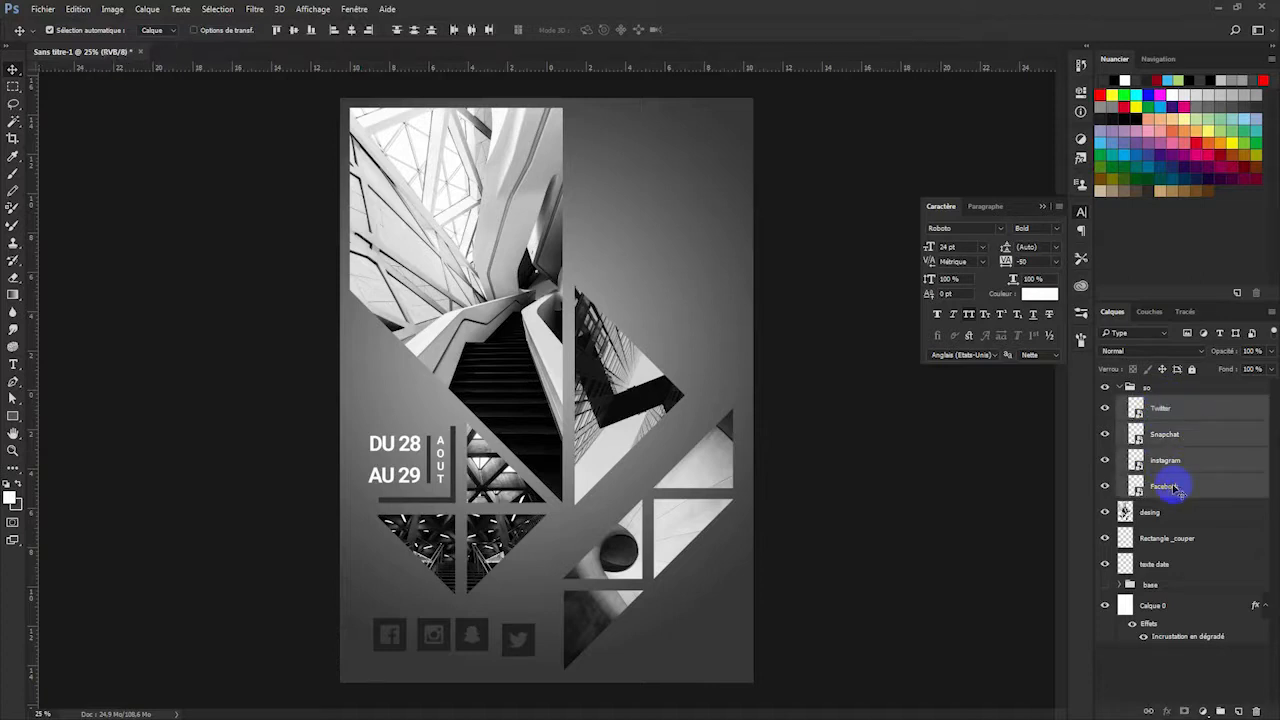
click(293, 33)
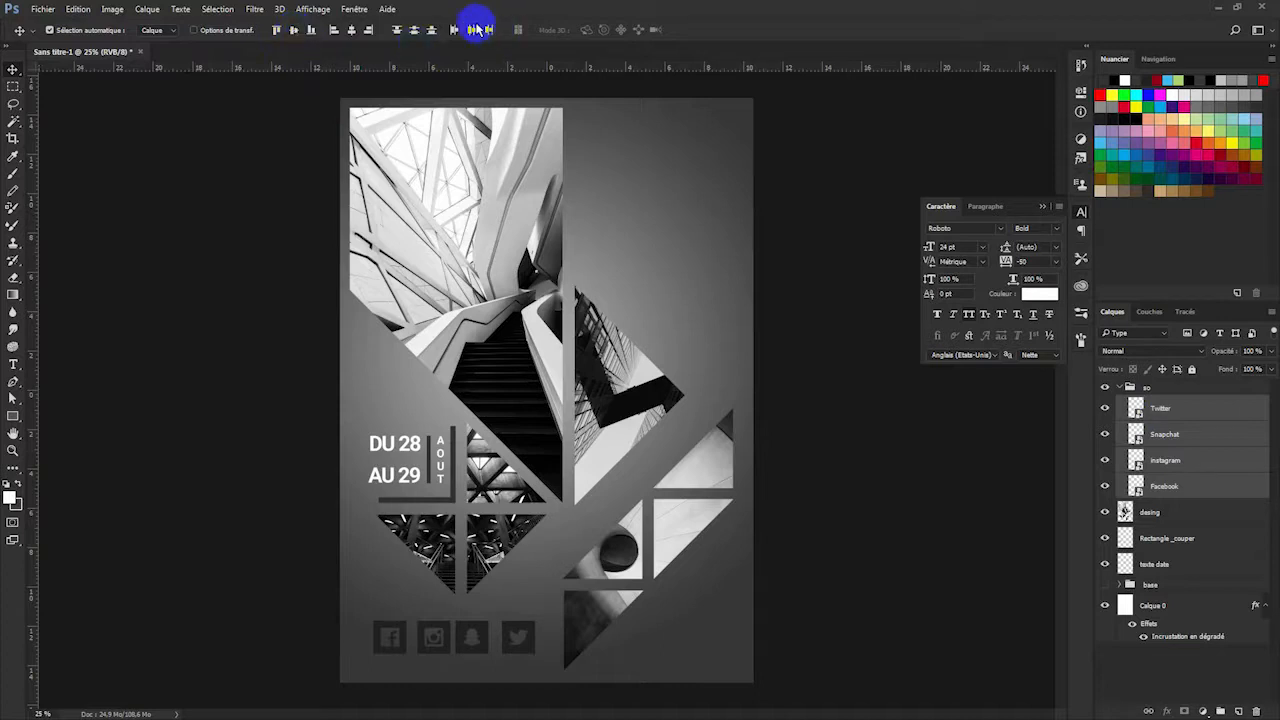
click(475, 30)
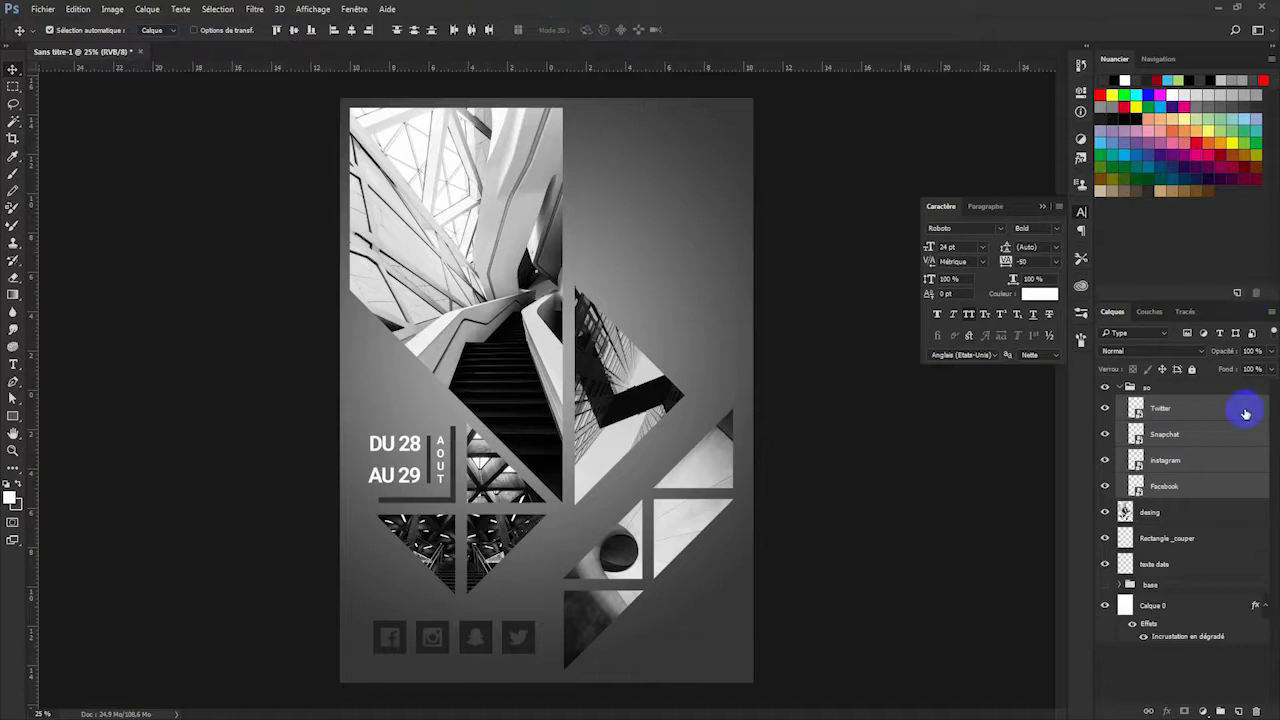
Scale the icon row to about 66% and rotate it to run diagonally upward in the gap above the lower photo shapes.
key(ctrl+t)
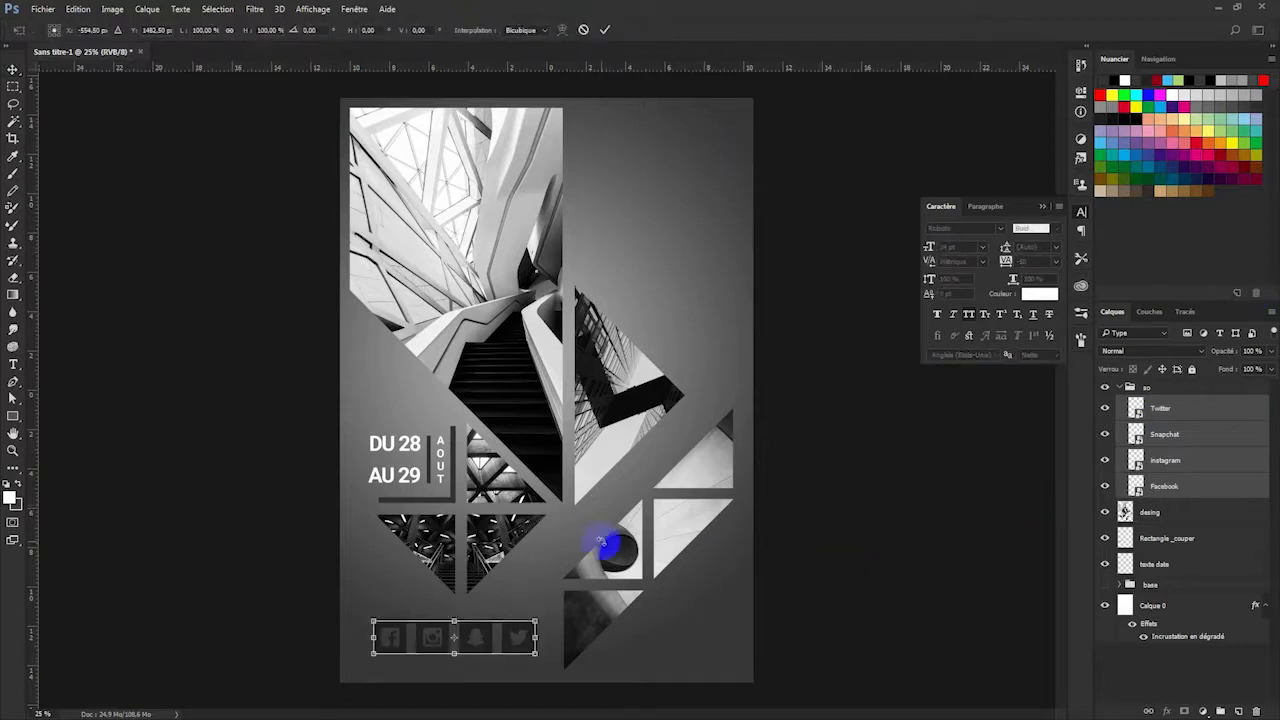
drag(536, 627, 589, 516)
key(ctrl+plus)
key(ctrl+plus)
key(ctrl+plus)
key(ctrl+plus)
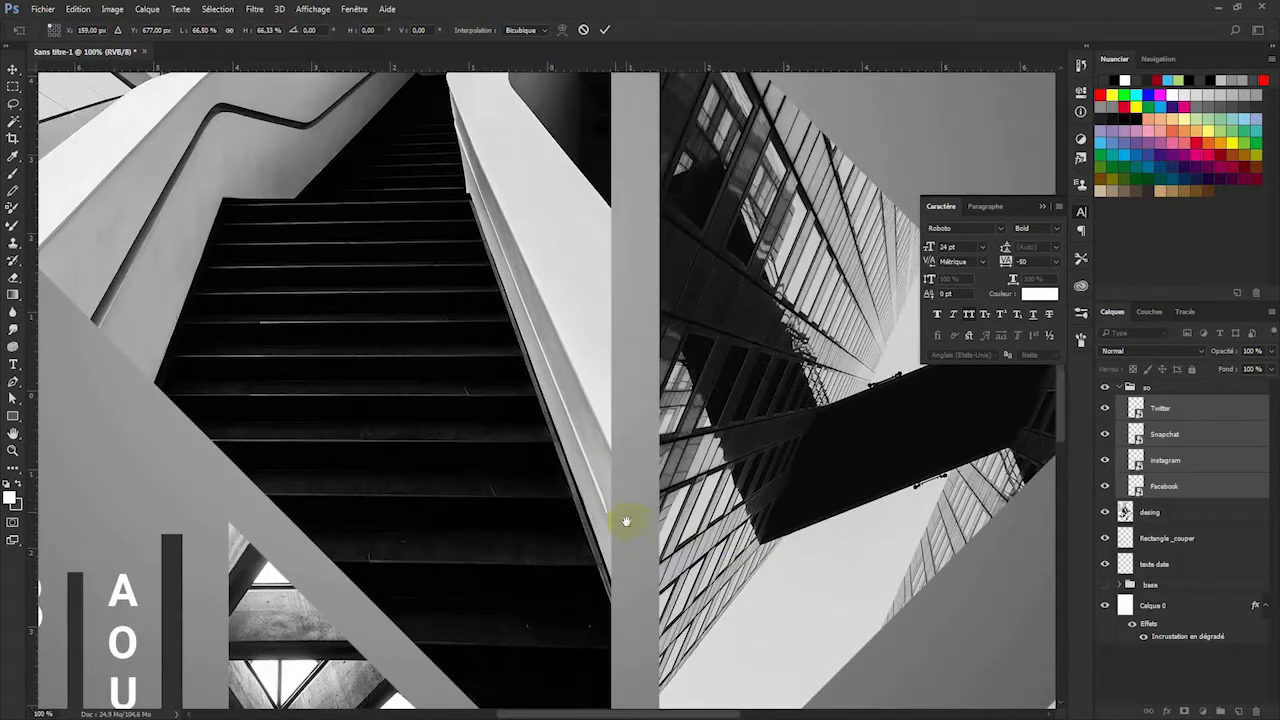
drag(626, 521, 320, 84)
drag(583, 390, 434, 78)
drag(301, 258, 326, 294)
key(Return)
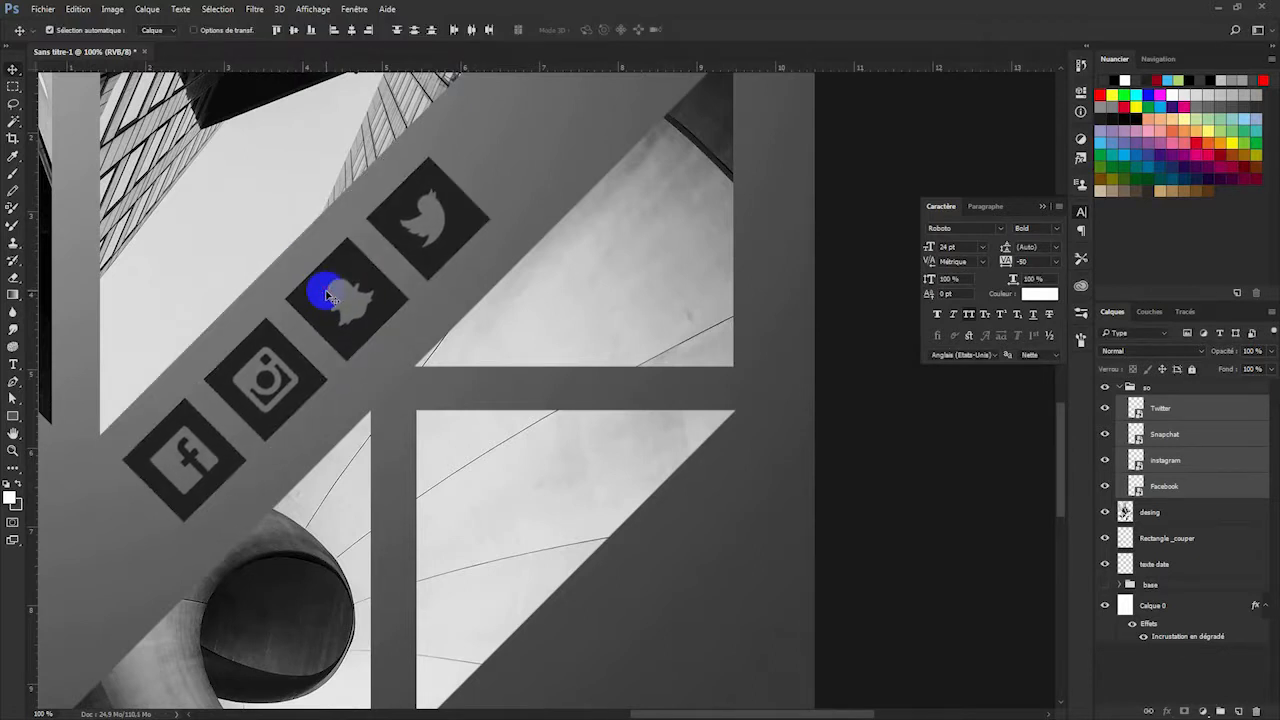
Nudge the "so" group within the diagonal gap to X 497.50 px, Y 546.00 px.
key(ctrl+minus)
key(ctrl+minus)
key(ctrl+minus)
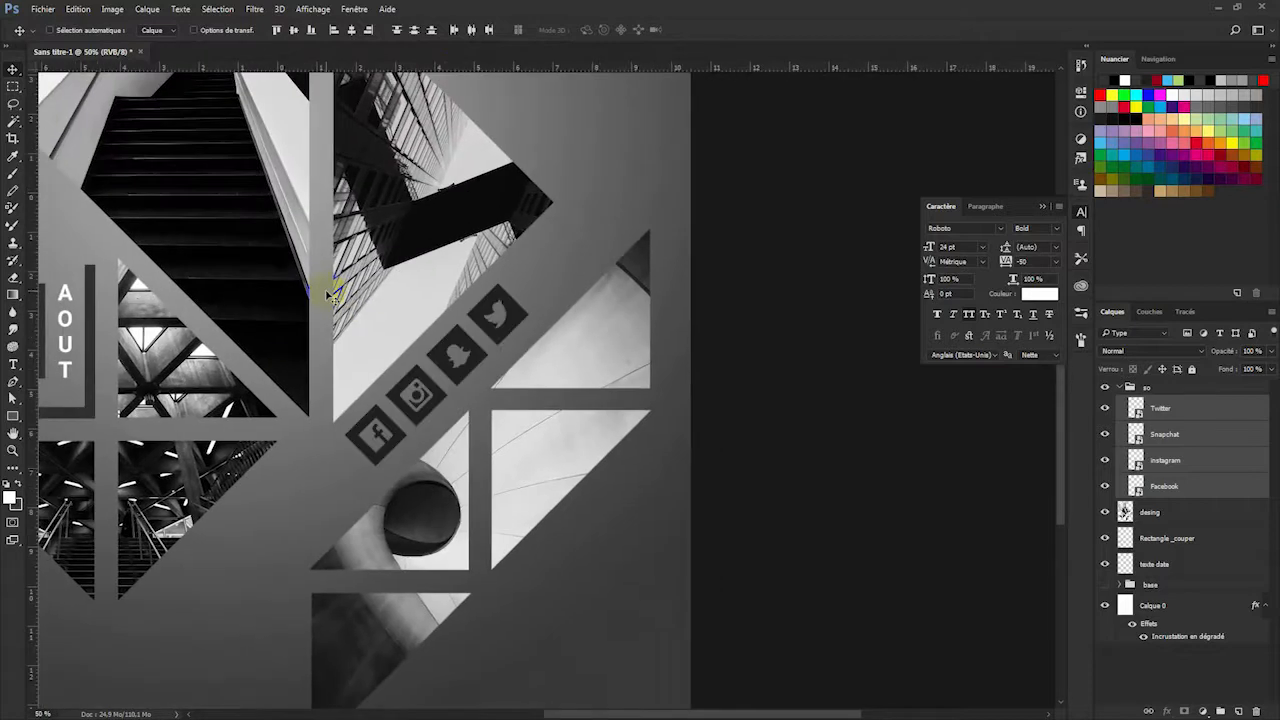
key(ctrl+minus)
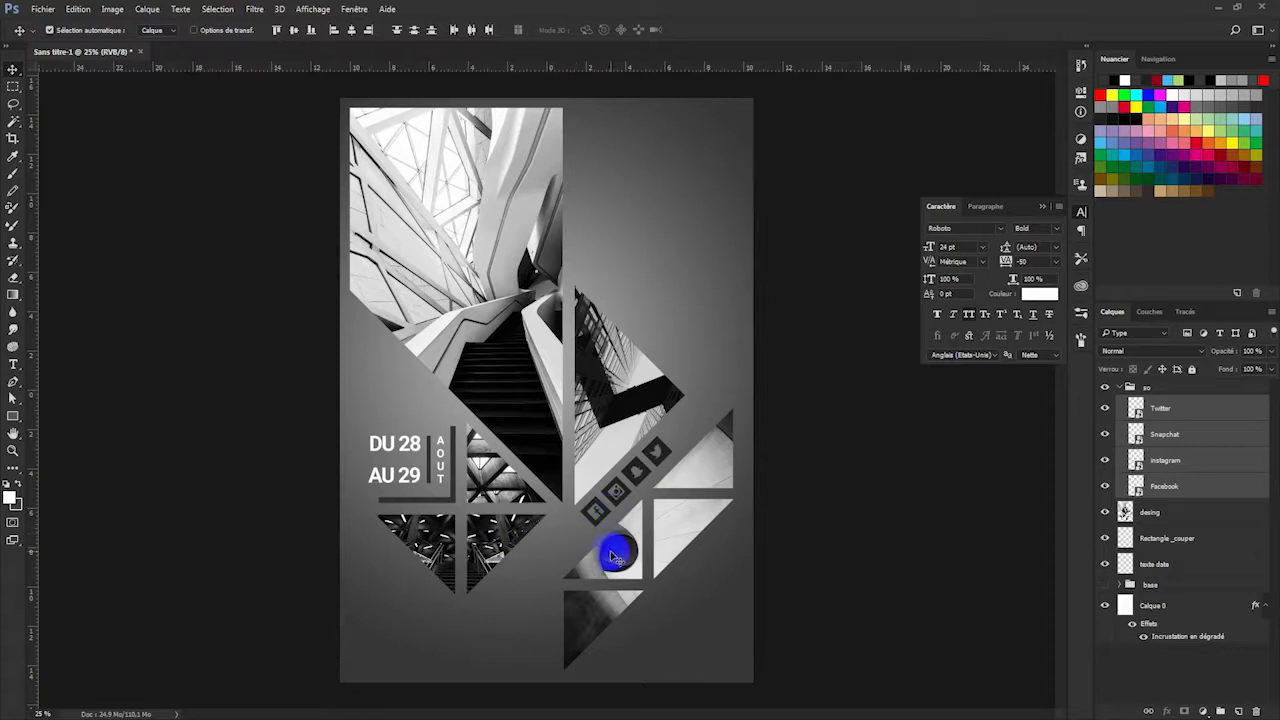
click(1182, 390)
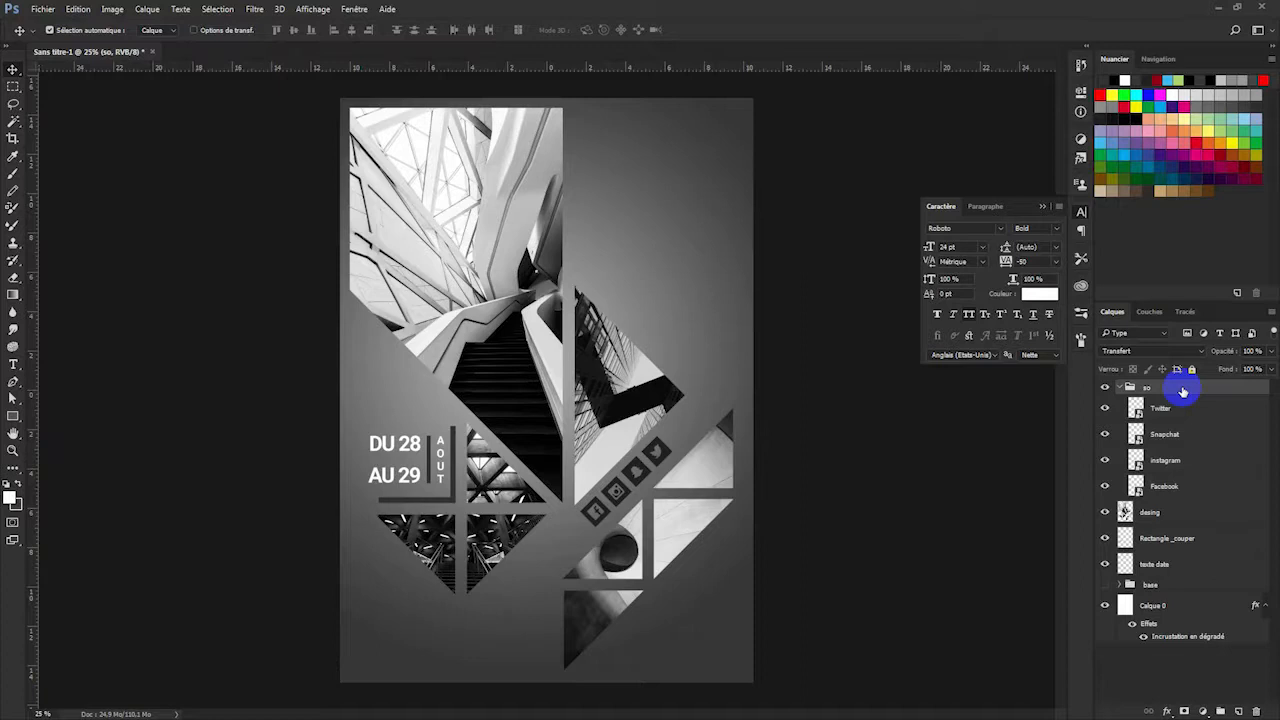
key(ctrl+t)
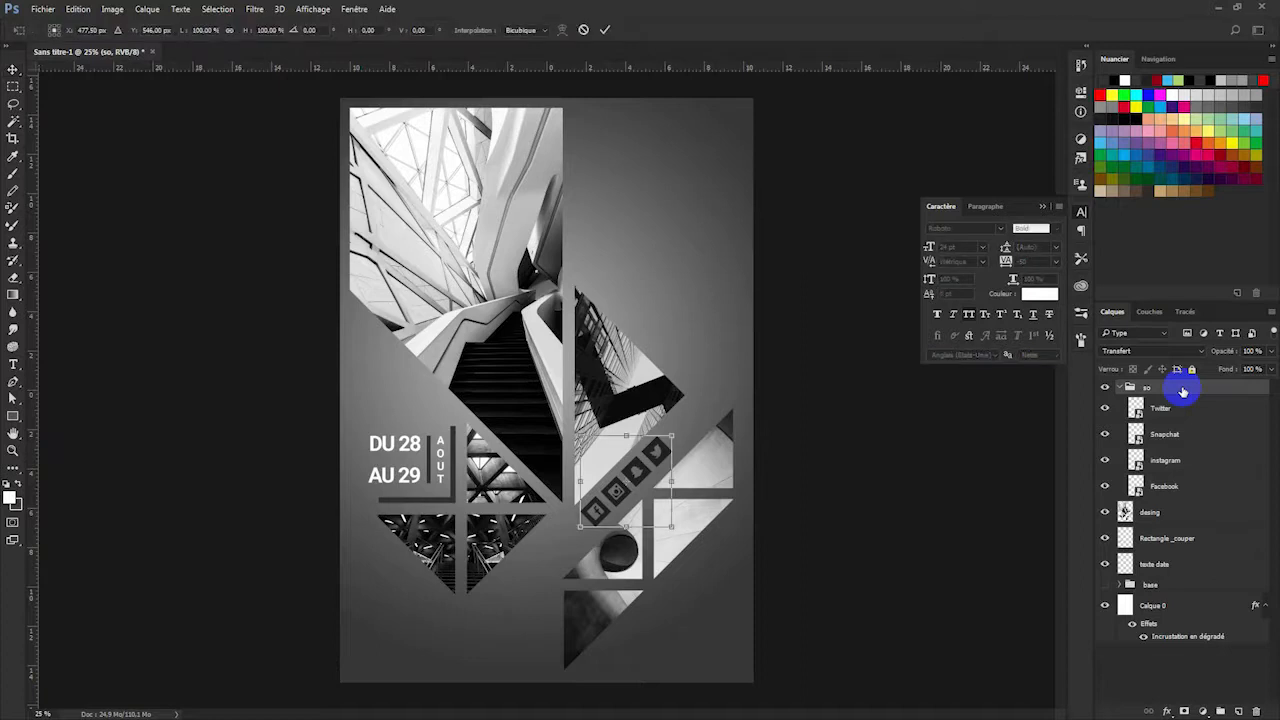
key(Down)
key(Down)
key(Down)
key(Down)
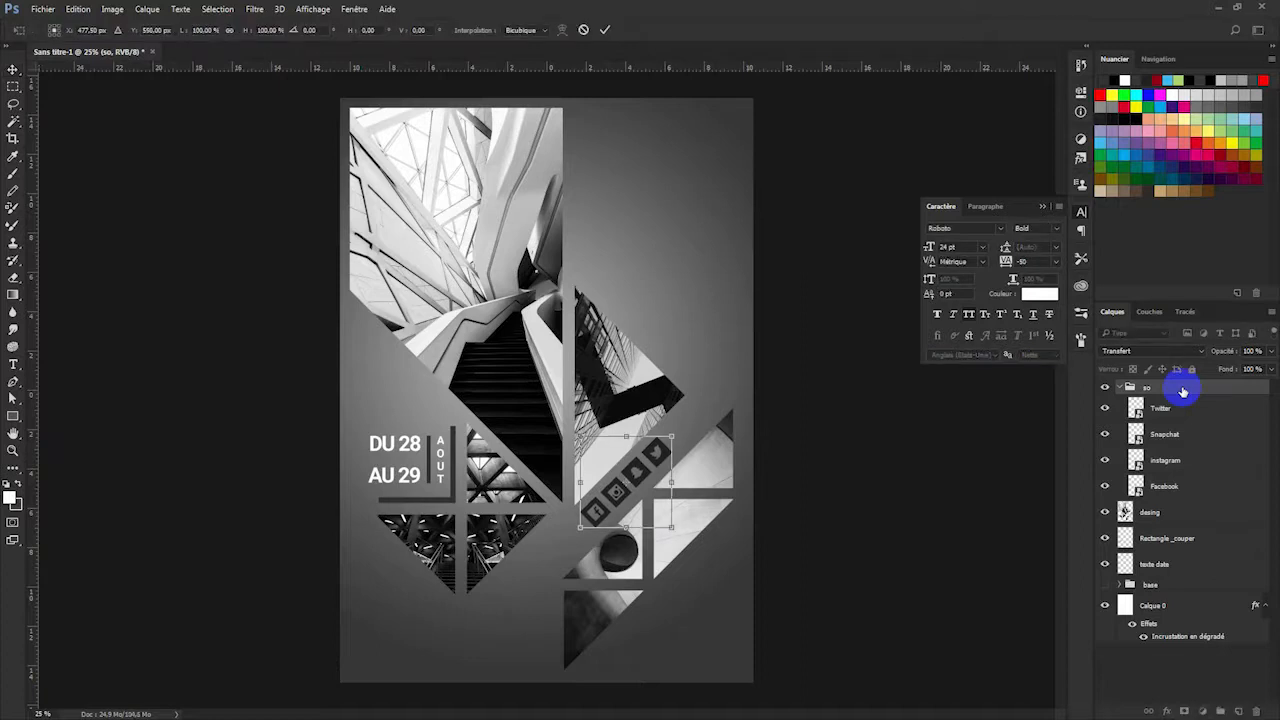
key(Right)
key(Right)
key(Right)
key(Right)
key(Right)
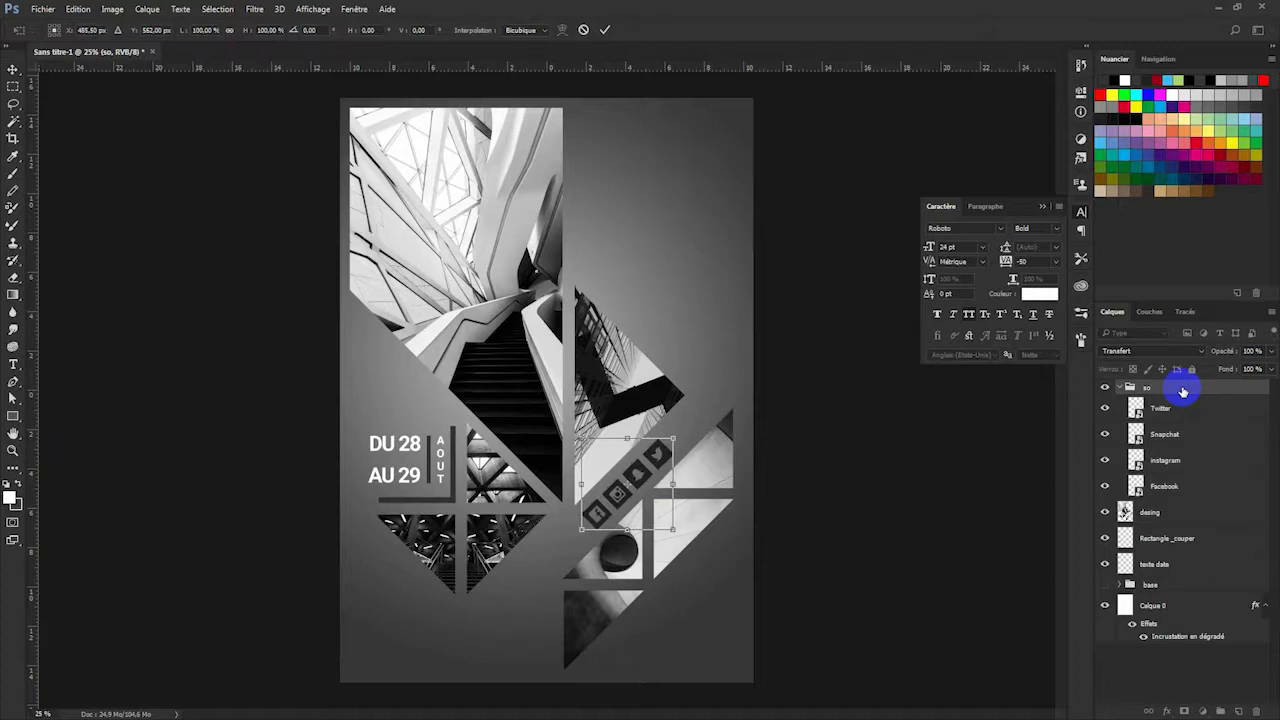
key(Up)
key(Up)
key(Up)
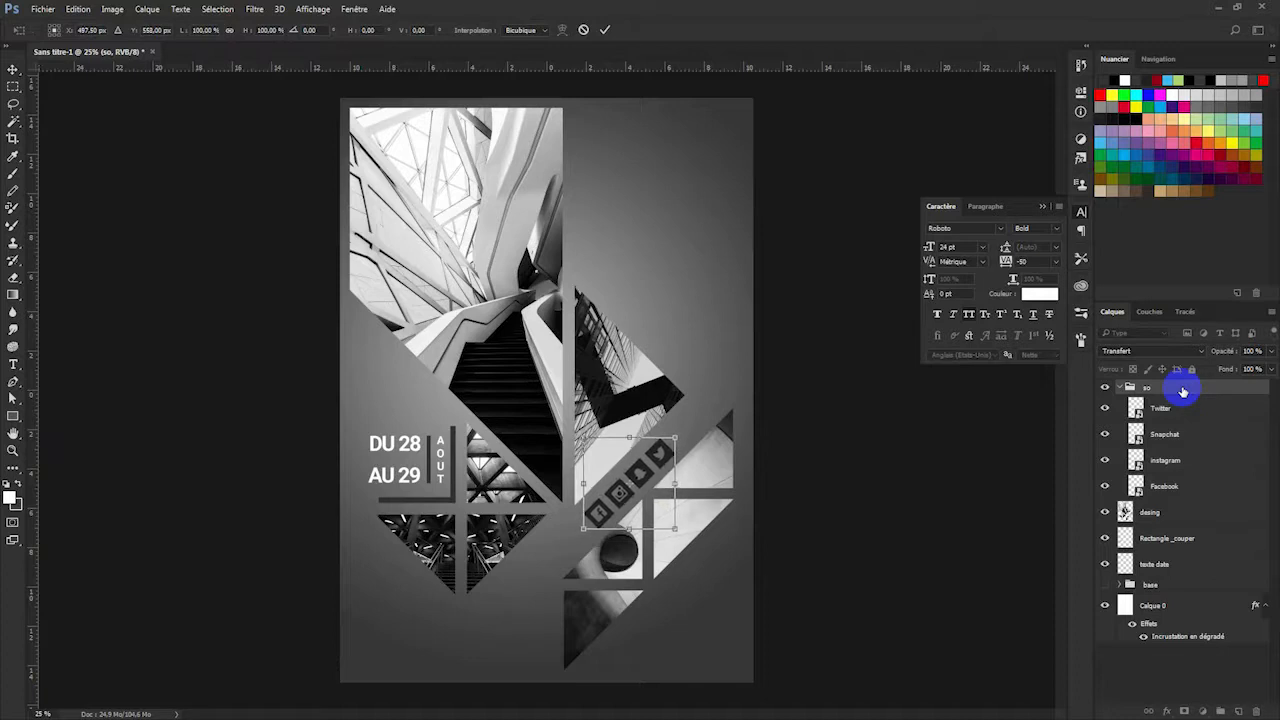
key(Up)
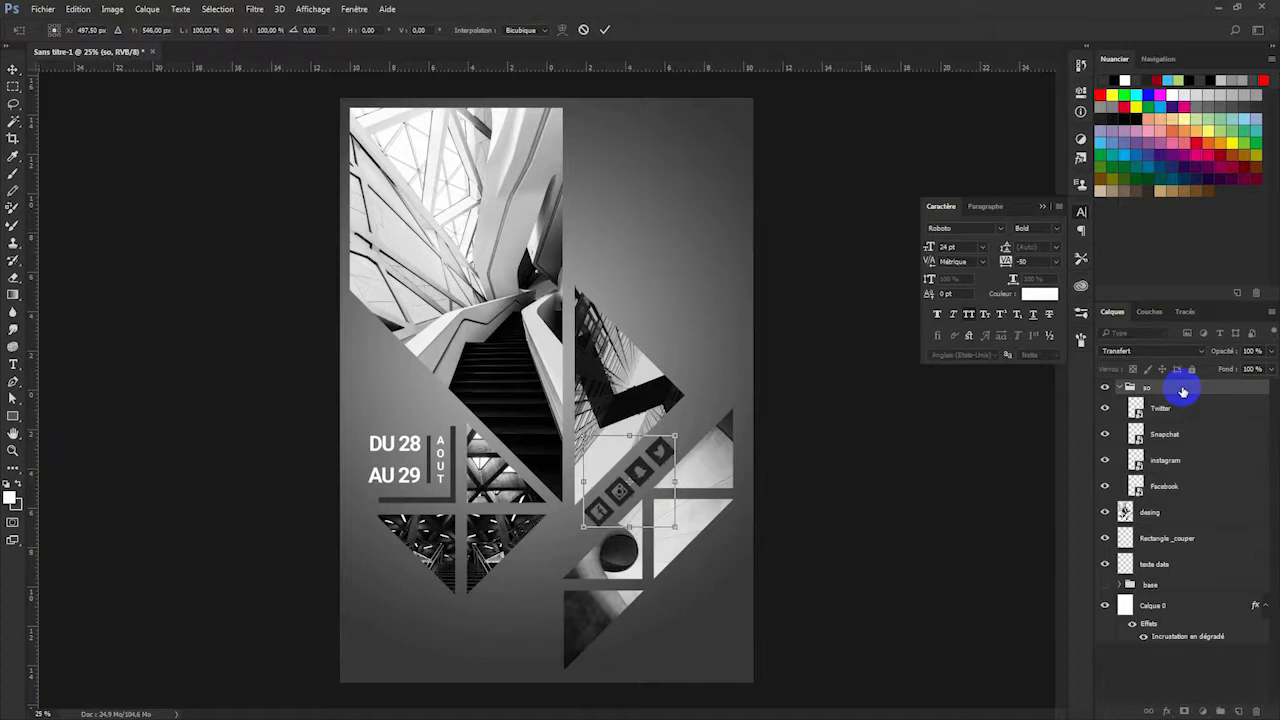
key(Return)
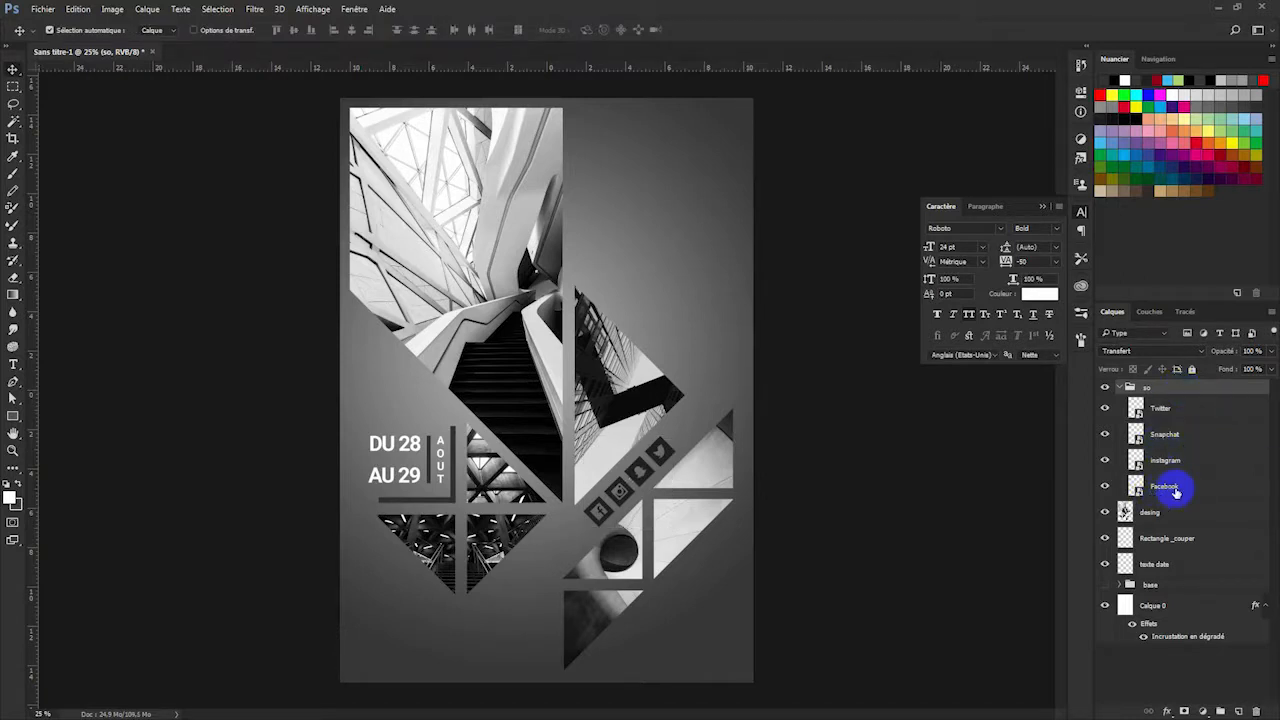
Apply a white (ffffff) Color Overlay to the Facebook layer, sampling the colour from the date text.
double_click(1258, 492)
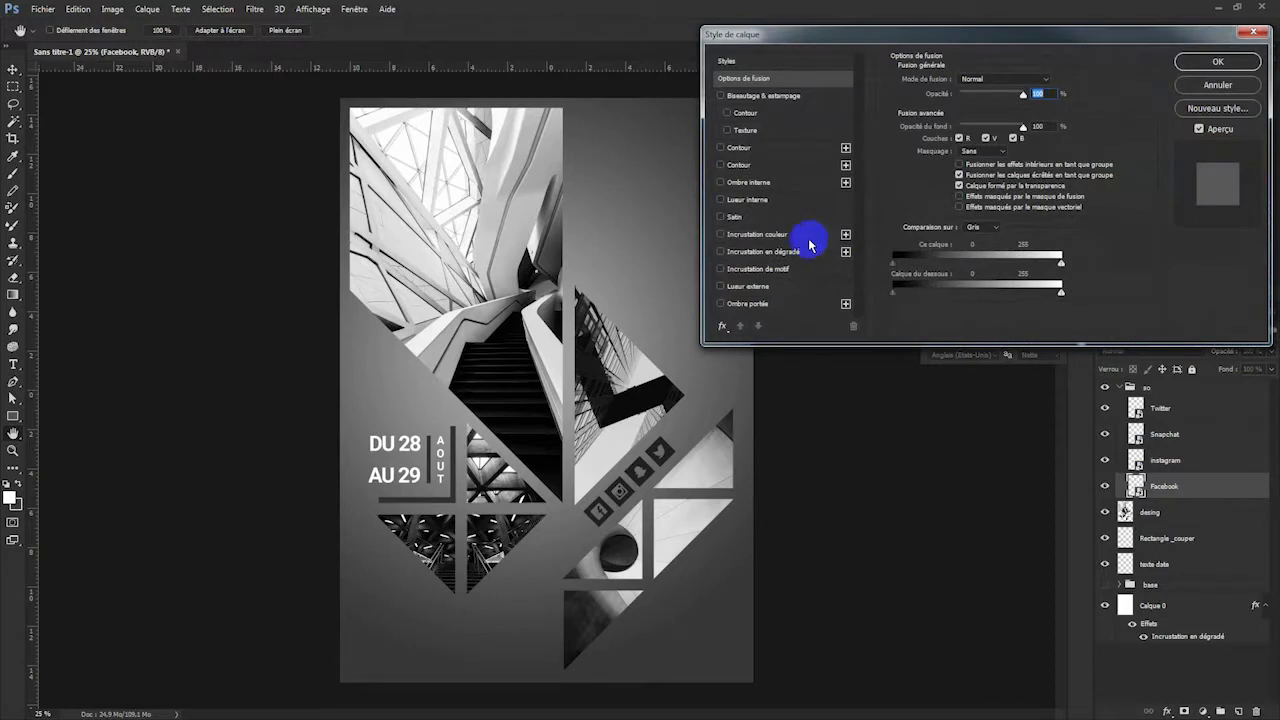
click(790, 240)
click(1062, 84)
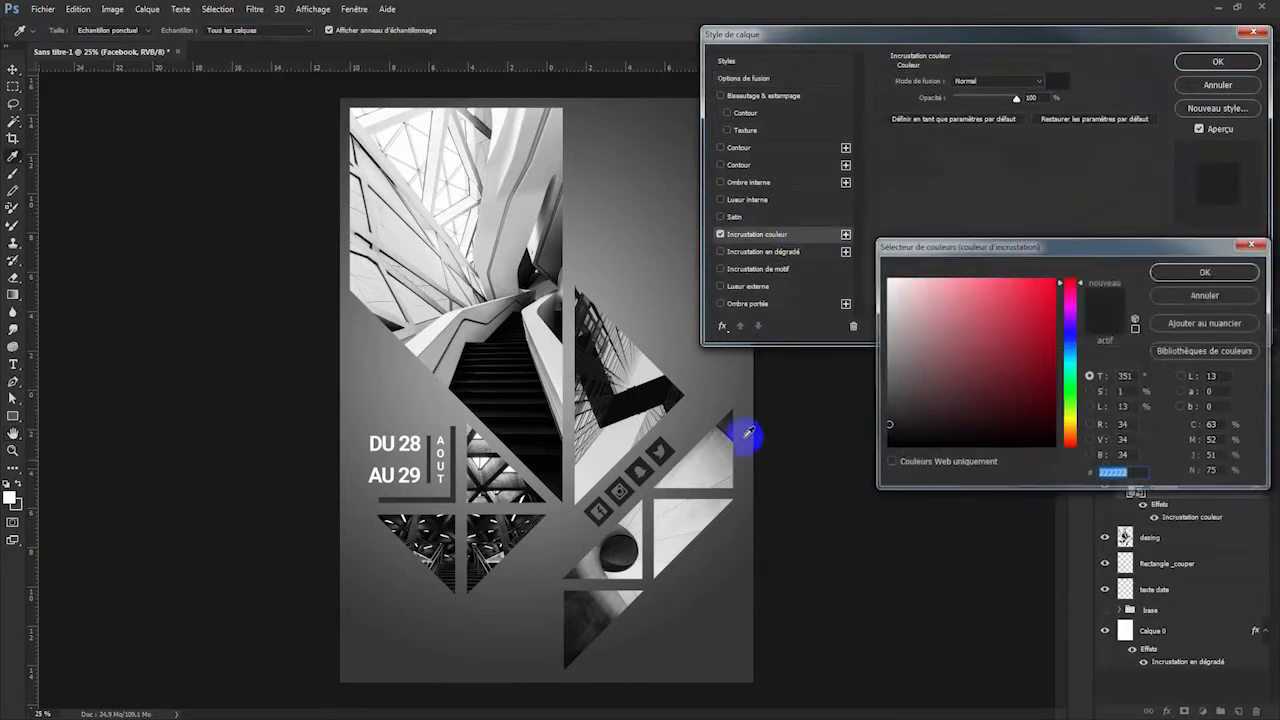
click(382, 436)
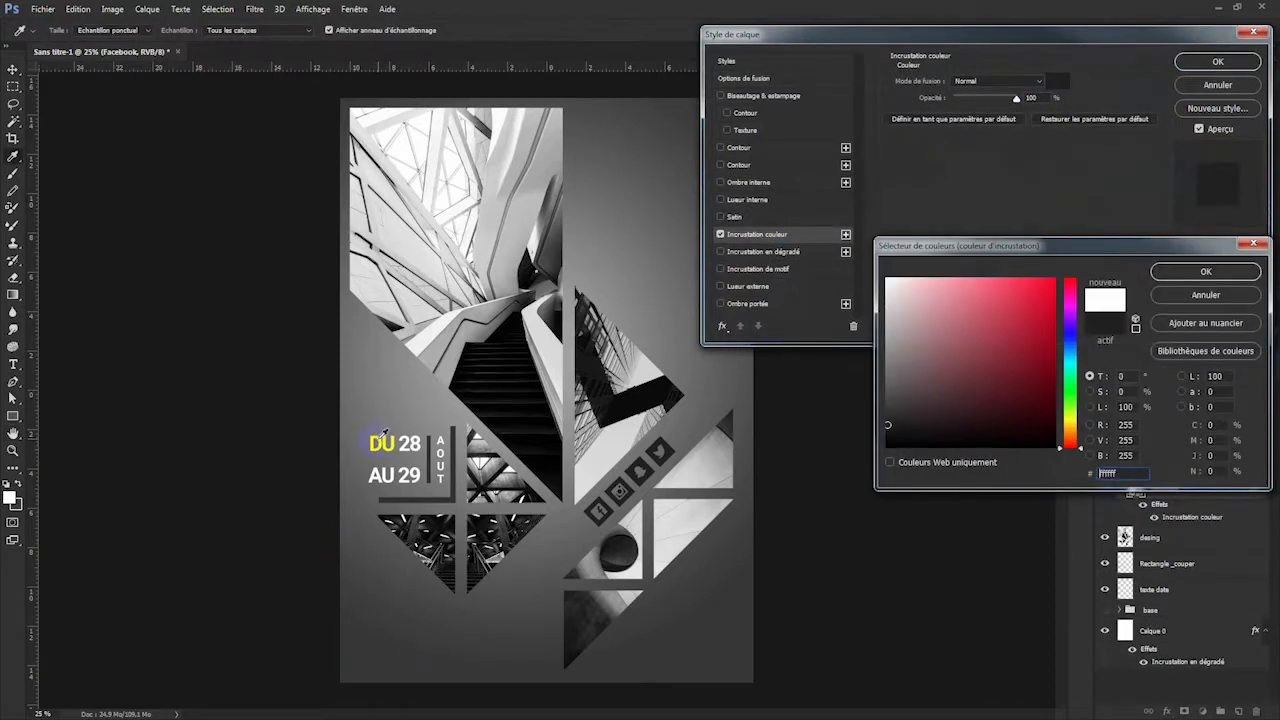
click(1192, 272)
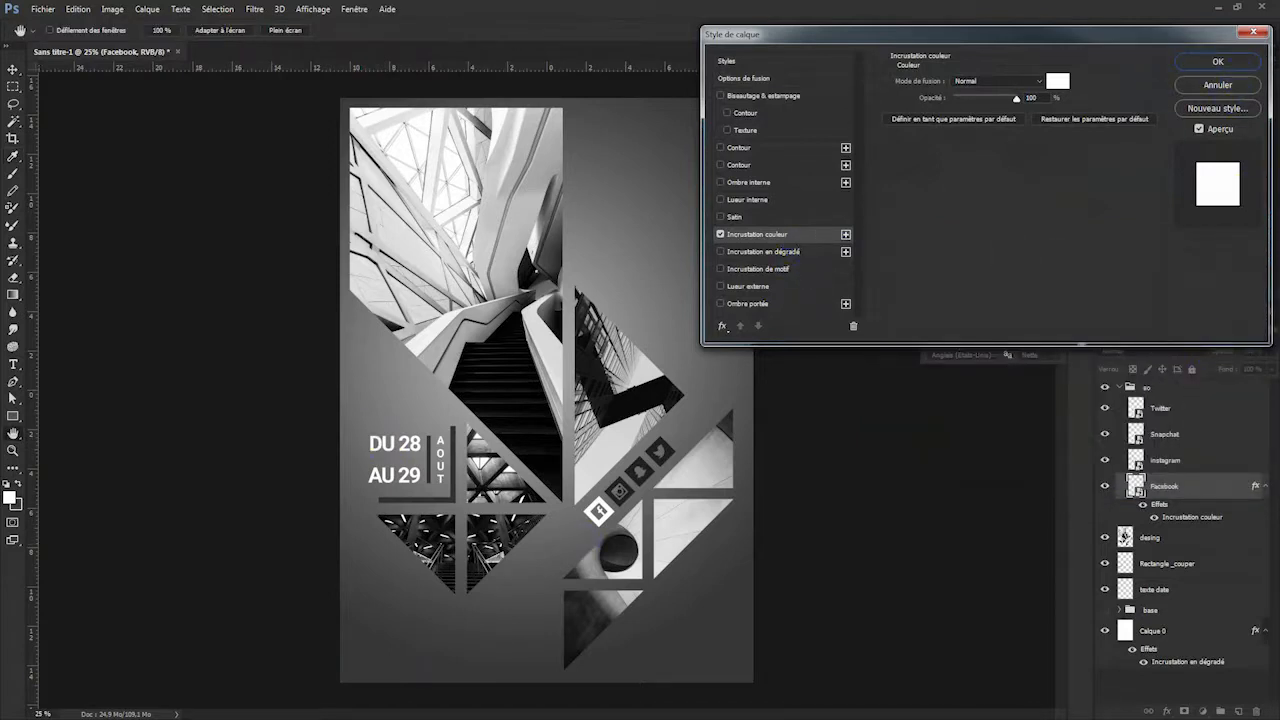
click(1219, 63)
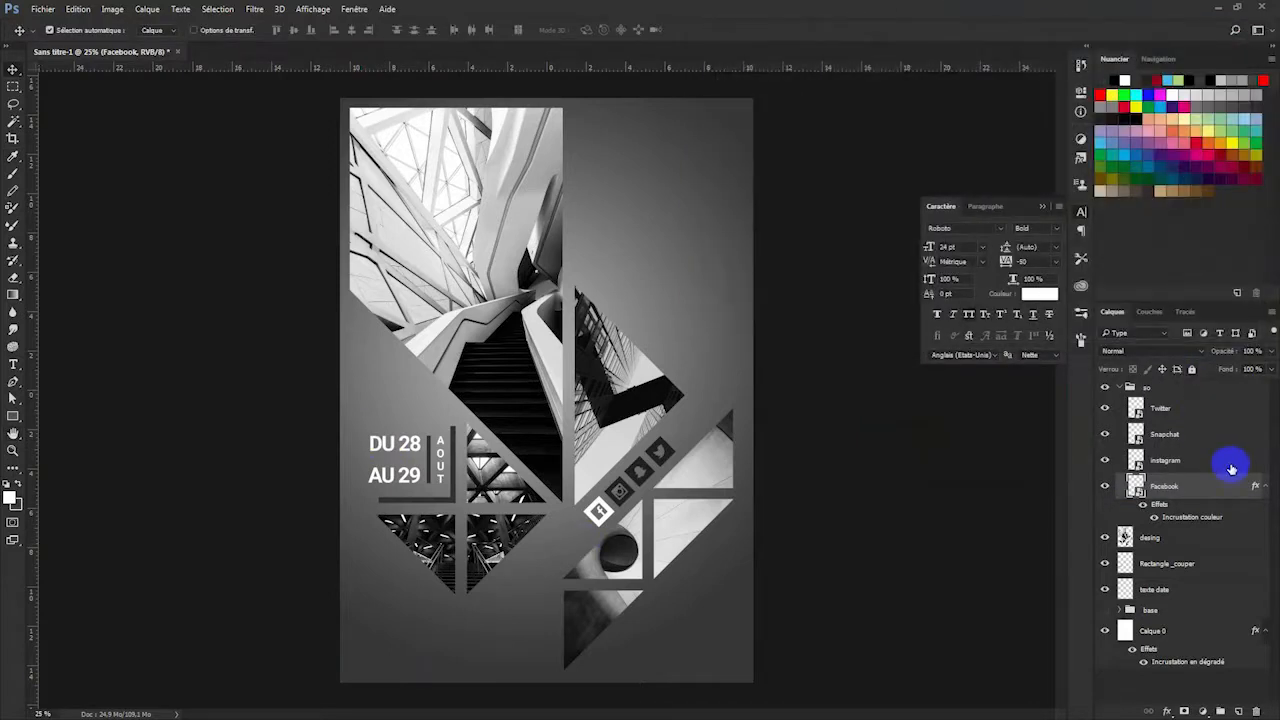
Apply the same white Color Overlay to the Instagram, Snapchat and Twitter layers at 100% opacity.
double_click(1250, 463)
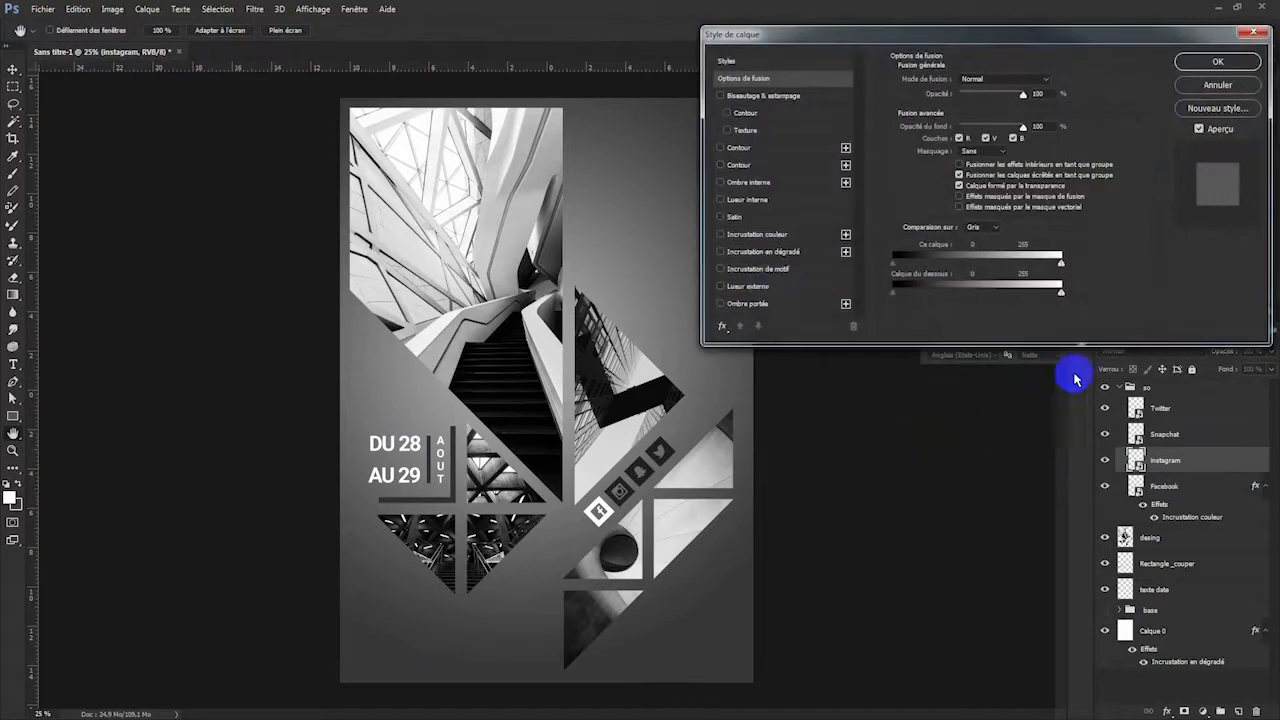
click(765, 235)
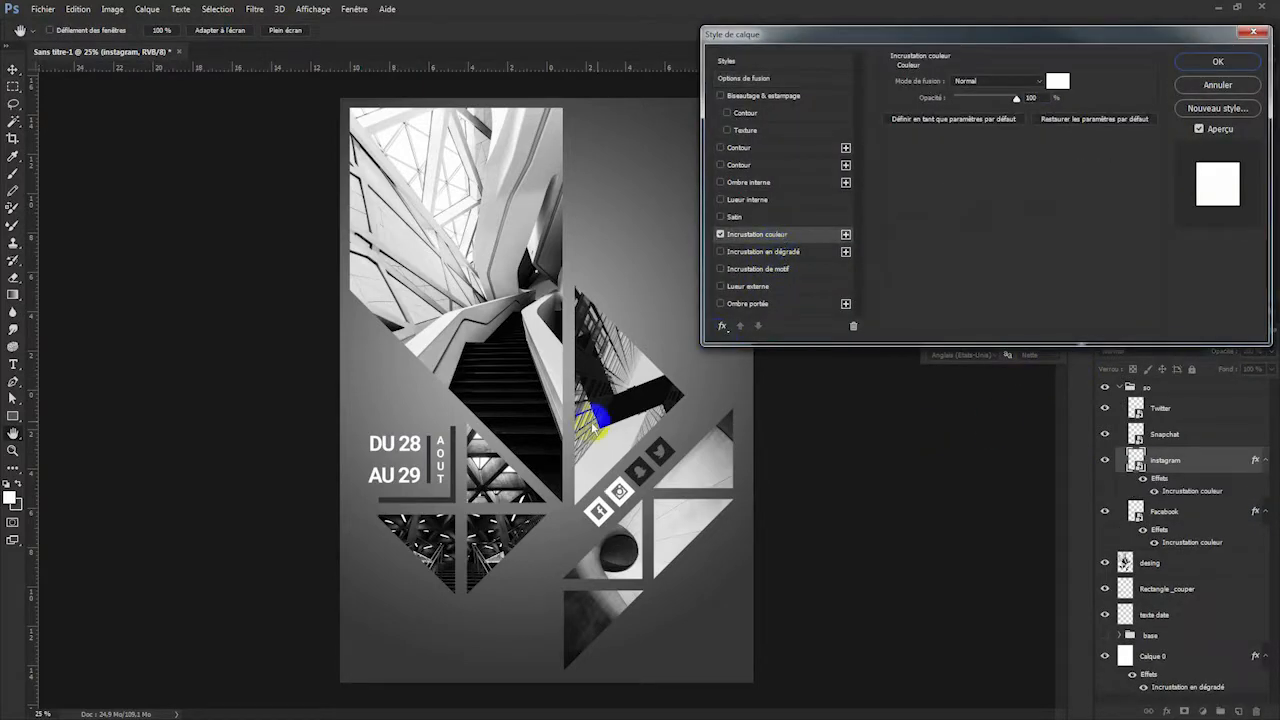
click(1201, 63)
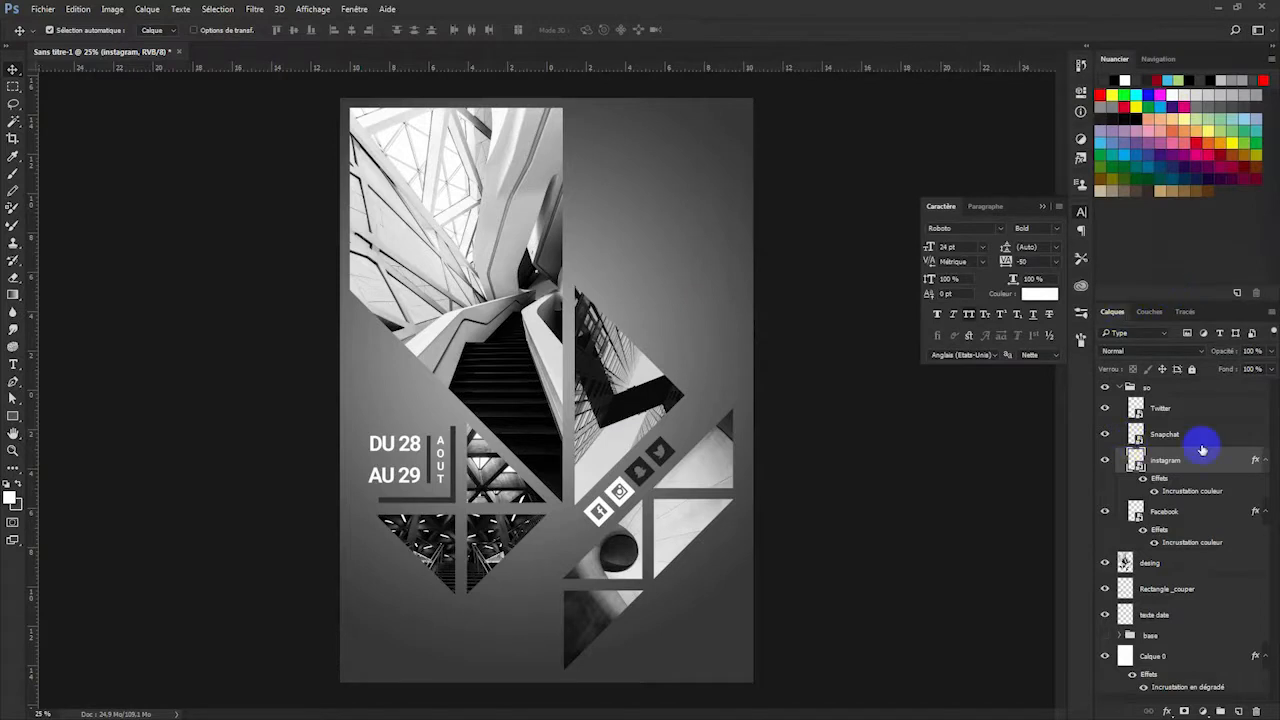
double_click(1251, 433)
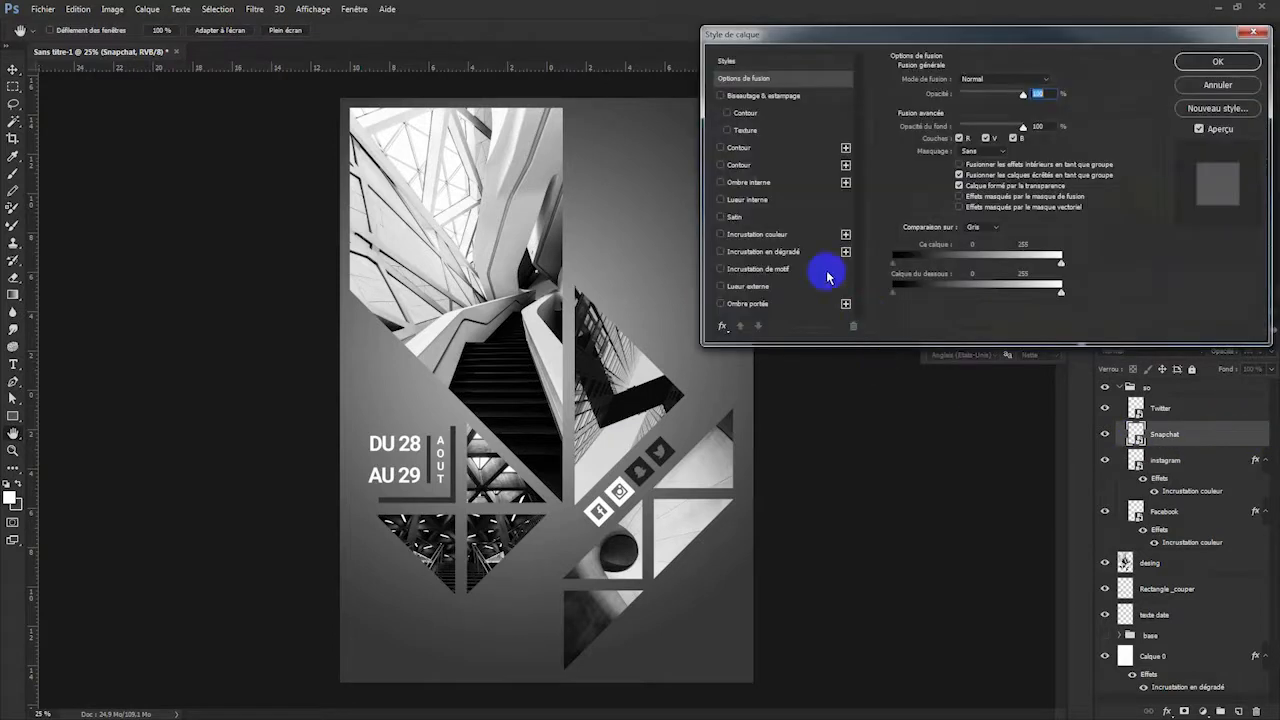
click(765, 235)
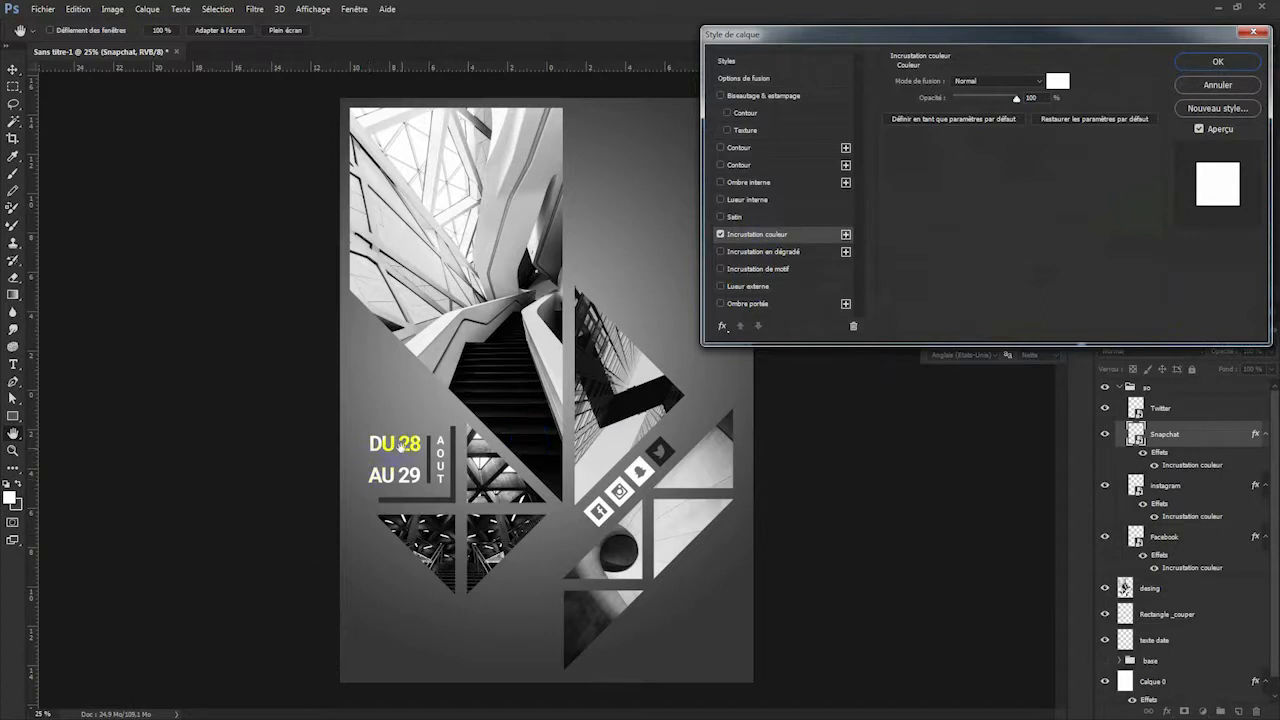
click(1216, 62)
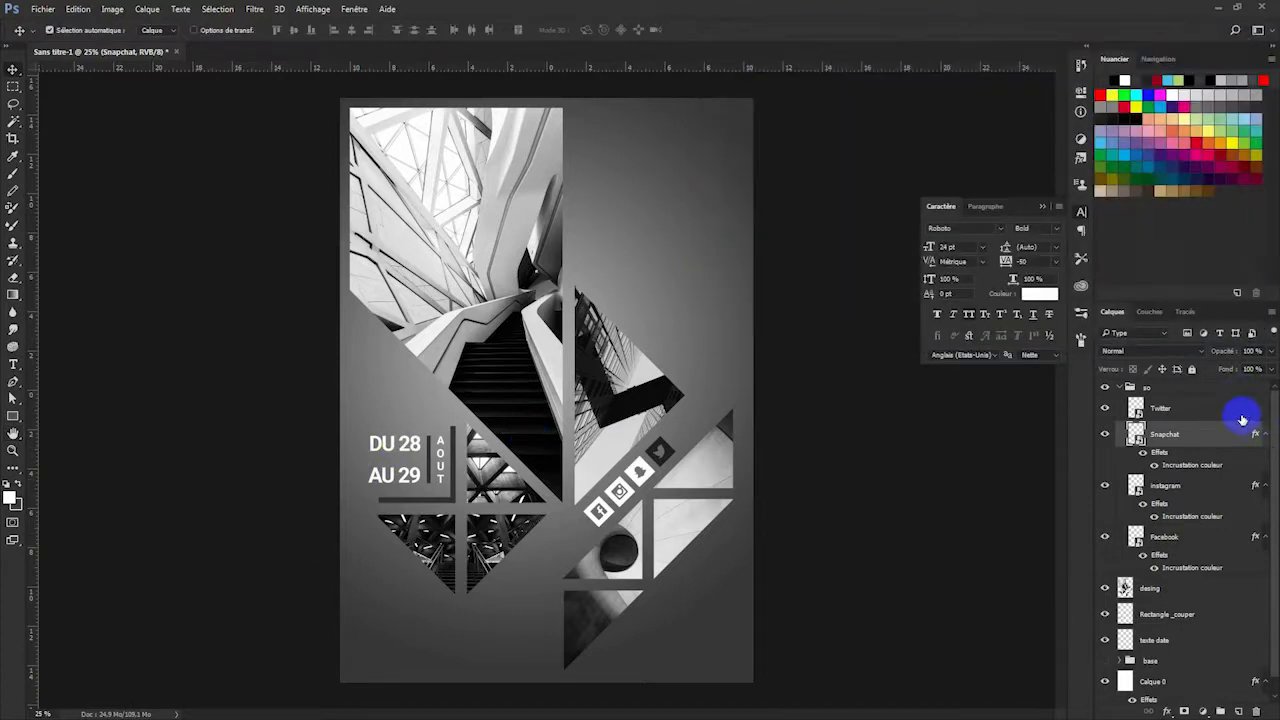
click(1252, 410)
double_click(1252, 410)
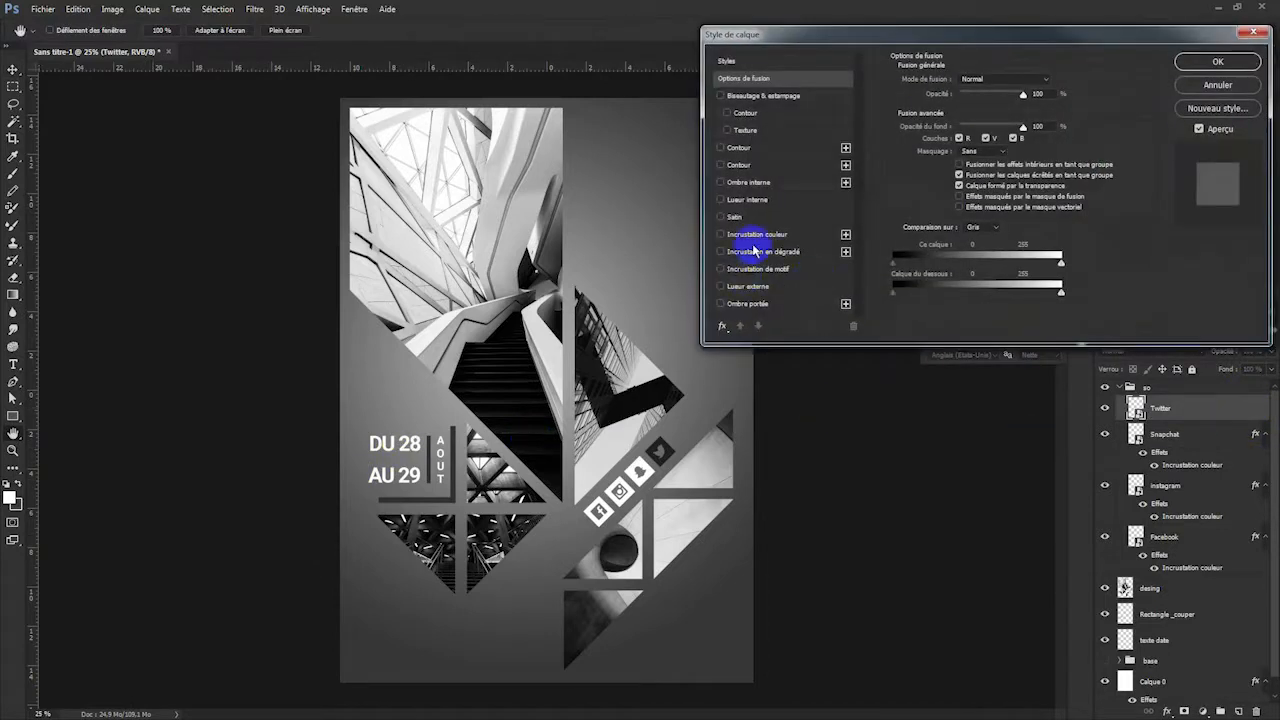
click(758, 234)
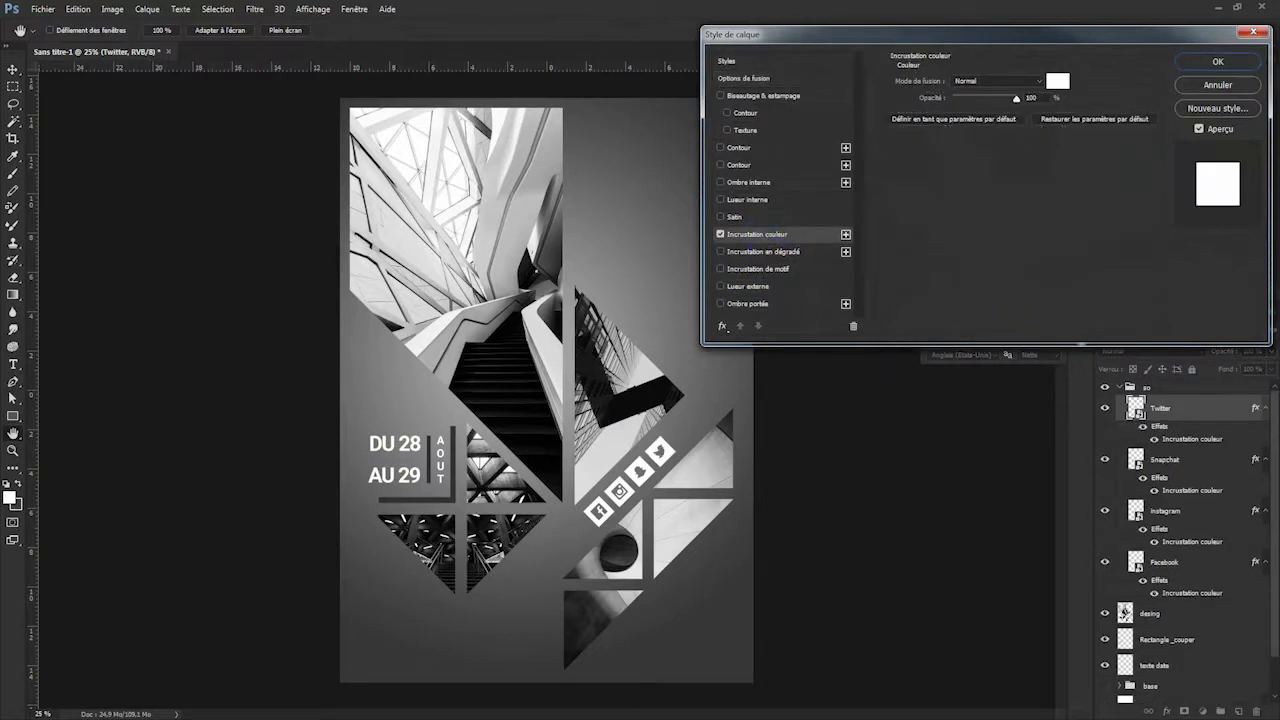
click(1217, 61)
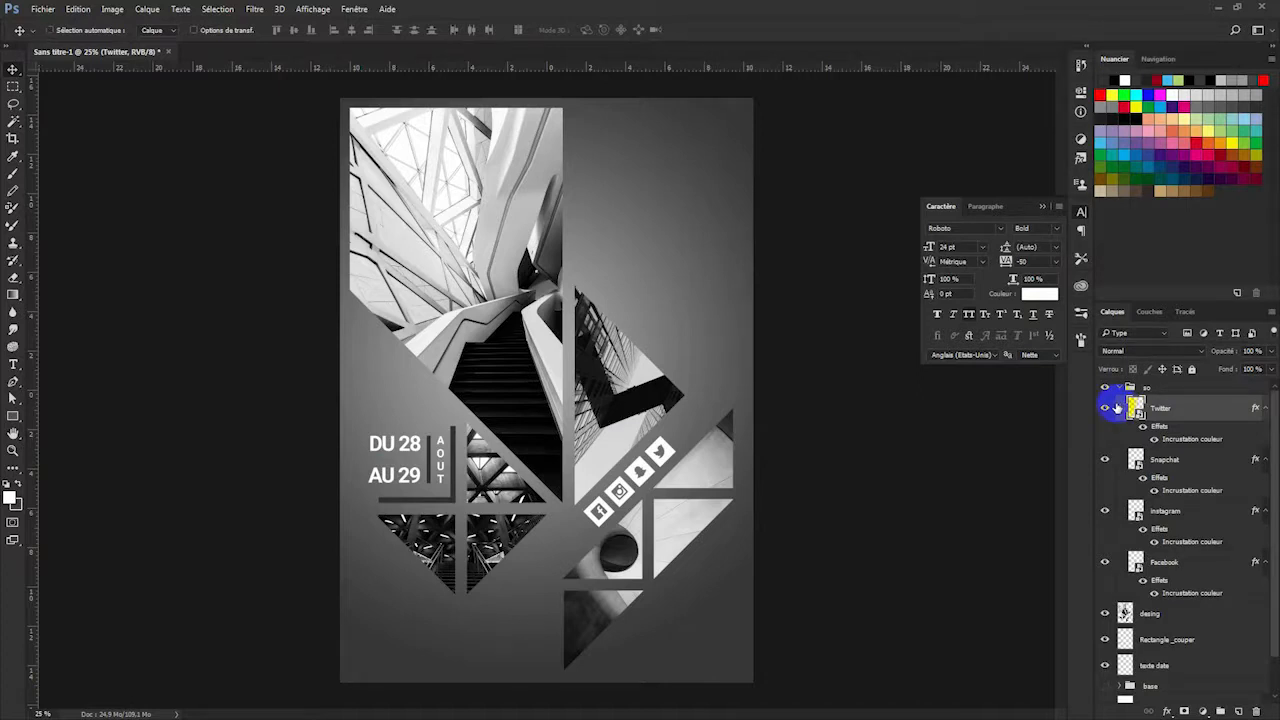
Undo the white Color Overlays on the Facebook, Instagram, Snapchat and Twitter layers.
key(ctrl+alt+z)
key(ctrl+alt+z)
key(ctrl+alt+z)
key(ctrl)
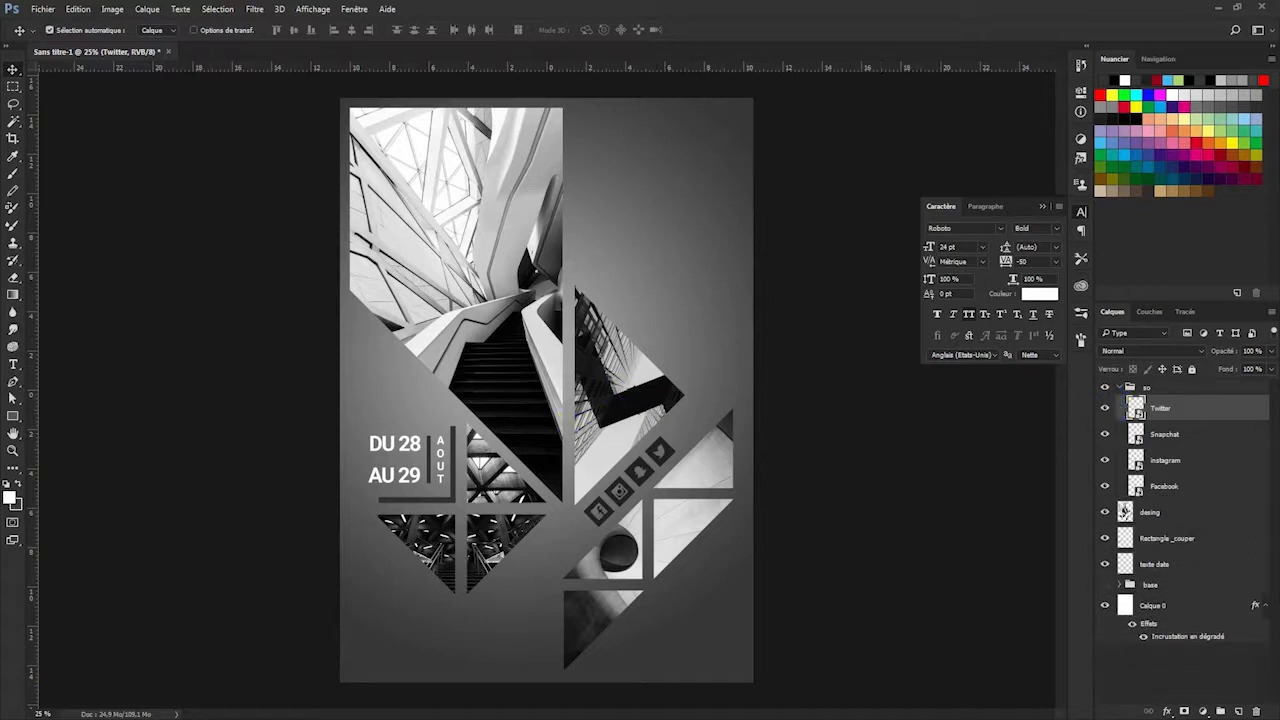
Apply a dark grey Color Overlay to the Facebook layer, sampling the colour from the frame line around the date.
double_click(1259, 491)
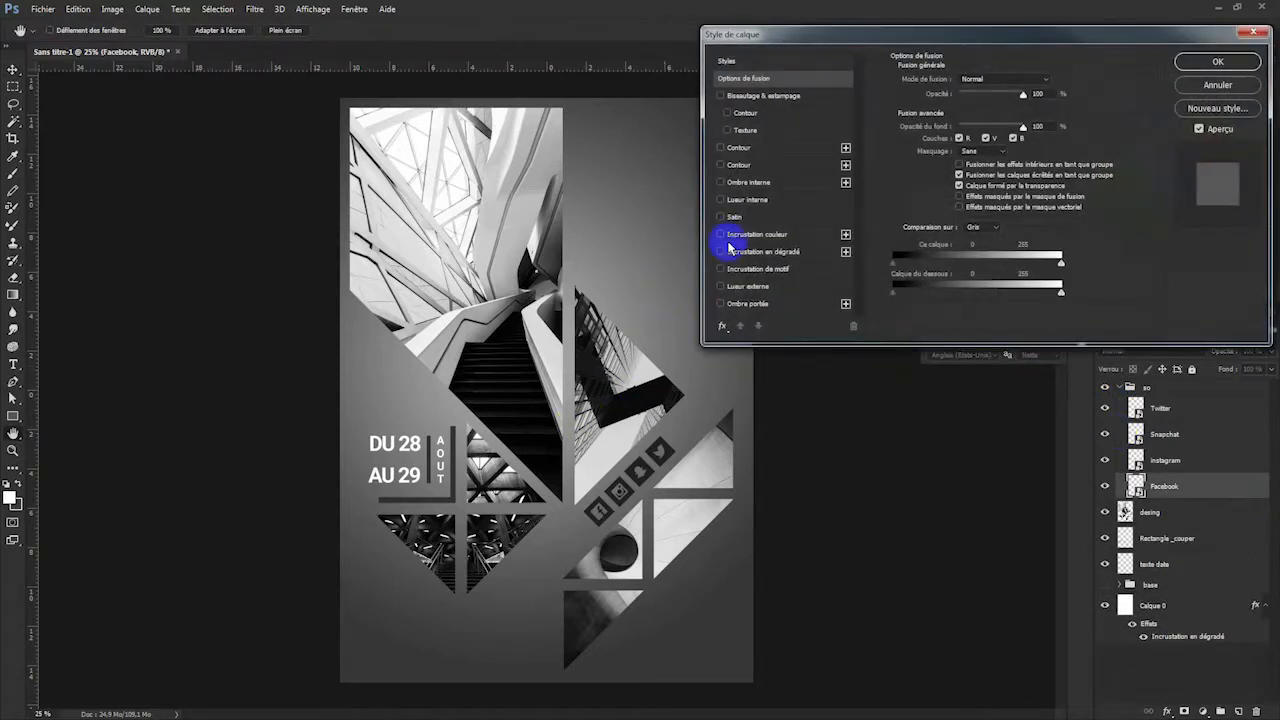
click(767, 236)
click(1057, 81)
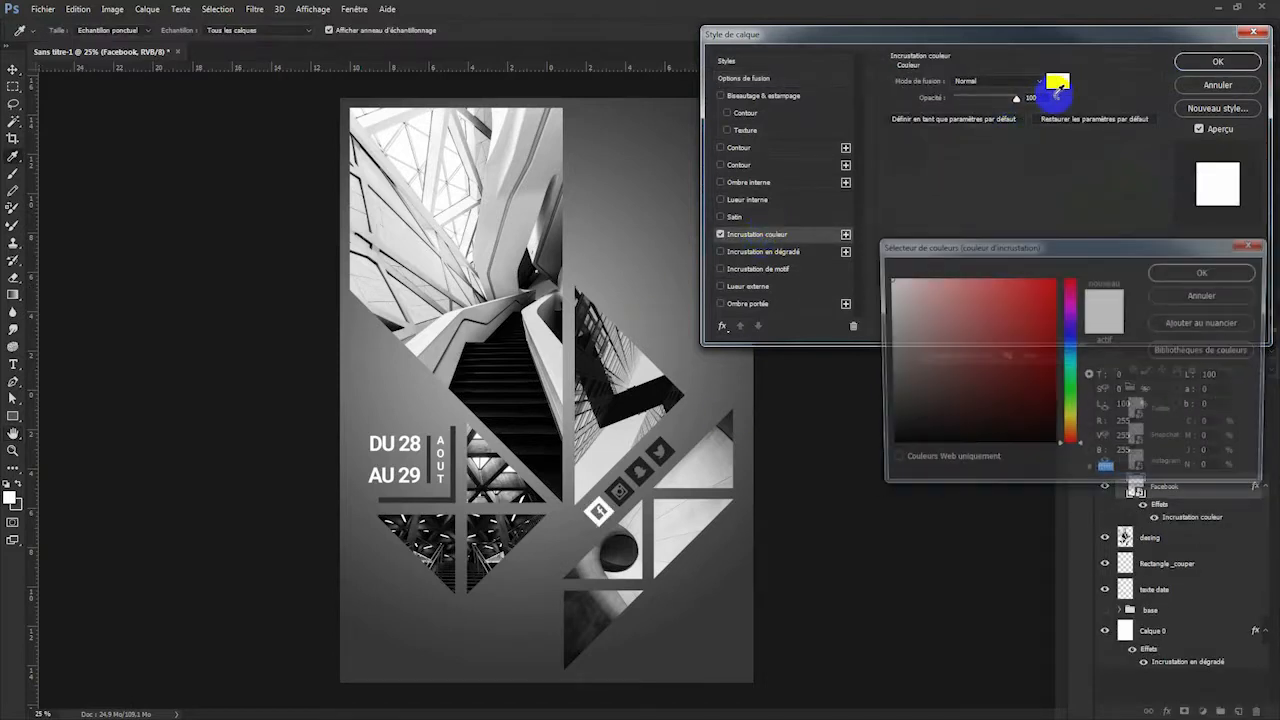
click(450, 495)
click(1226, 274)
click(1218, 62)
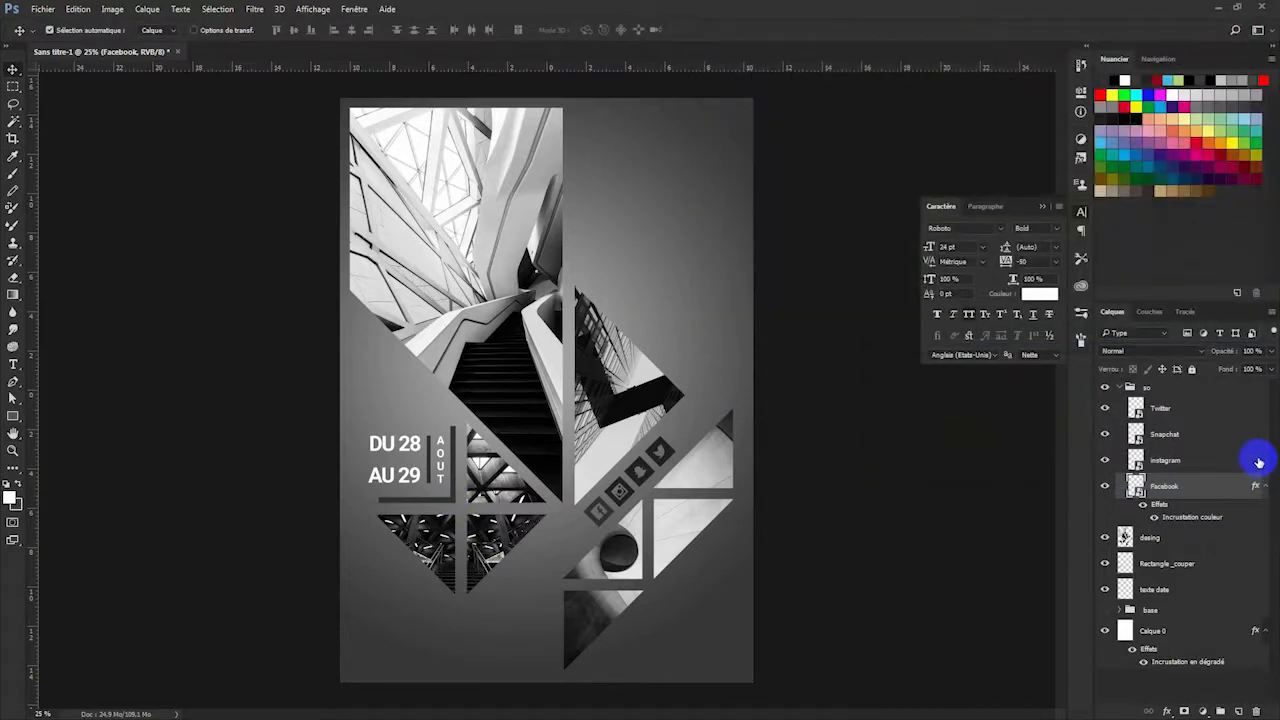
Apply the same dark grey Color Overlay to the Instagram layer at 100% opacity.
click(1178, 466)
double_click(1178, 466)
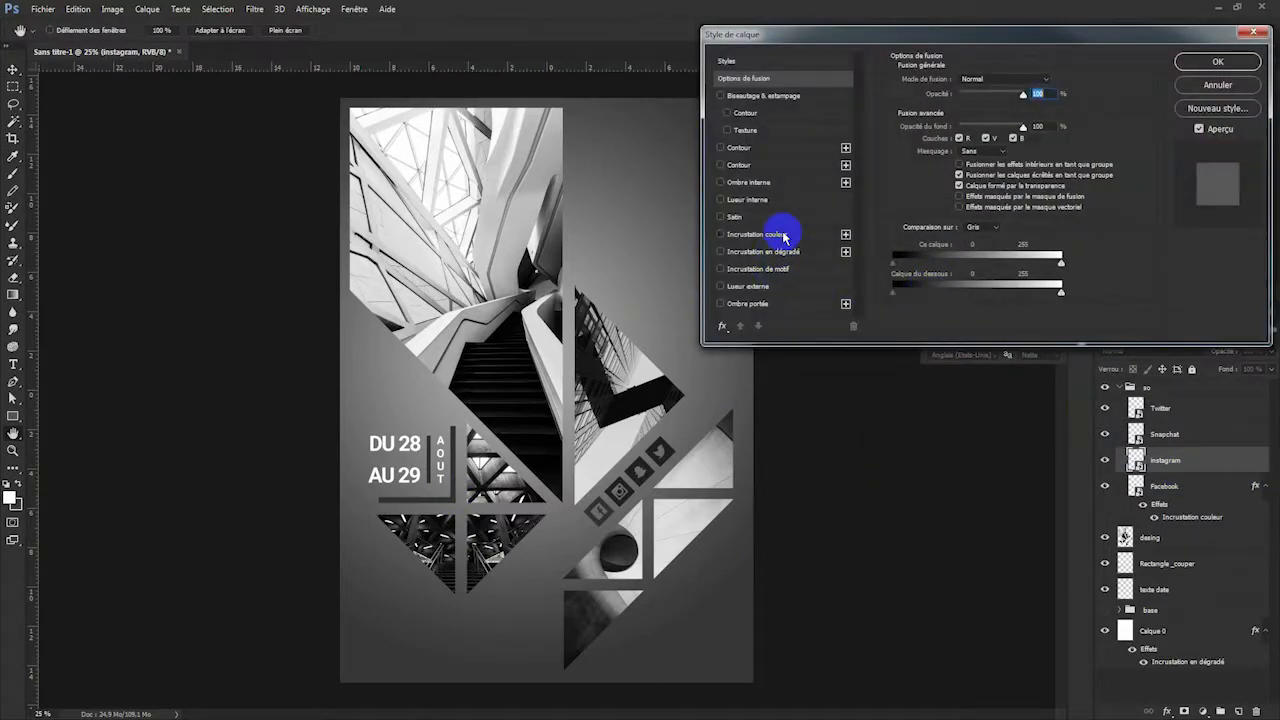
click(765, 236)
click(623, 497)
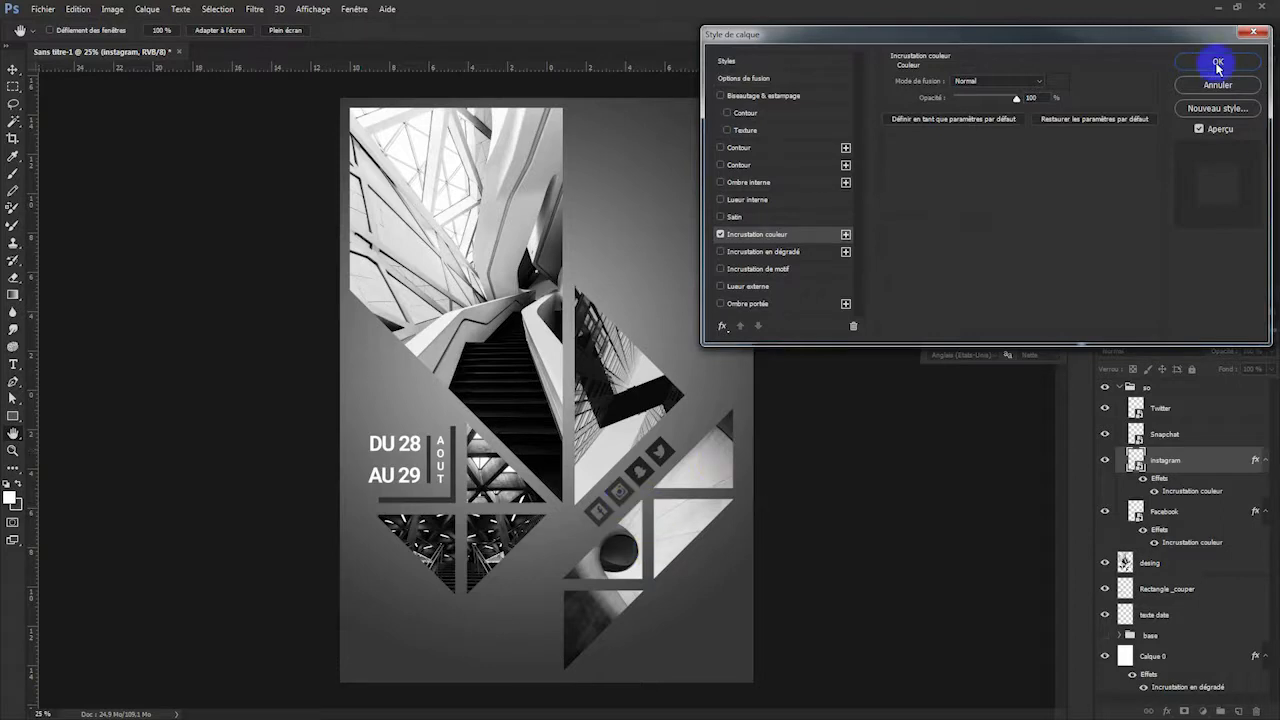
click(1205, 65)
Apply the same dark grey Color Overlay to the Snapchat and Twitter layers, and collapse the "so" group.
double_click(1248, 432)
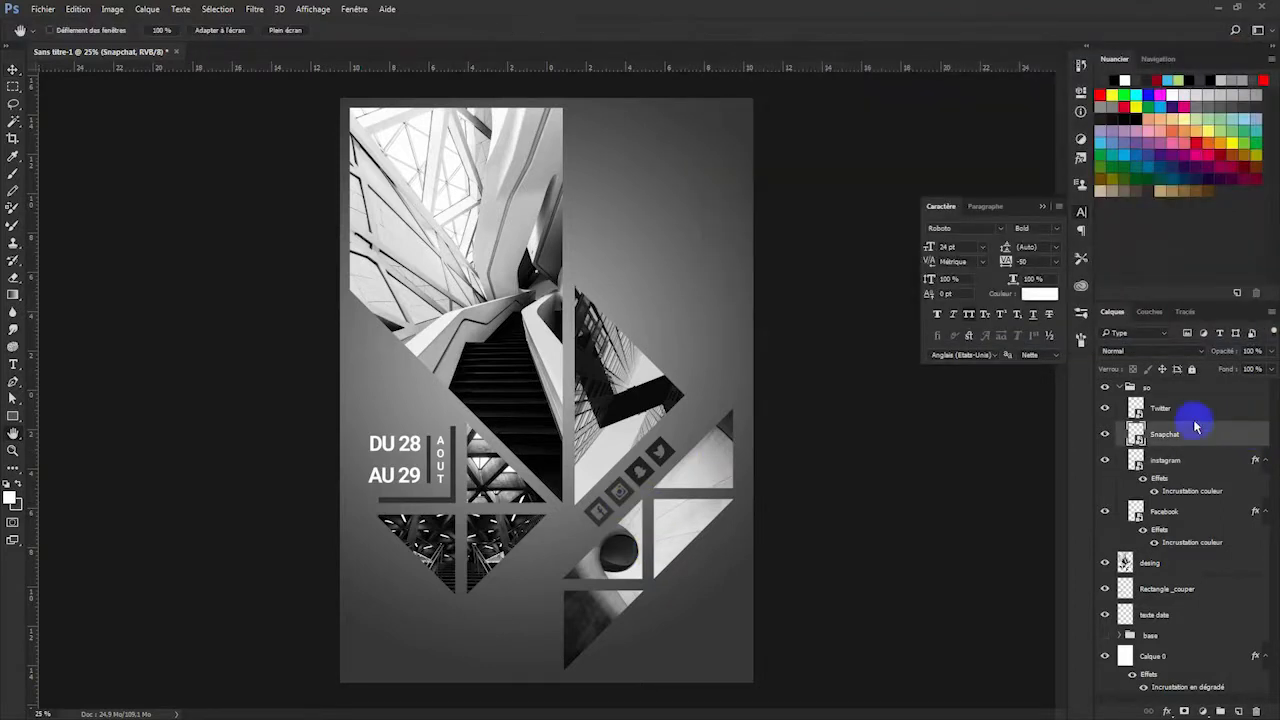
click(768, 236)
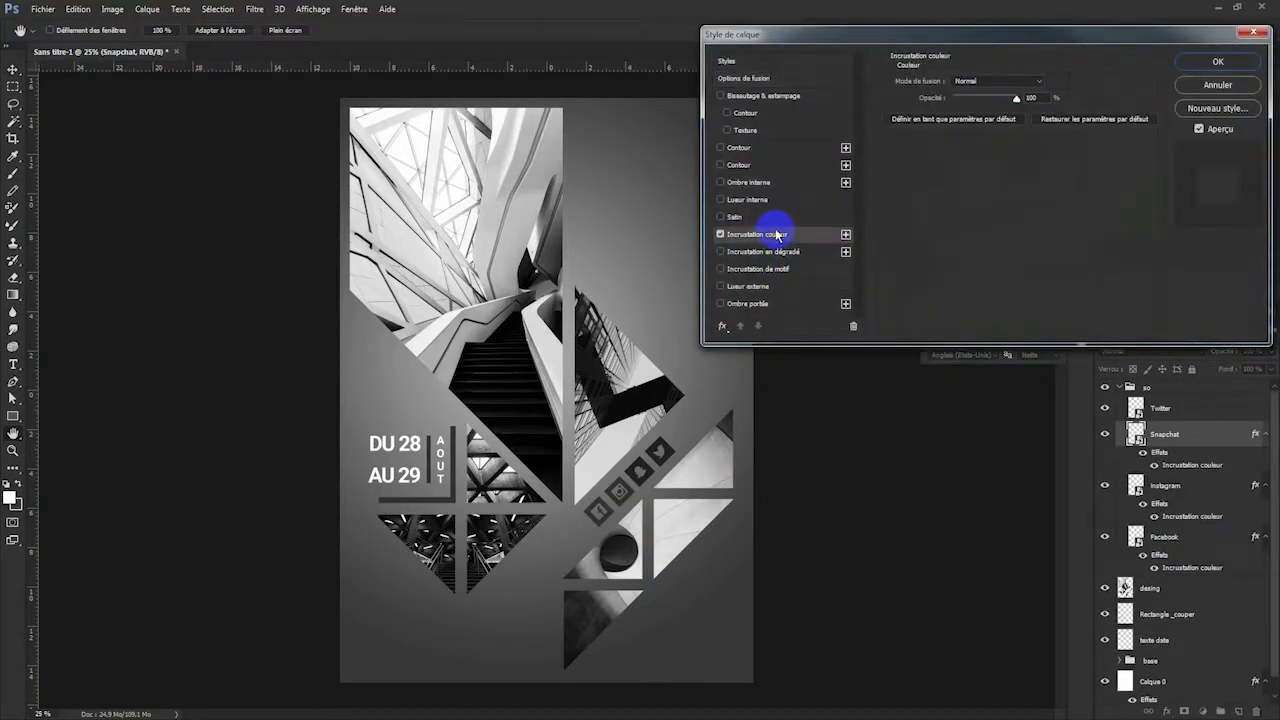
click(1218, 62)
double_click(1249, 408)
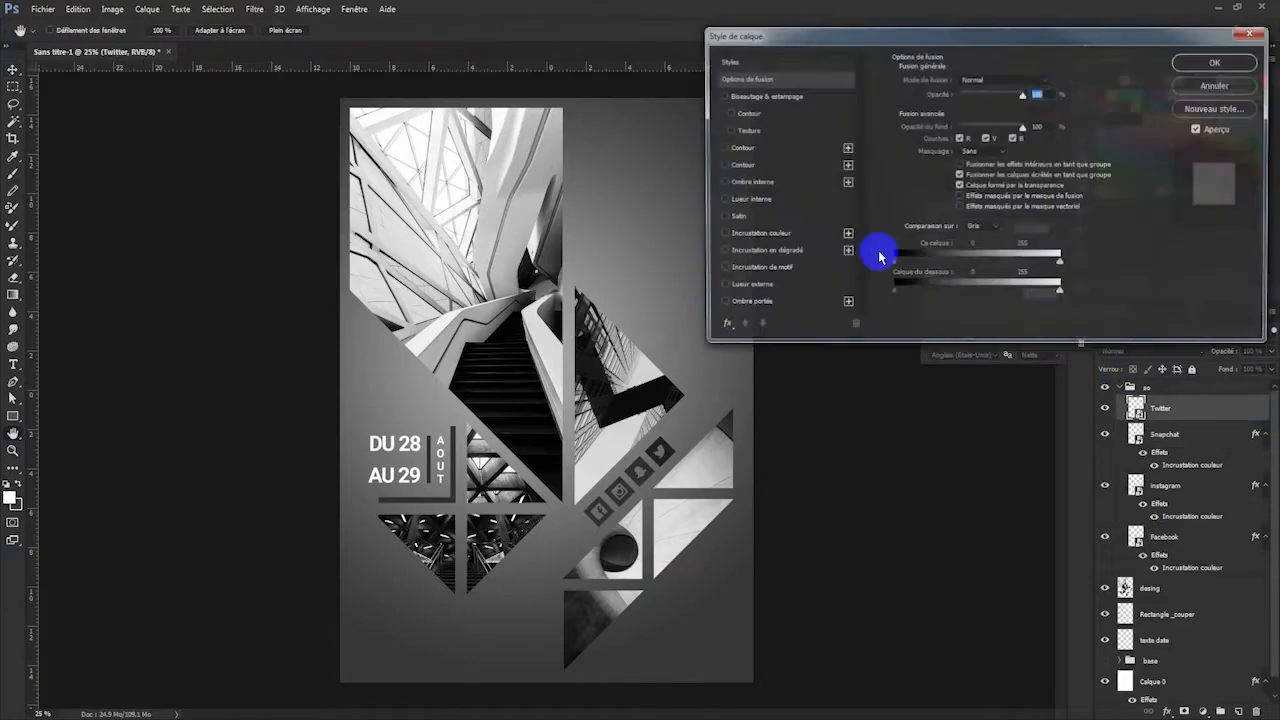
click(793, 238)
click(1195, 64)
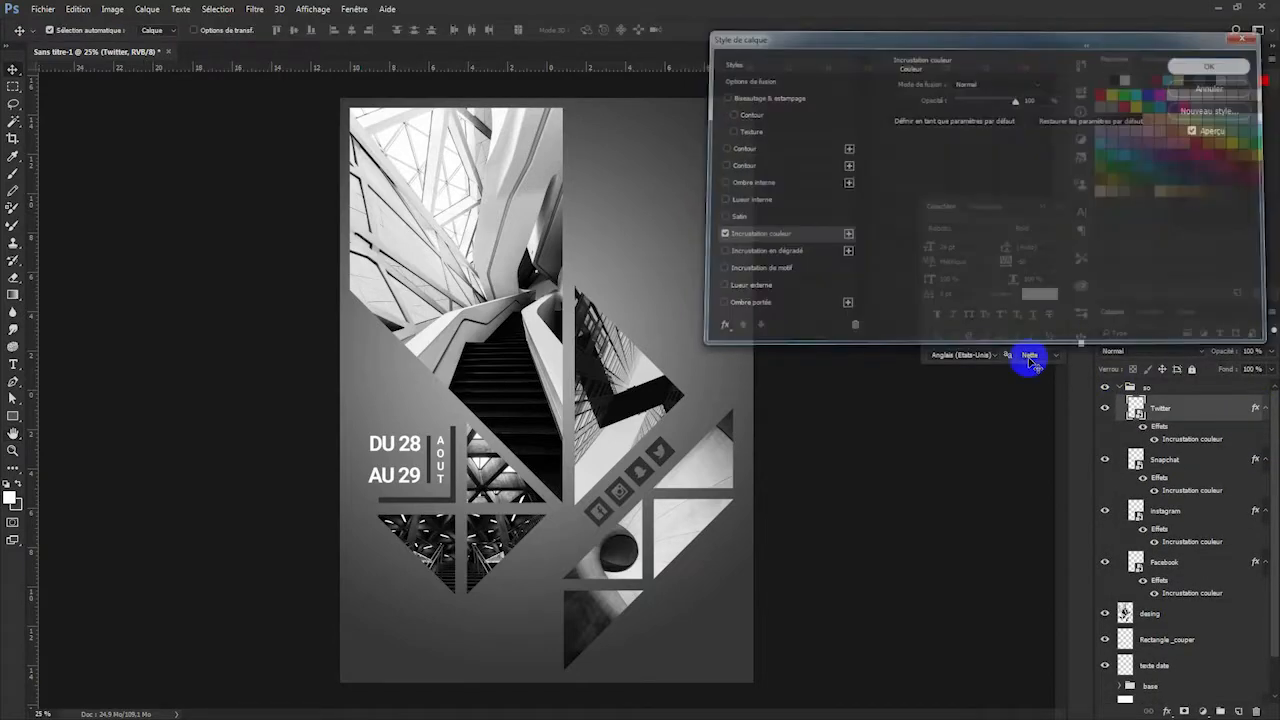
click(1042, 206)
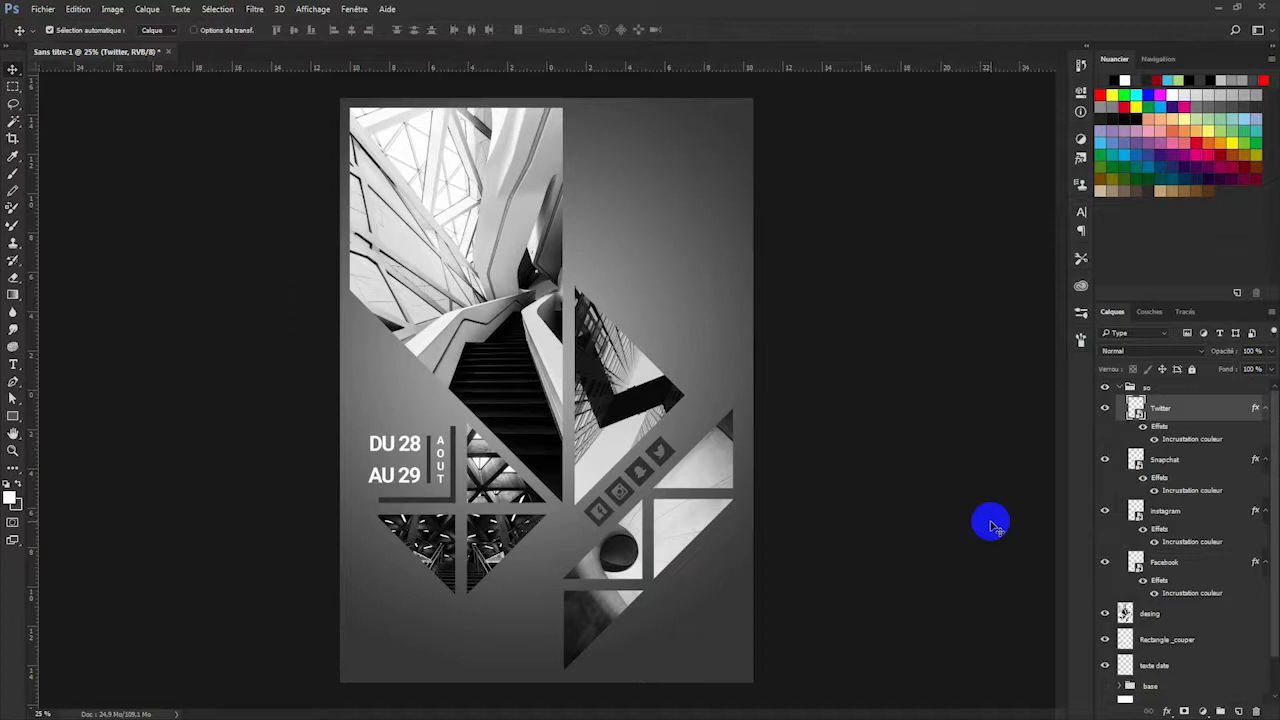
click(1118, 387)
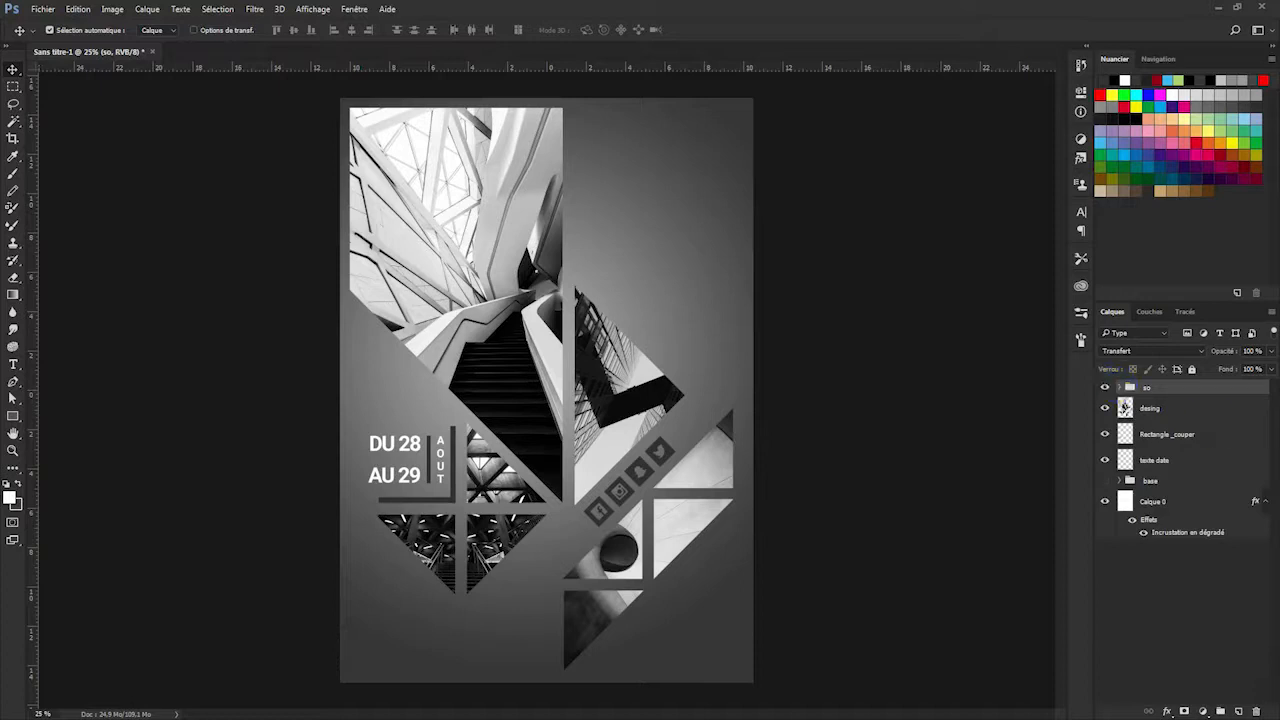
Add a Drop Shadow with the default parameters to the "desing" layer and set its angle to 0°.
double_click(1254, 413)
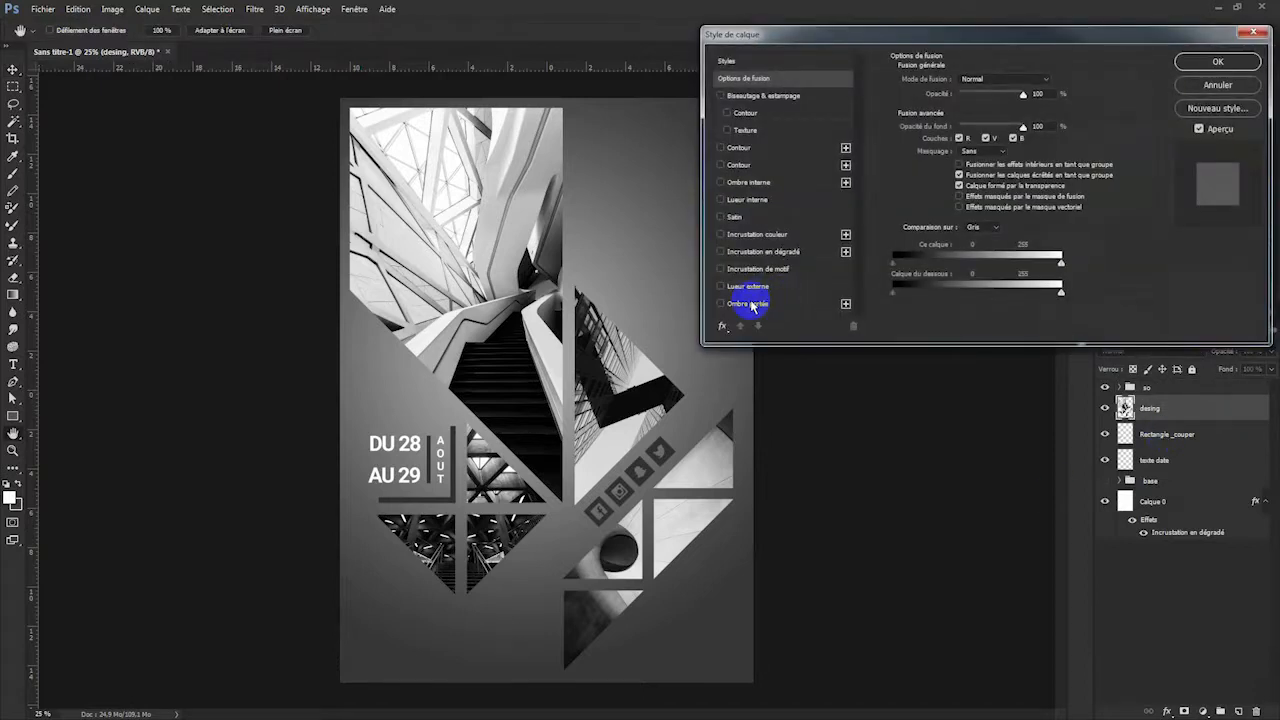
click(750, 303)
click(1062, 260)
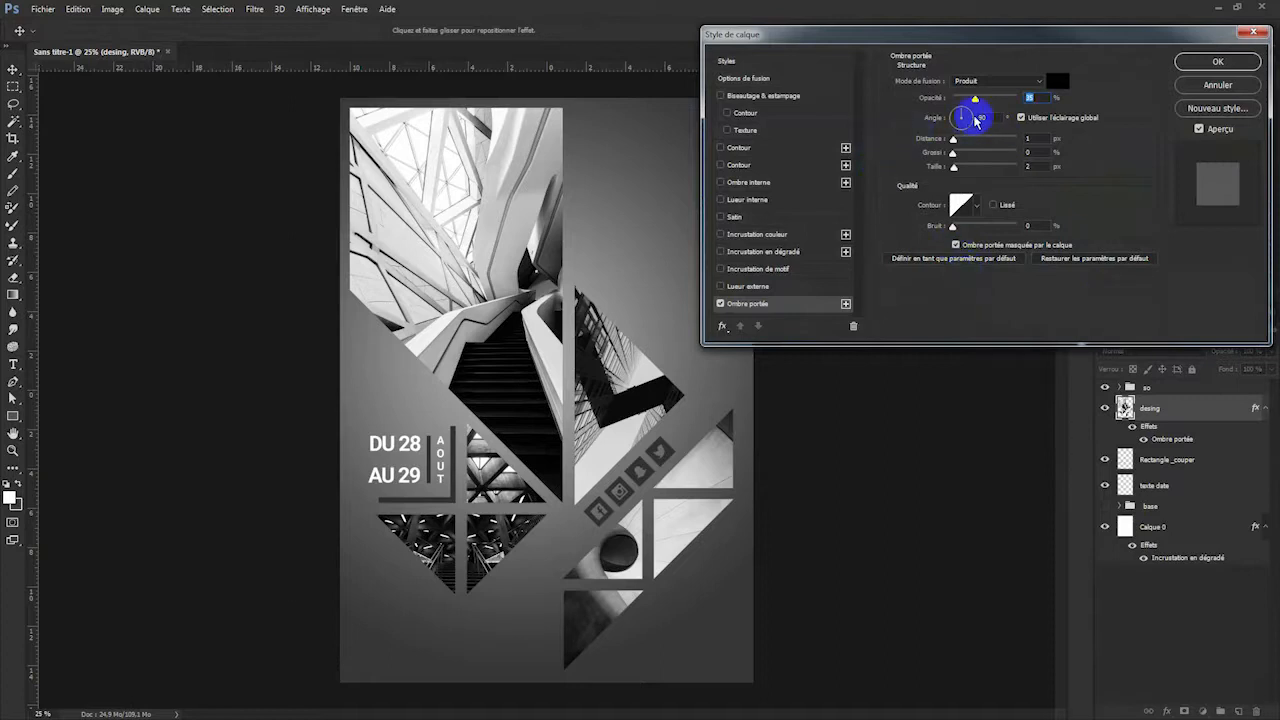
click(975, 118)
text(0)
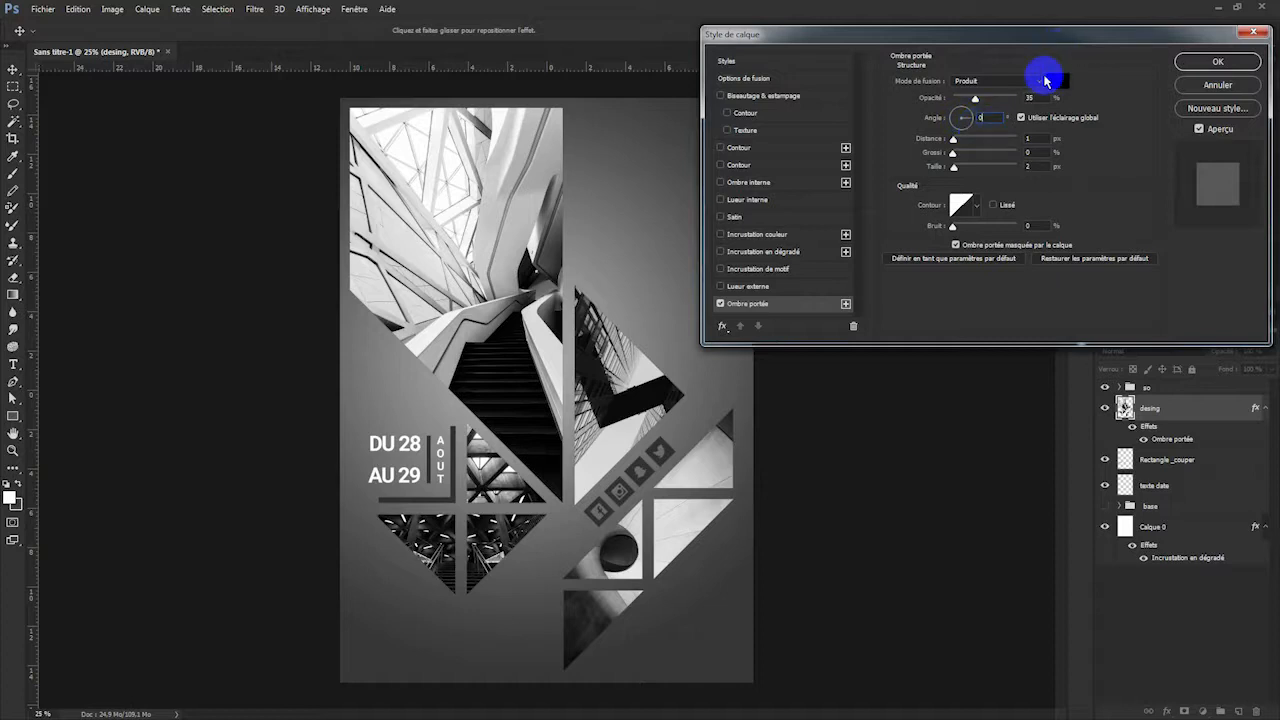
Set the drop shadow's blend mode to Normal and its angle to 47°.
click(1030, 81)
click(1012, 93)
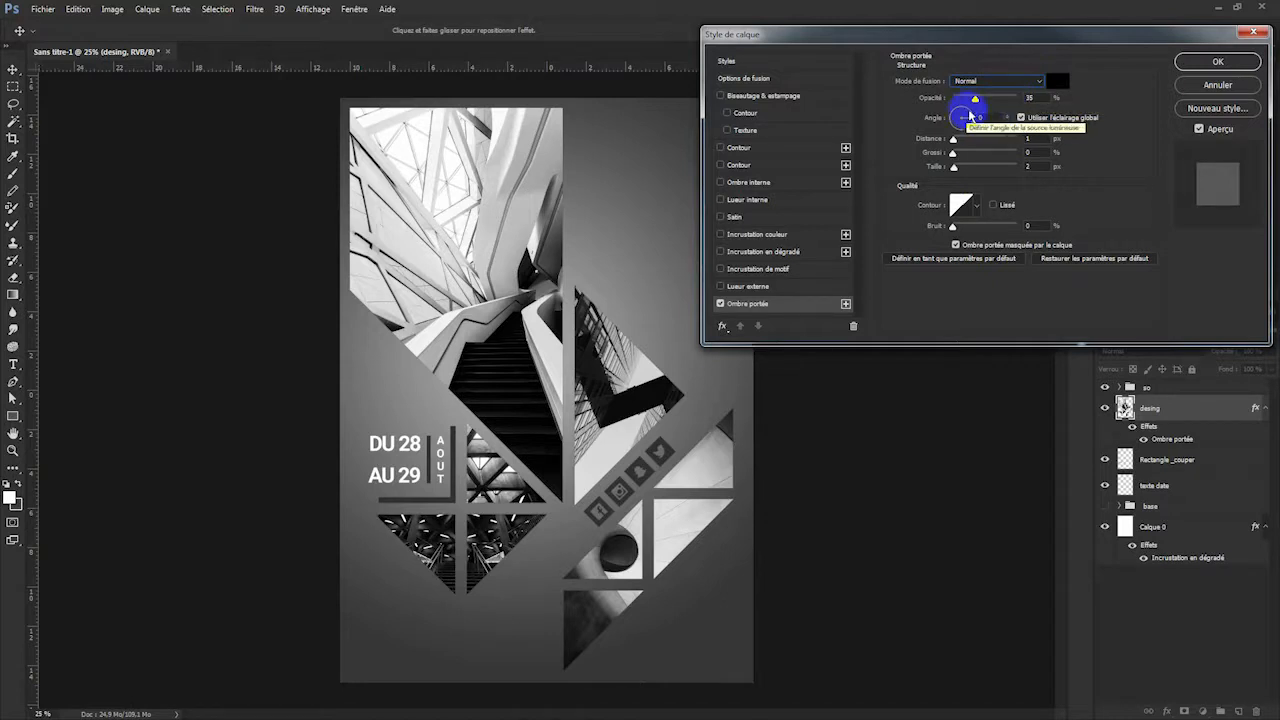
click(969, 116)
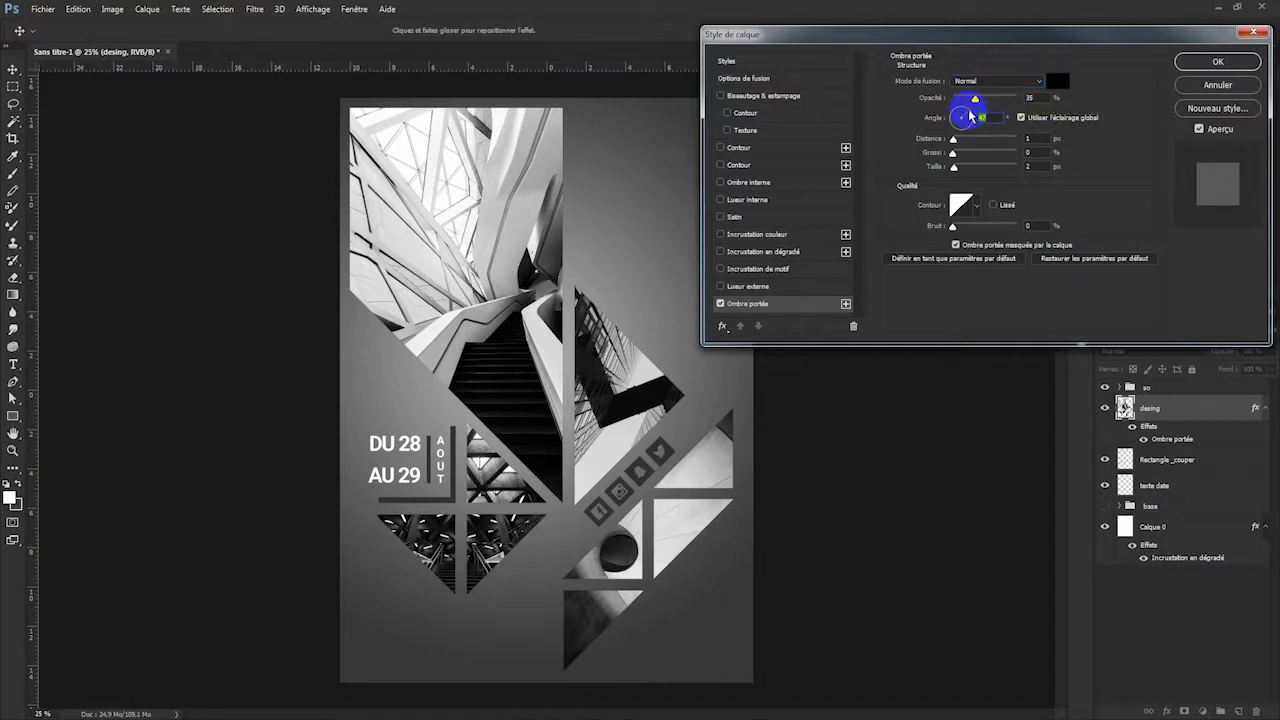
Set the drop shadow's size to 5 px and its distance to 5 px.
click(1047, 167)
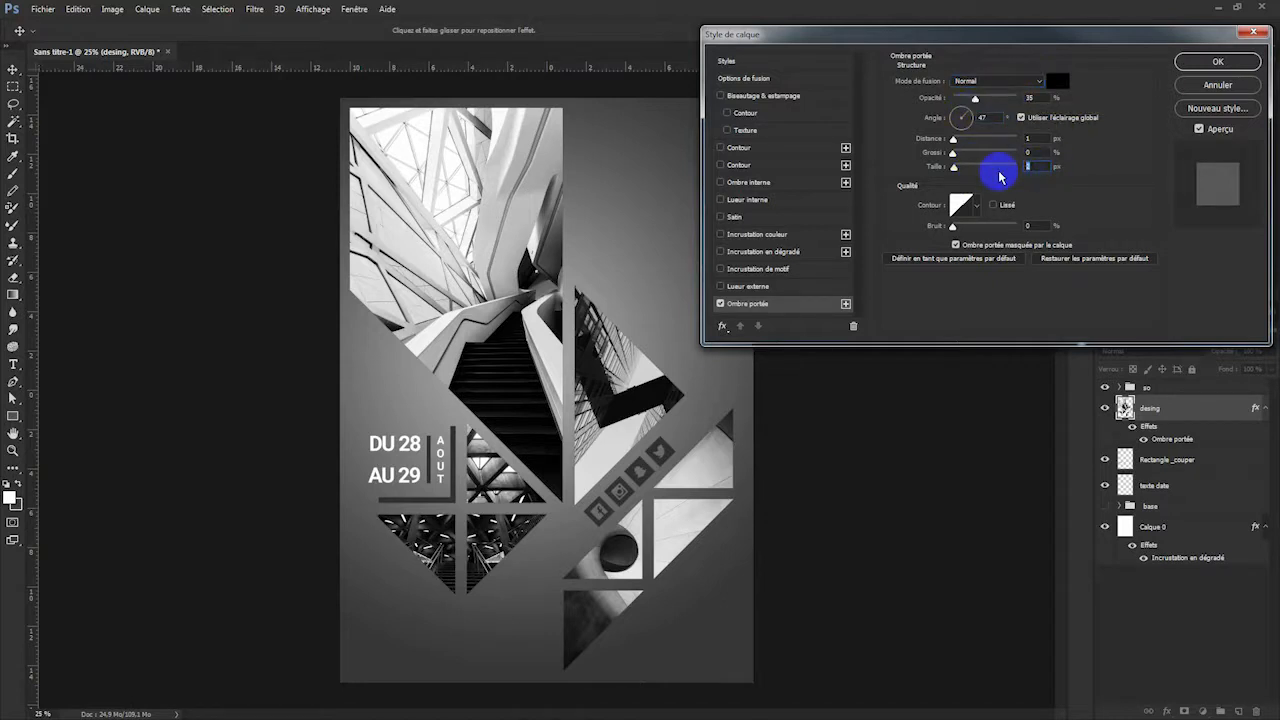
text(5)
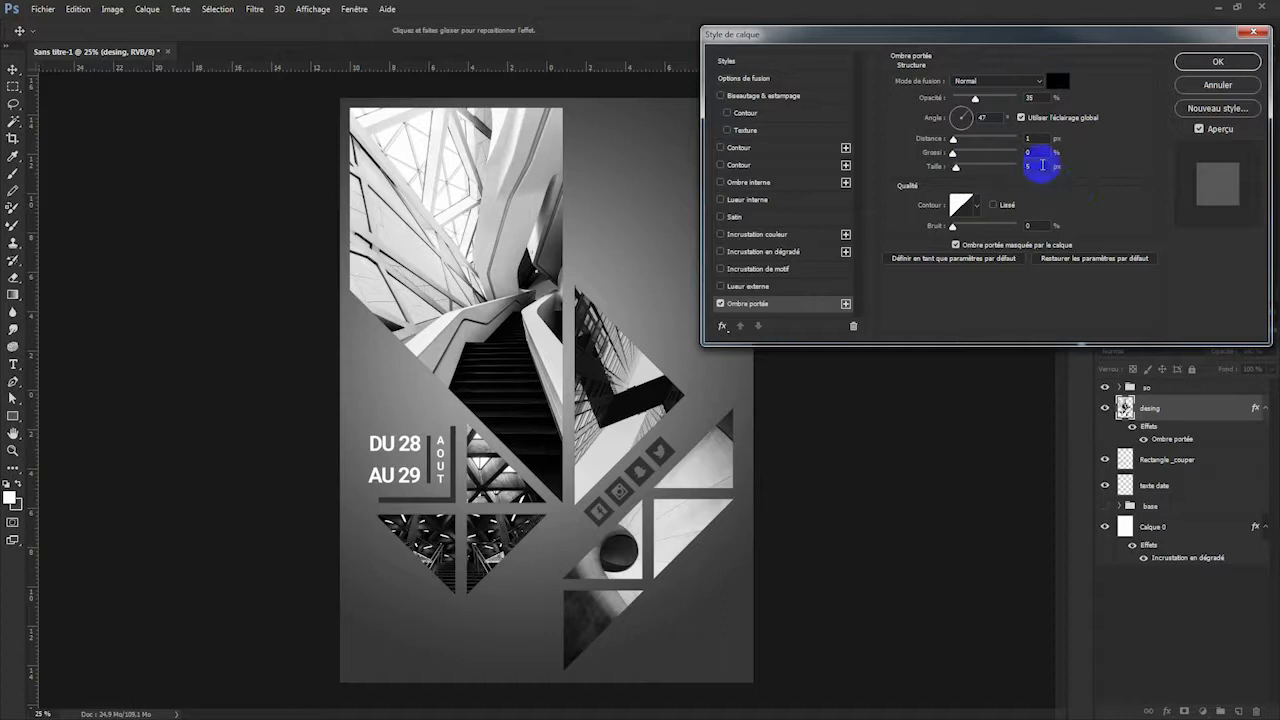
click(1041, 138)
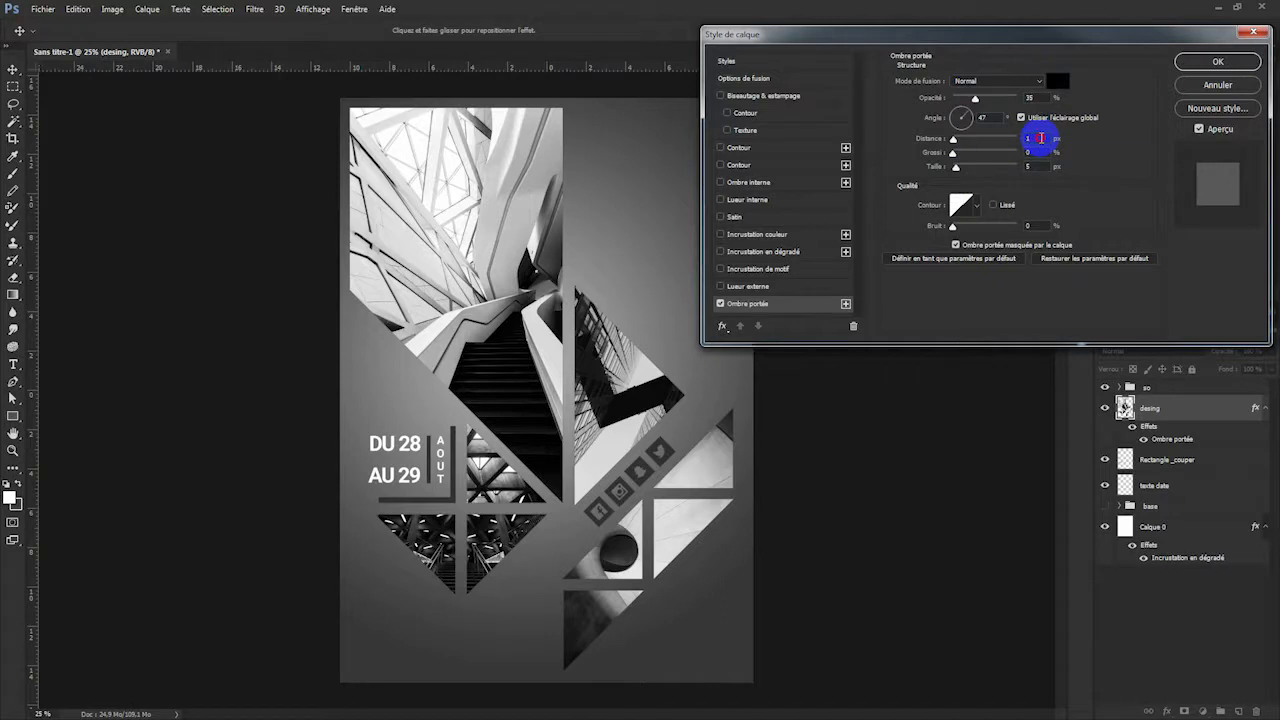
text(5)
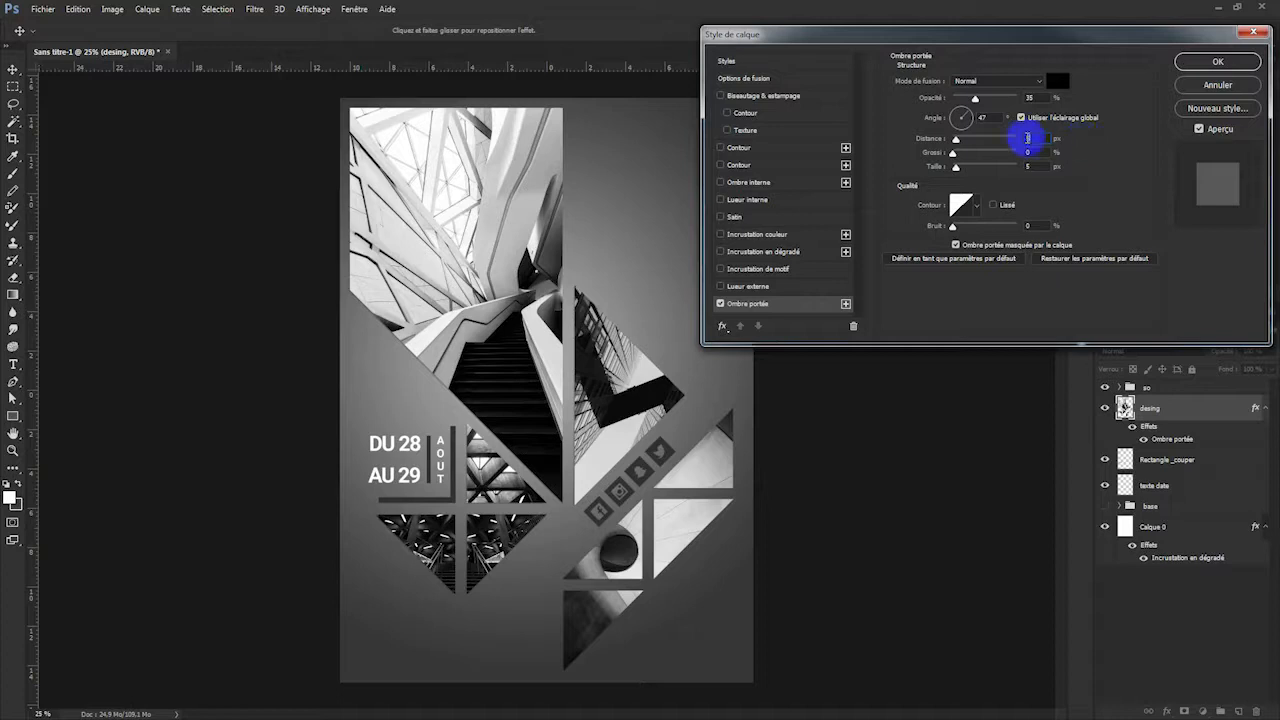
Set the drop shadow's distance to 10 px and its size to 10 px.
drag(1034, 139, 1010, 143)
text(10)
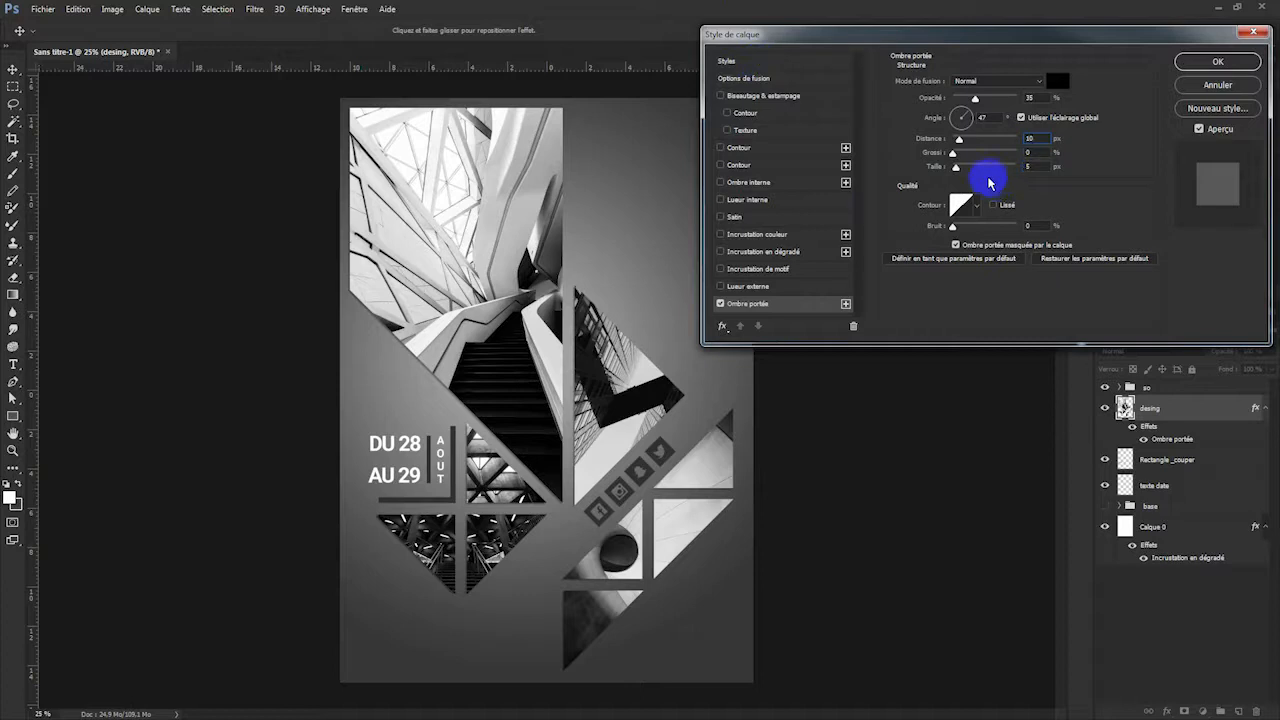
drag(1043, 166, 1006, 183)
text(10)
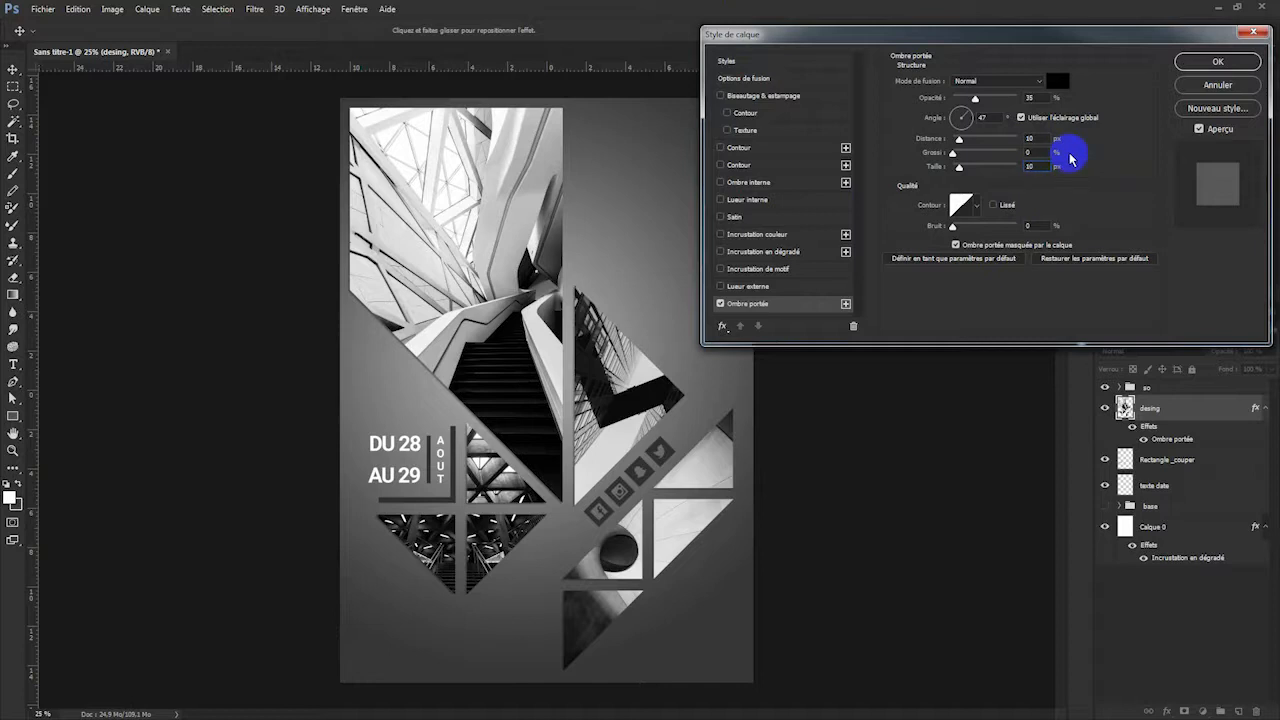
Set the drop shadow's colour to white (ffffff), sampled from the date text.
click(1062, 82)
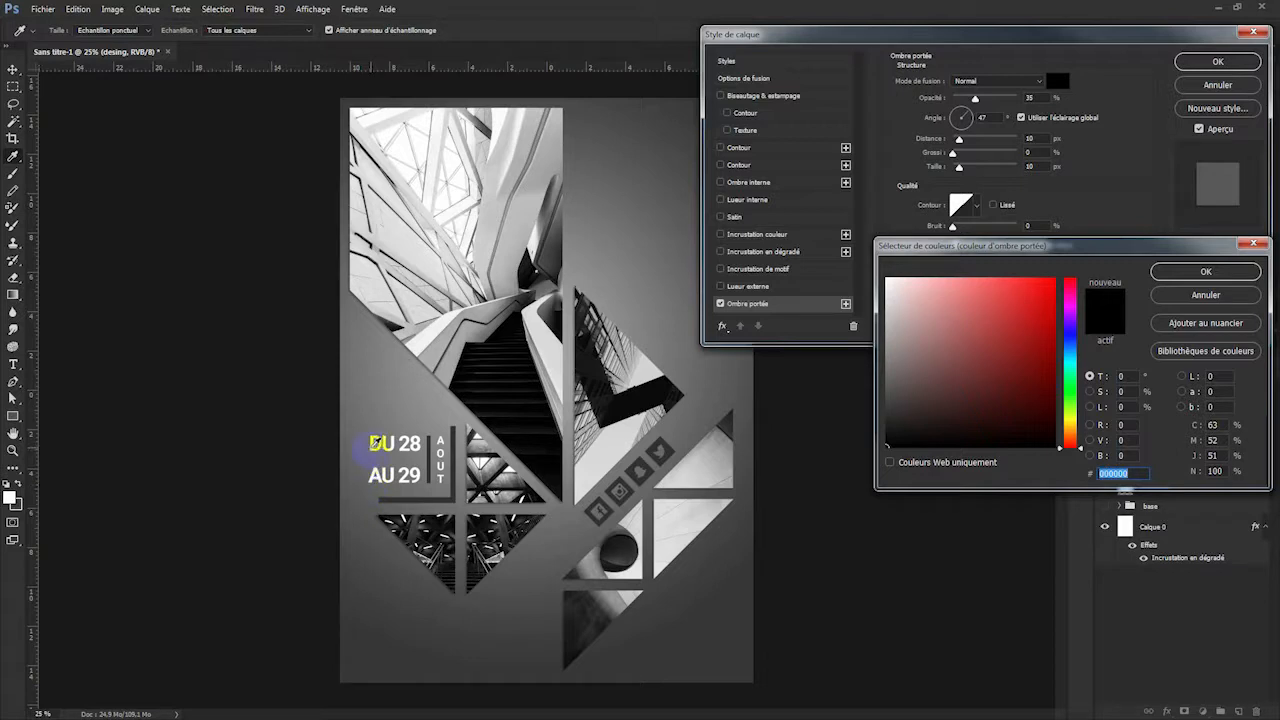
click(373, 446)
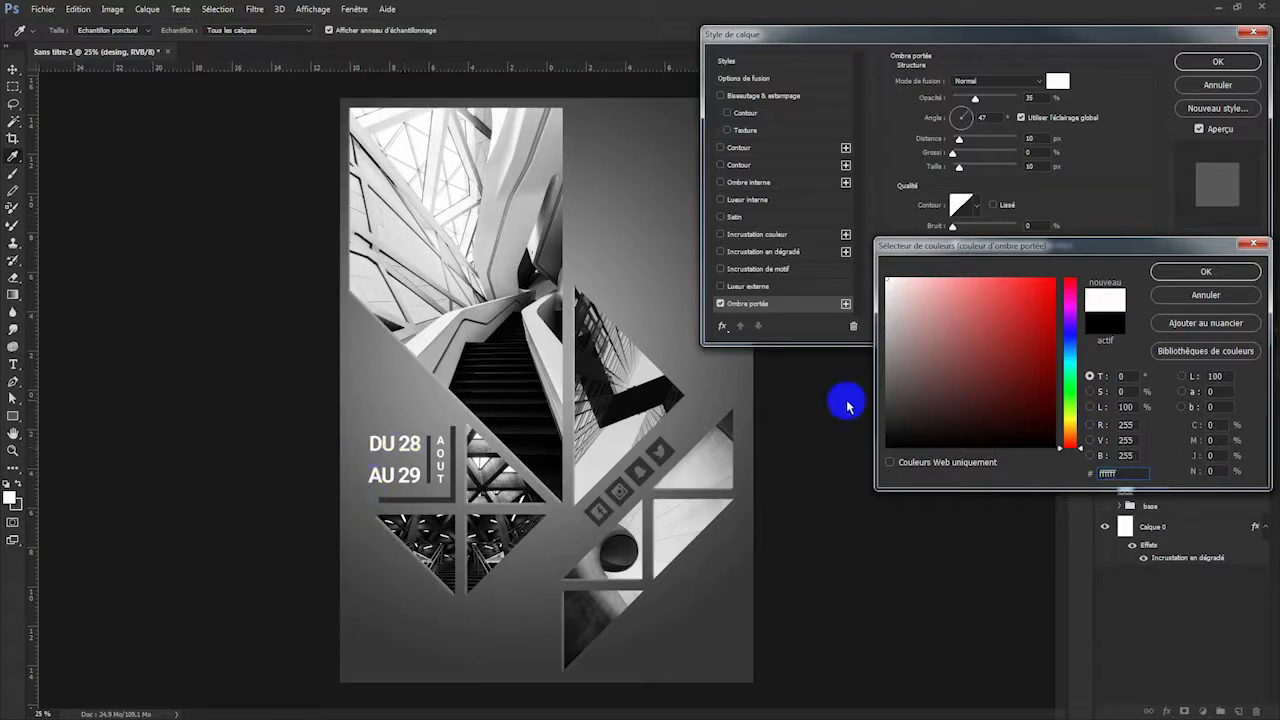
click(1224, 267)
Set the drop shadow's angle to 90° and its distance to 20 px.
click(983, 117)
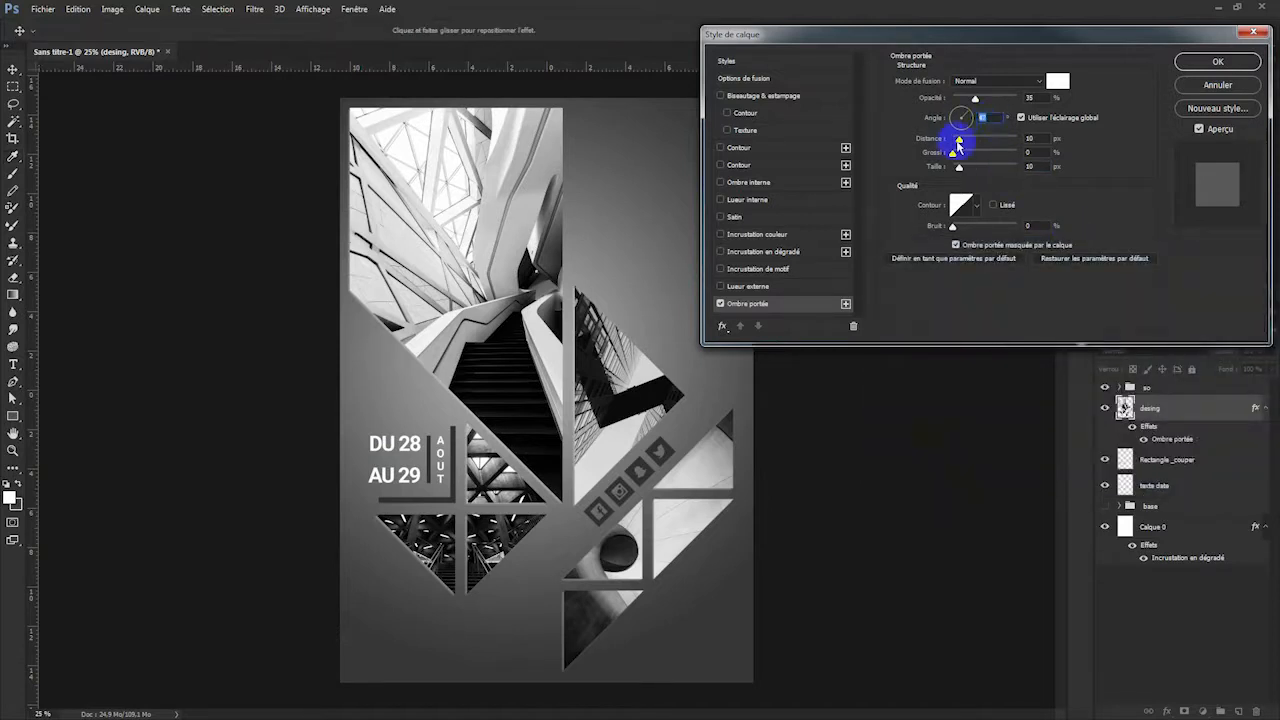
text(90)
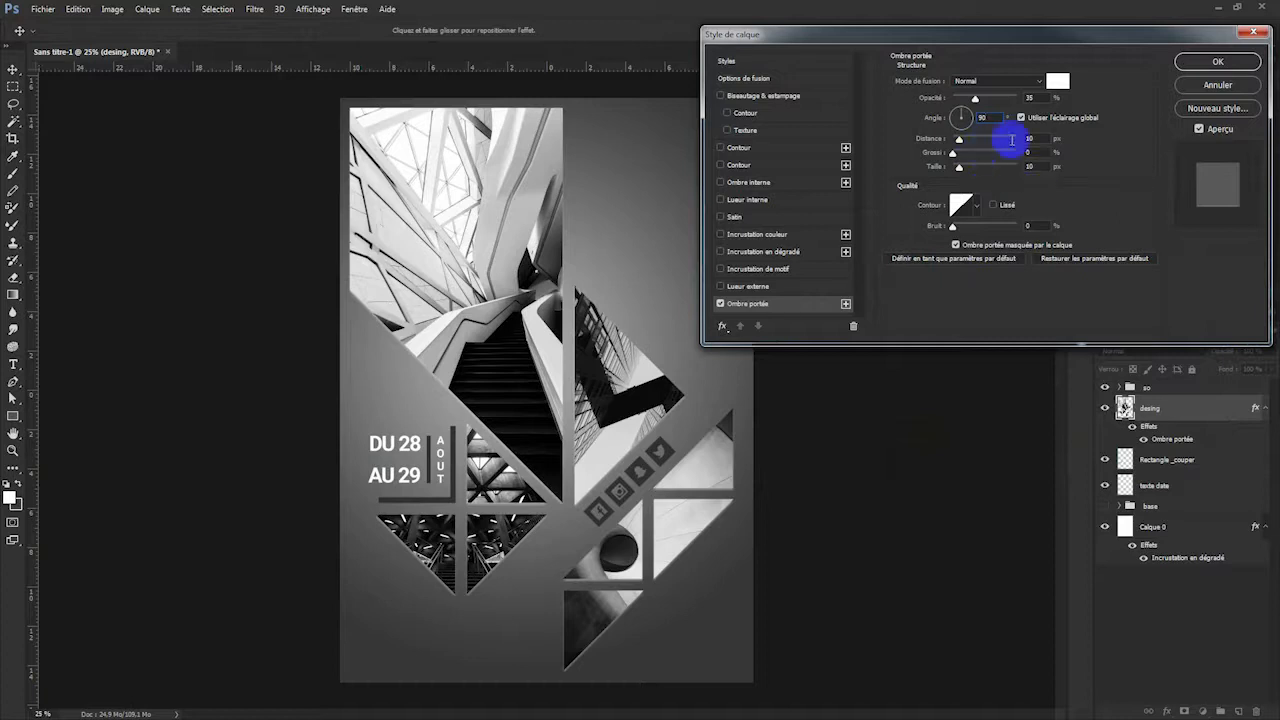
drag(1037, 138, 998, 147)
text(20)
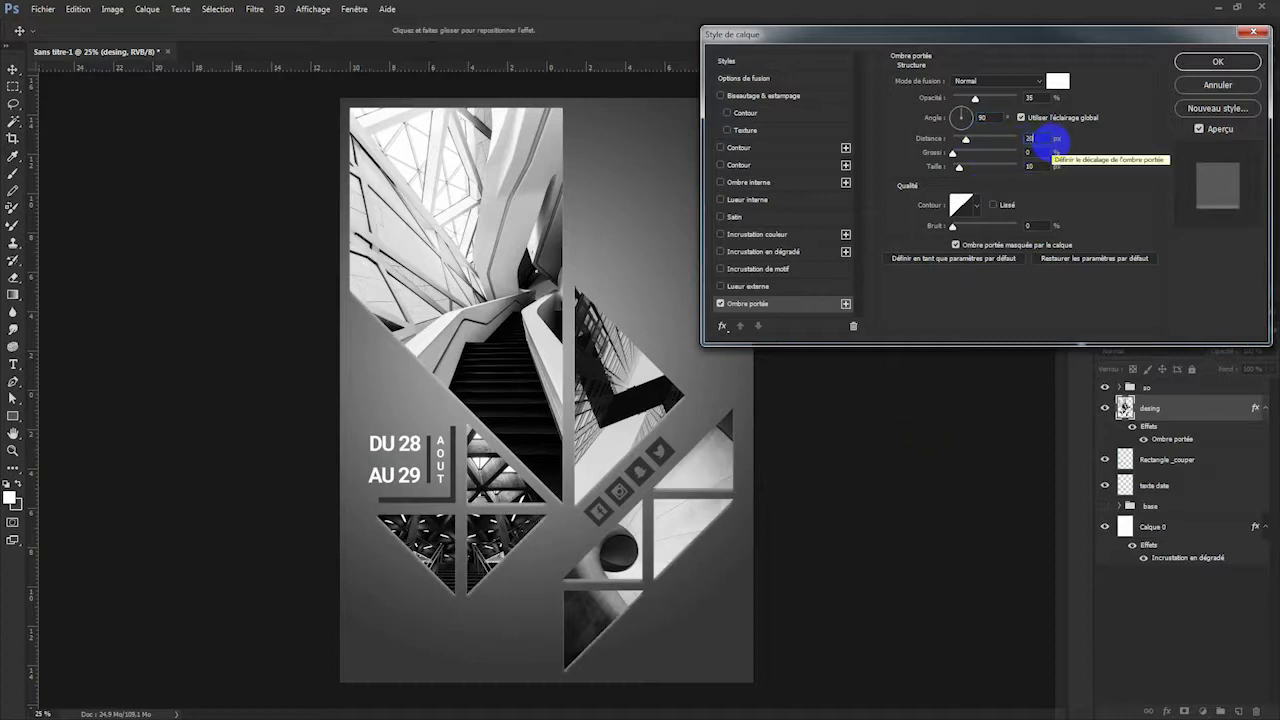
double_click(1037, 167)
Set the drop shadow's colour to the near-black grey 191919.
click(1057, 81)
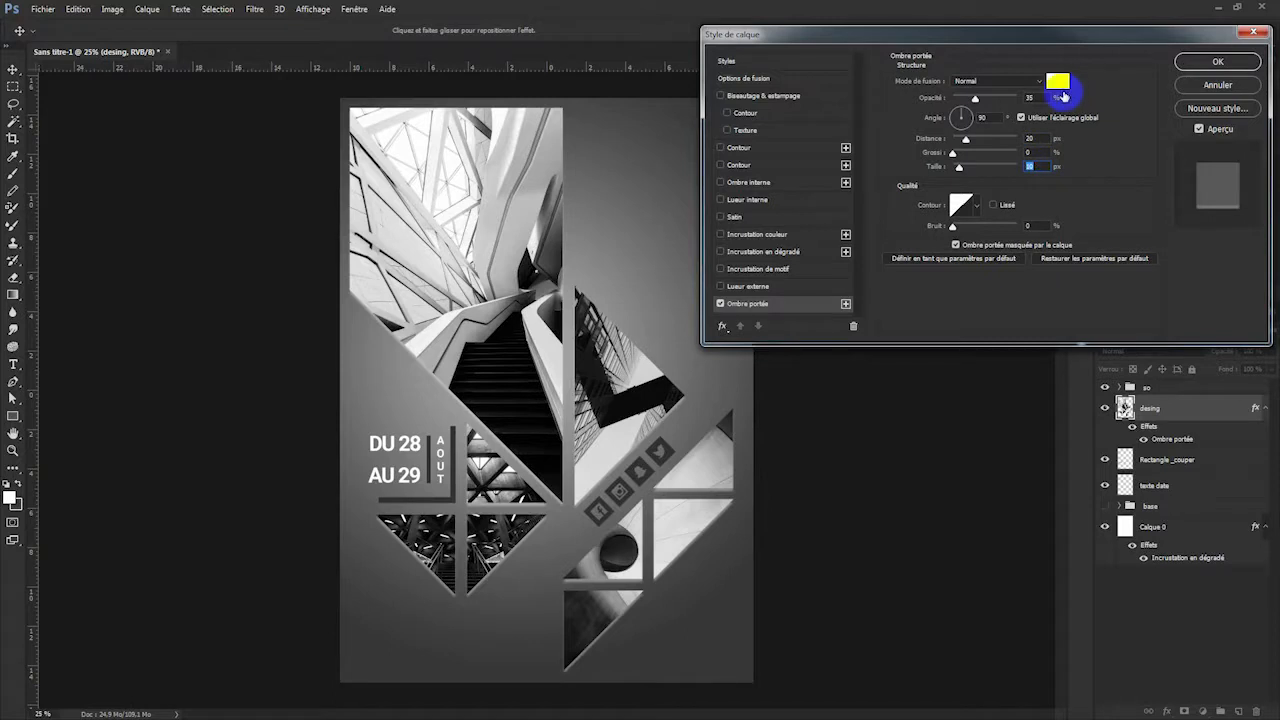
click(888, 366)
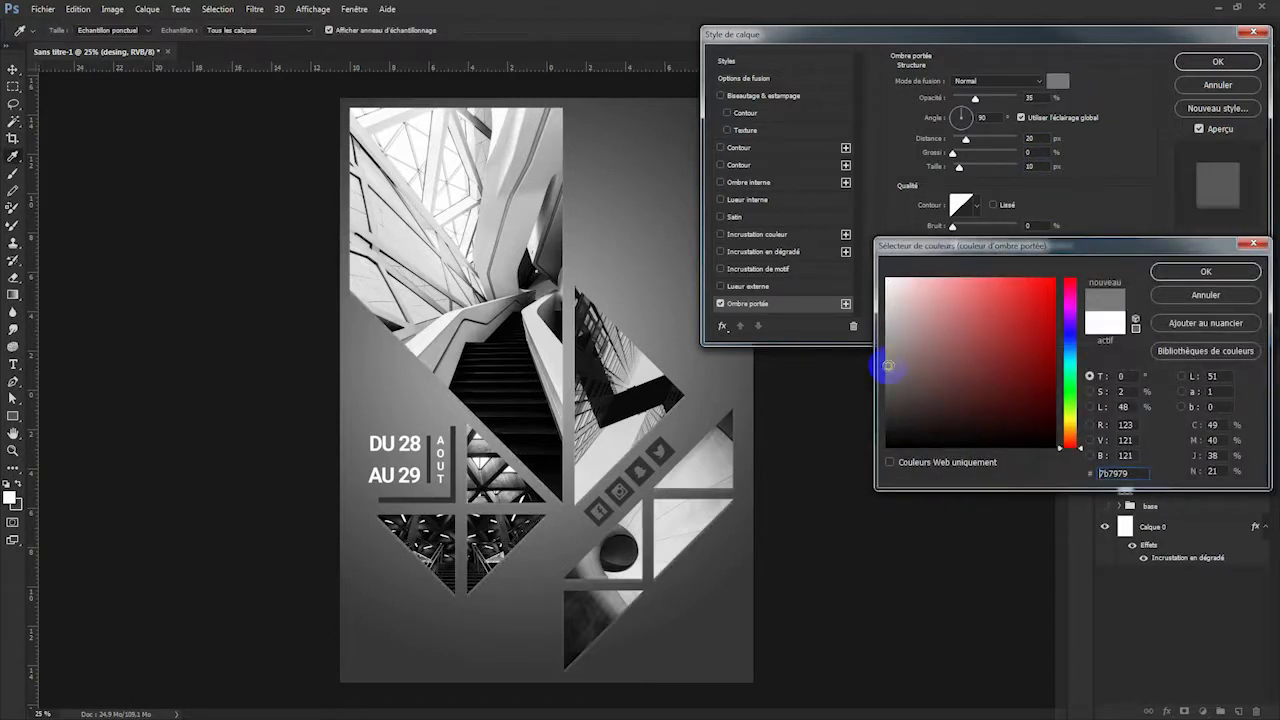
click(890, 414)
drag(890, 414, 889, 431)
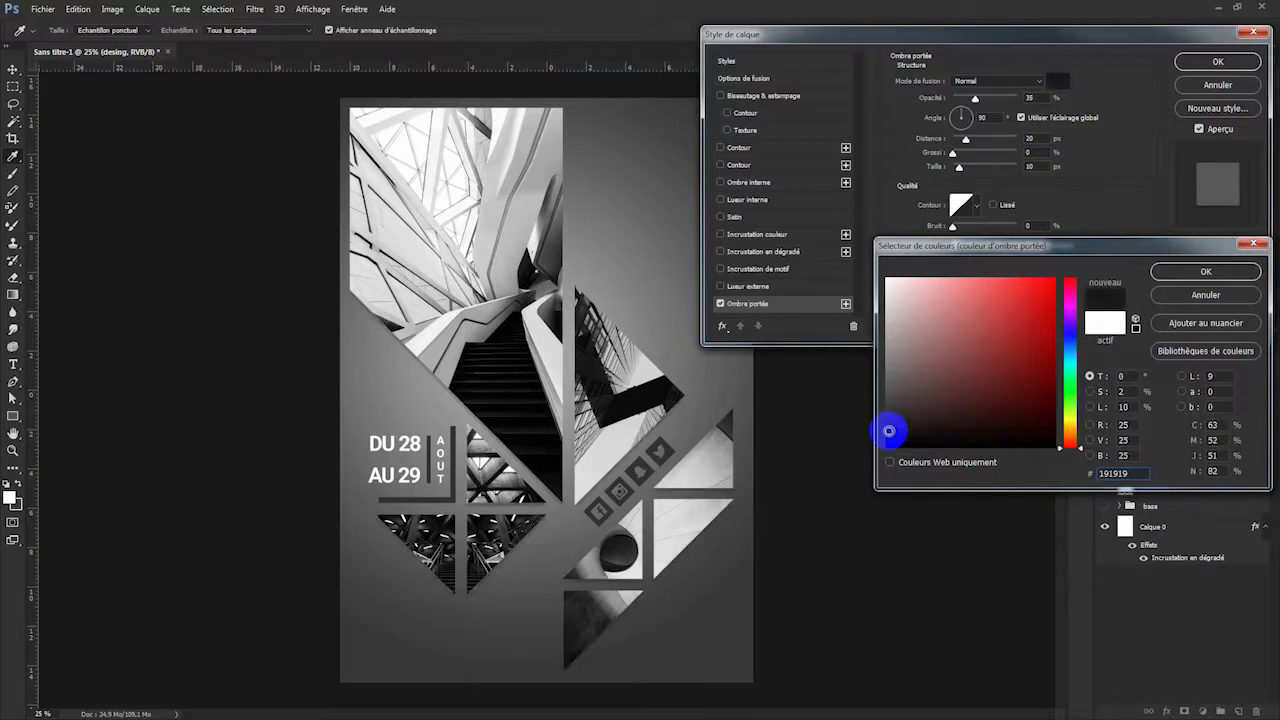
click(1206, 271)
Set the distance of the desing layer's drop shadow to 30 px.
double_click(1032, 138)
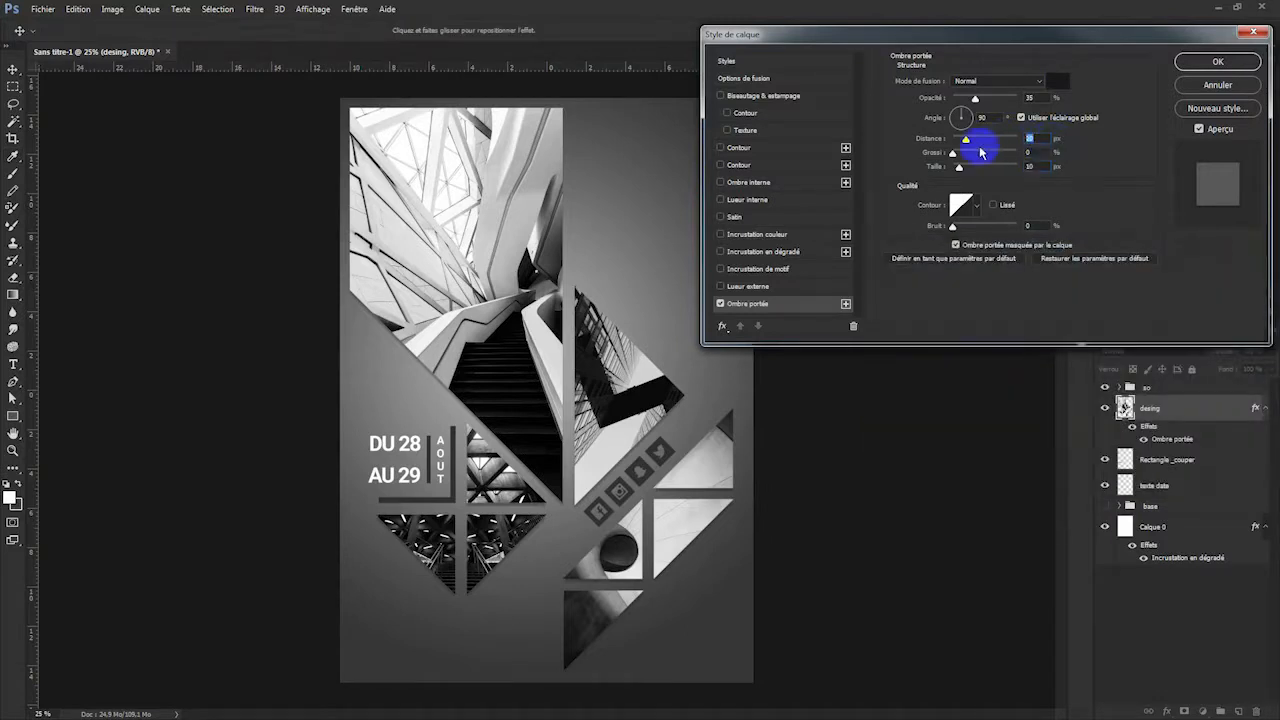
drag(985, 152, 984, 143)
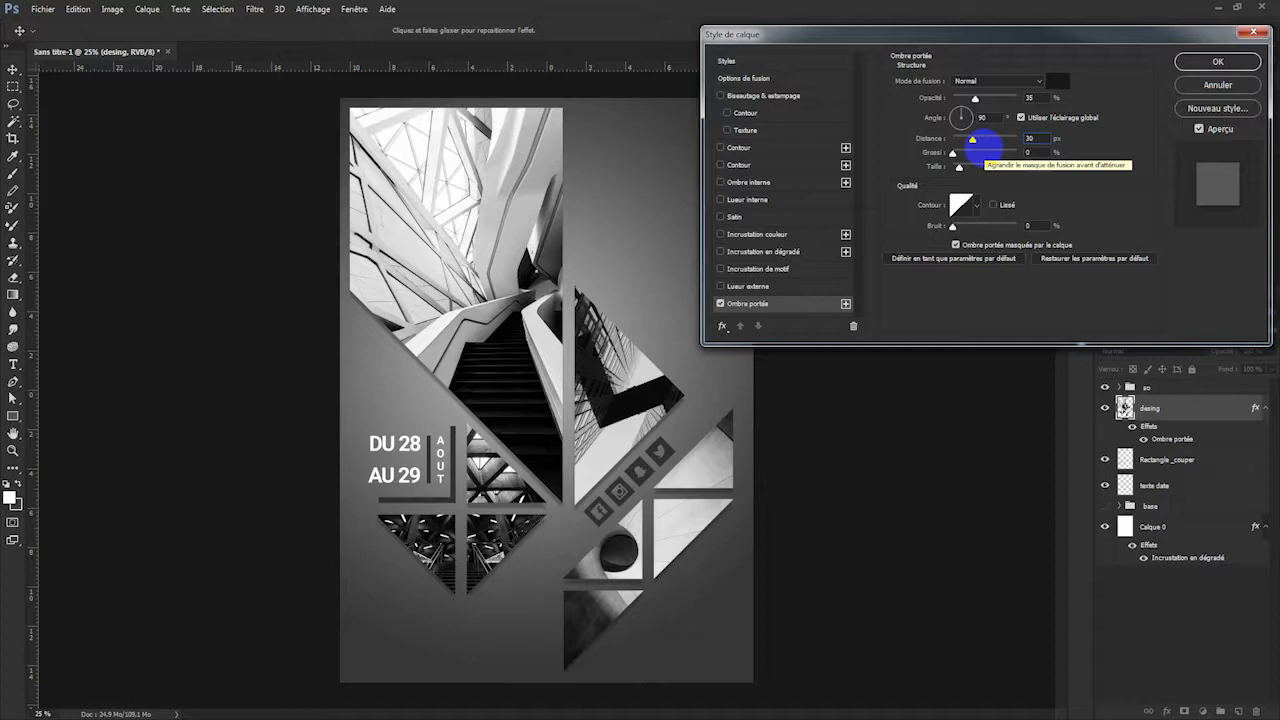
double_click(1032, 166)
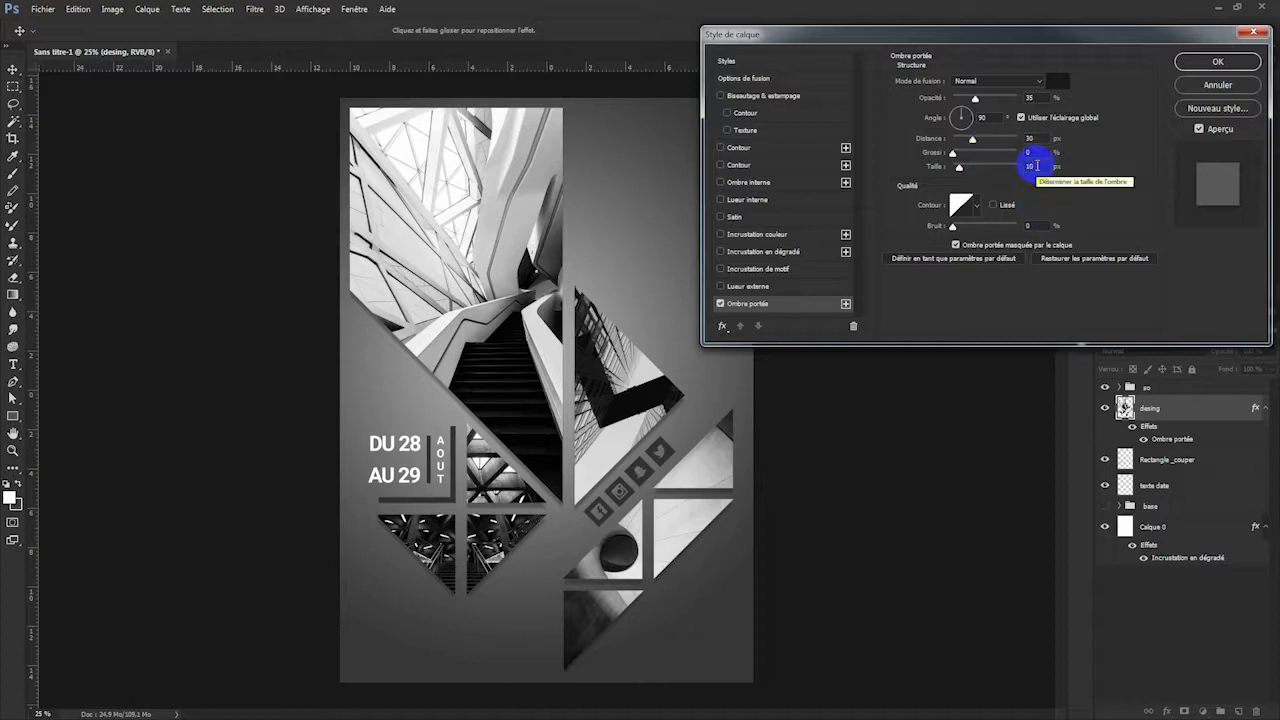
click(1037, 166)
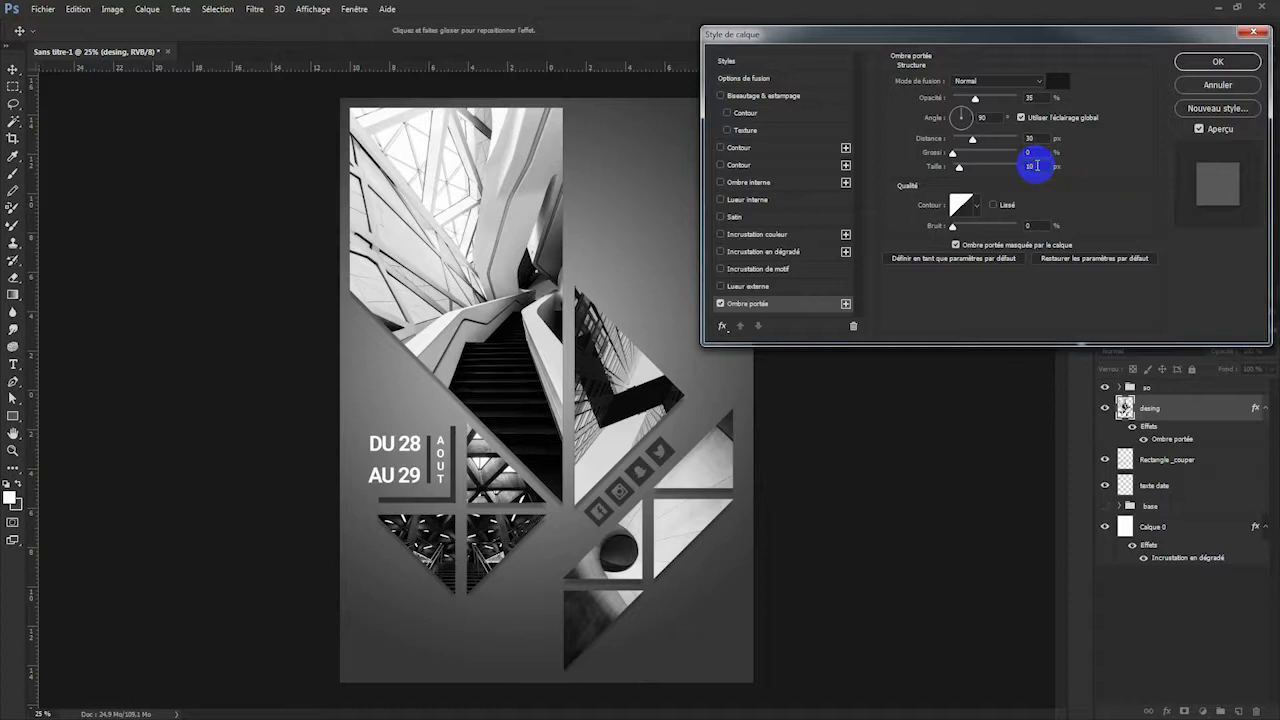
Set the drop shadow's blend mode to Produit and its opacity to 69%, and apply the layer style.
click(1000, 81)
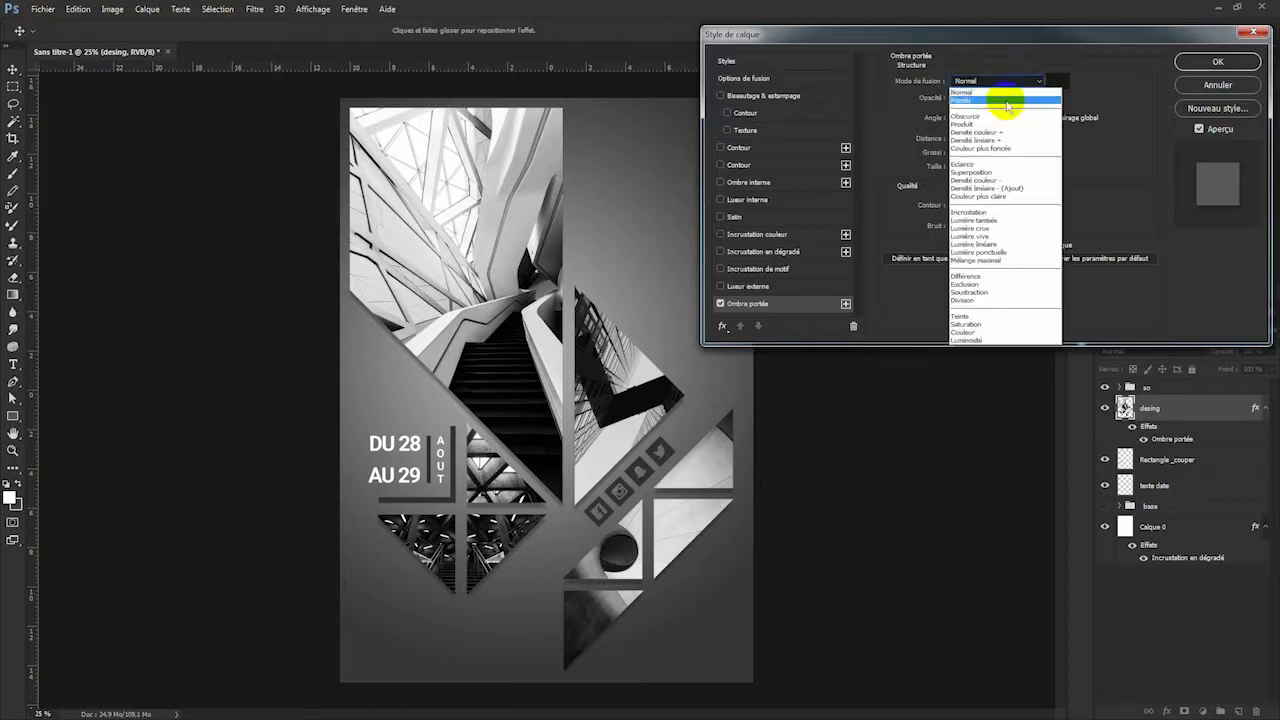
click(985, 125)
click(978, 100)
drag(978, 99, 997, 101)
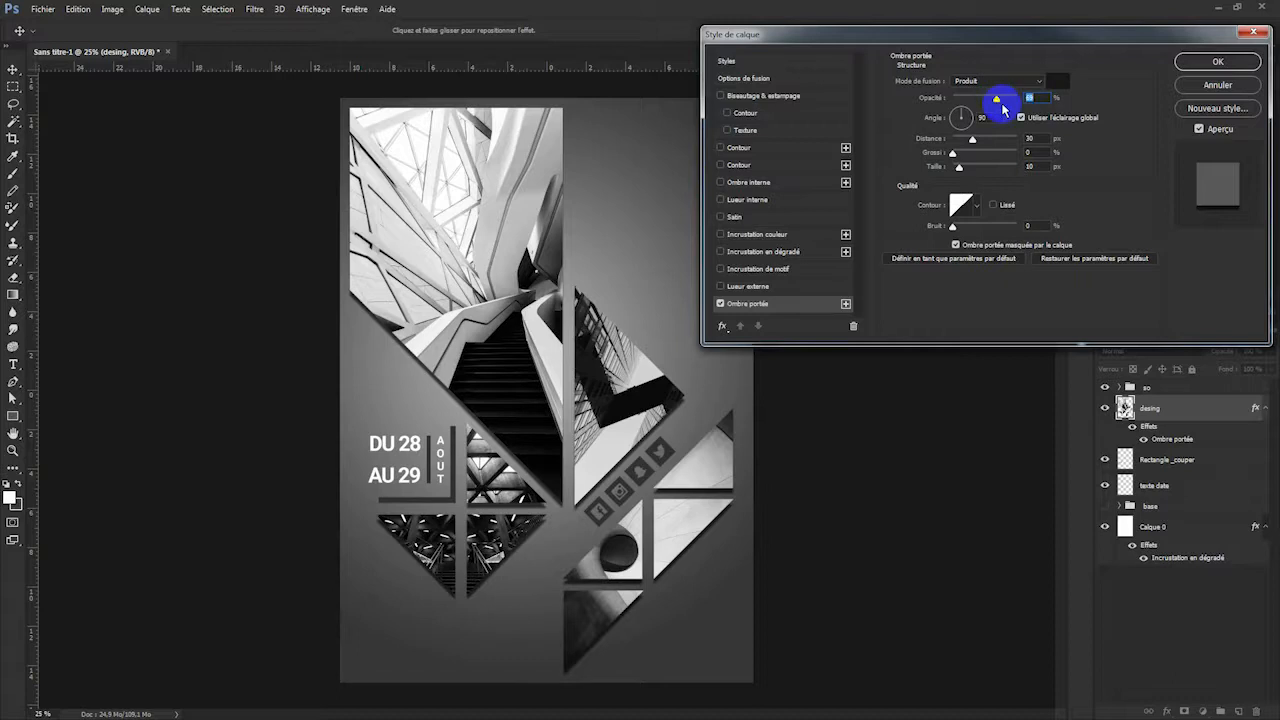
click(1216, 61)
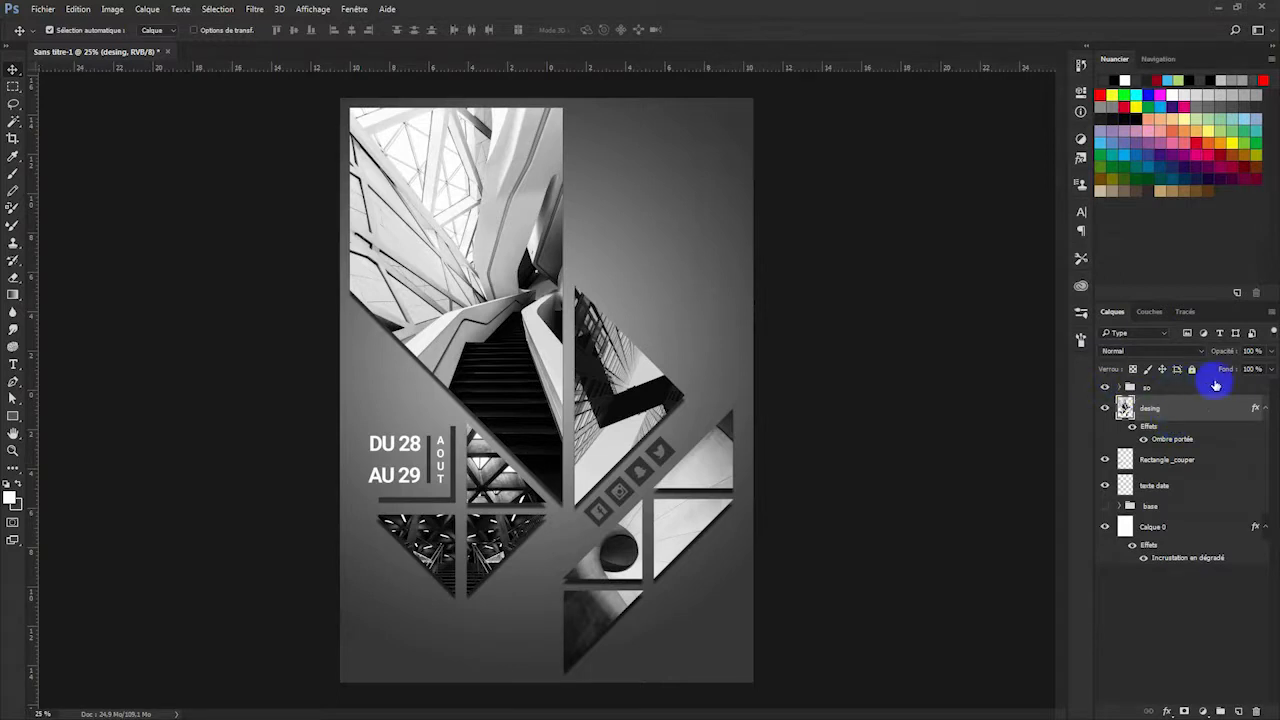
Add a drop shadow to the so group of social media icons.
click(1262, 389)
double_click(1262, 389)
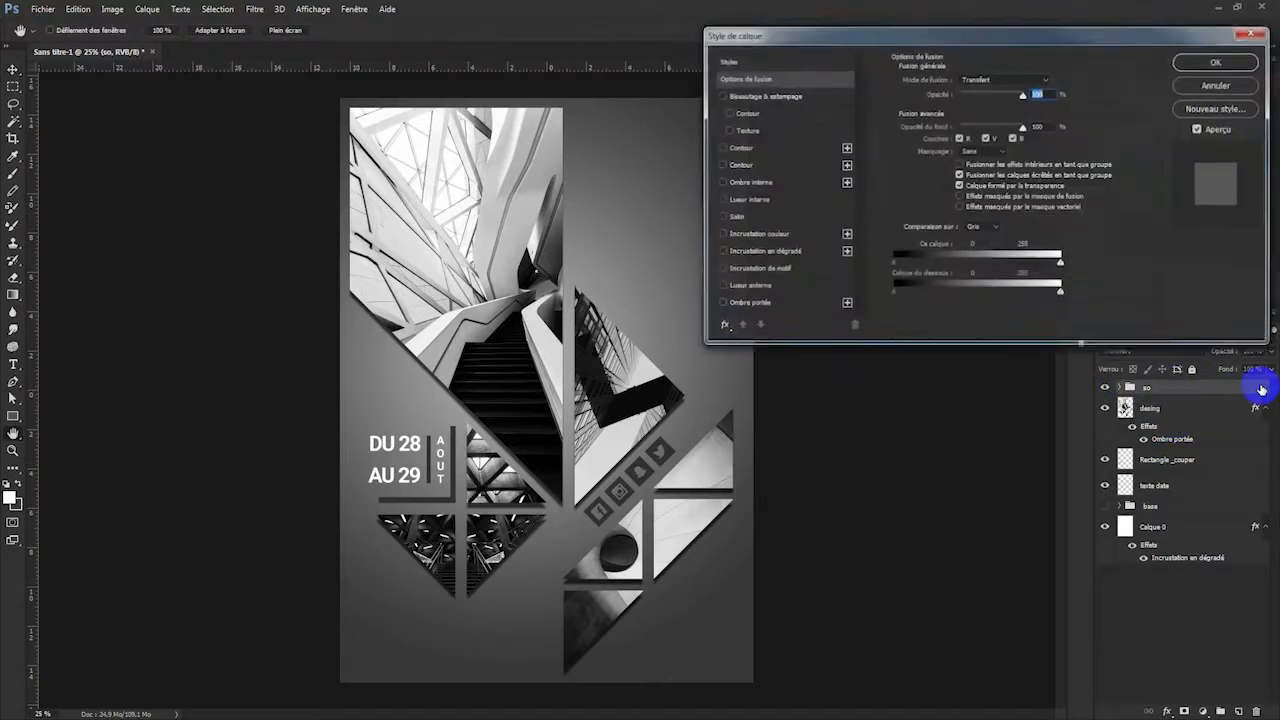
click(762, 304)
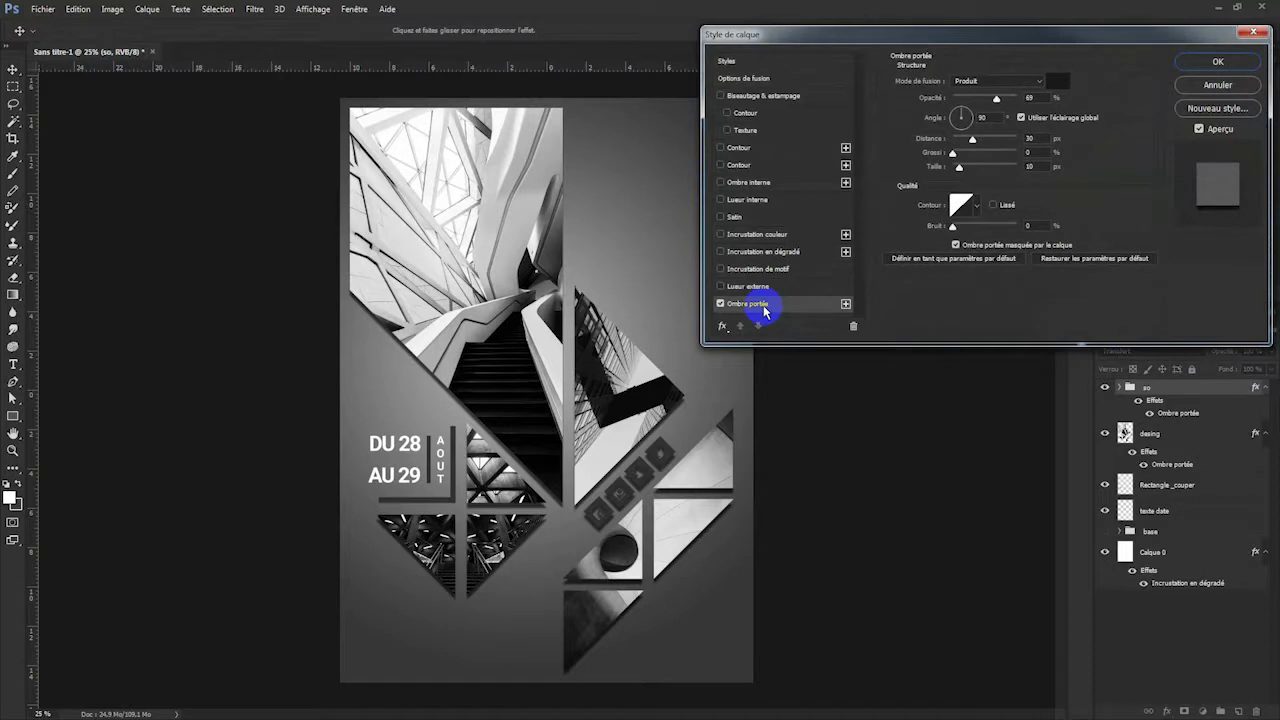
Set the icon group's drop shadow colour to the mid grey 999696 and apply the layer style.
click(1056, 81)
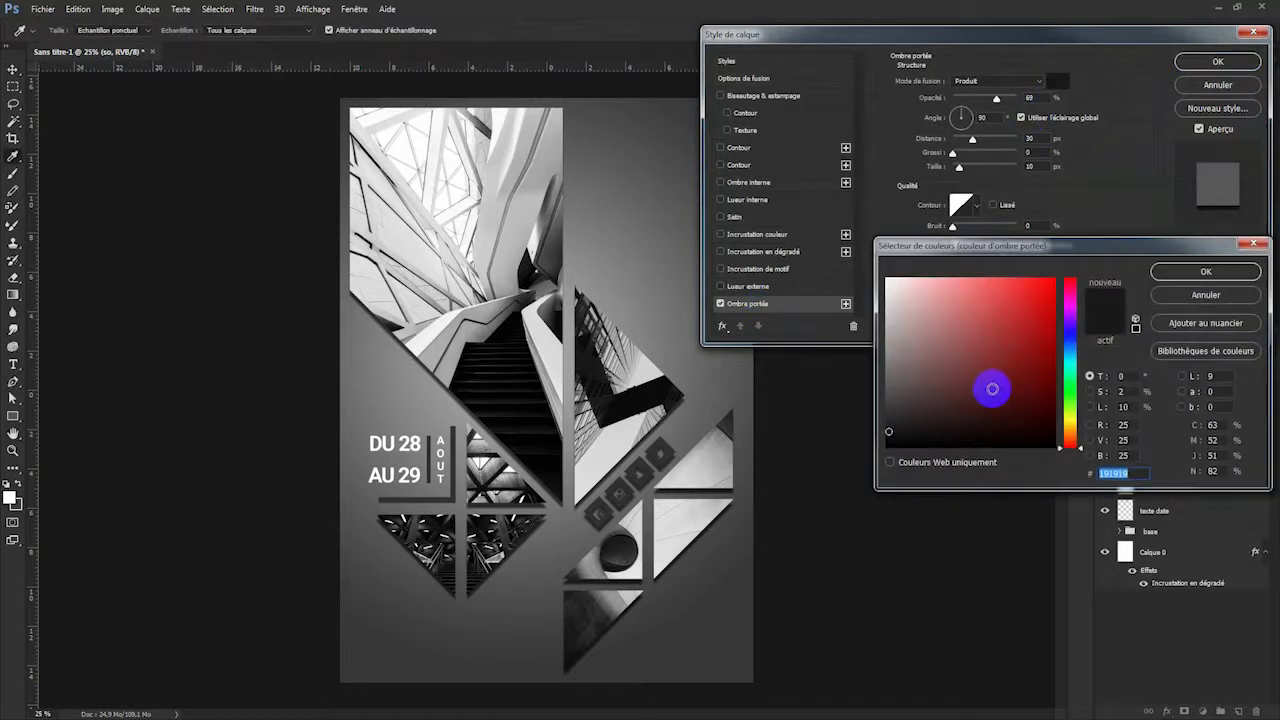
click(888, 338)
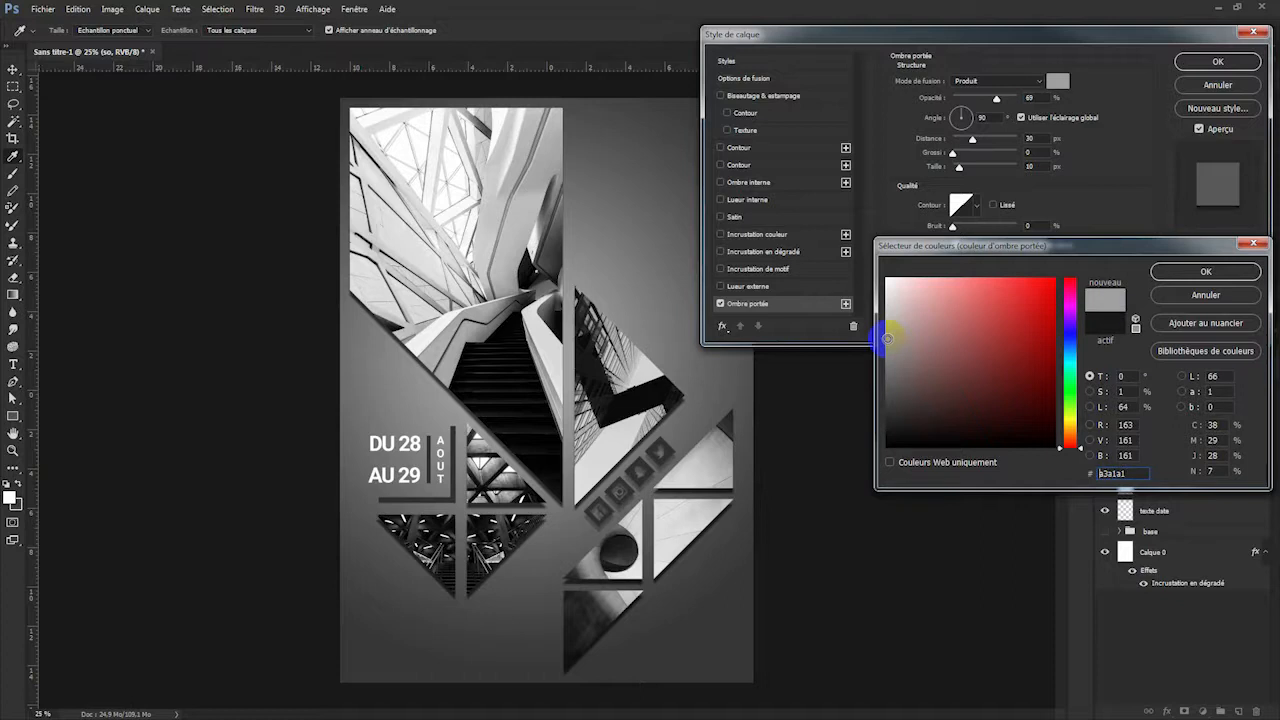
drag(887, 339, 888, 345)
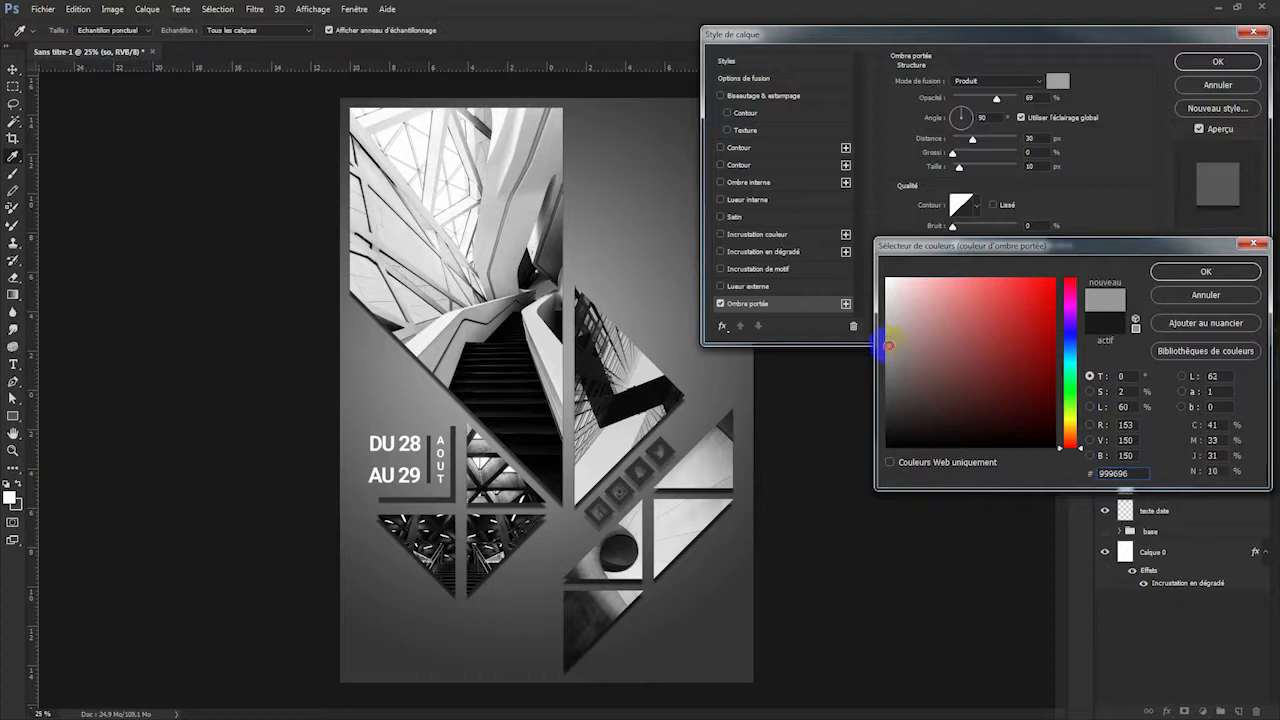
click(1180, 271)
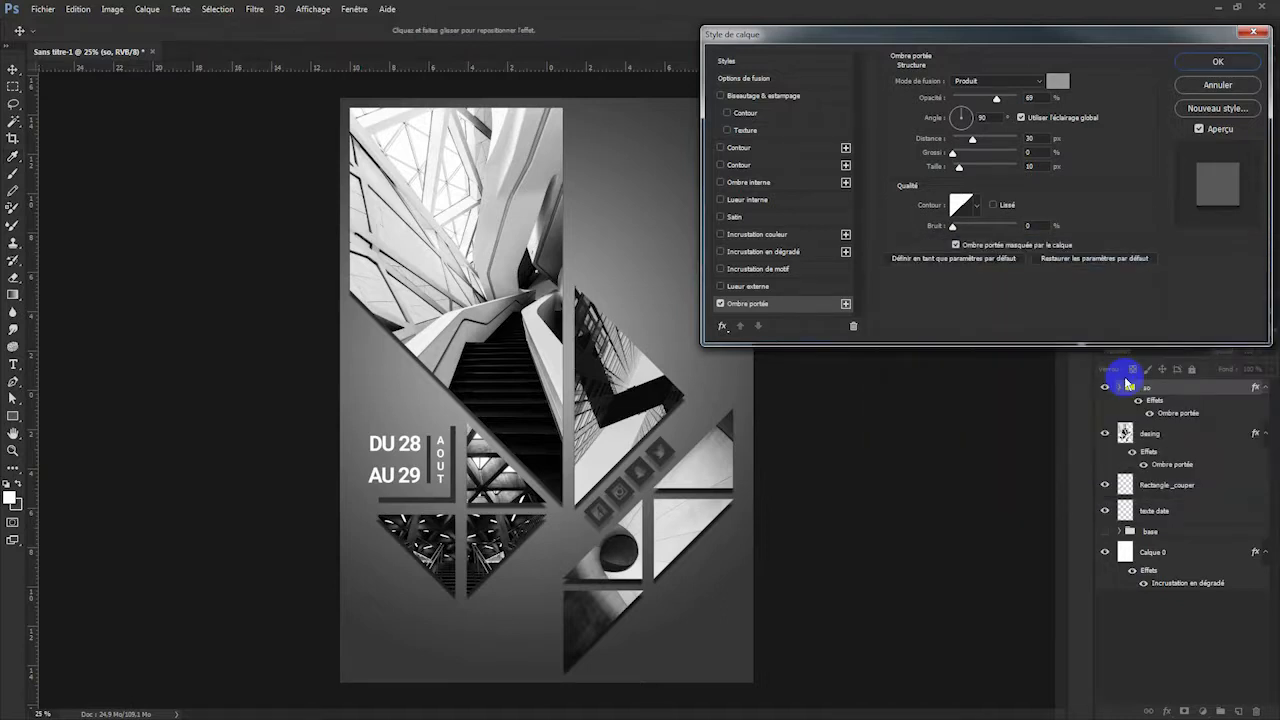
click(1217, 62)
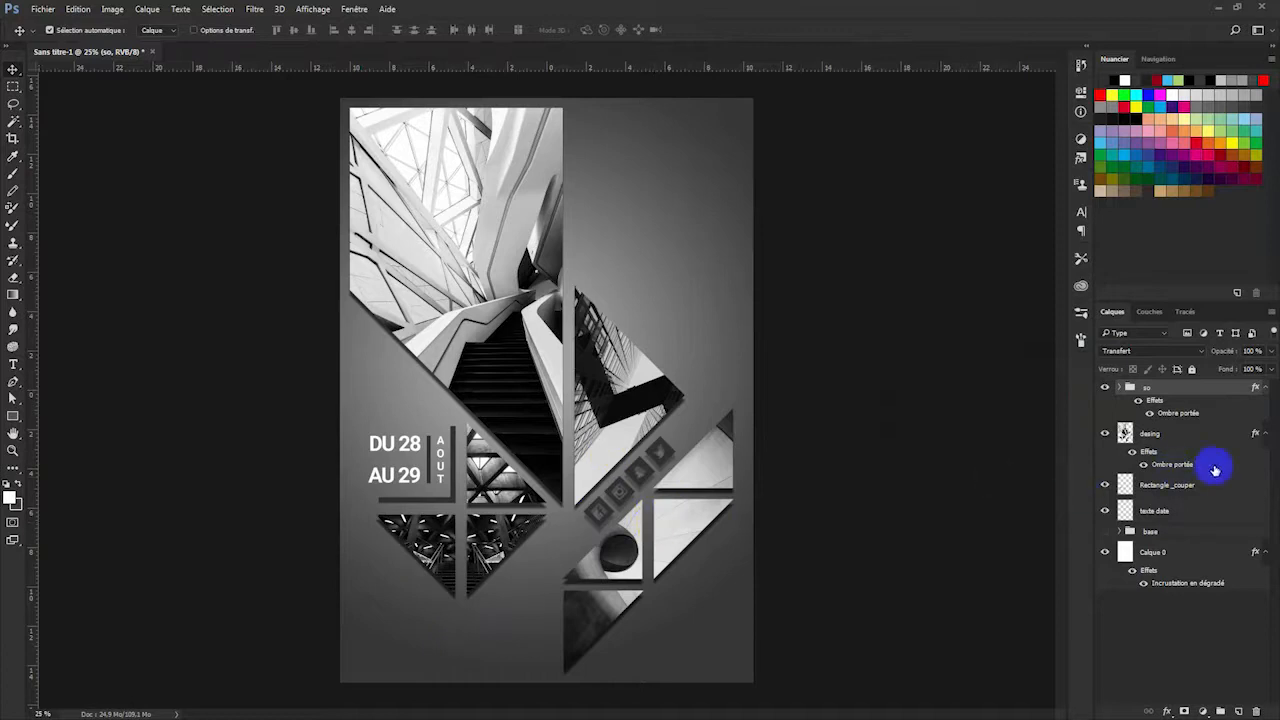
Add a drop shadow with a distance of 20 px to the texte date layer.
click(1105, 512)
click(1105, 512)
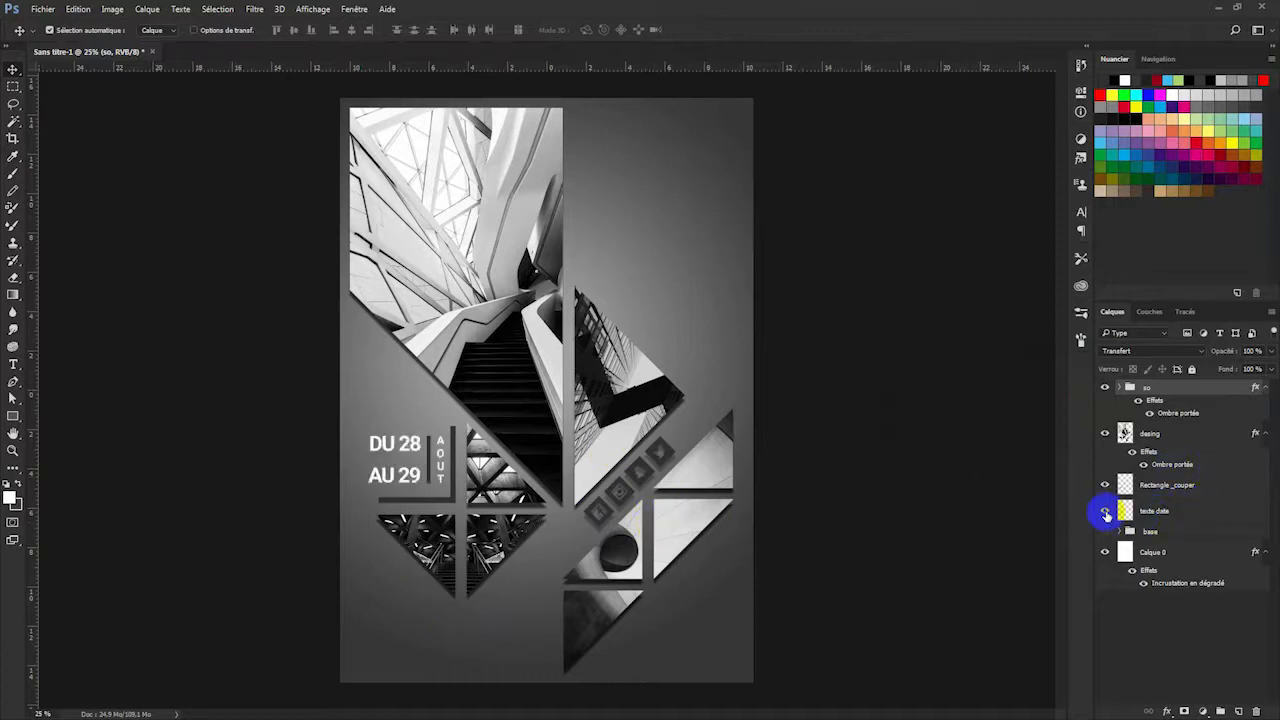
click(1262, 512)
double_click(1262, 512)
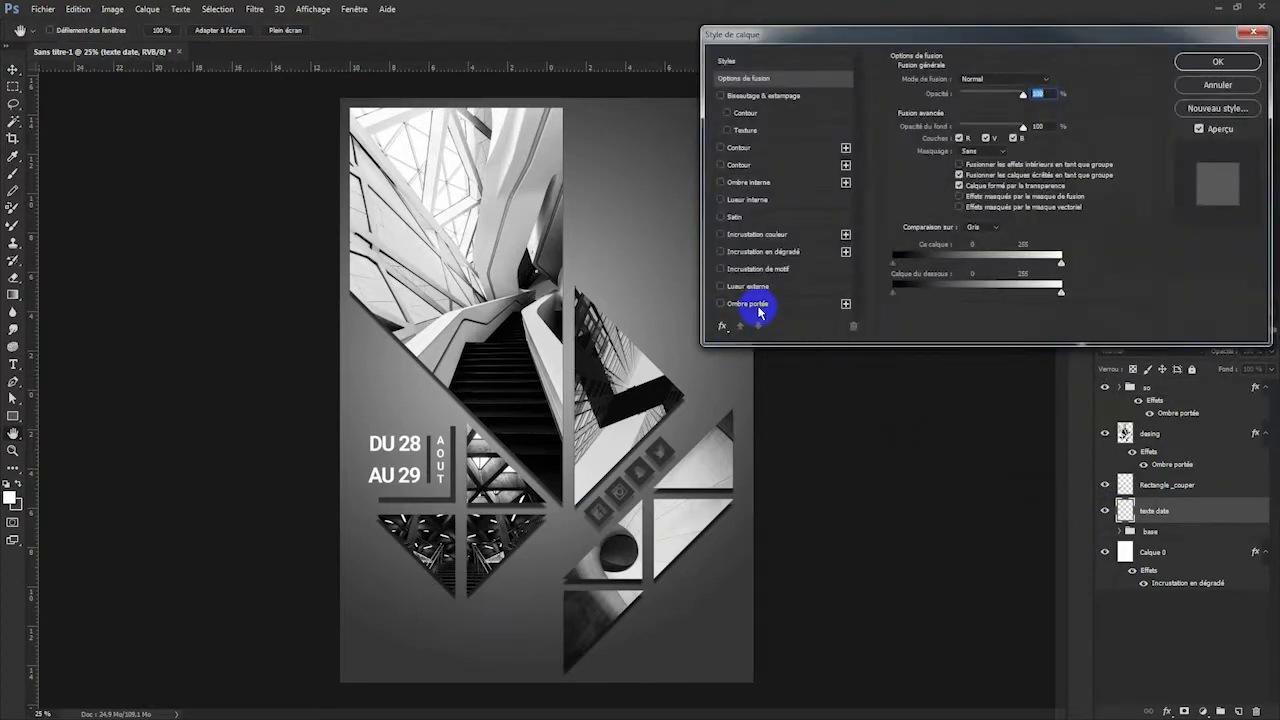
click(756, 305)
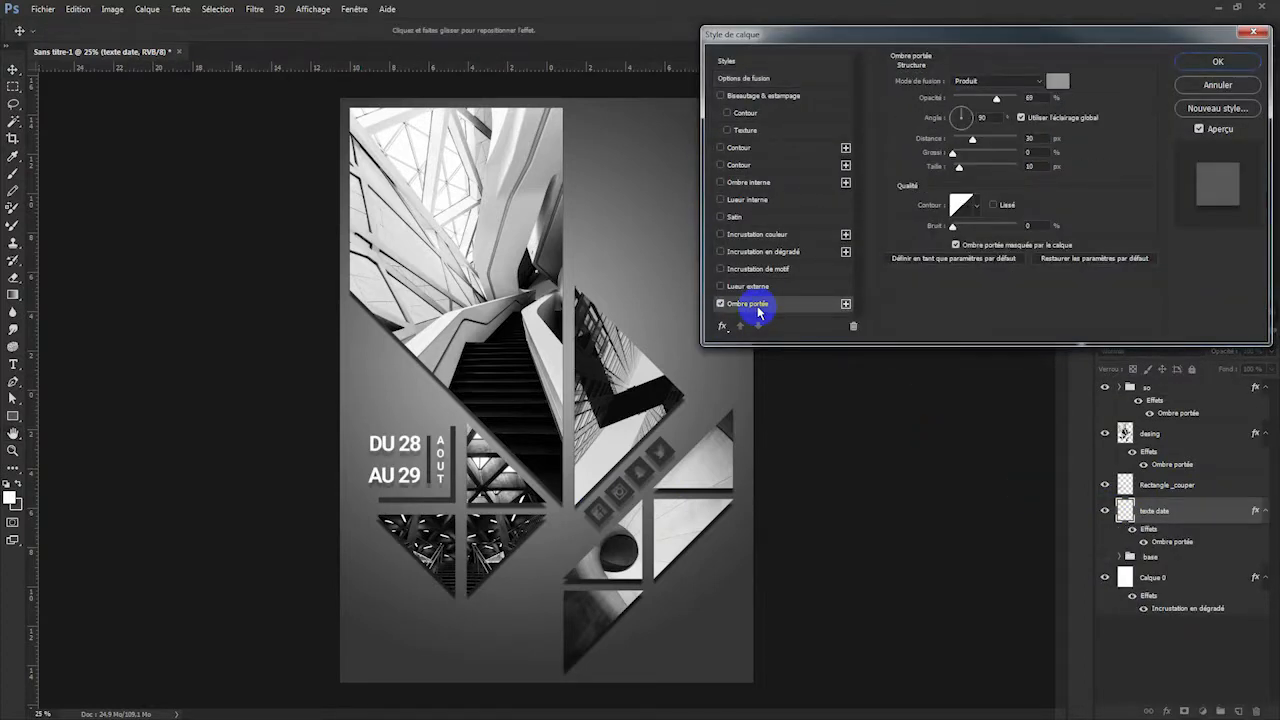
click(1041, 138)
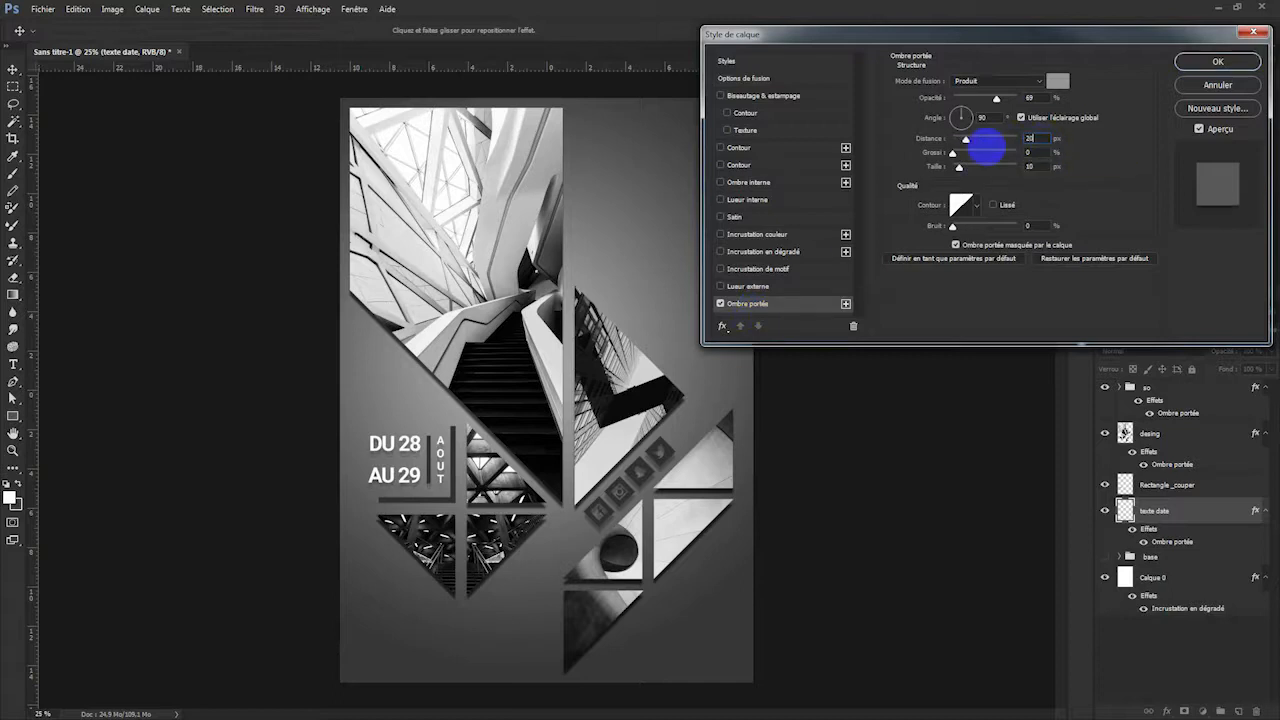
drag(1052, 167, 1051, 166)
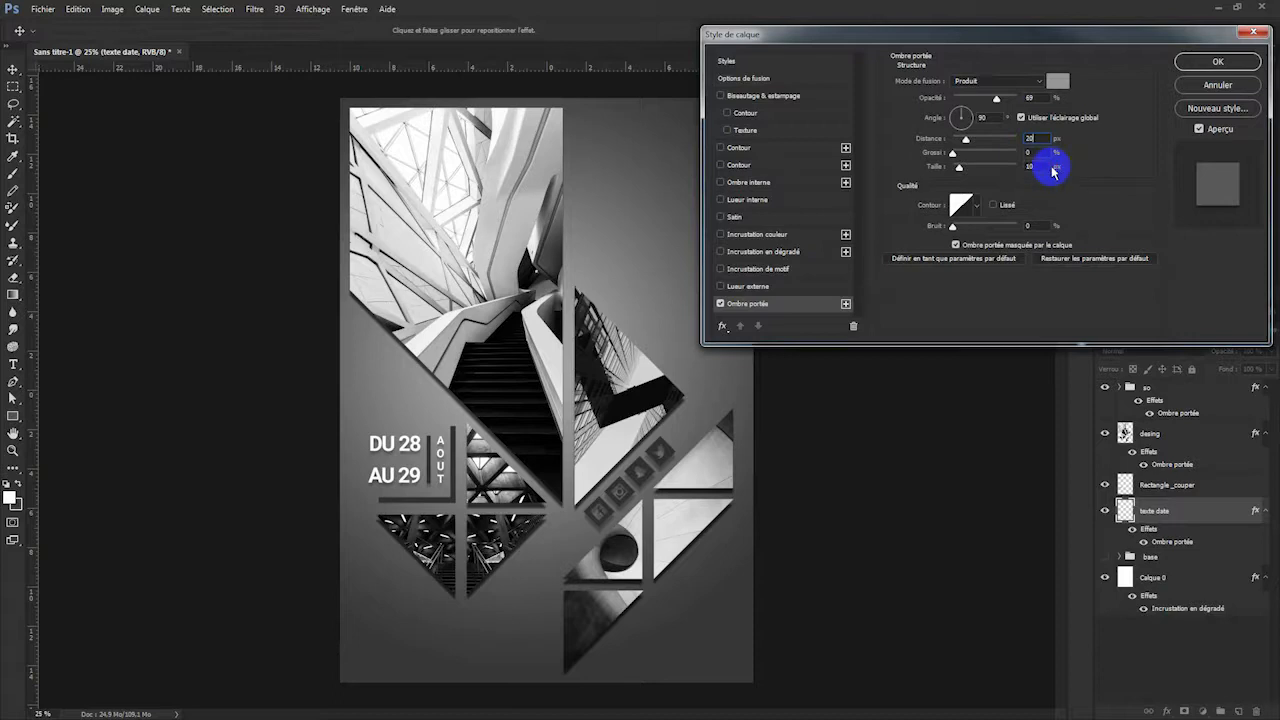
click(1218, 61)
click(1142, 542)
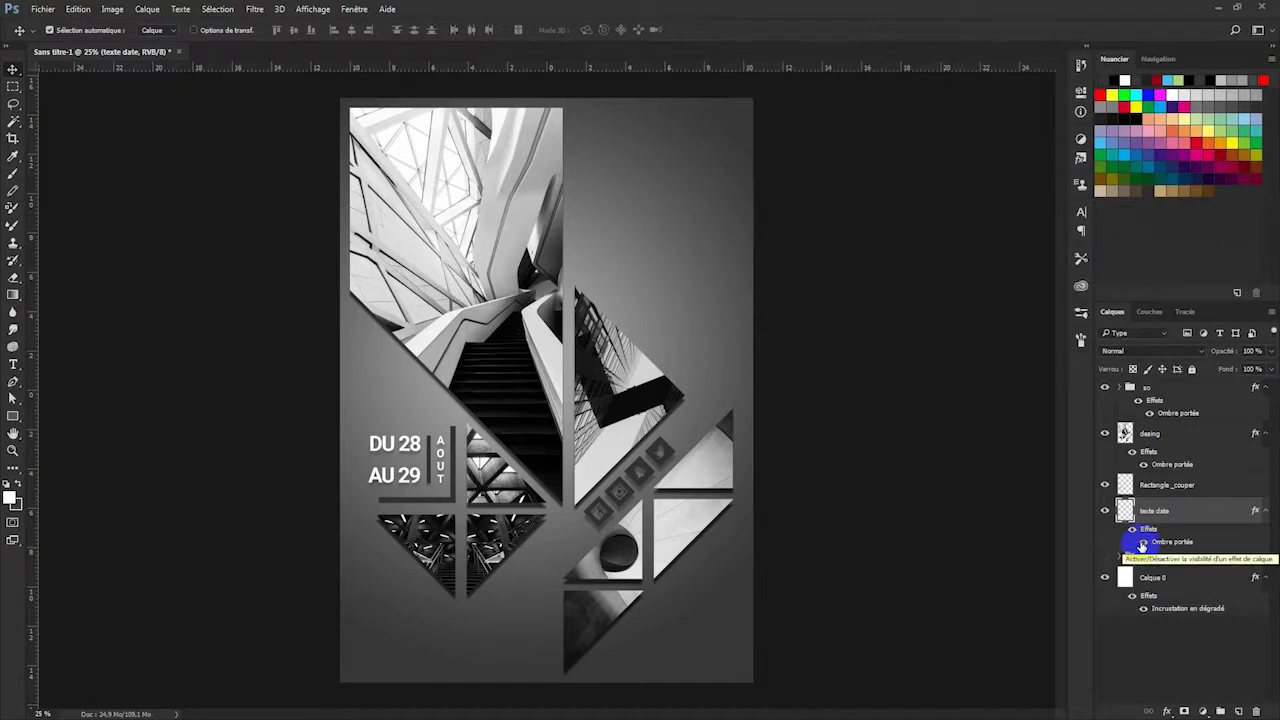
Add a drop shadow to the Rectangle _couper layer with the current shadow settings.
click(1259, 488)
double_click(1259, 488)
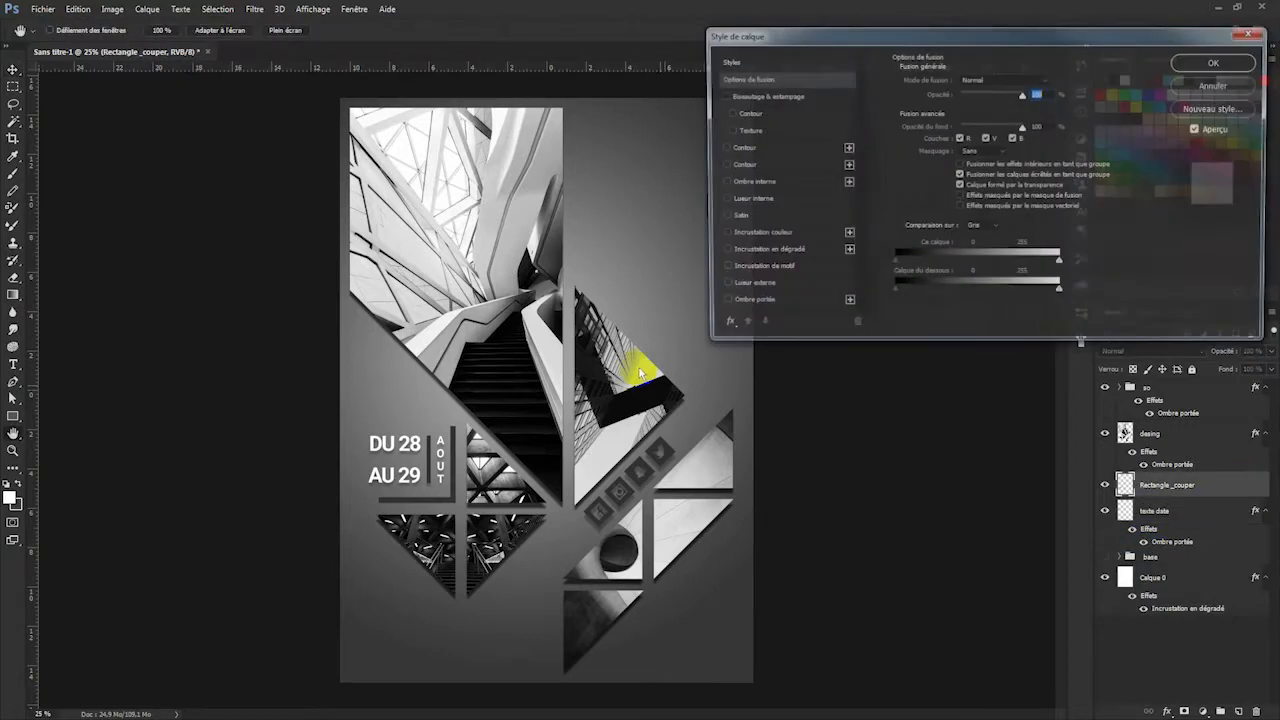
click(758, 306)
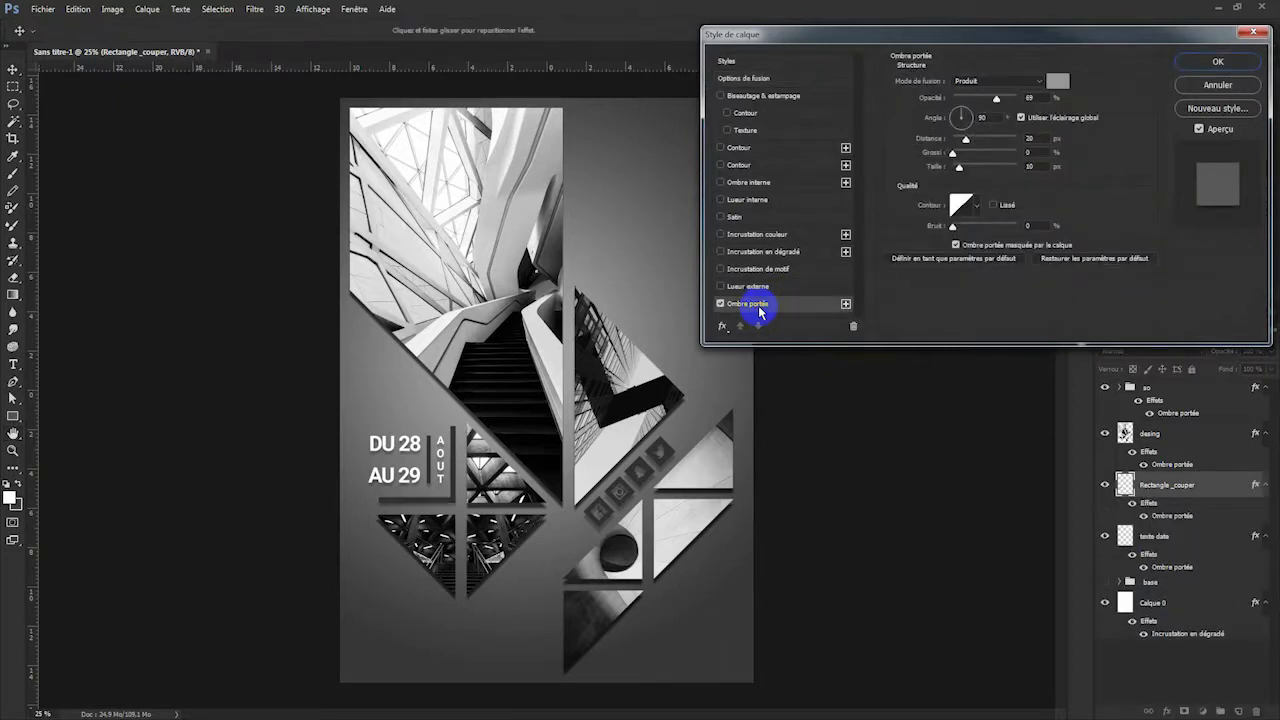
click(1218, 63)
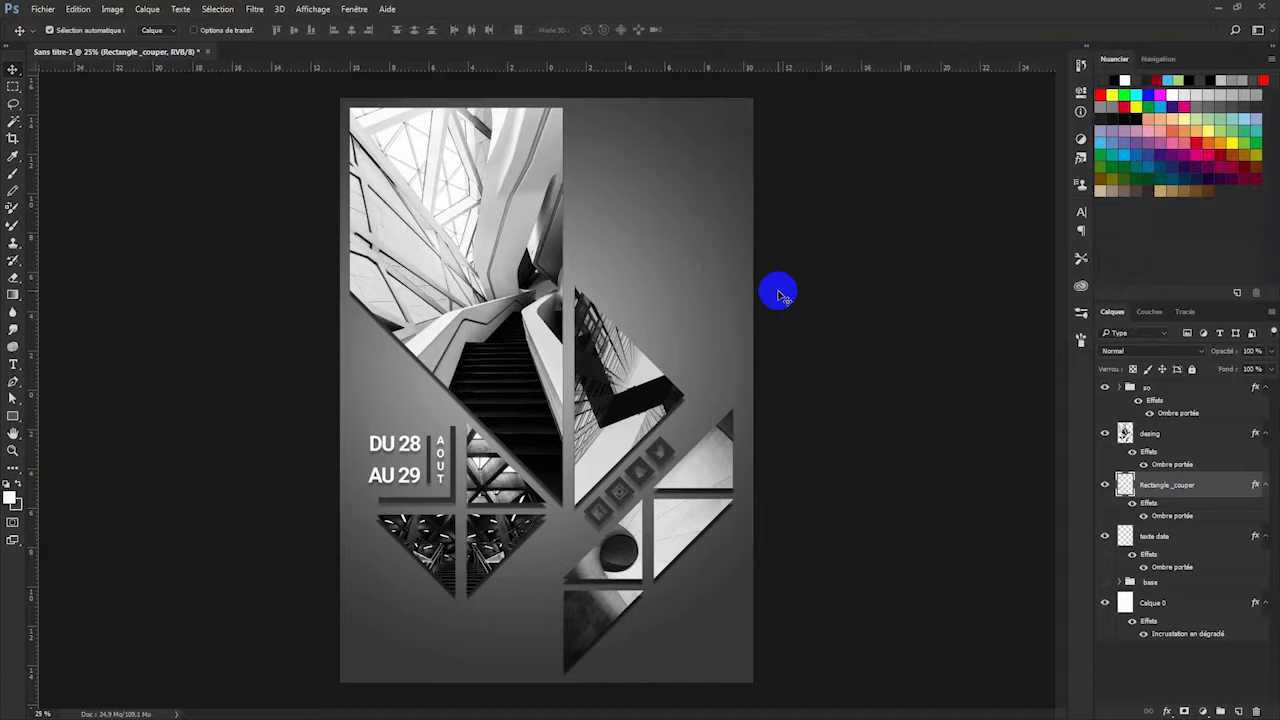
Set the distance of the Rectangle _couper layer's drop shadow to 30 px.
double_click(1173, 516)
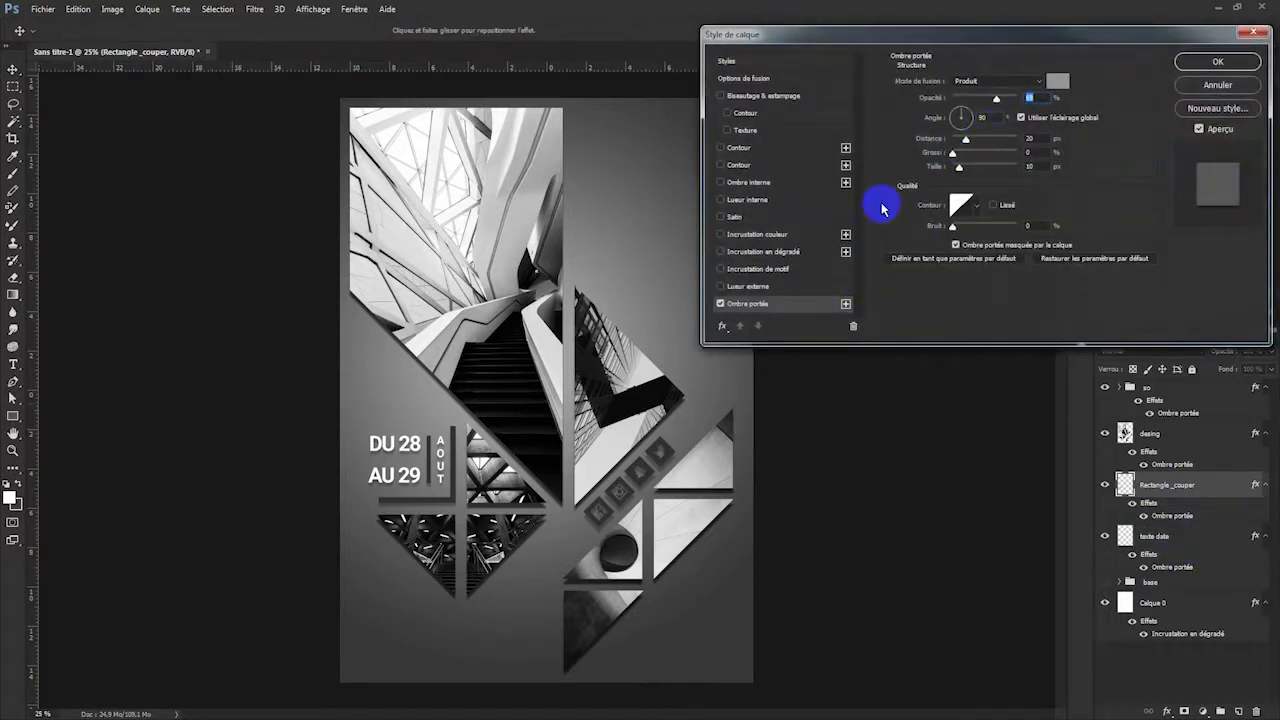
drag(1035, 139, 1014, 145)
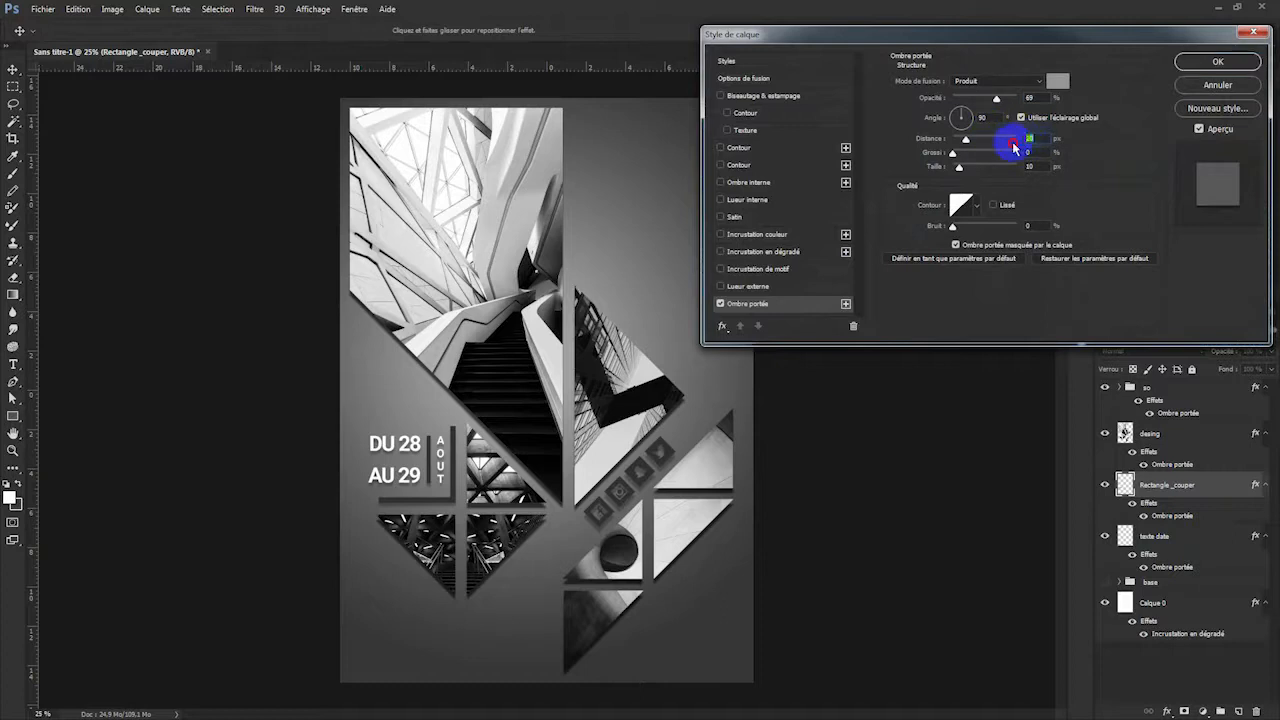
text(30)
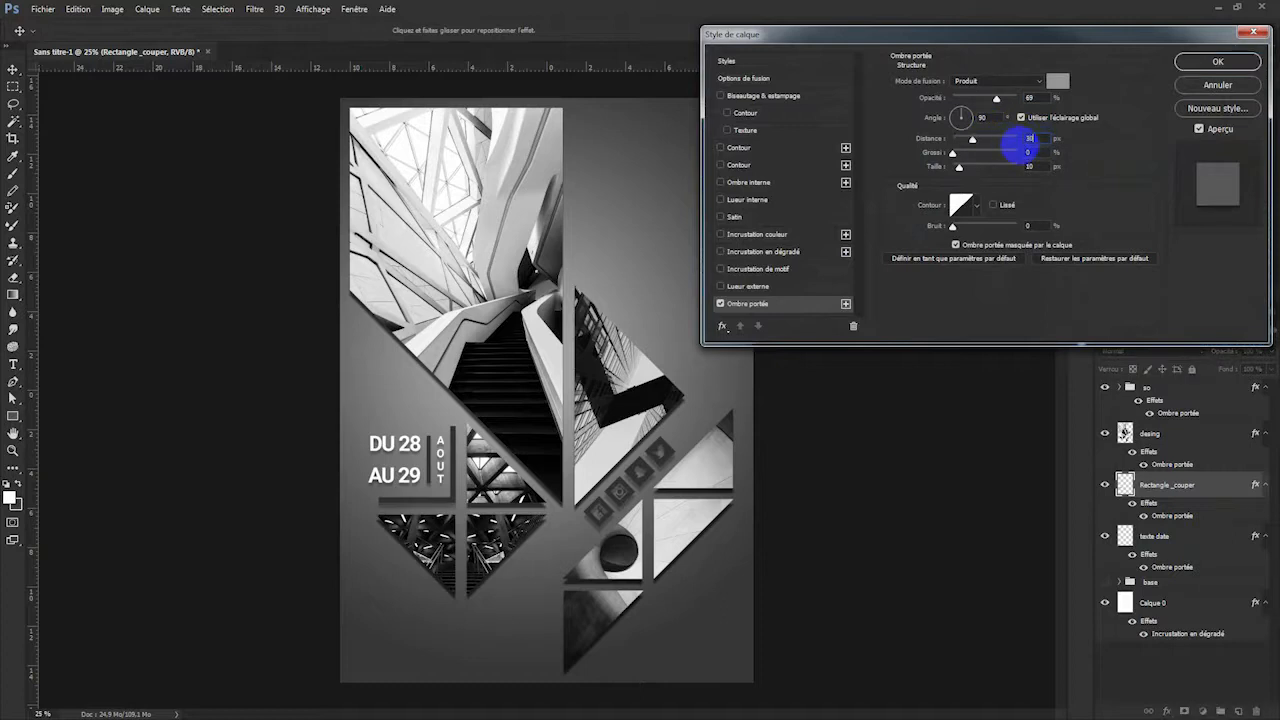
click(1219, 63)
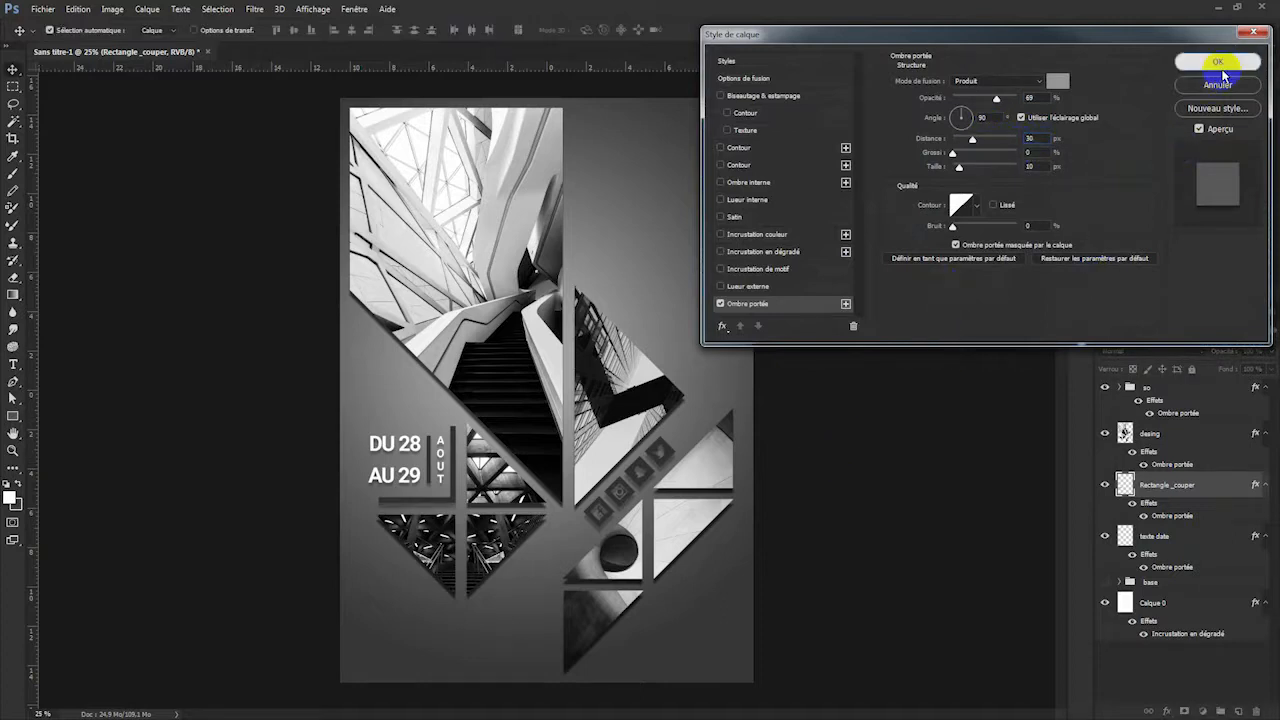
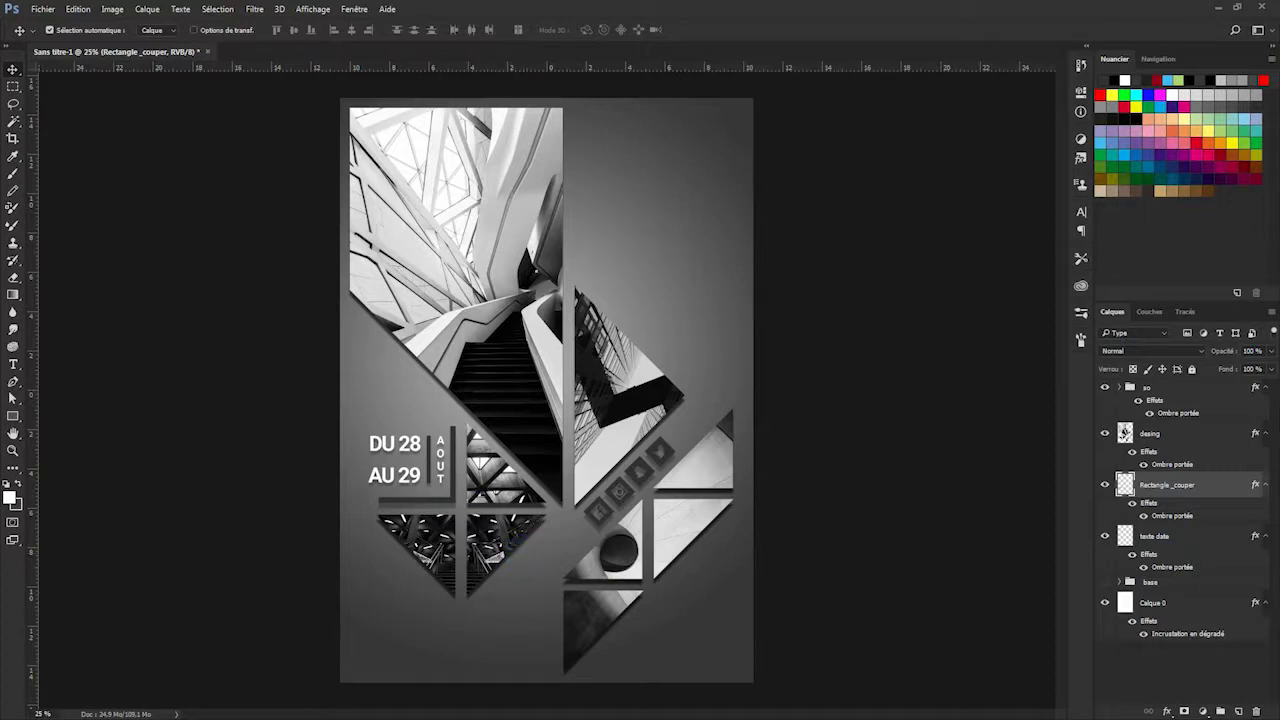
Create a text box above the so group, below the poster's lower-left triangles, and paste the copied Lorem Ipsum paragraph into it.
click(1156, 390)
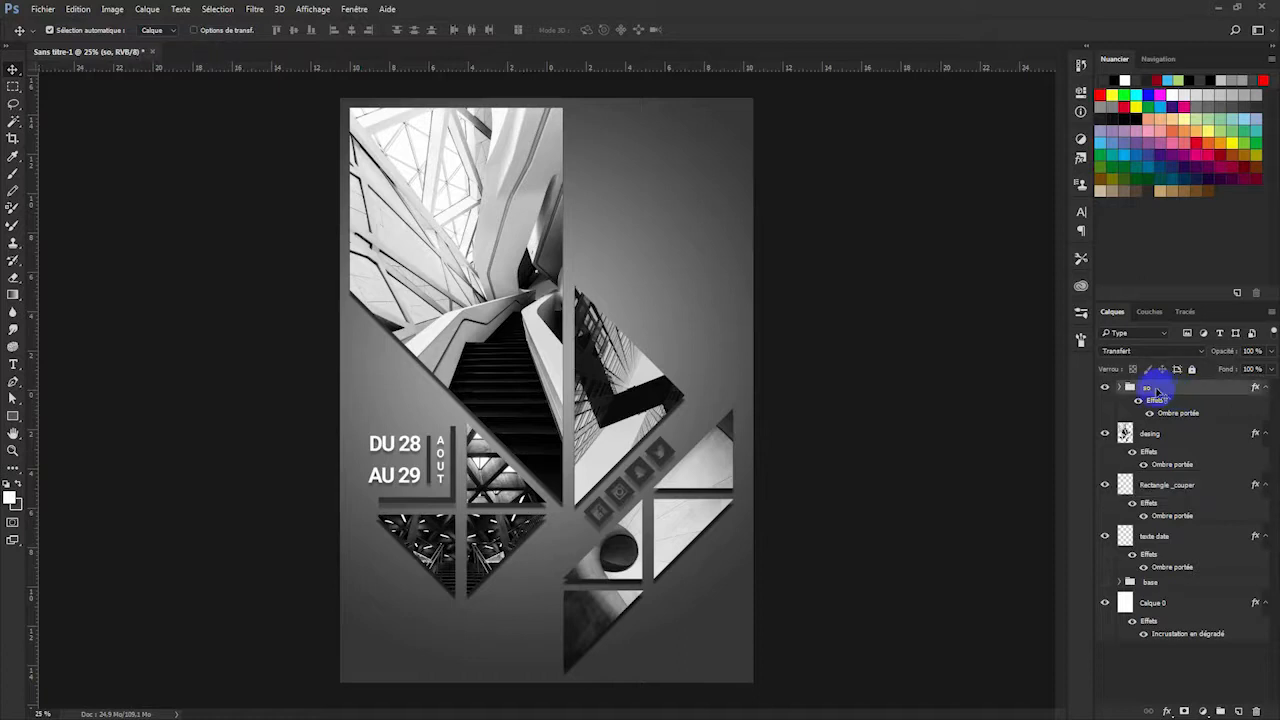
click(12, 365)
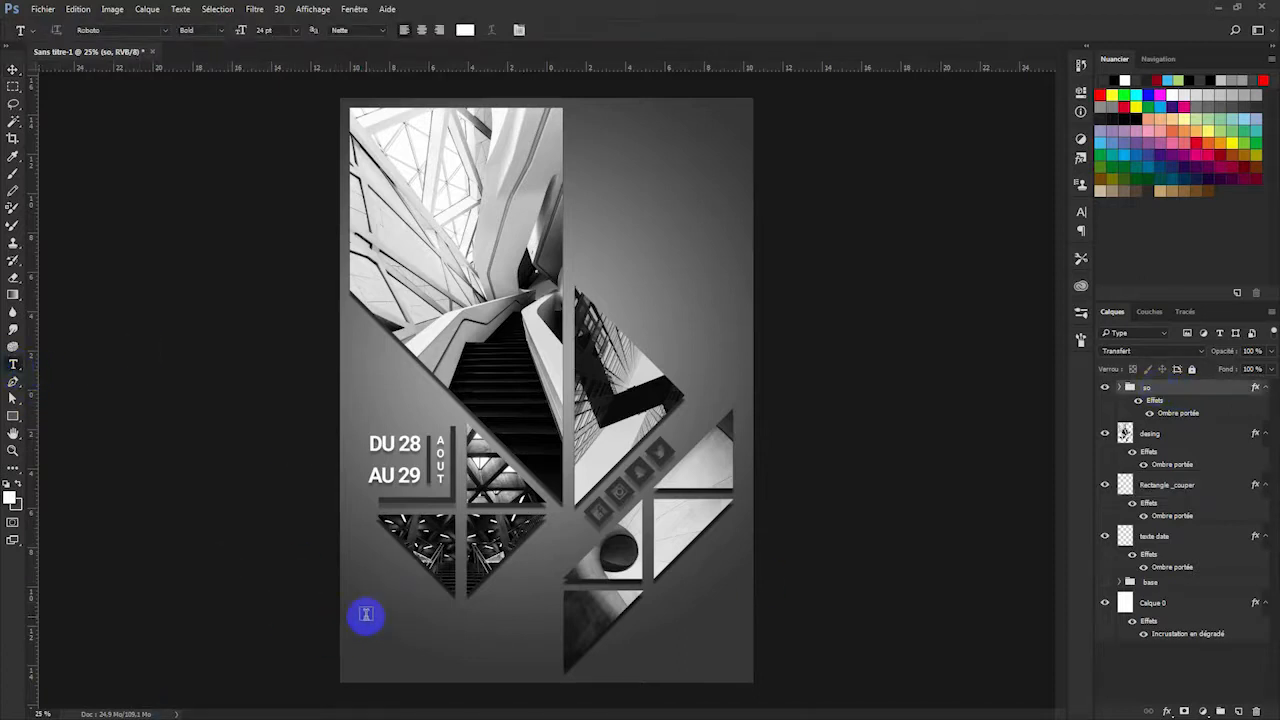
drag(362, 614, 541, 658)
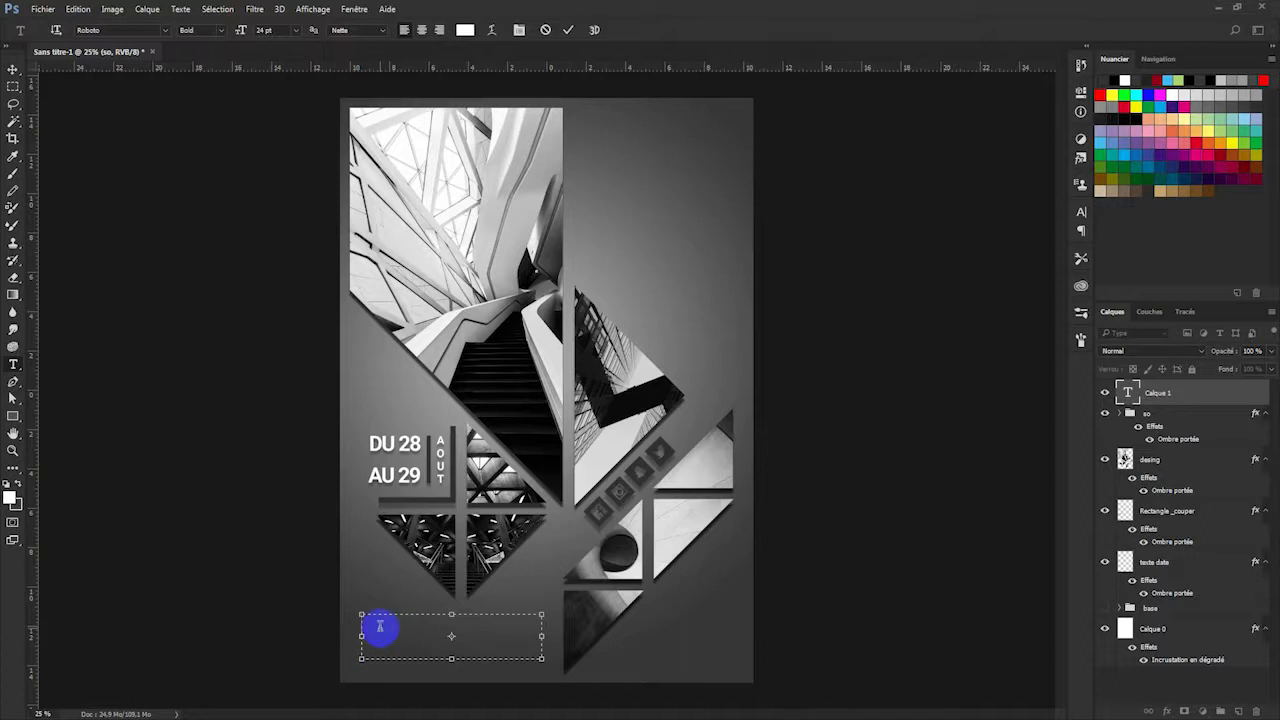
key(ctrl+v)
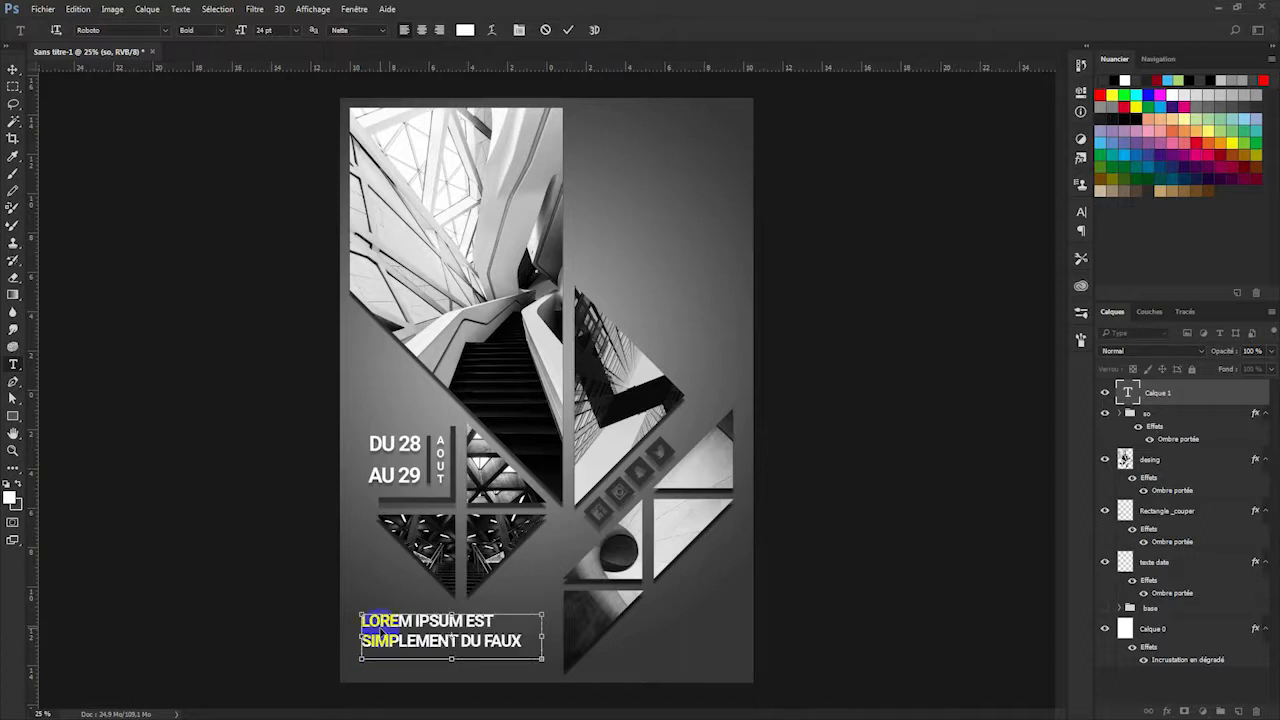
click(1128, 388)
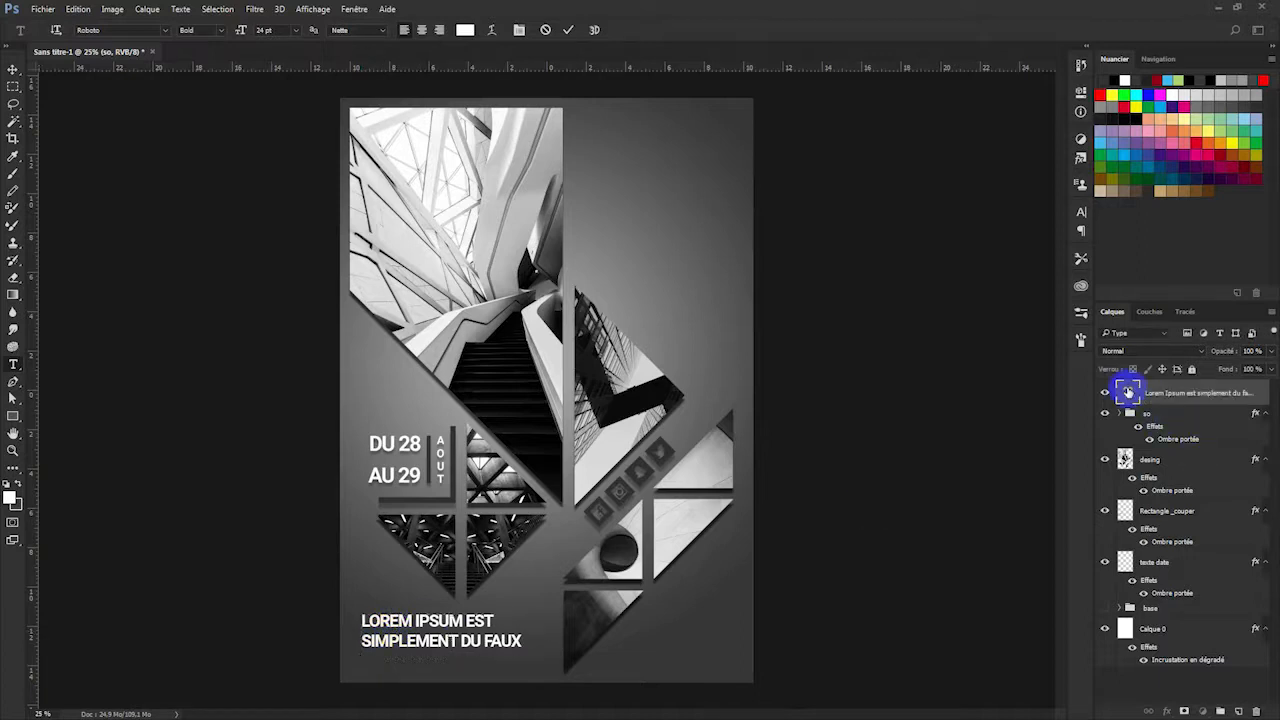
Reduce the Lorem Ipsum text's font size to 10 pt.
click(1081, 213)
click(1081, 213)
click(1081, 213)
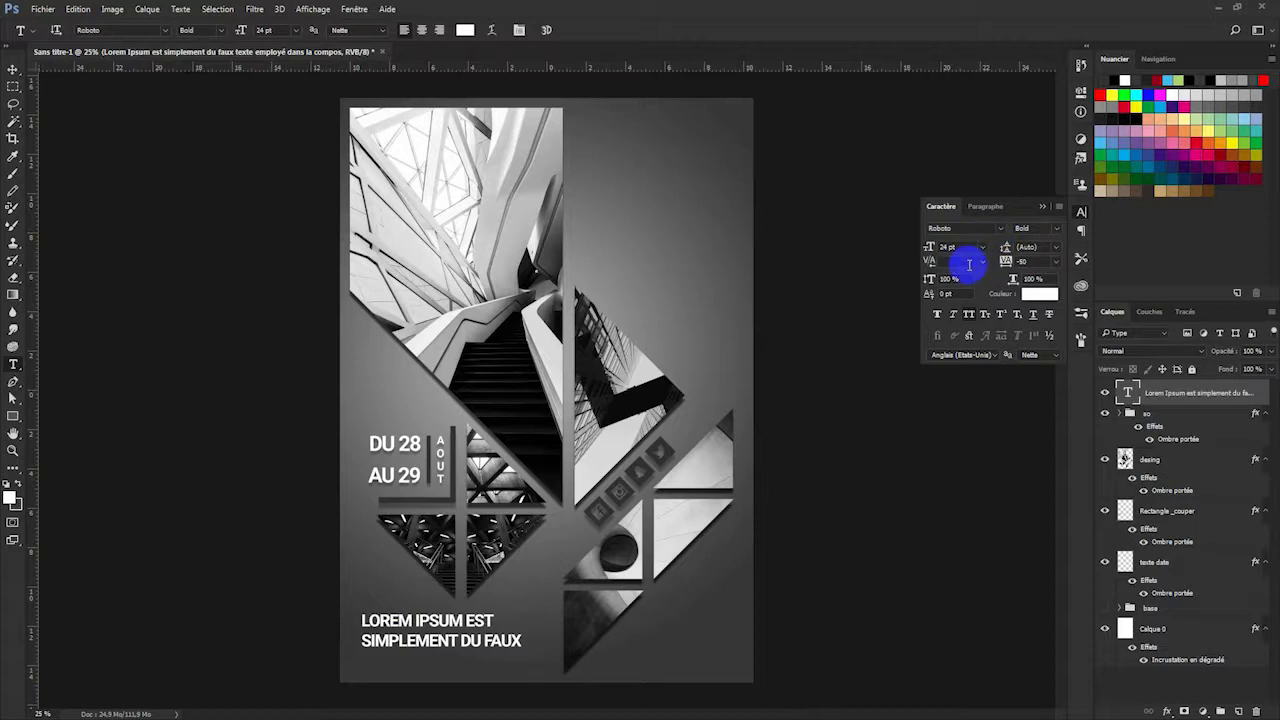
click(982, 248)
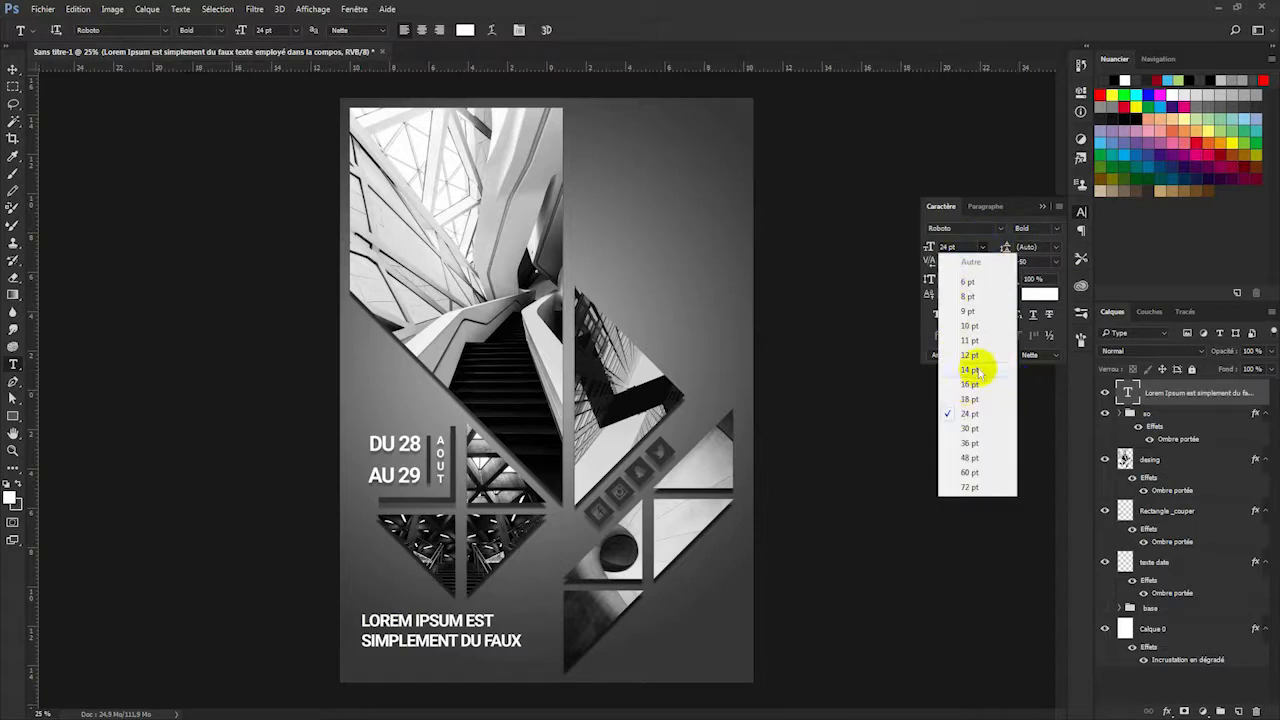
click(978, 355)
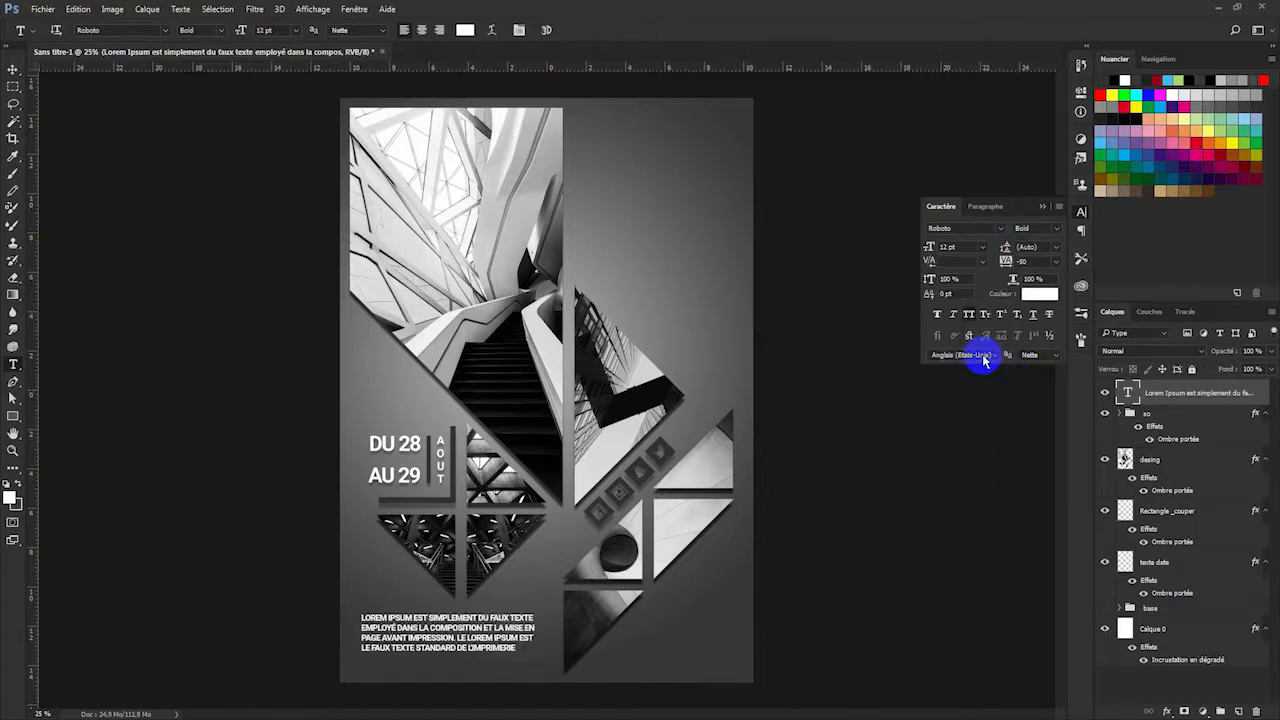
click(982, 248)
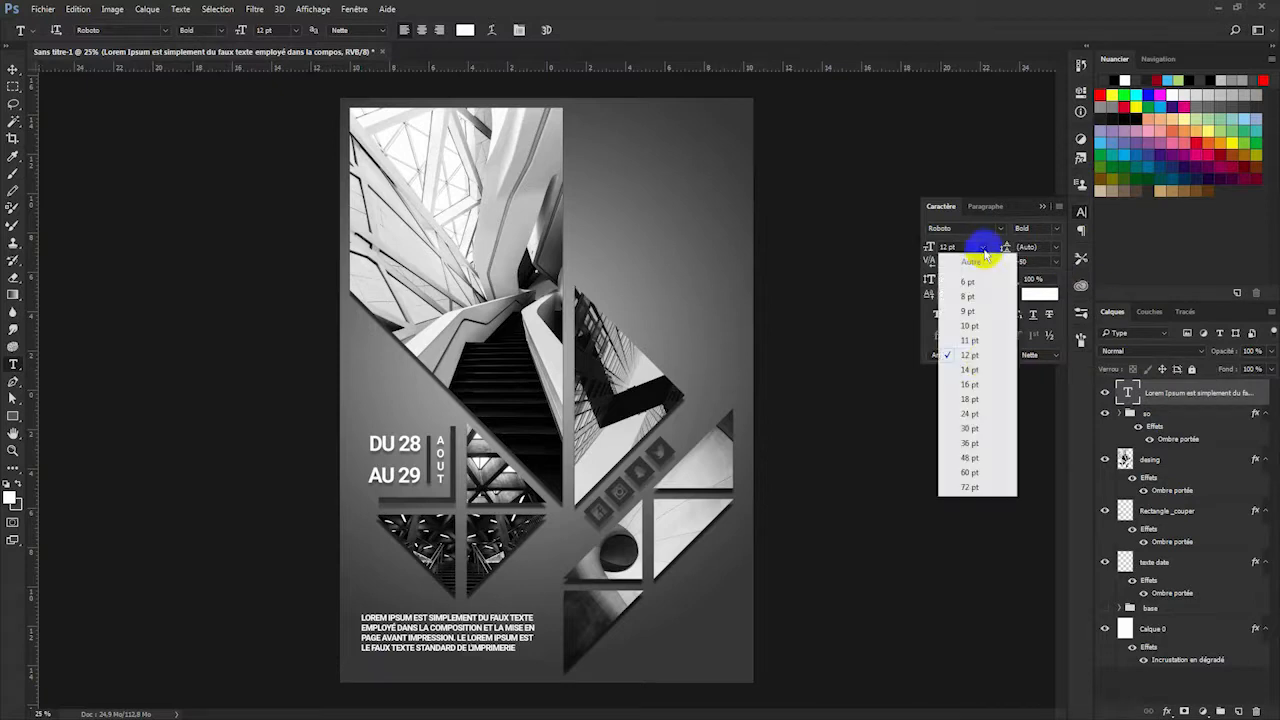
click(975, 325)
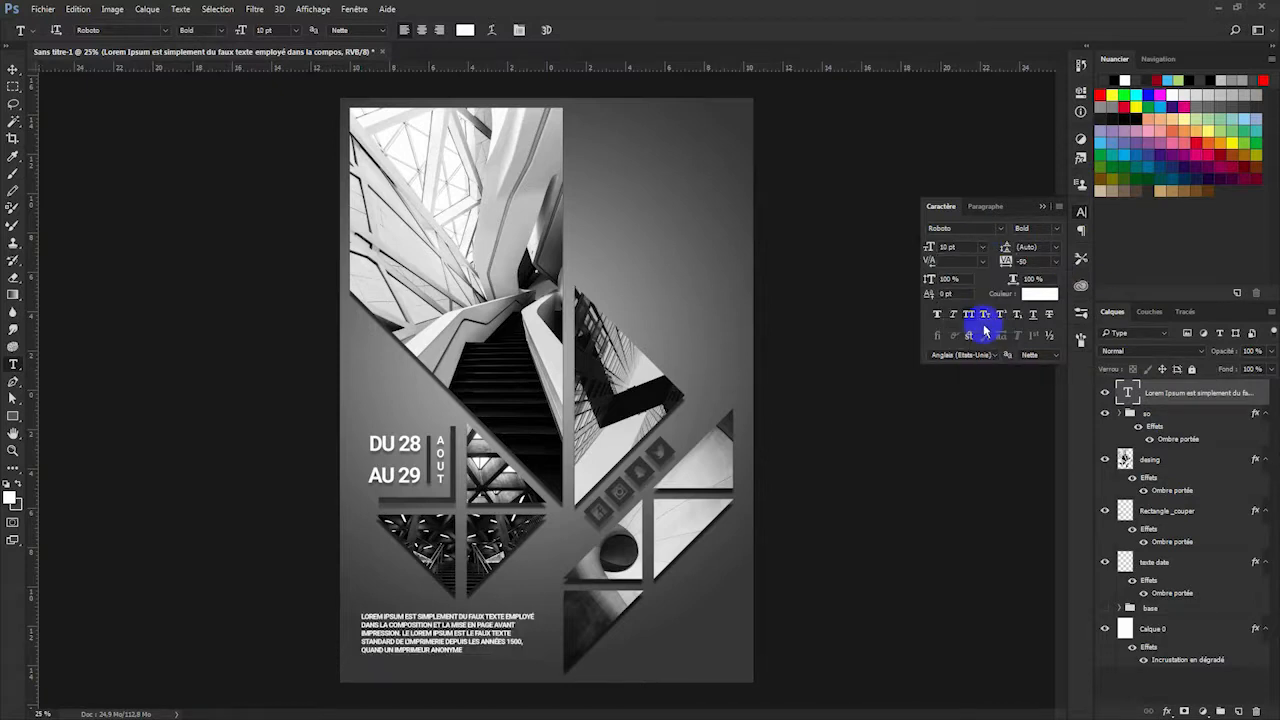
Centre-align the Lorem Ipsum paragraph and lock its layer against artboard auto-nesting.
click(1197, 393)
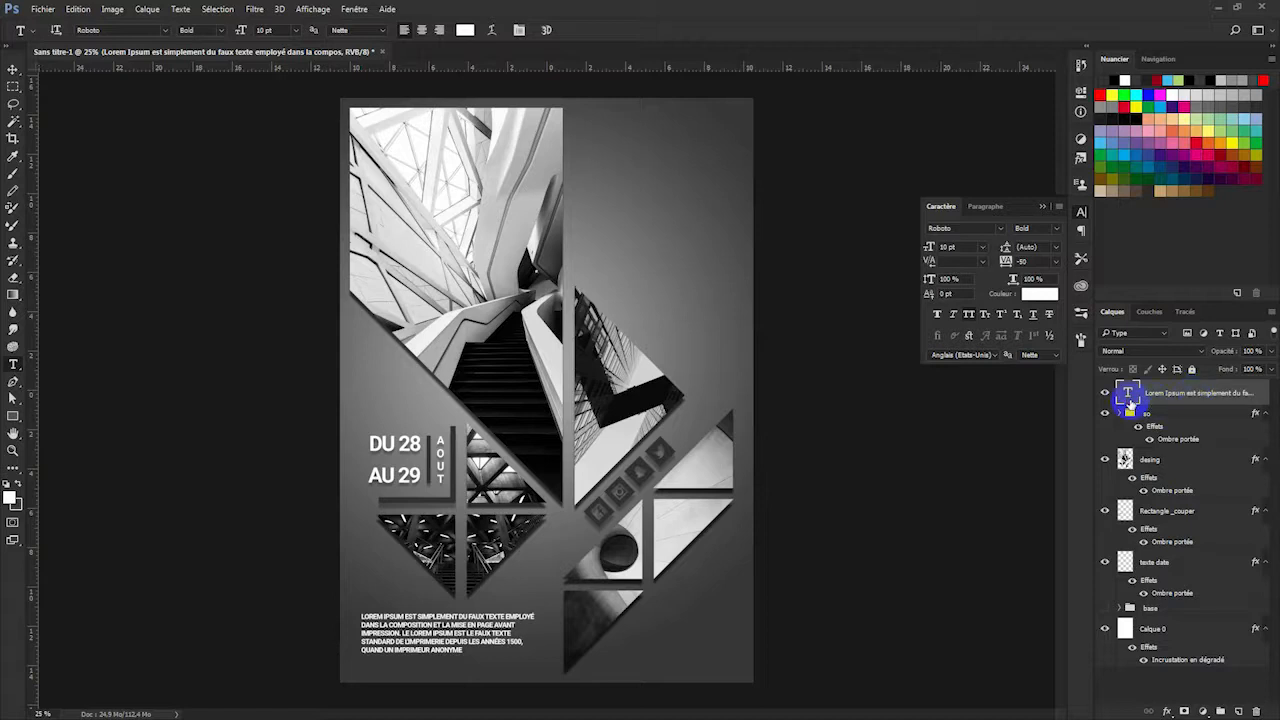
click(990, 206)
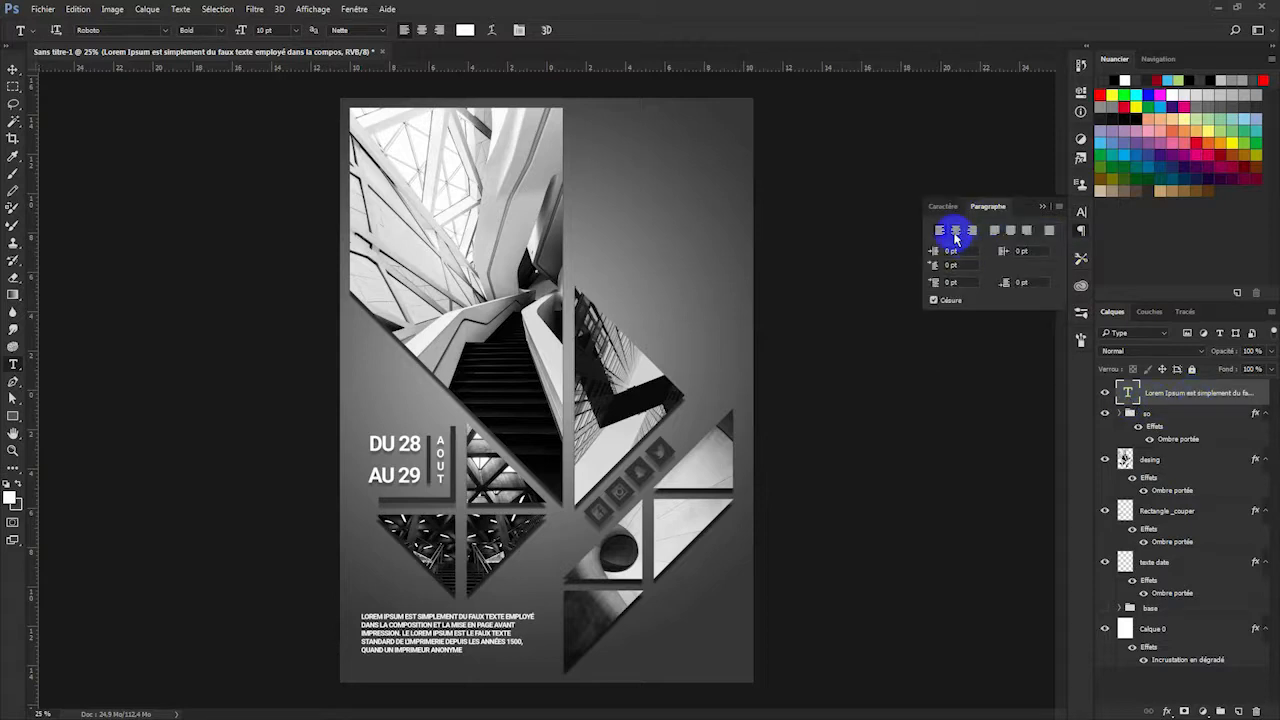
click(955, 234)
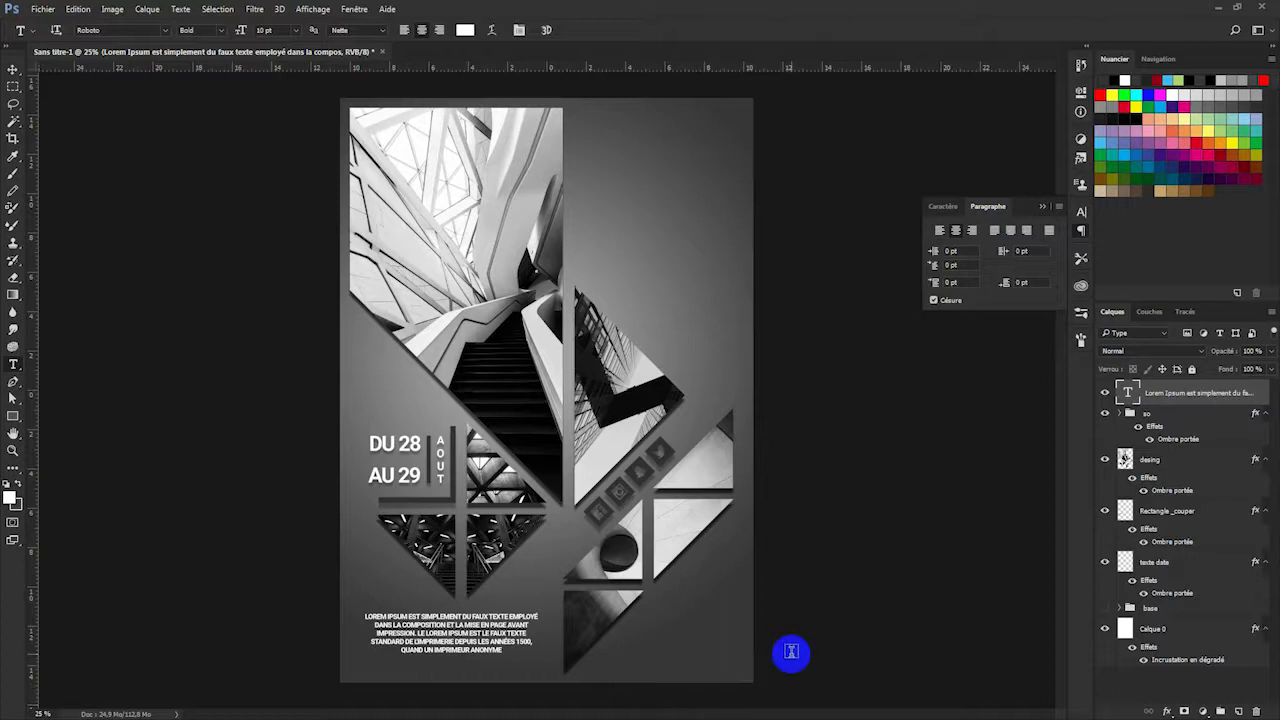
click(1177, 369)
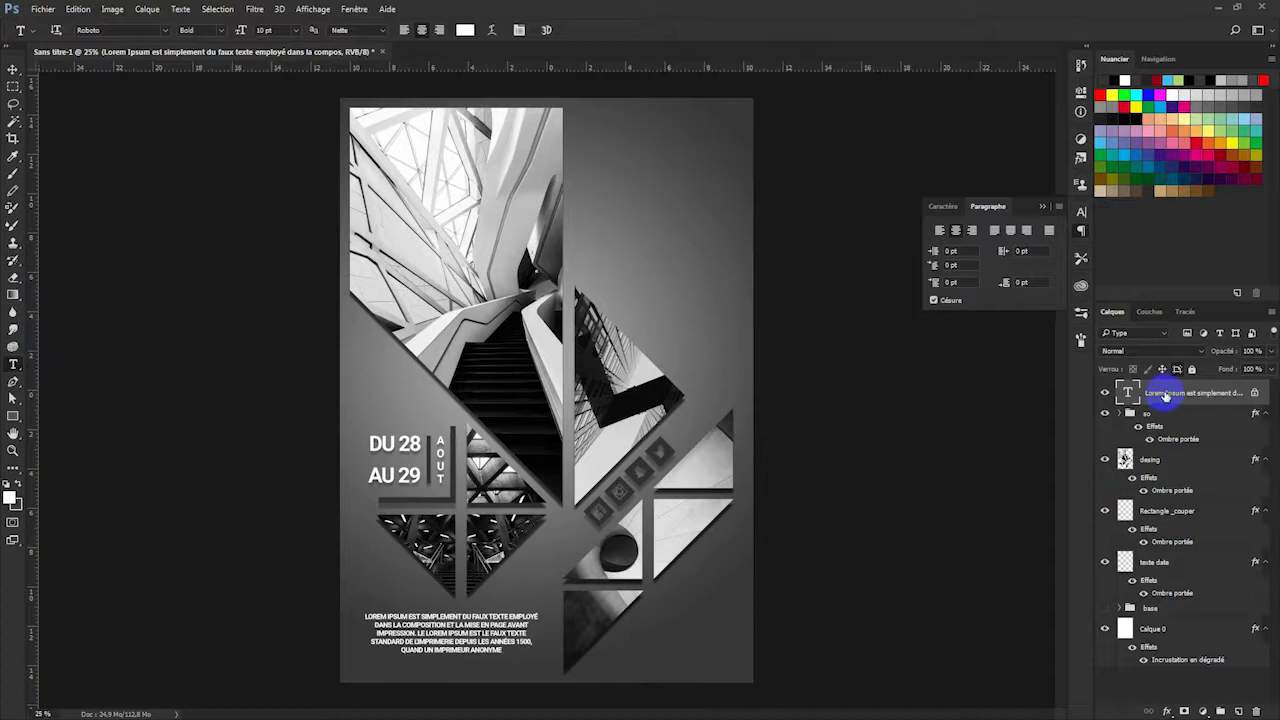
Create a new layer group and place guides along the large staircase photo's upper edge and the left edge of the adjacent building photo.
click(1220, 710)
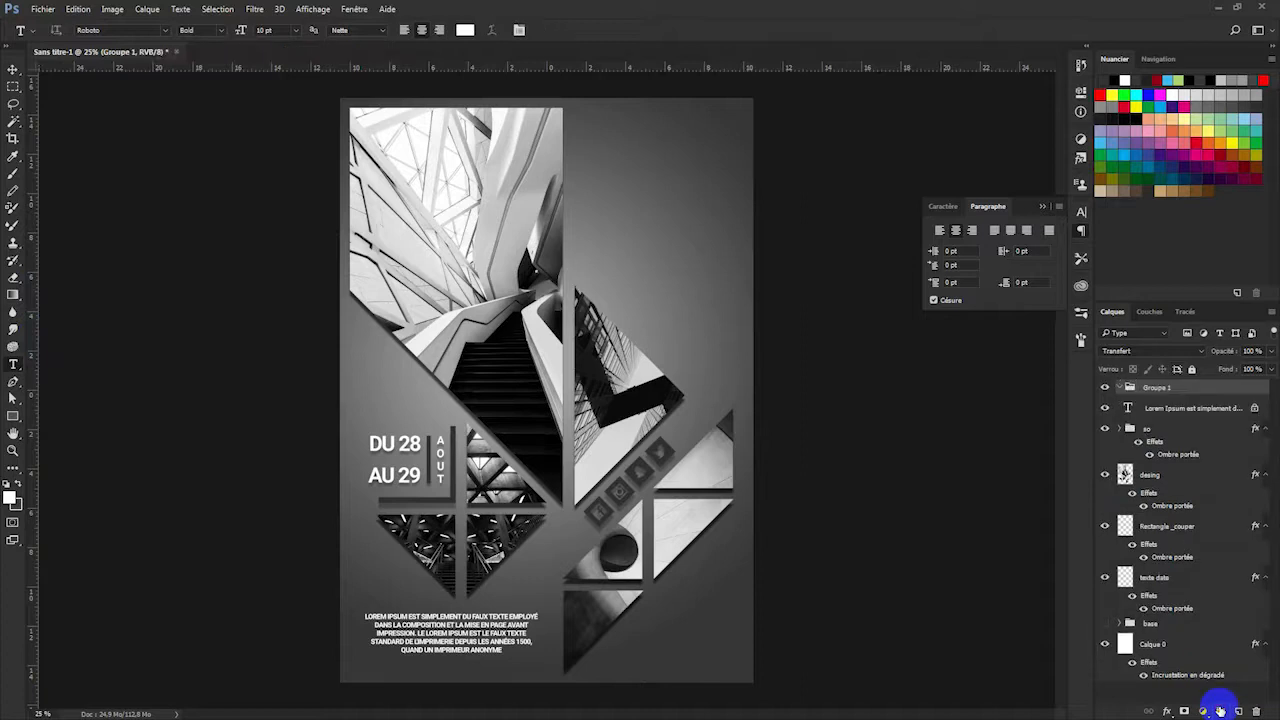
click(13, 416)
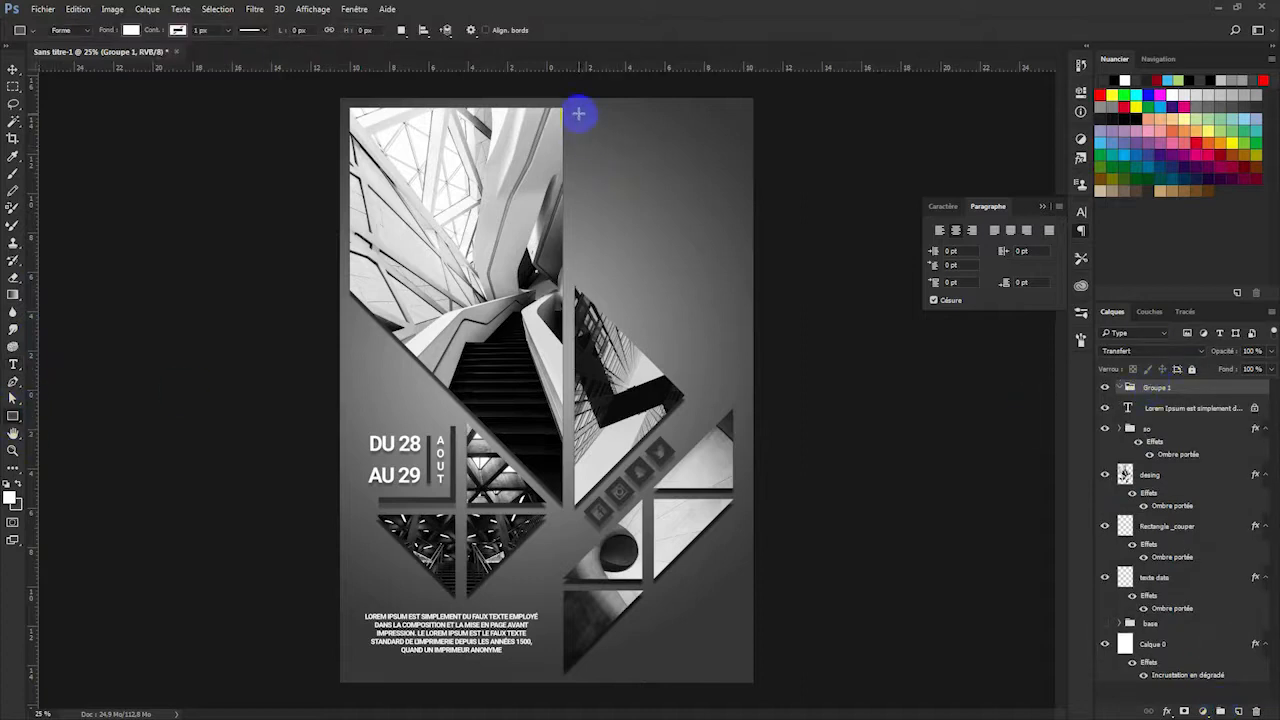
drag(629, 68, 640, 109)
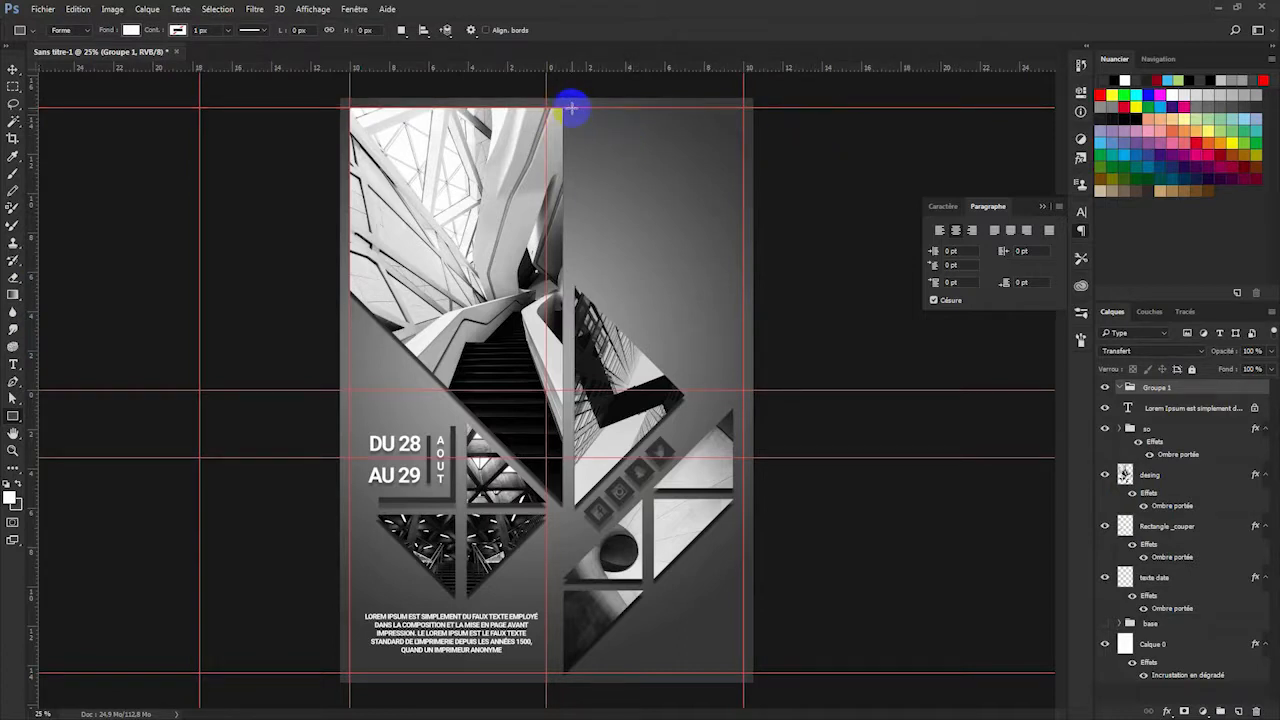
drag(31, 186, 565, 211)
drag(38, 212, 574, 220)
Draw a rectangle about 1013 × 1025 px in the empty area above the building photo, within the guides, and fill it with black.
drag(590, 77, 742, 278)
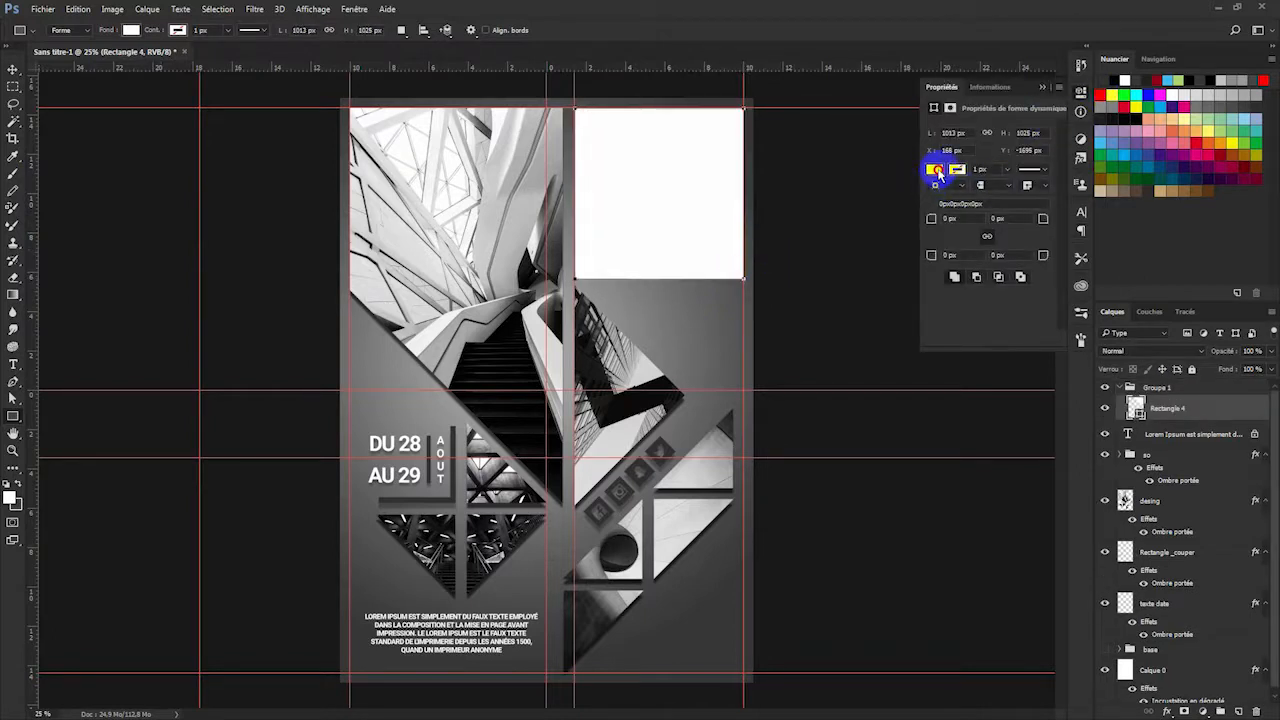
click(934, 169)
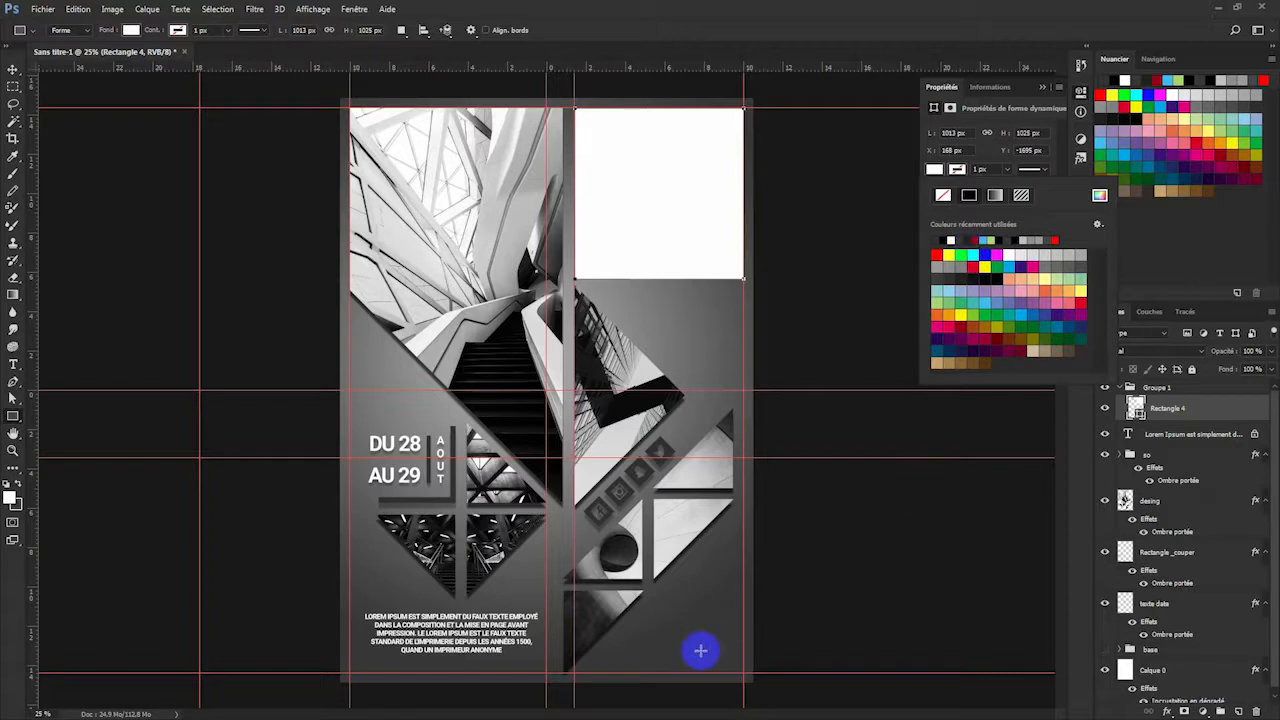
click(941, 239)
click(1198, 416)
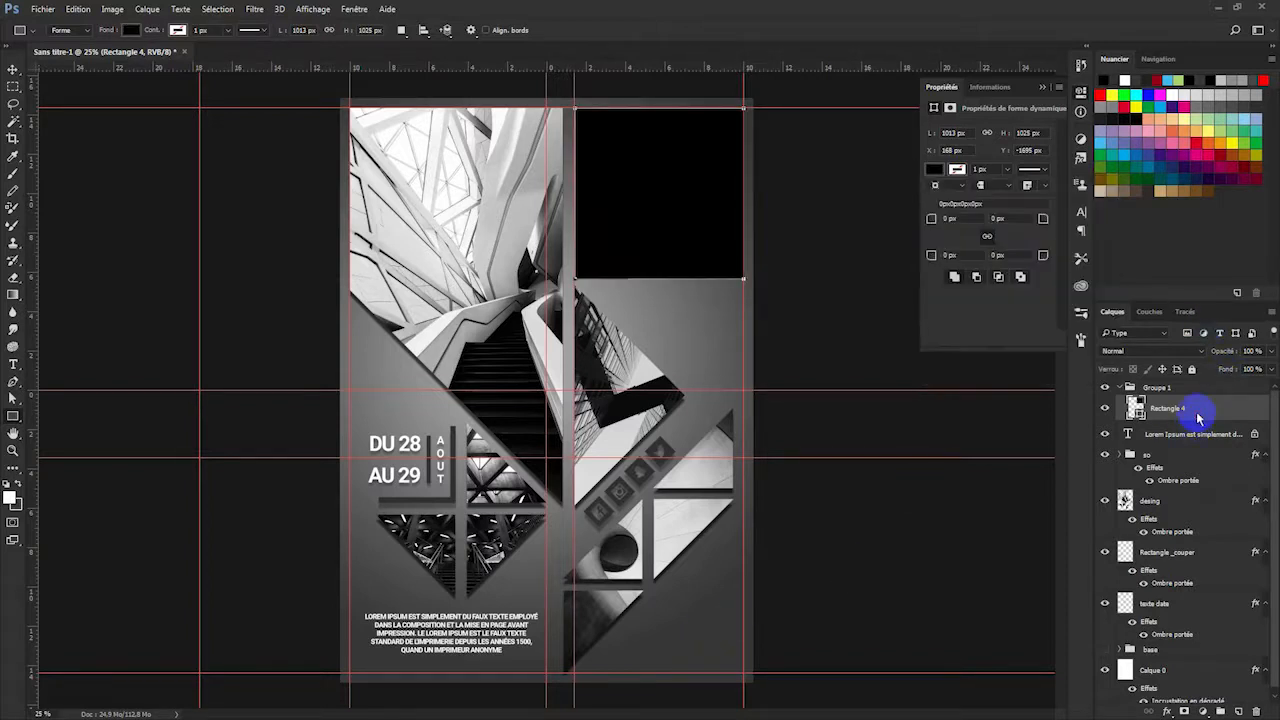
Duplicate the black rectangle and give the copy no fill and a white 10 px outline.
click(1198, 417)
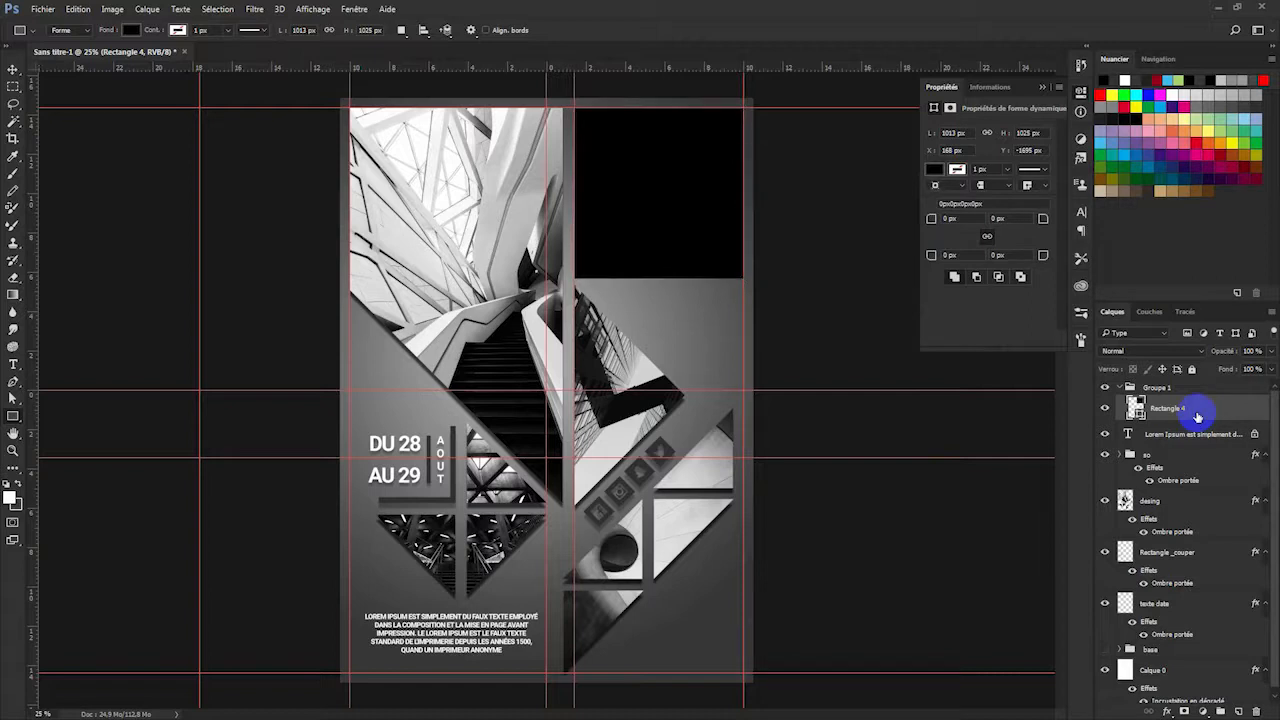
key(ctrl+j)
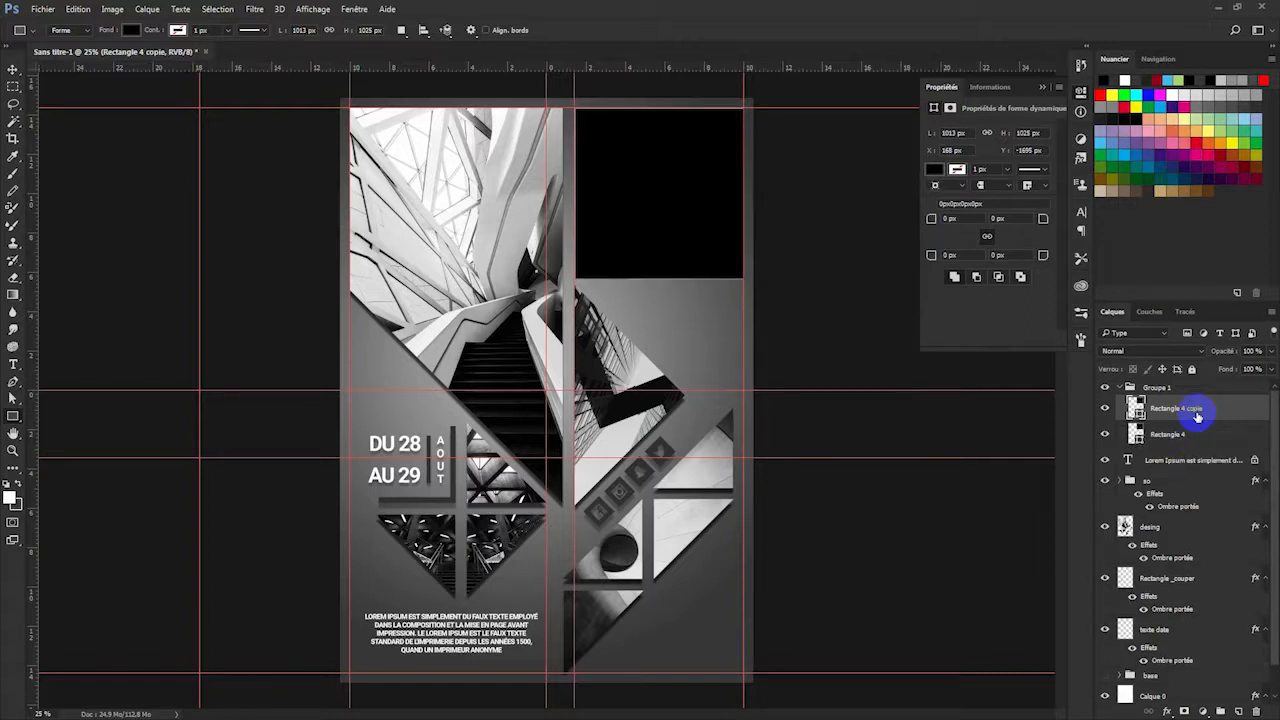
click(934, 168)
click(942, 195)
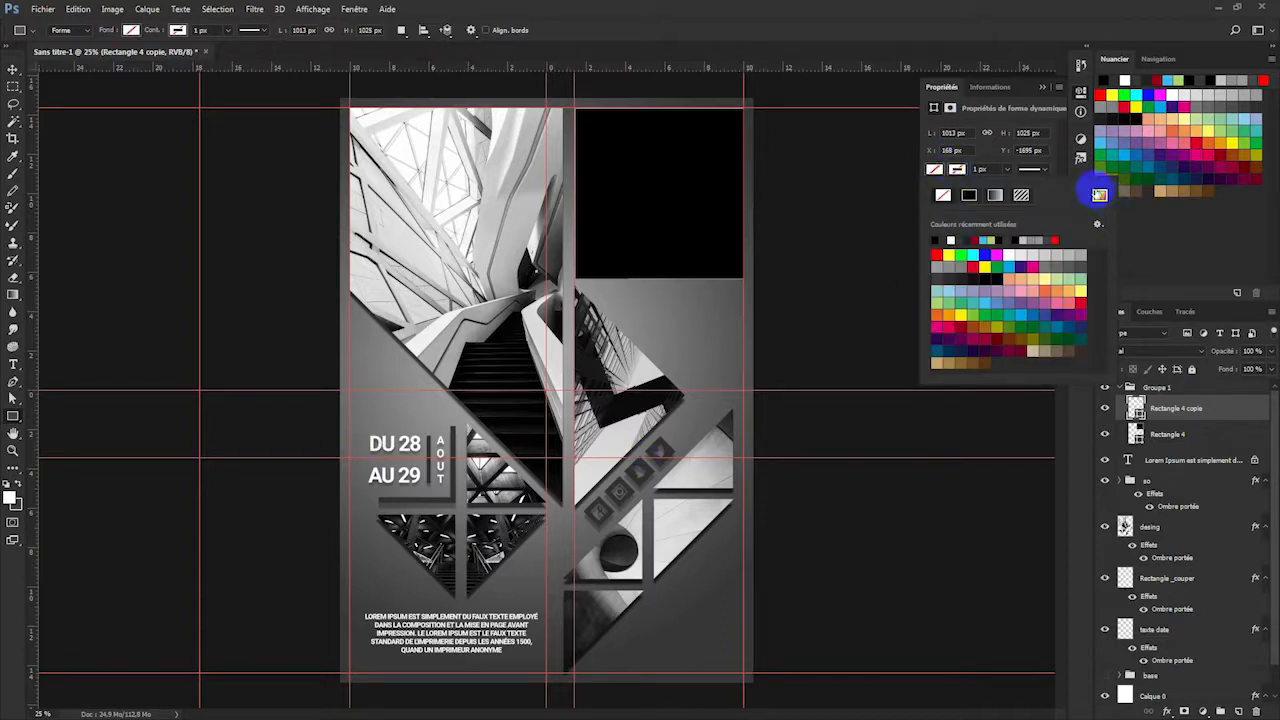
click(1099, 197)
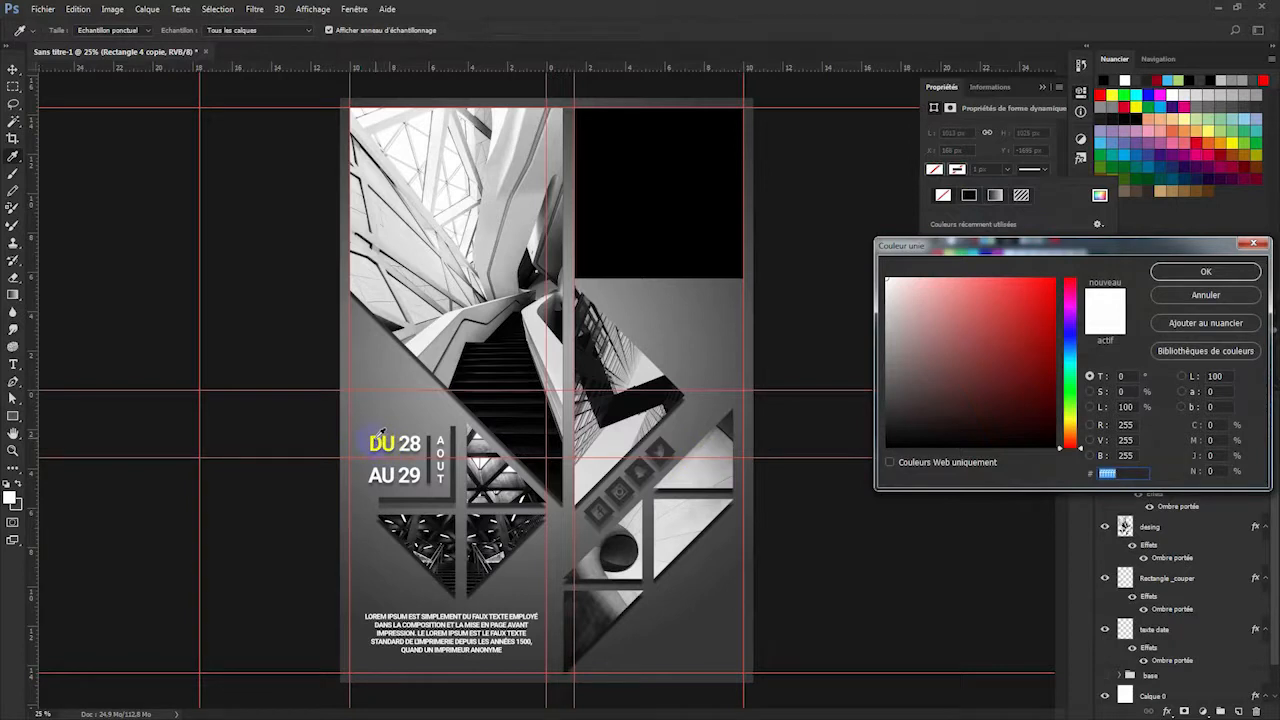
click(1206, 272)
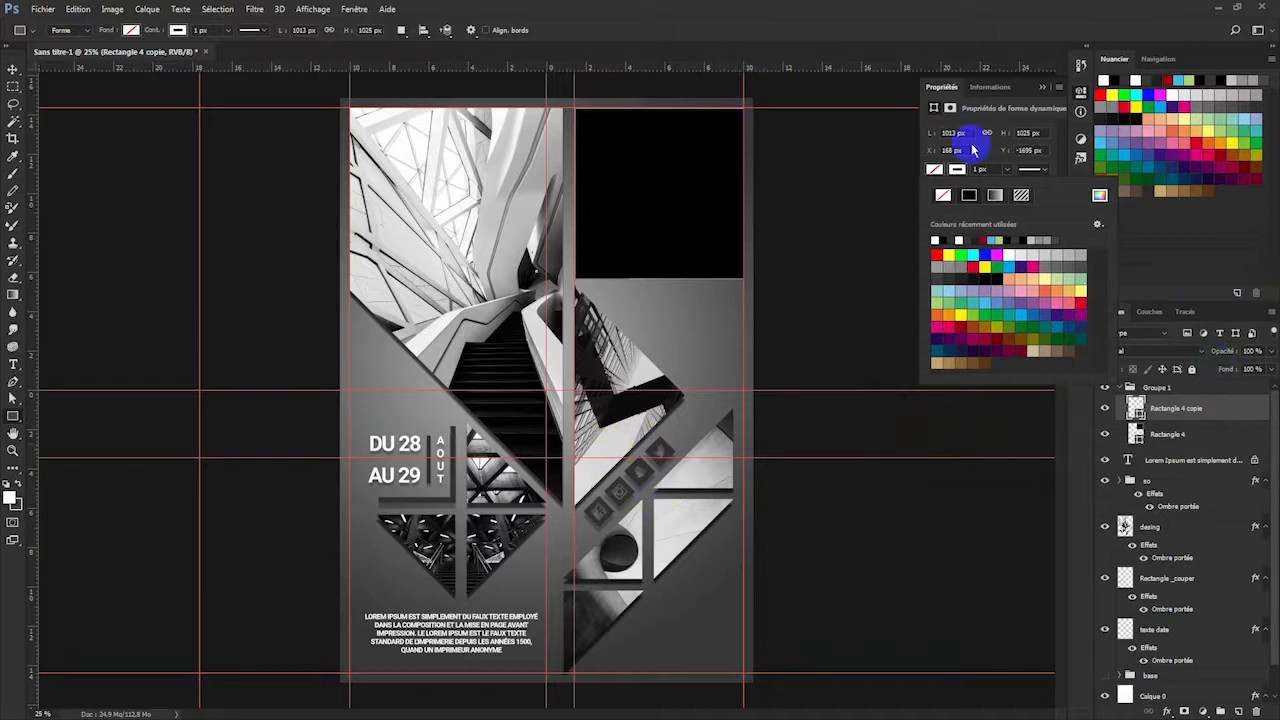
click(968, 174)
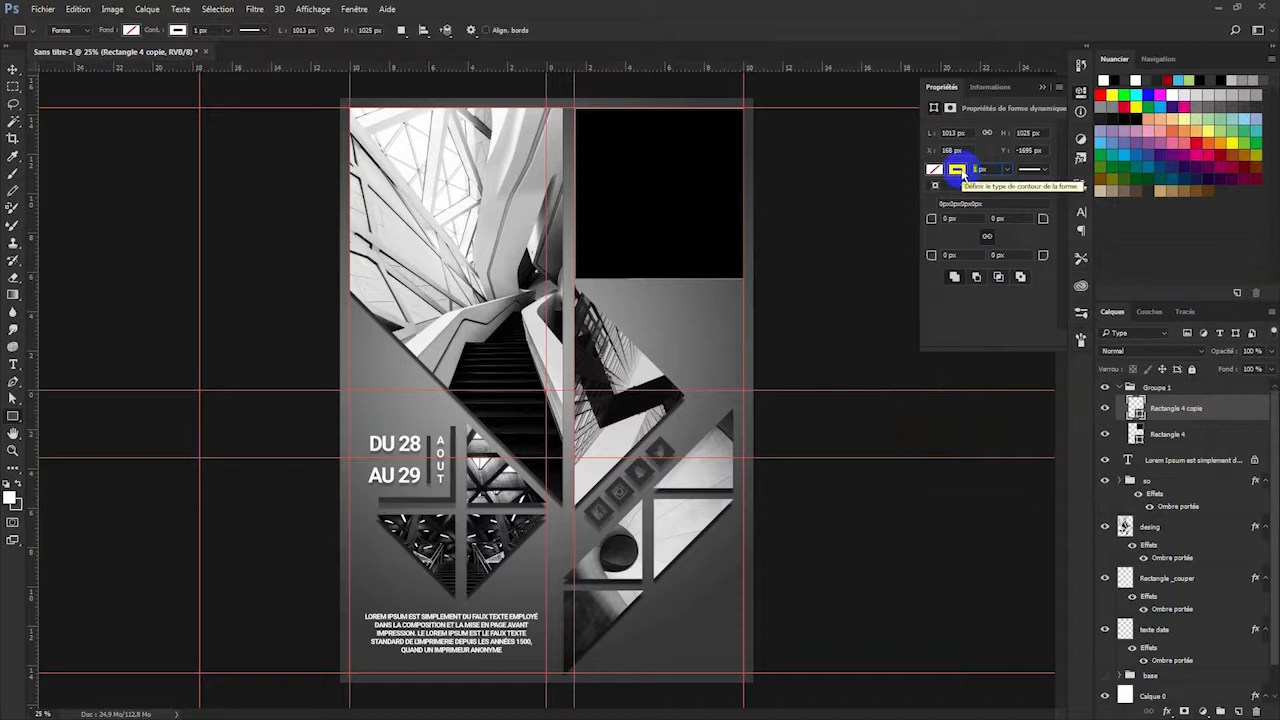
text(10)
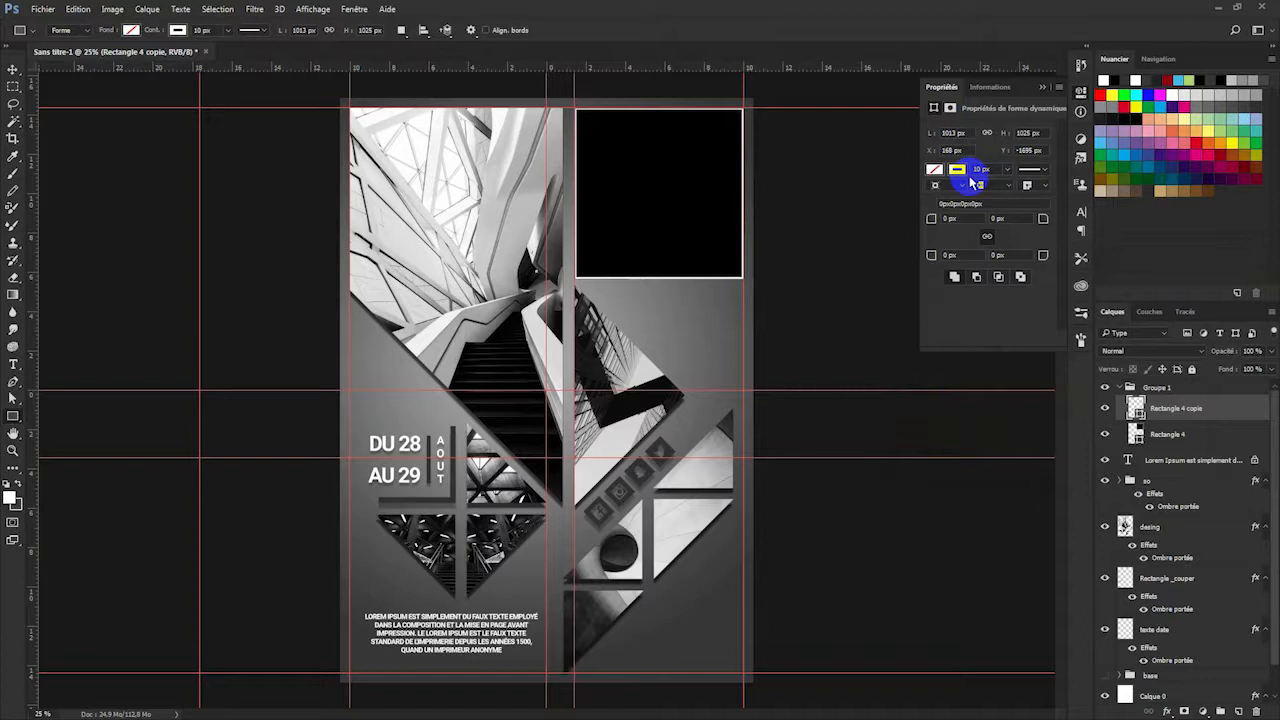
Set the original black rectangle's blending mode to Produit and its opacity to 50 %.
click(1234, 430)
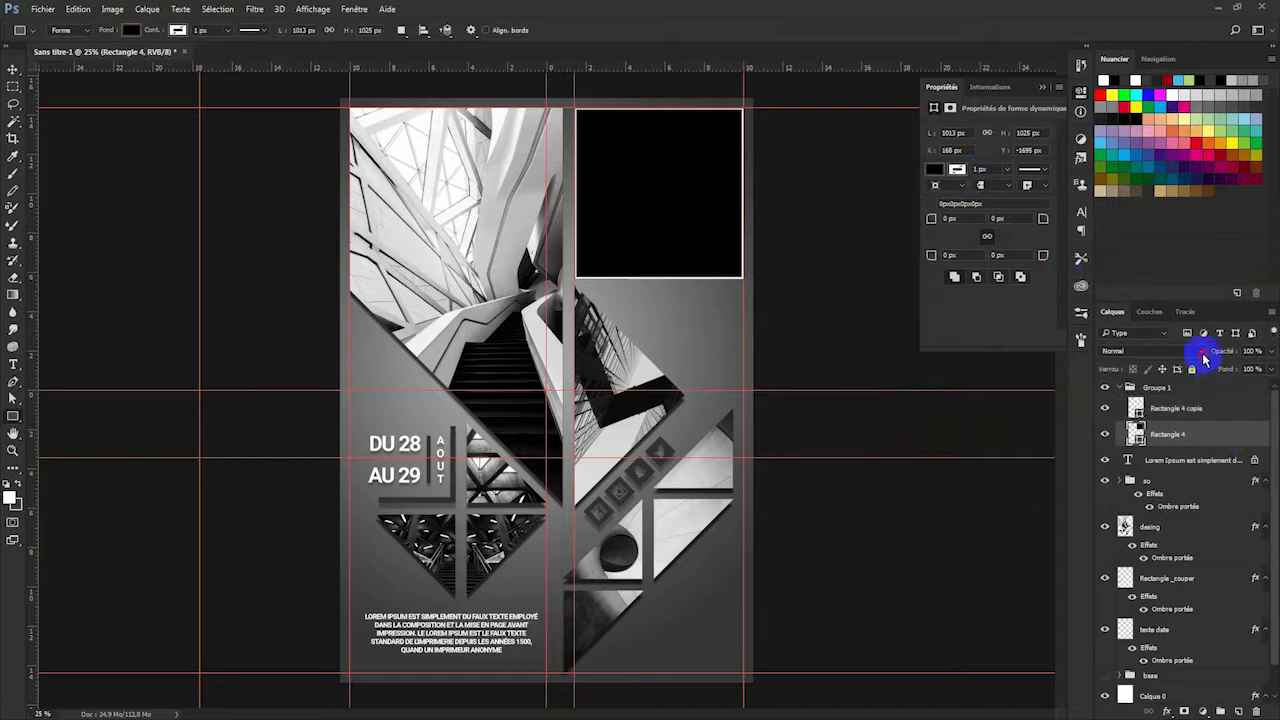
click(1200, 352)
click(1134, 394)
drag(1224, 357, 1196, 356)
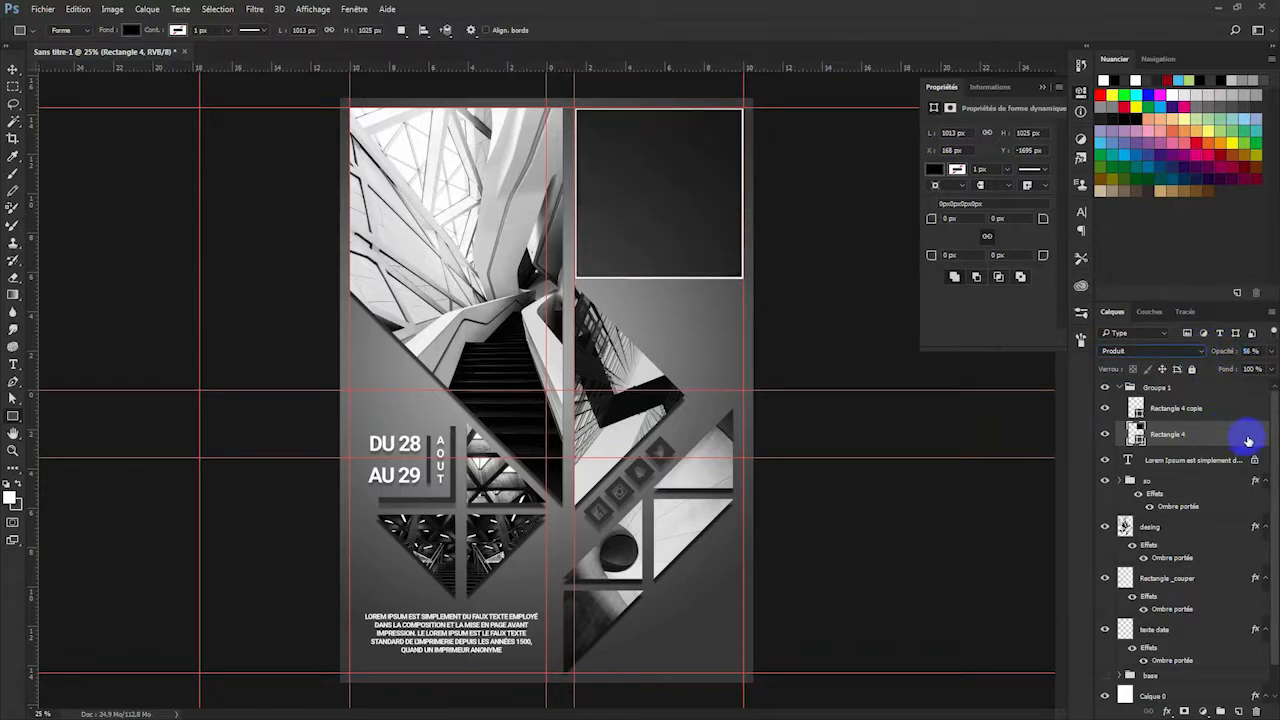
click(1249, 351)
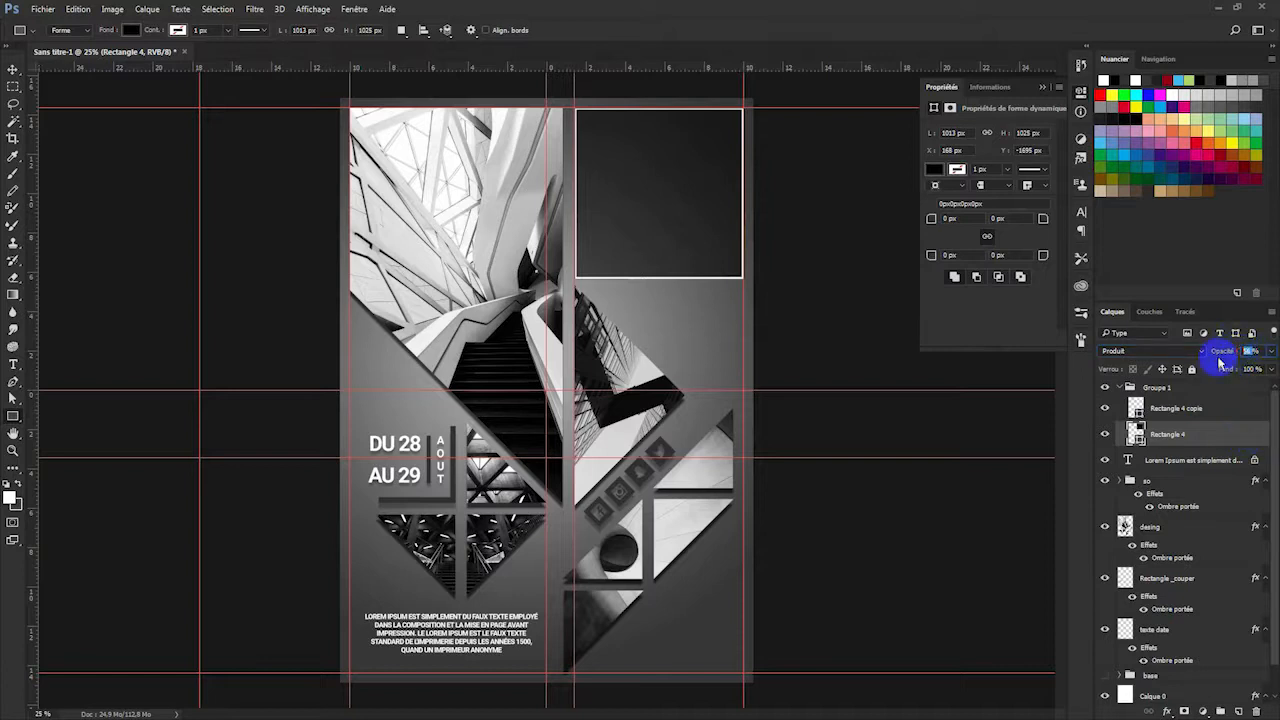
text(50)
Add a pattern overlay with the current settings to the Rectangle 4 layer and inspect the rectangle's surface up close.
double_click(1256, 428)
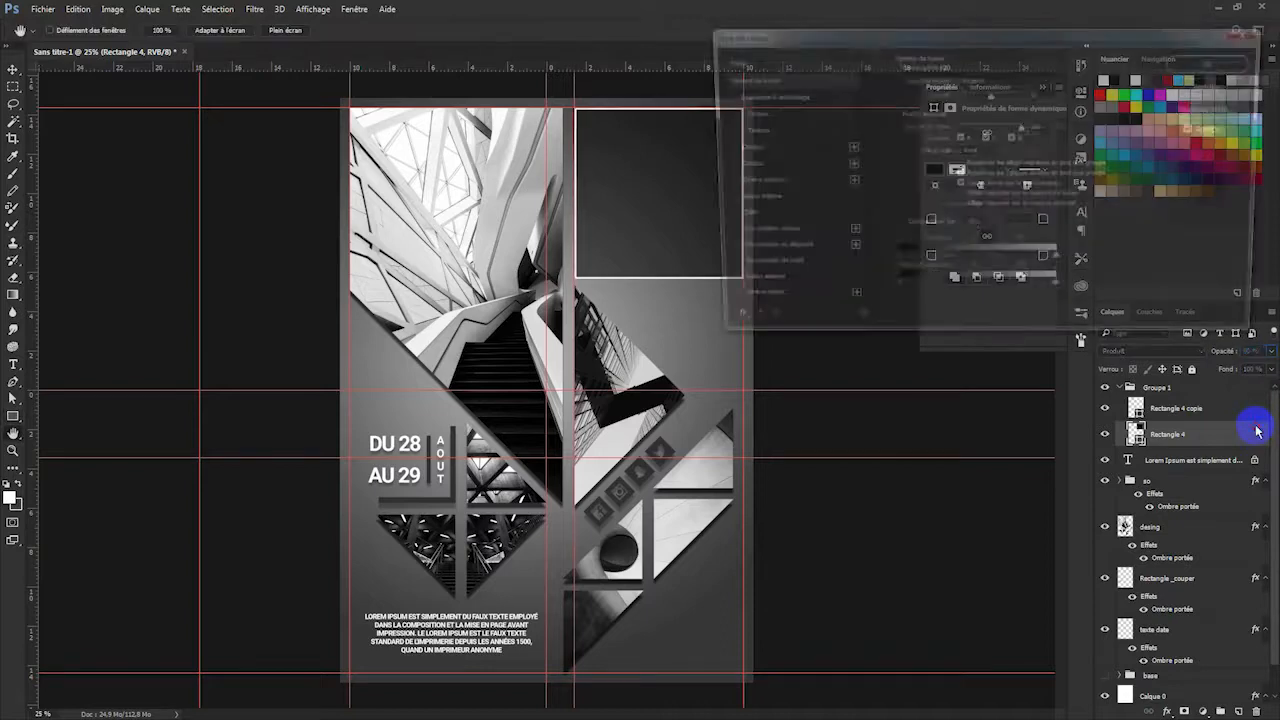
click(760, 269)
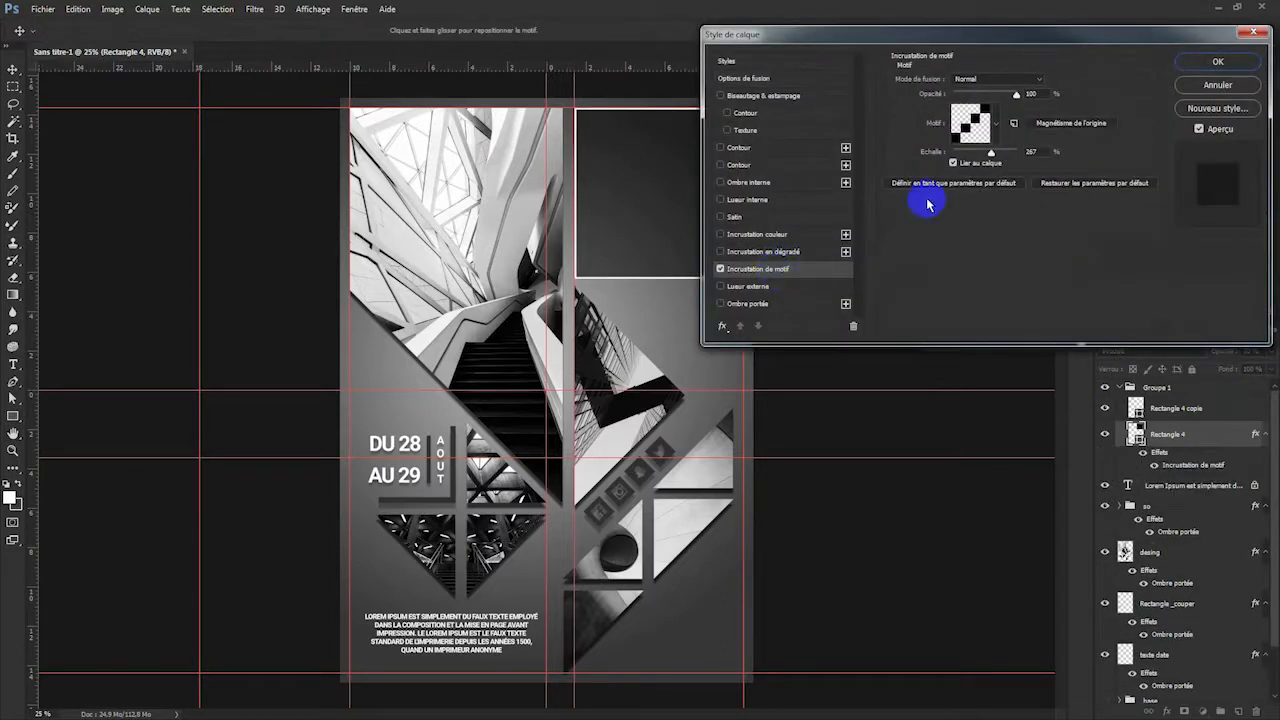
click(1218, 63)
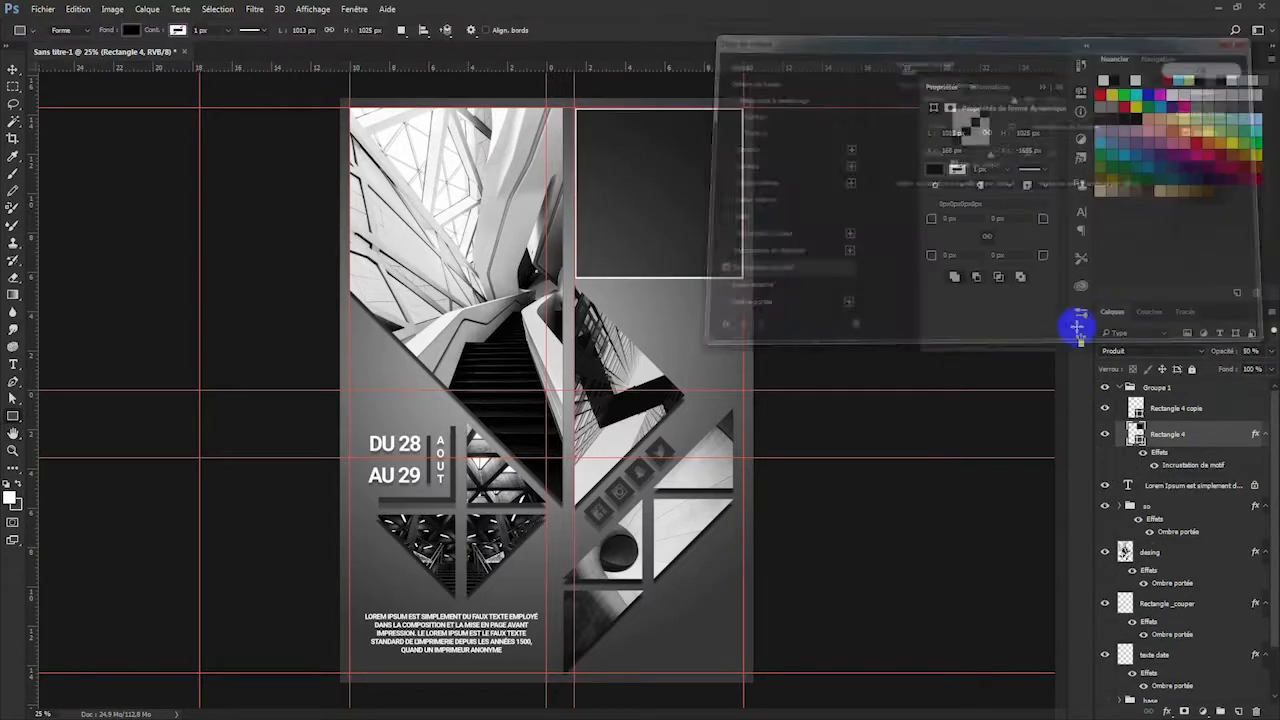
key(ctrl+plus)
key(ctrl+plus)
key(ctrl+plus)
key(ctrl+plus)
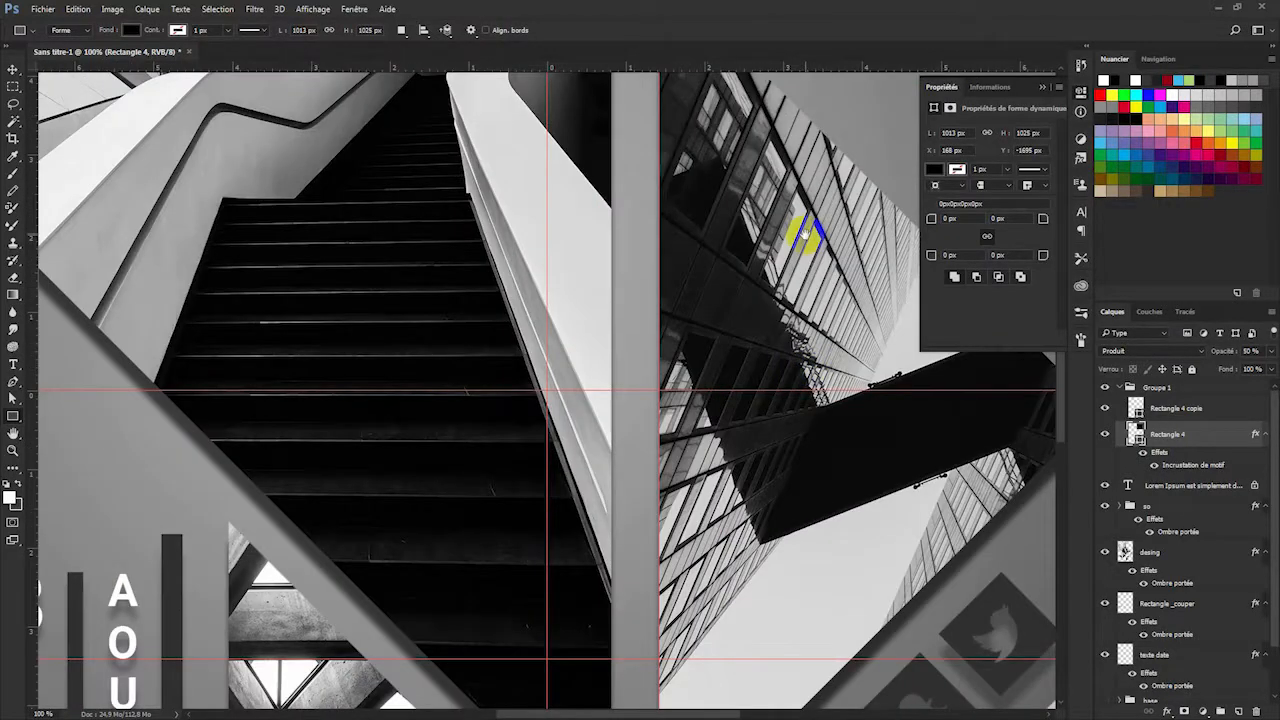
drag(749, 149, 443, 586)
drag(516, 623, 489, 683)
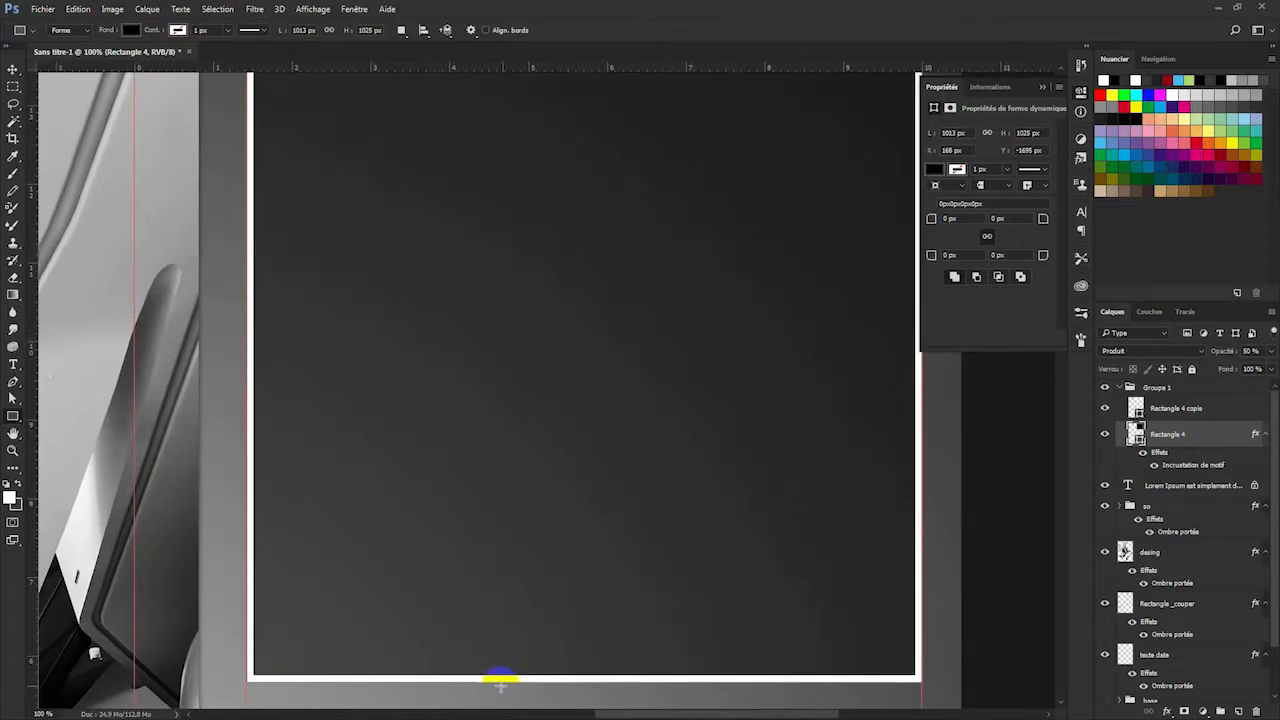
key(ctrl+plus)
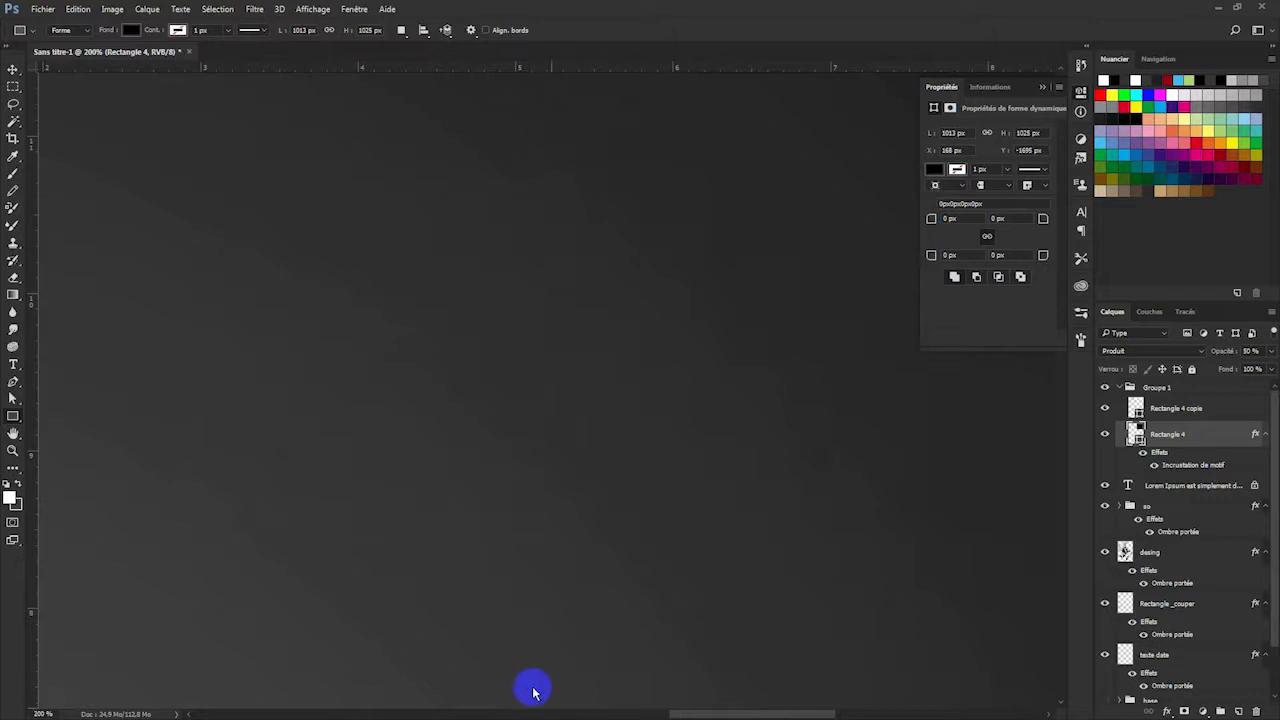
Try converting the Rectangle 4 layer to a smart object and adding a rescaled pattern overlay, and undo the conversion.
right_click(1237, 434)
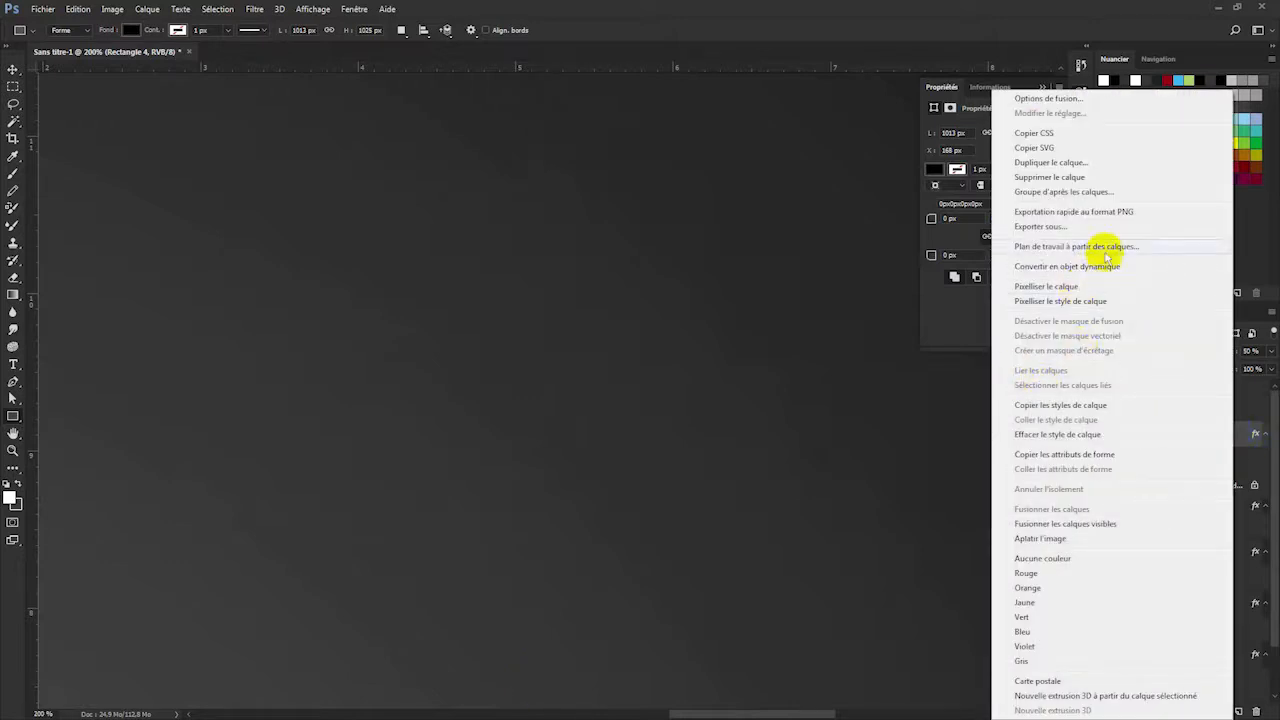
click(1098, 266)
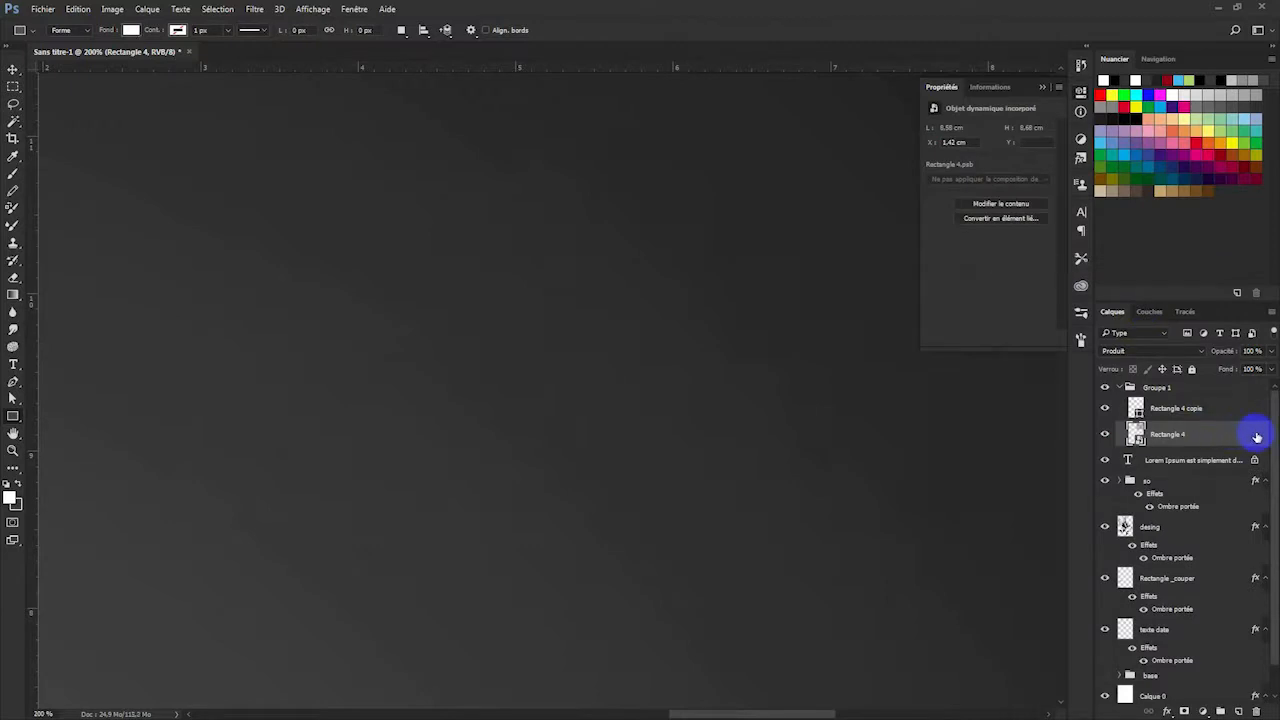
double_click(1257, 437)
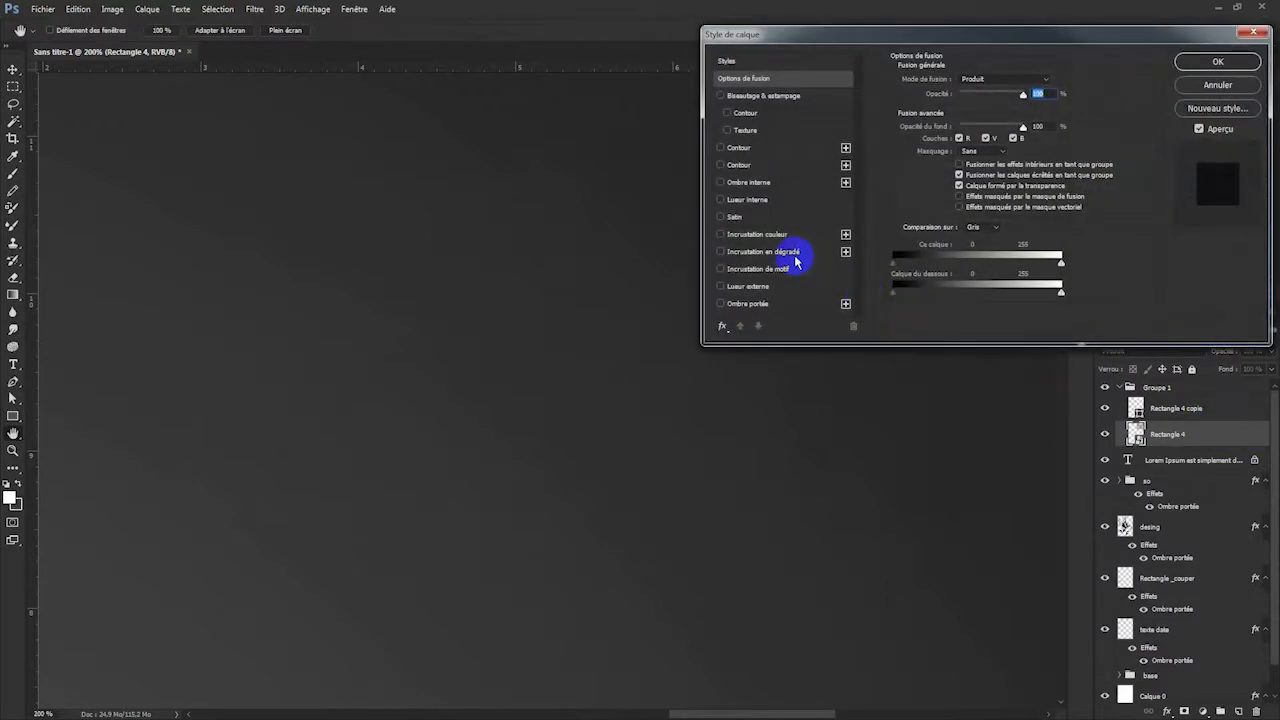
click(781, 271)
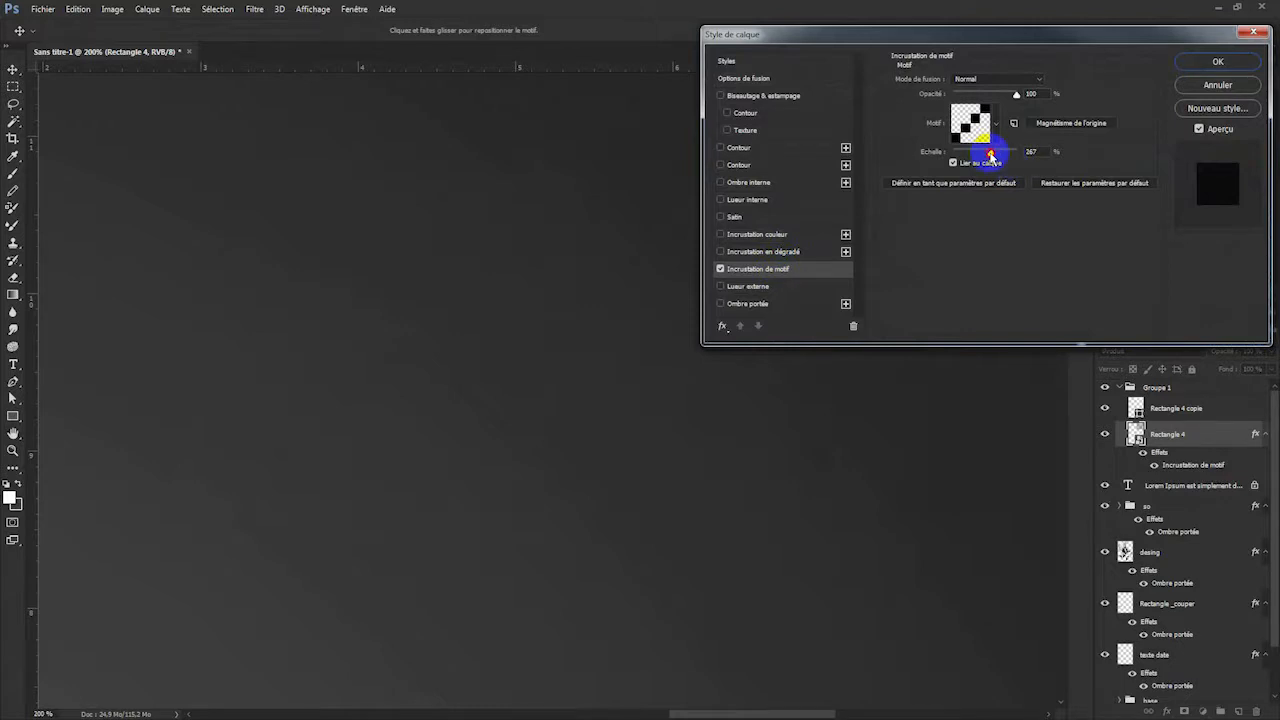
drag(991, 155, 1016, 152)
click(1031, 152)
click(975, 153)
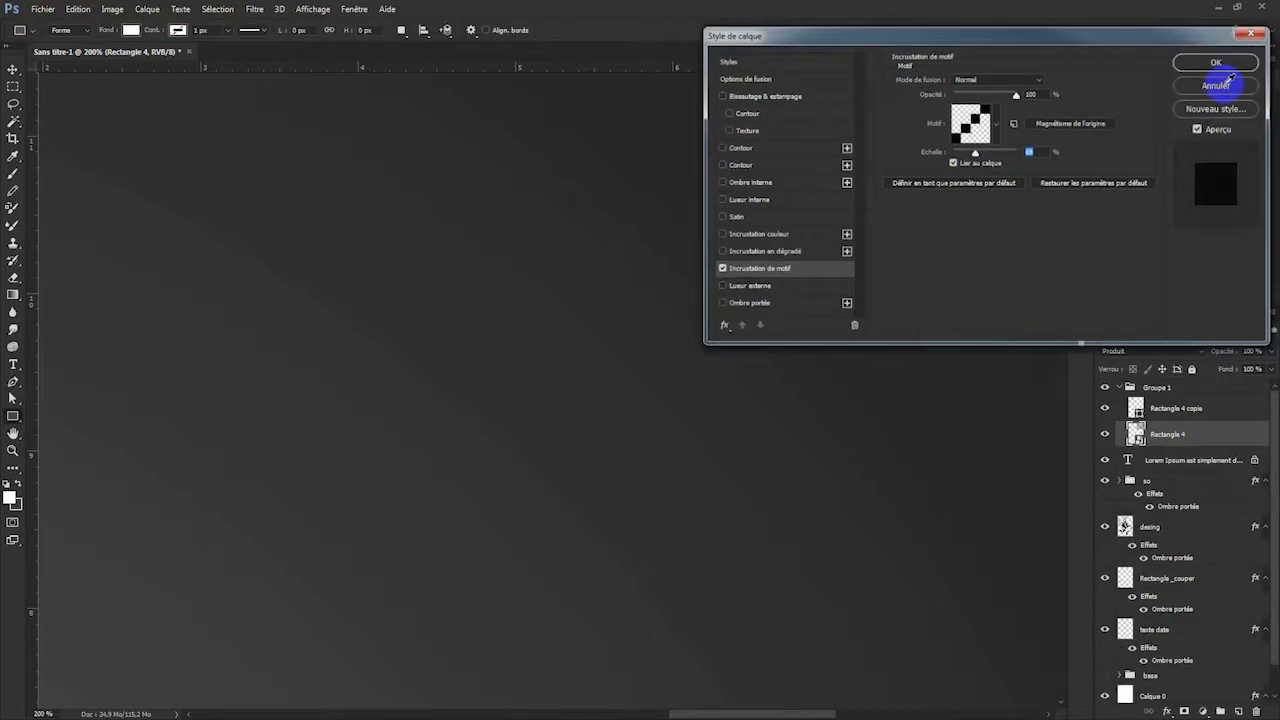
click(1229, 80)
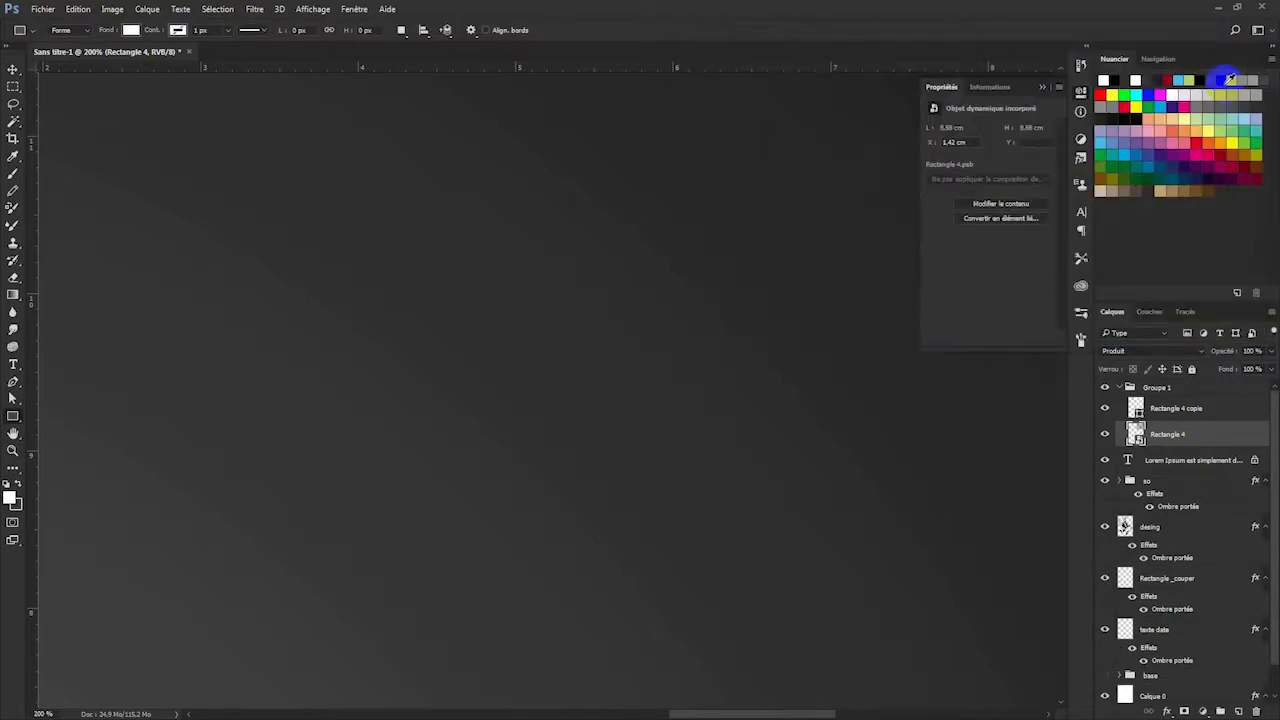
key(ctrl+alt+z)
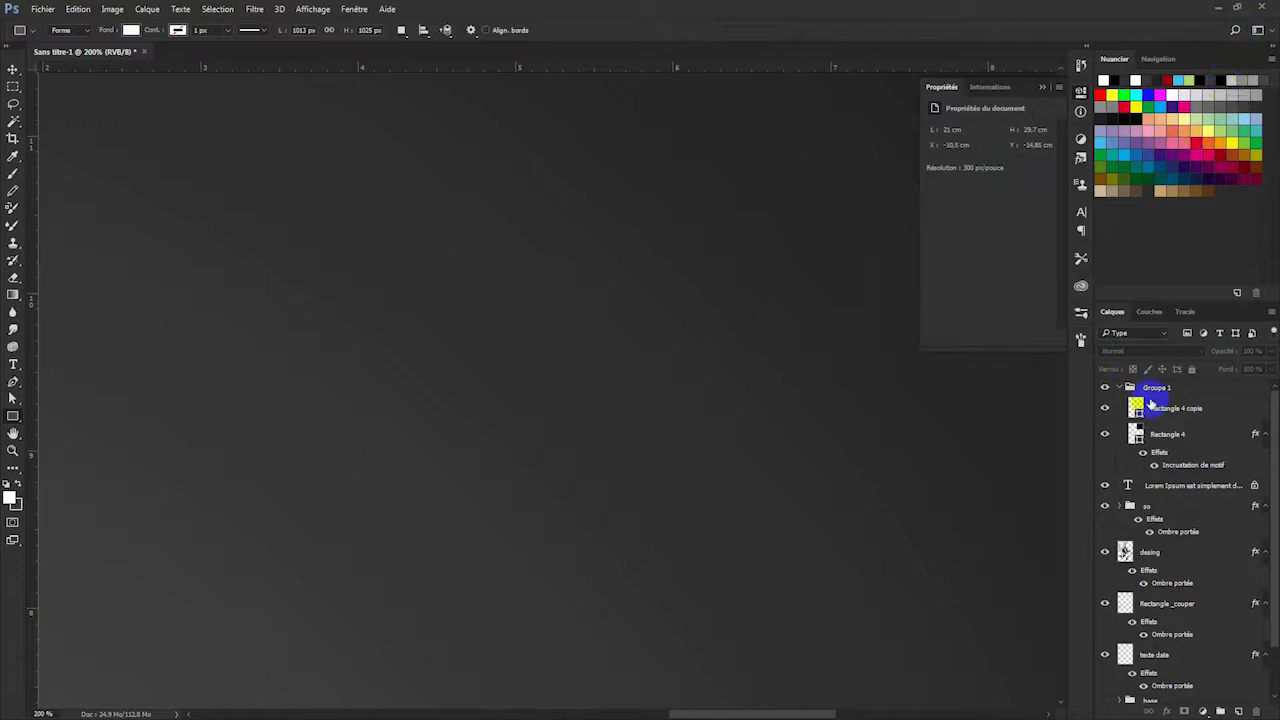
Duplicate the Rectangle 4 layer and convert the copy to a smart object.
click(1162, 445)
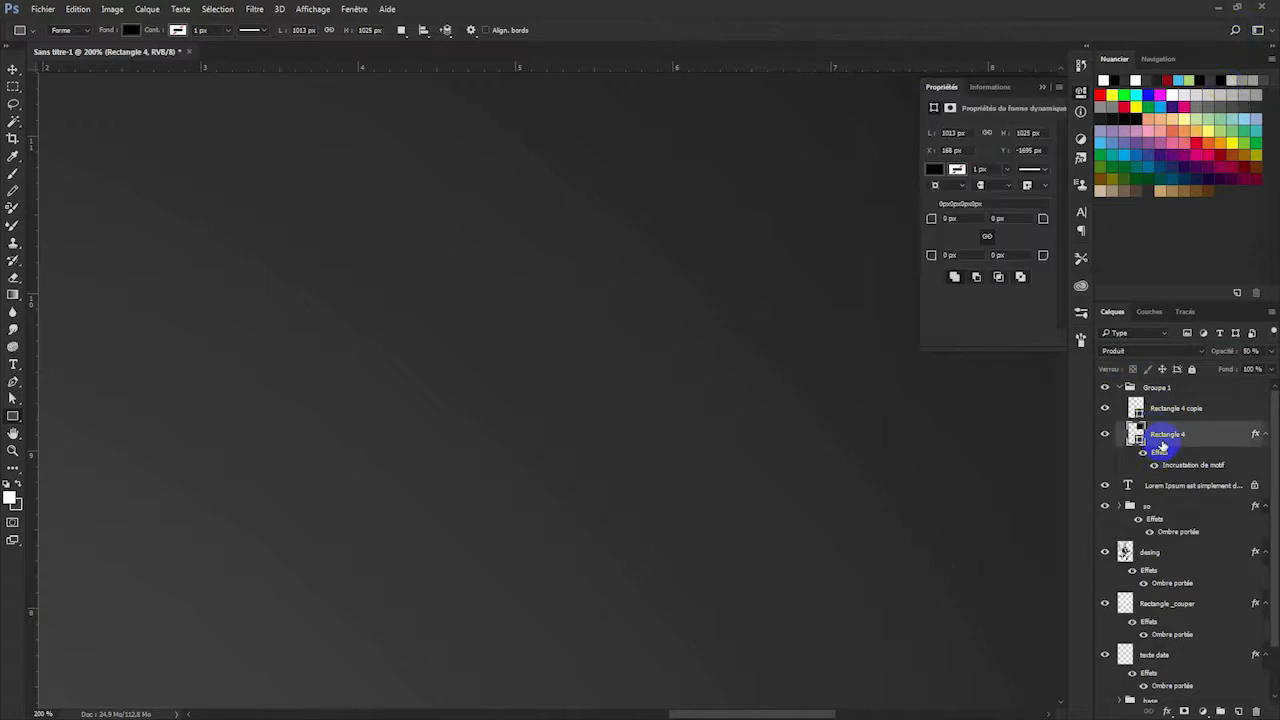
key(ctrl+j)
right_click(1196, 445)
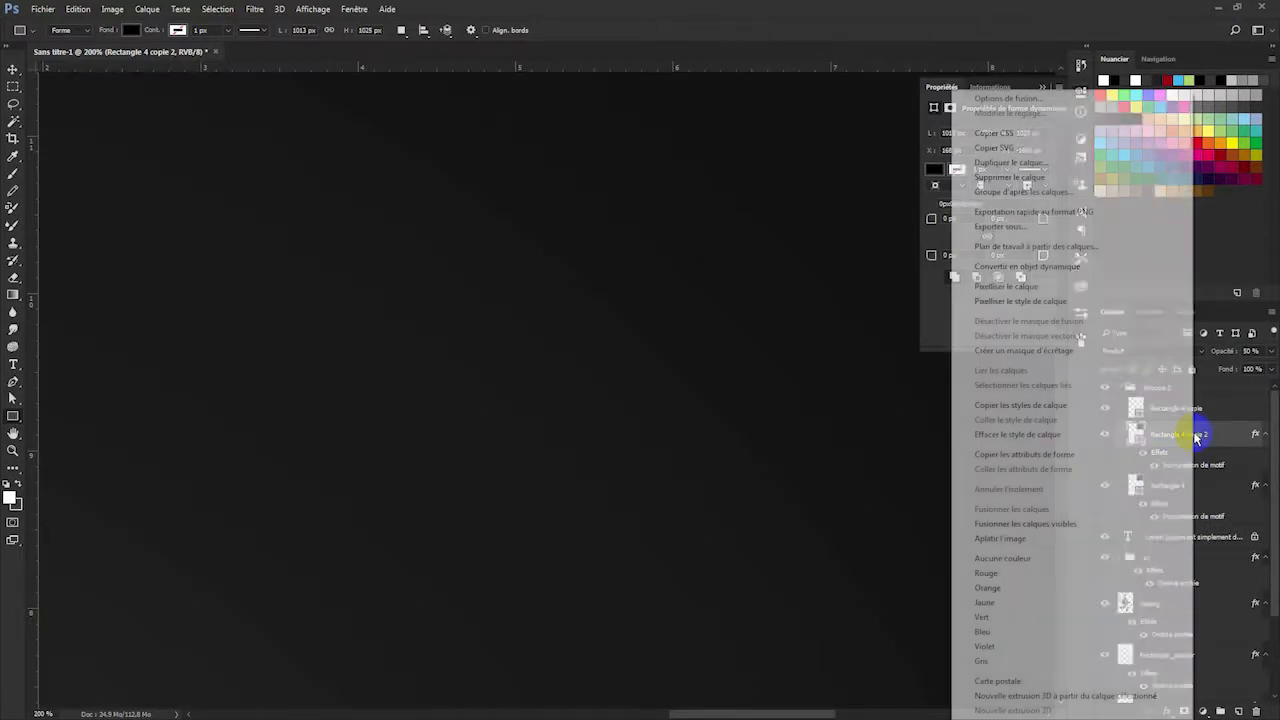
click(1039, 268)
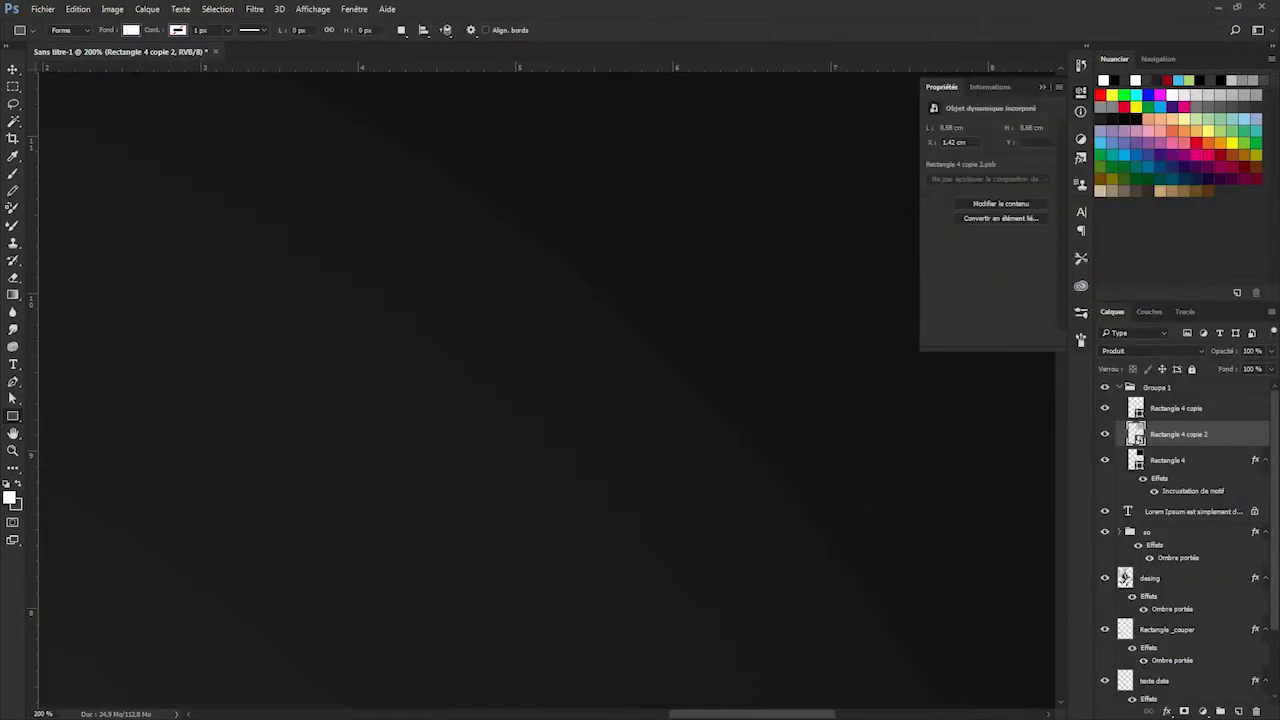
Add a pattern overlay in Normal mode at 100 % opacity with an enlarged pattern scale to the smart object copy.
double_click(1256, 438)
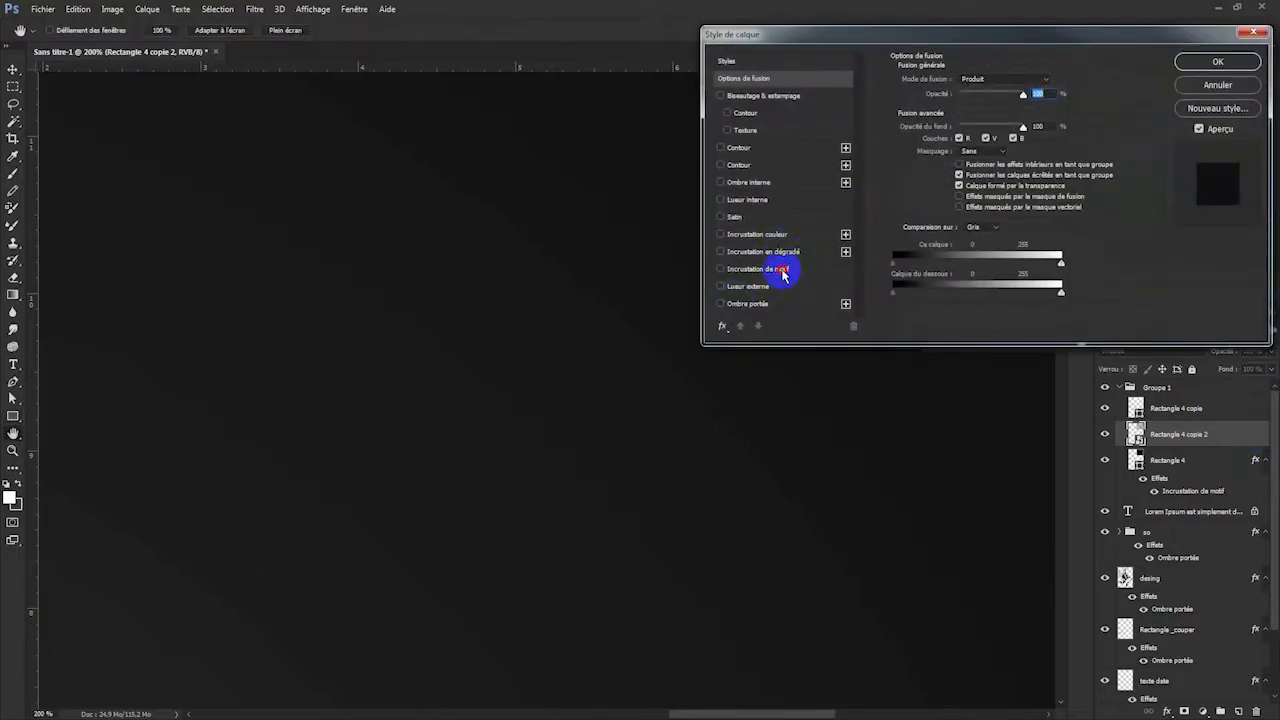
click(783, 275)
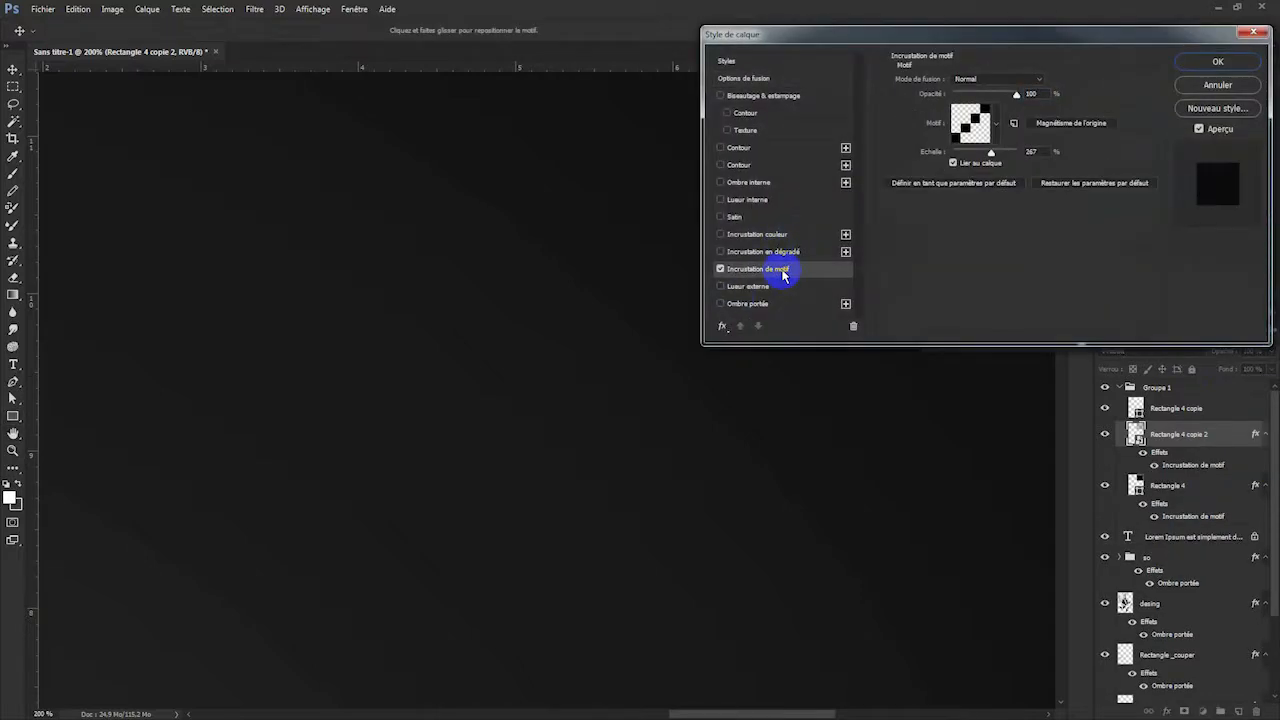
click(1025, 80)
click(1025, 80)
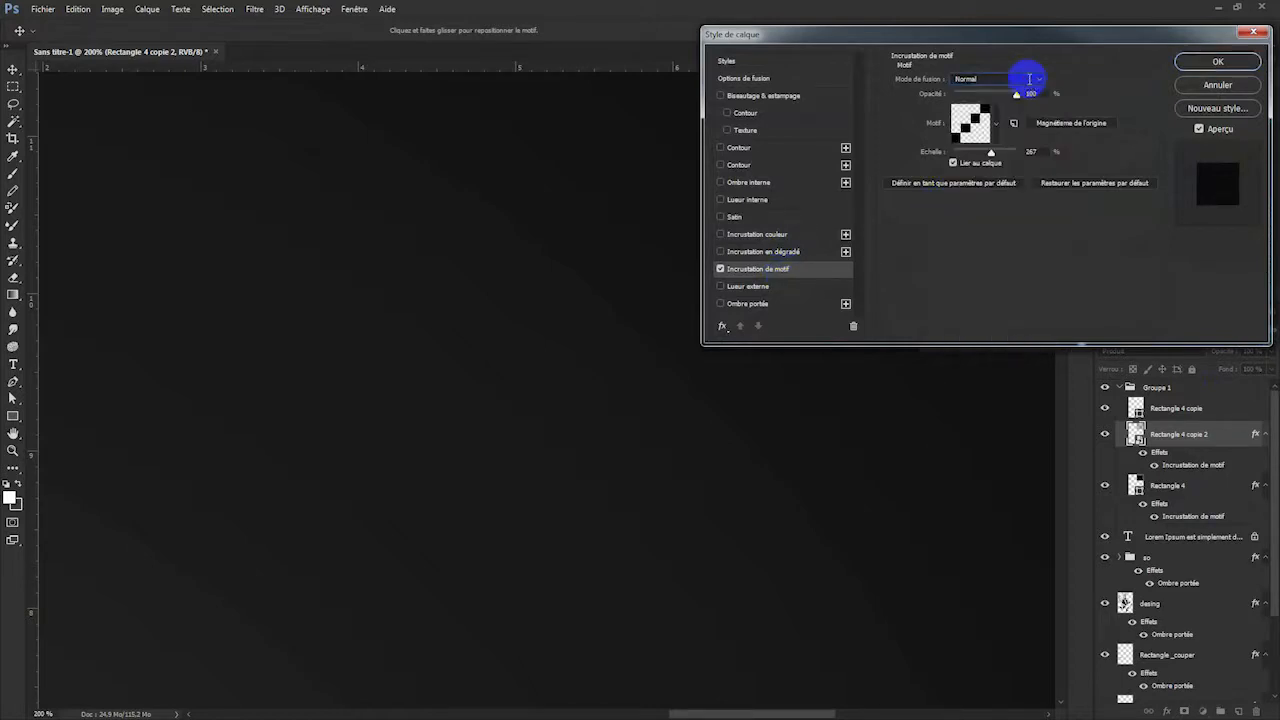
drag(999, 158, 1032, 157)
click(1218, 61)
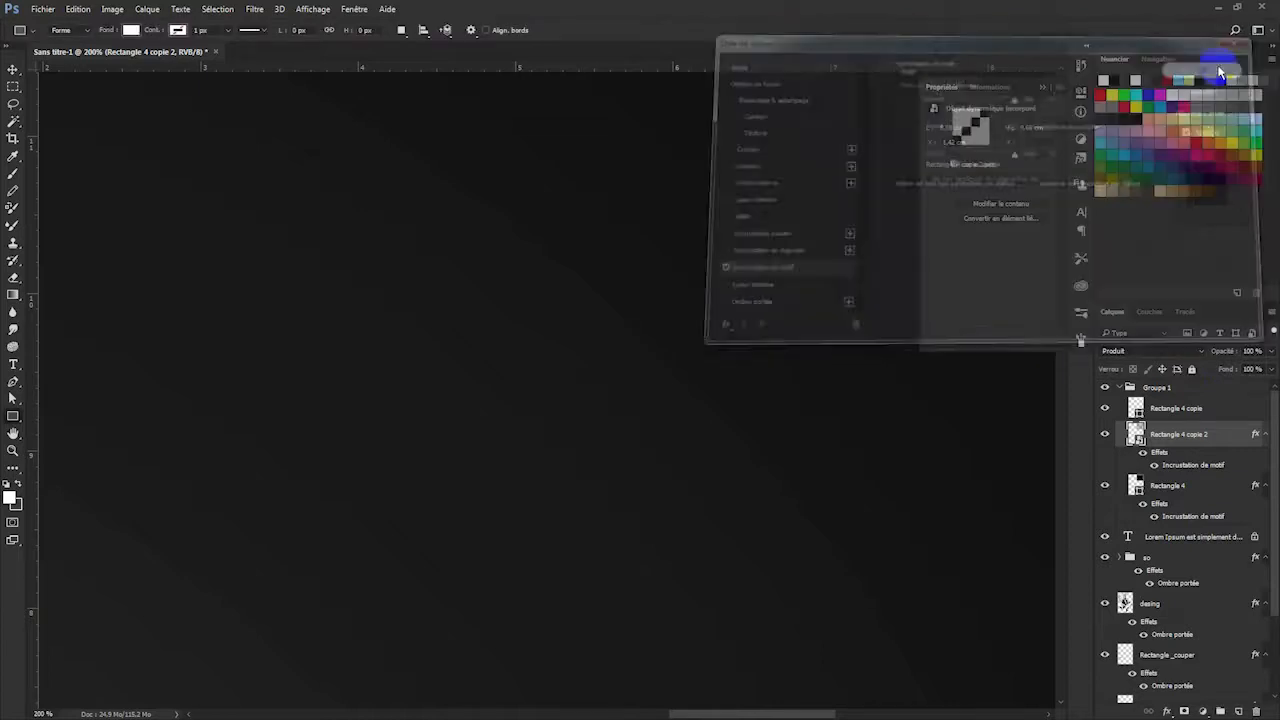
Delete the pattern-overlaid smart object copy of the rectangle.
key(ctrl+minus)
key(ctrl+minus)
drag(1222, 432, 1257, 711)
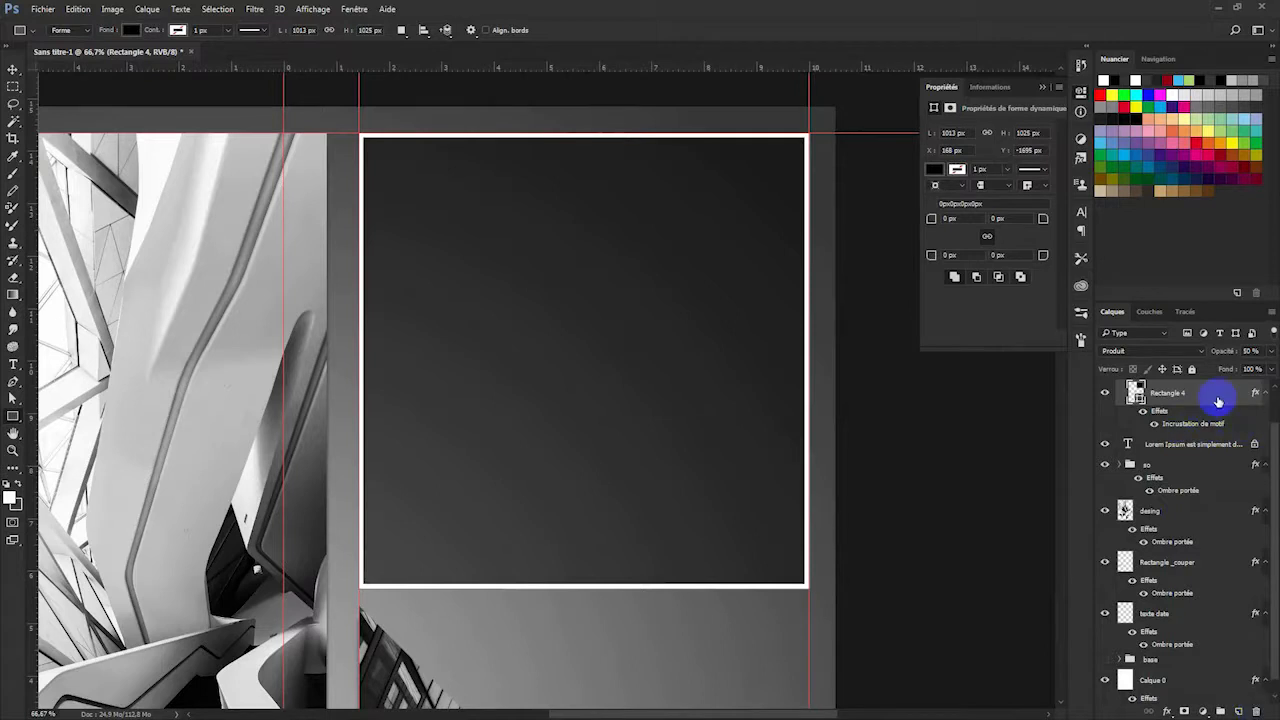
Set the Rectangle 4 layer's opacity to 100 % and duplicate the layer.
scroll(1219, 401, up, 1)
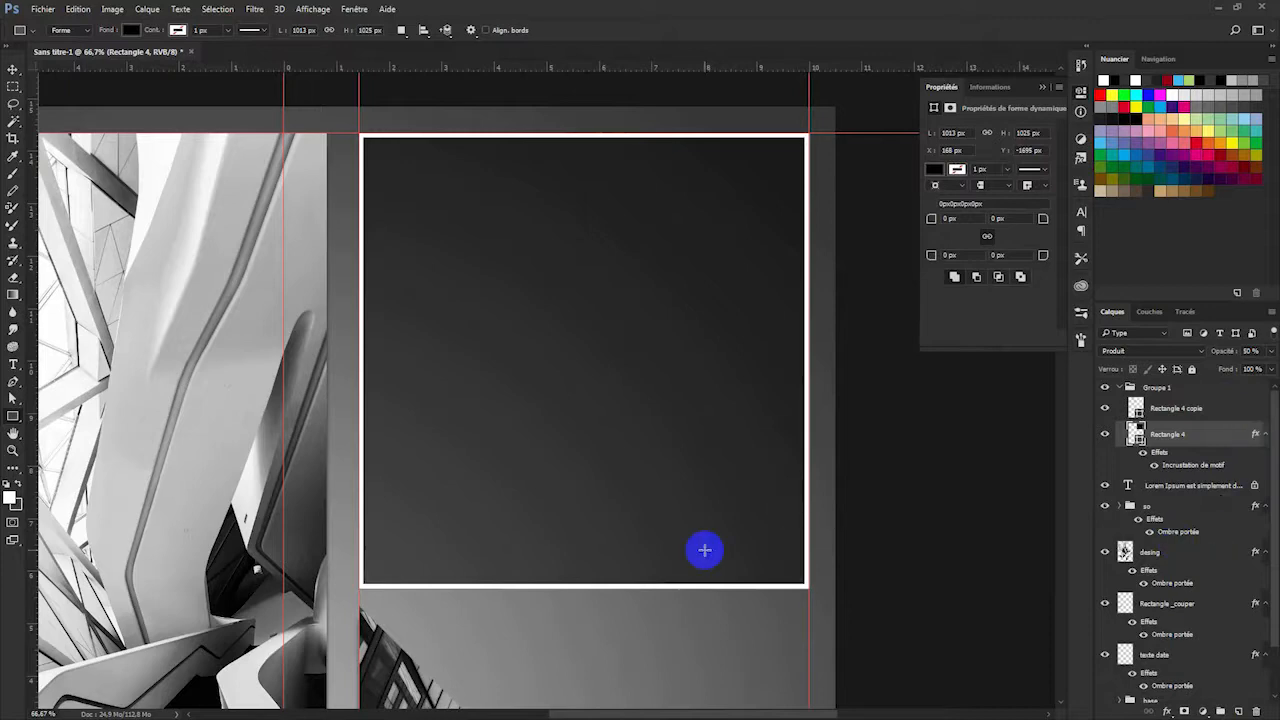
key(ctrl+minus)
key(ctrl+minus)
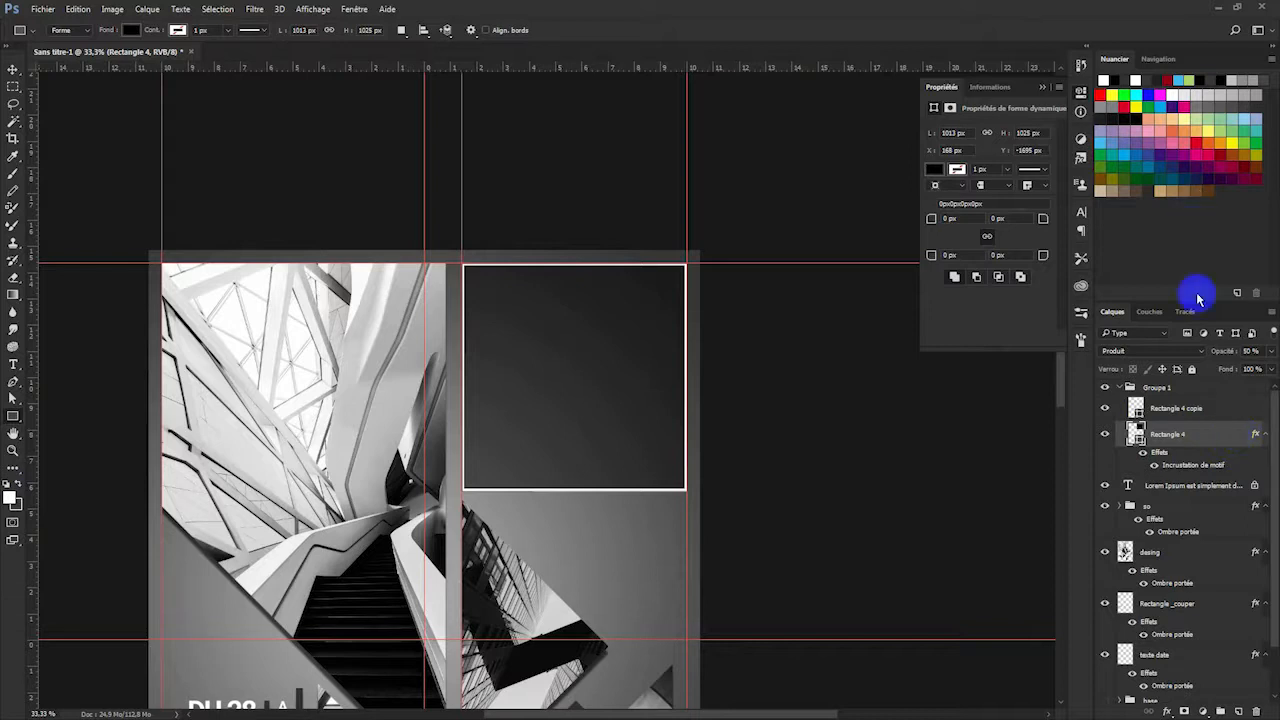
drag(1214, 353, 1262, 353)
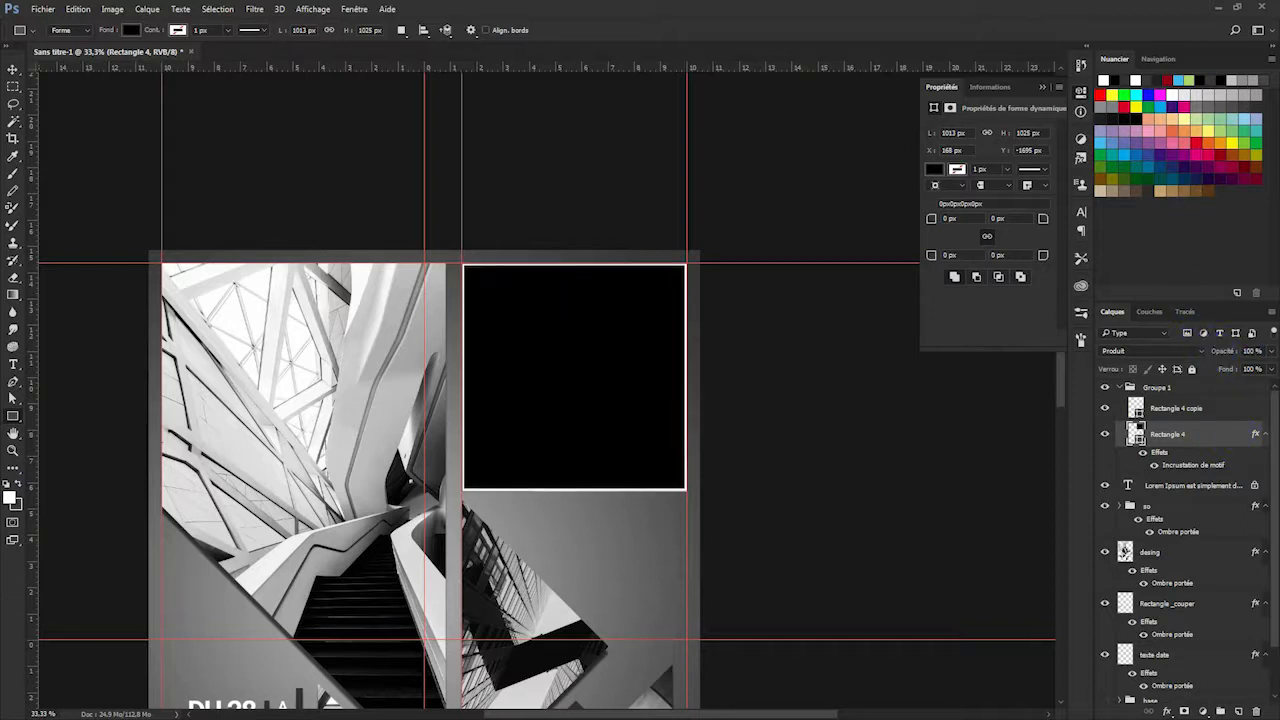
key(ctrl+j)
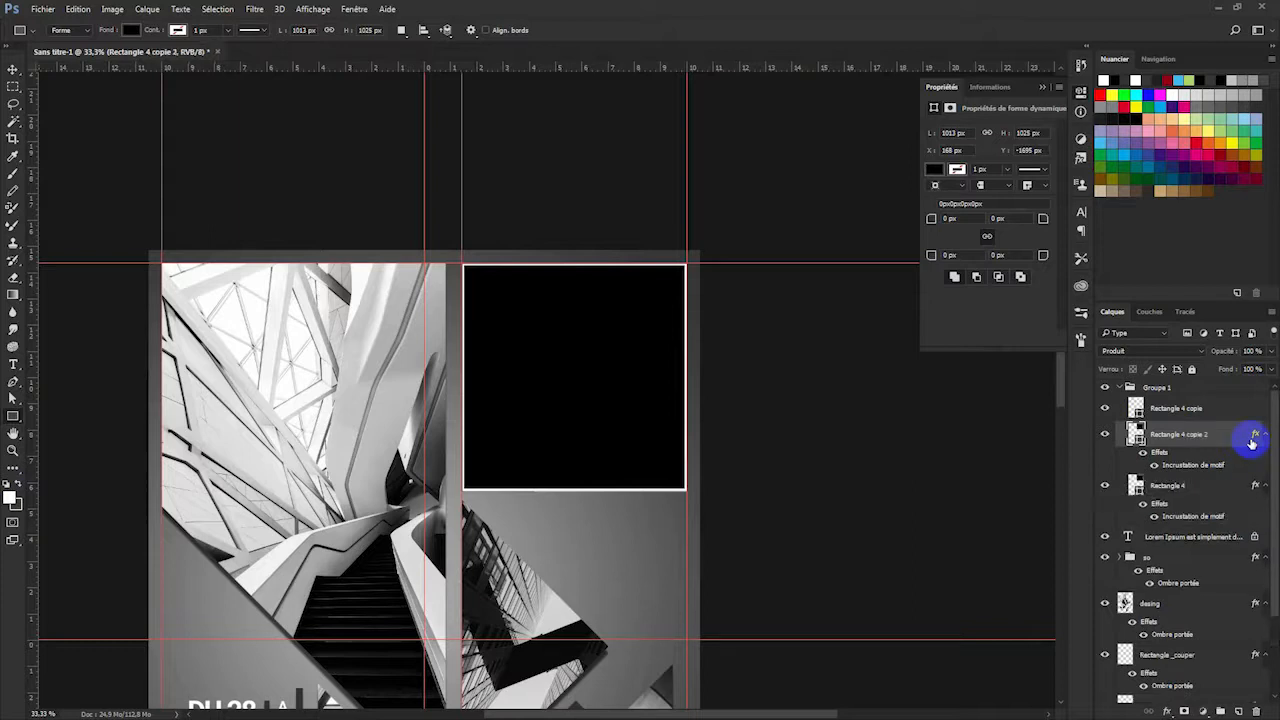
Replace the pattern overlay on the Rectangle 4 copie 2 layer with a Normal colour overlay at 100 % opacity.
double_click(1143, 448)
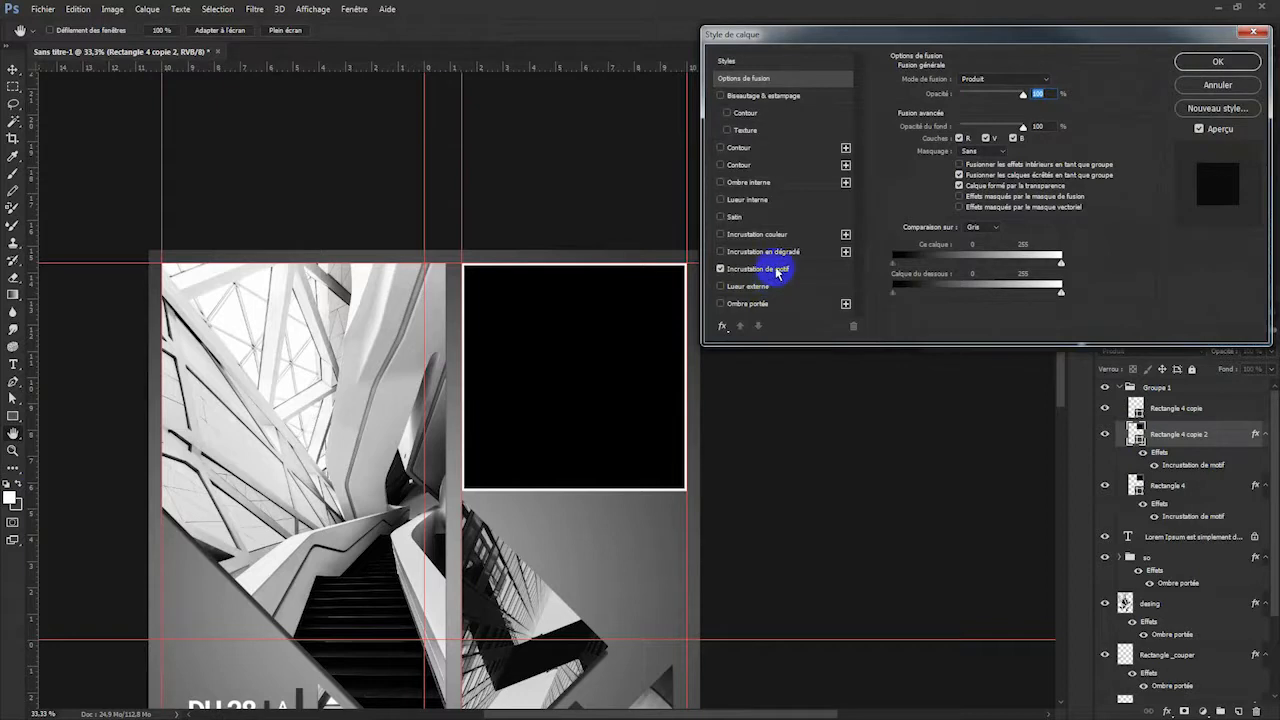
click(720, 269)
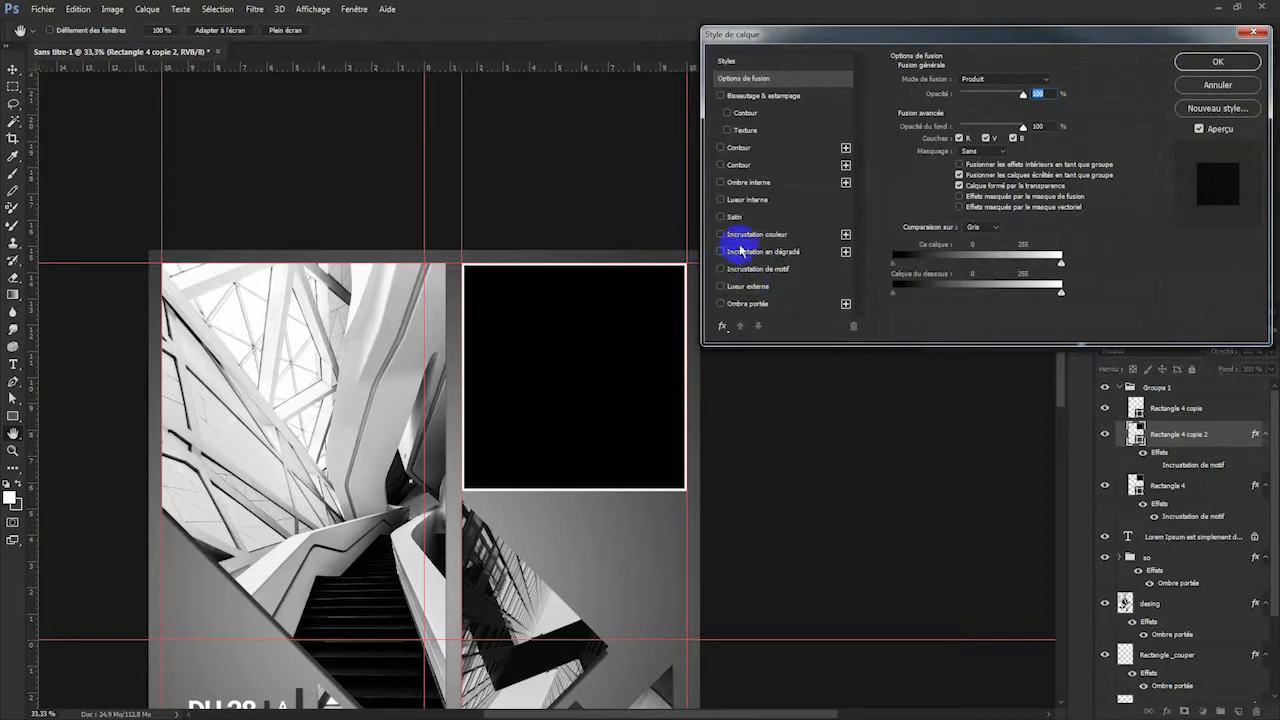
click(752, 234)
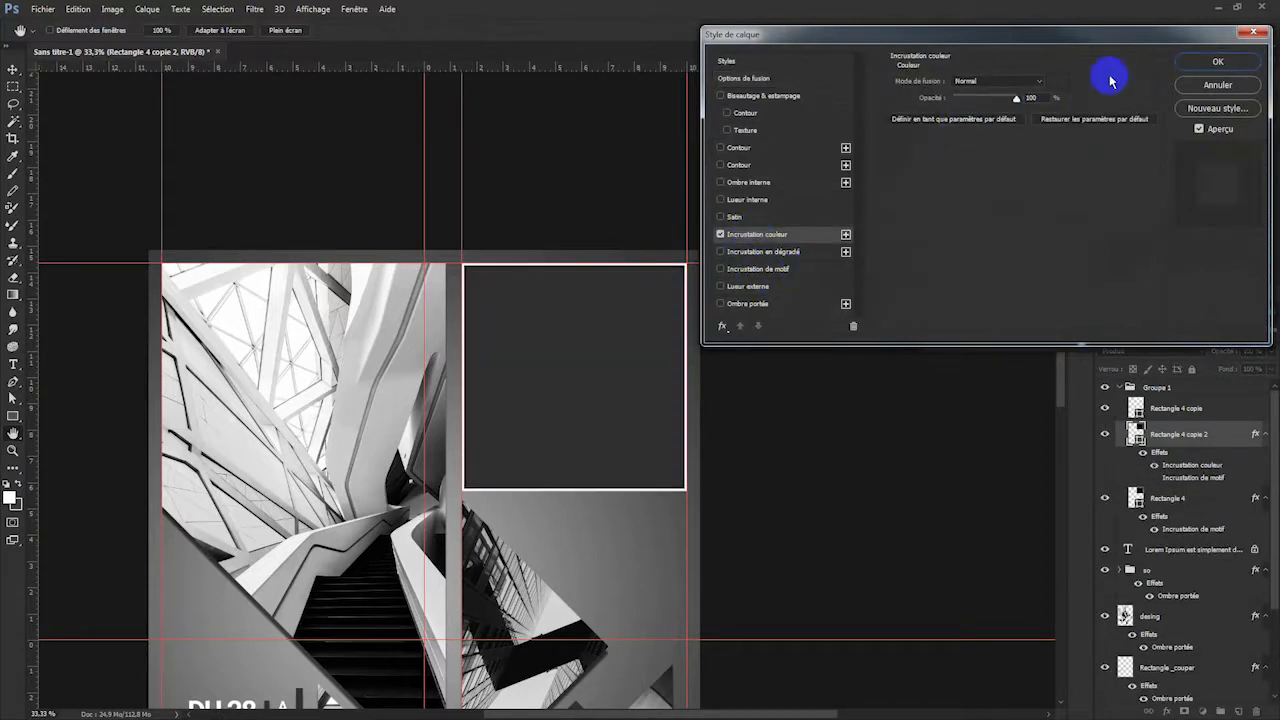
click(1216, 62)
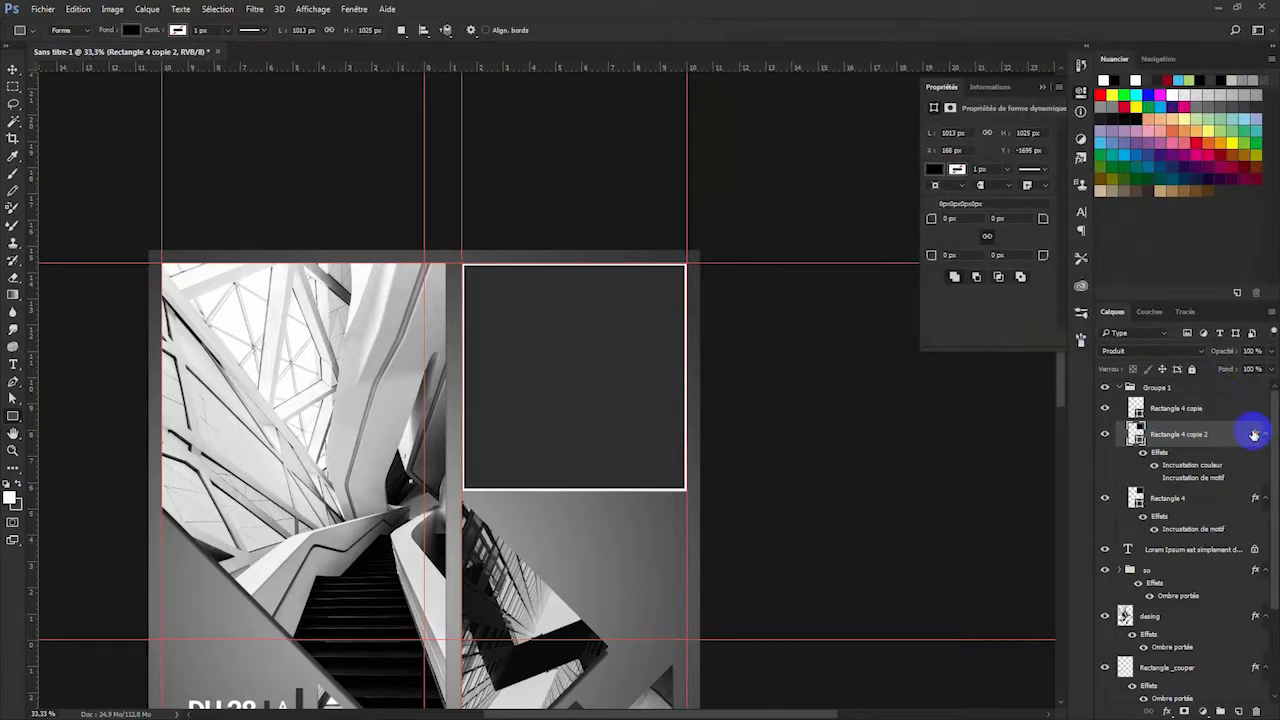
double_click(1254, 435)
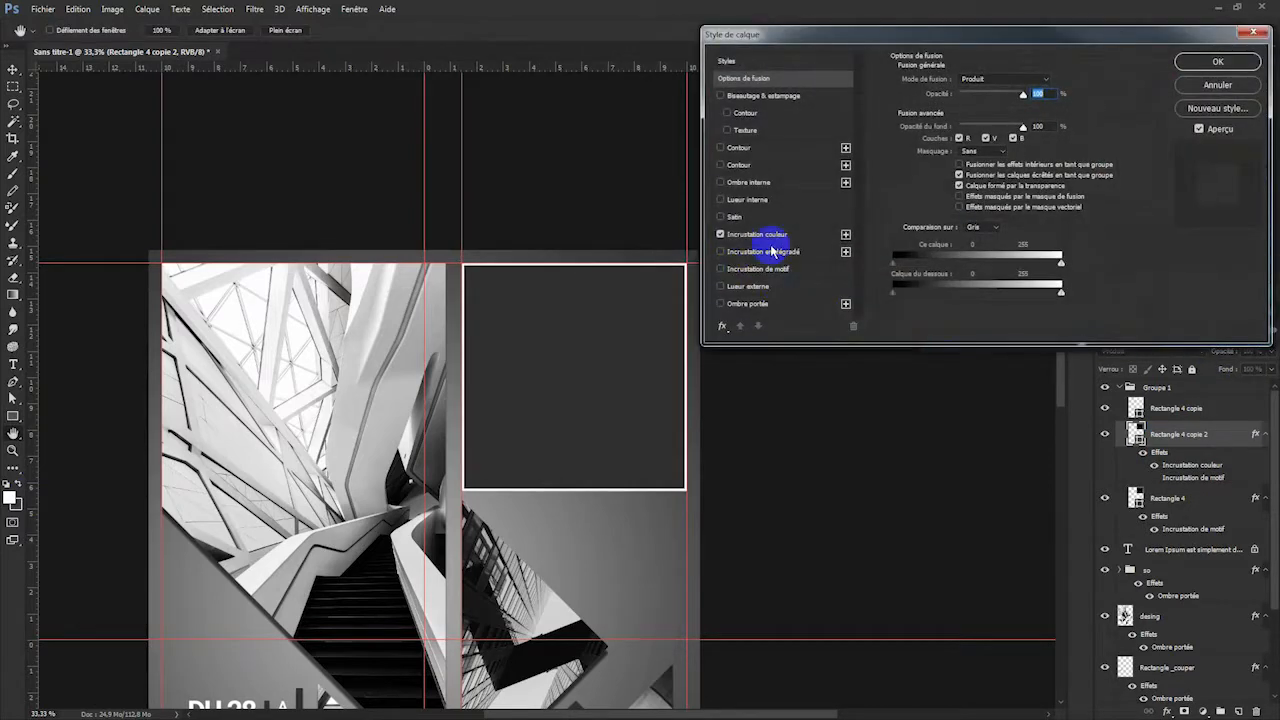
click(1222, 66)
Convert the Rectangle 4 copie 2 layer to a smart object, then rasterize it into a pixel layer.
right_click(1220, 440)
click(980, 266)
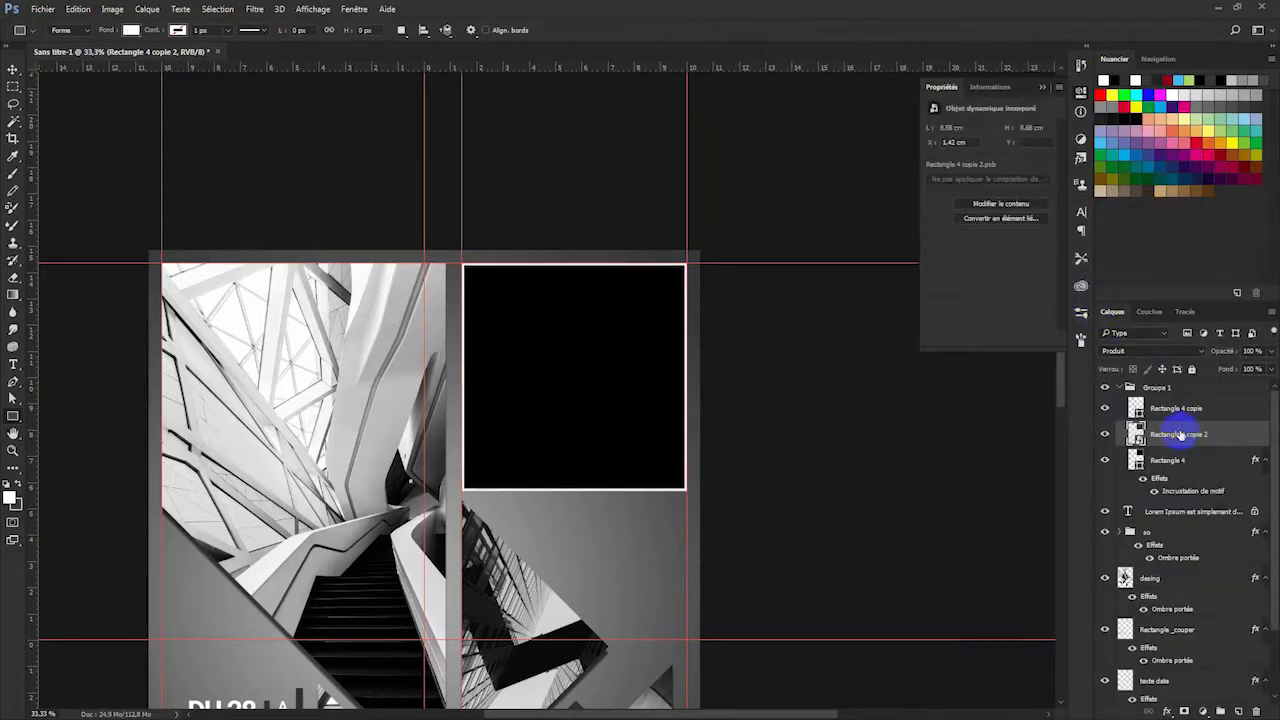
right_click(1180, 435)
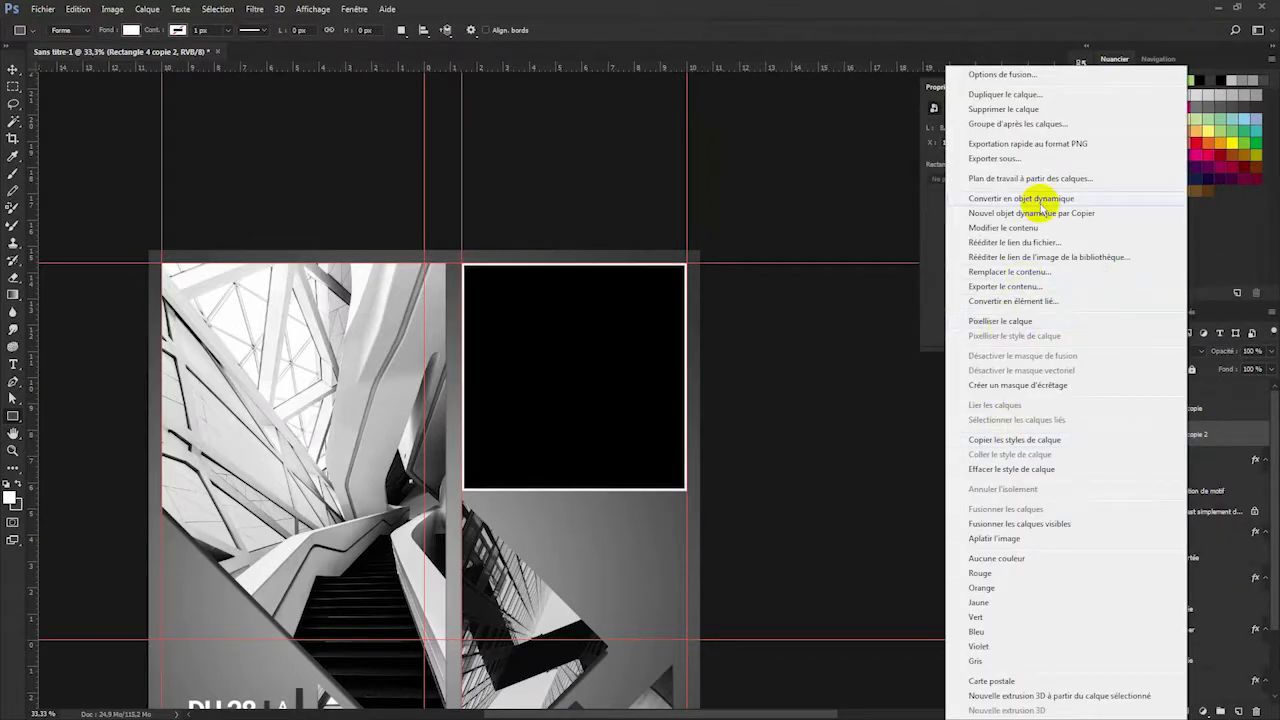
click(1223, 428)
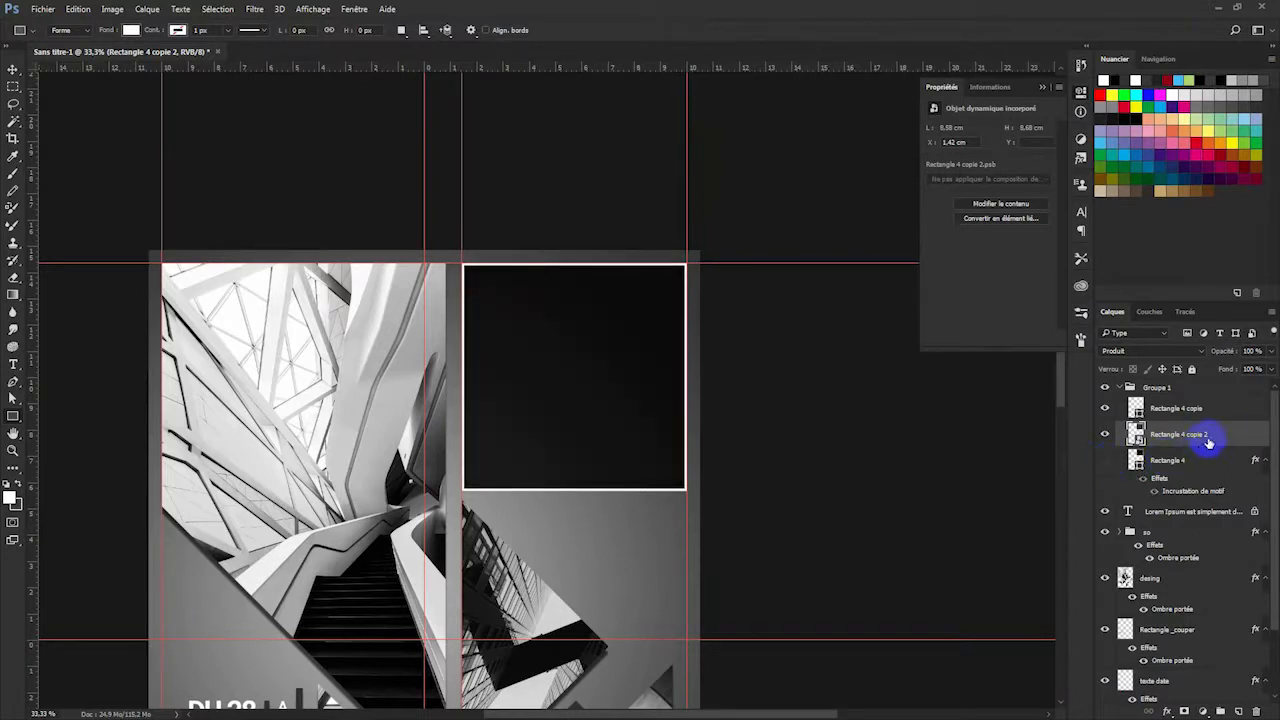
right_click(1241, 441)
click(1062, 323)
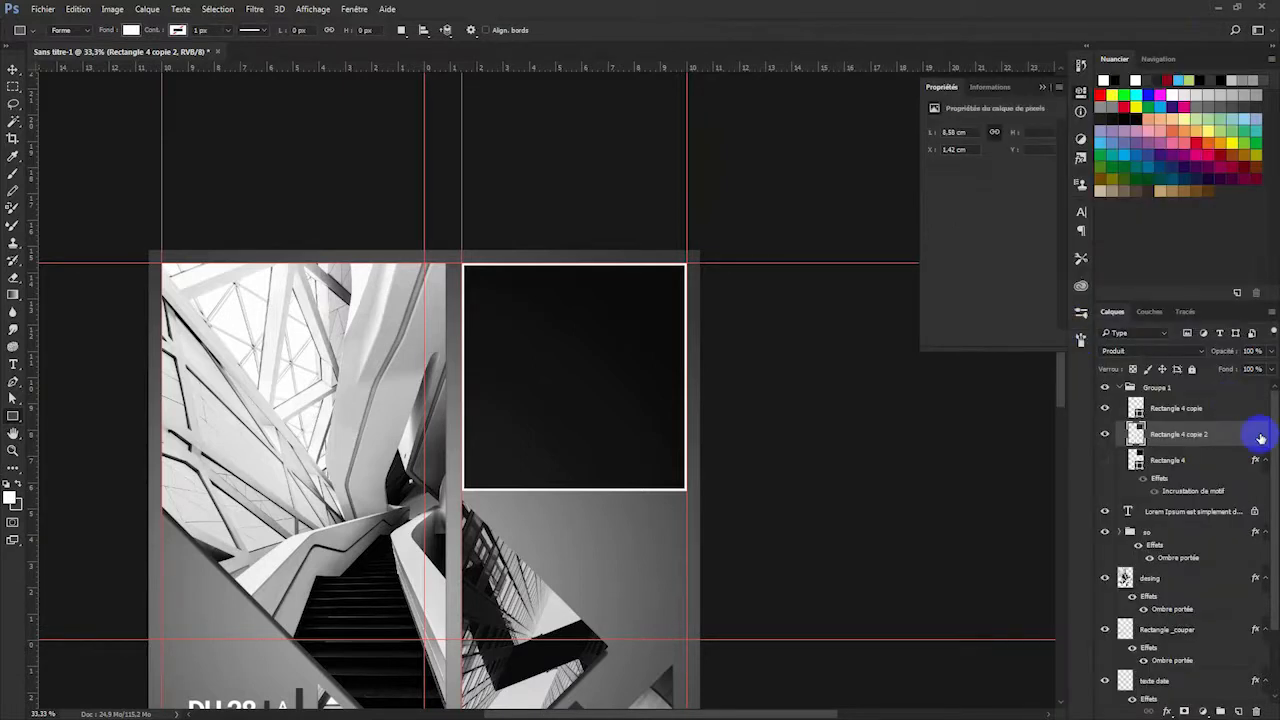
Add a Normal pattern overlay at 100 % opacity and 267 % scale to the rasterized Rectangle 4 copie 2 layer.
double_click(1262, 438)
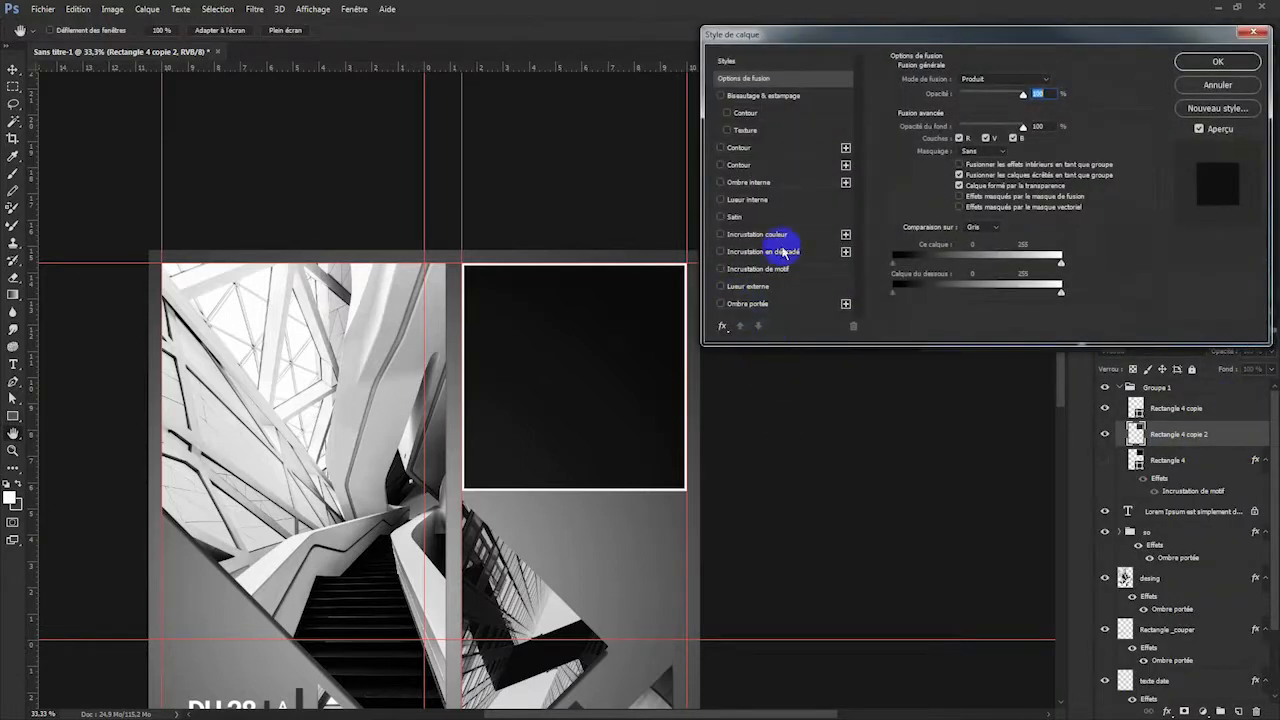
click(774, 272)
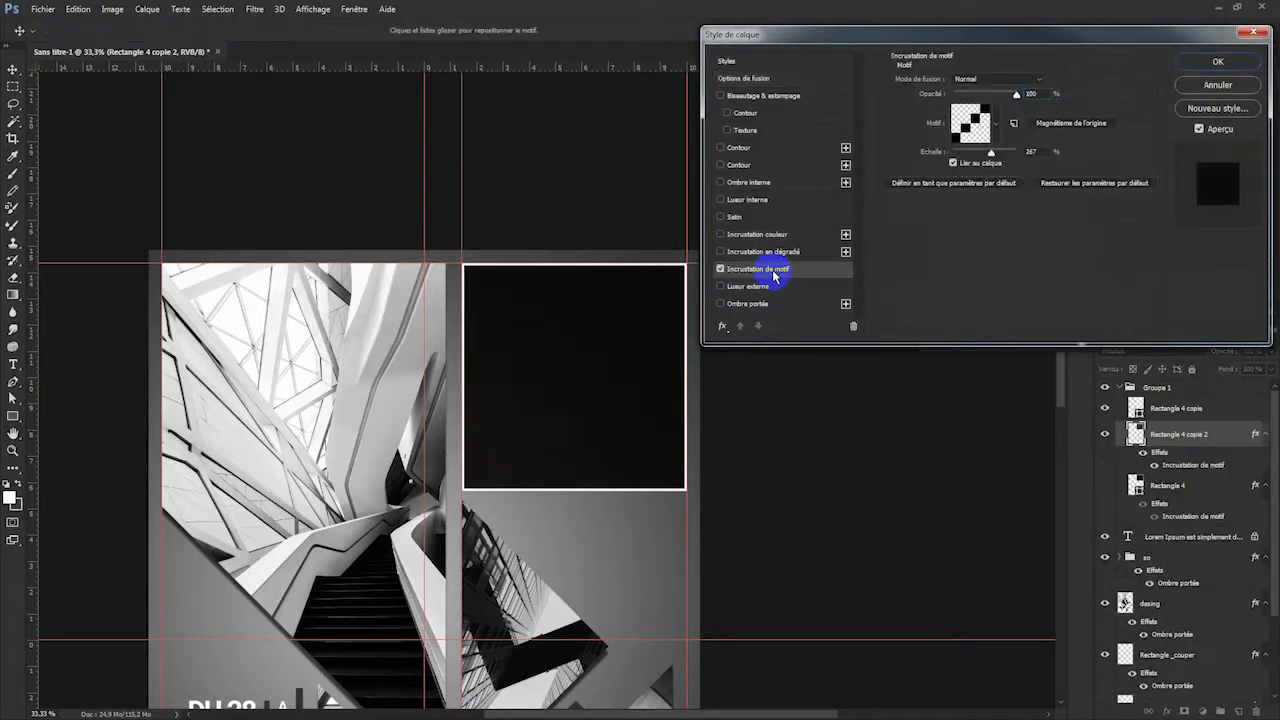
click(1221, 62)
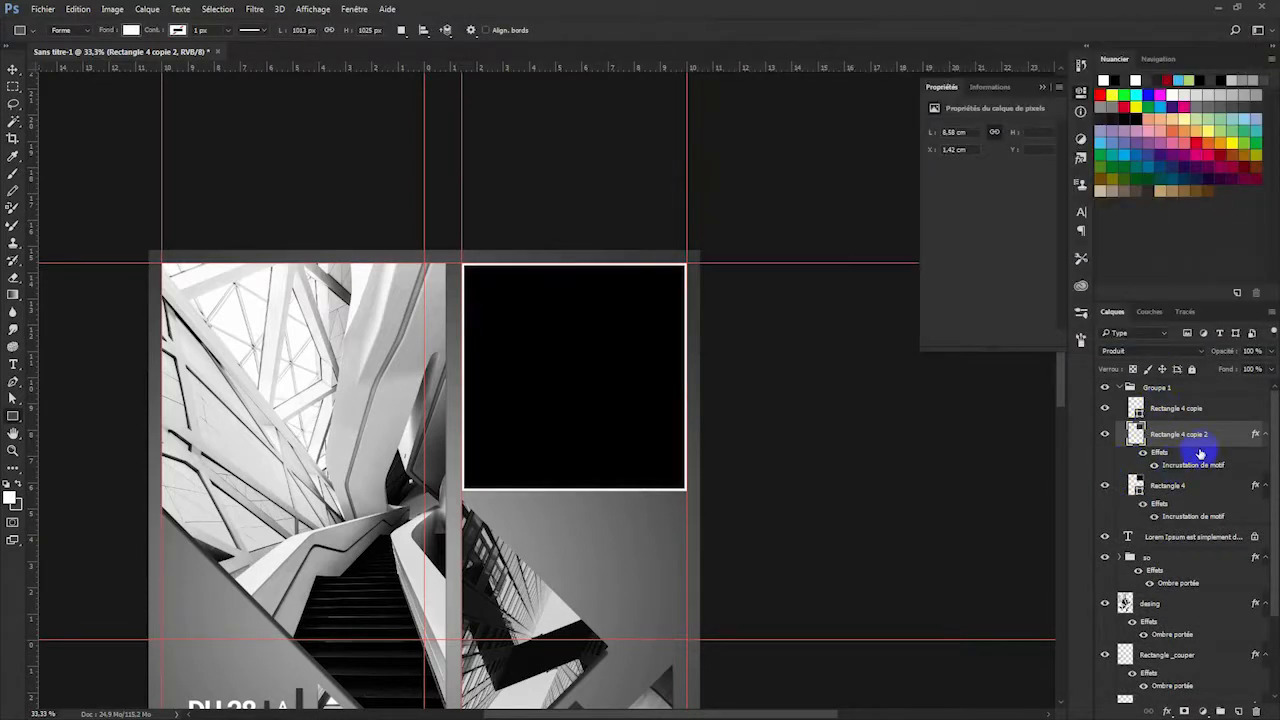
Set the Rectangle 4 copie 2 layer's blending mode to Incrustation and reduce its opacity.
click(1200, 350)
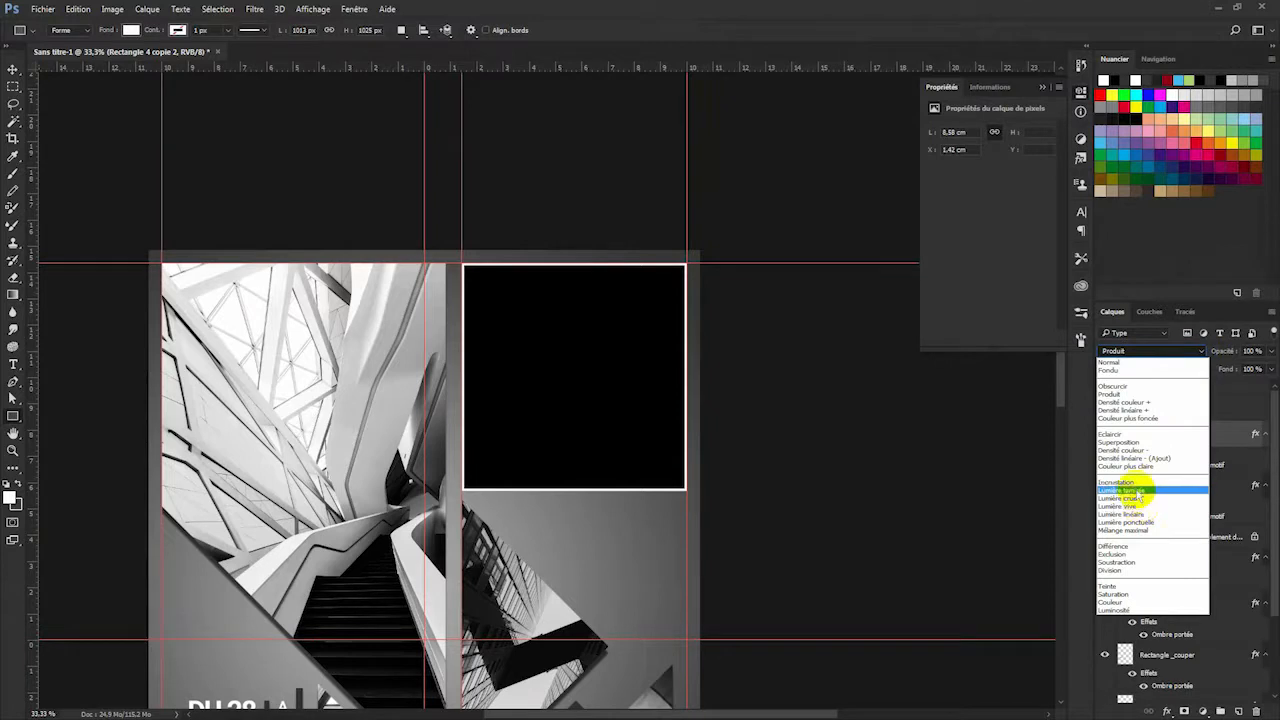
click(1133, 482)
click(1252, 351)
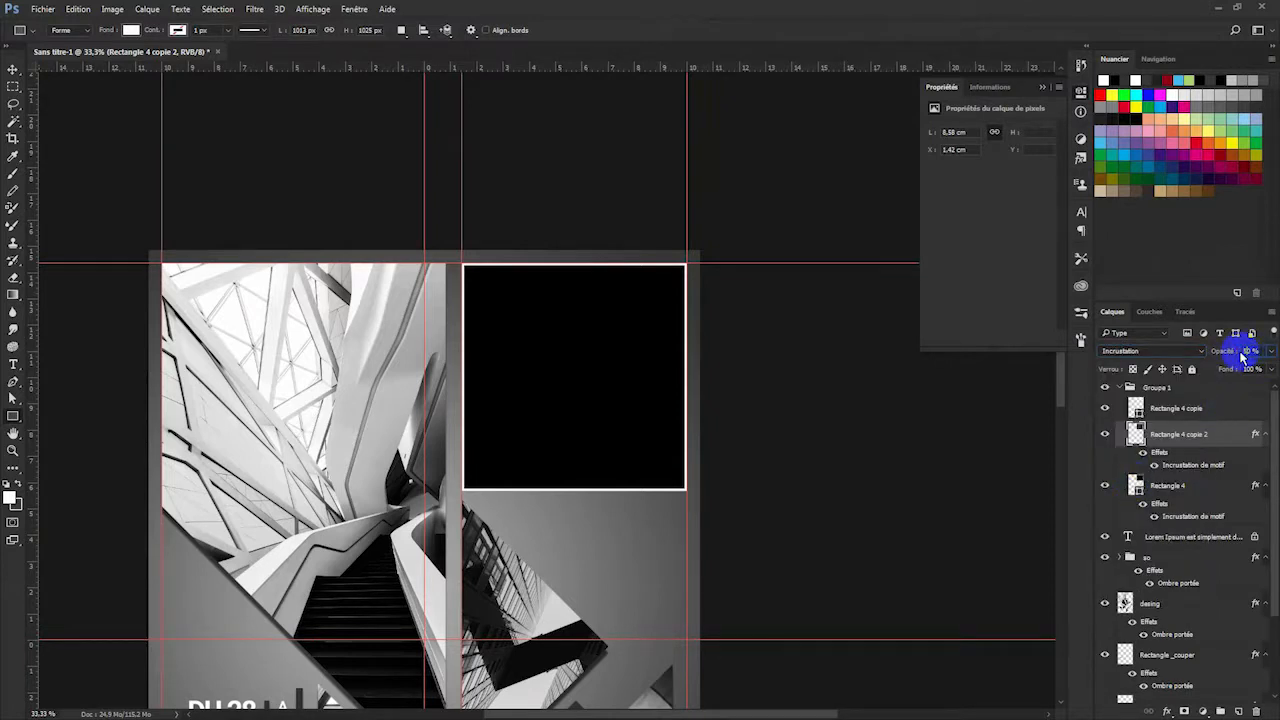
Try a lower opacity on the Rectangle 4 layer.
click(1224, 490)
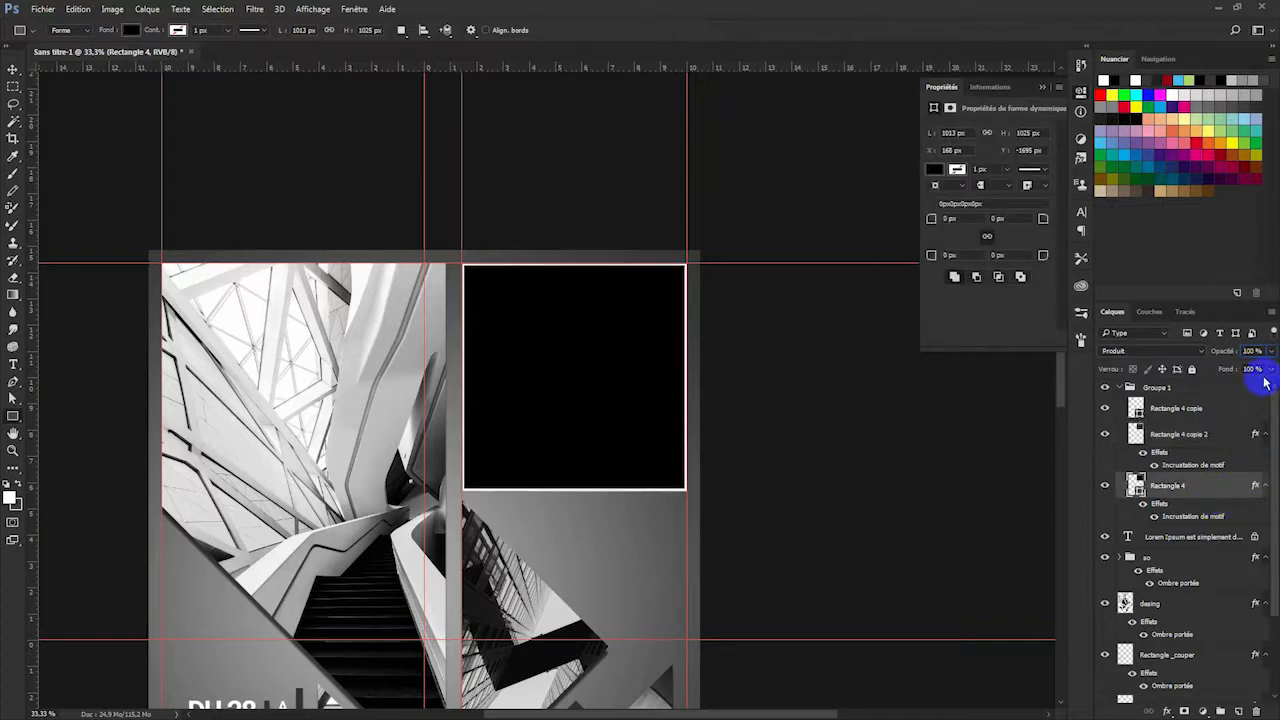
text(50)
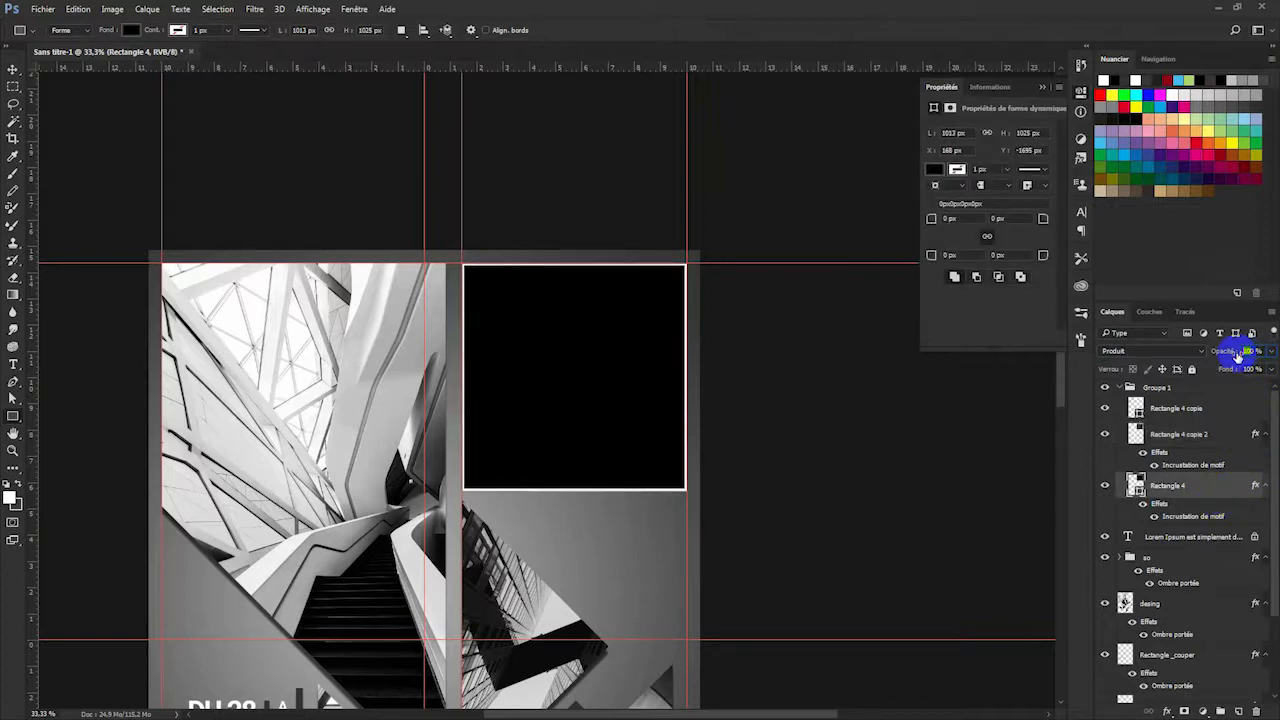
key(Return)
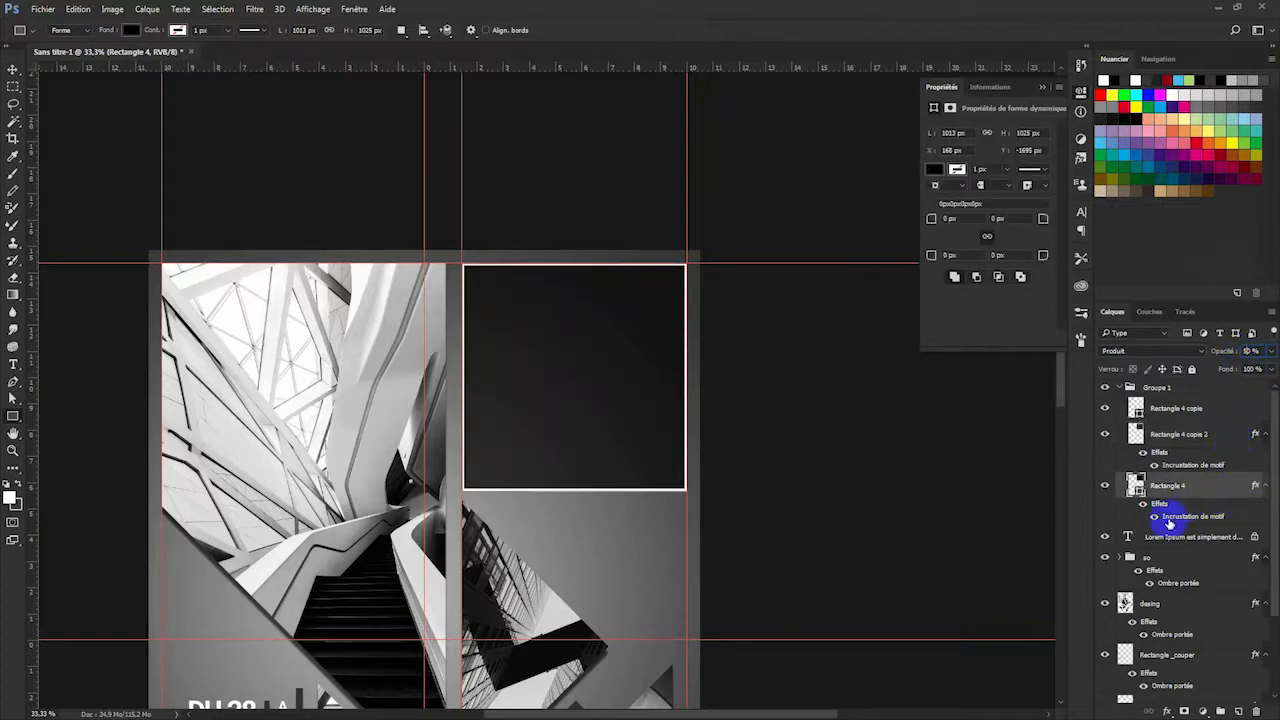
Hide the Rectangle 4 layer to check the look without it, and delete it from Groupe 1.
click(1107, 486)
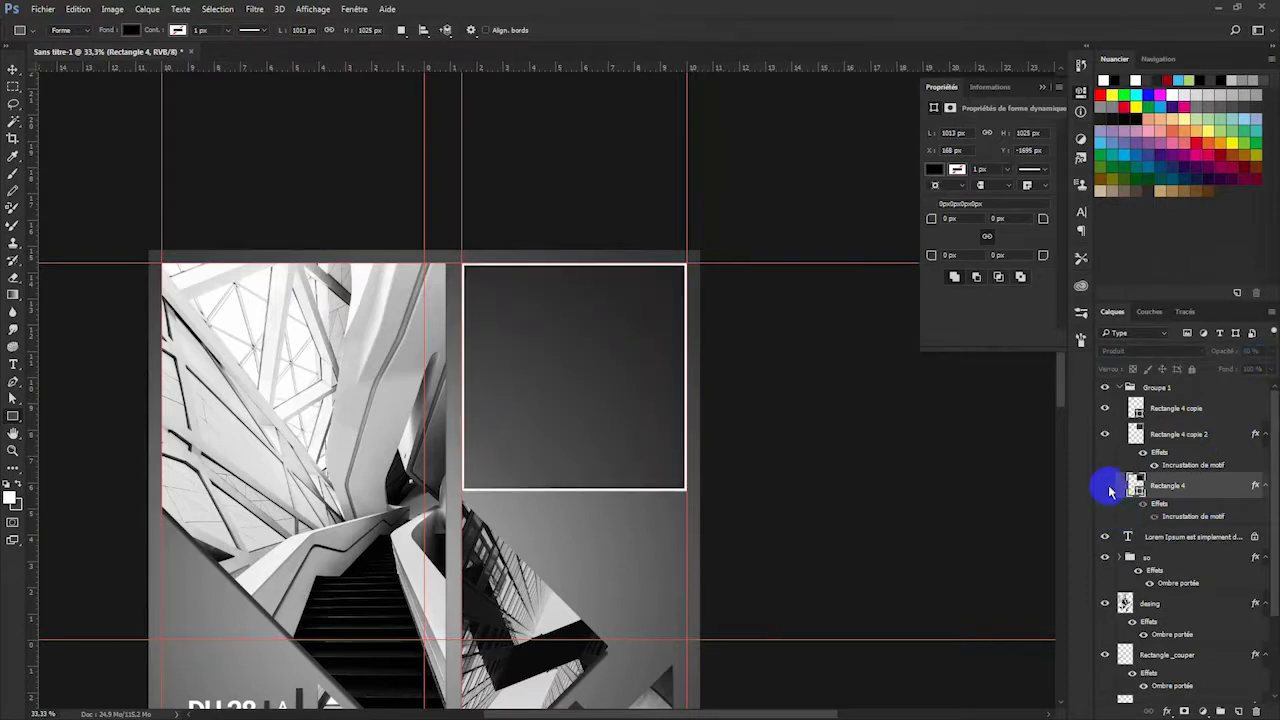
drag(1171, 486, 1256, 712)
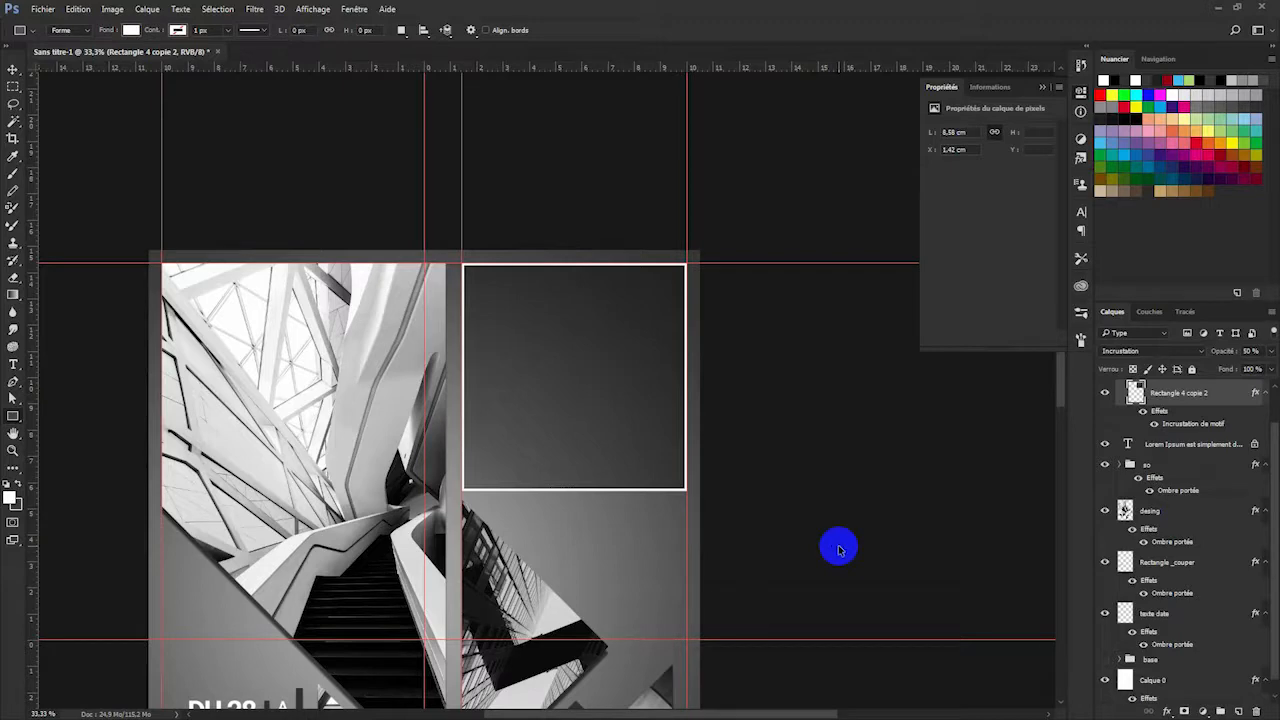
Add a white 10 pt Roboto Bold text layer reading "EXPOSITION DE PHOTOGRAPHIE D’ARCHITECTURE" near the upper edge of the white-outlined rectangle.
key(ctrl+plus)
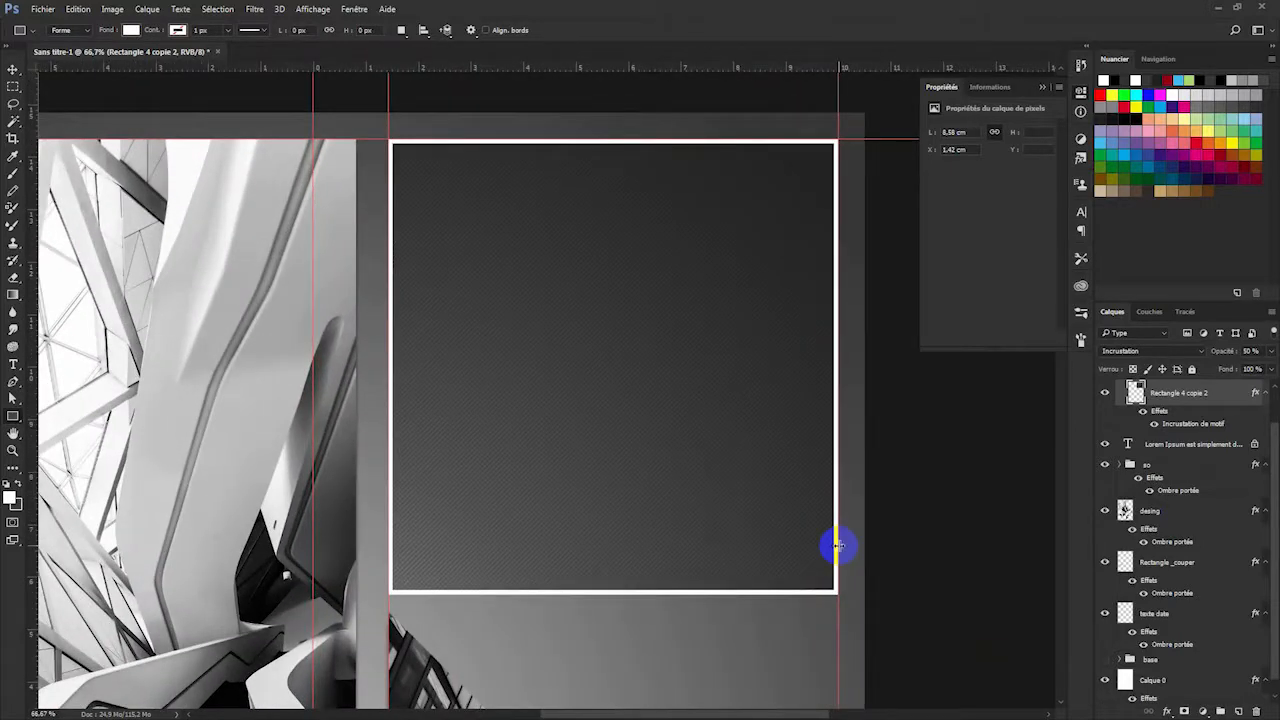
key(ctrl+plus)
drag(863, 491, 777, 431)
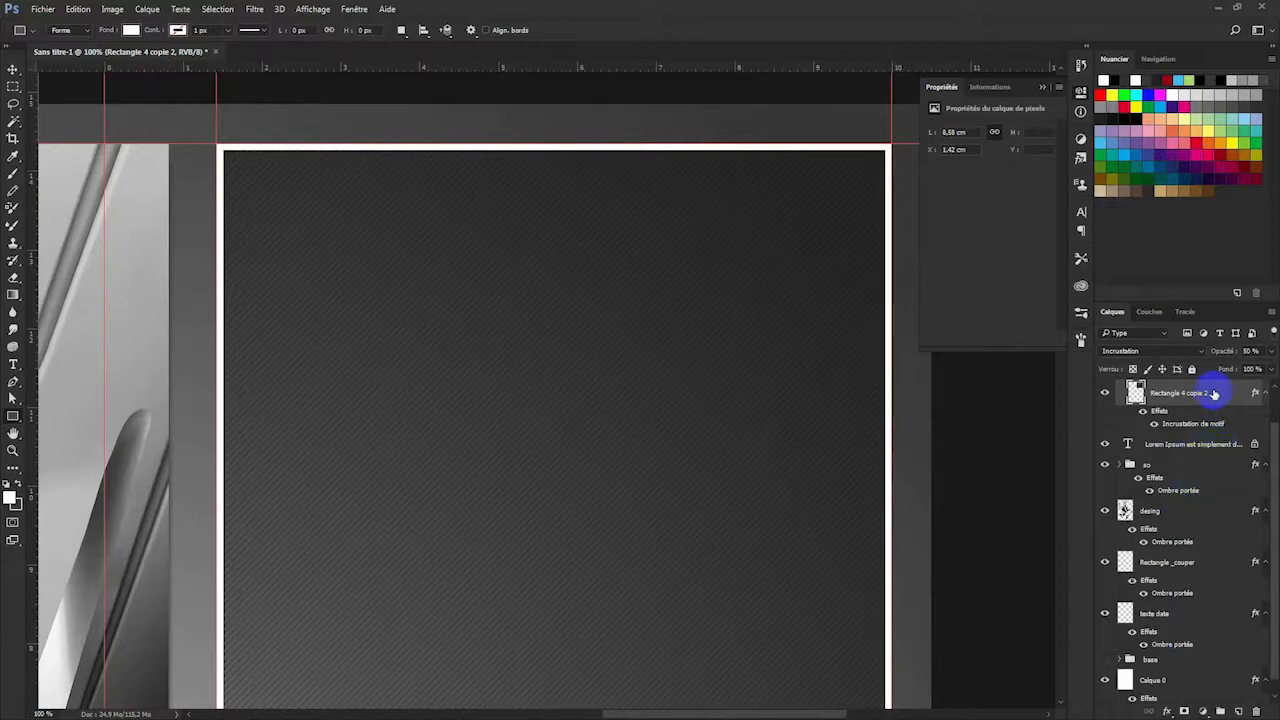
click(14, 364)
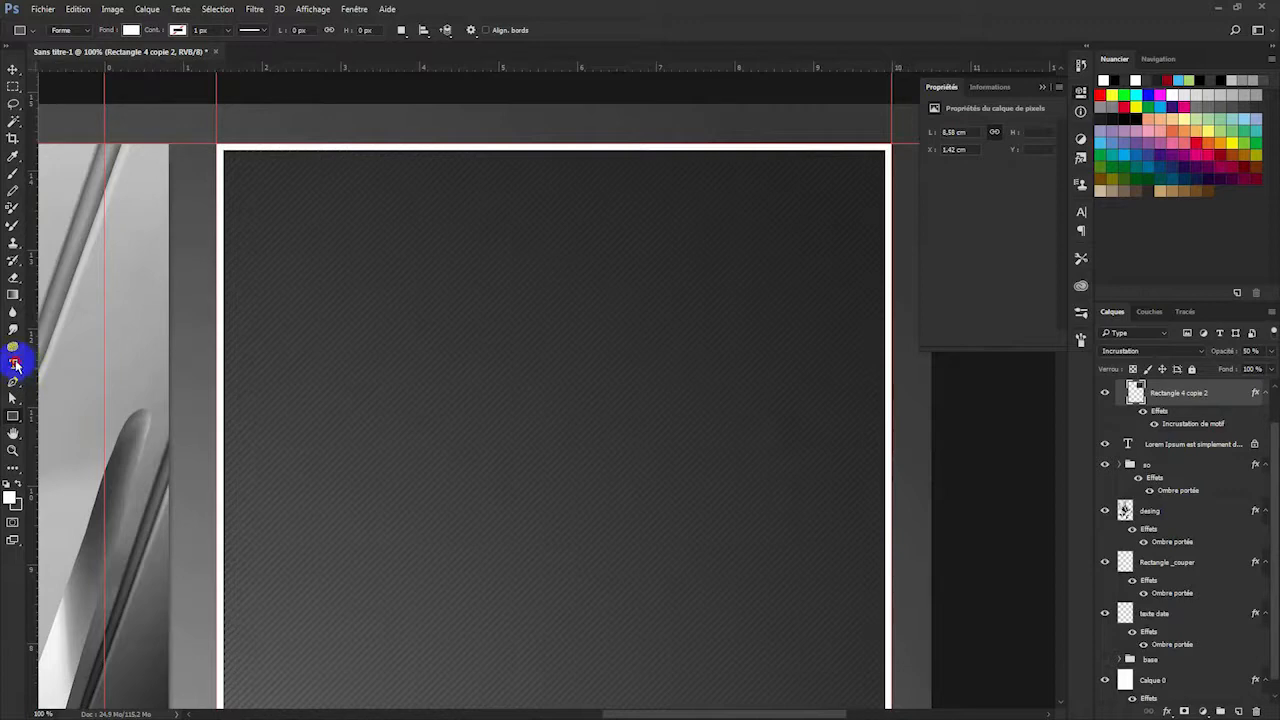
click(187, 214)
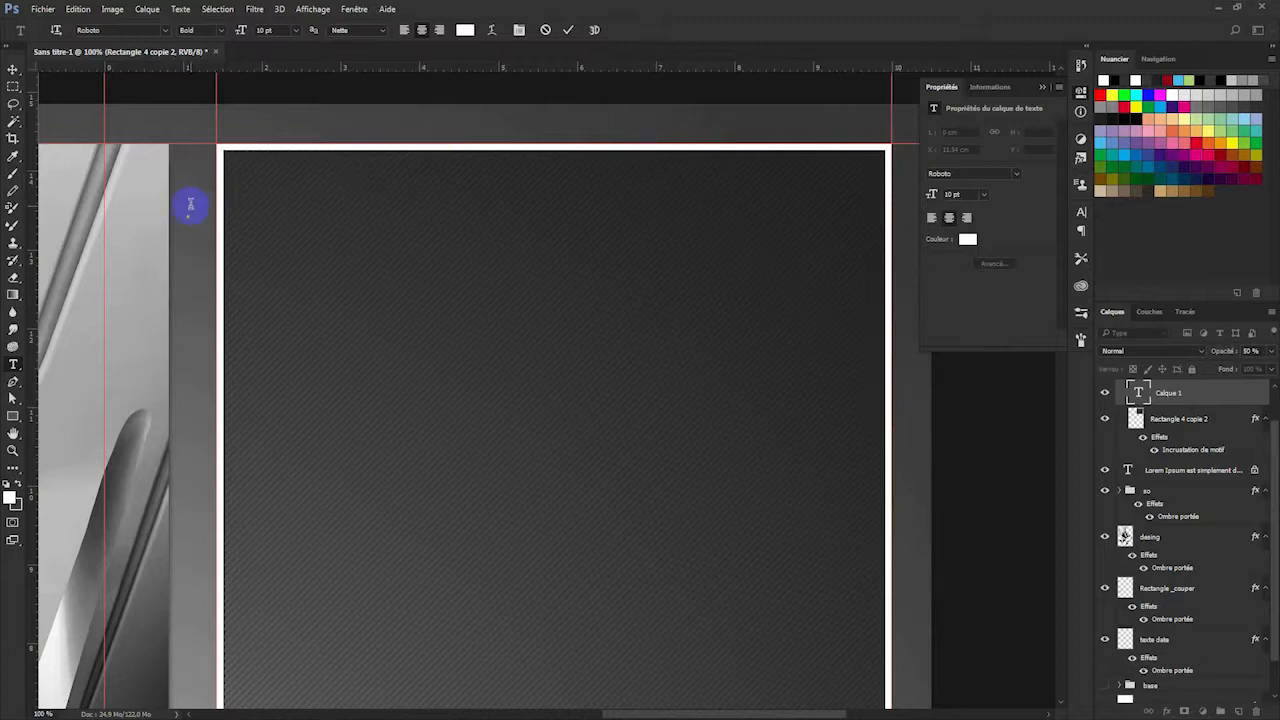
text(DE PHOTOGRAPHIE D’ARCHITECTURE)
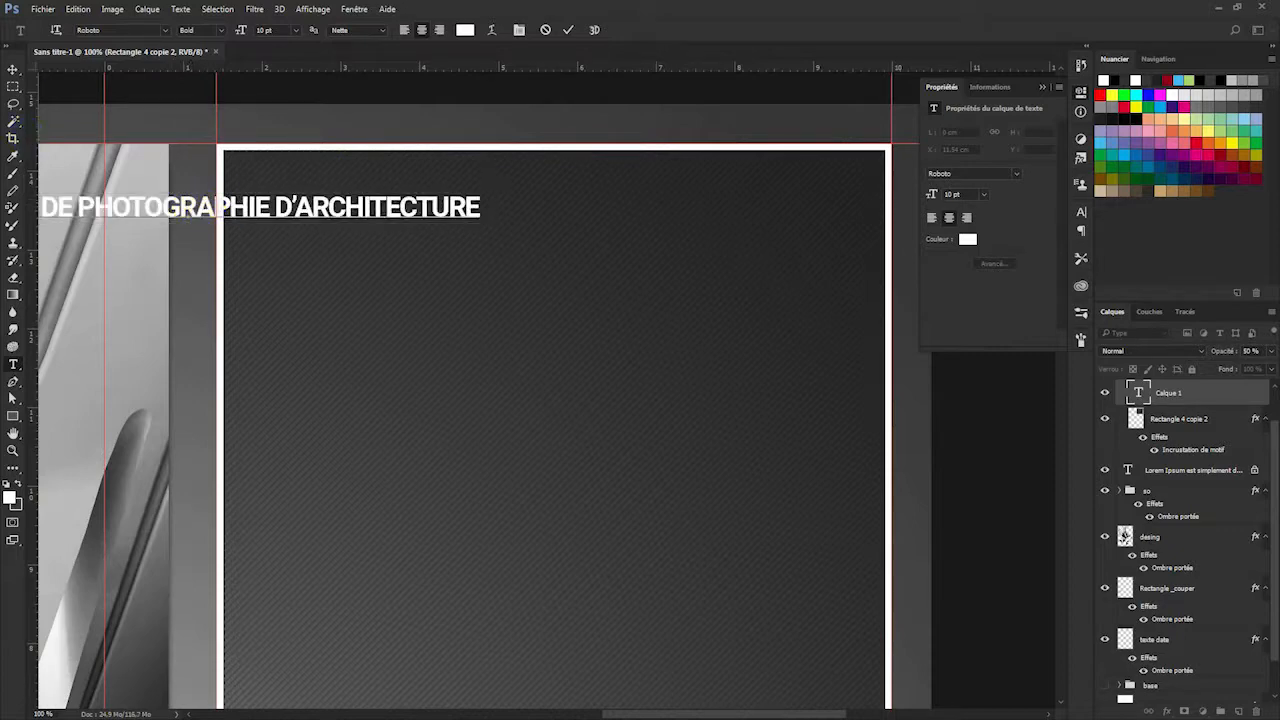
Move the exhibition title inside the white-outlined rectangle, centred horizontally just below its upper edge.
click(14, 70)
drag(143, 205, 508, 190)
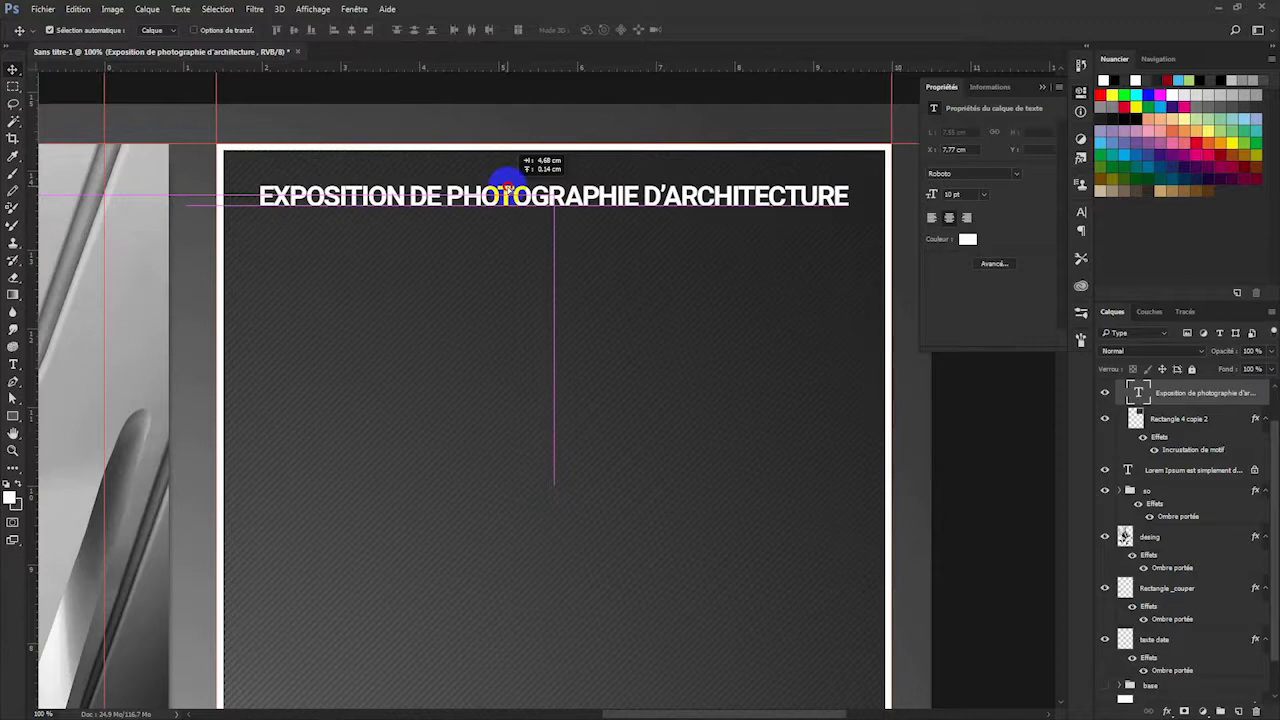
drag(508, 190, 510, 194)
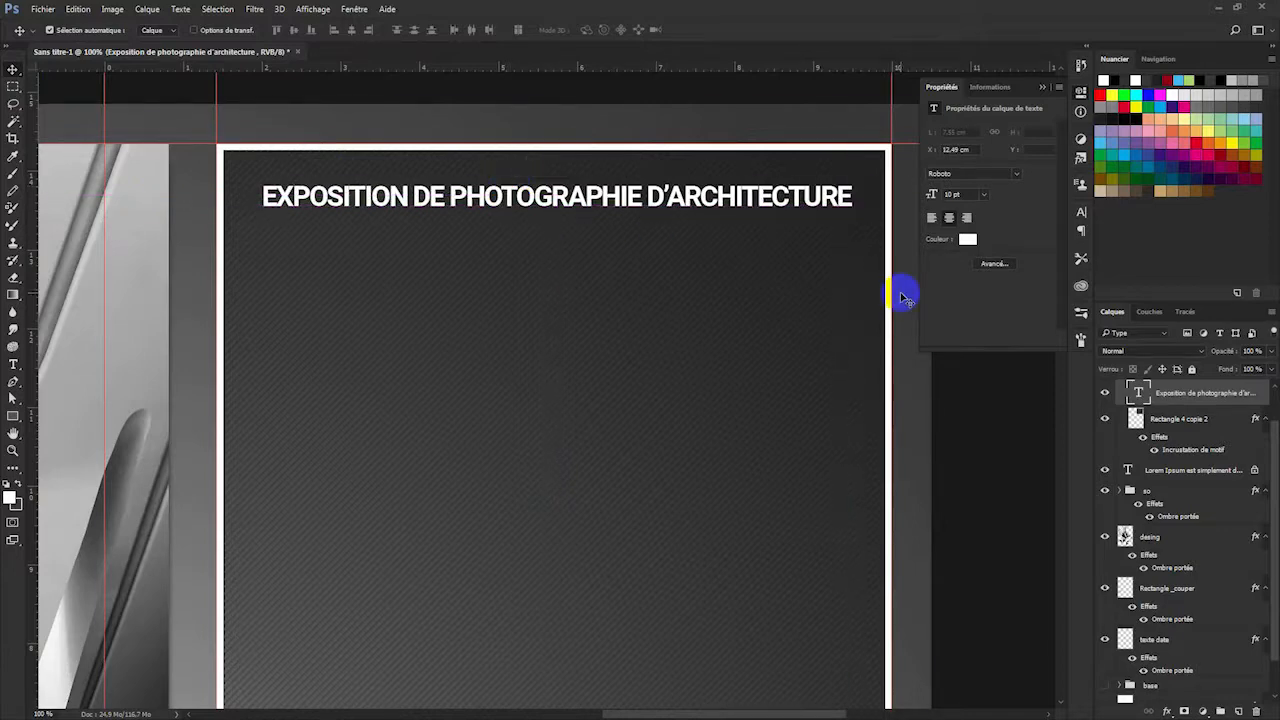
Cut "D’ARCHITECTURE" out of the exhibition title so that its layer reads only "EXPOSITION DE PHOTOGRAPHIE".
key(ctrl+minus)
key(ctrl+minus)
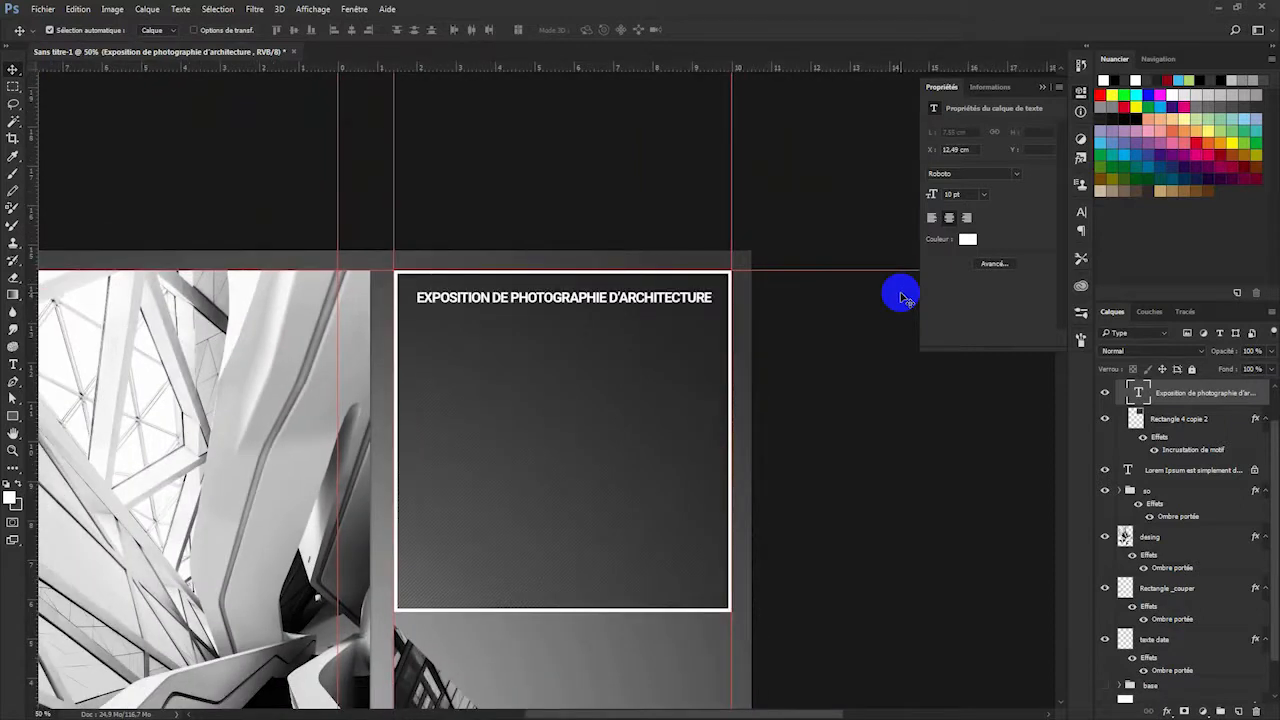
double_click(1139, 392)
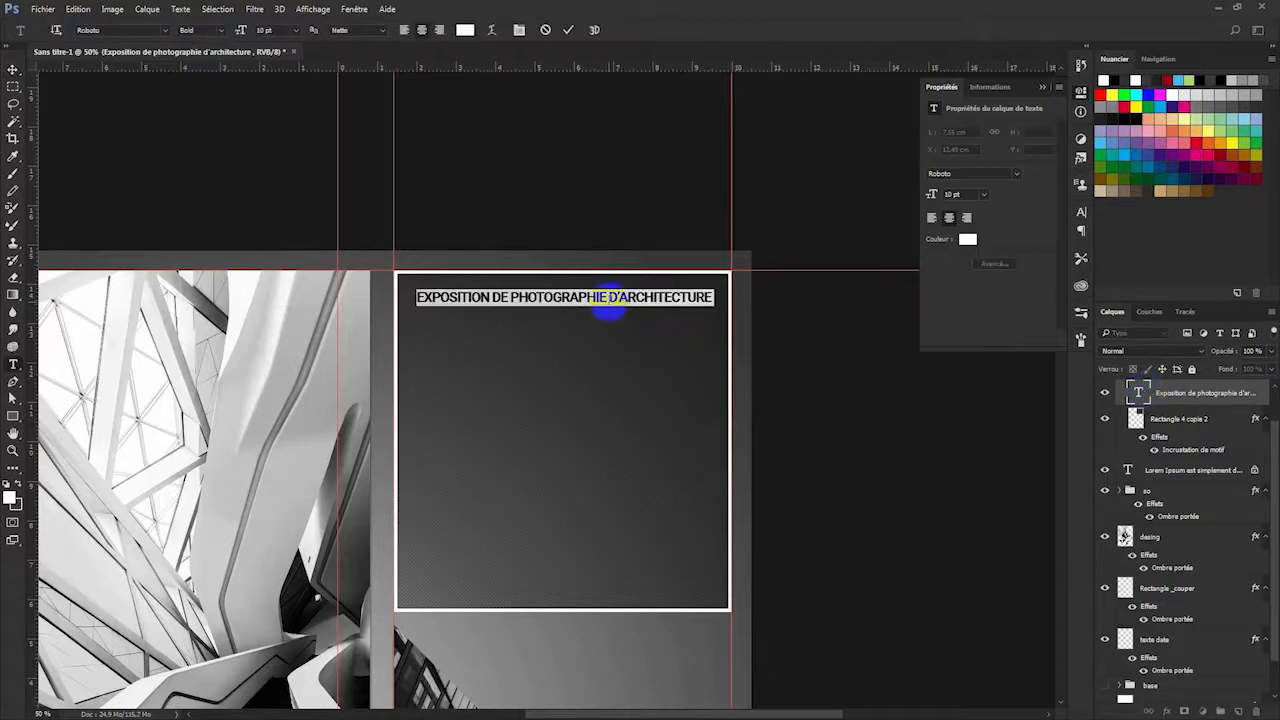
drag(609, 300, 727, 305)
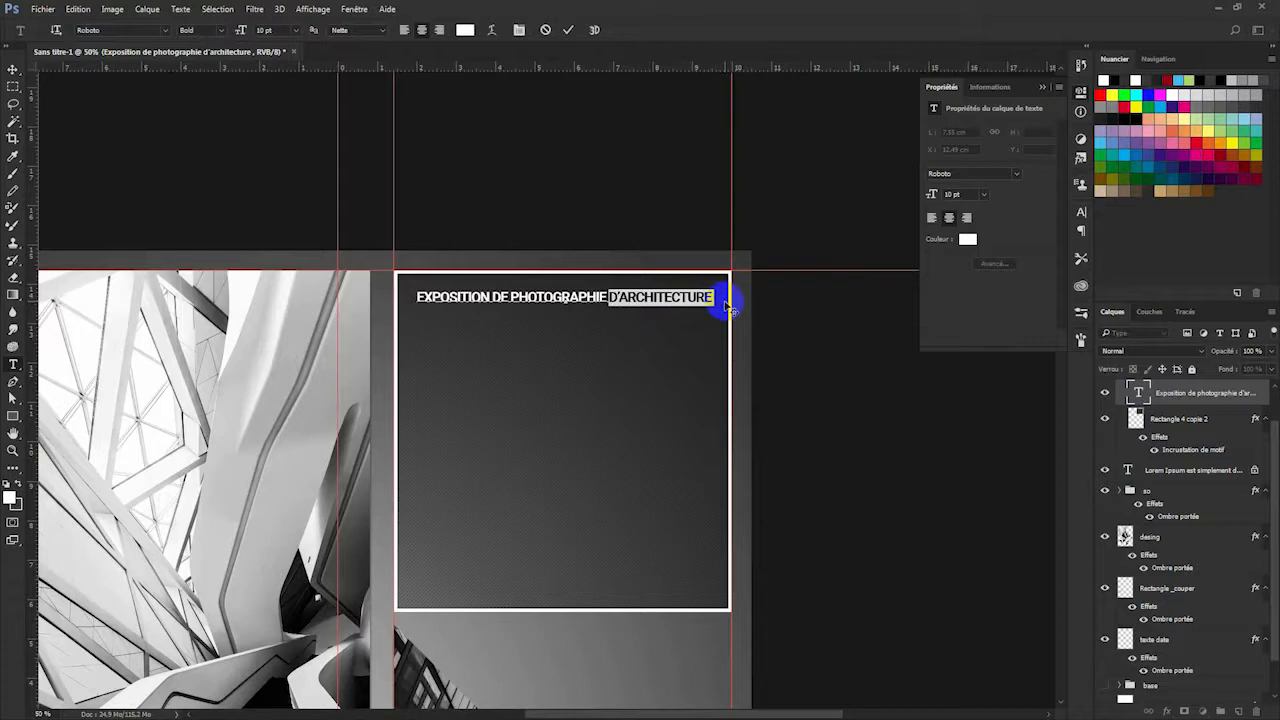
key(ctrl+c)
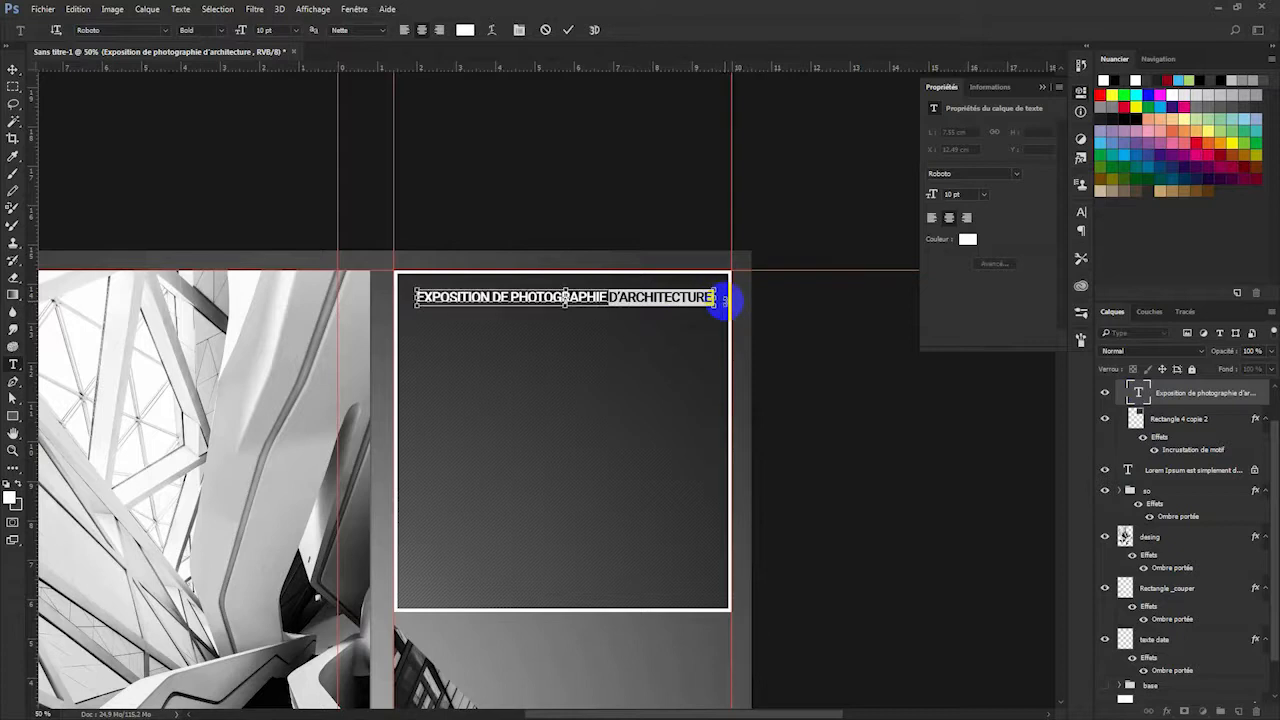
key(ctrl+x)
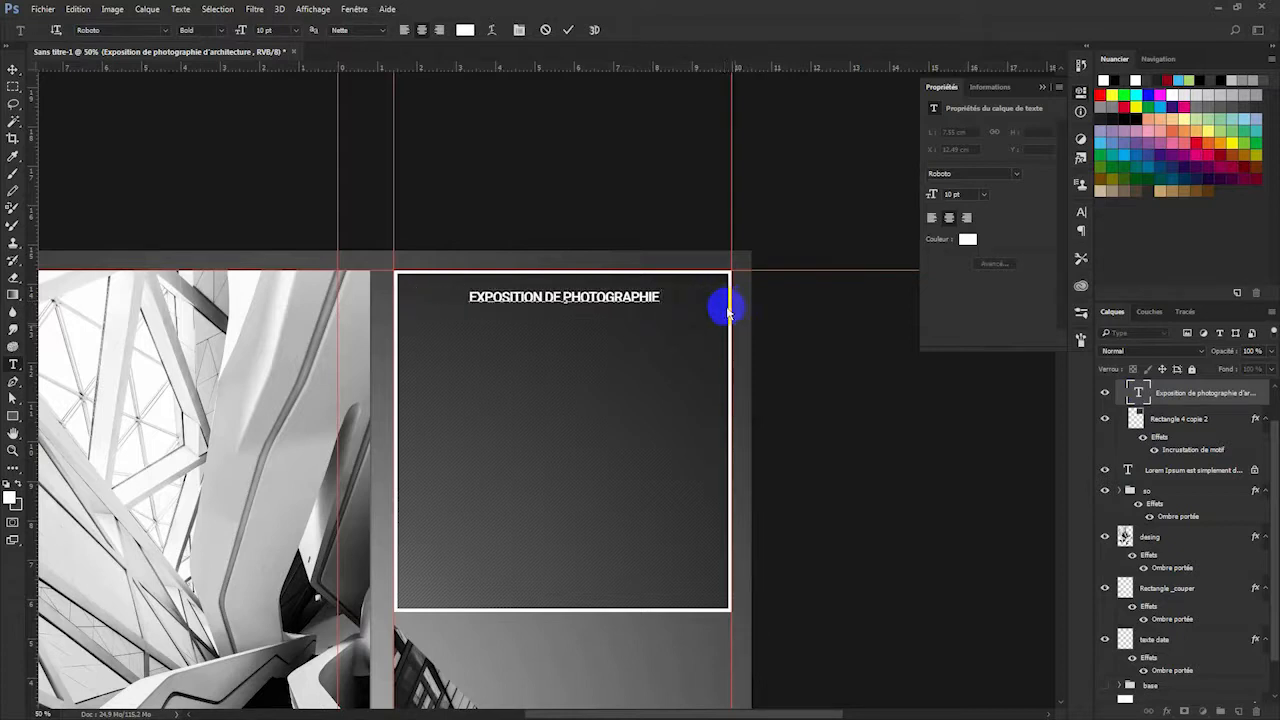
click(1178, 393)
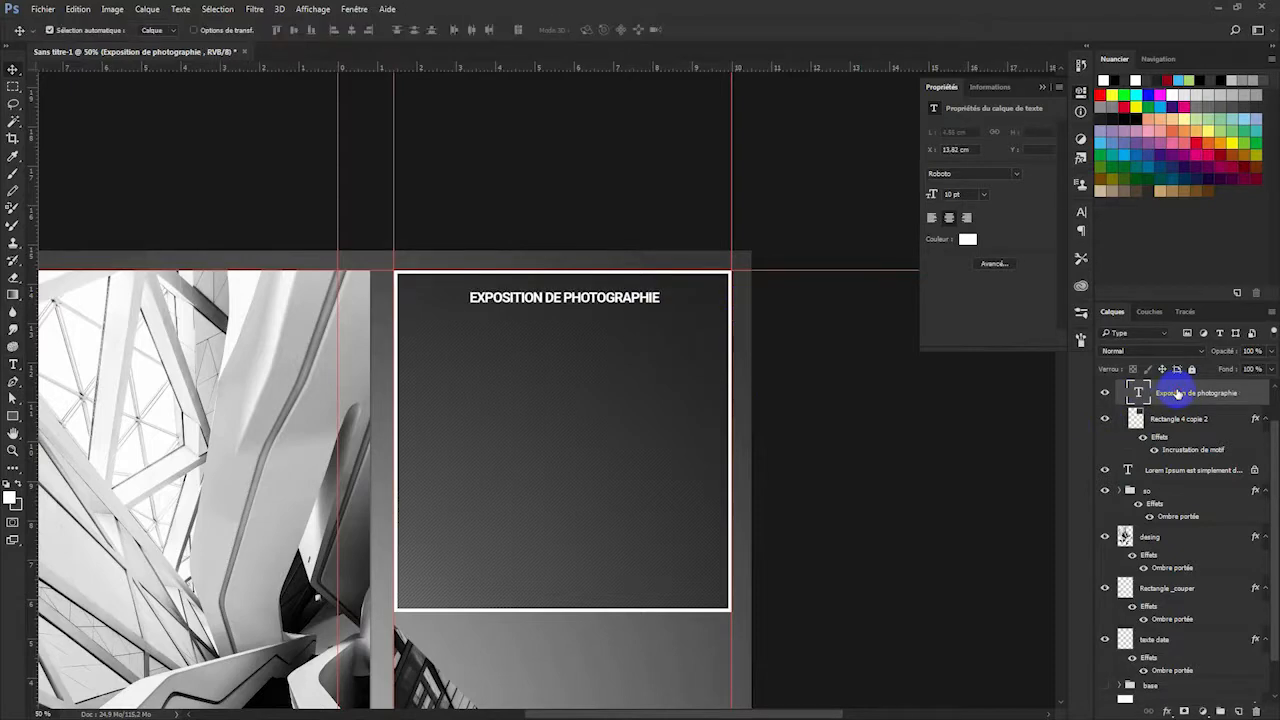
Duplicate the Exposition de photographie text layer and replace the copy's text with the cut word "D’ARCHITECTURE".
key(ctrl+j)
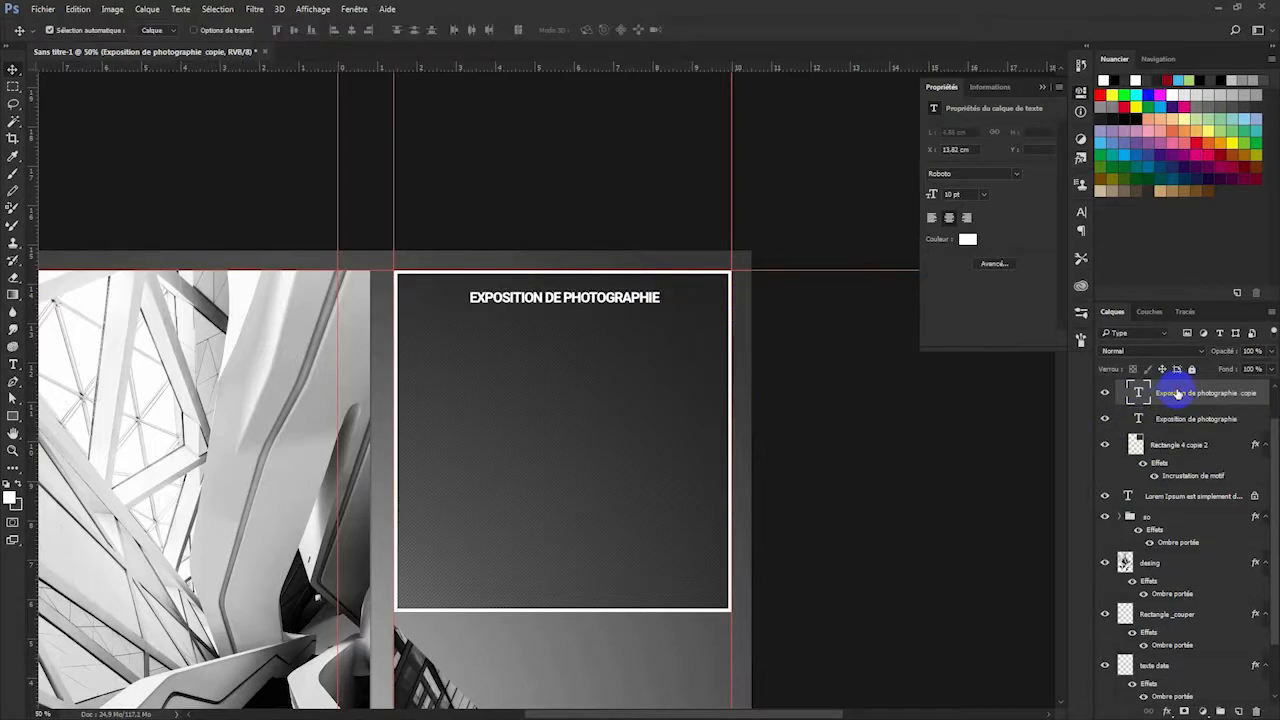
double_click(1140, 394)
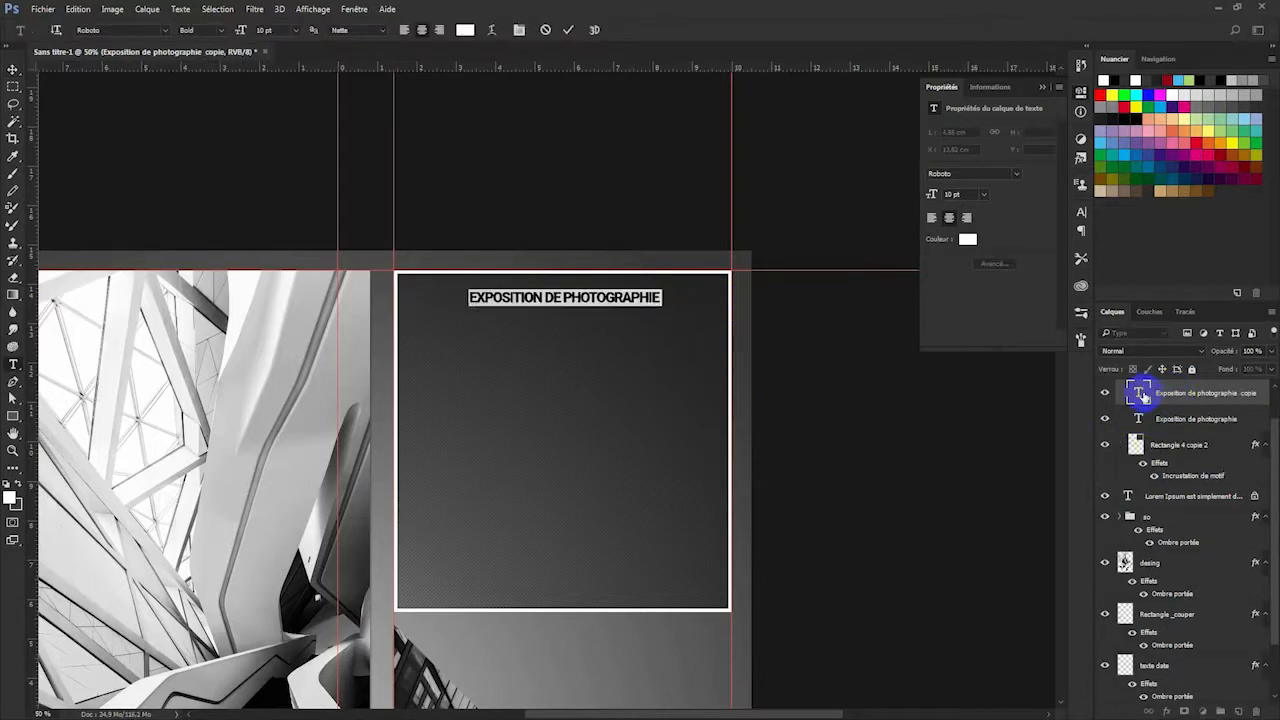
key(ctrl+v)
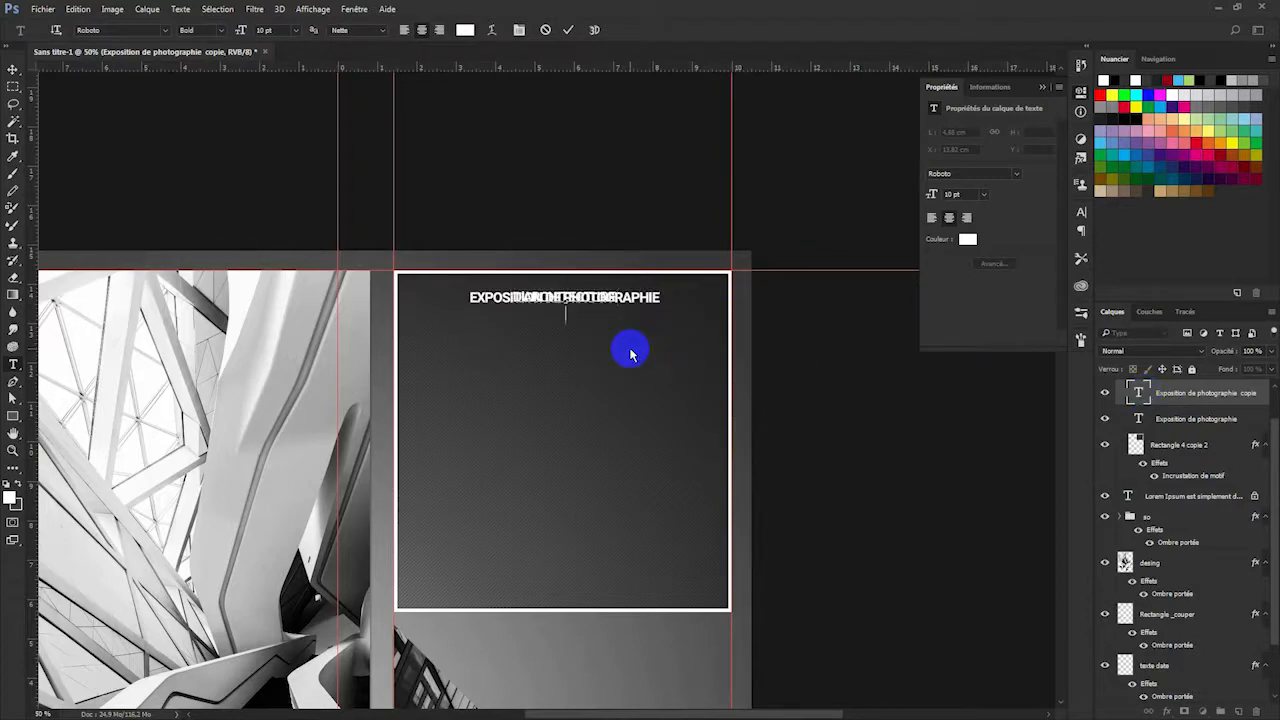
key(ctrl+a)
key(ctrl+t)
key(ctrl+h)
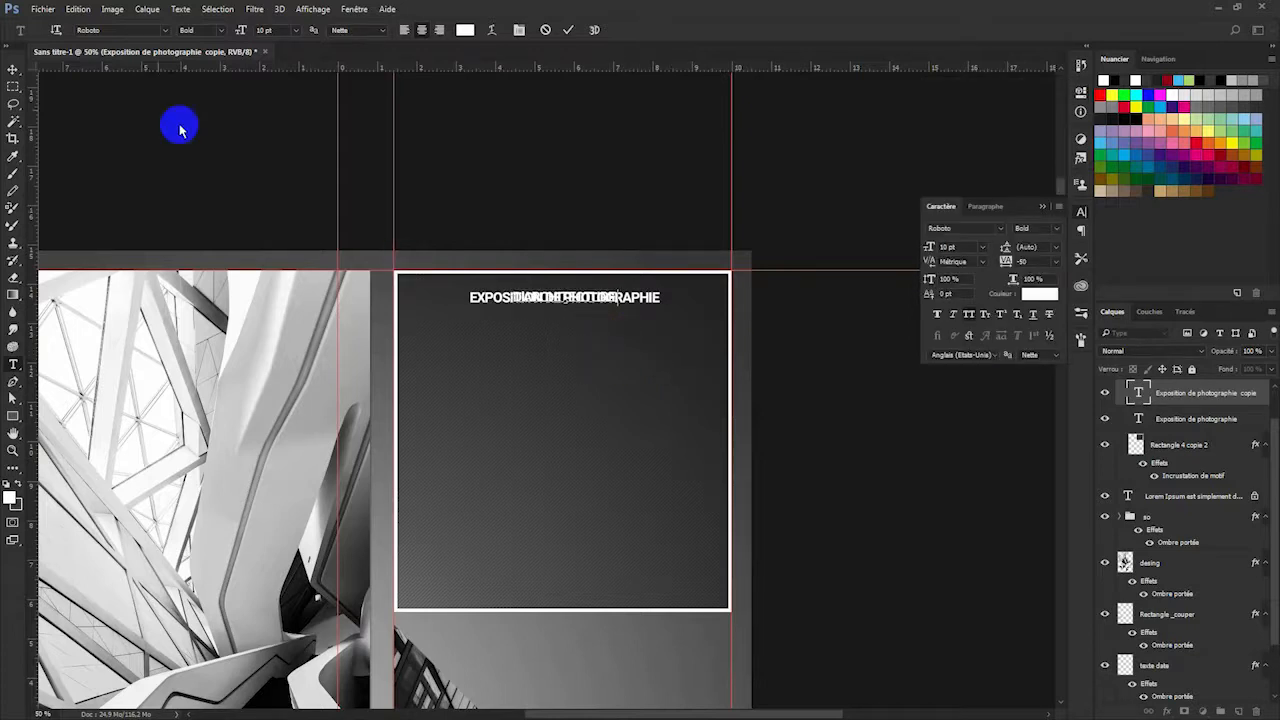
Nudge the "D’ARCHITECTURE" text down to form a second line under "EXPOSITION DE PHOTOGRAPHIE".
click(13, 70)
key(shift+Down)
key(shift+Down)
key(shift+Down)
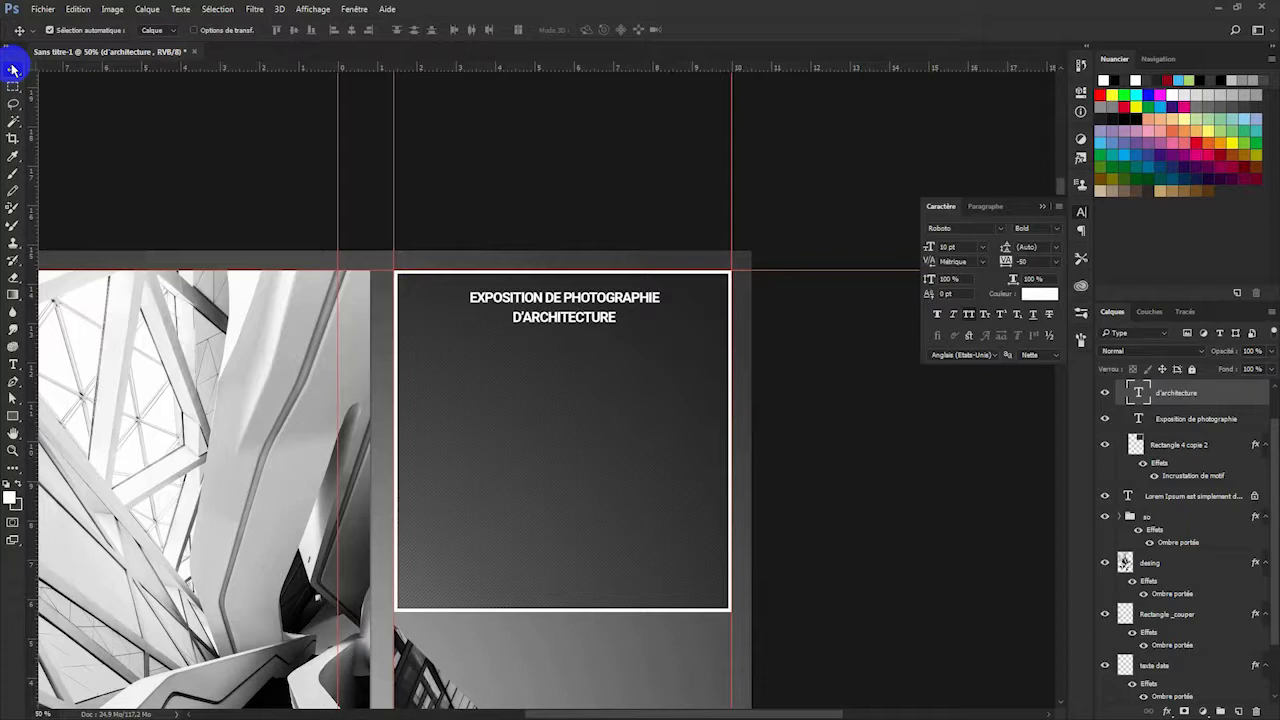
Scale both title lines together to about 125 % and recentre them near the upper edge of the framed rectangle.
shift+click(1178, 421)
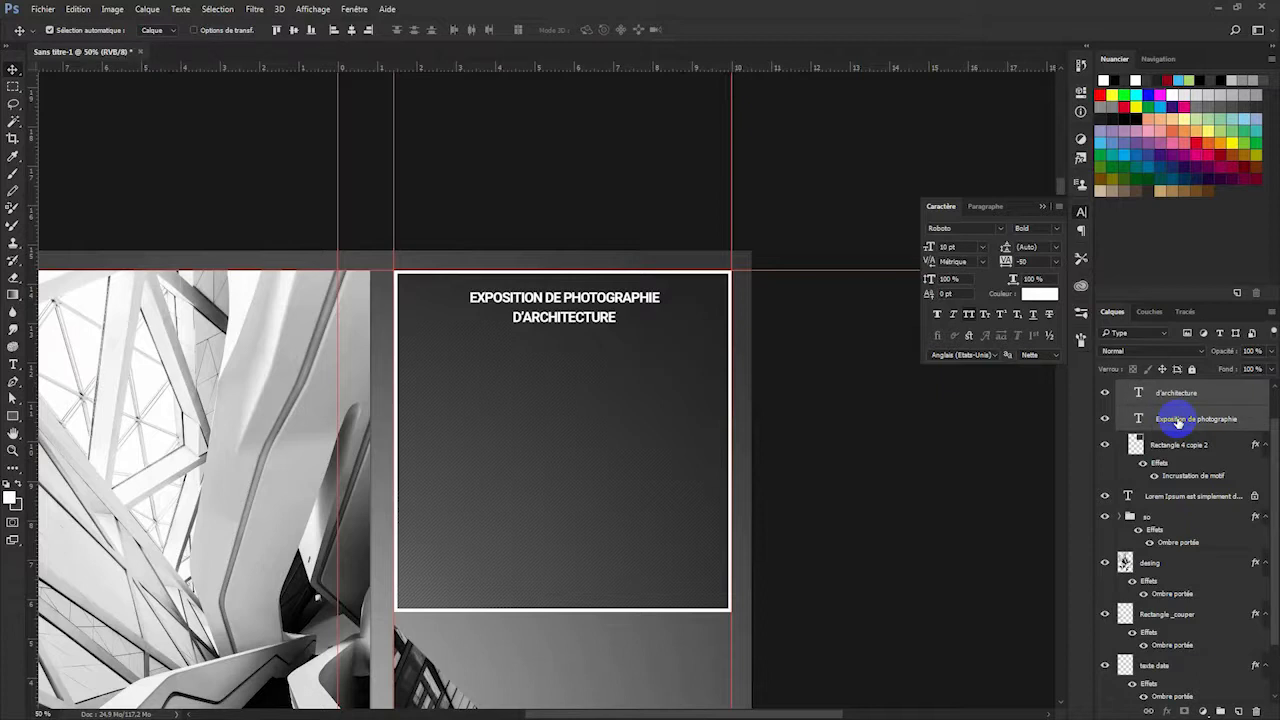
key(ctrl+t)
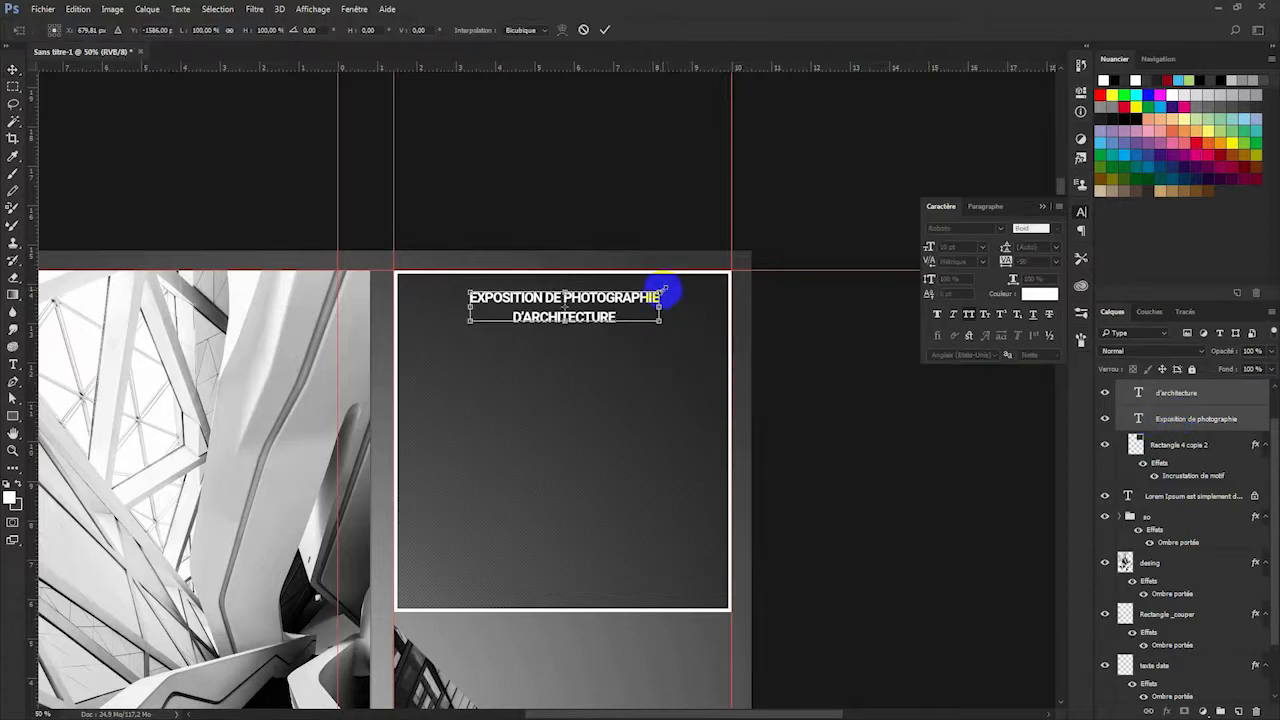
drag(659, 290, 714, 277)
drag(644, 296, 624, 309)
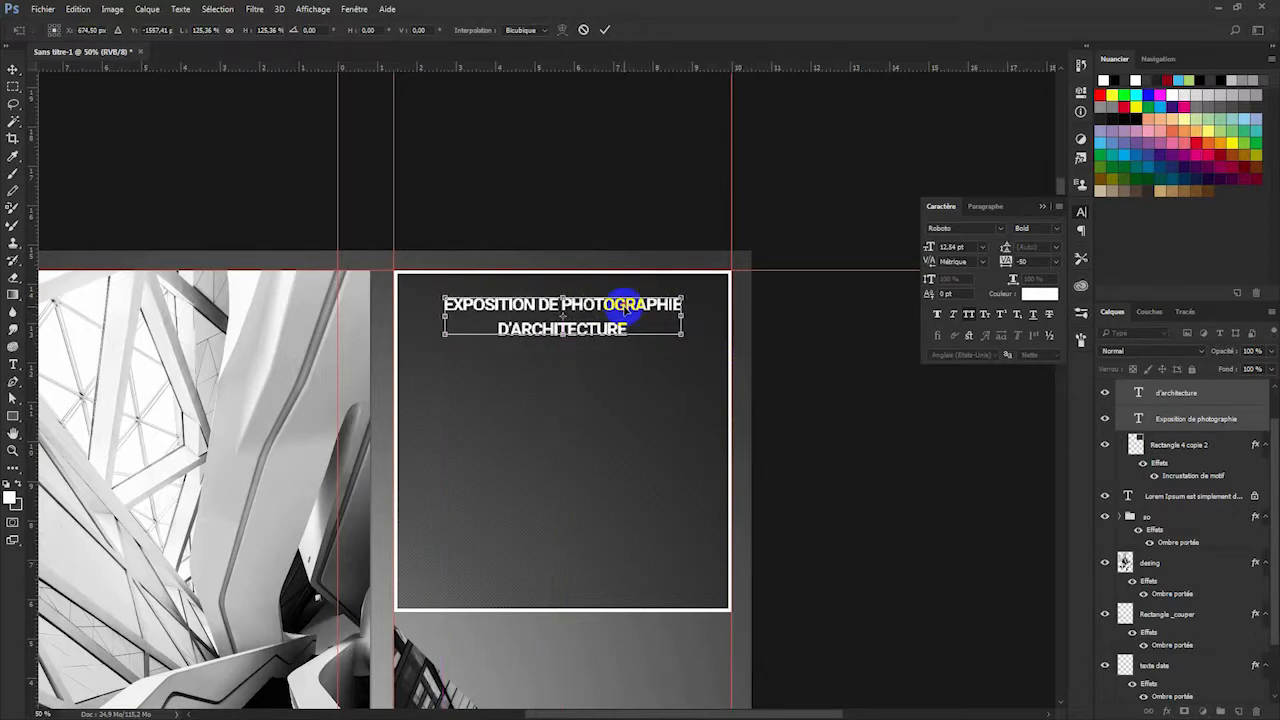
key(Return)
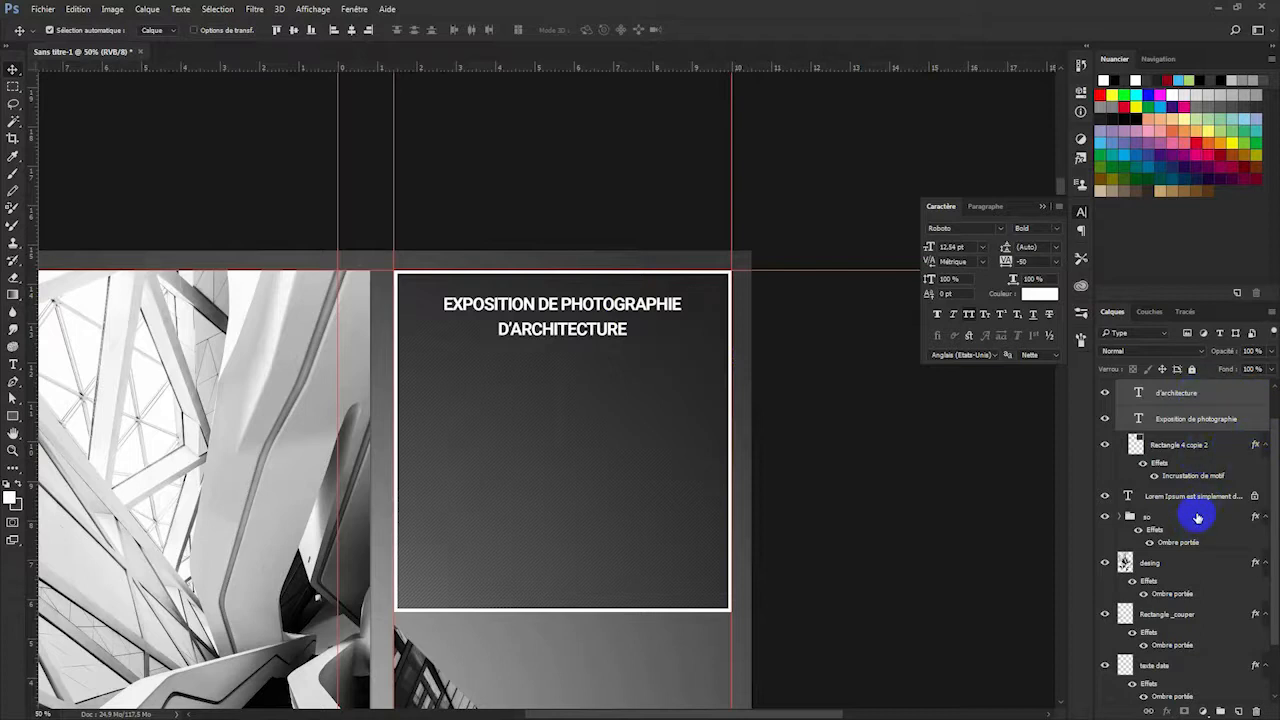
Toggle the visibility of the Rectangle 4 copie 2 and Rectangle 4 copie layers to examine what each contributes.
click(1105, 446)
click(1105, 446)
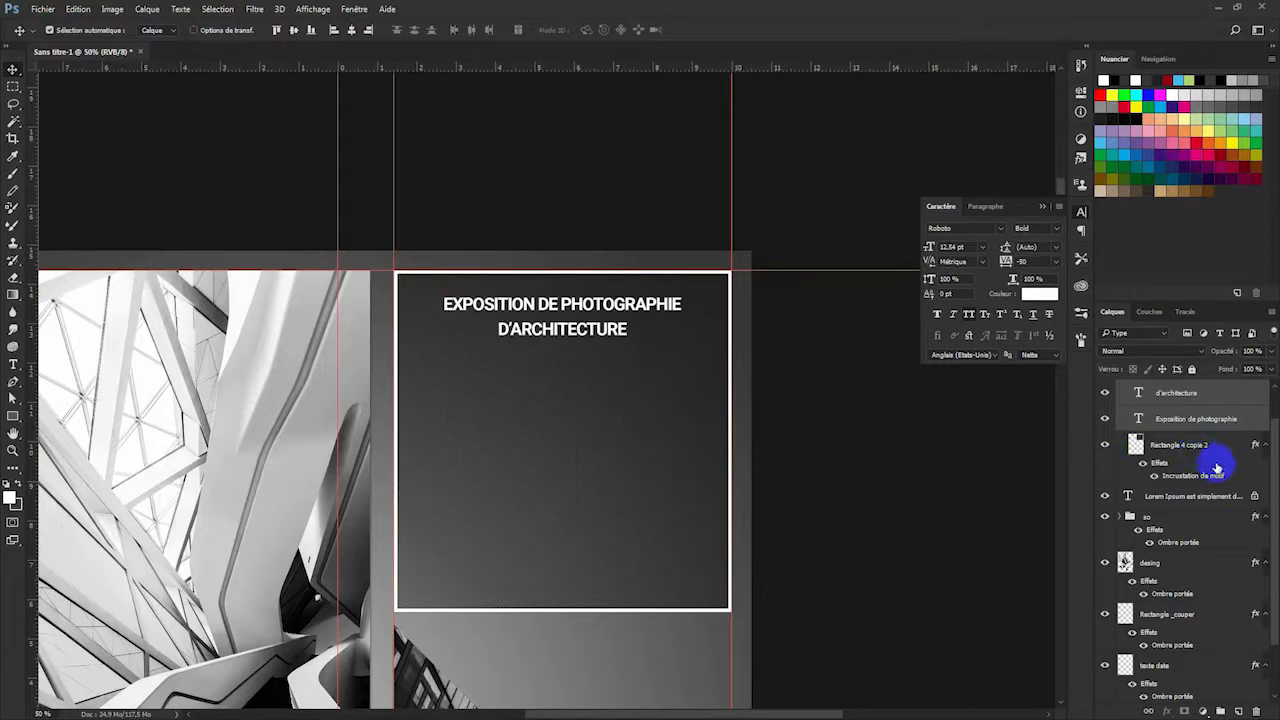
scroll(1217, 468, up, 1)
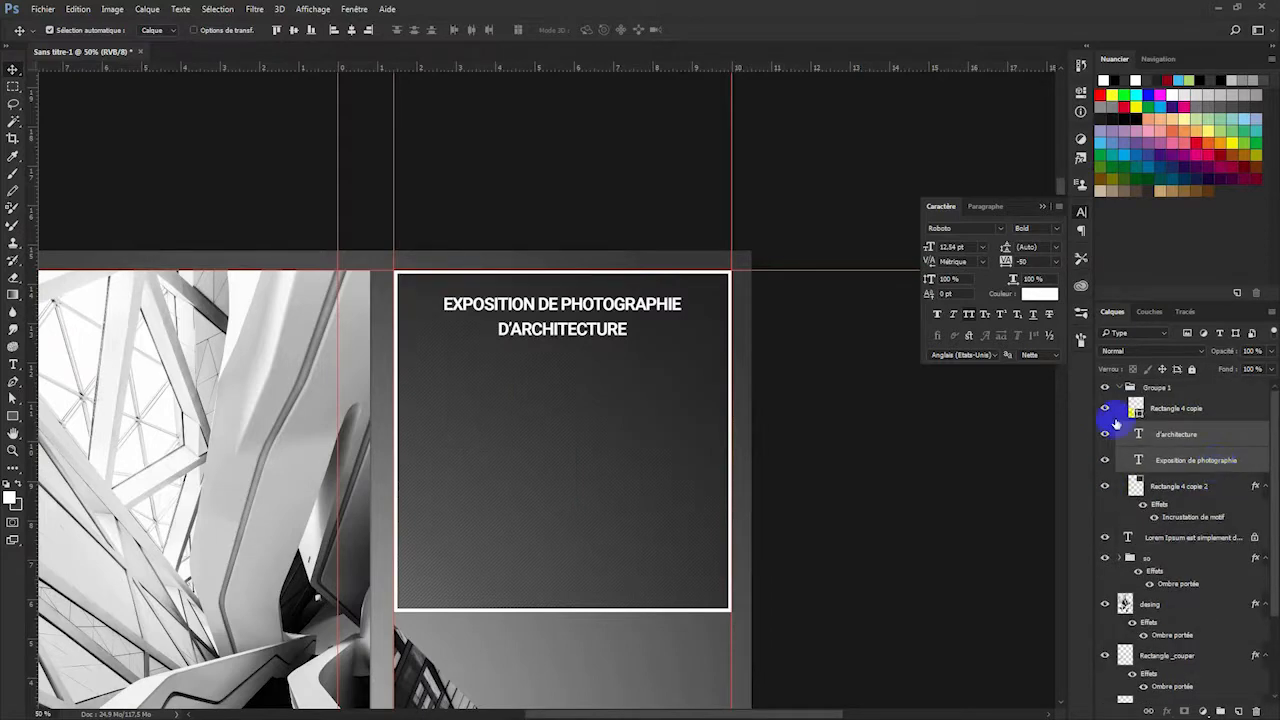
click(1106, 409)
click(1106, 409)
click(1106, 409)
click(1106, 409)
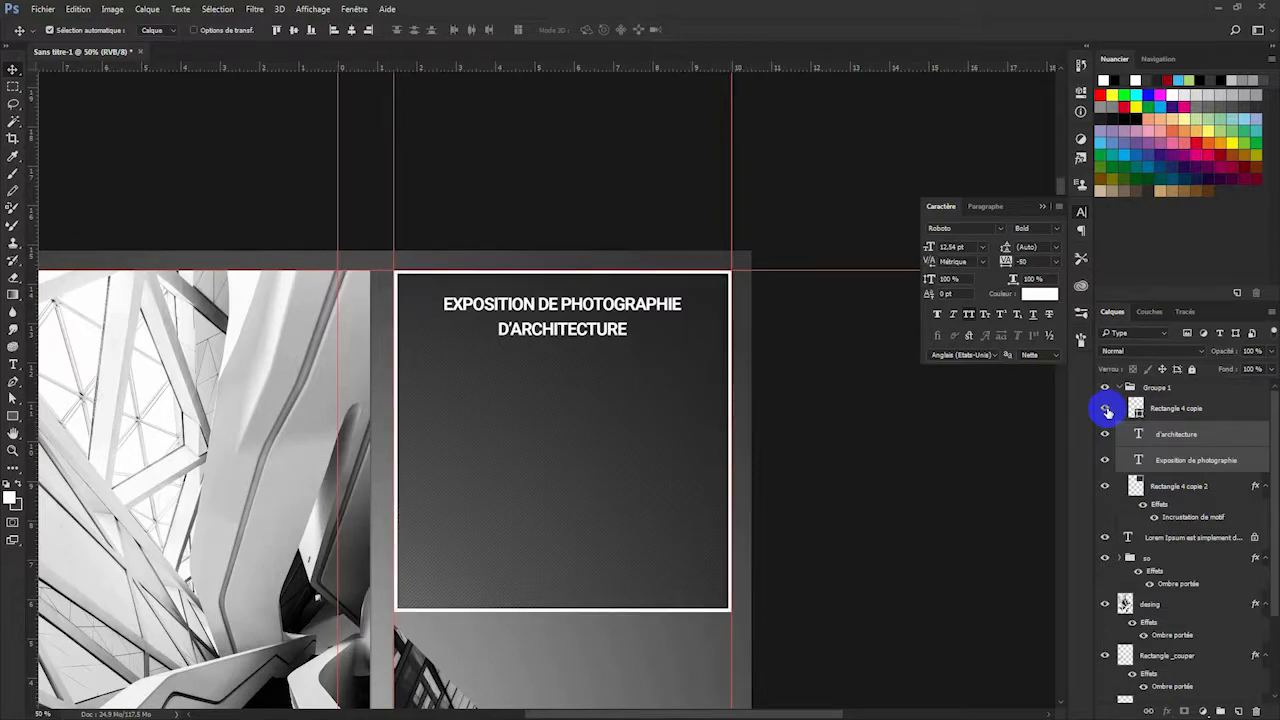
Add a drop shadow to the Rectangle 4 copie 2 layer alongside its pattern overlay.
double_click(1222, 517)
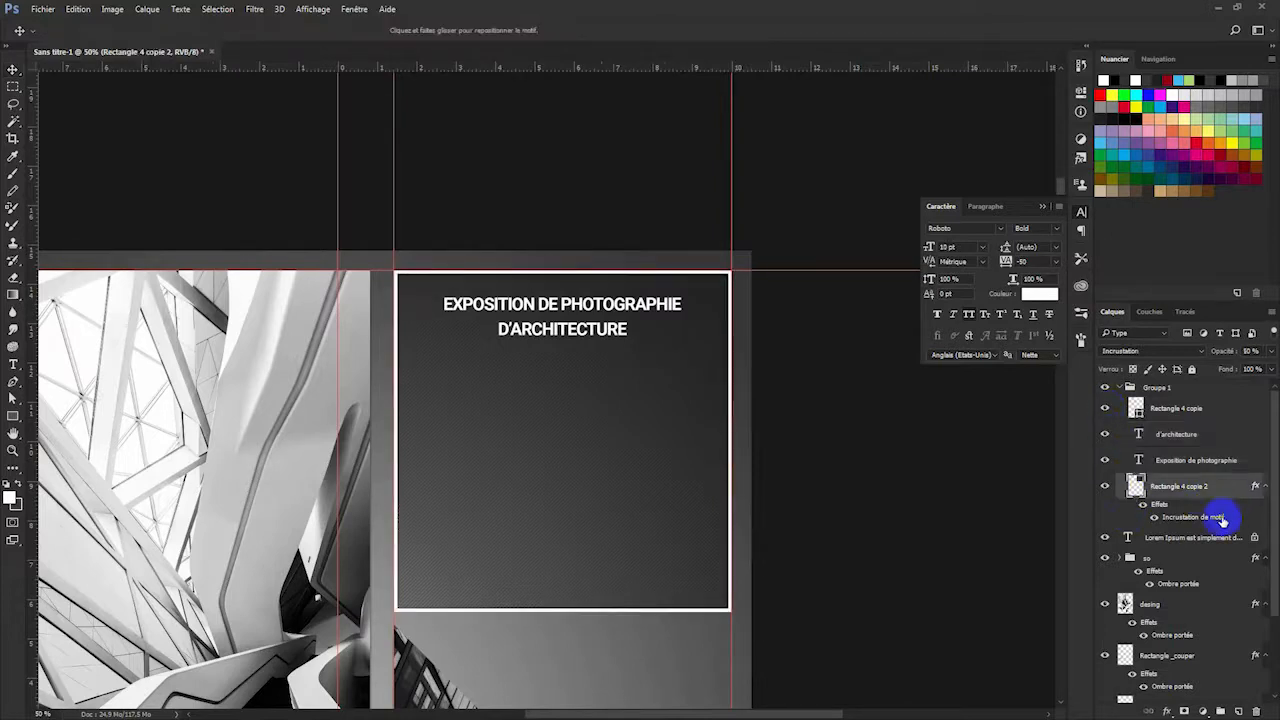
click(721, 303)
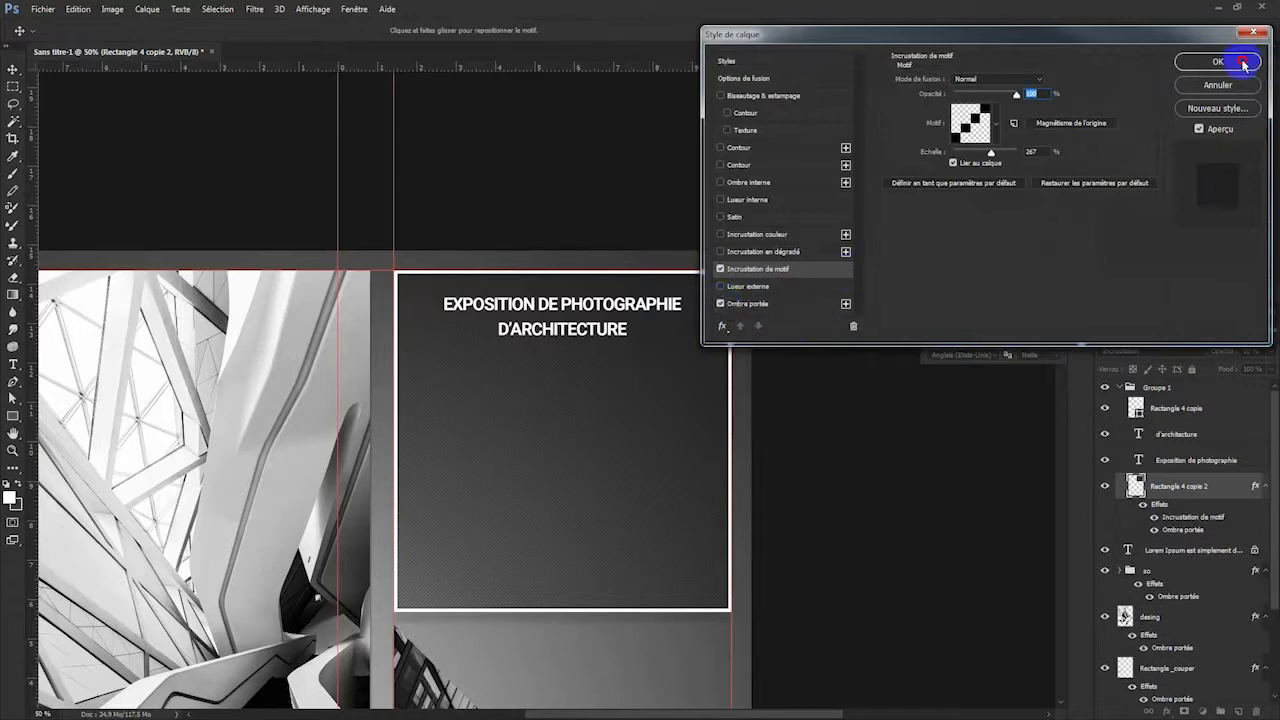
click(1217, 61)
Add a Produit drop shadow to the Rectangle 4 copie layer with 69 % opacity, 30 px distance and 10 px size.
double_click(1257, 400)
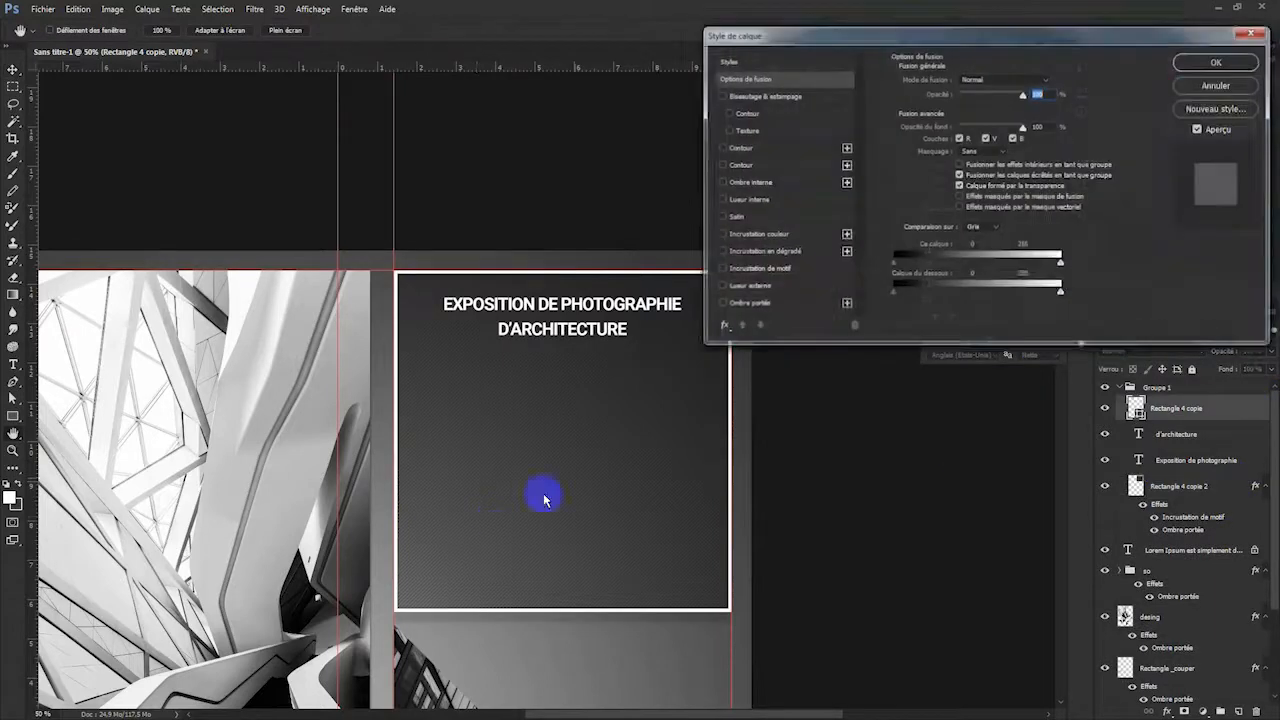
click(752, 305)
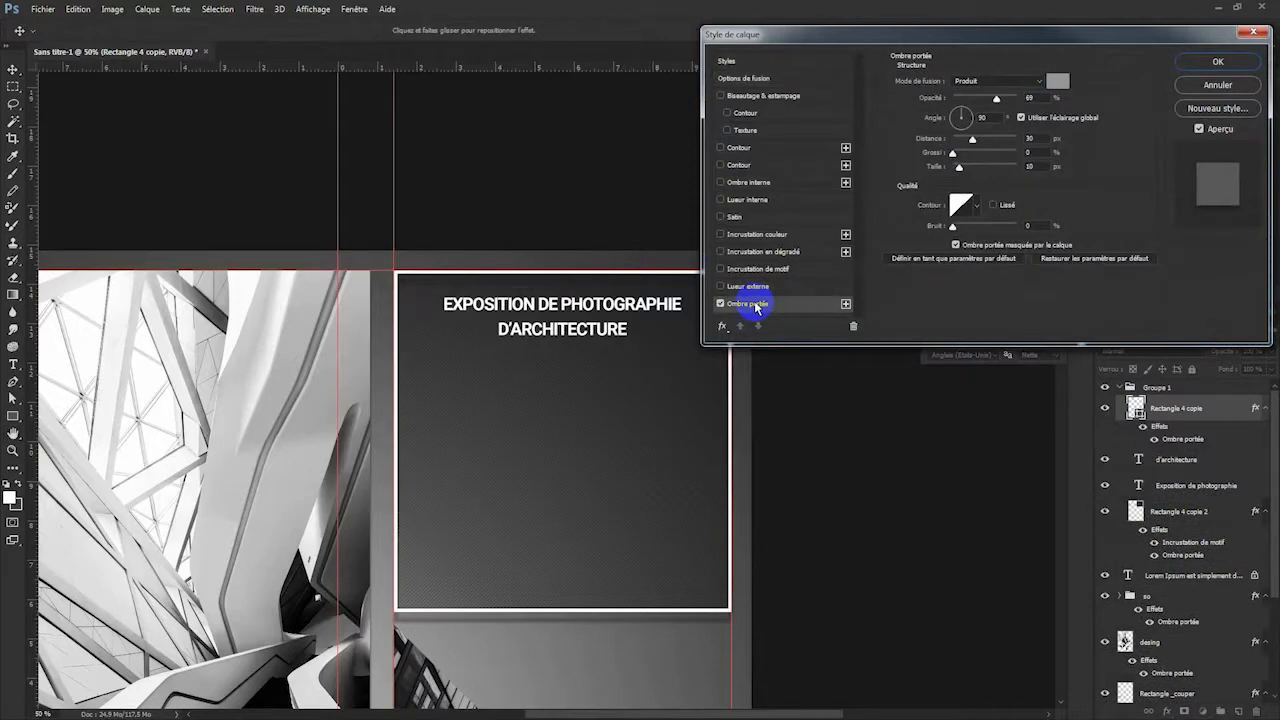
click(1217, 61)
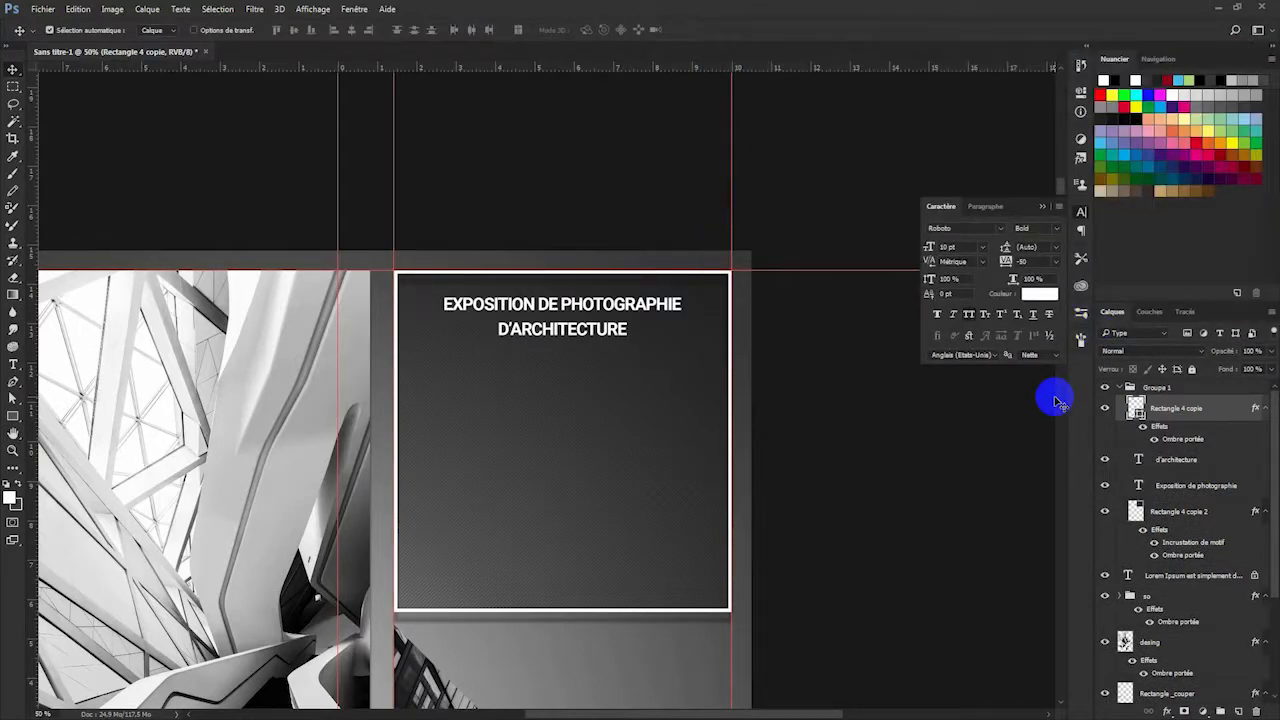
Undo the Rectangle 4 copie drop shadow and give the d’architecture text layer a drop shadow with 10 px distance.
key(ctrl+z)
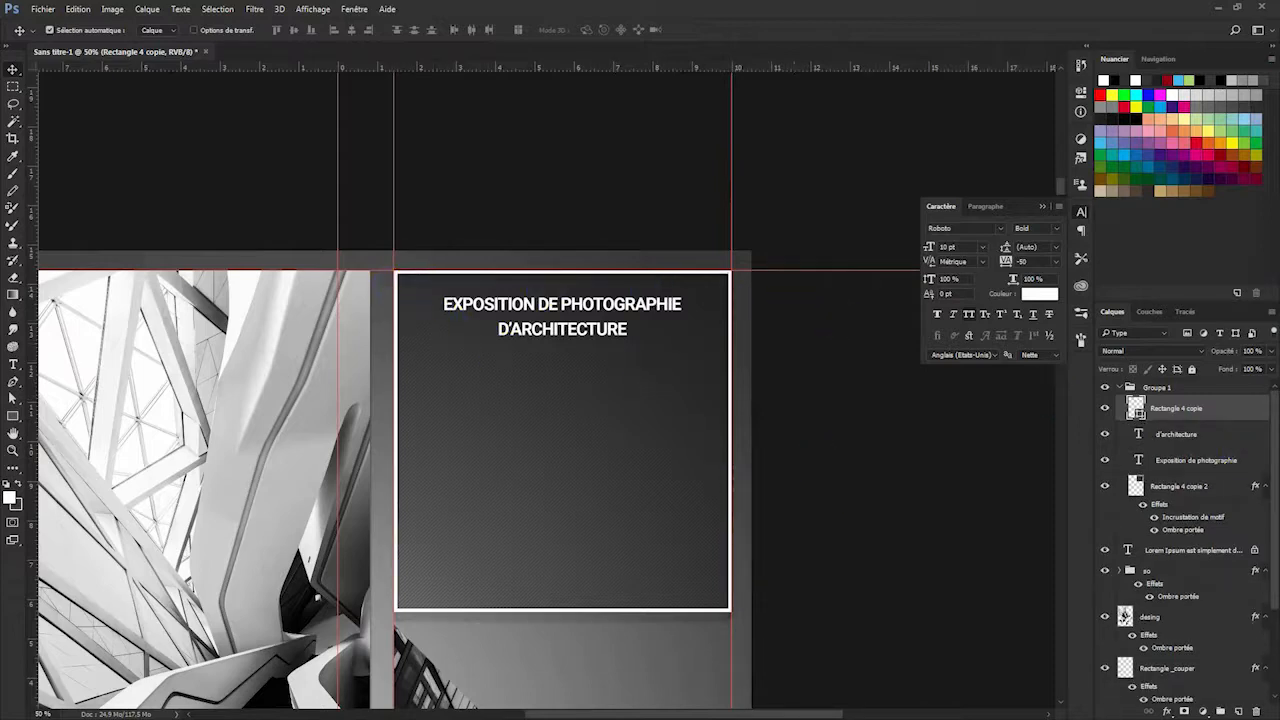
double_click(1257, 441)
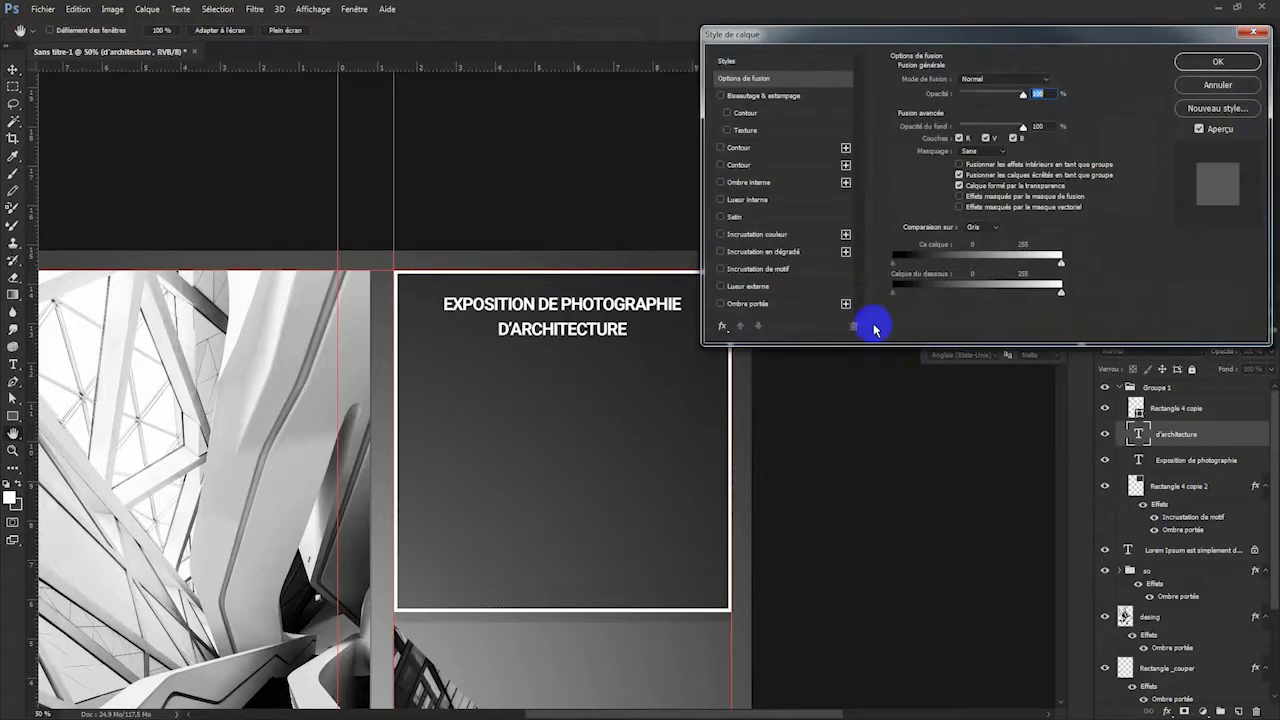
click(748, 308)
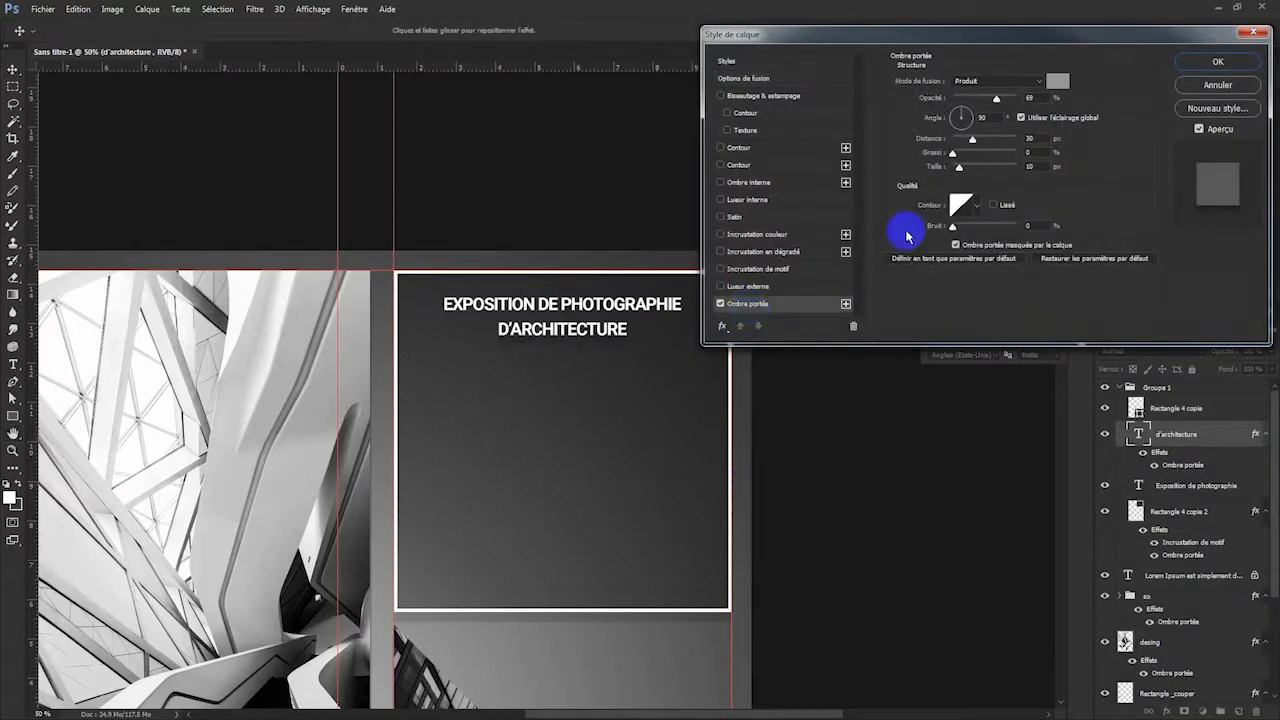
drag(1044, 138, 1027, 138)
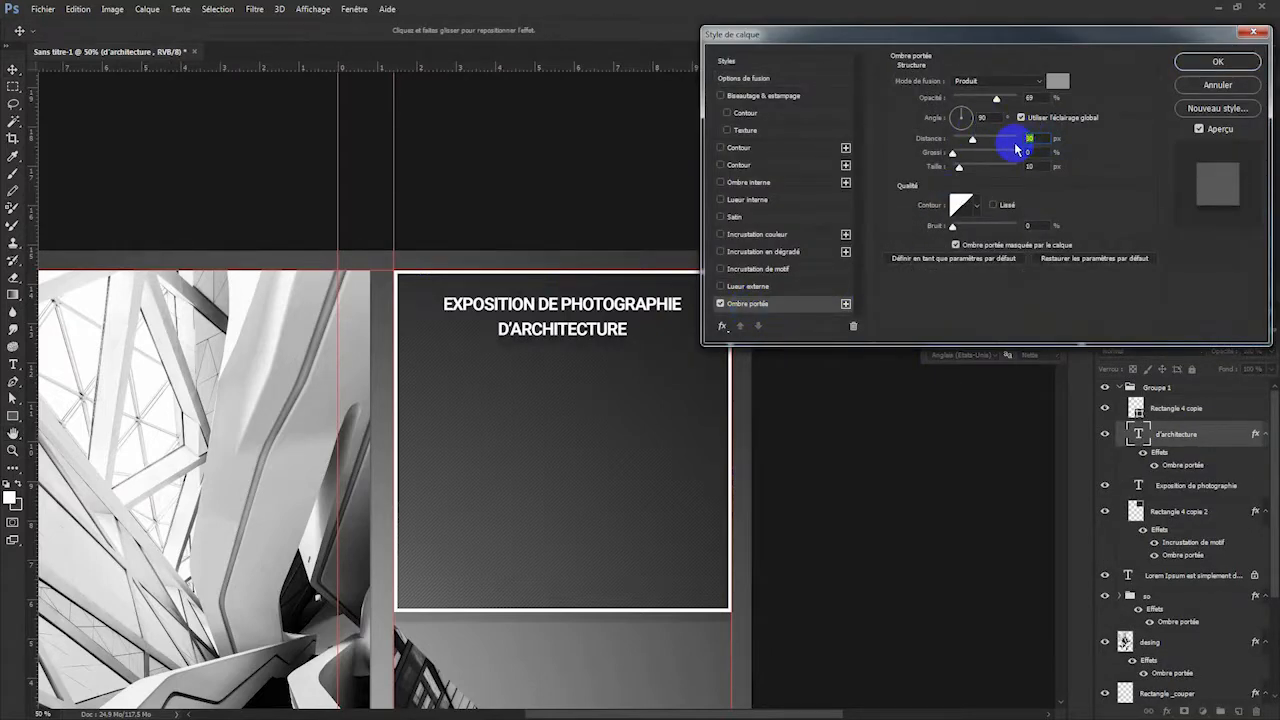
text(20)
drag(1046, 140, 1016, 142)
text(10)
click(1218, 61)
Add a matching Produit drop shadow to the Exposition de photographie text layer with 69 % opacity, 10 px distance and 10 px size.
double_click(1244, 490)
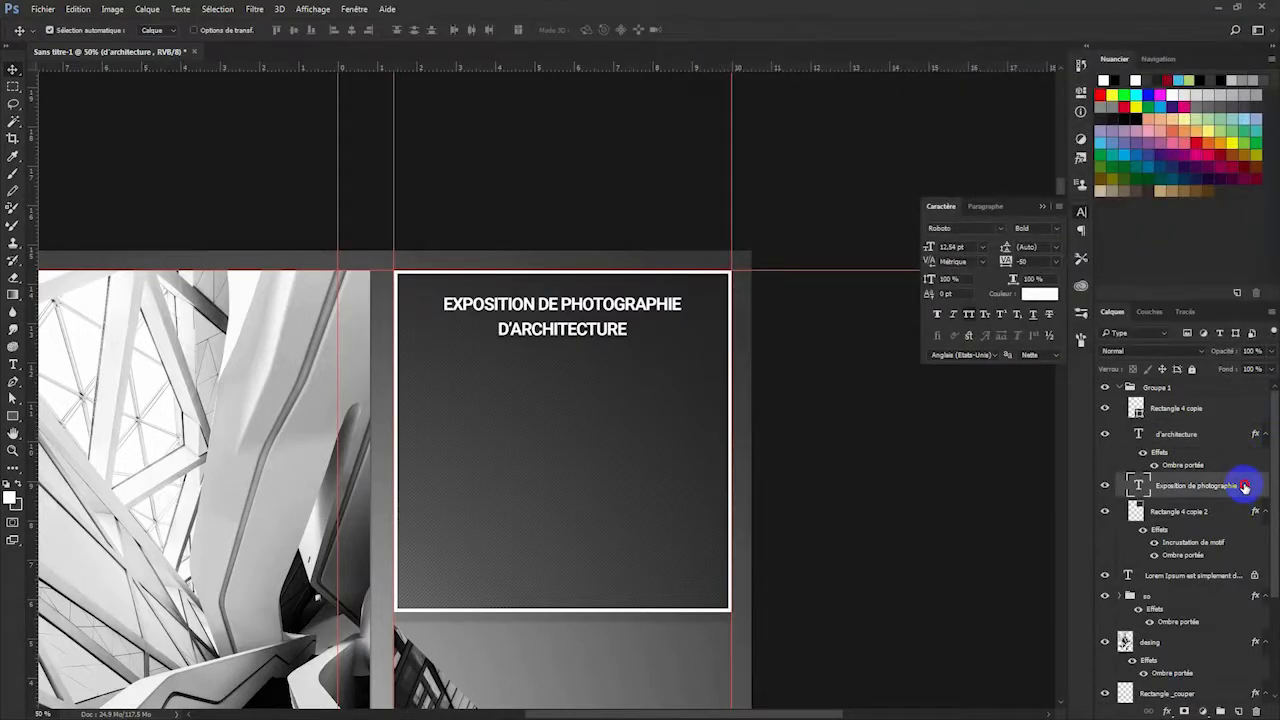
click(777, 303)
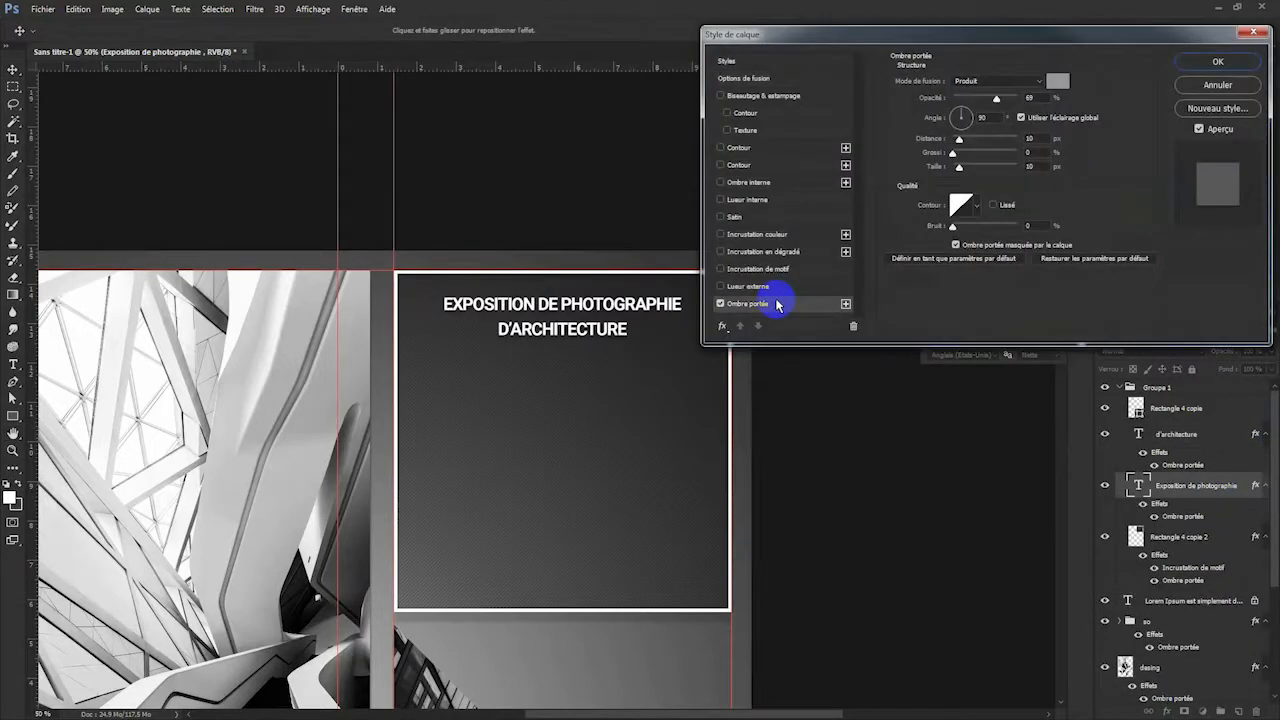
click(1196, 62)
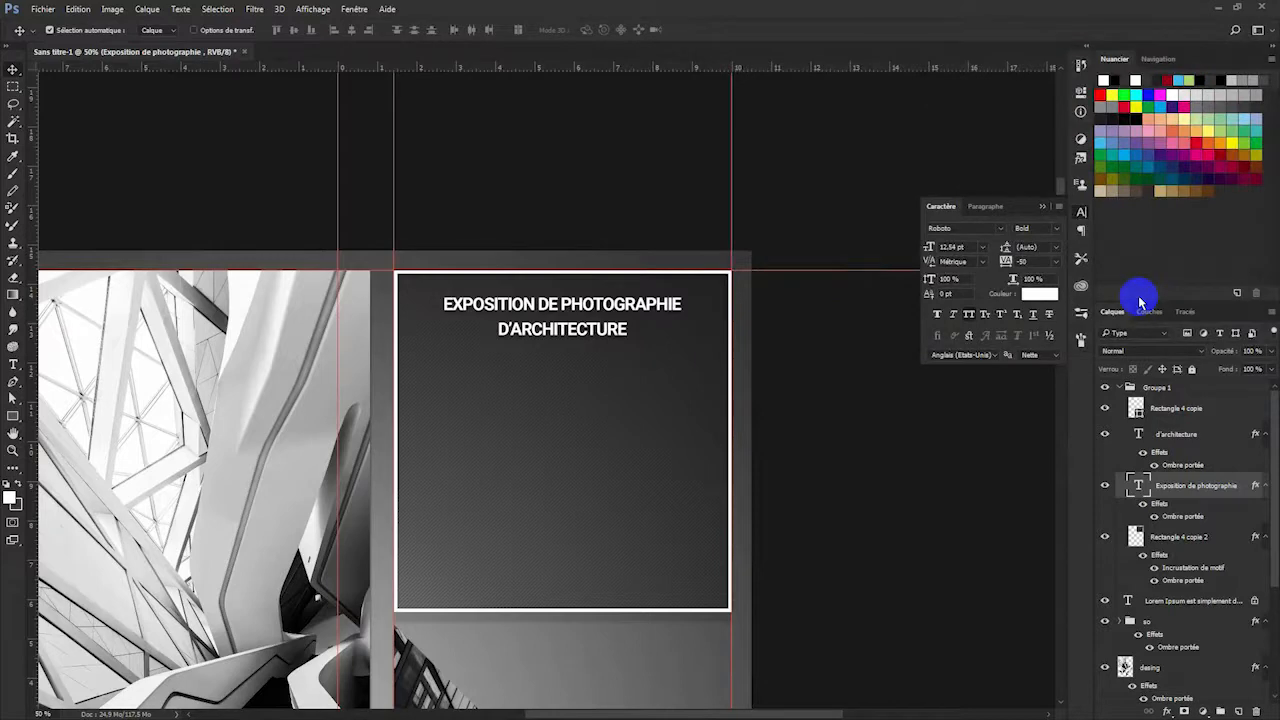
key(ctrl+minus)
key(ctrl+minus)
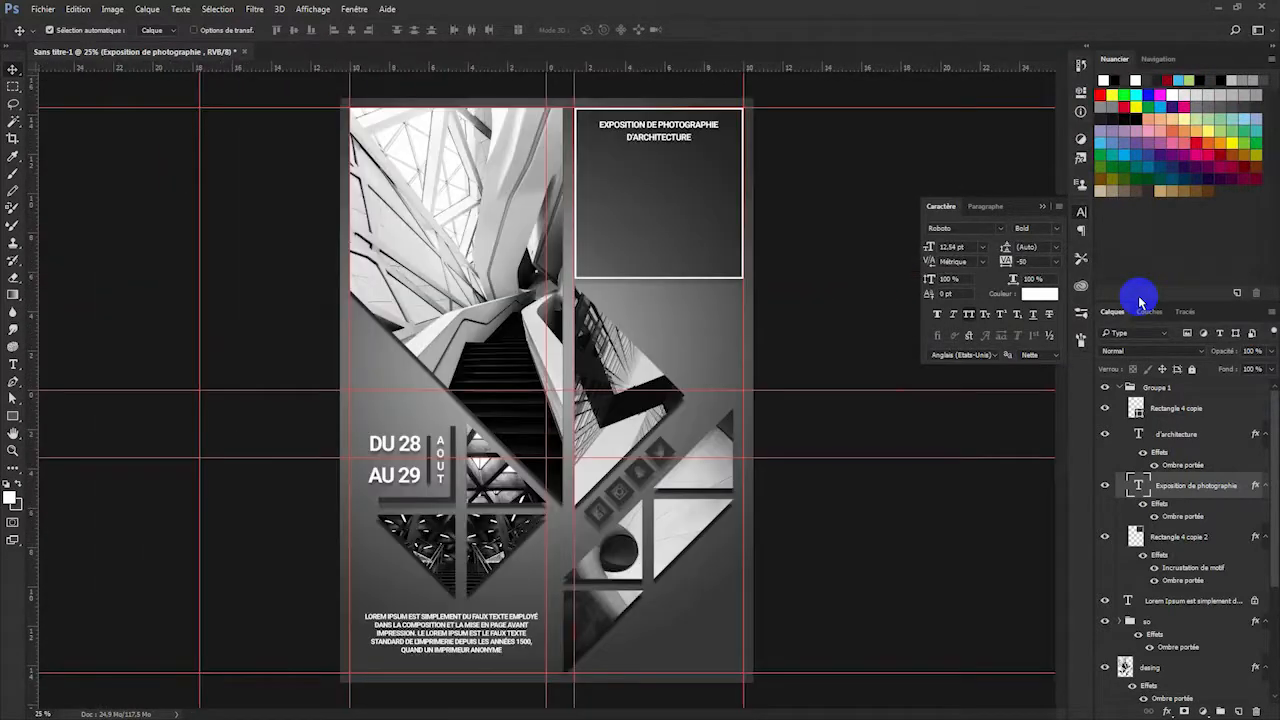
Create a centred paragraph text block under the title inside the framed rectangle and fill it with the Lorem Ipsum passage twice.
click(1170, 434)
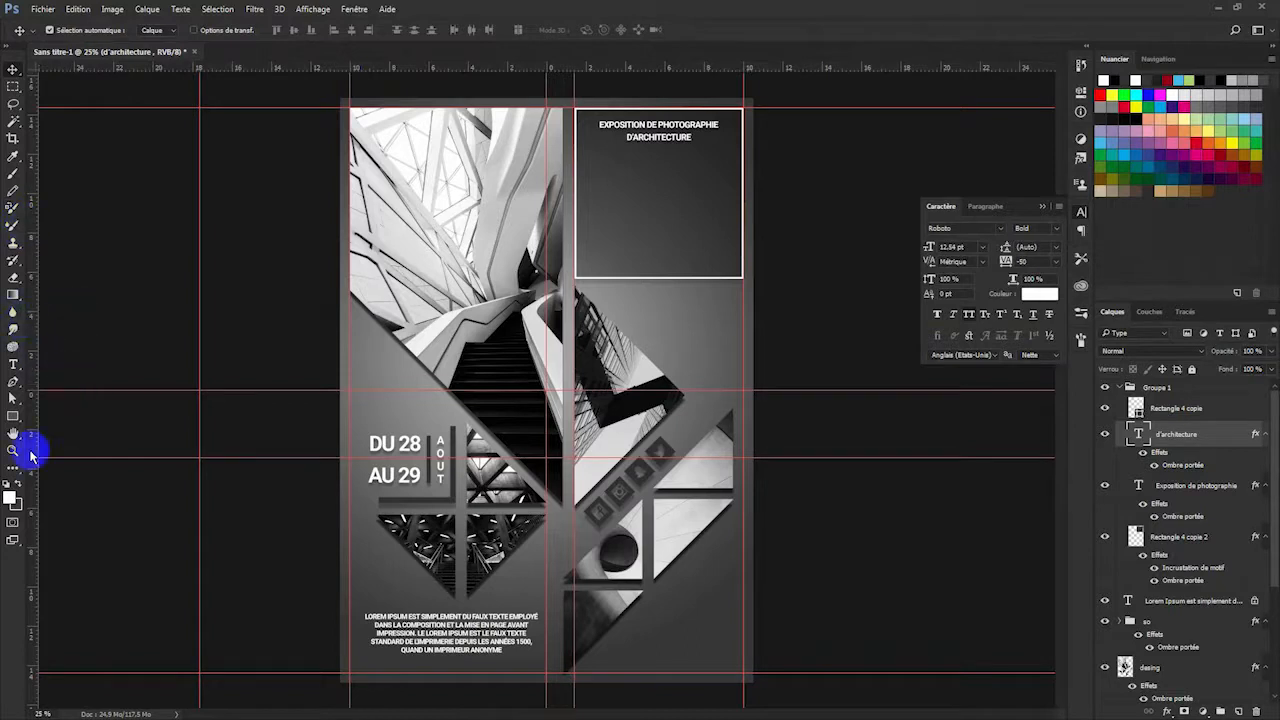
click(13, 364)
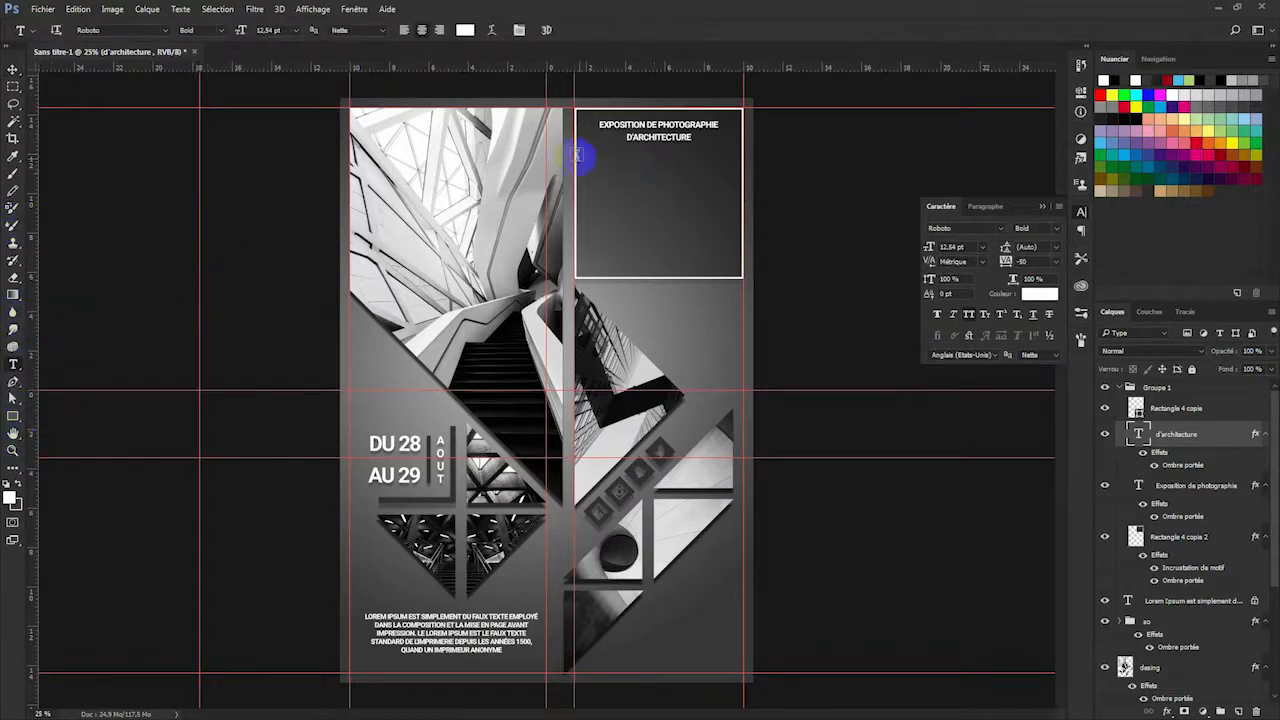
drag(584, 156, 734, 266)
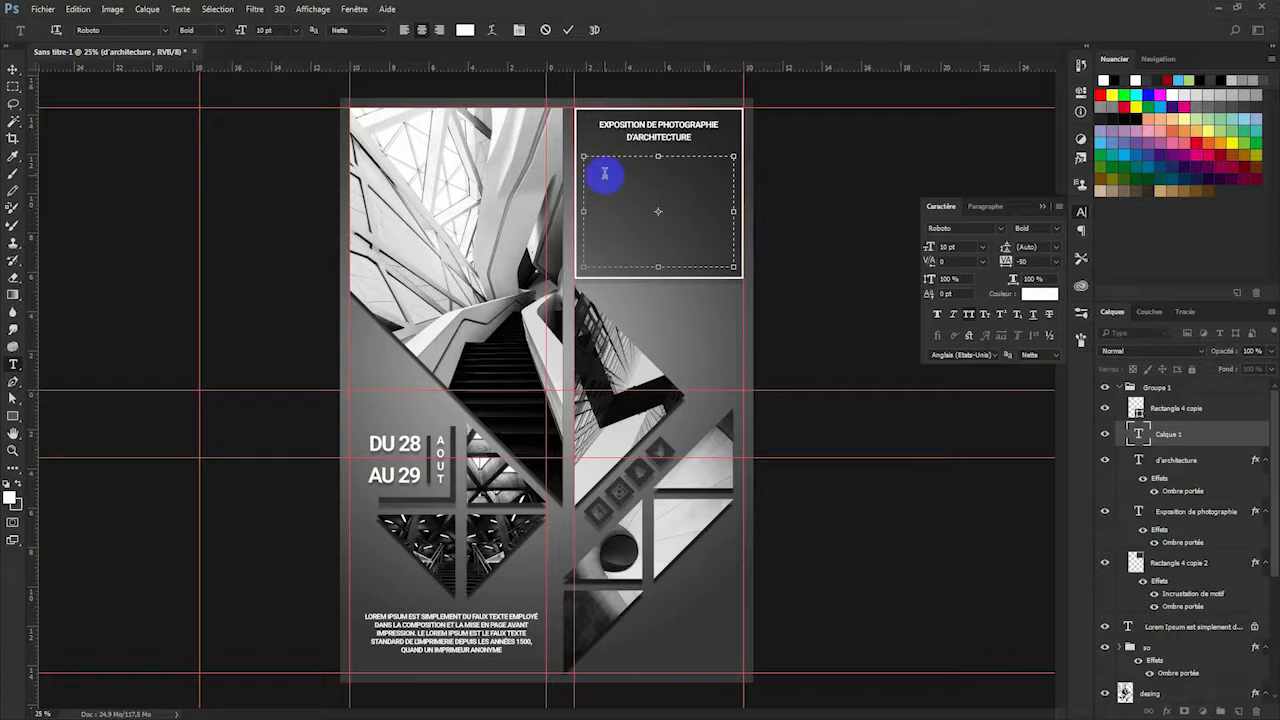
text(LOREM IPSUM EST SIMPLEMENT DU FAUX TEXTE EMPLOYÉ DANS LA COMPOSITION ET LA MISE EN PAGE AVANT IMPRESSION. LE LOREM IPSUM EST LE FAUX TEXTE STANDARD DE L'IMPRIMERIE DEPUIS LES ANNÉES 1500, QUAND UN IMPRIMEUR ANONYME)
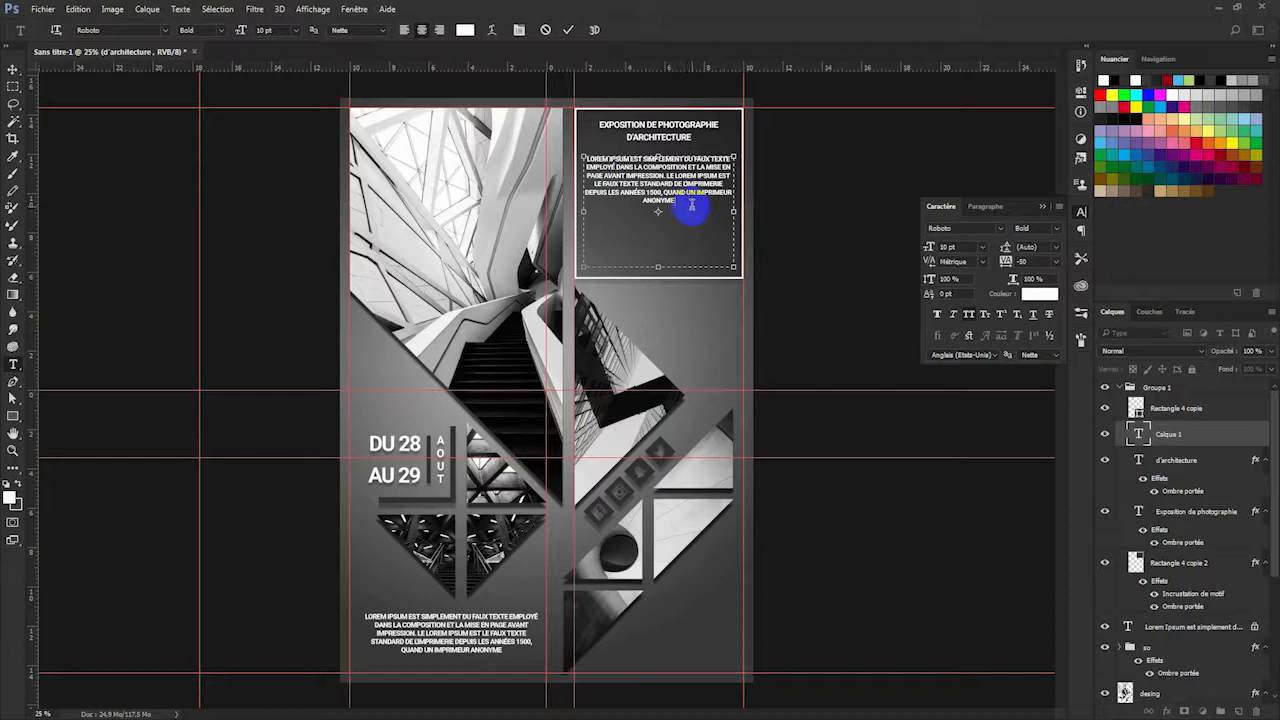
text(LOREM IPSUM EST SIMPLEMENT DU FAUX TEXTE EMPLOYÉ DANS LA COMPOSITION ET LA MISE EN PAGE AVANT IMPRESSION. LE LOREM IPSUM EST LE FAUX TEXTE STANDARD DE L'IMPRIMERIE DEPUIS LES ANNÉES 1500, QUAND UN IMPRIMEUR ANONYME)
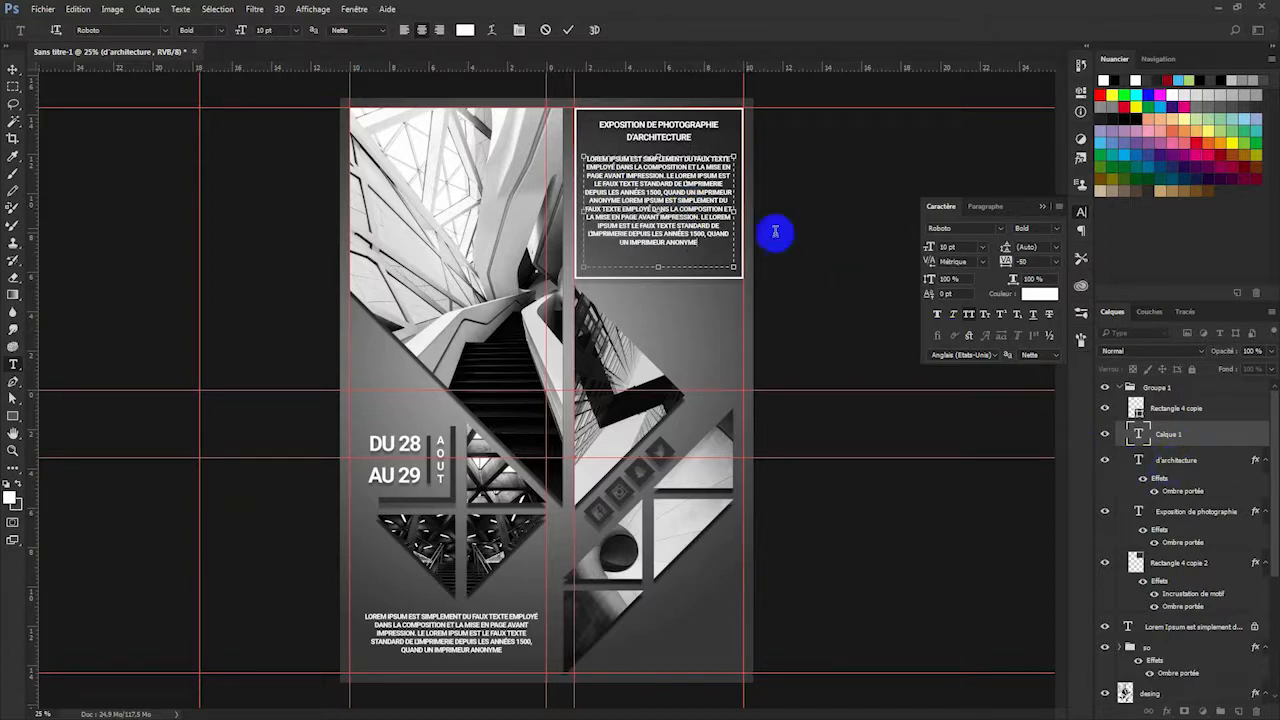
Set the font size of the whole Lorem Ipsum paragraph in the framed rectangle to 12 pt.
click(981, 247)
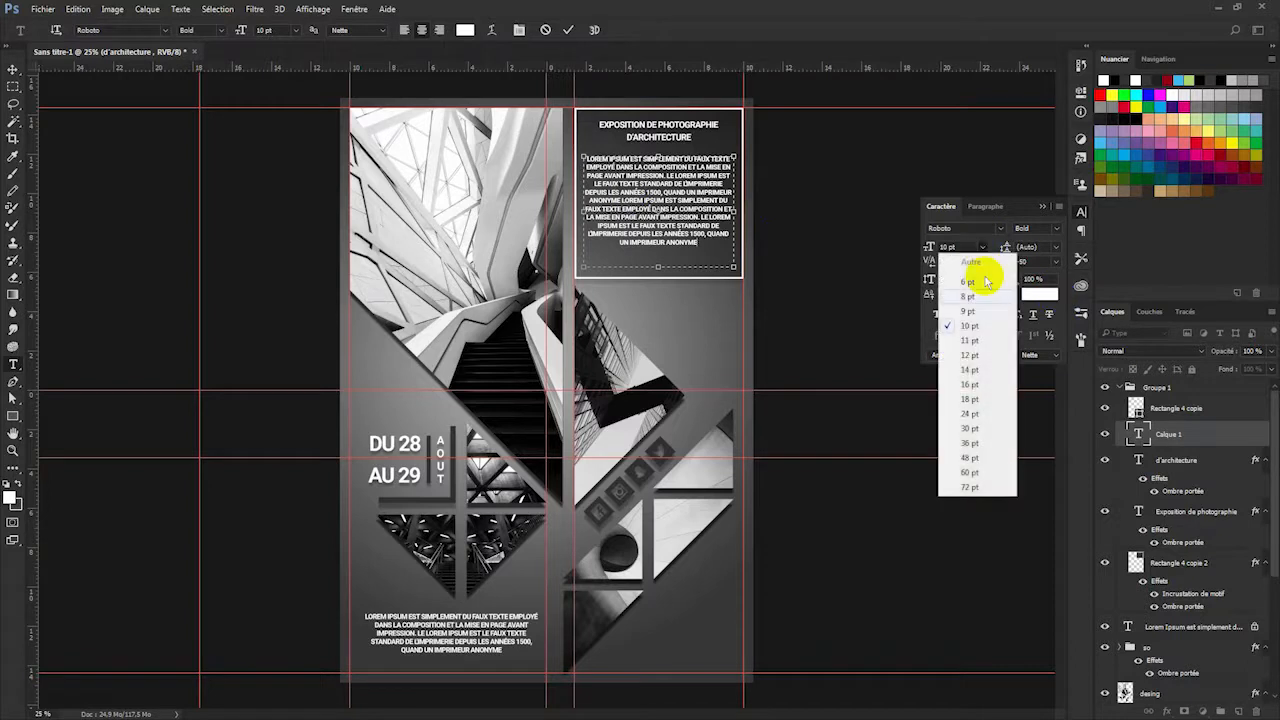
click(975, 355)
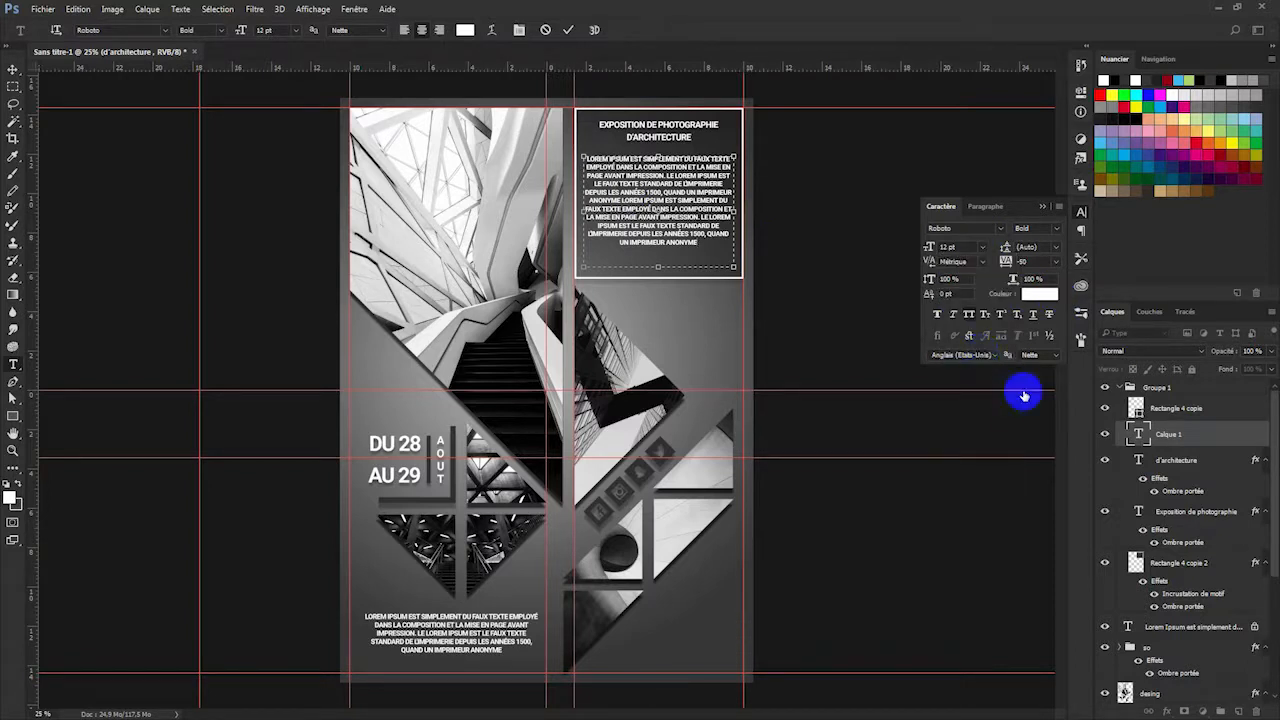
double_click(1137, 434)
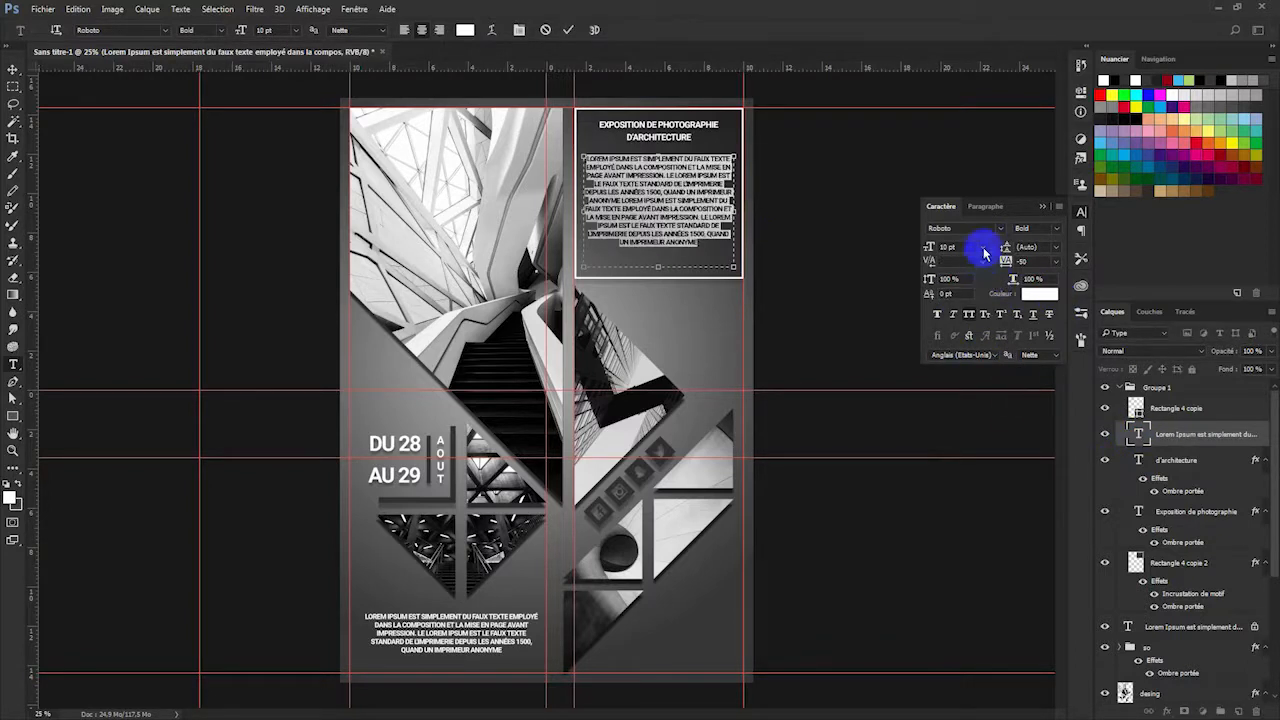
click(982, 248)
click(976, 356)
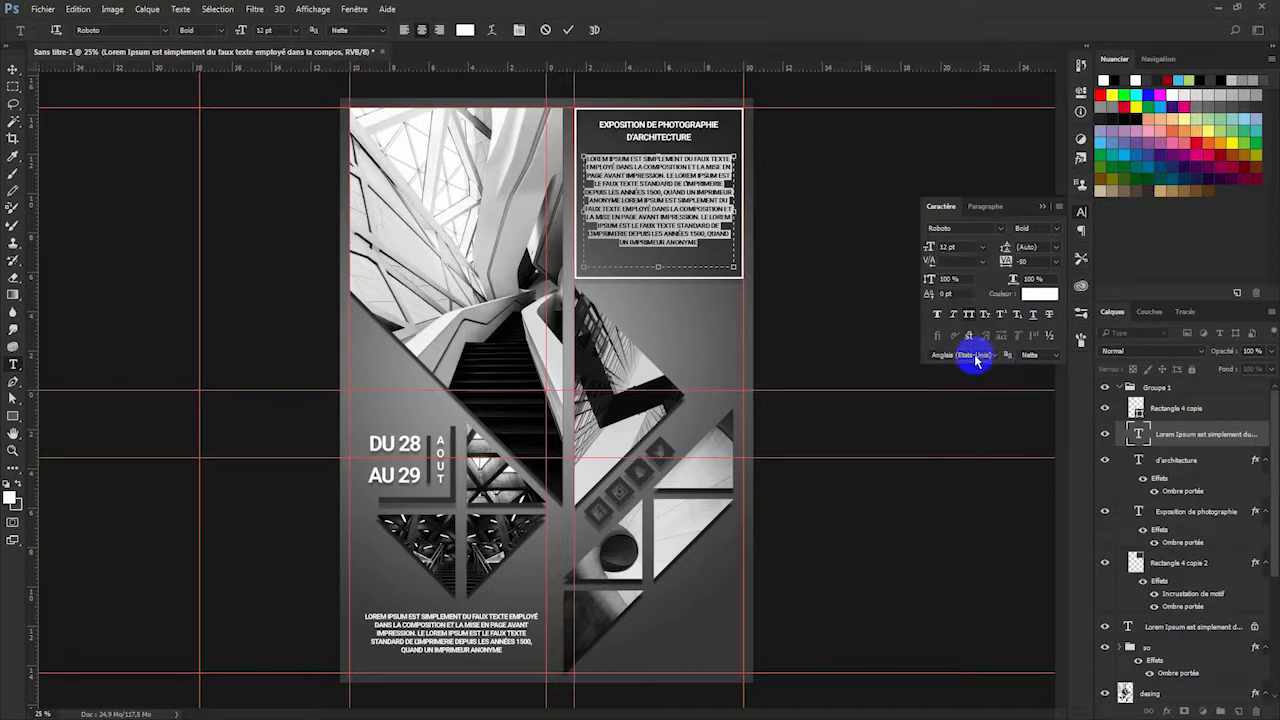
click(1137, 432)
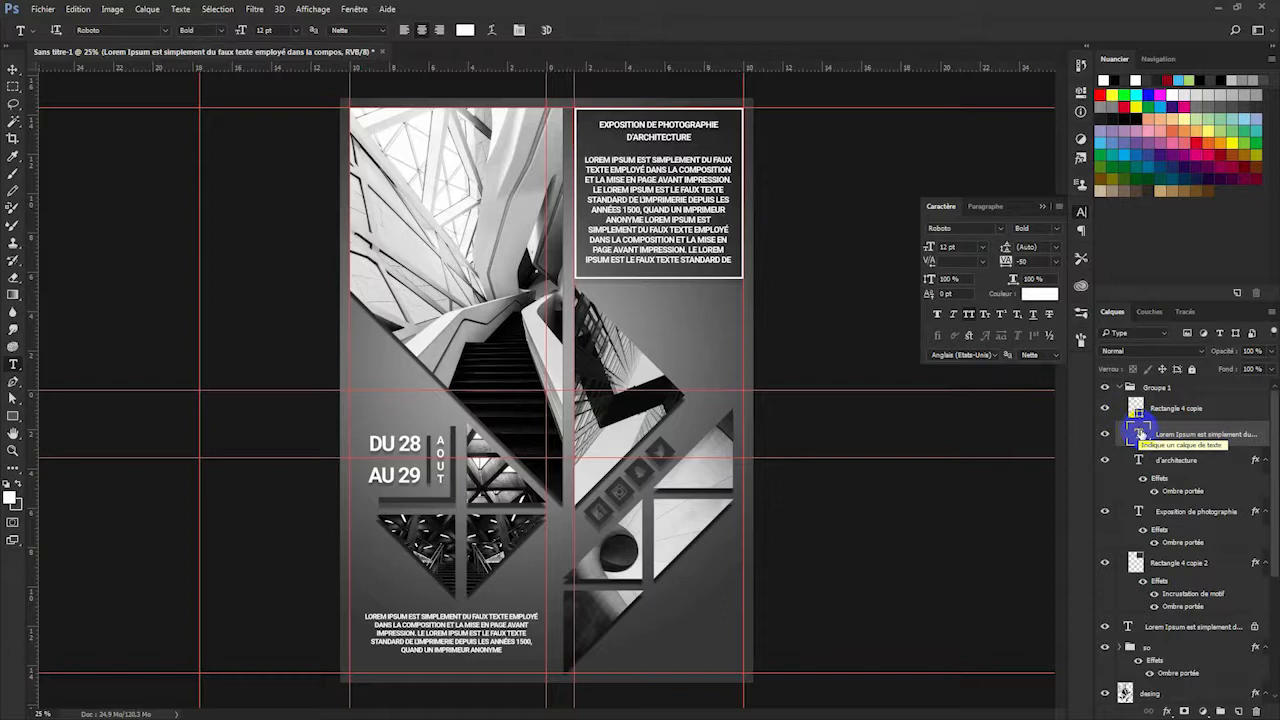
Reduce the framed Lorem Ipsum paragraph's font size to 11 pt.
double_click(1140, 432)
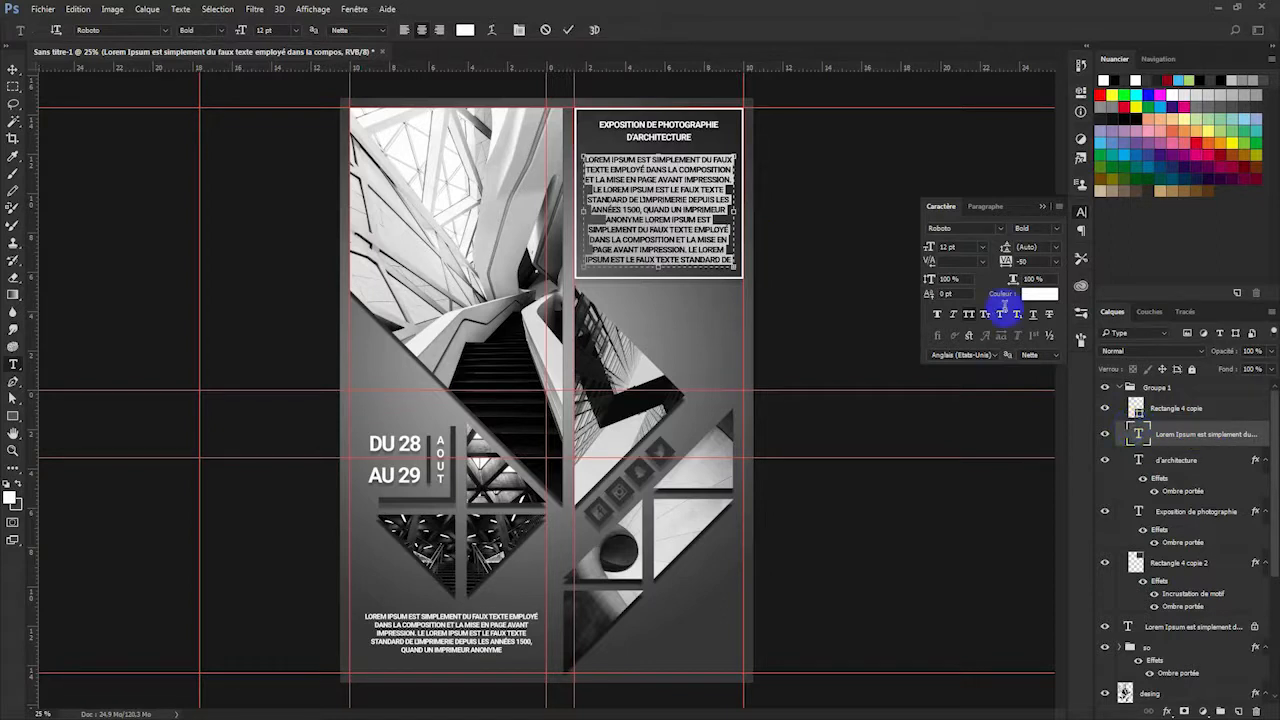
click(982, 250)
click(995, 346)
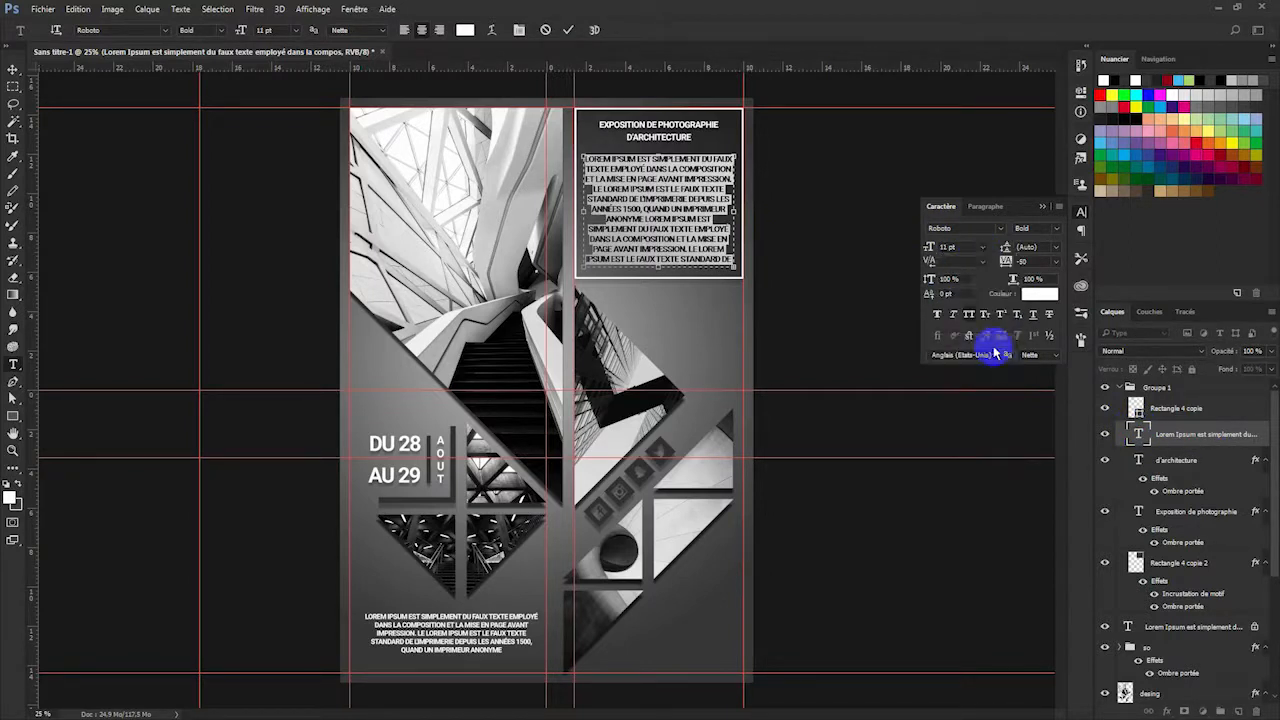
click(1140, 435)
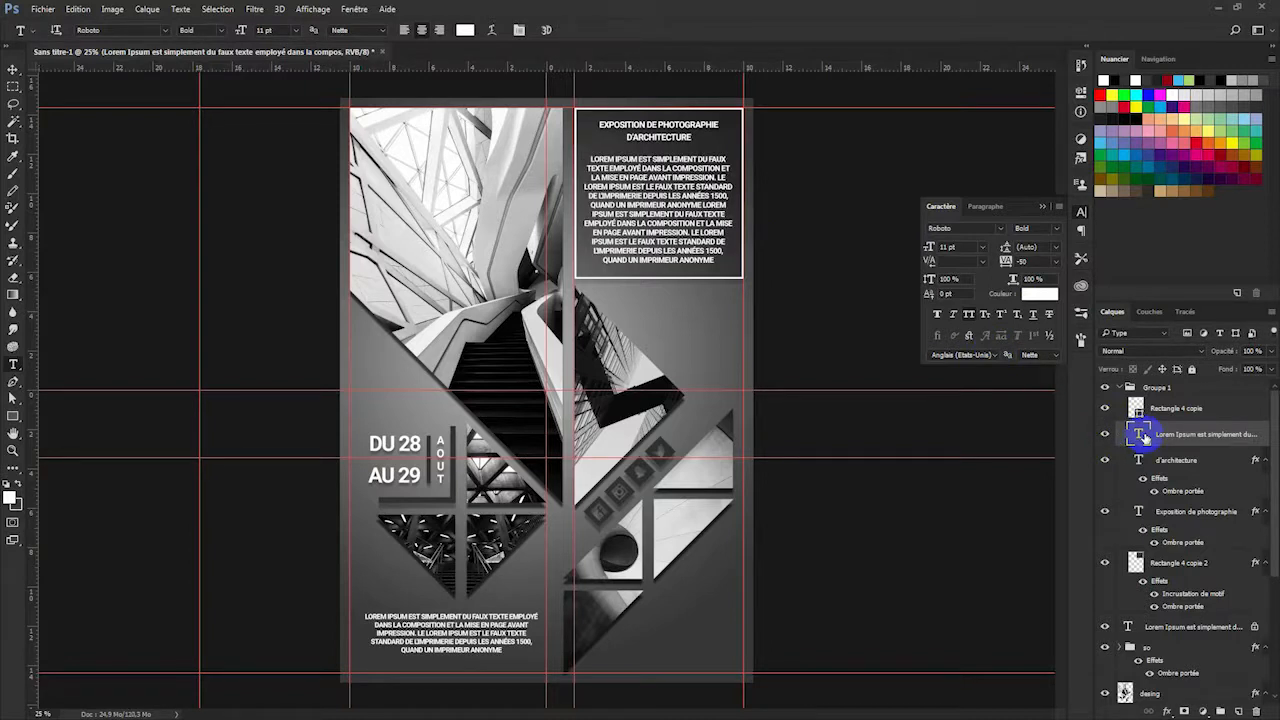
Hide the guides and collapse the character settings and Groupe 1 to examine the whole poster composition.
click(1042, 206)
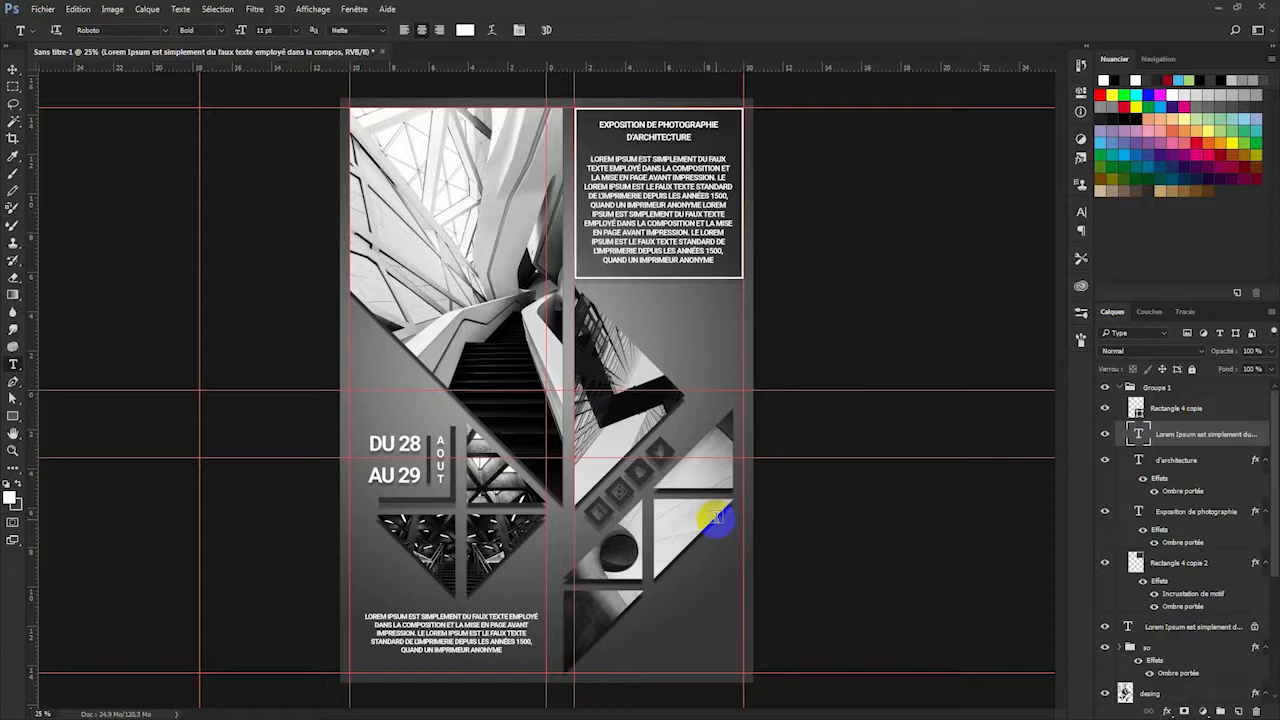
key(ctrl+h)
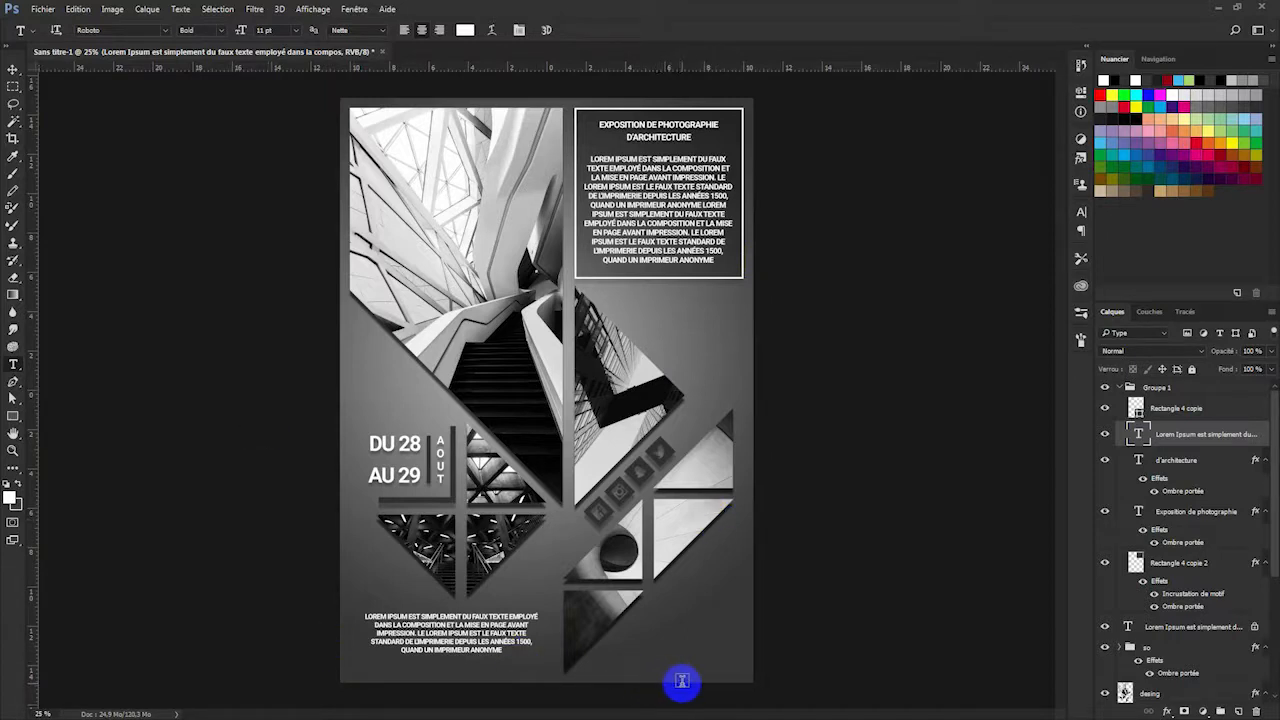
click(1122, 388)
click(1118, 388)
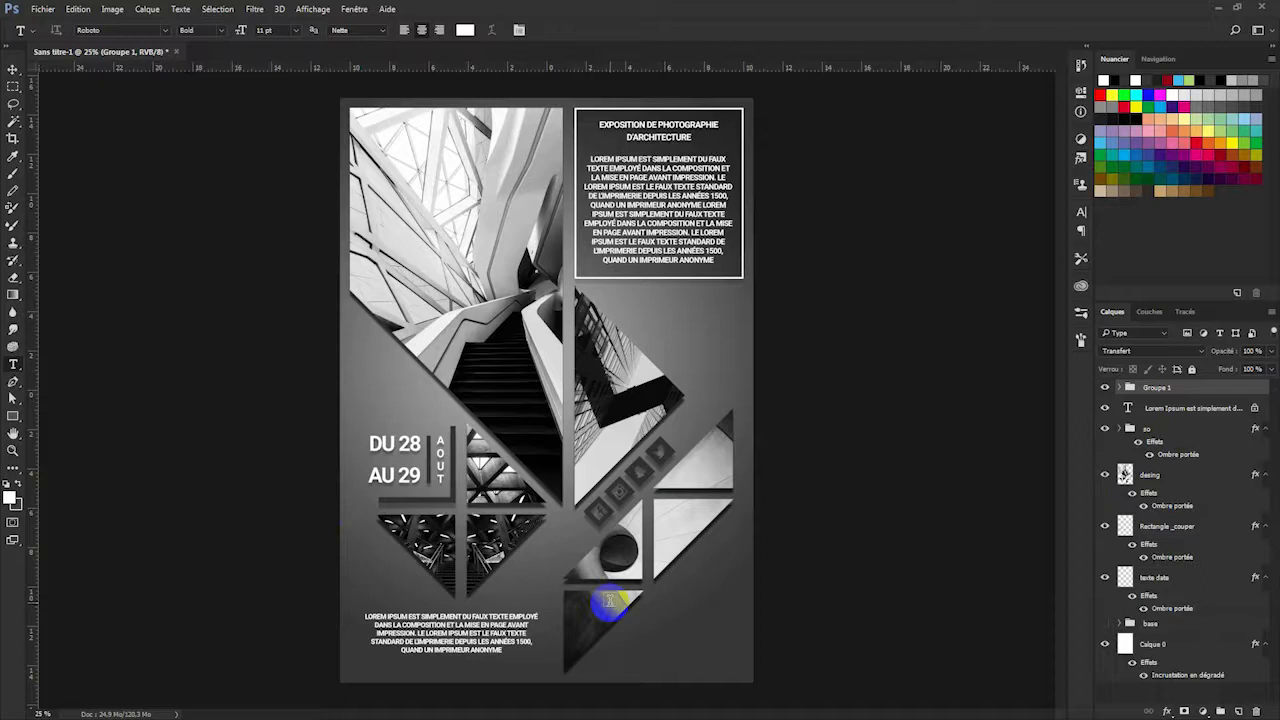
Scale the d’architecture and Exposition de photographie title lines together to about 118 % and shift them back towards the frame's centre.
click(1119, 387)
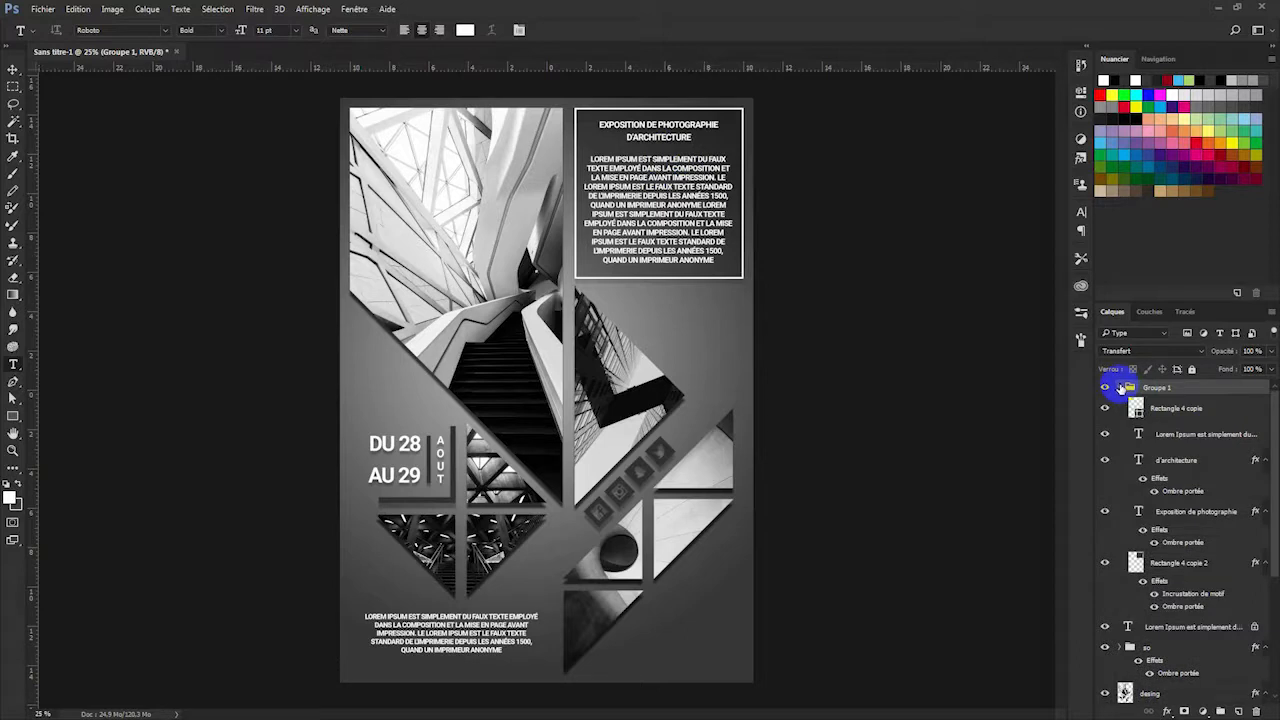
click(1155, 456)
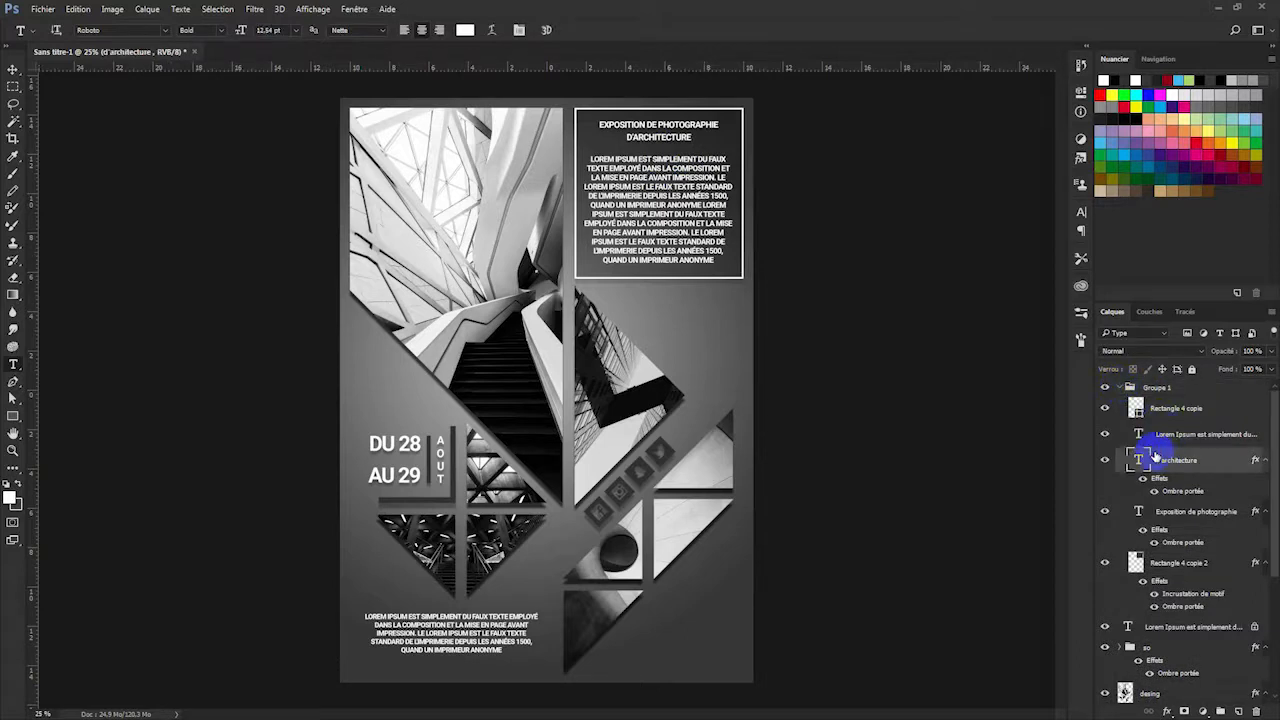
shift+click(1183, 511)
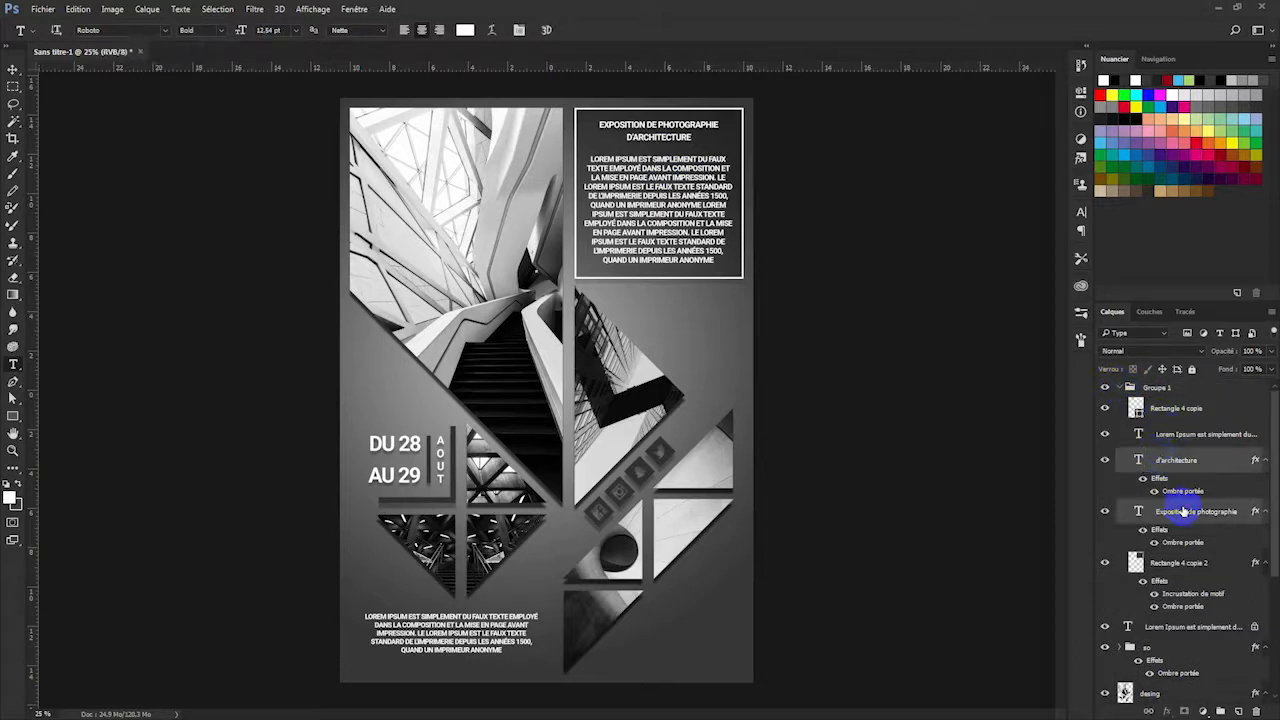
key(ctrl+t)
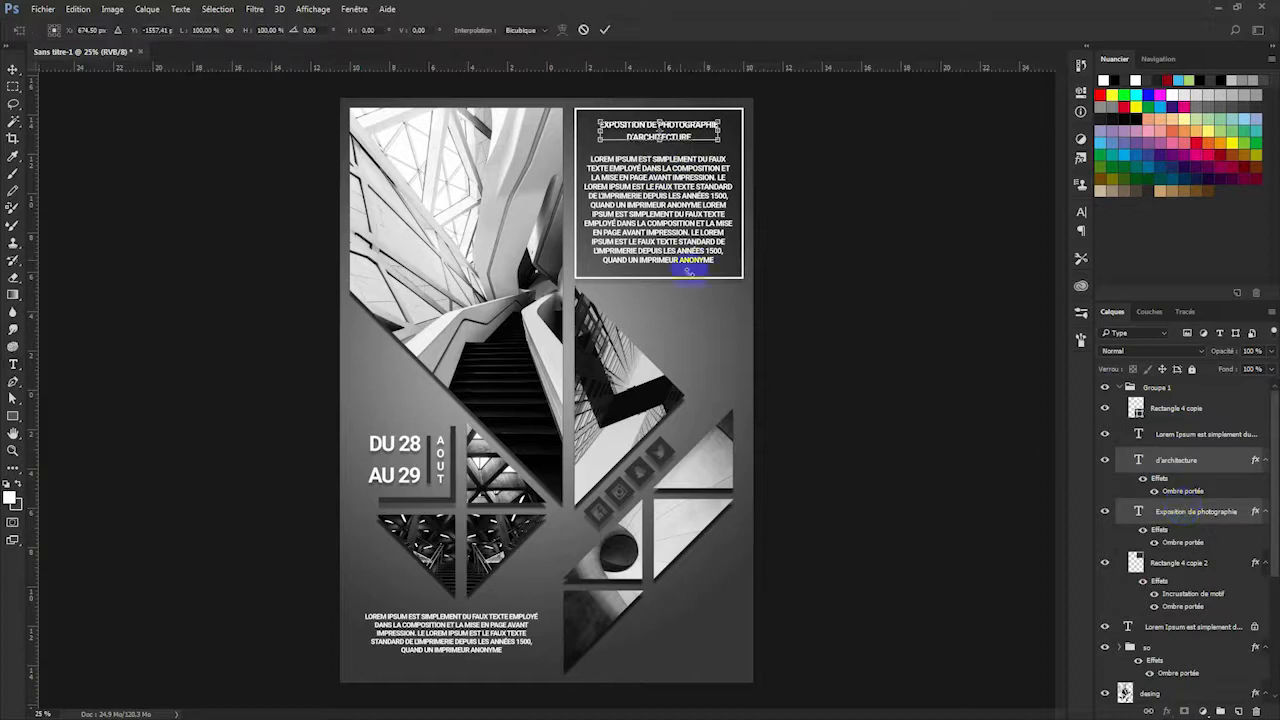
mouse_move(600, 139)
mouse_down()
mouse_move(580, 137)
mouse_move(578, 152)
mouse_up()
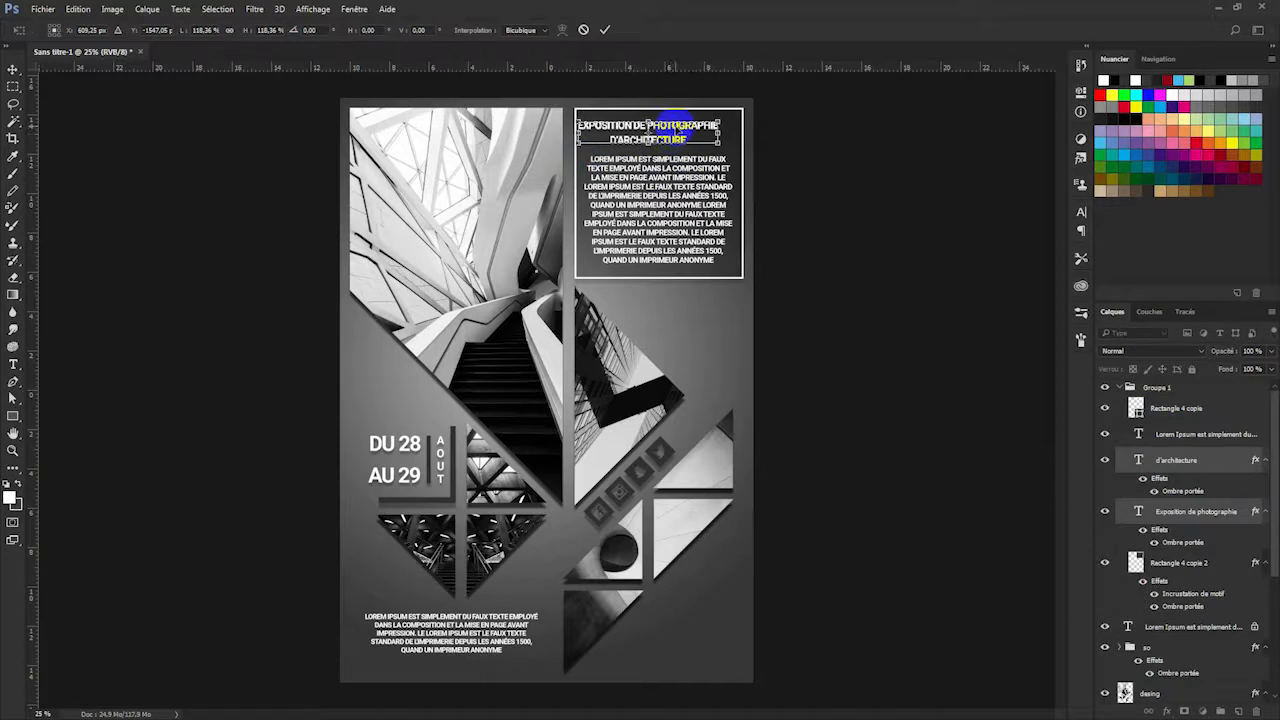
drag(676, 128, 685, 127)
key(Return)
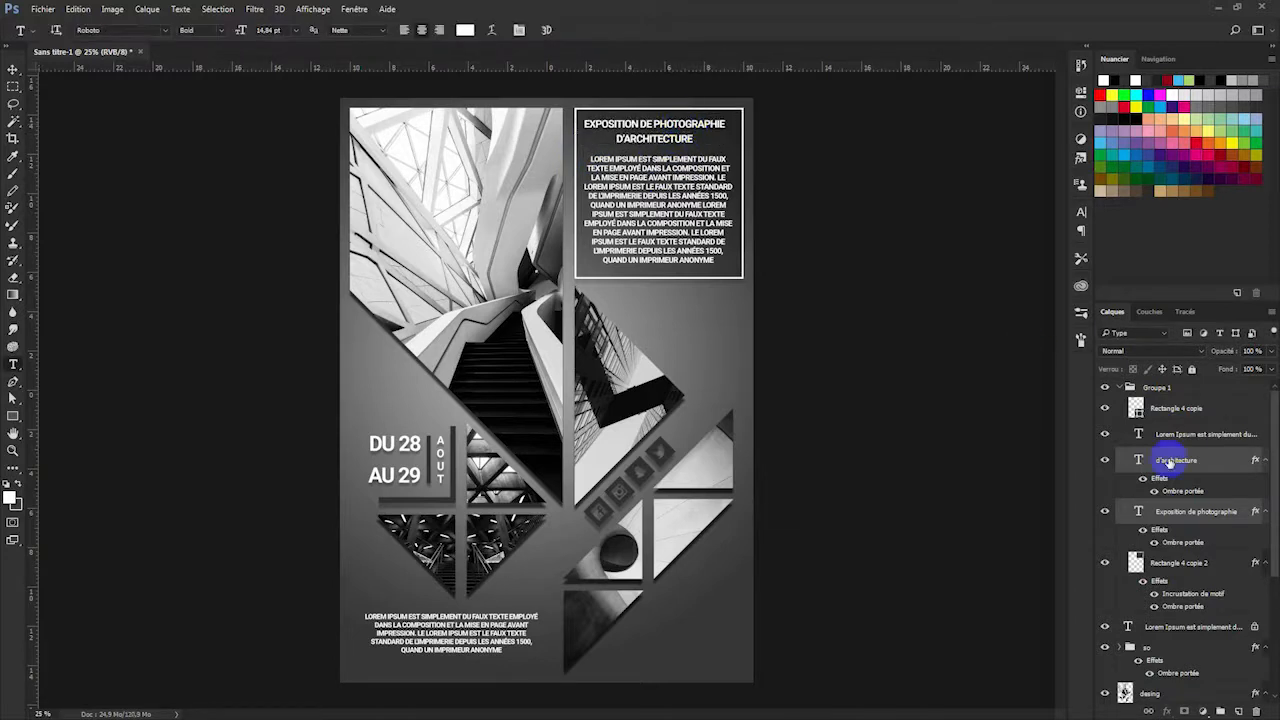
Set the font size of the Lorem Ipsum paragraph below the enlarged title to 10 pt.
double_click(1137, 434)
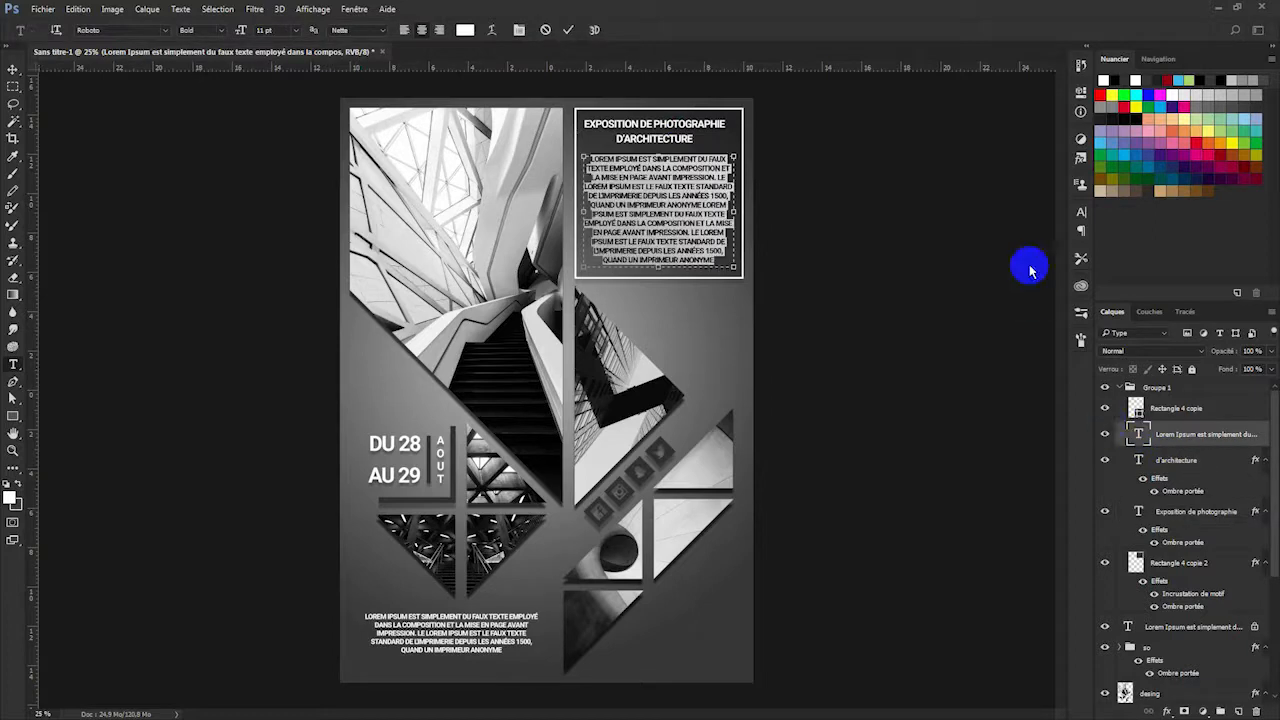
click(1080, 214)
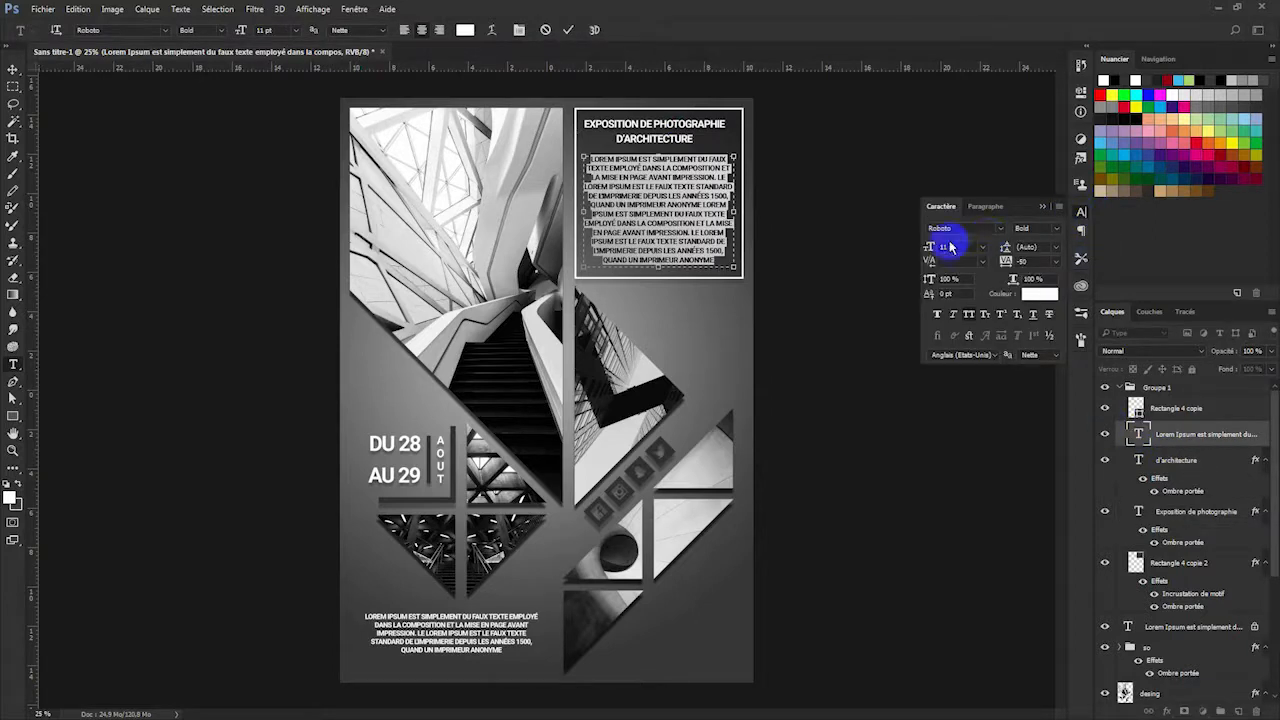
click(985, 248)
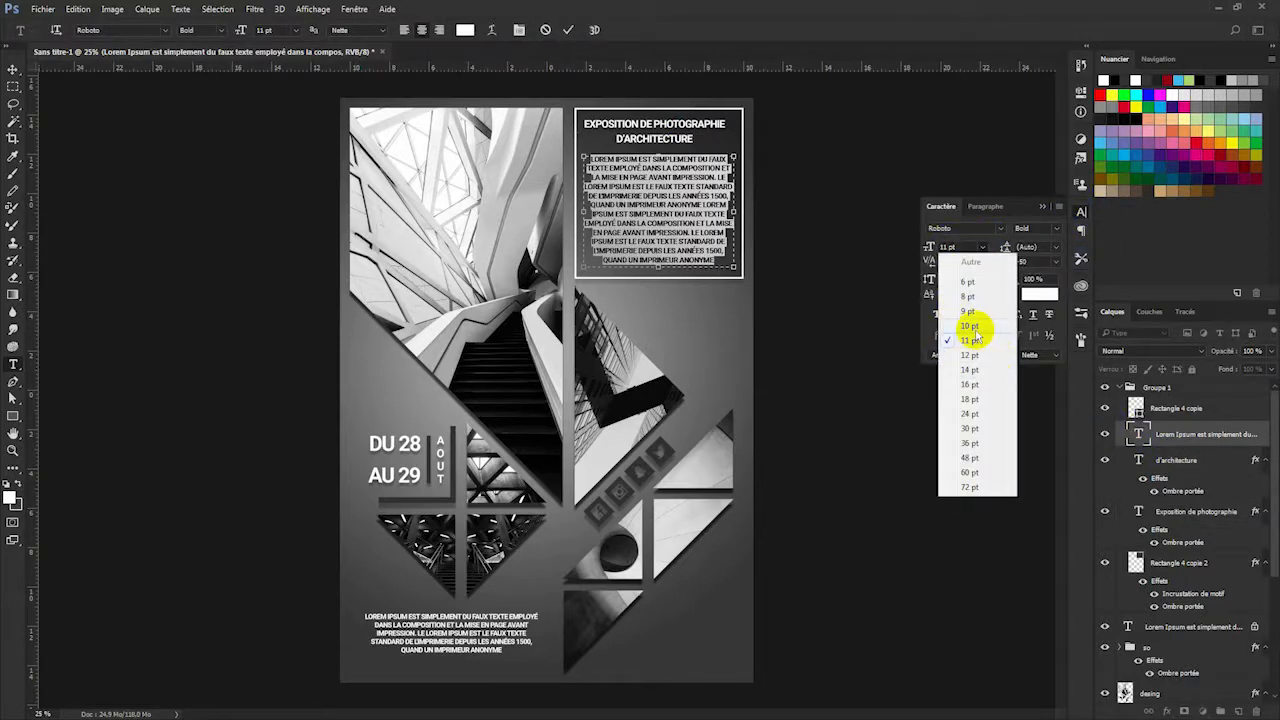
click(969, 326)
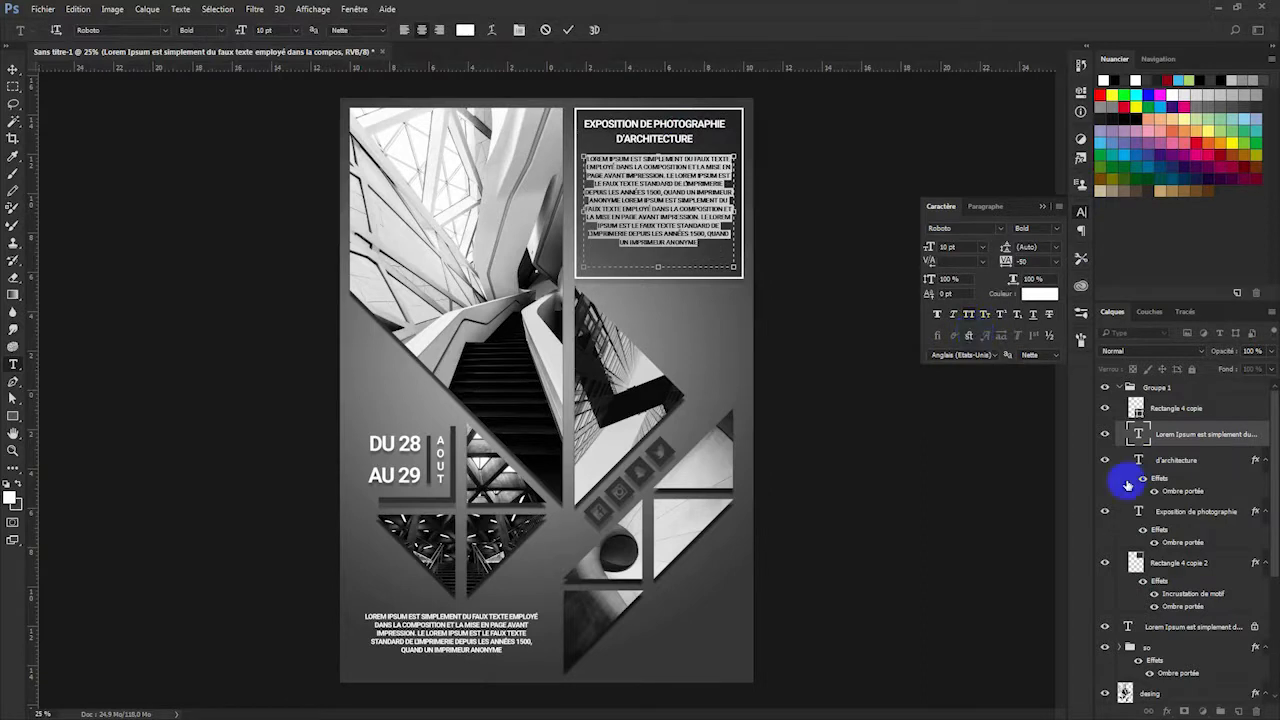
click(1177, 437)
Move the Lorem Ipsum paragraph straight down about 80 px within the framed rectangle to leave space below the title.
click(16, 72)
key(shift+Down)
key(shift+Down)
key(shift+Down)
key(shift+Down)
key(shift+Down)
key(shift+Down)
key(shift+Down)
key(shift+Down)
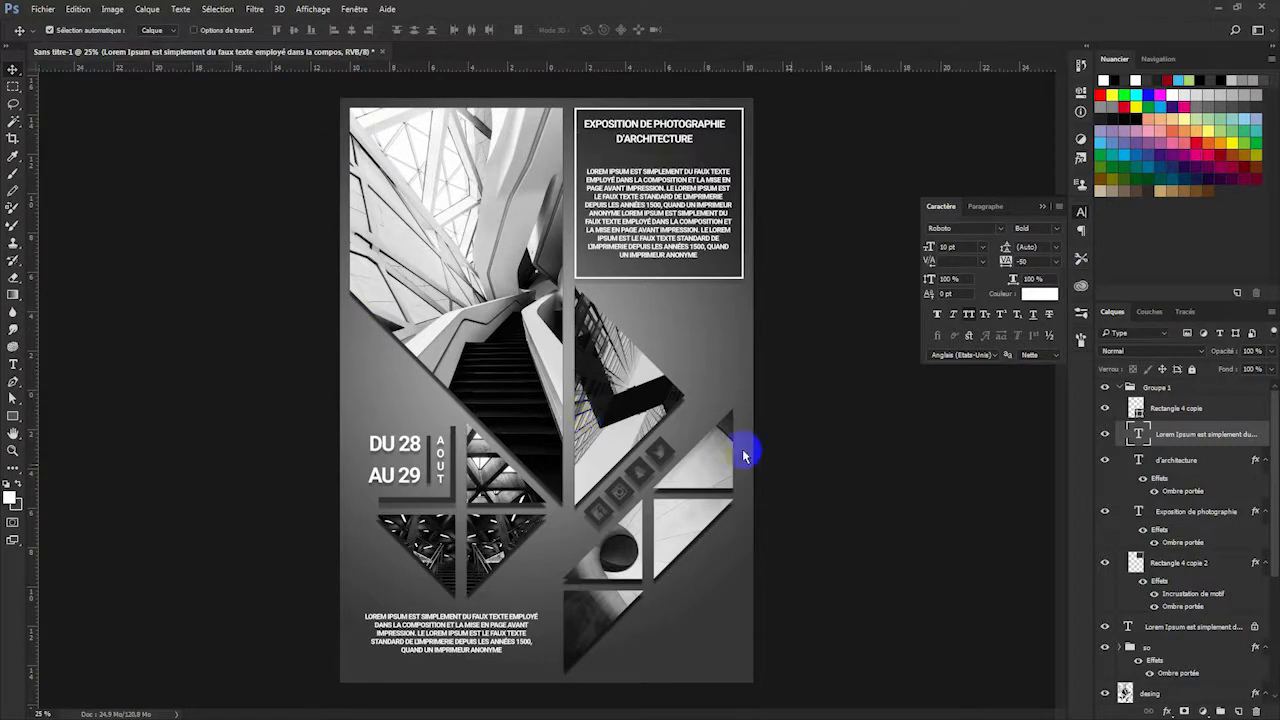
Nudge the d’architecture and Exposition de photographie title lines together about 20 px down and slightly right to centre them in the frame.
click(1176, 465)
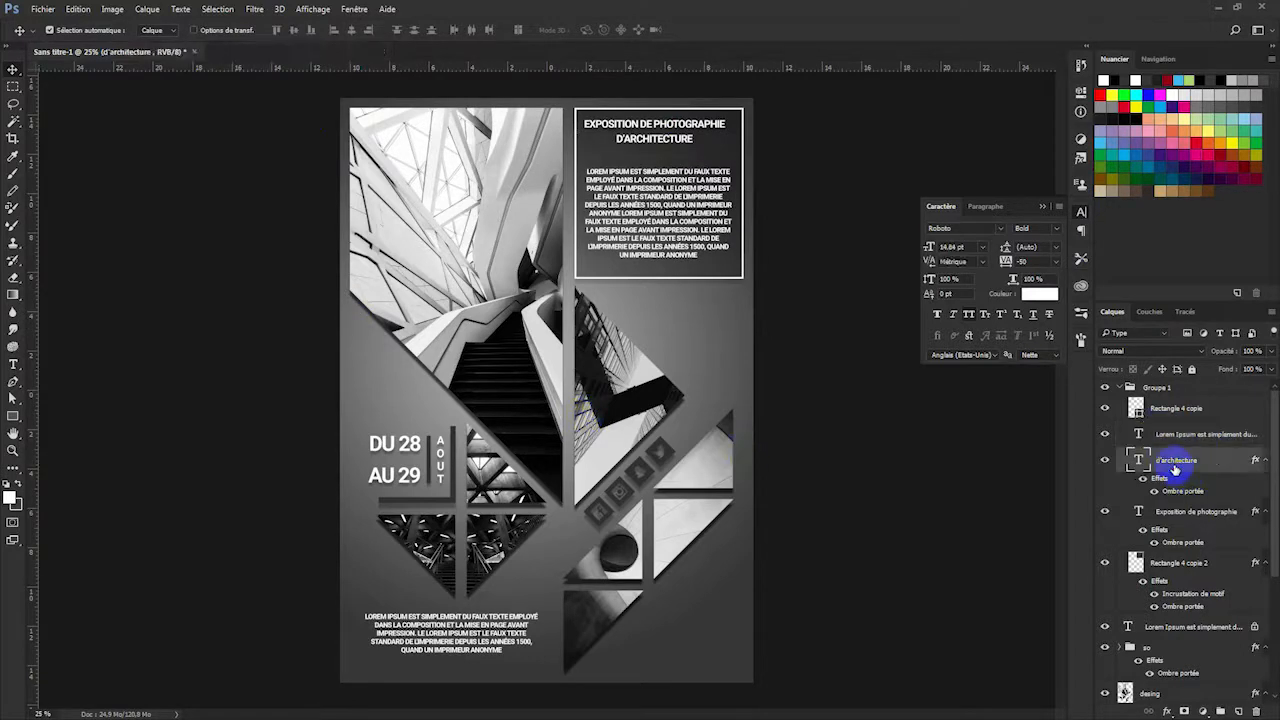
shift+click(1187, 511)
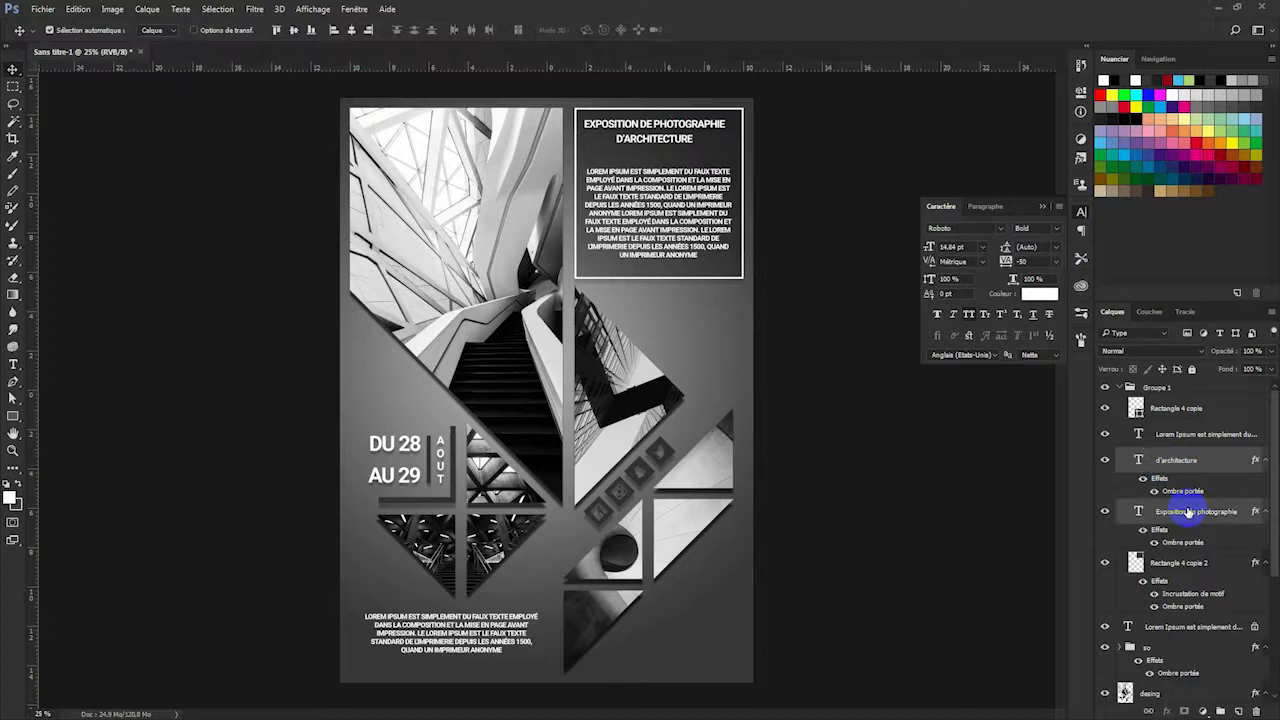
key(shift+Down)
key(shift+Down)
key(Right)
key(Right)
key(Right)
key(Right)
key(Right)
key(Right)
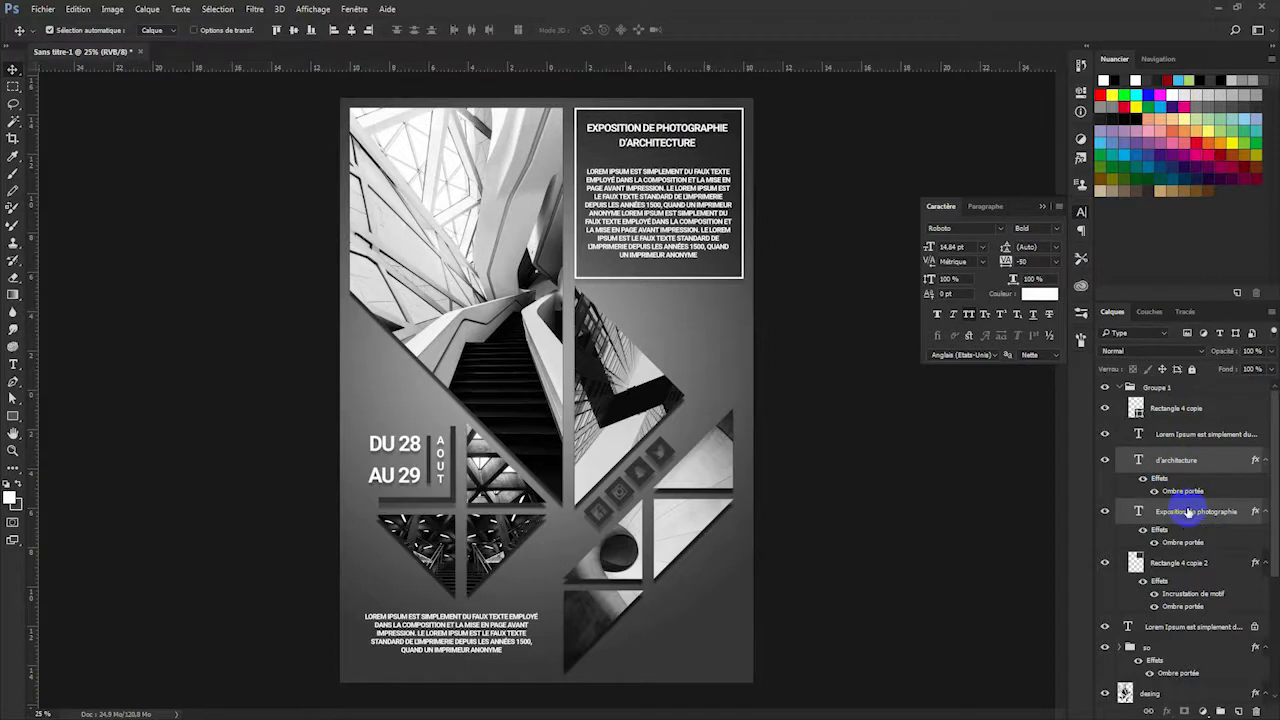
key(Left)
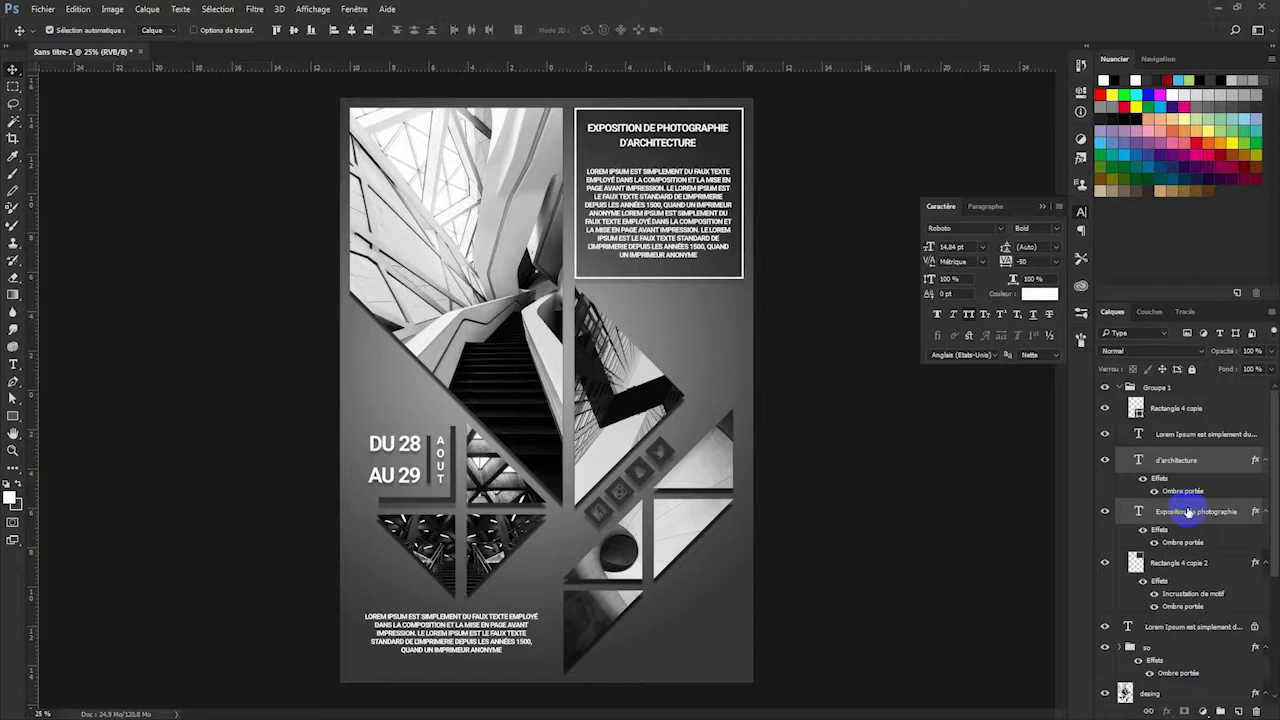
Collapse Groupe 1 and the character settings to view the finished poster composition.
click(1125, 389)
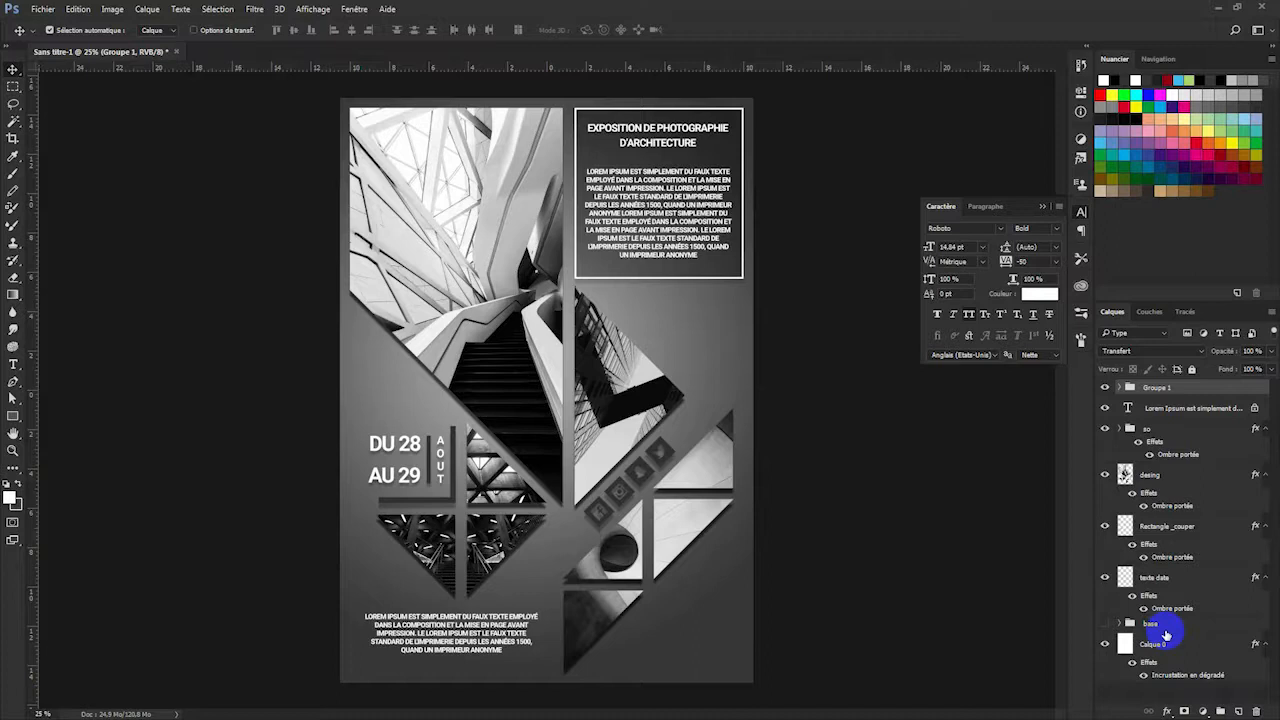
click(1042, 206)
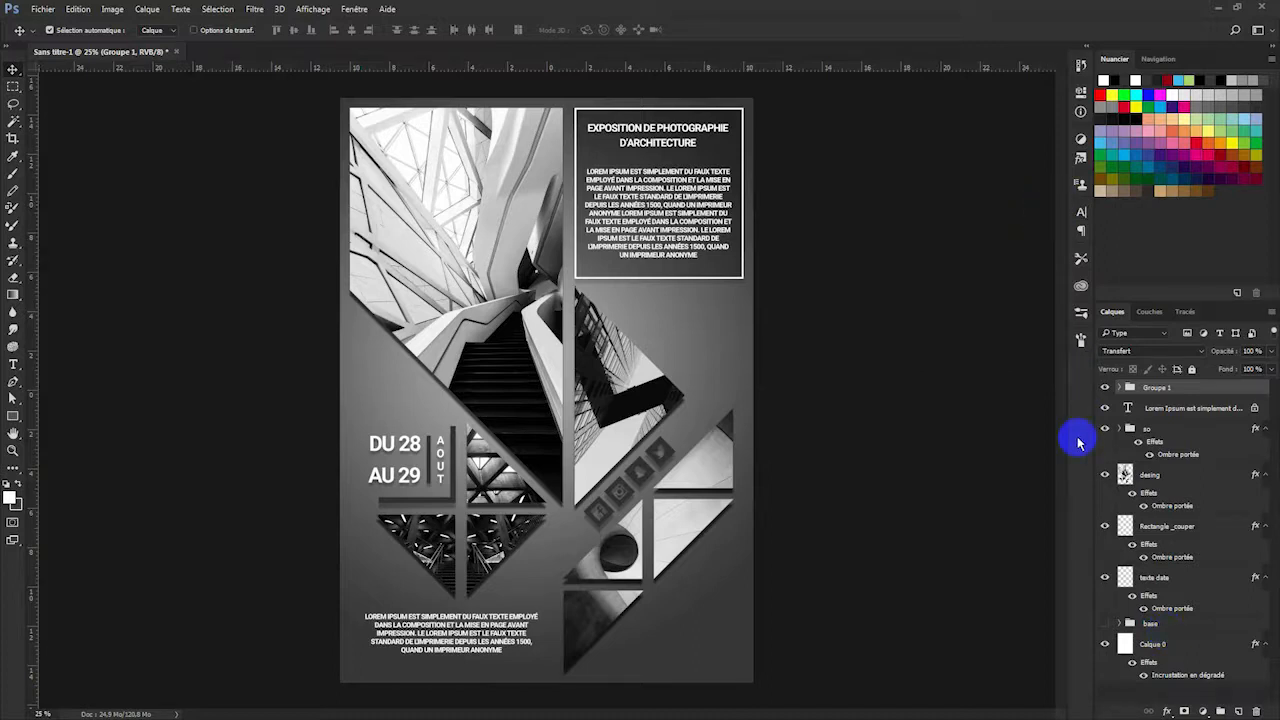